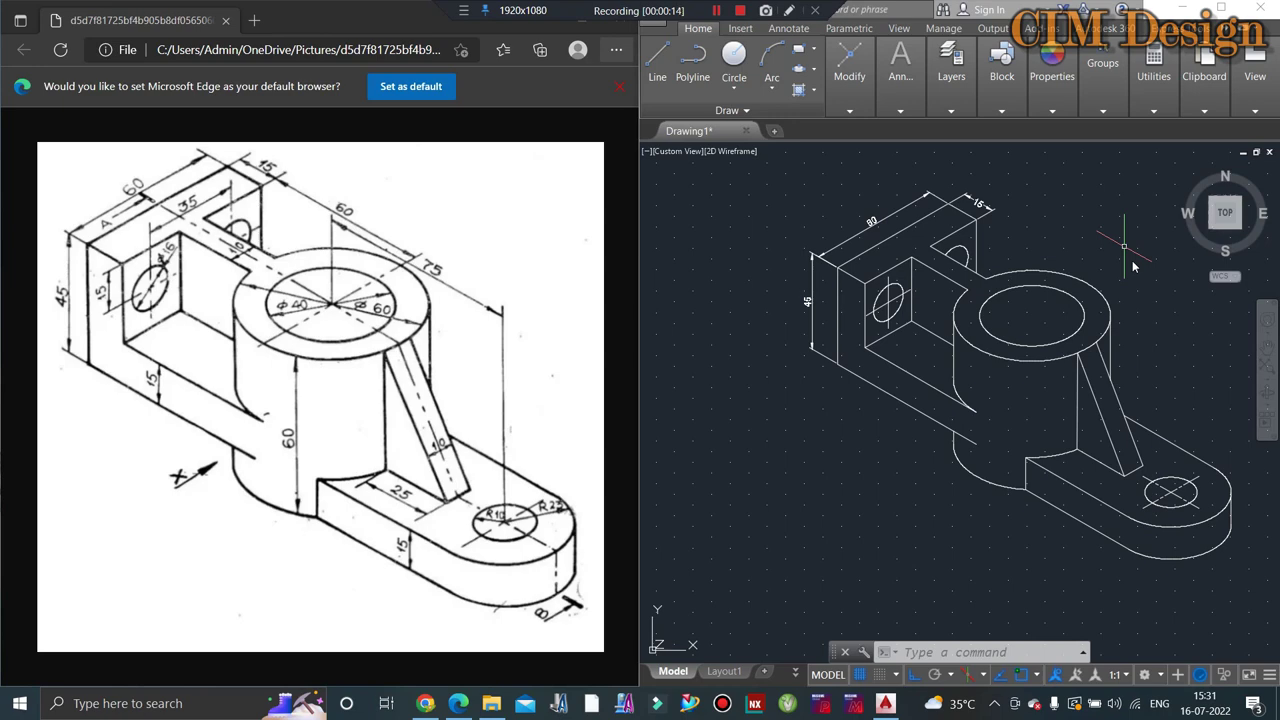
# Step: Start a blank Drawing1 in a new tab, then open the recent FLIP LOCK drawing in another tab
pyautogui.scroll(2, 1098, 277)
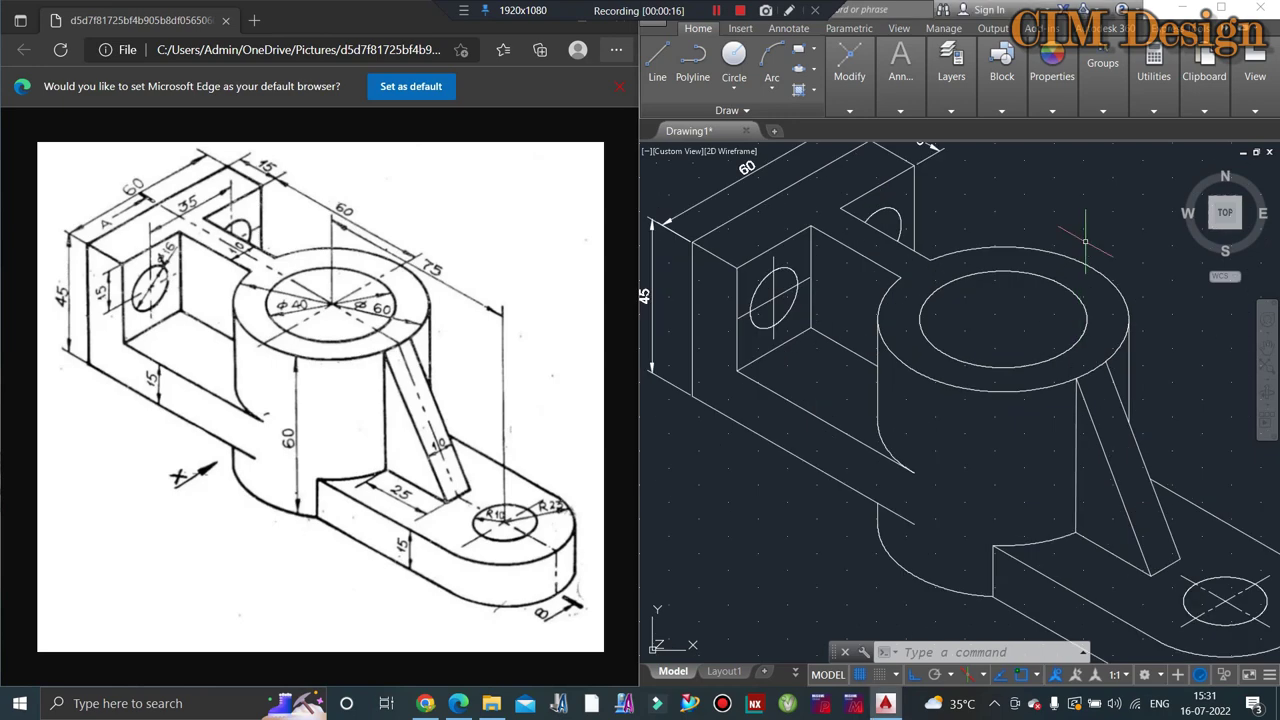
pyautogui.scroll(-2, 756, 495)
pyautogui.scroll(2, 796, 455)
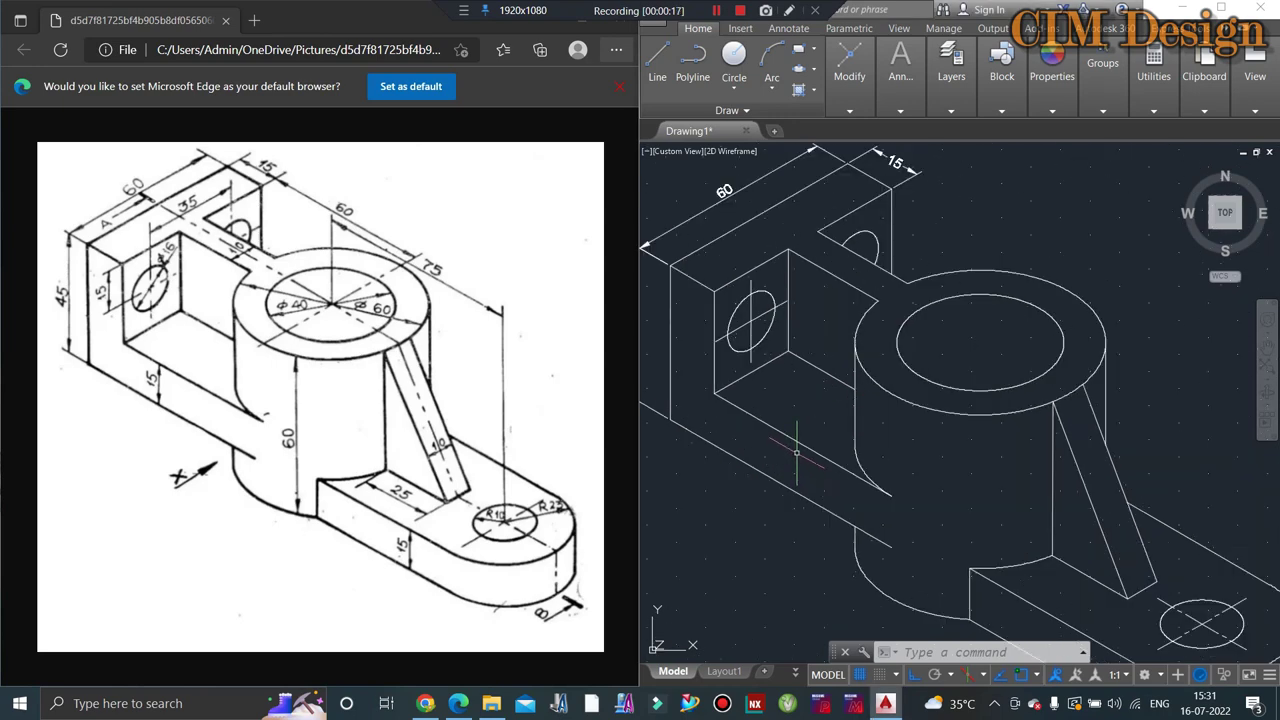
pyautogui.scroll(-2, 954, 327)
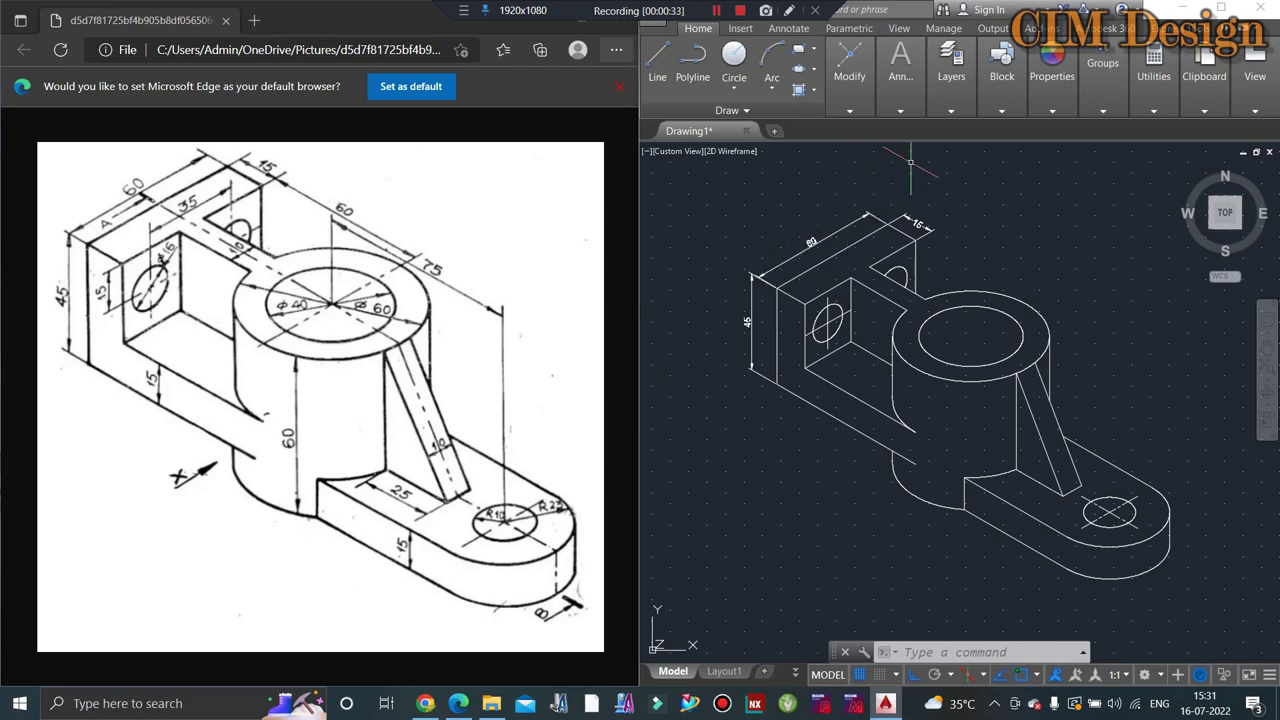
pyautogui.click(775, 131)
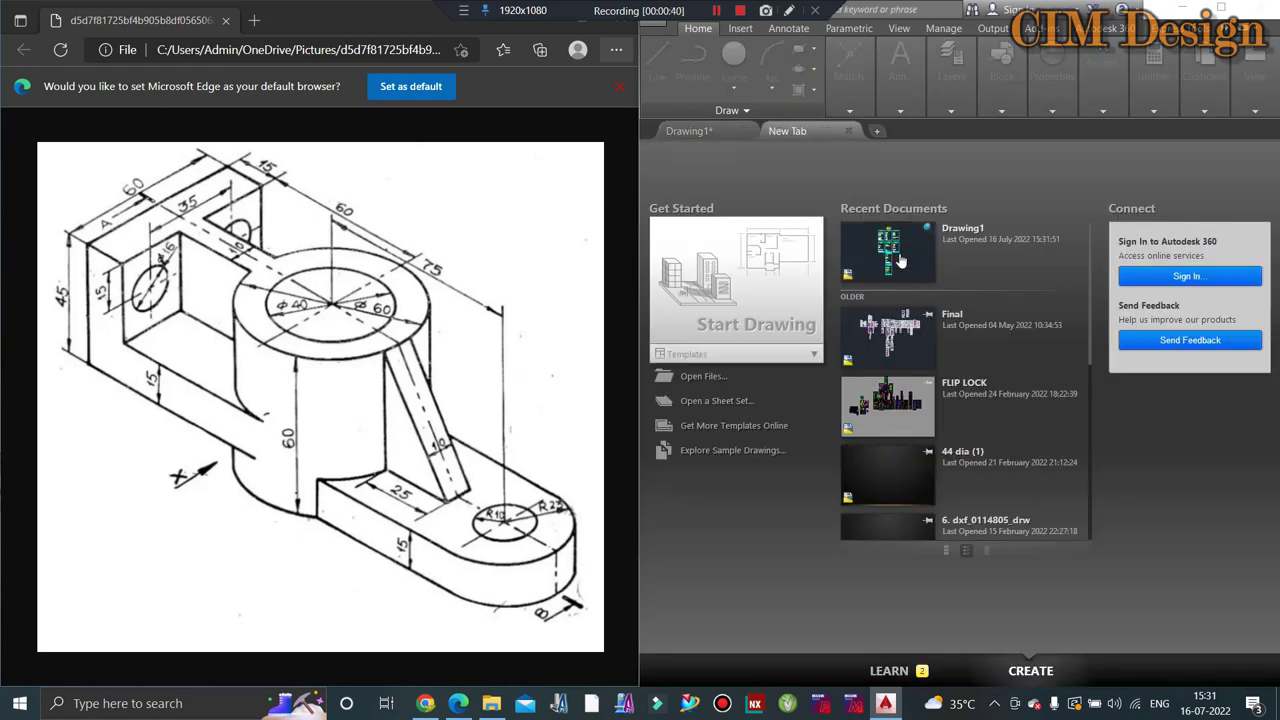
pyautogui.click(899, 258)
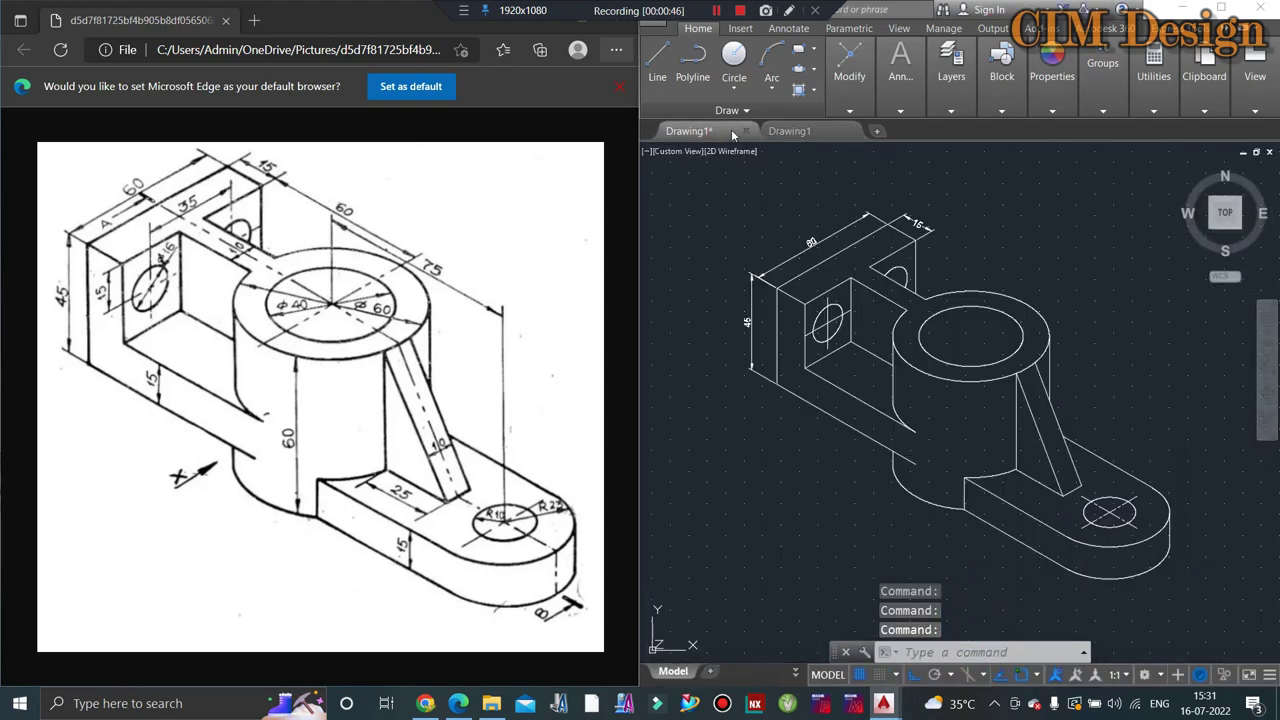
pyautogui.click(884, 132)
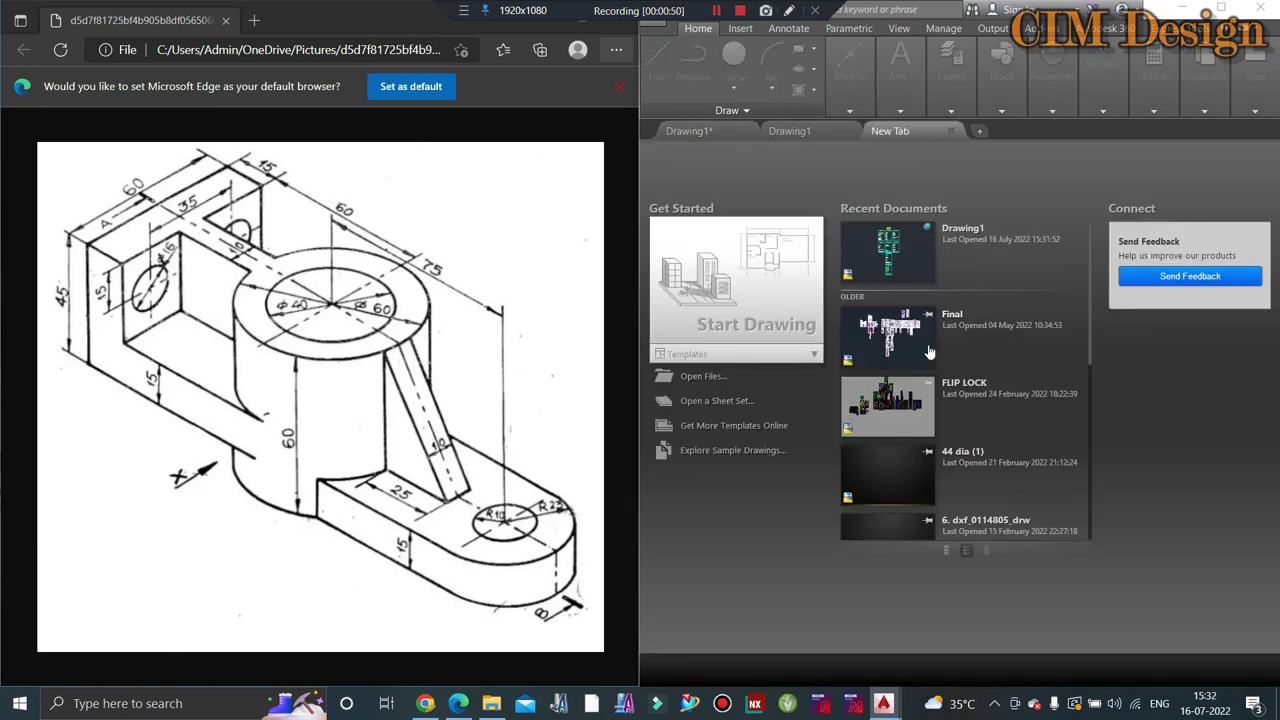
pyautogui.click(881, 423)
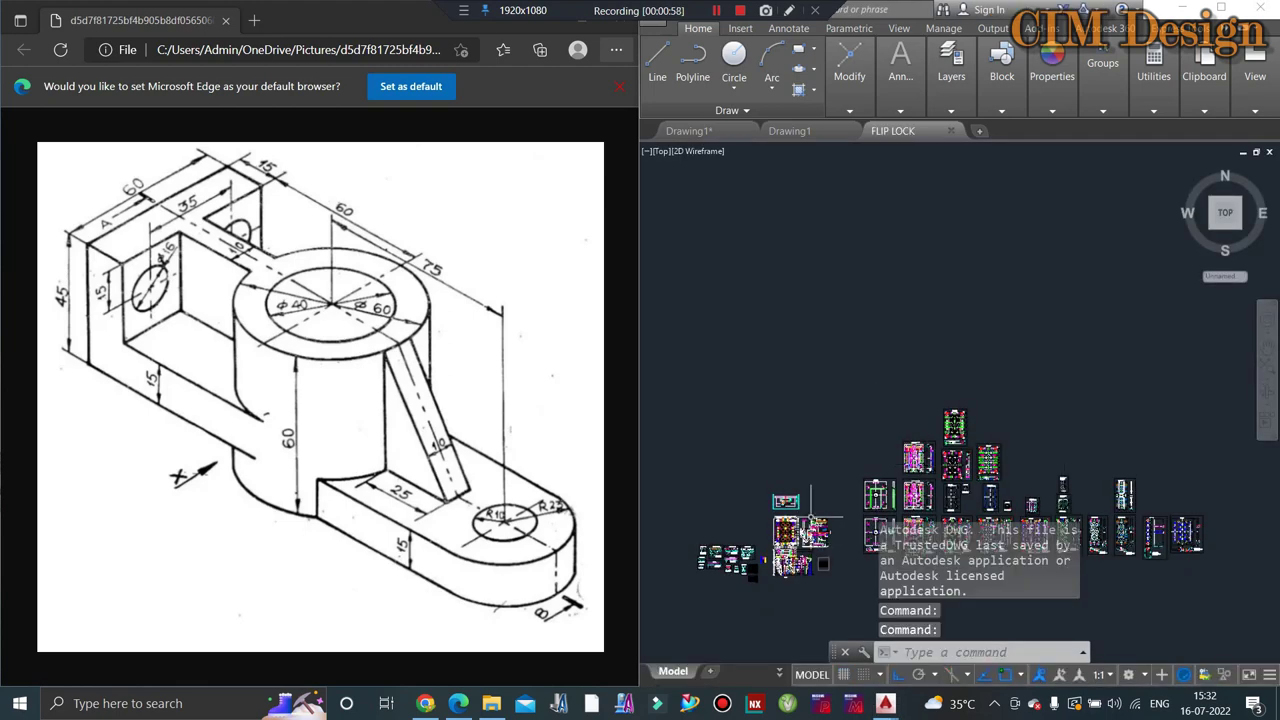
pyautogui.scroll(2, 815, 520)
pyautogui.scroll(3, 840, 450)
pyautogui.scroll(3, 890, 318)
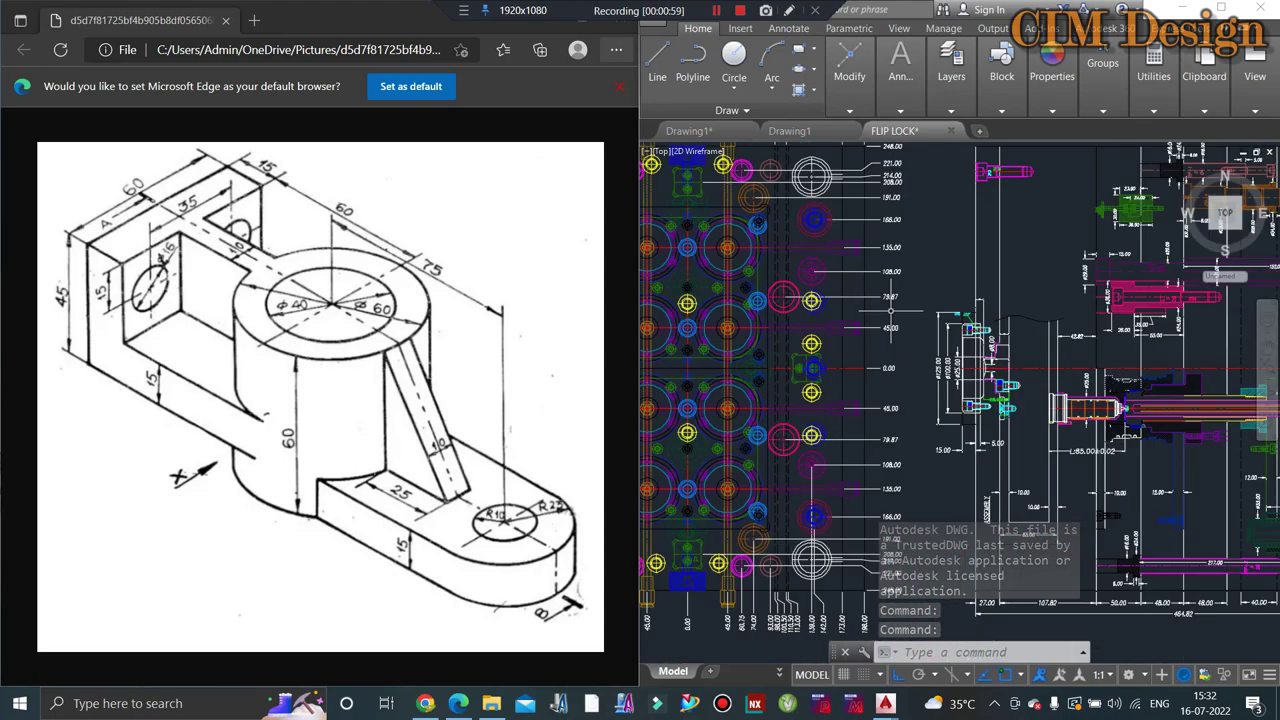
pyautogui.scroll(-3, 929, 315)
pyautogui.scroll(2, 782, 289)
pyautogui.scroll(-3, 780, 298)
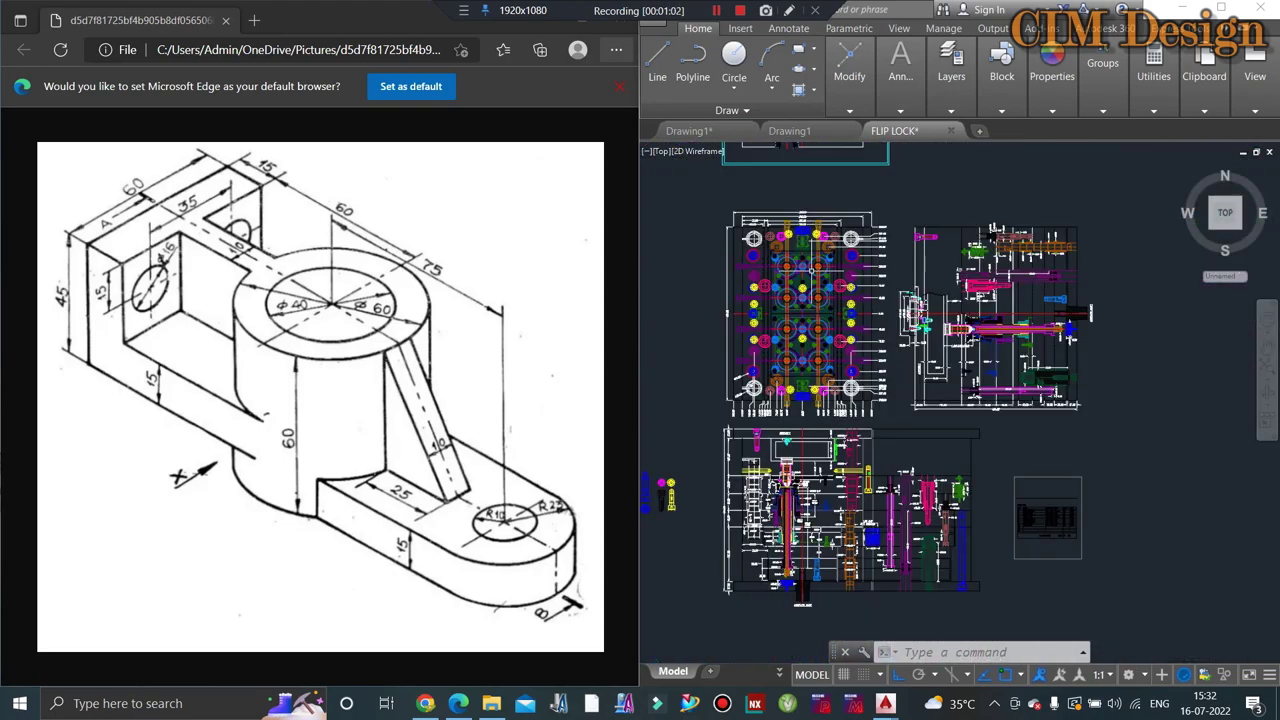
pyautogui.scroll(5, 745, 535)
pyautogui.scroll(-3, 790, 470)
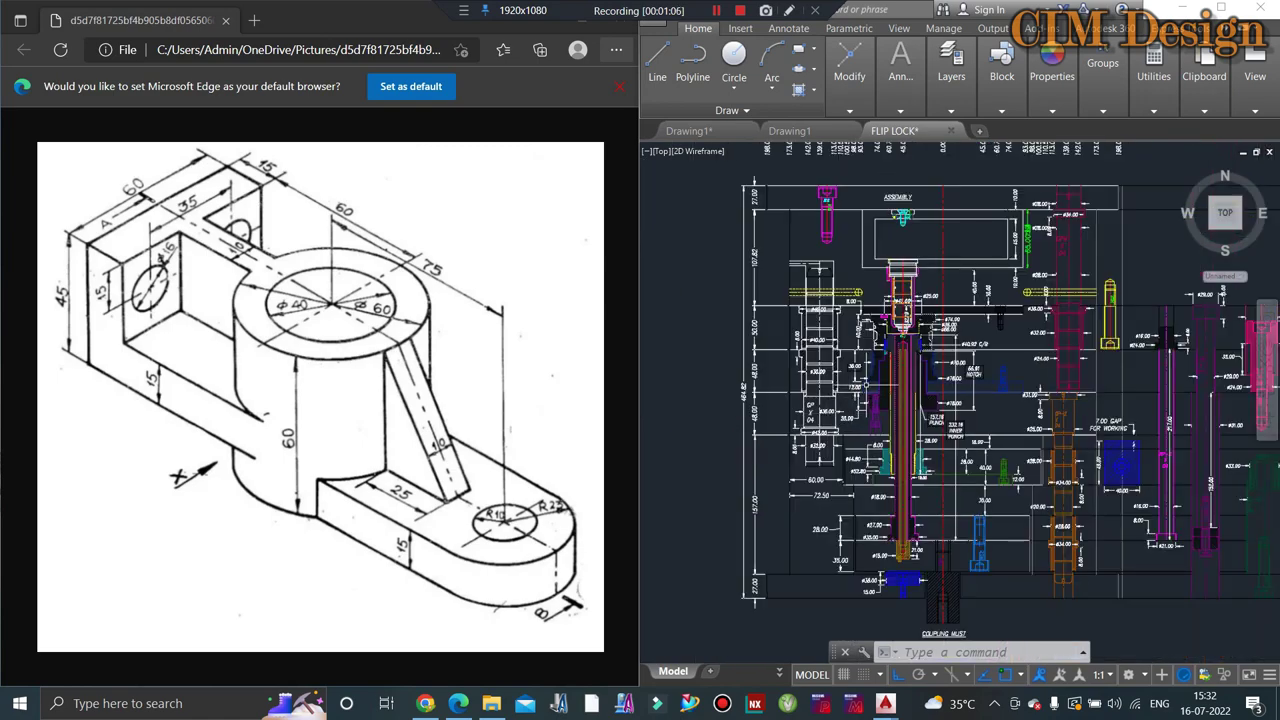
pyautogui.scroll(-2, 1107, 329)
pyautogui.scroll(3, 1140, 425)
pyautogui.scroll(2, 1143, 430)
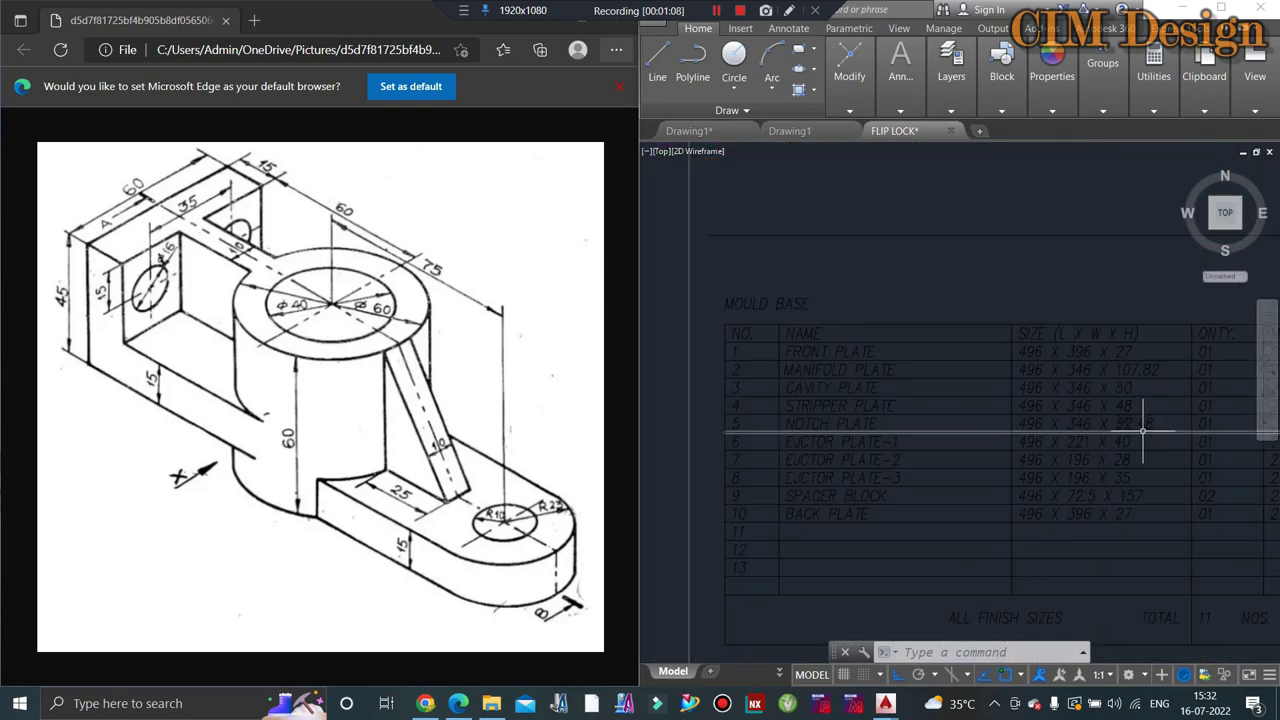
pyautogui.scroll(-3, 1067, 365)
pyautogui.scroll(-1, 1070, 350)
pyautogui.scroll(-1, 871, 370)
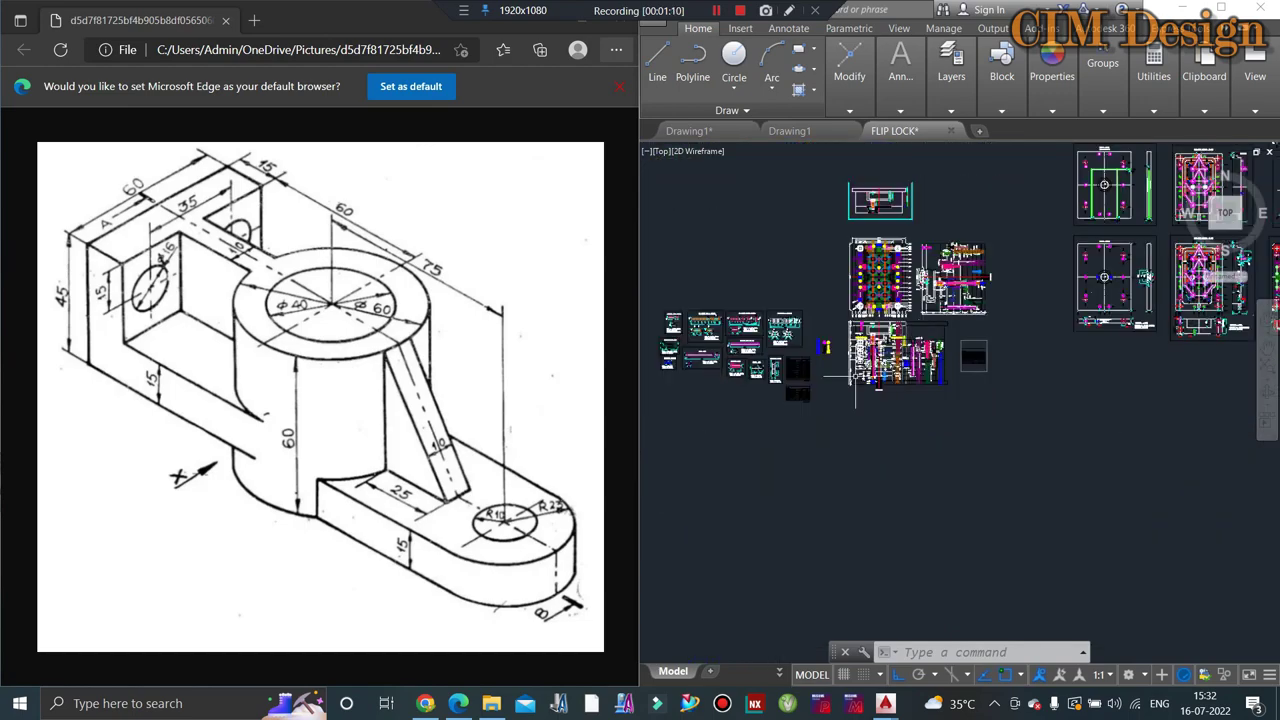
pyautogui.scroll(2, 870, 320)
pyautogui.scroll(2, 885, 267)
pyautogui.scroll(2, 885, 267)
pyautogui.scroll(-2, 859, 255)
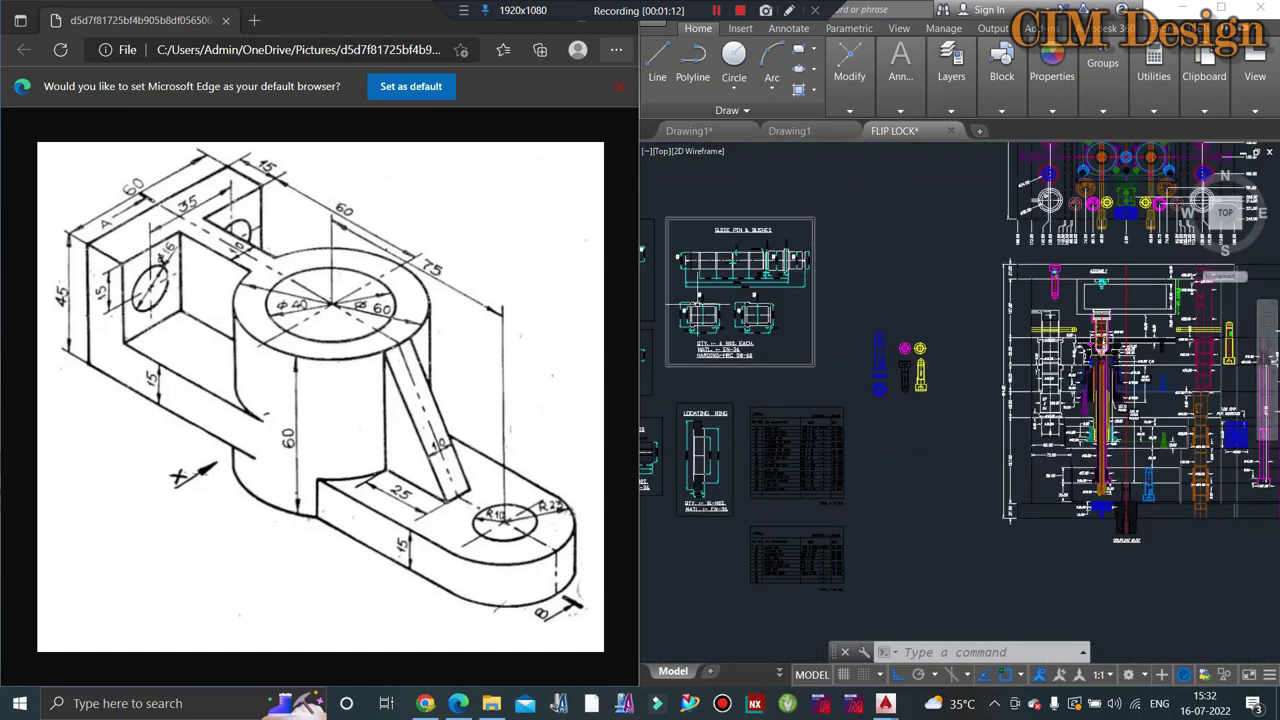
pyautogui.scroll(3, 665, 290)
pyautogui.scroll(-3, 665, 290)
pyautogui.scroll(-2, 924, 322)
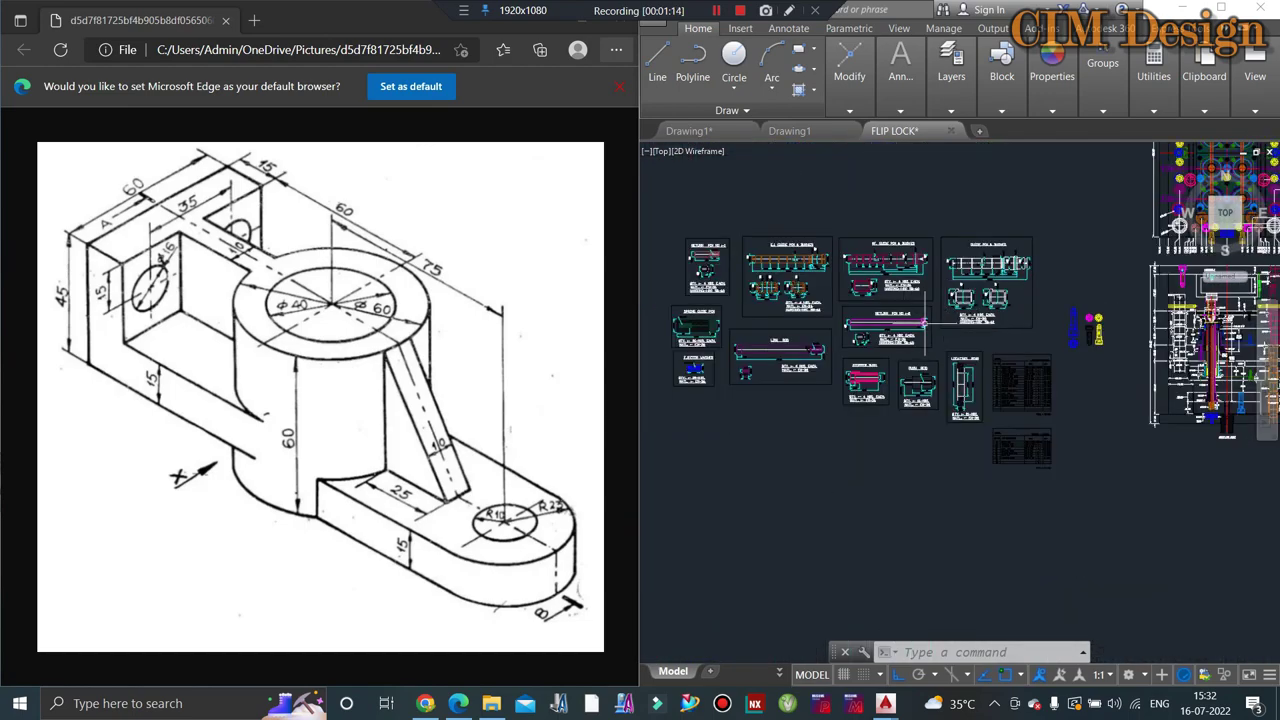
pyautogui.scroll(3, 1000, 350)
pyautogui.scroll(2, 1045, 385)
pyautogui.scroll(-5, 1050, 380)
pyautogui.scroll(2, 1035, 370)
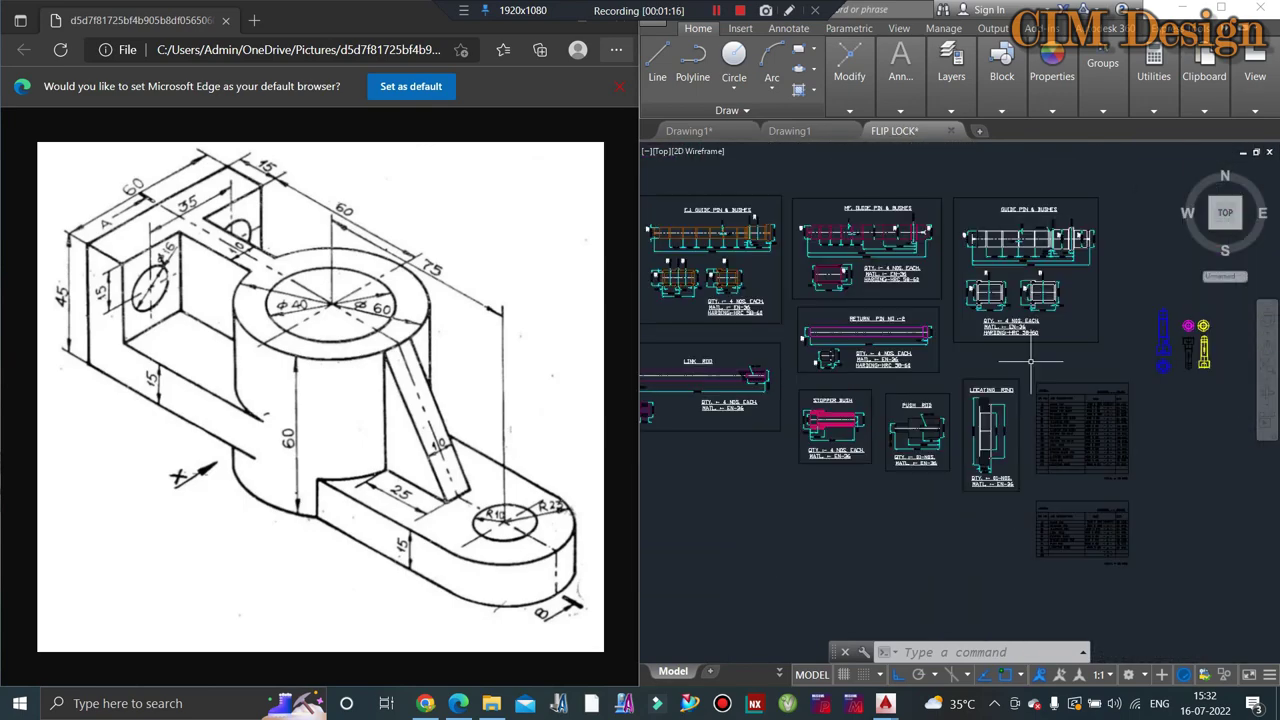
pyautogui.scroll(-3, 1031, 360)
pyautogui.scroll(-2, 1080, 320)
pyautogui.scroll(-1, 1124, 287)
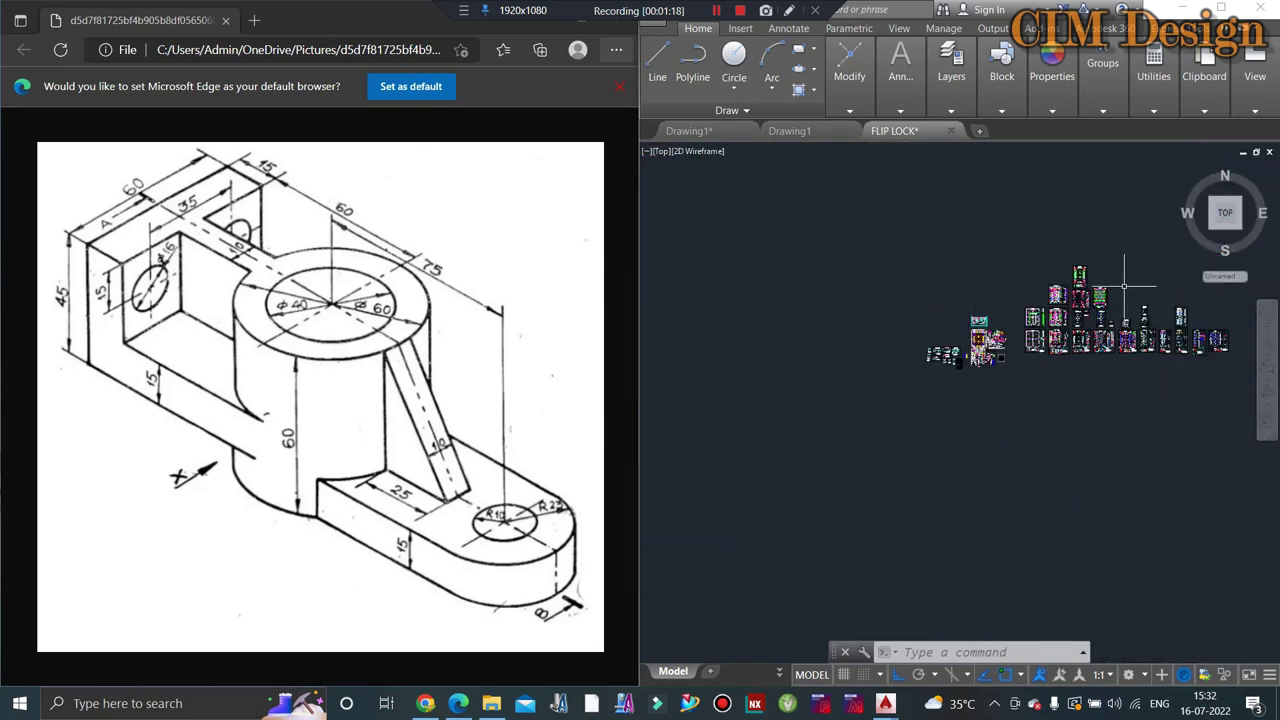
pyautogui.scroll(3, 1124, 287)
pyautogui.scroll(3, 1093, 289)
pyautogui.scroll(3, 1049, 305)
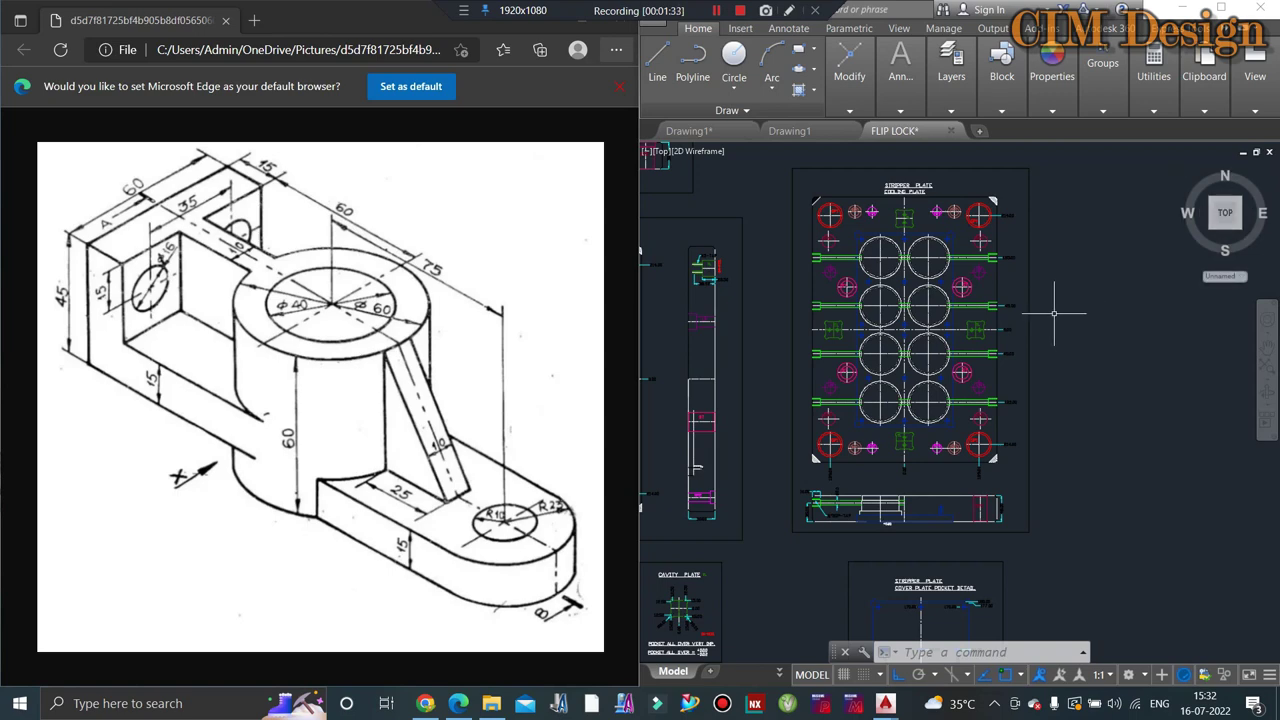
pyautogui.scroll(-2, 1065, 340)
pyautogui.scroll(2, 1000, 360)
pyautogui.scroll(-4, 950, 375)
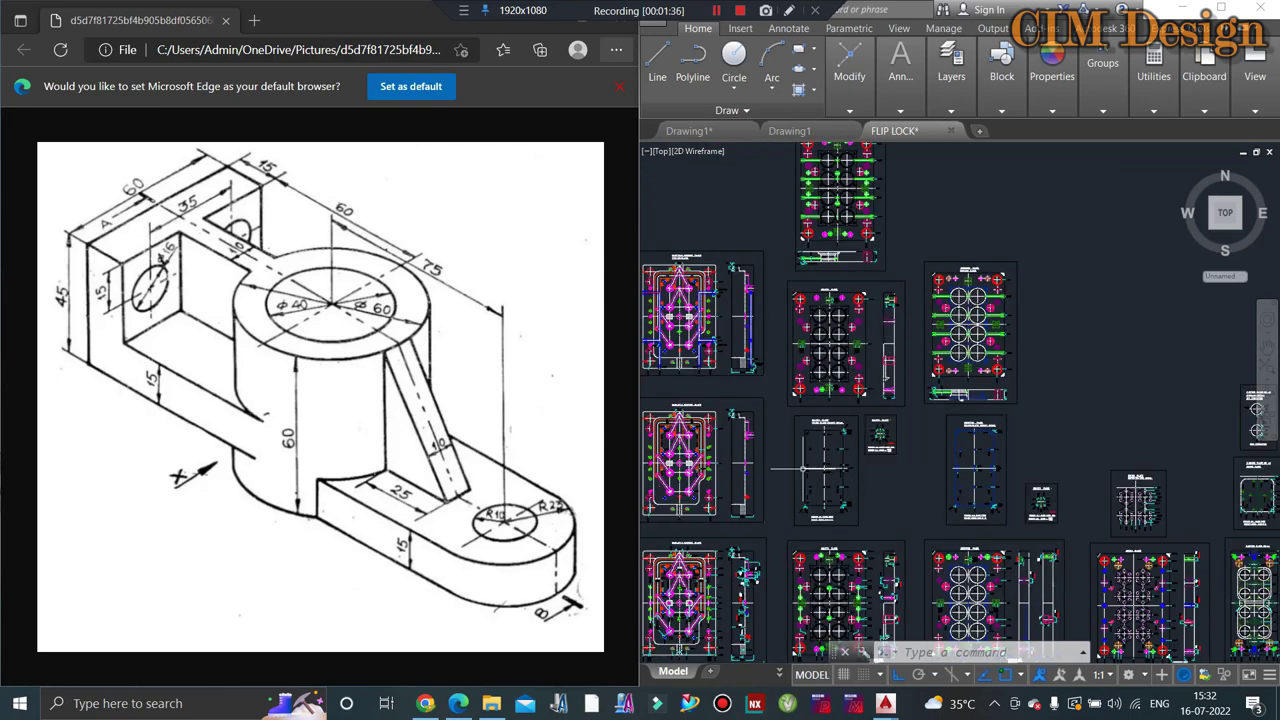
pyautogui.scroll(-3, 908, 384)
pyautogui.scroll(3, 823, 481)
pyautogui.scroll(2, 790, 440)
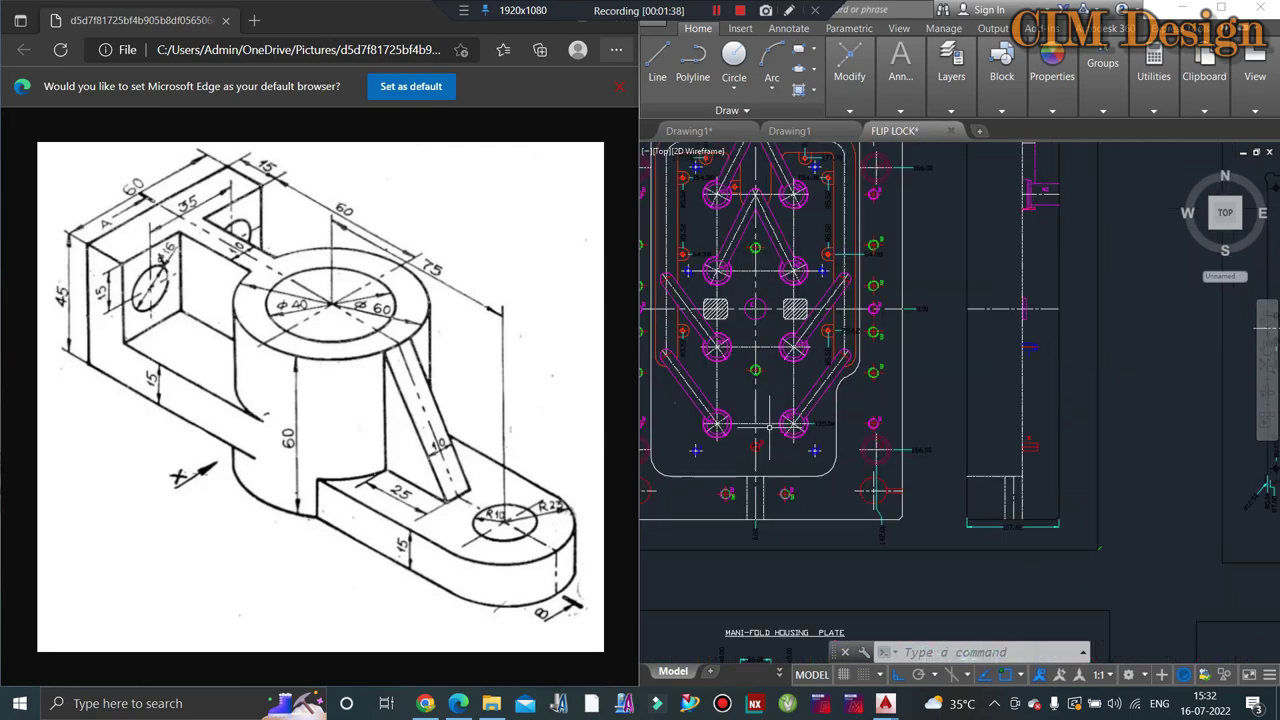
pyautogui.scroll(-3, 790, 423)
pyautogui.scroll(4, 900, 420)
pyautogui.scroll(-4, 1020, 420)
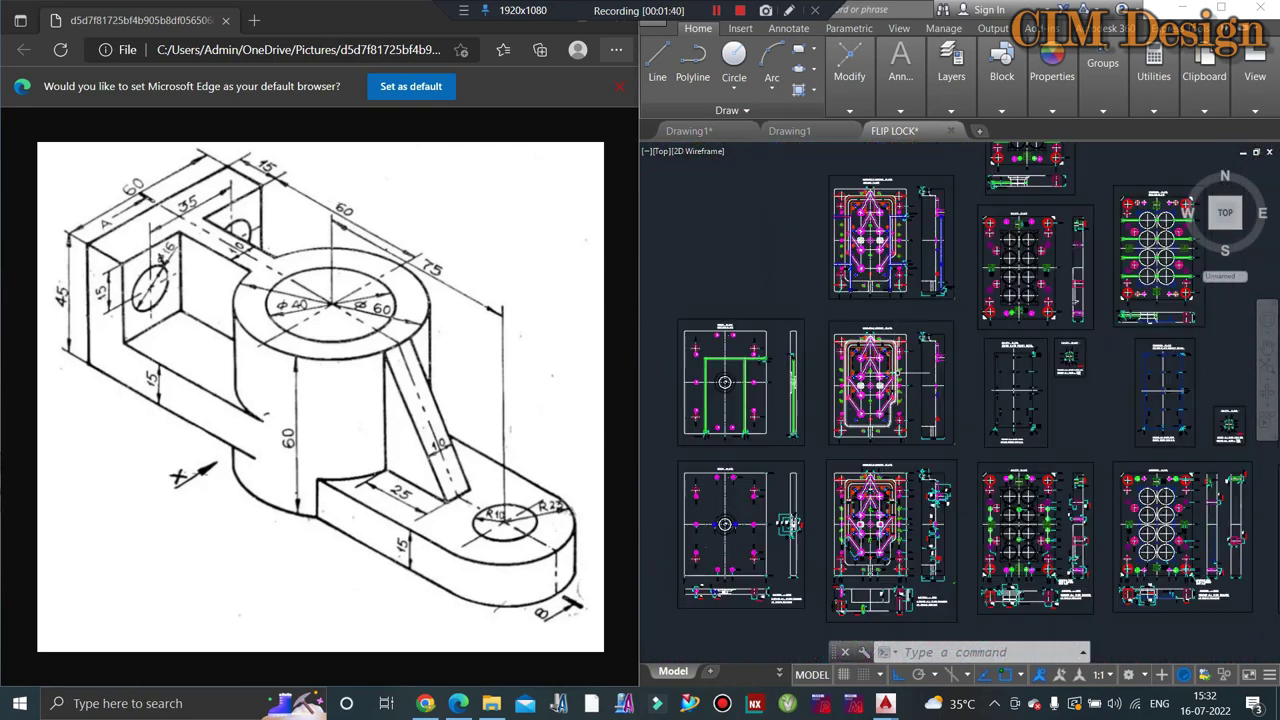
pyautogui.scroll(2, 1140, 420)
pyautogui.scroll(-3, 1100, 418)
pyautogui.scroll(2, 1050, 416)
pyautogui.scroll(-1, 1010, 414)
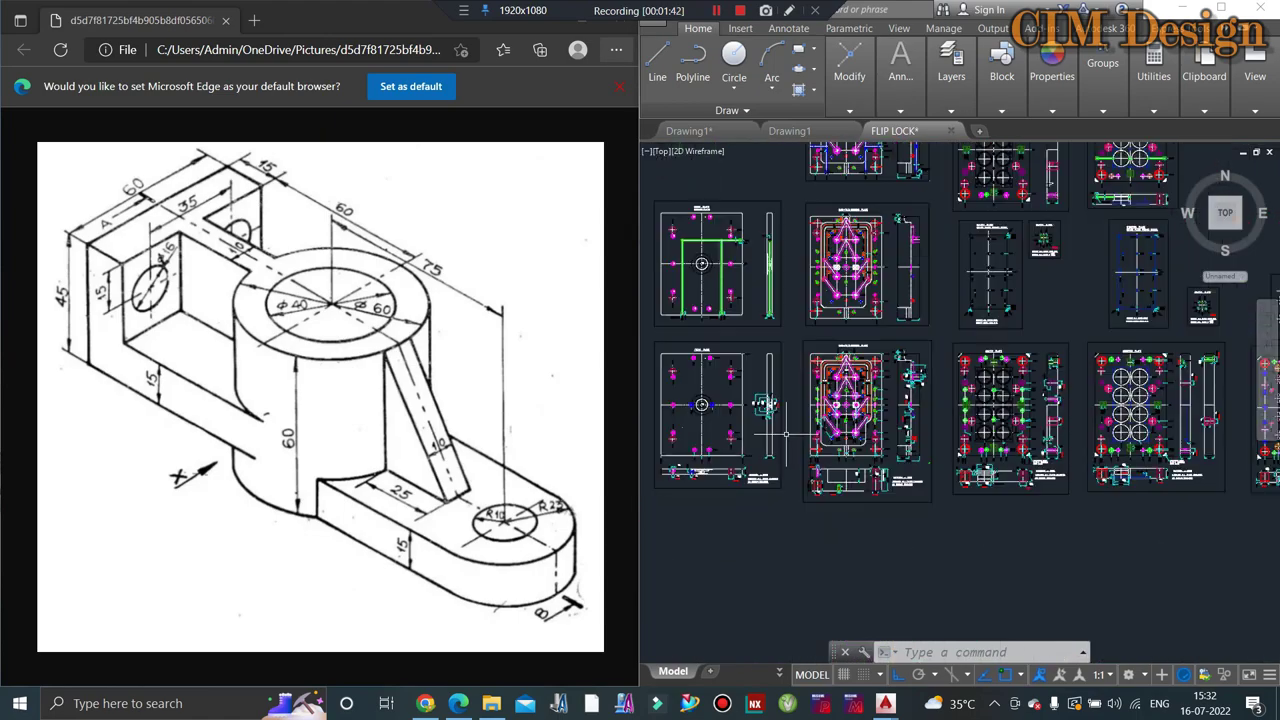
pyautogui.scroll(4, 982, 412)
pyautogui.scroll(2, 925, 439)
pyautogui.scroll(-4, 997, 377)
pyautogui.scroll(2, 820, 424)
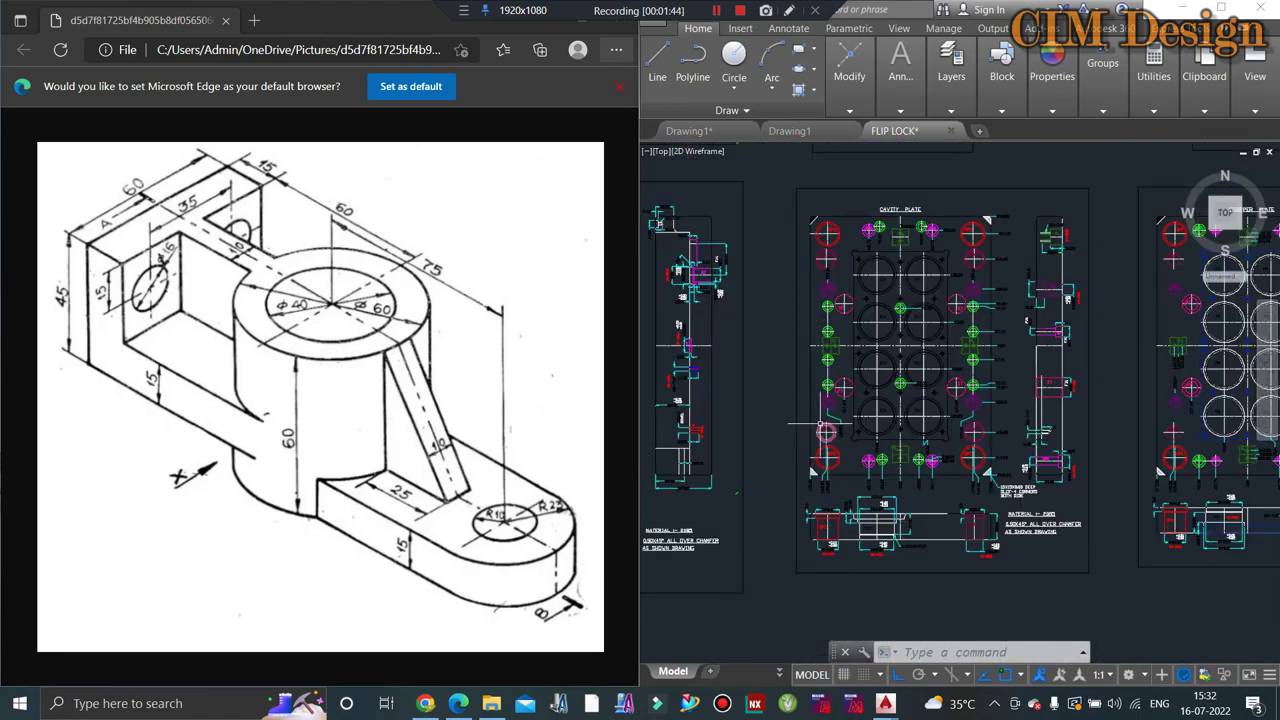
pyautogui.scroll(-1, 822, 428)
pyautogui.scroll(-2, 830, 425)
pyautogui.scroll(3, 870, 415)
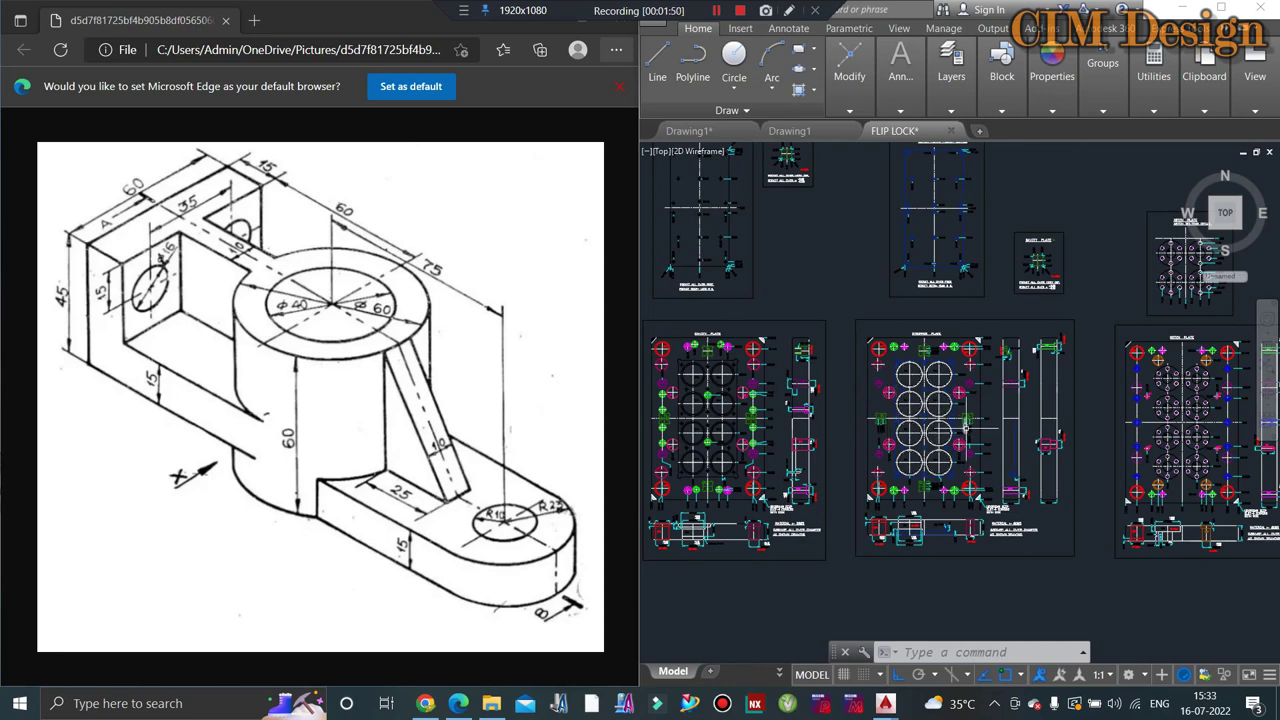
pyautogui.scroll(-4, 912, 317)
pyautogui.scroll(-1, 820, 340)
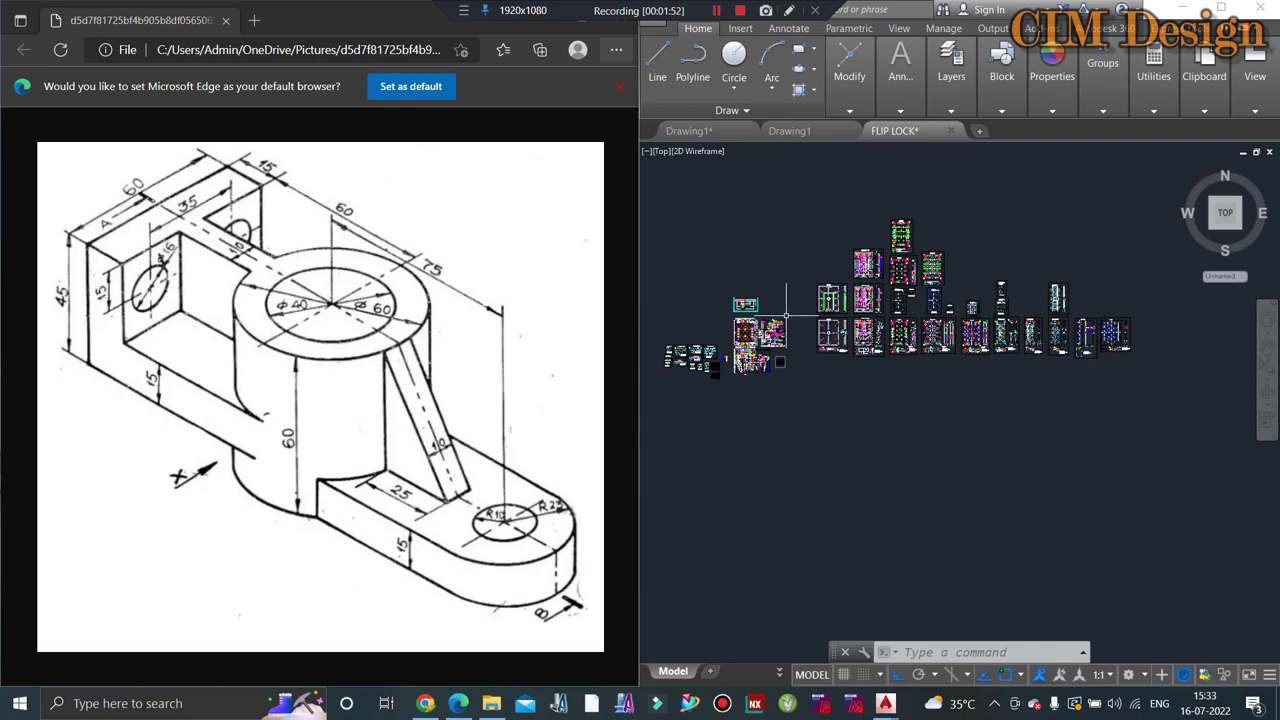
pyautogui.scroll(2, 700, 350)
pyautogui.scroll(3, 696, 353)
pyautogui.scroll(-2, 696, 353)
pyautogui.scroll(-1, 710, 320)
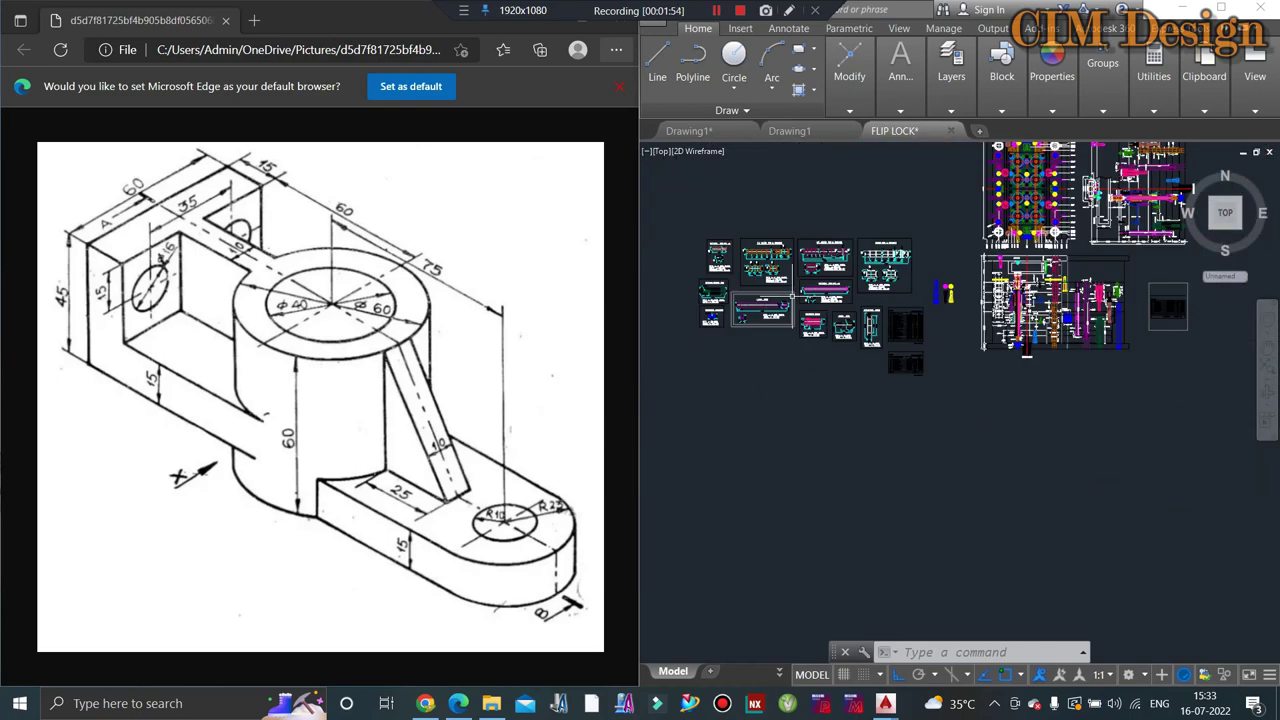
pyautogui.scroll(3, 720, 330)
pyautogui.scroll(-2, 742, 348)
pyautogui.scroll(2, 742, 348)
pyautogui.scroll(-4, 760, 350)
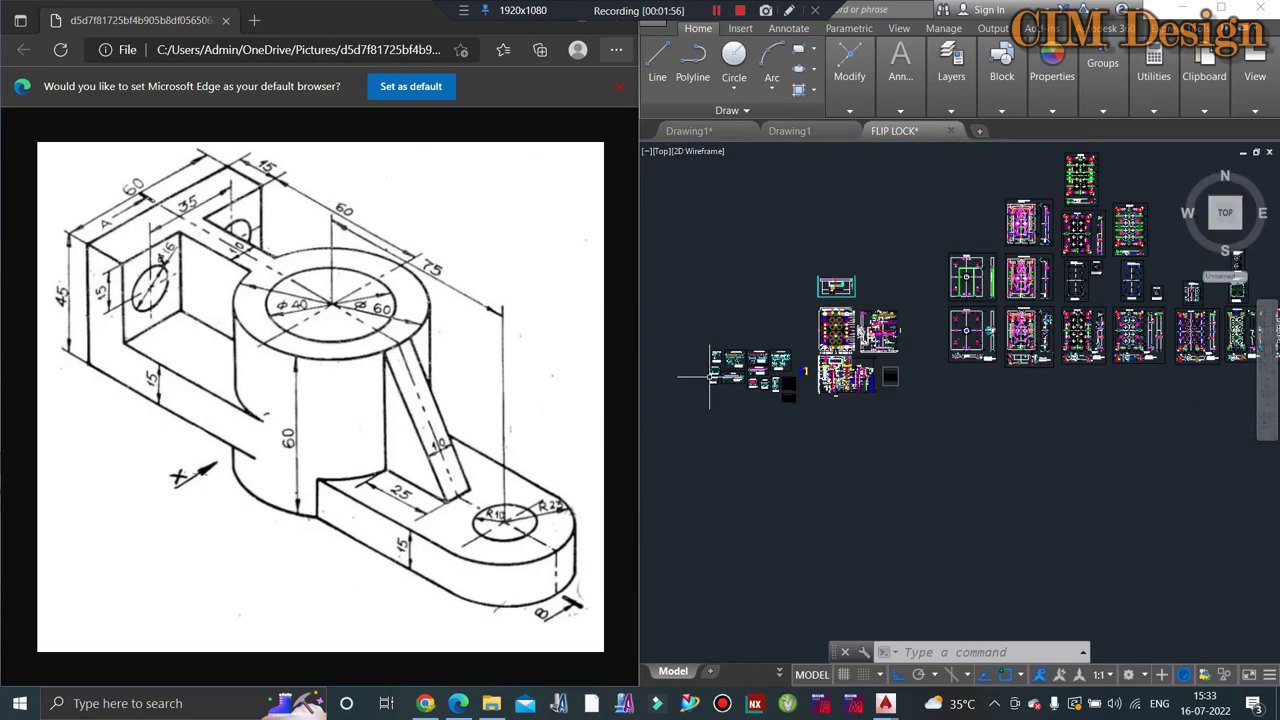
pyautogui.scroll(1, 936, 300)
pyautogui.scroll(-2, 960, 300)
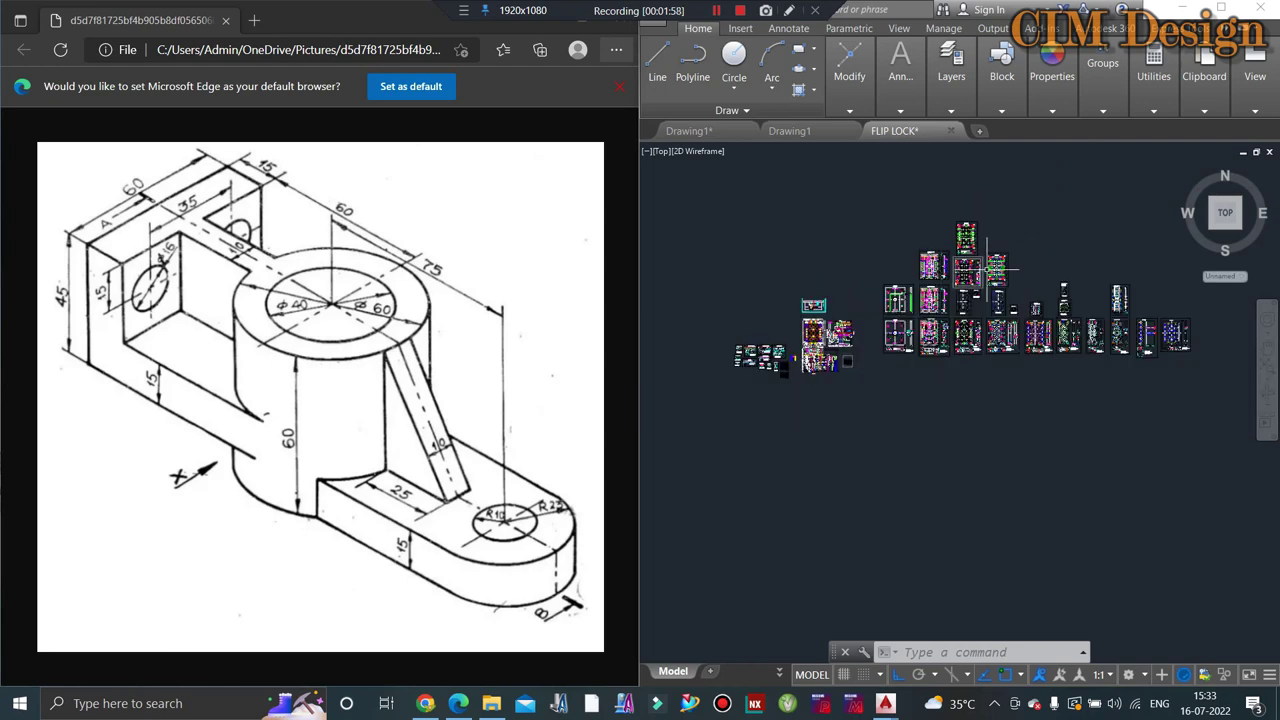
pyautogui.scroll(4, 1035, 330)
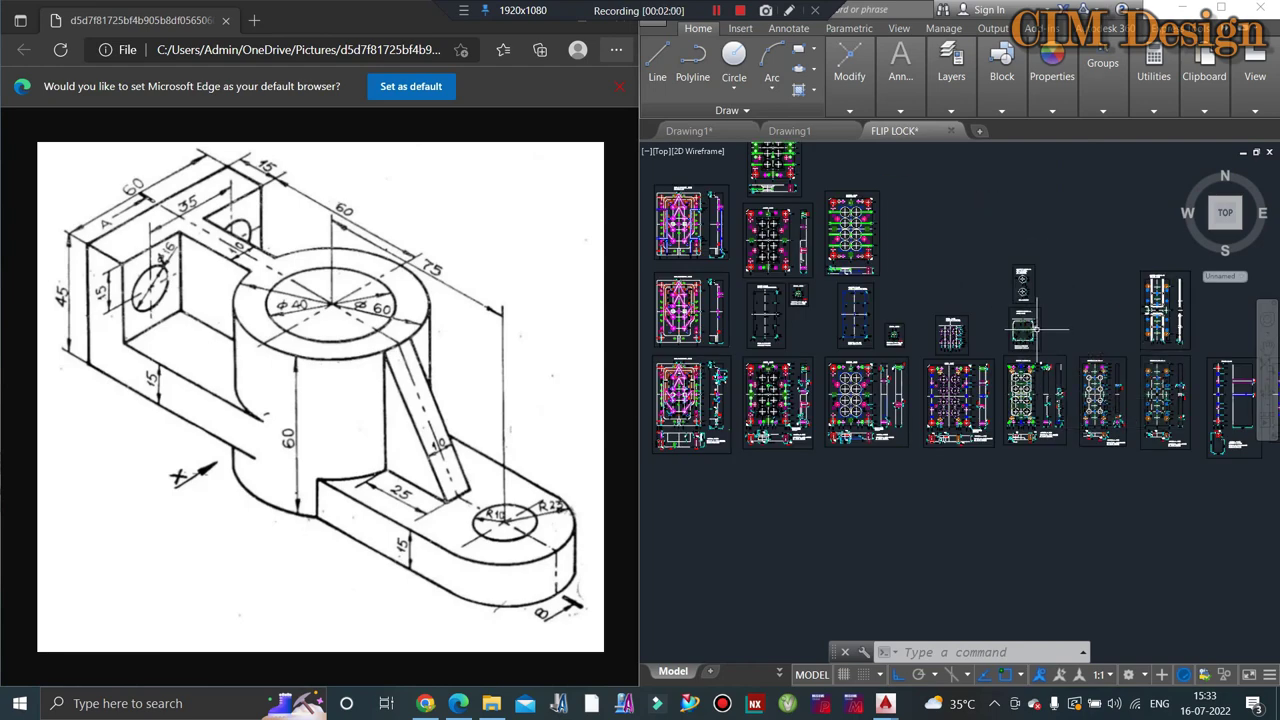
pyautogui.scroll(3, 922, 357)
pyautogui.scroll(2, 922, 357)
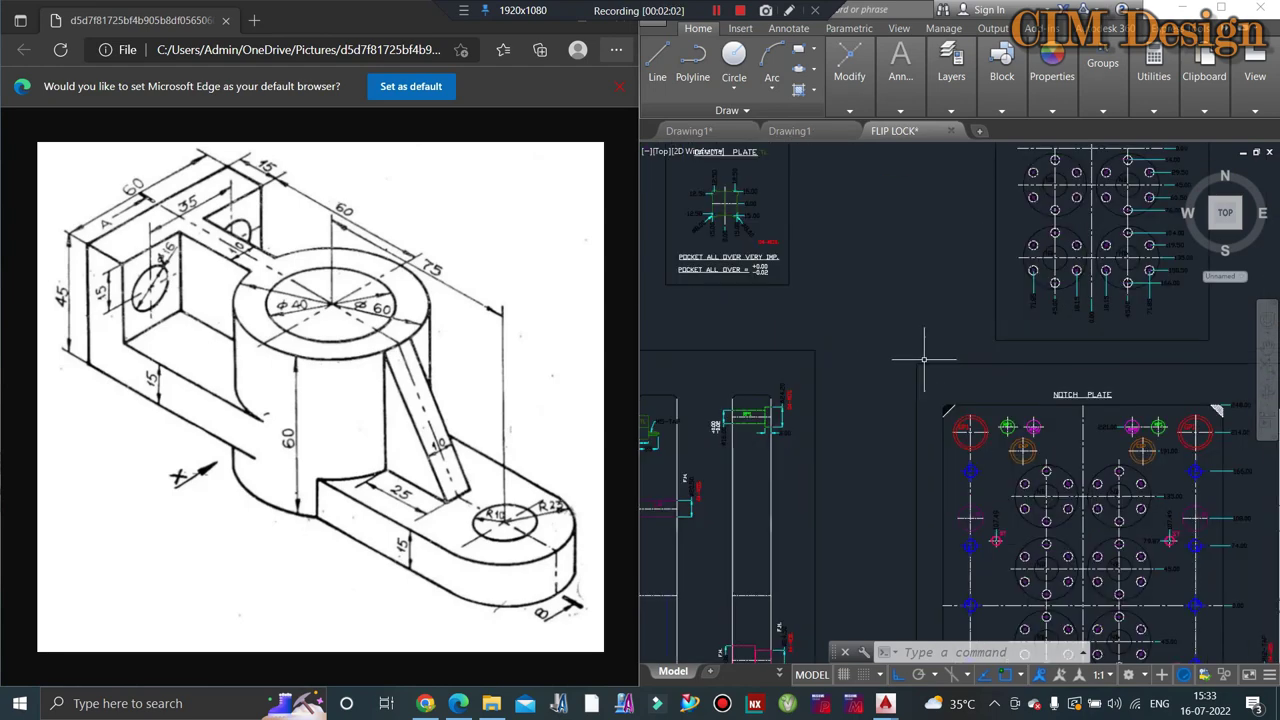
pyautogui.scroll(-2, 919, 360)
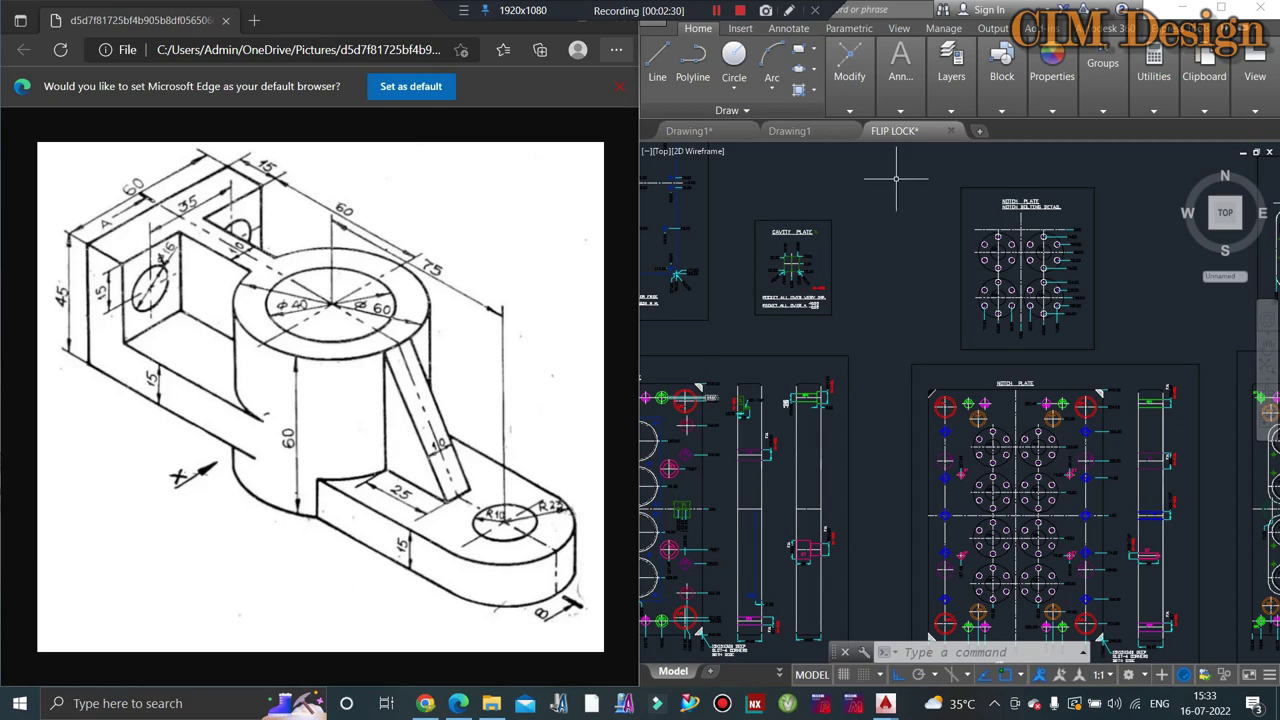
pyautogui.scroll(-3, 988, 228)
pyautogui.scroll(-2, 988, 228)
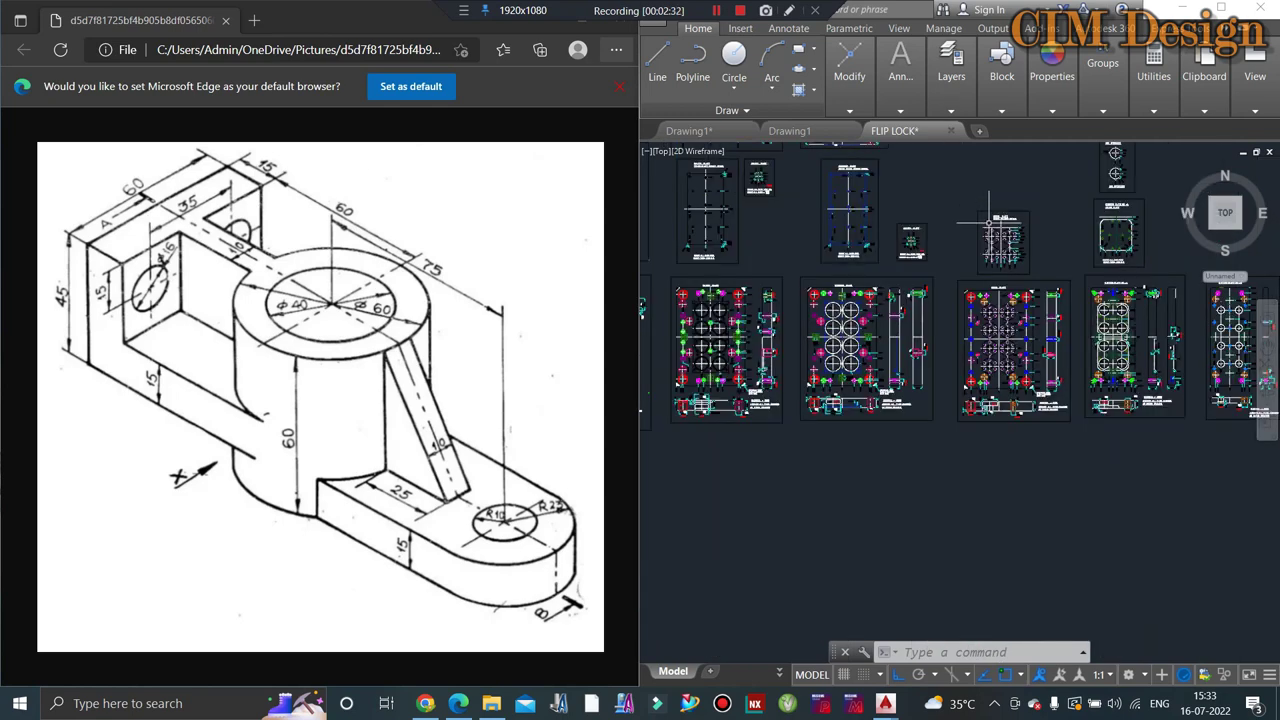
pyautogui.scroll(-1, 1050, 262)
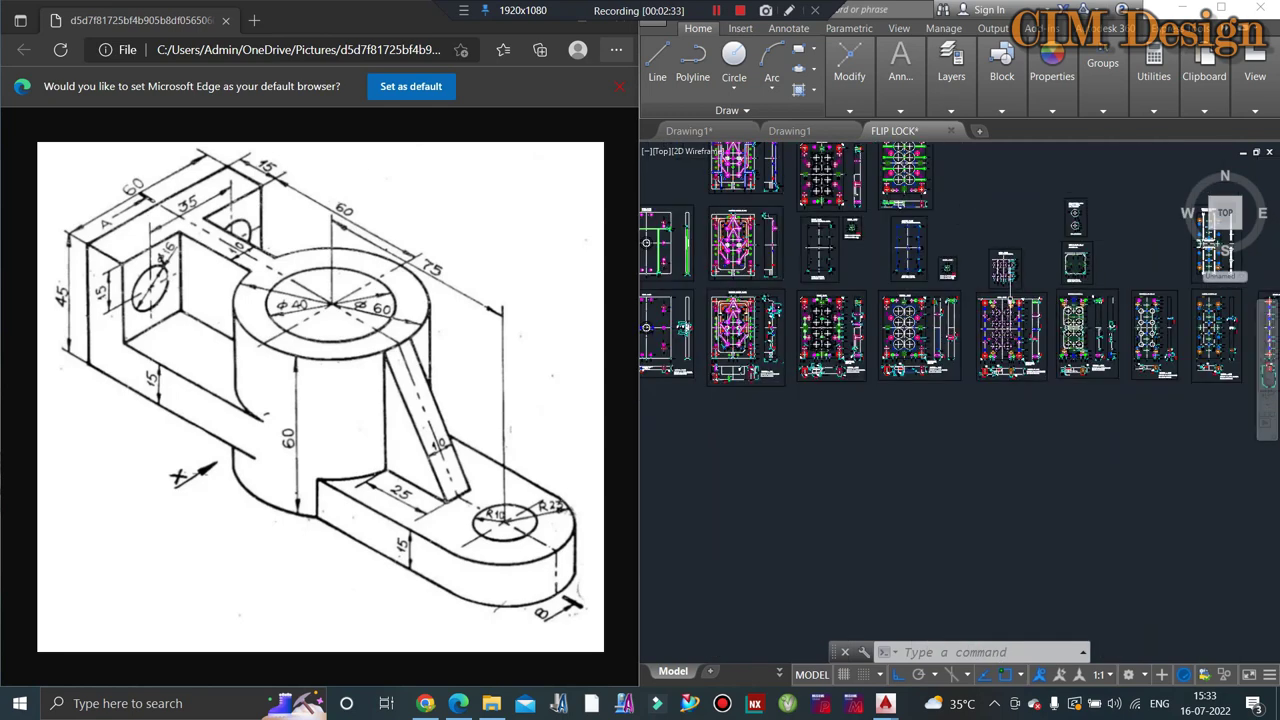
pyautogui.scroll(-1, 1040, 275)
pyautogui.scroll(-1, 1016, 287)
pyautogui.scroll(3, 1016, 287)
pyautogui.scroll(3, 950, 350)
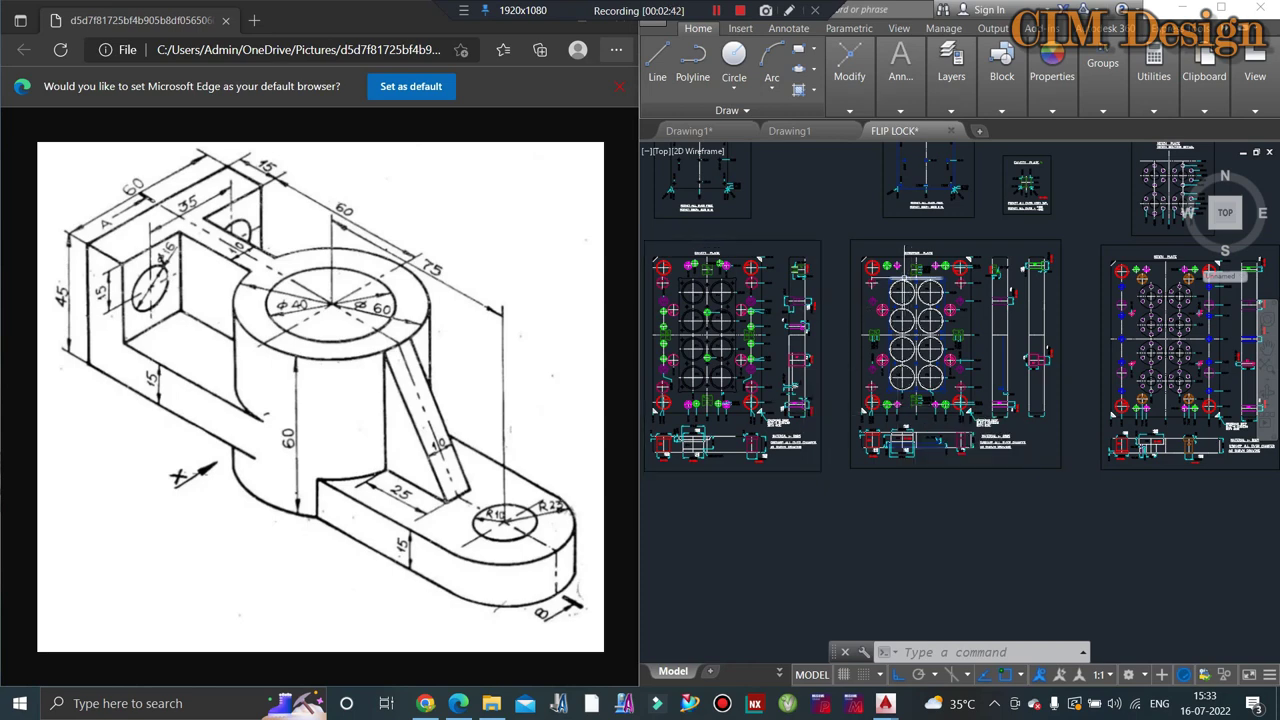
pyautogui.scroll(2, 855, 353)
pyautogui.scroll(-3, 855, 353)
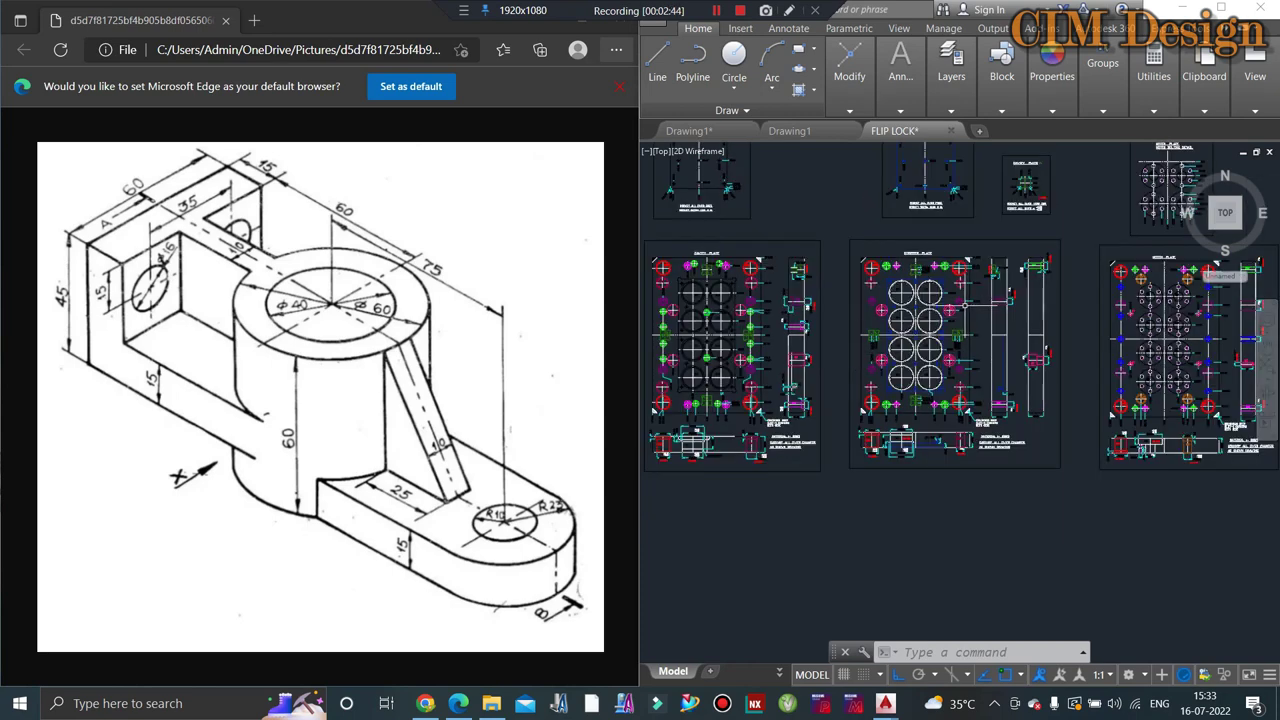
pyautogui.scroll(-1, 965, 305)
# Step: Zoom the view of the remaining blank Drawing1
pyautogui.scroll(2, 941, 316)
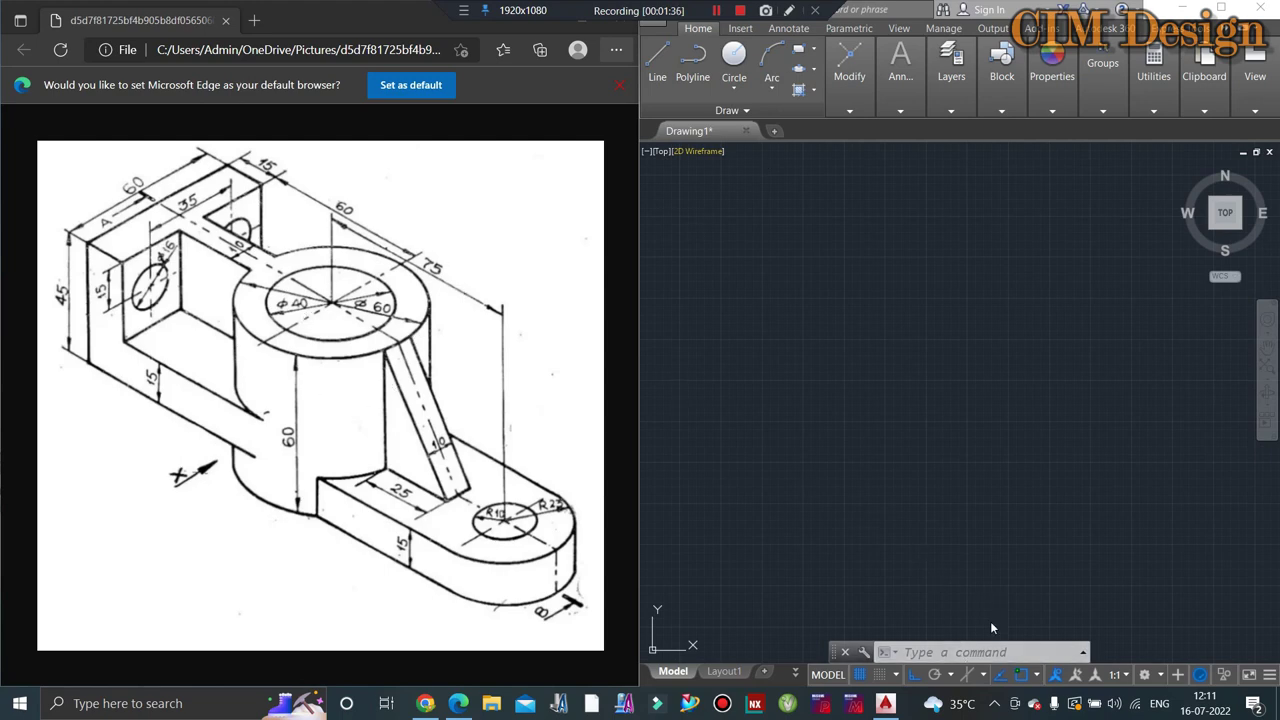
# Step: Turn on isometric drafting and cycle the current isoplane to Right with F5
pyautogui.click(969, 677)
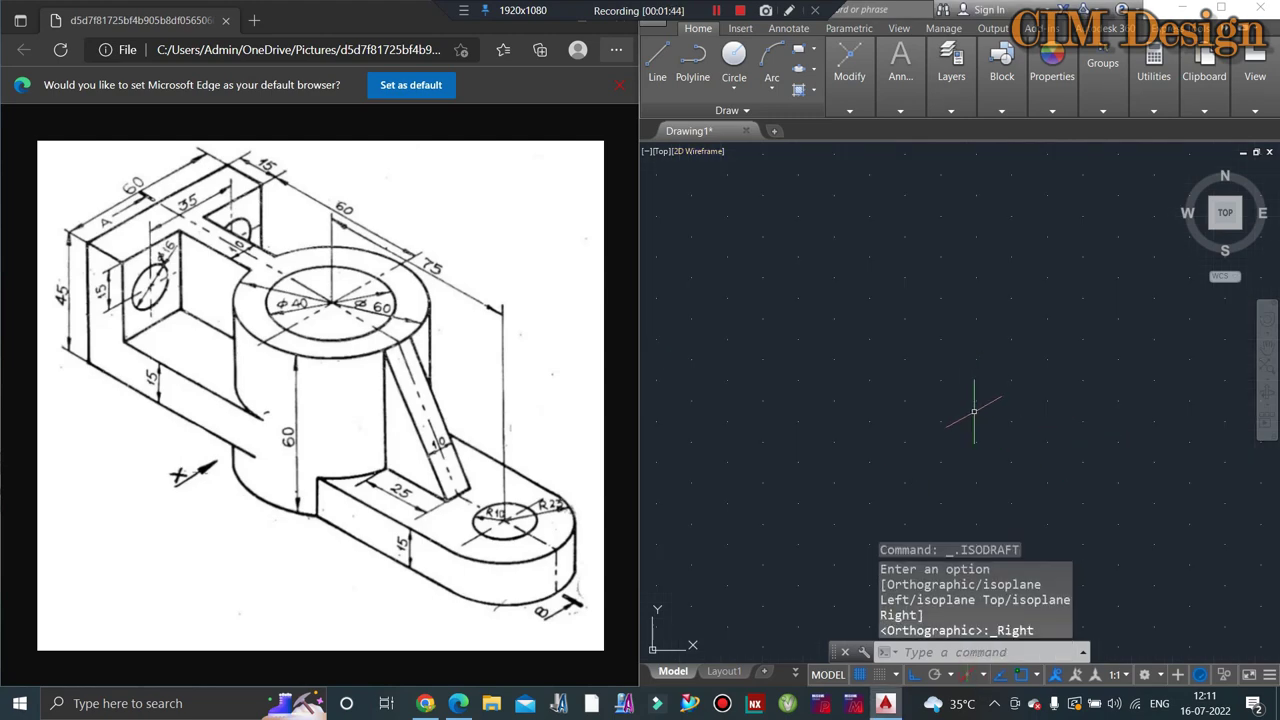
pyautogui.click(984, 677)
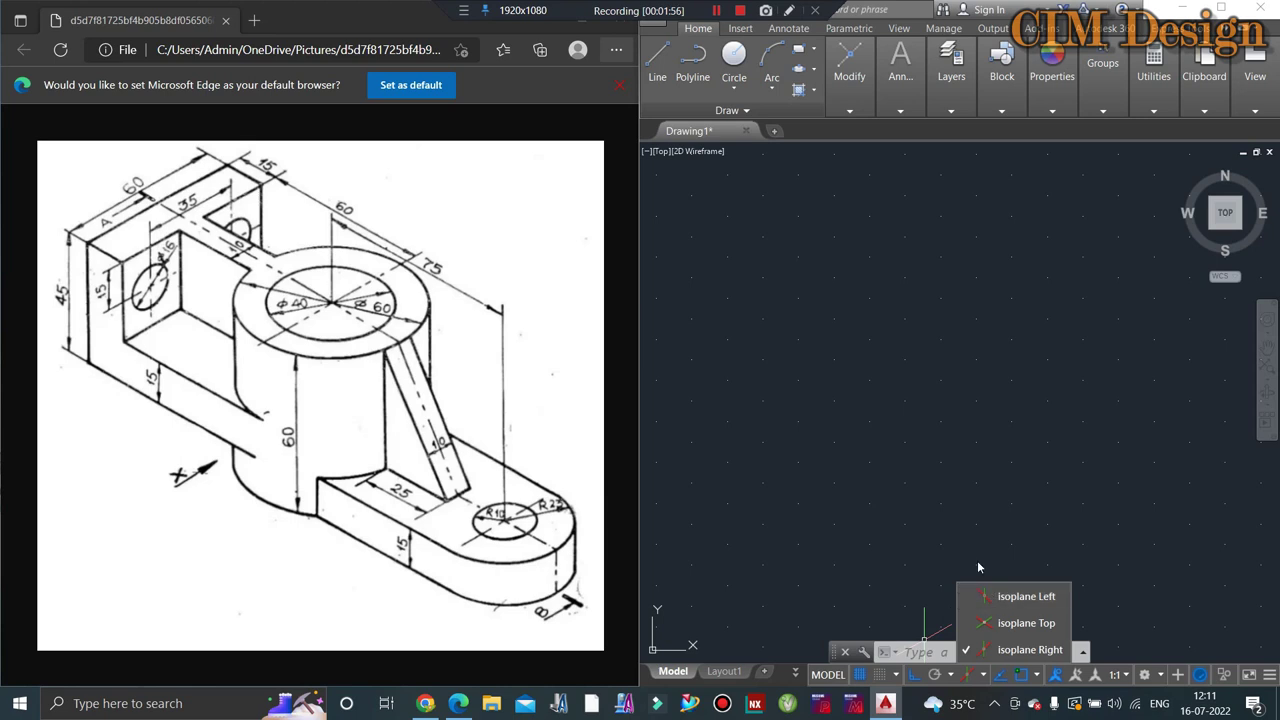
pyautogui.press('F5')
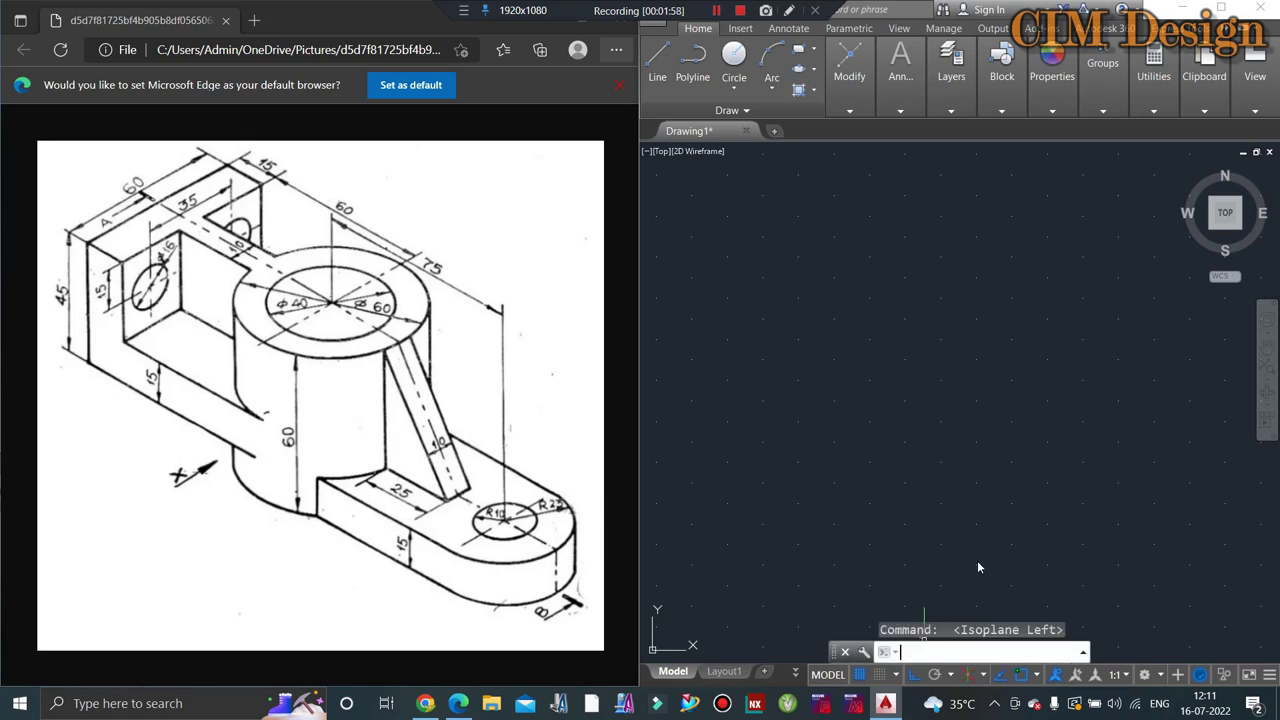
pyautogui.press('F5')
pyautogui.press('F5')
pyautogui.press('F5')
pyautogui.press('F5')
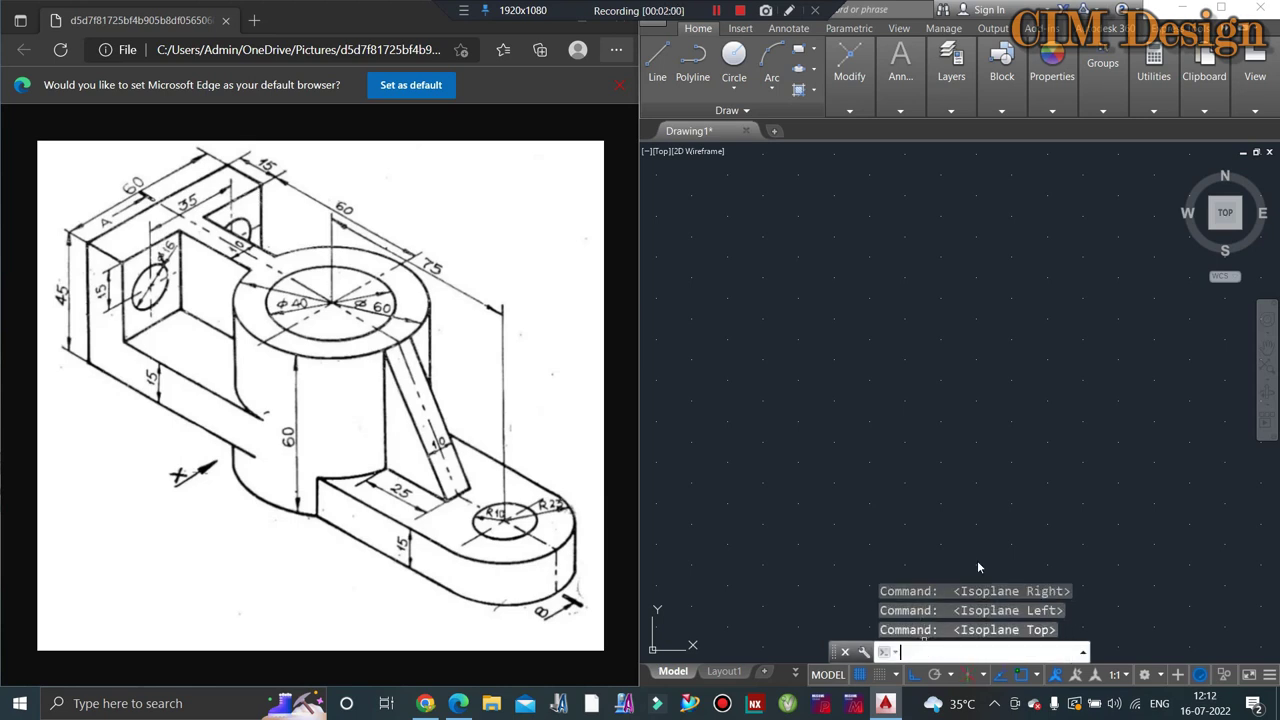
pyautogui.press('F5')
pyautogui.press('F5')
pyautogui.press('F5')
pyautogui.press('F5')
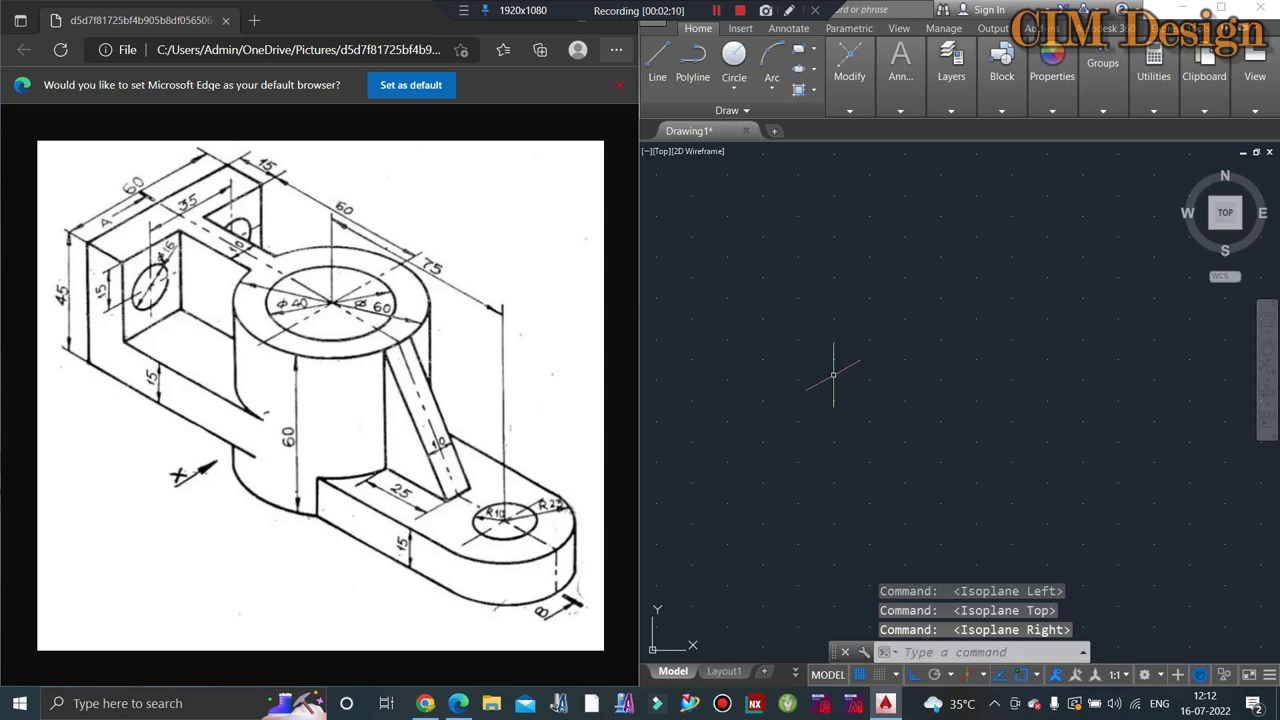
# Step: Place a trial isocircle centre using Ellipse Axis, End and preview it on other isoplanes
pyautogui.click(813, 69)
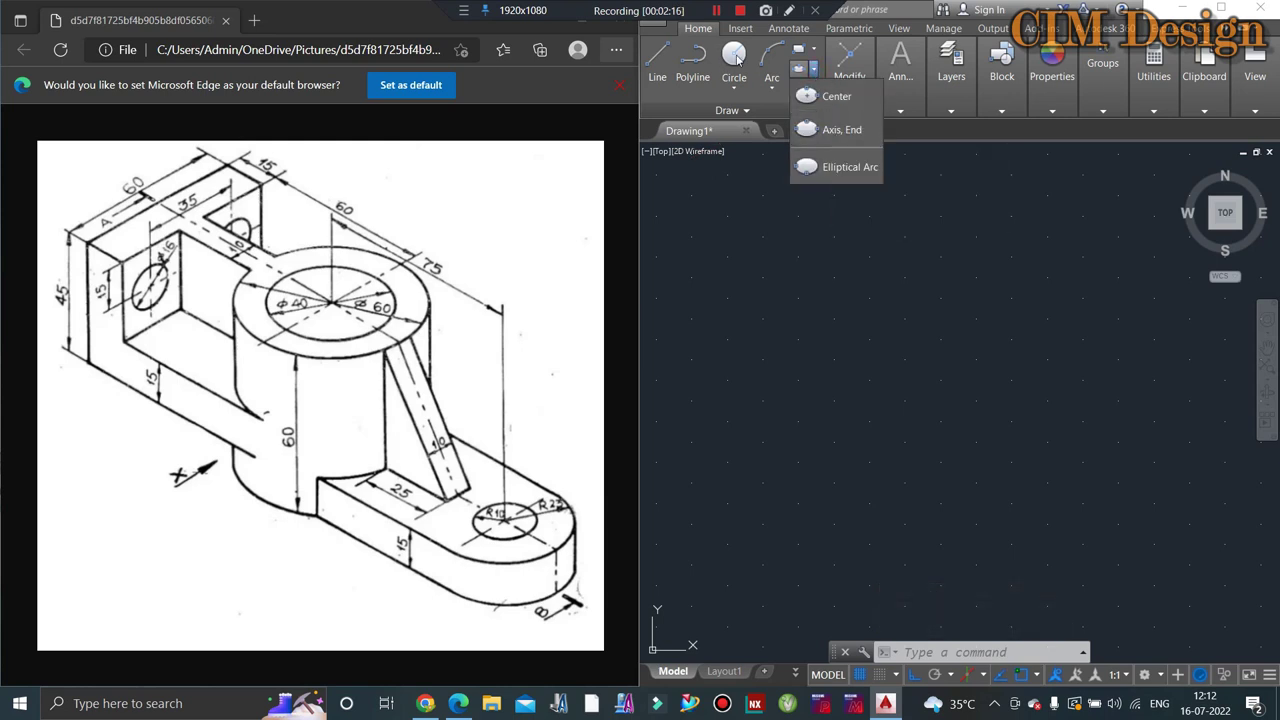
pyautogui.click(842, 131)
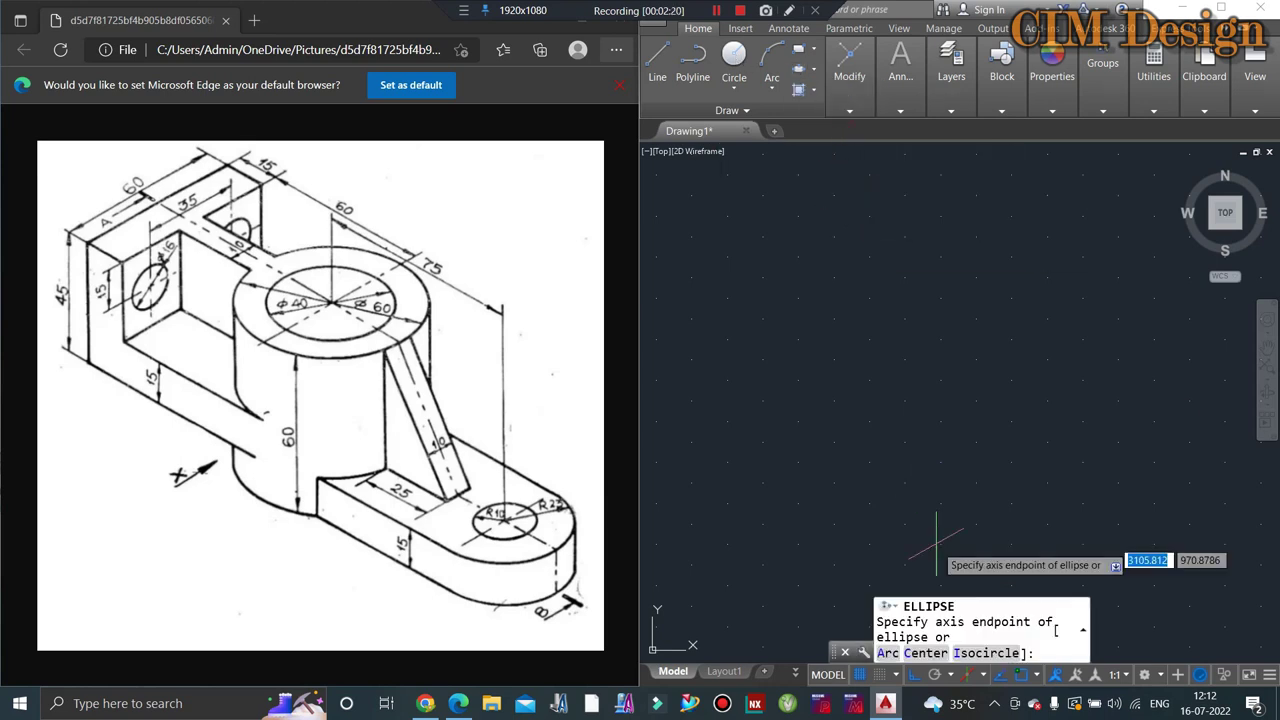
pyautogui.click(970, 655)
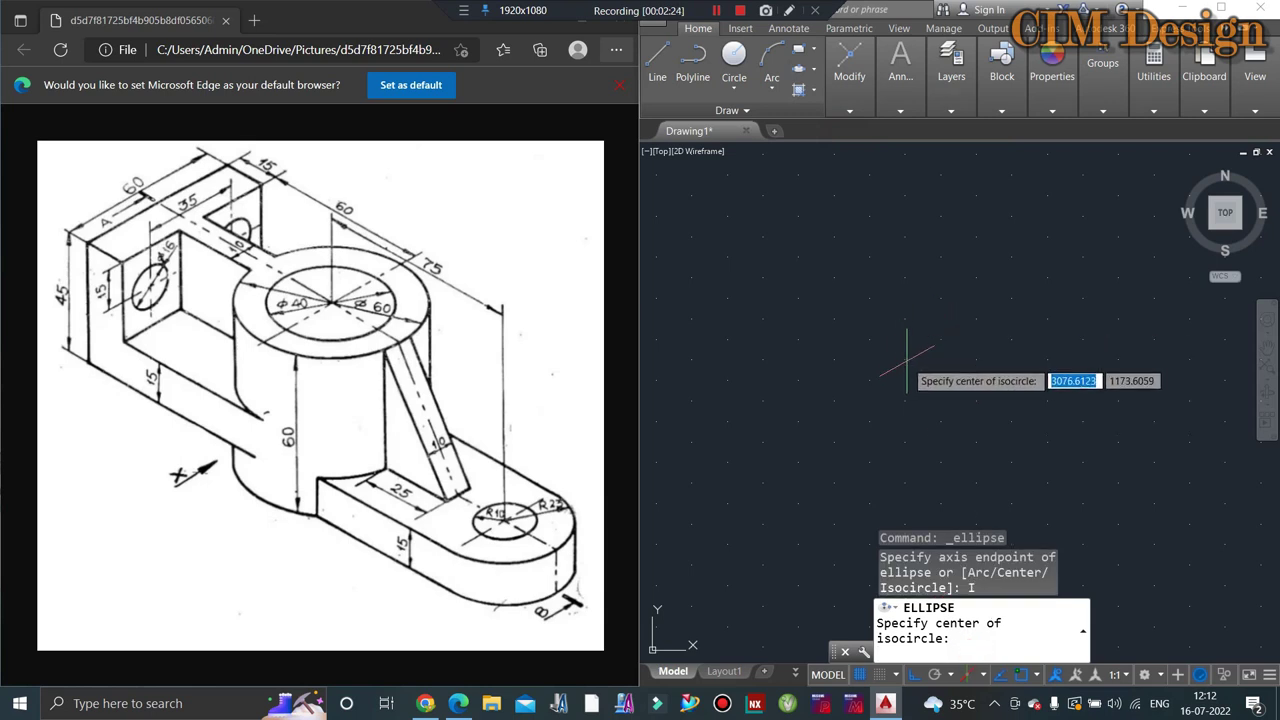
pyautogui.click(902, 353)
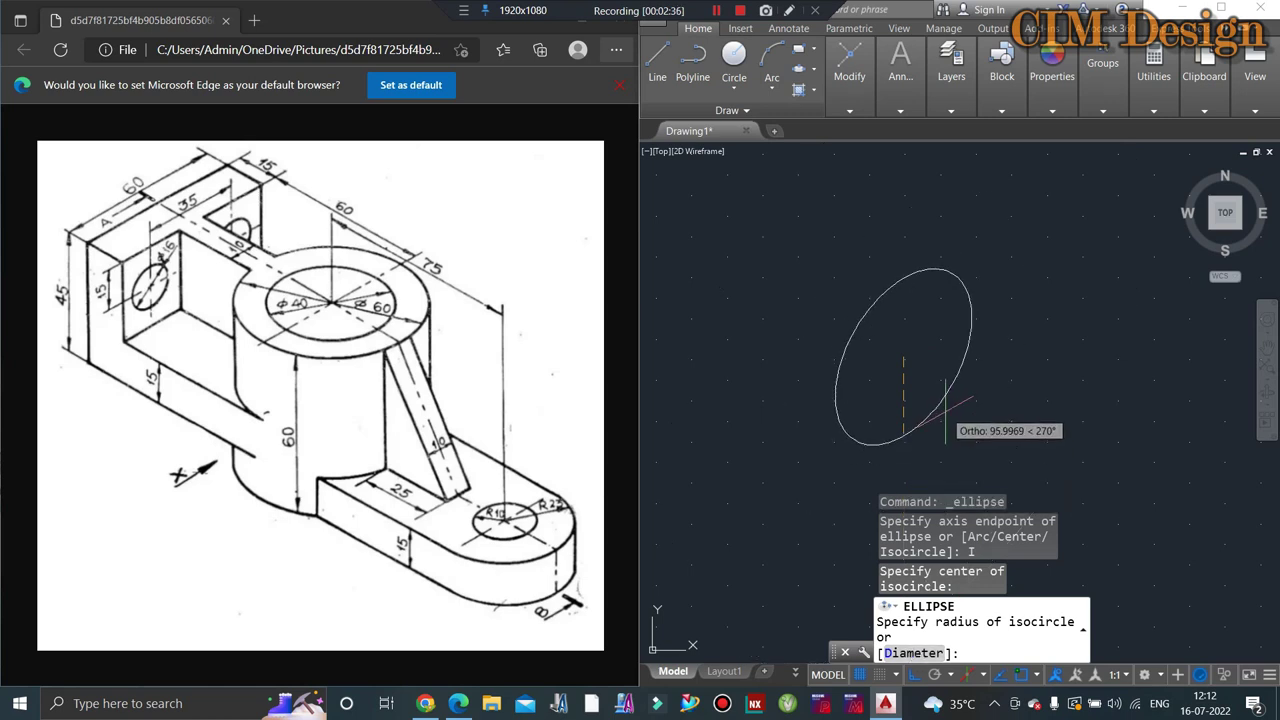
pyautogui.press('F5')
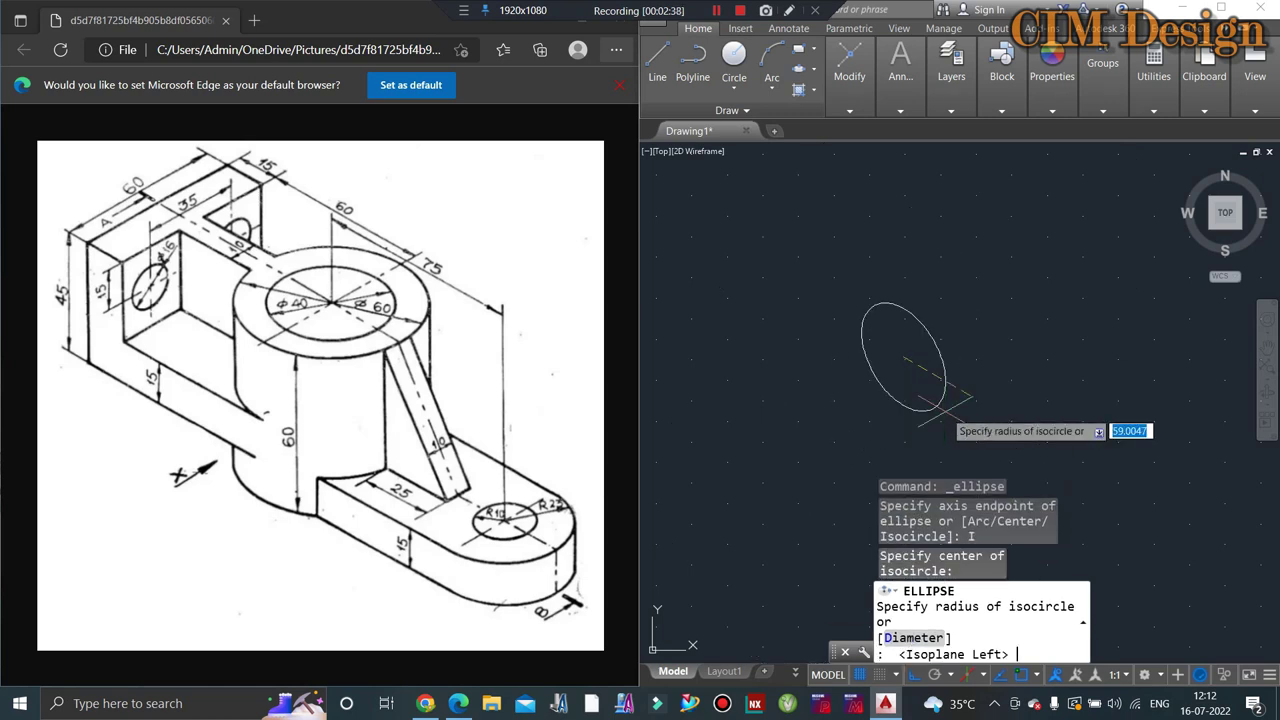
pyautogui.press('F5')
pyautogui.press('F5')
pyautogui.press('F5')
pyautogui.press('F5')
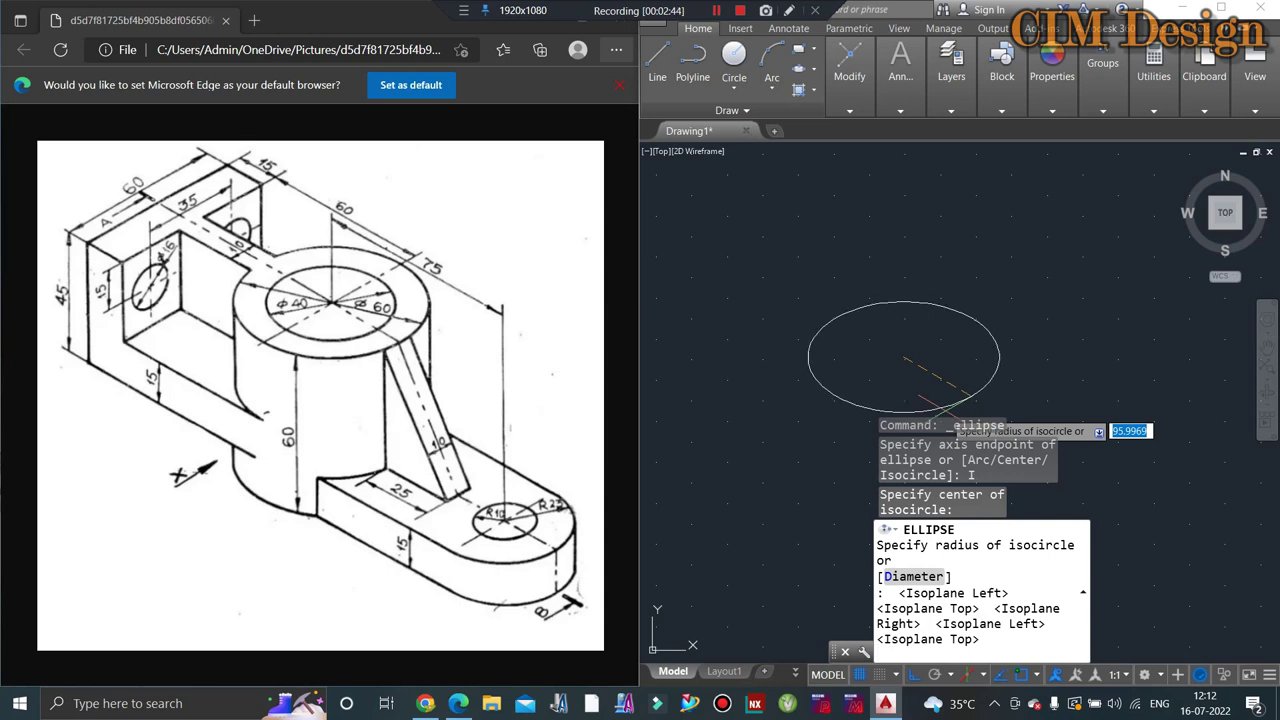
# Step: Cancel the trial isocircle and start a line with its first point on the canvas
pyautogui.press('Escape')
pyautogui.click(668, 55)
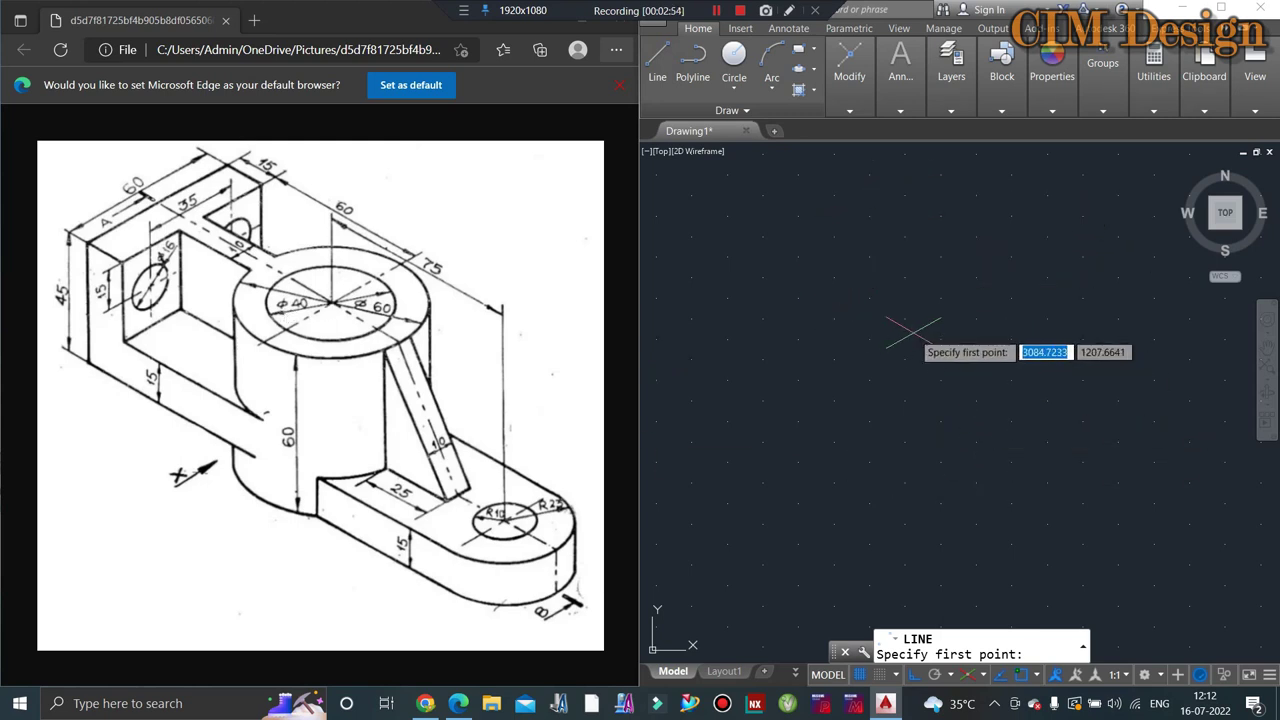
pyautogui.click(912, 333)
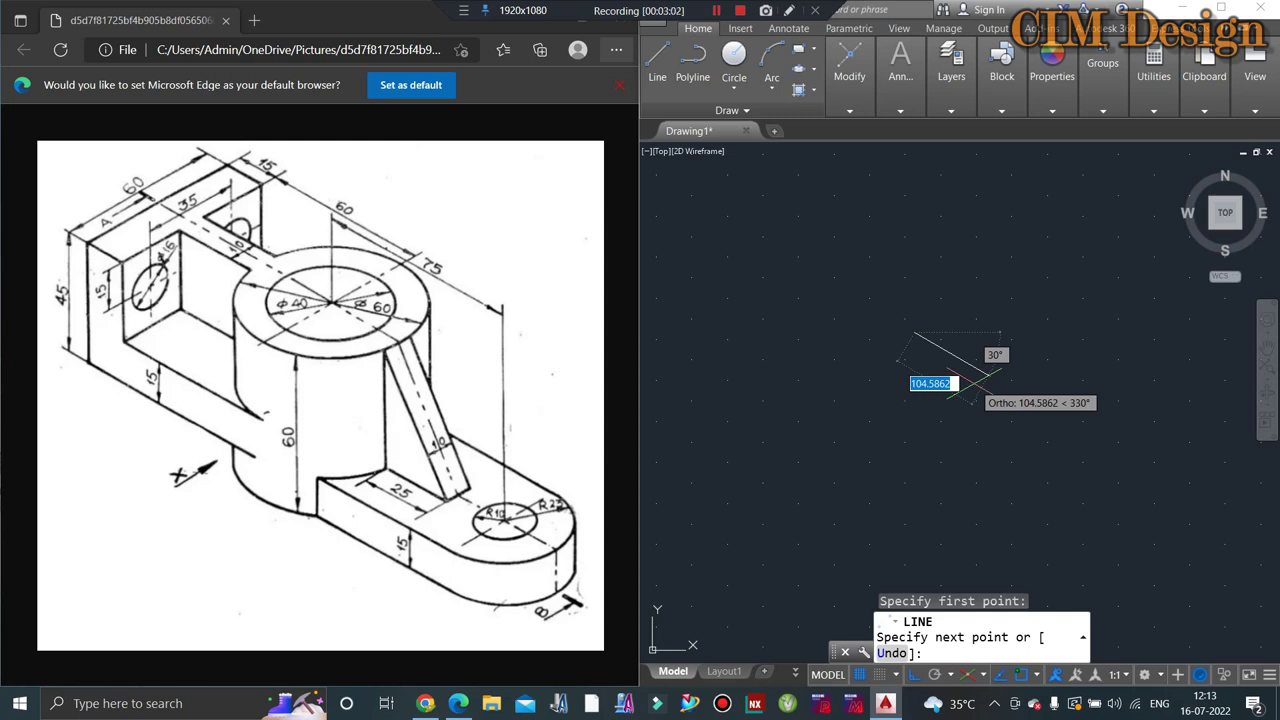
# Step: Finish the first line at 30 units along 330°
pyautogui.write('30')
pyautogui.press('Return')
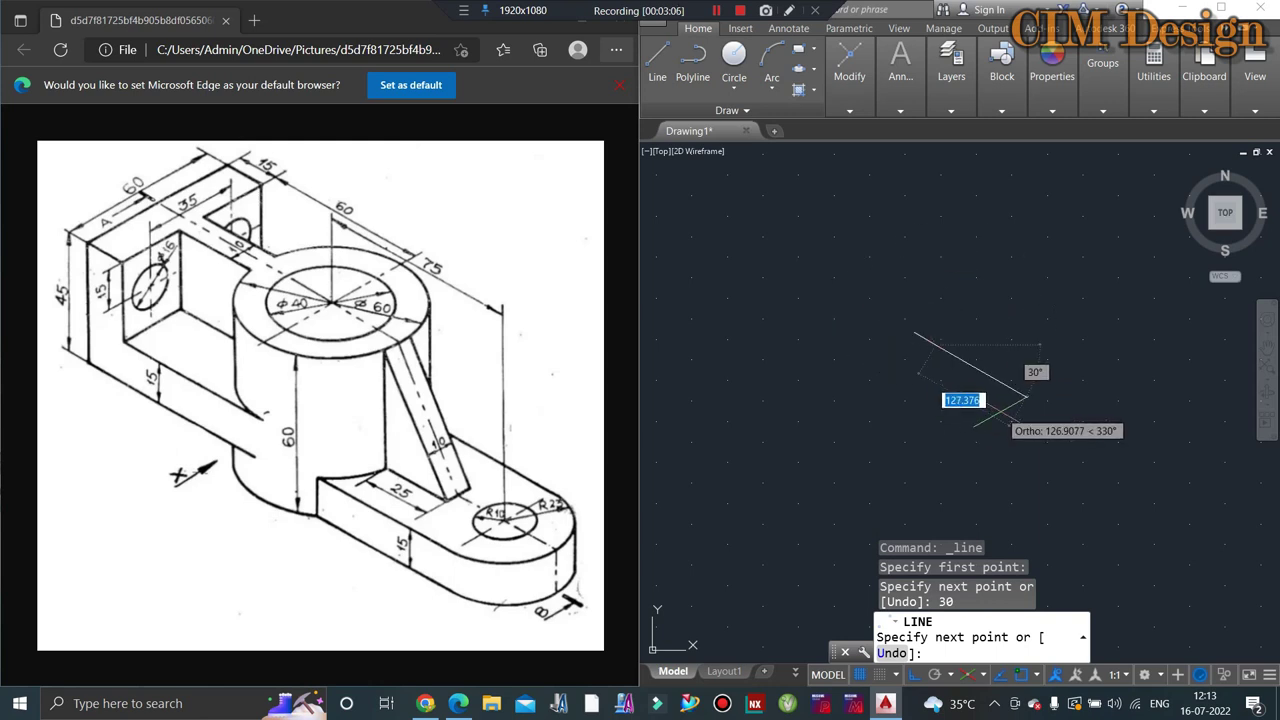
pyautogui.press('Escape')
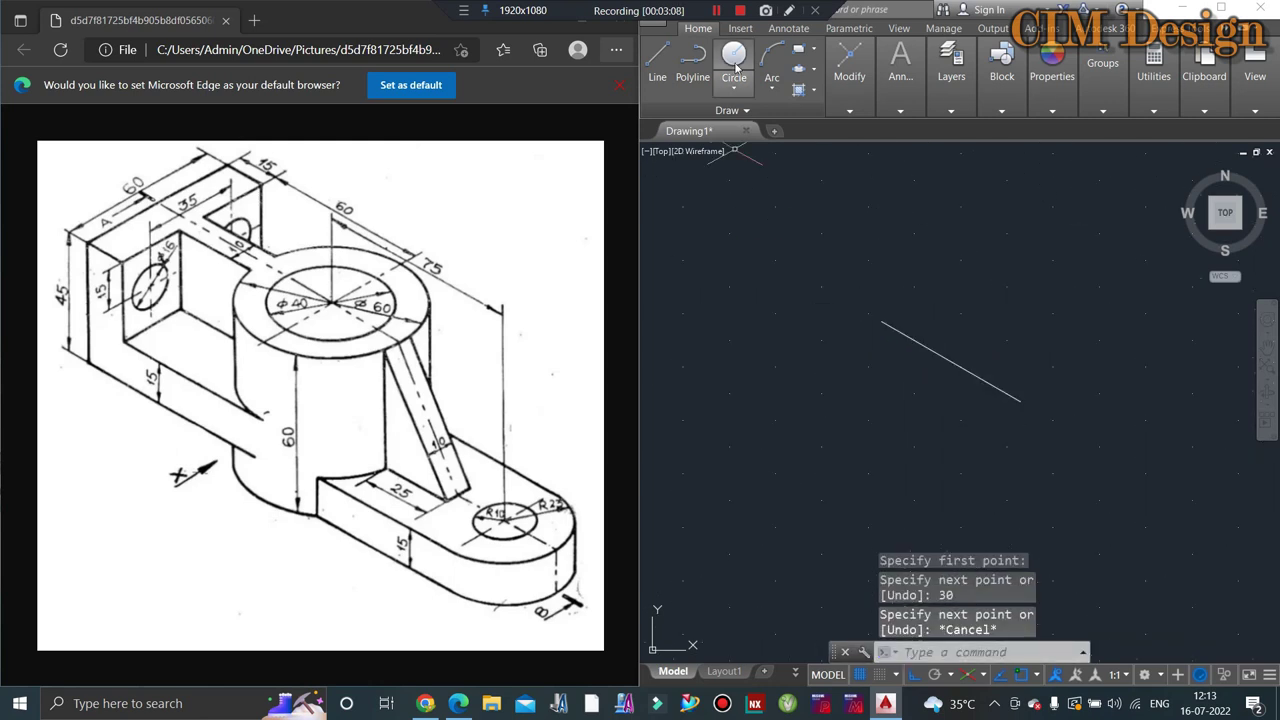
# Step: Draw a 20-unit line along 150° from the first line's endpoint
pyautogui.click(657, 60)
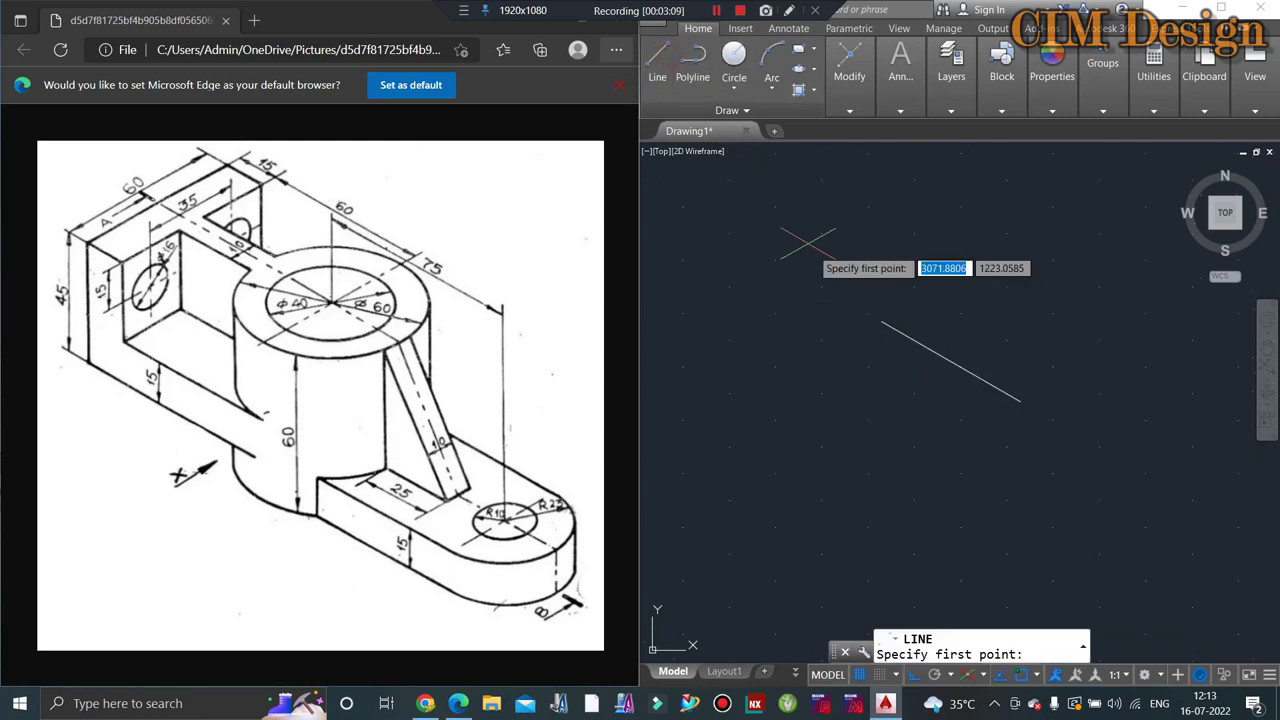
pyautogui.click(880, 322)
pyautogui.write('2')
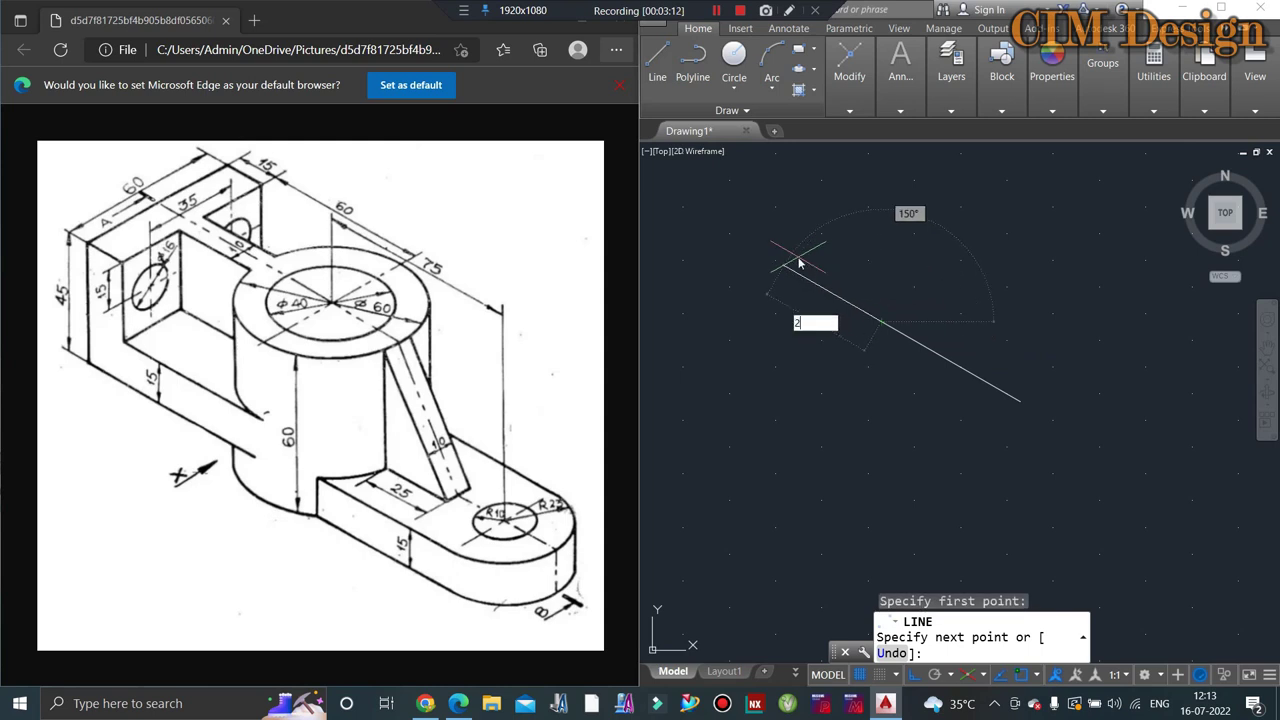
pyautogui.press('Return')
pyautogui.press('Escape')
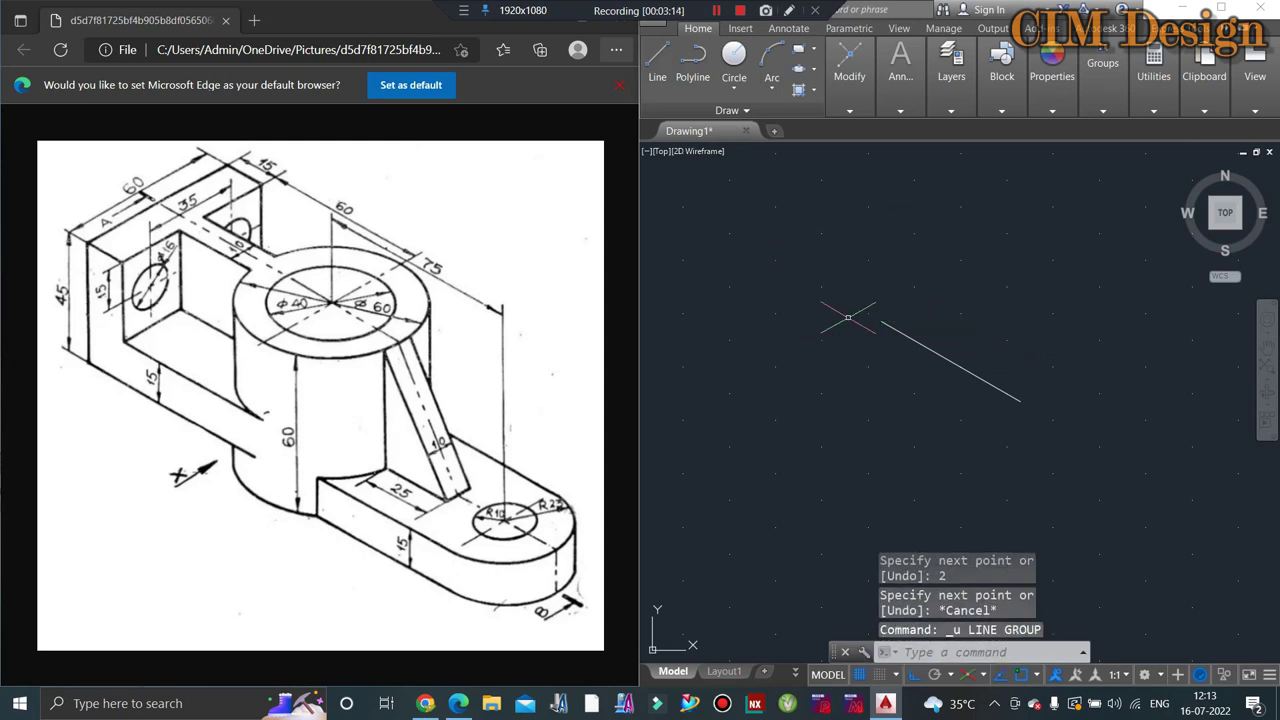
pyautogui.click(657, 60)
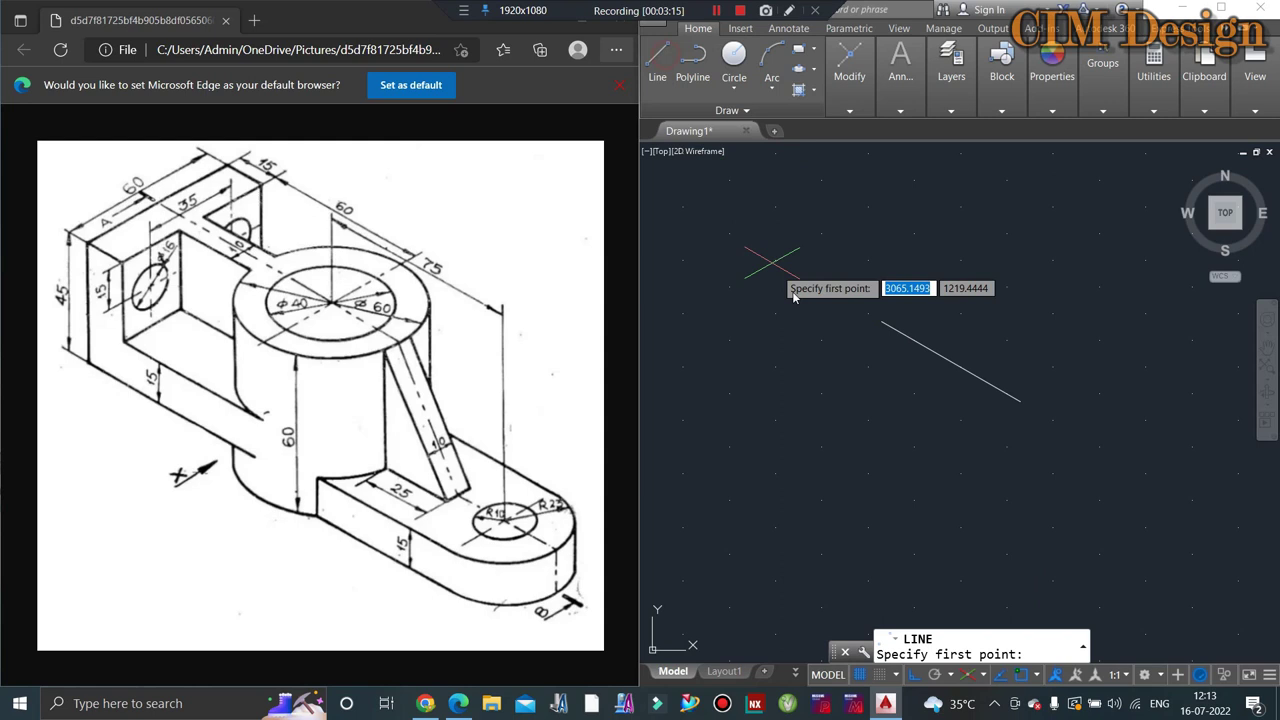
pyautogui.click(881, 321)
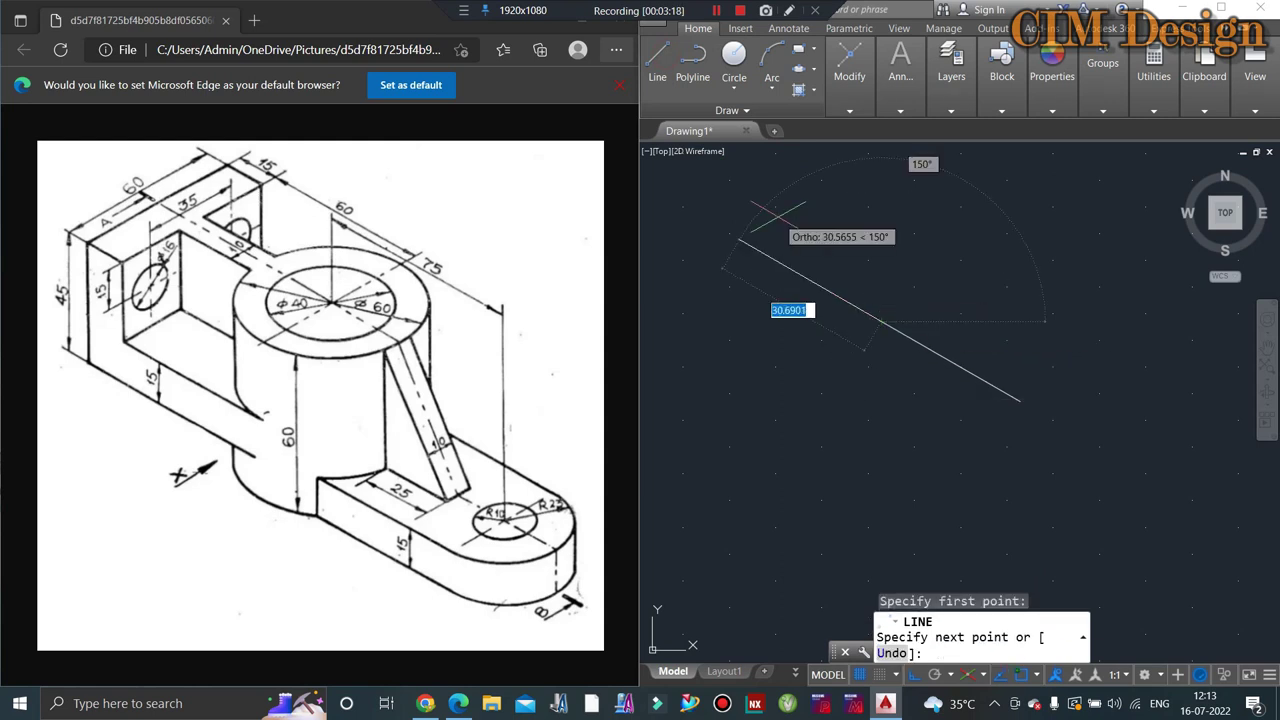
pyautogui.write('20')
pyautogui.press('Return')
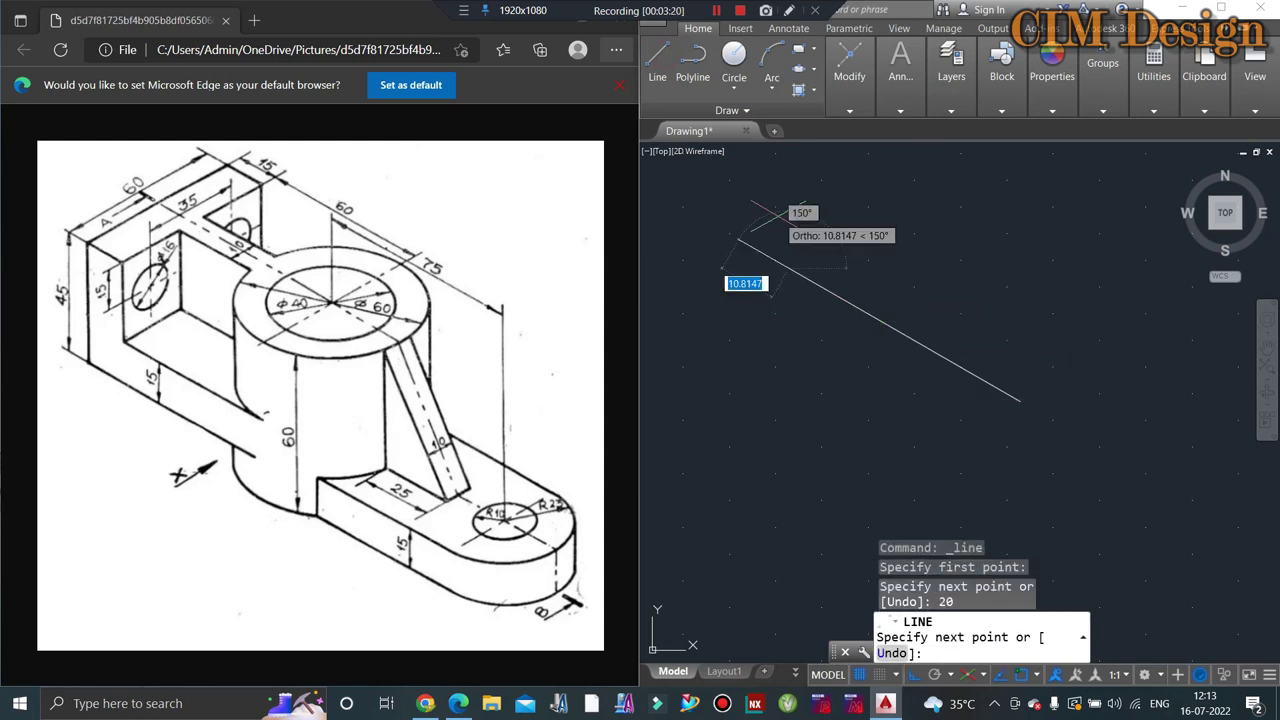
pyautogui.press('Escape')
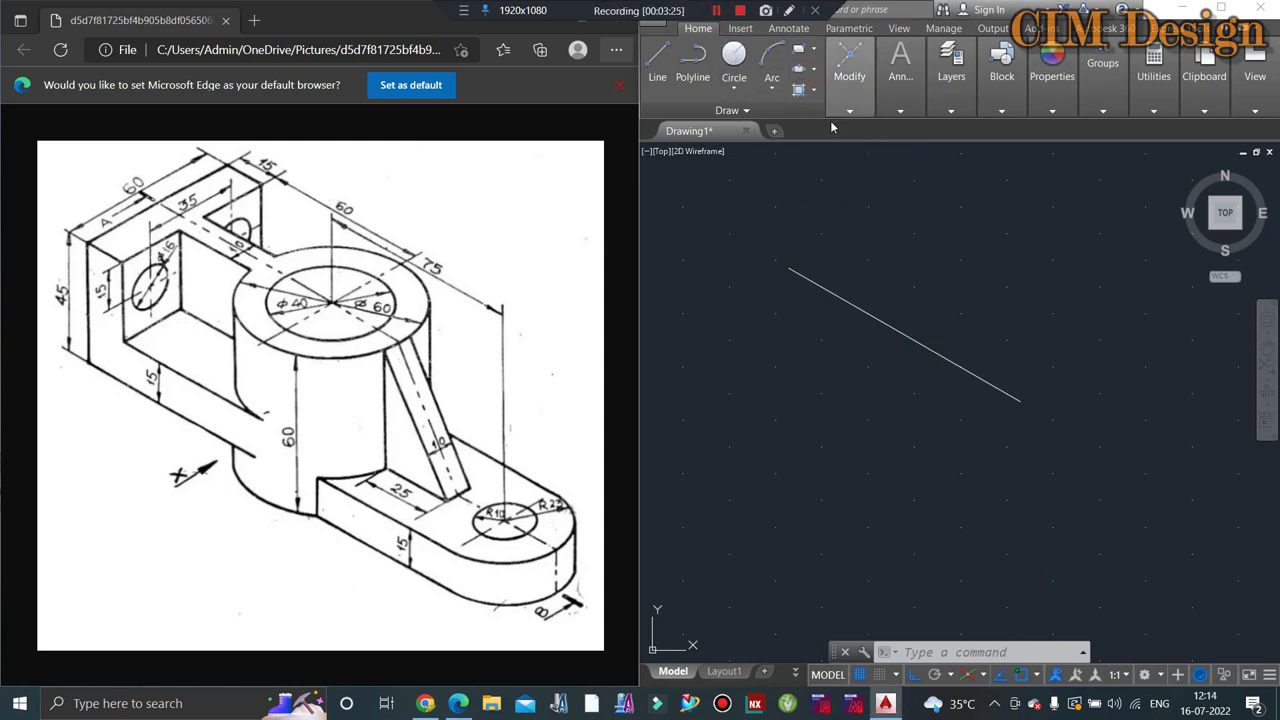
# Step: Draw a large isocircle centred on the line, sized to reach the line's end
pyautogui.click(812, 71)
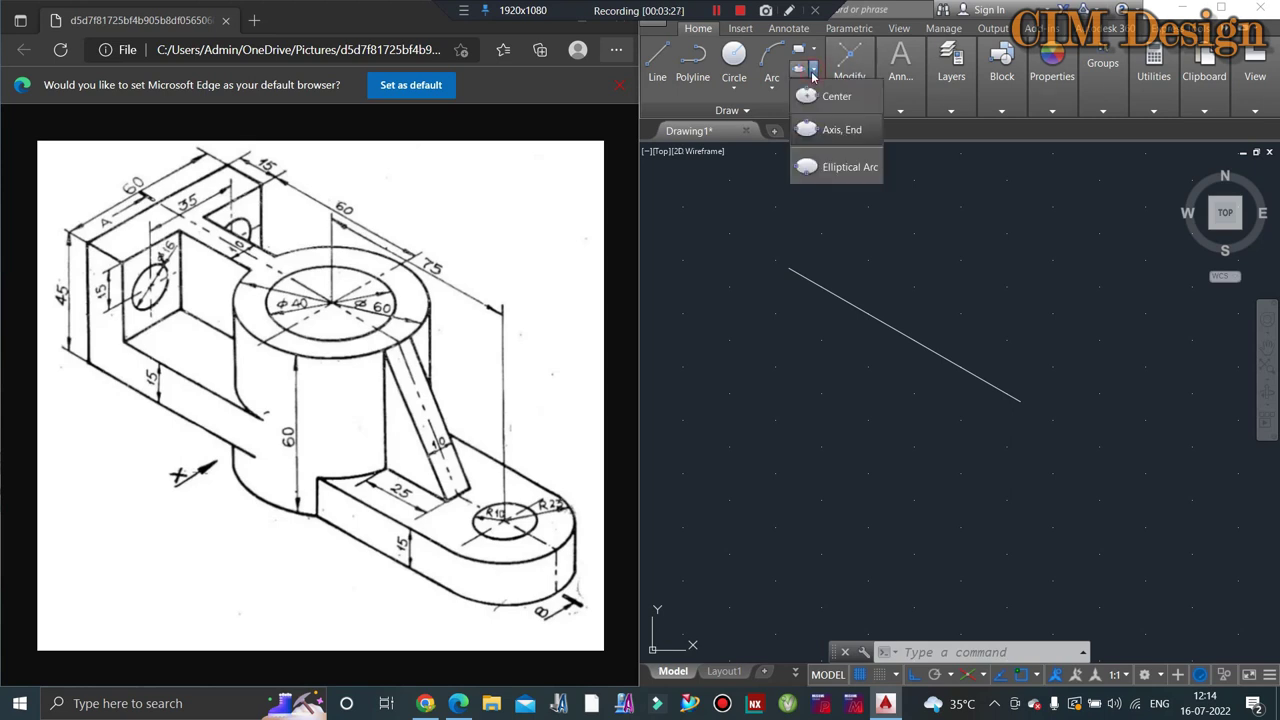
pyautogui.click(842, 130)
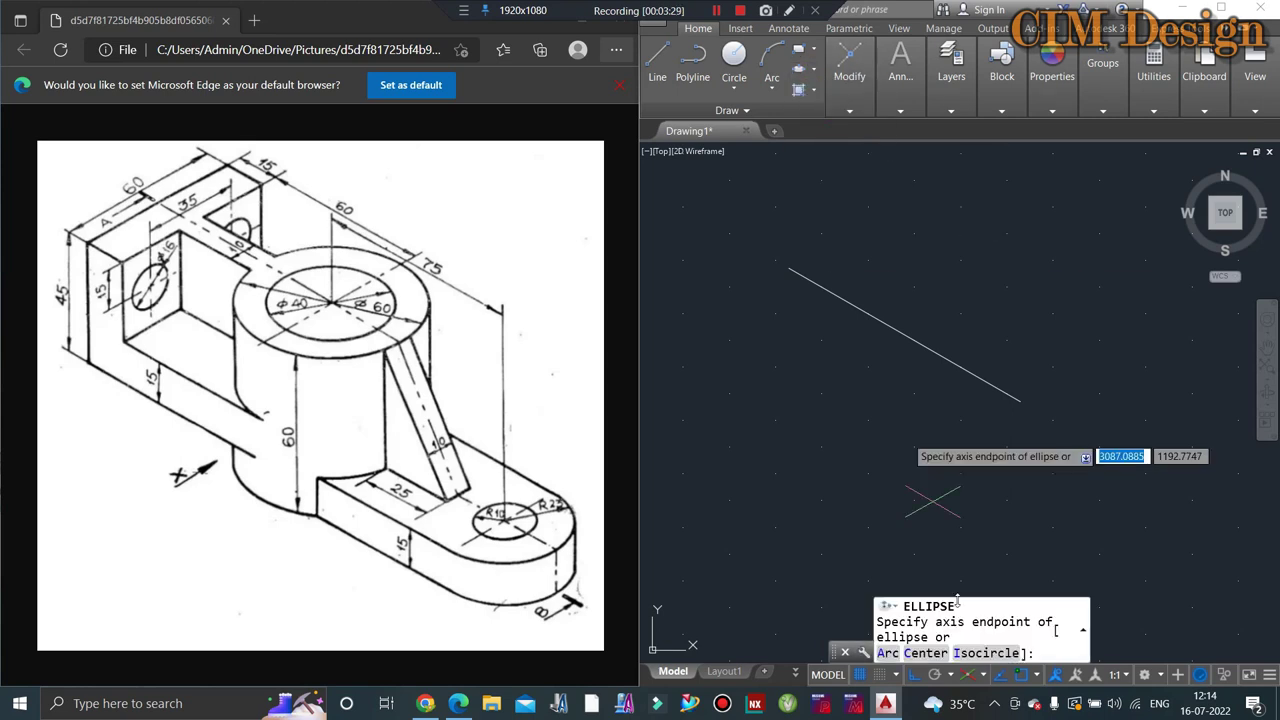
pyautogui.click(968, 654)
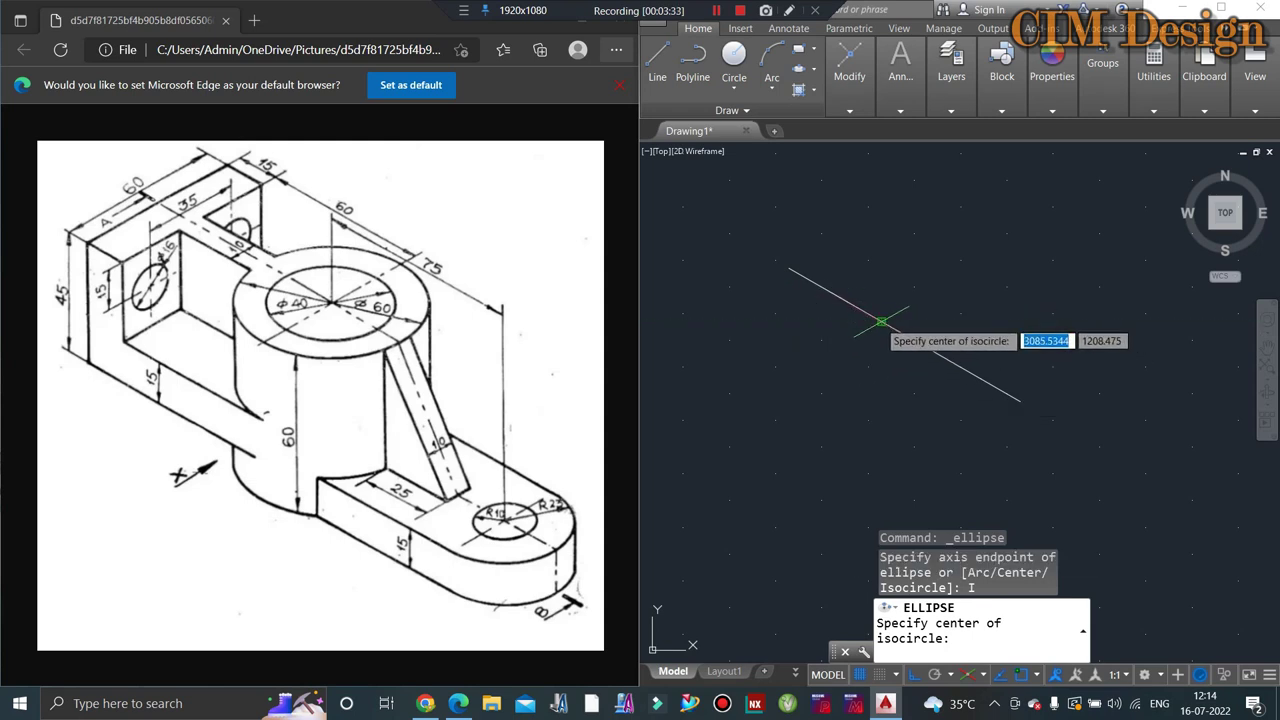
pyautogui.click(880, 321)
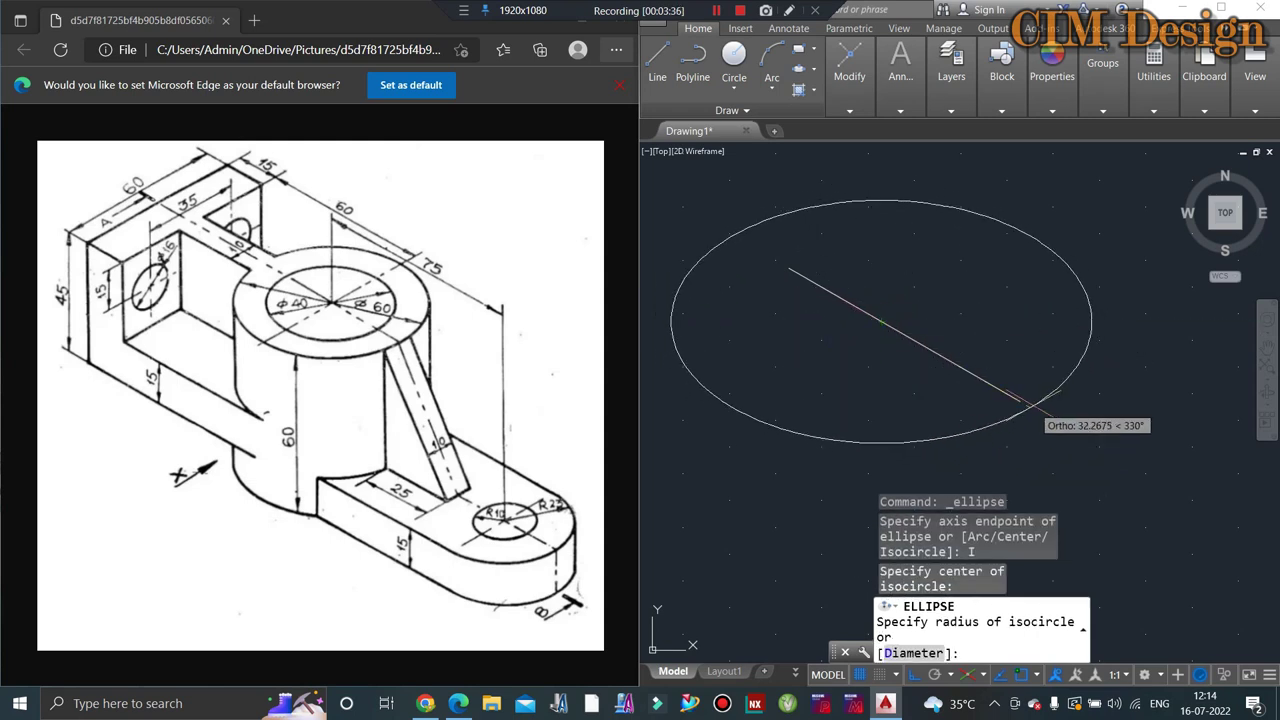
pyautogui.click(1018, 403)
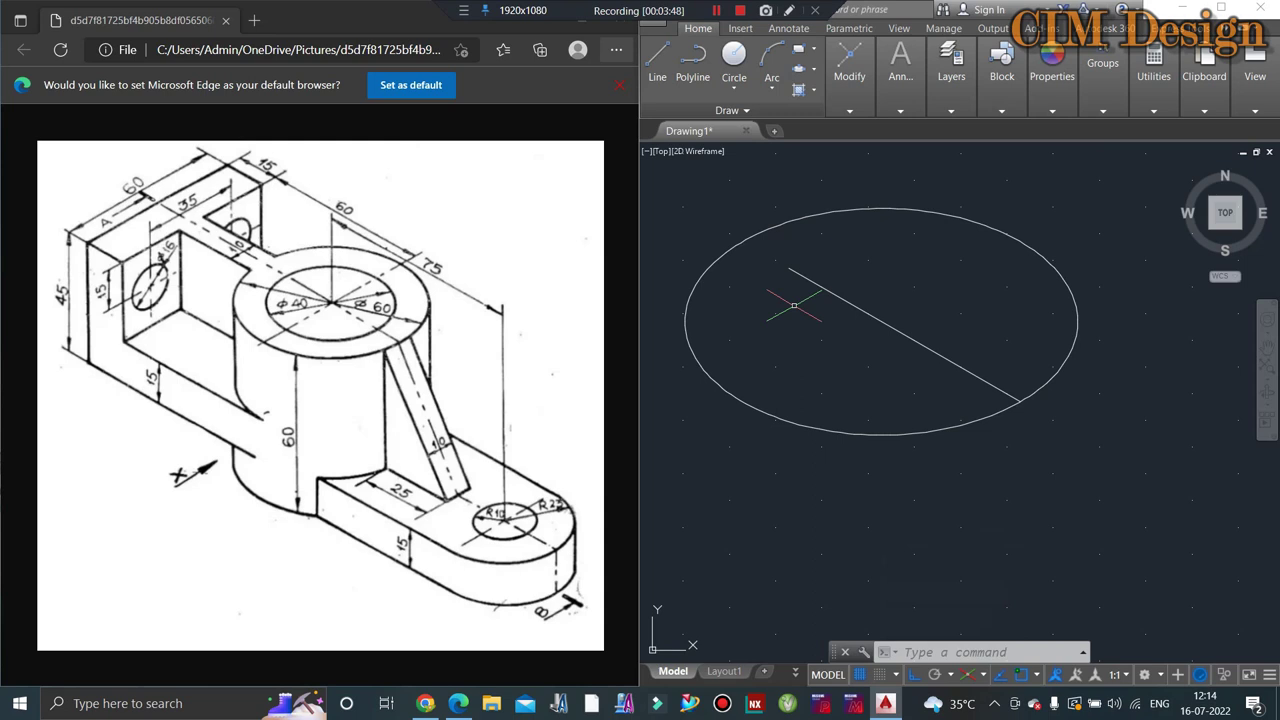
# Step: Add a smaller concentric isocircle inside the large one using ELLIPSE (el)
pyautogui.write('el')
pyautogui.press('Return')
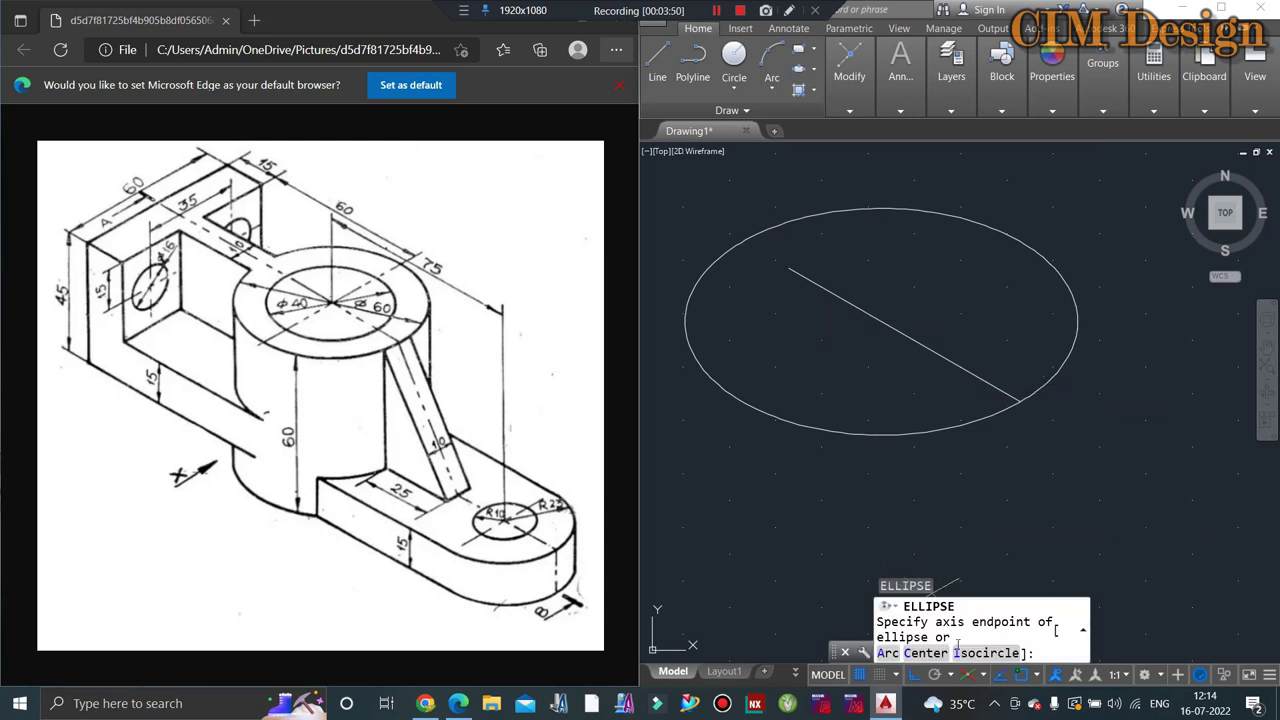
pyautogui.click(979, 654)
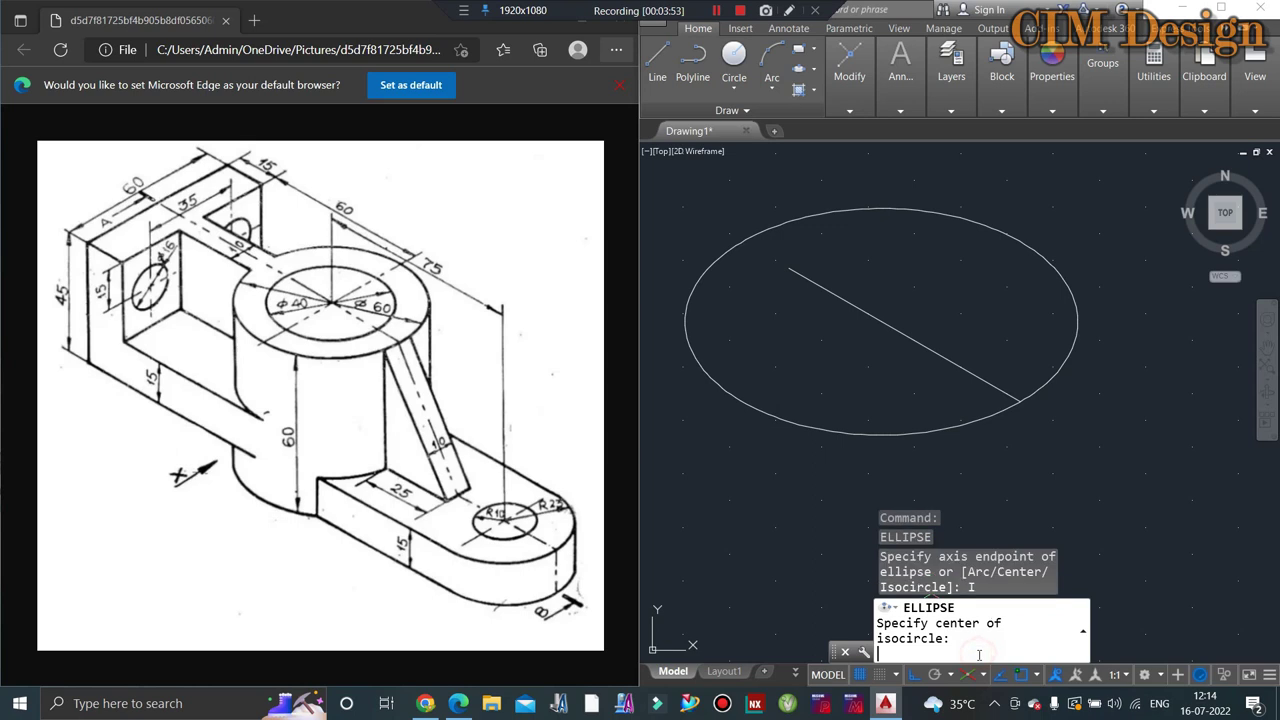
pyautogui.click(878, 320)
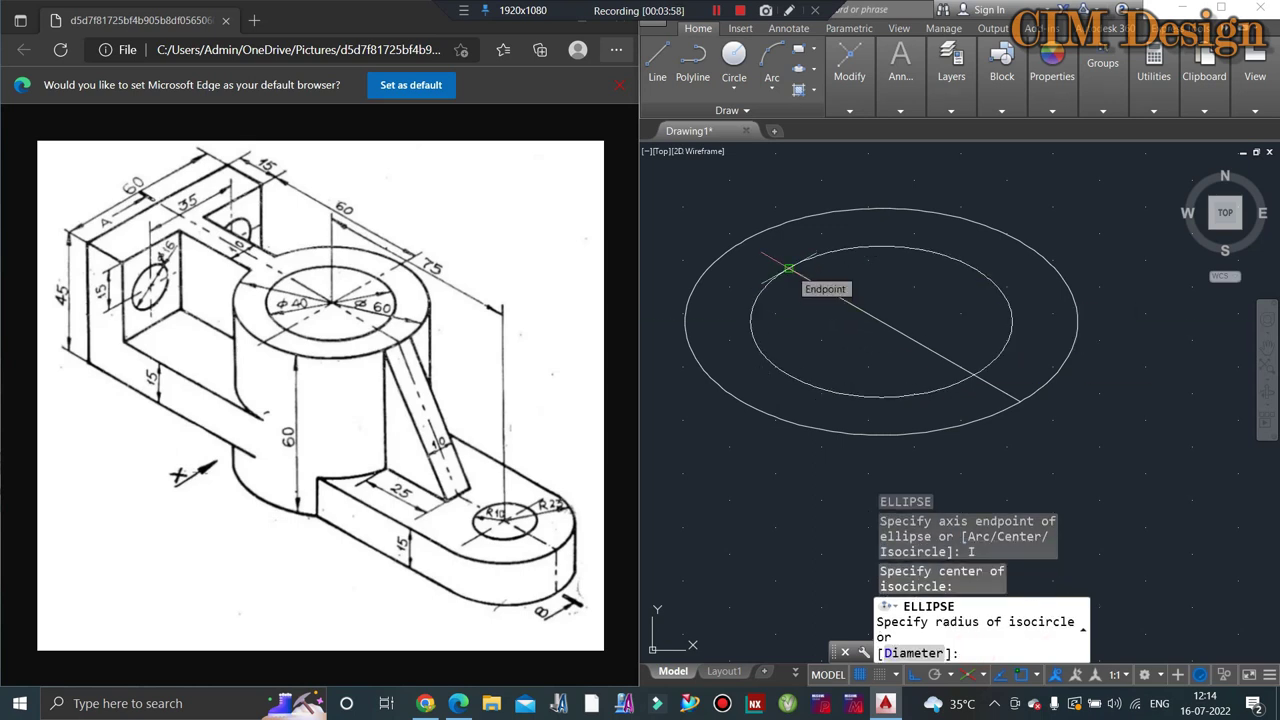
pyautogui.click(789, 269)
pyautogui.scroll(-2, 955, 330)
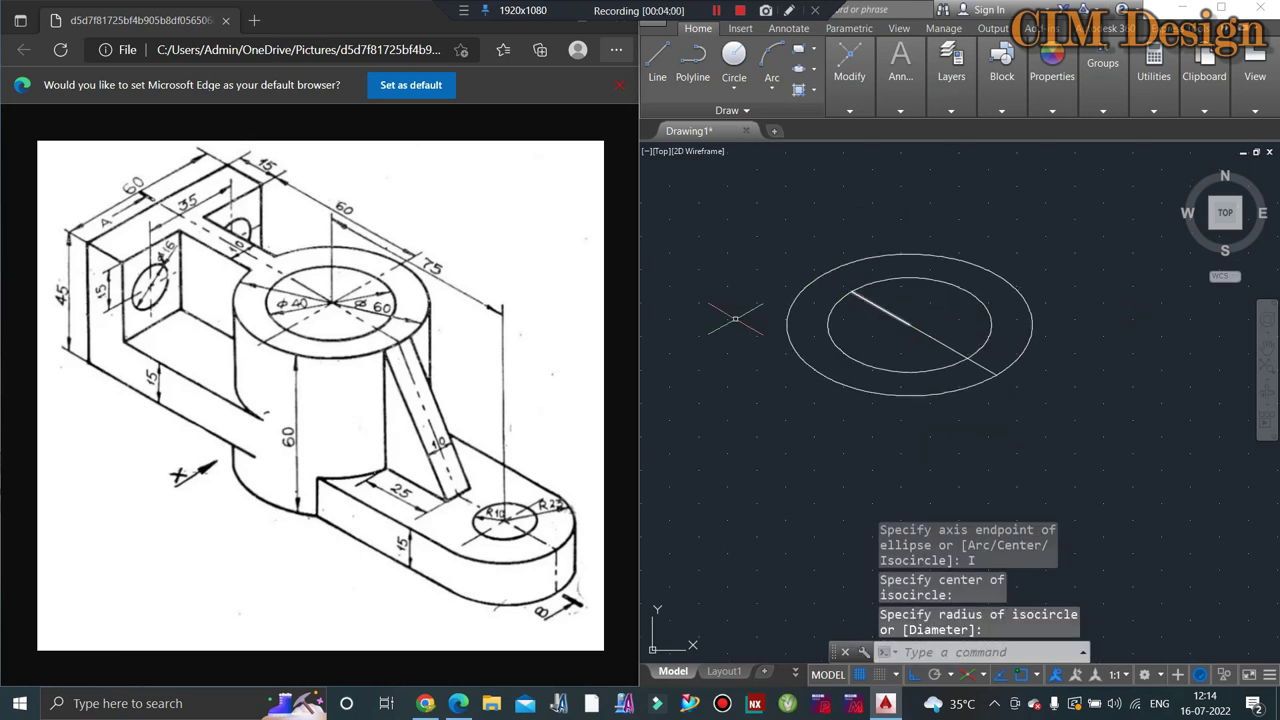
pyautogui.scroll(2, 826, 332)
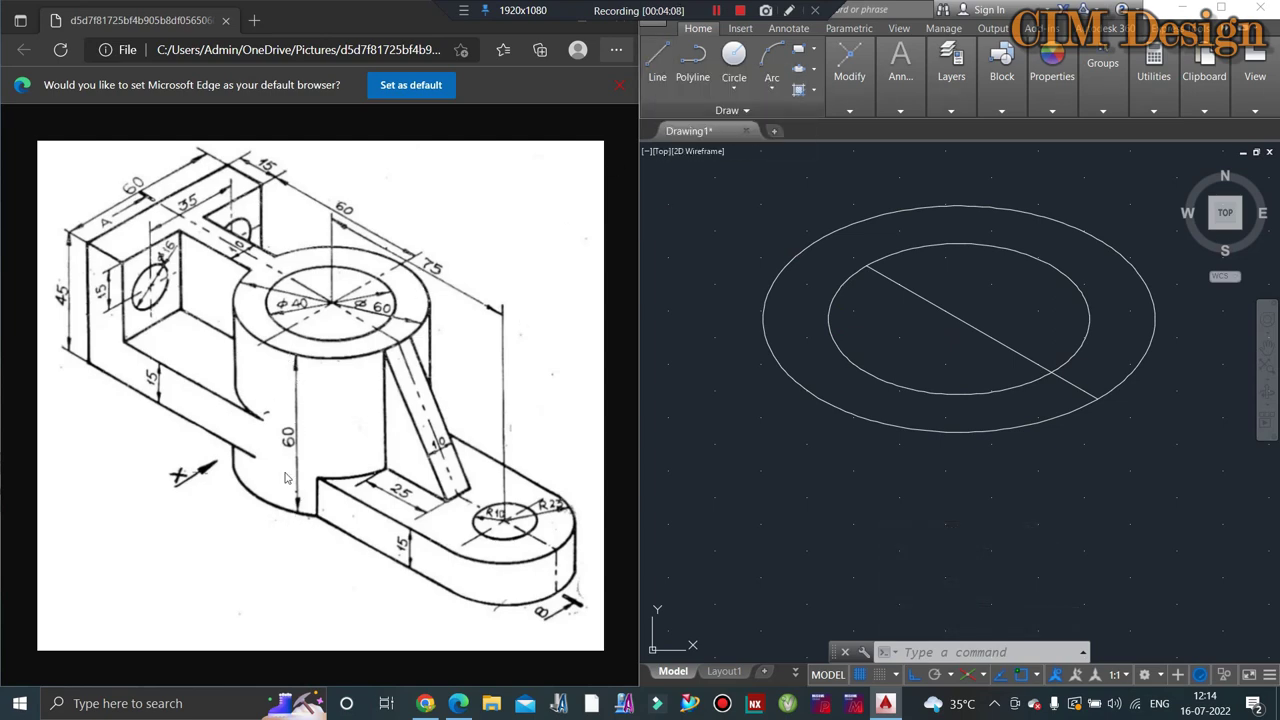
# Step: Draw a 60-unit vertical line down from the isocircles' centre on Isoplane Right
pyautogui.click(658, 60)
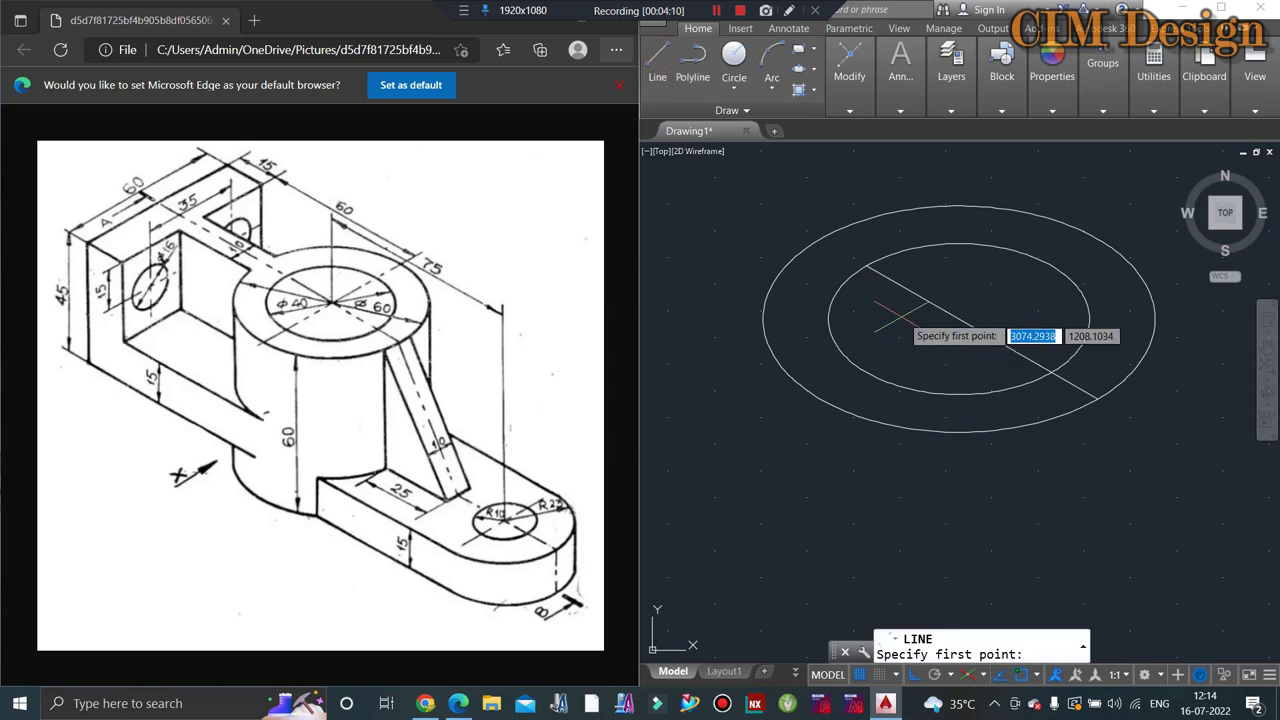
pyautogui.click(958, 318)
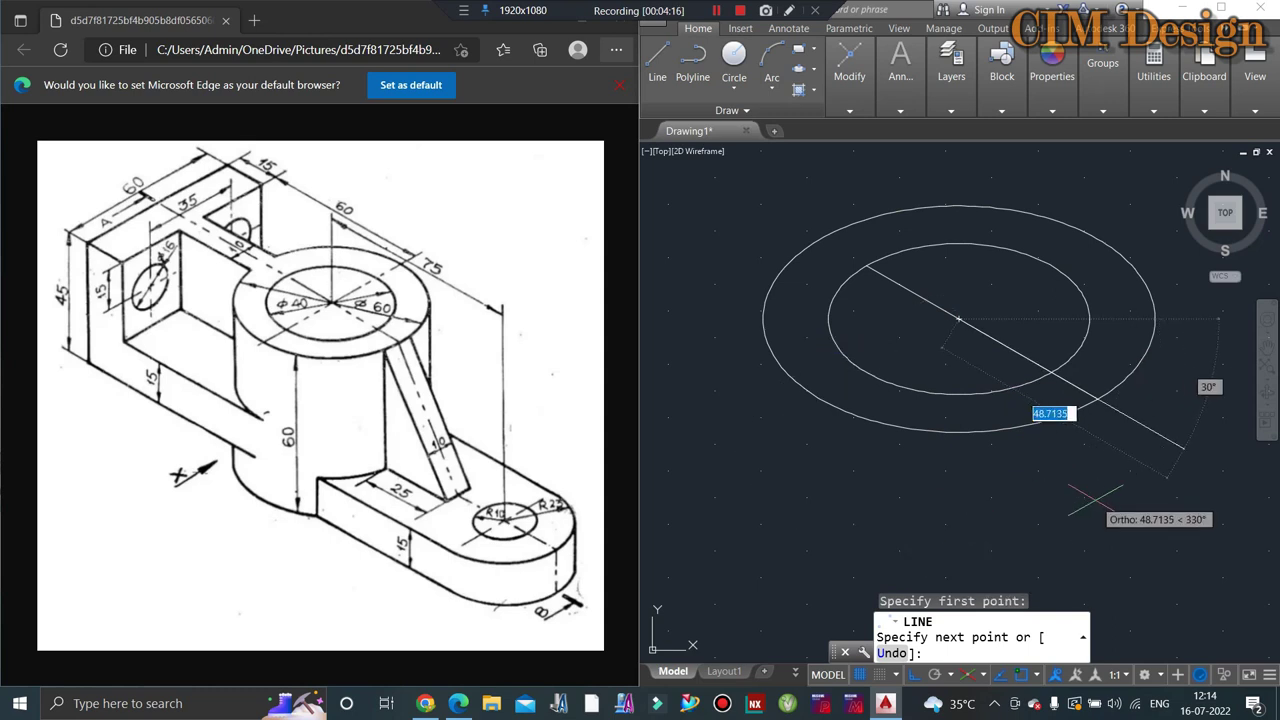
pyautogui.press('F5')
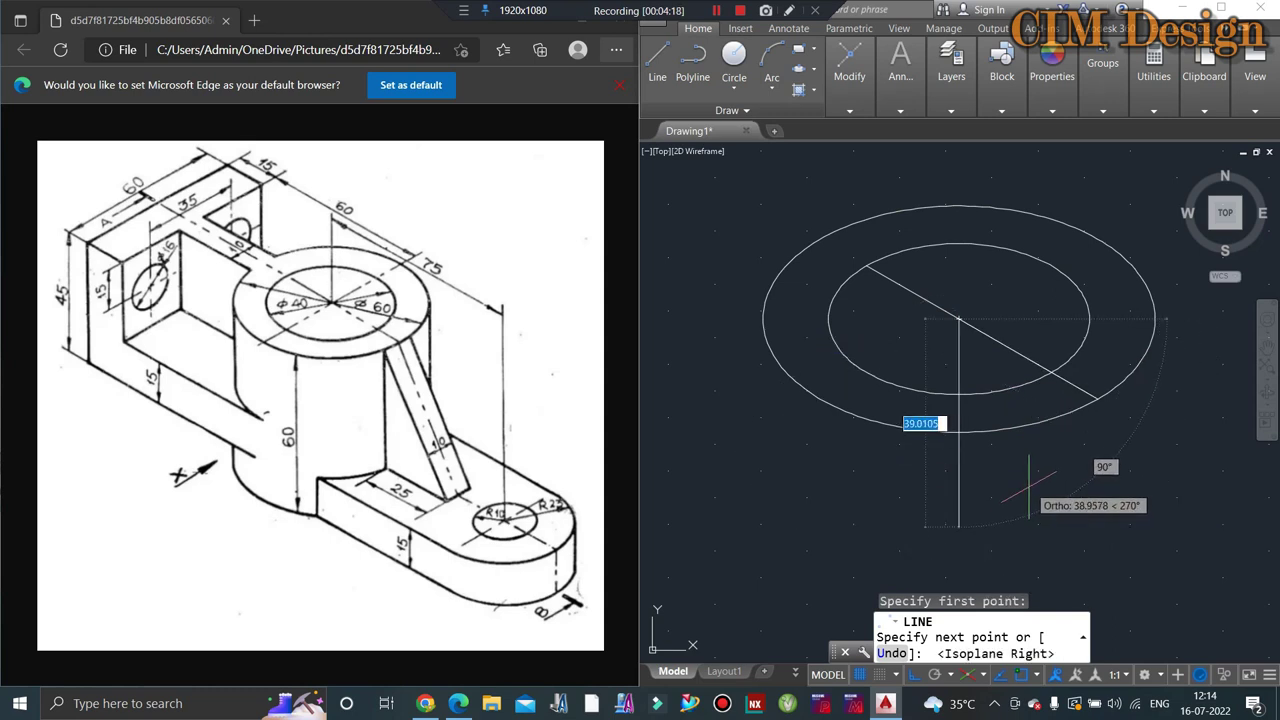
pyautogui.write('60')
pyautogui.press('Return')
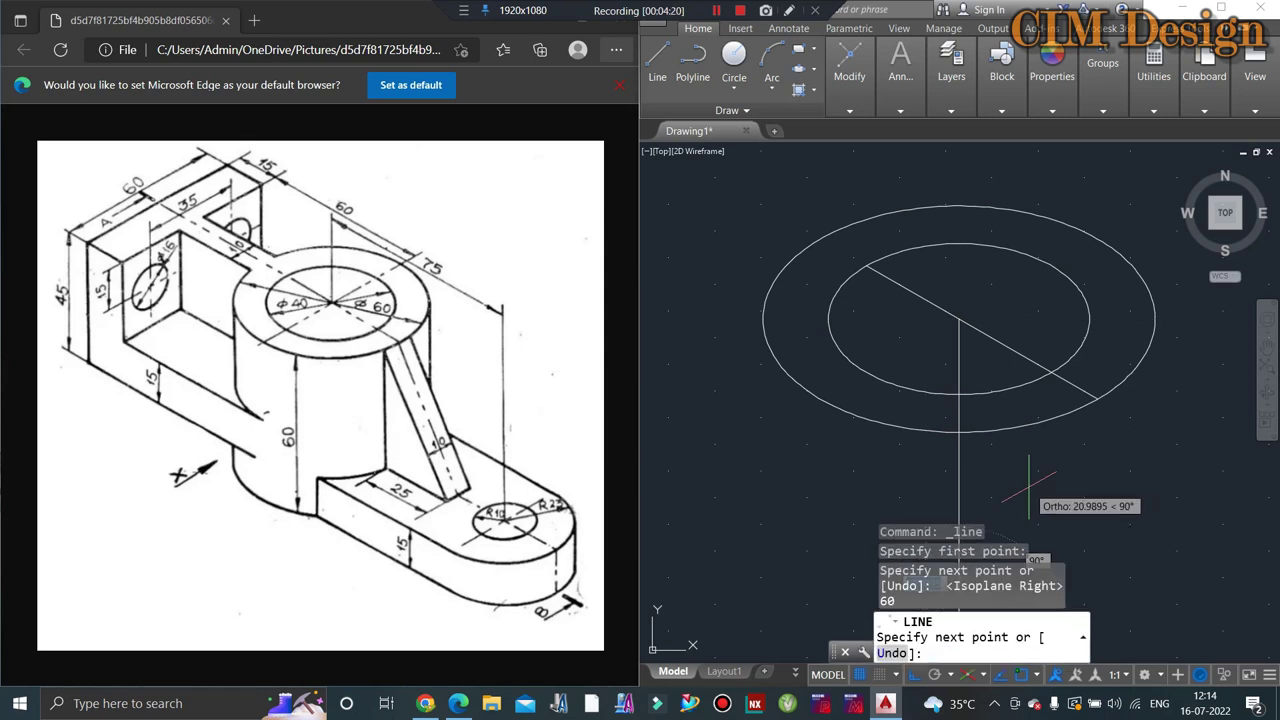
pyautogui.scroll(-4, 1011, 442)
pyautogui.press('Escape')
# Step: Cancel a stray selection window and pan the view to recentre the drawing
pyautogui.scroll(4, 1024, 492)
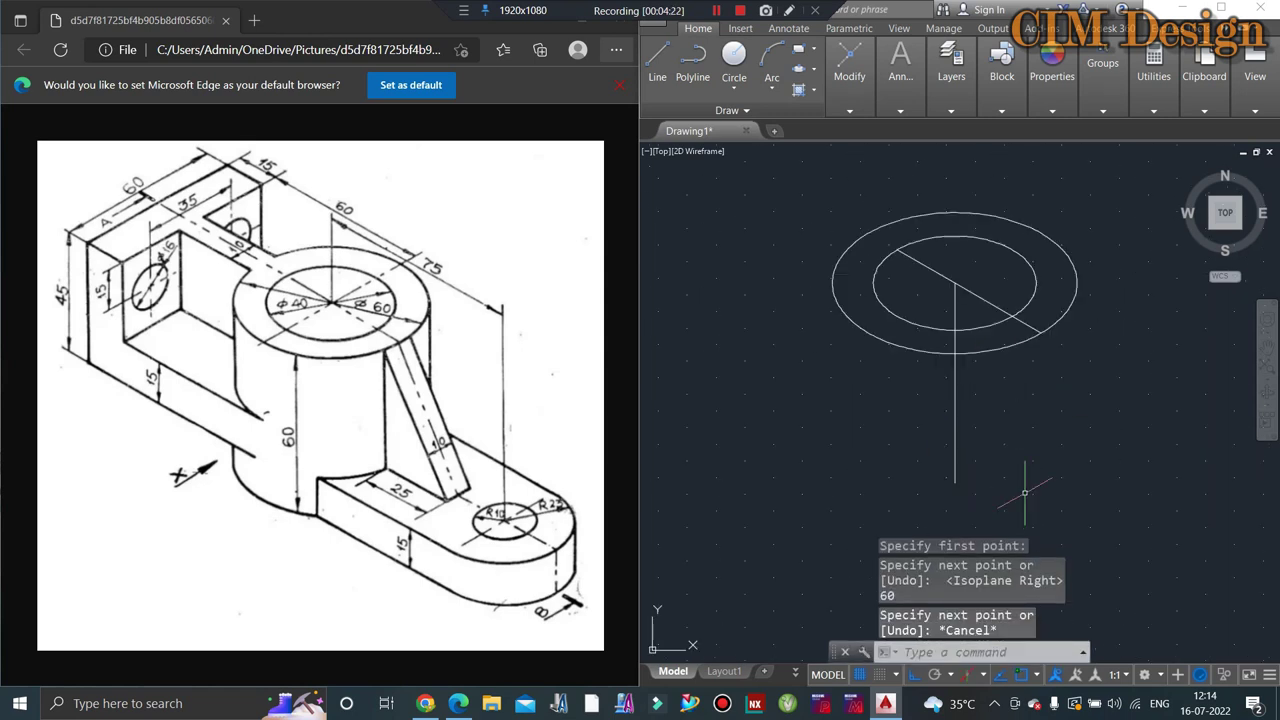
pyautogui.click(921, 308)
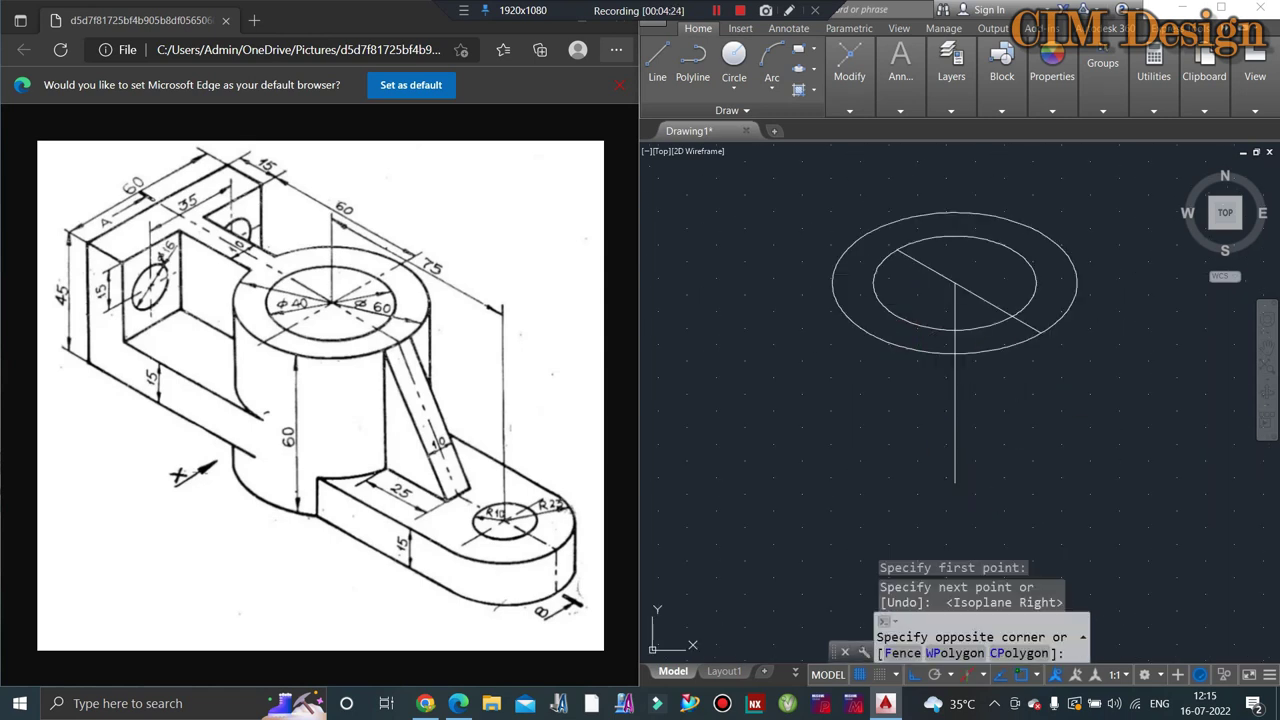
pyautogui.press('Escape')
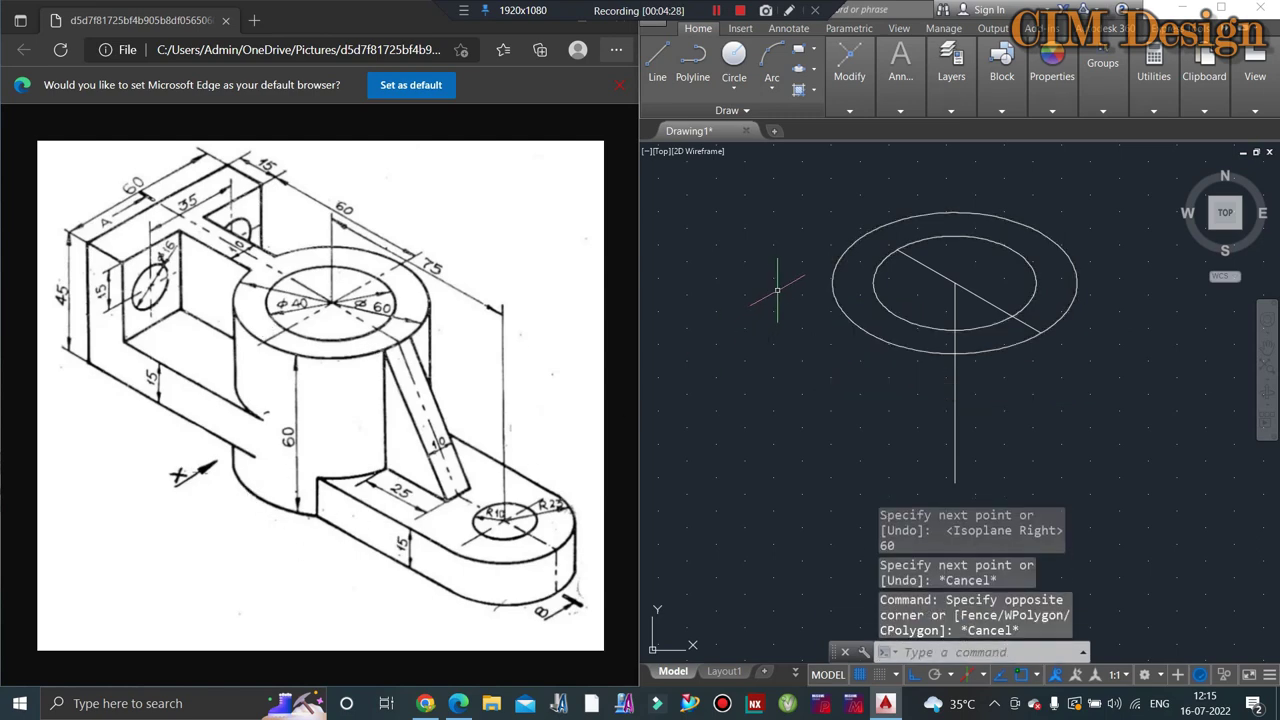
pyautogui.moveTo(777, 290); pyautogui.dragTo(702, 214, button='middle')
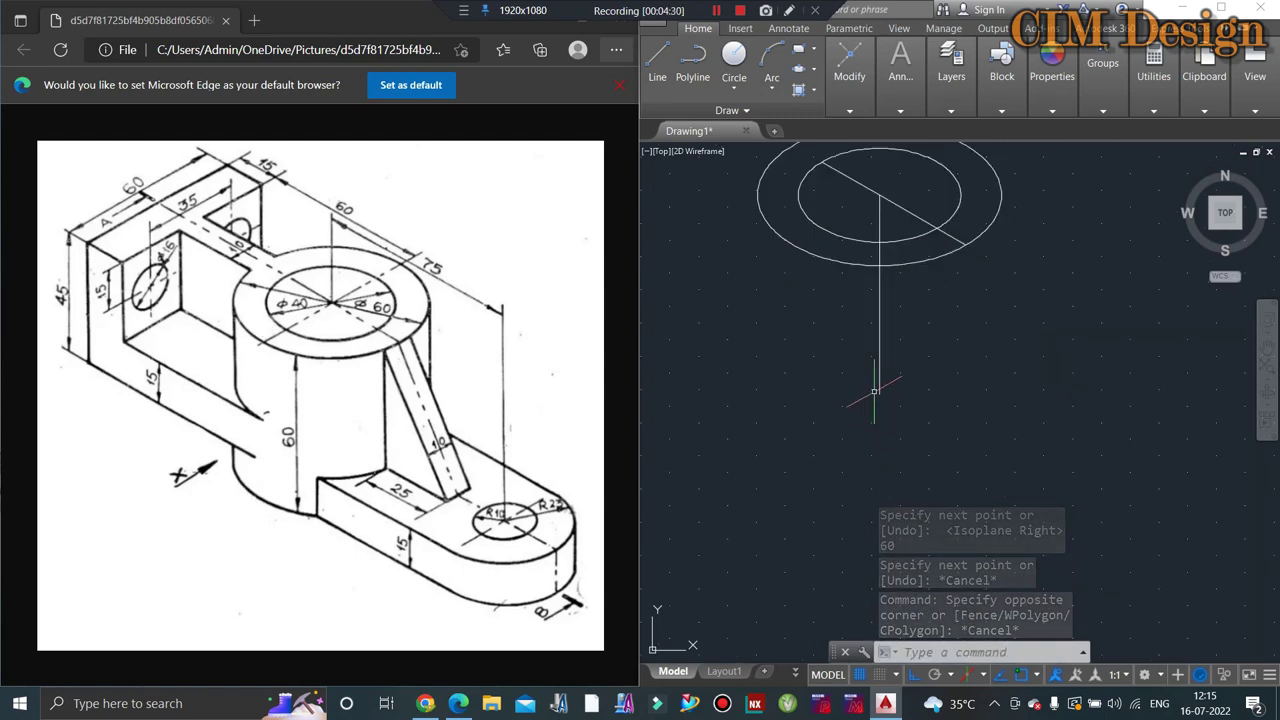
pyautogui.moveTo(867, 342); pyautogui.dragTo(895, 404, button='middle')
pyautogui.write('C')
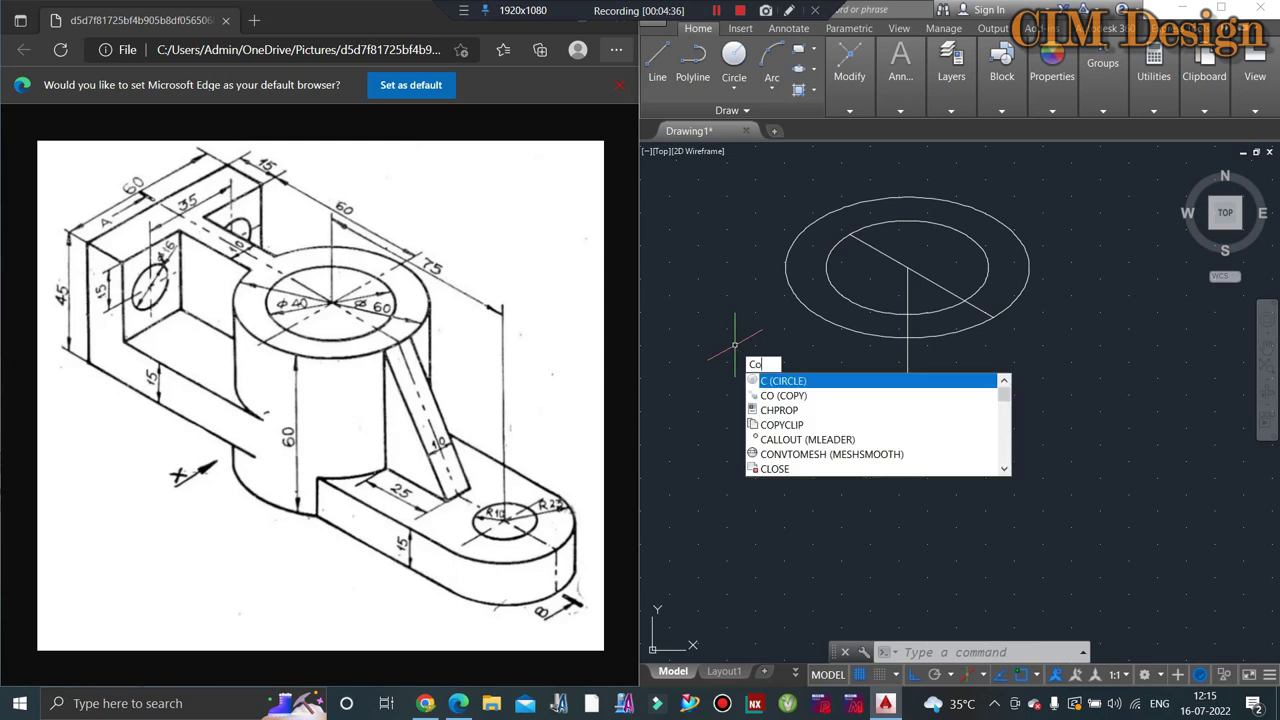
# Step: Copy both concentric isocircles from their centre to the vertical line's bottom endpoint
pyautogui.write('o')
pyautogui.press('Return')
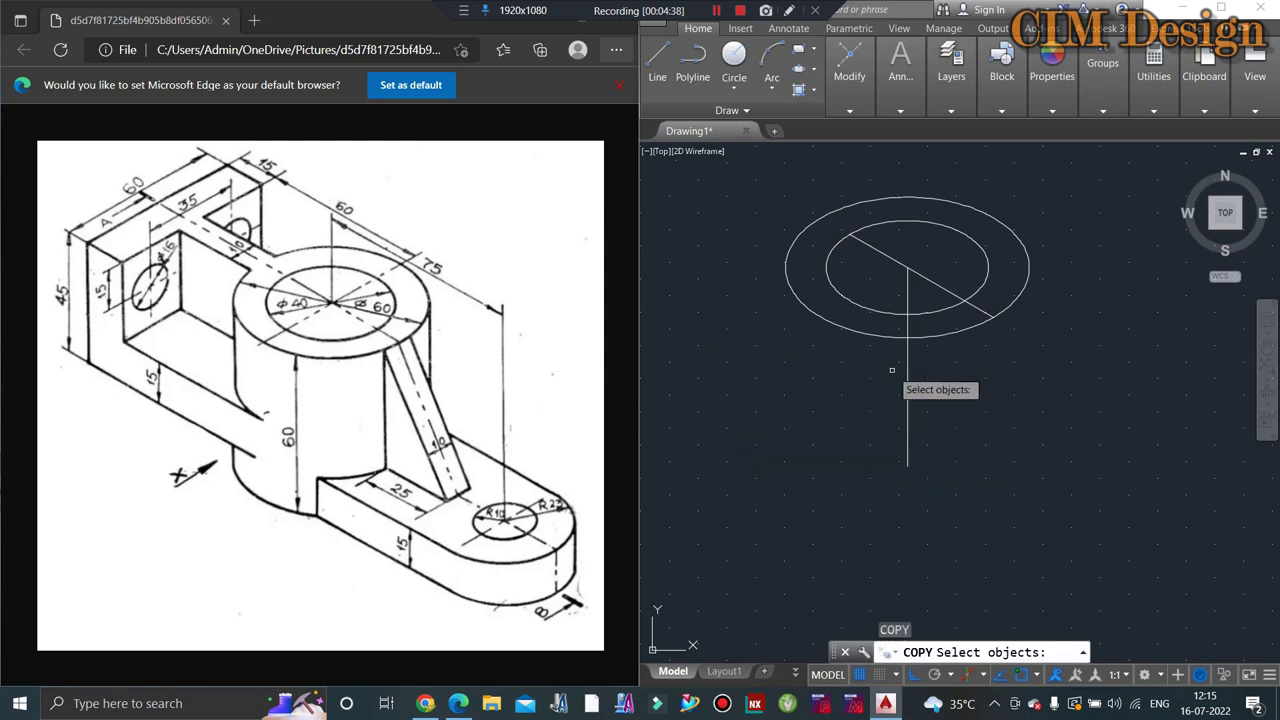
pyautogui.click(869, 285)
pyautogui.click(789, 353)
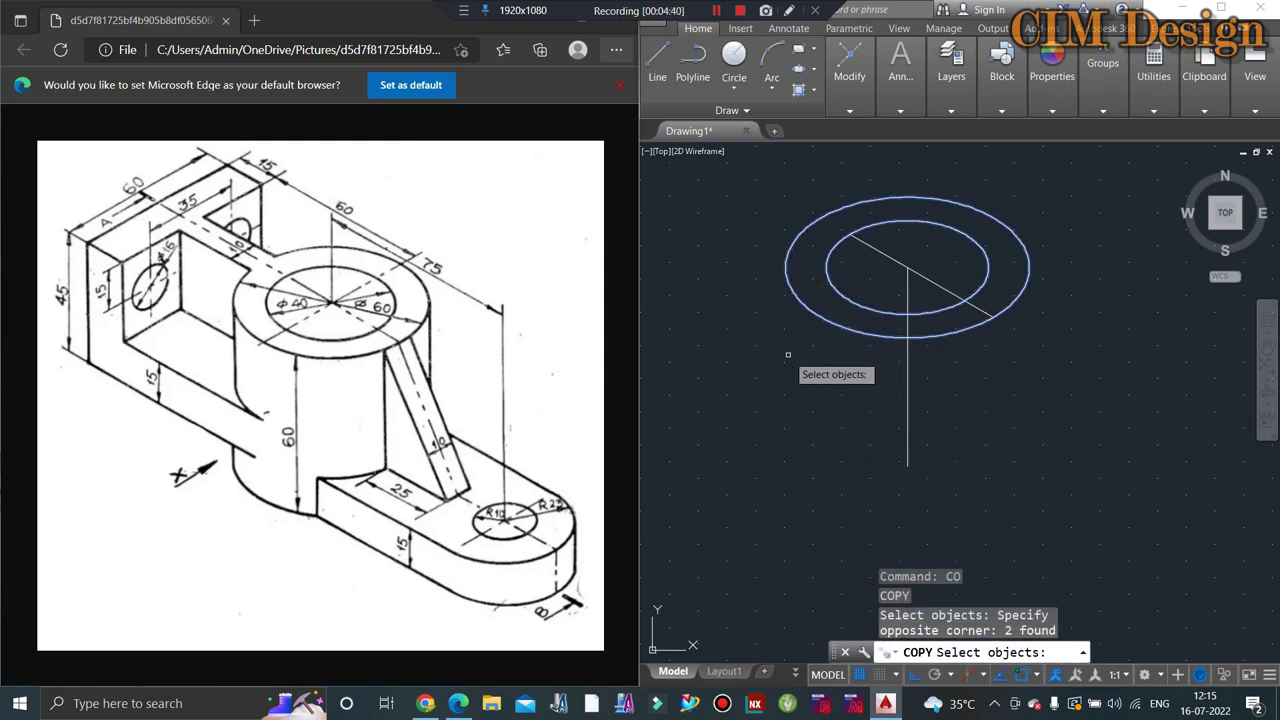
pyautogui.press('Return')
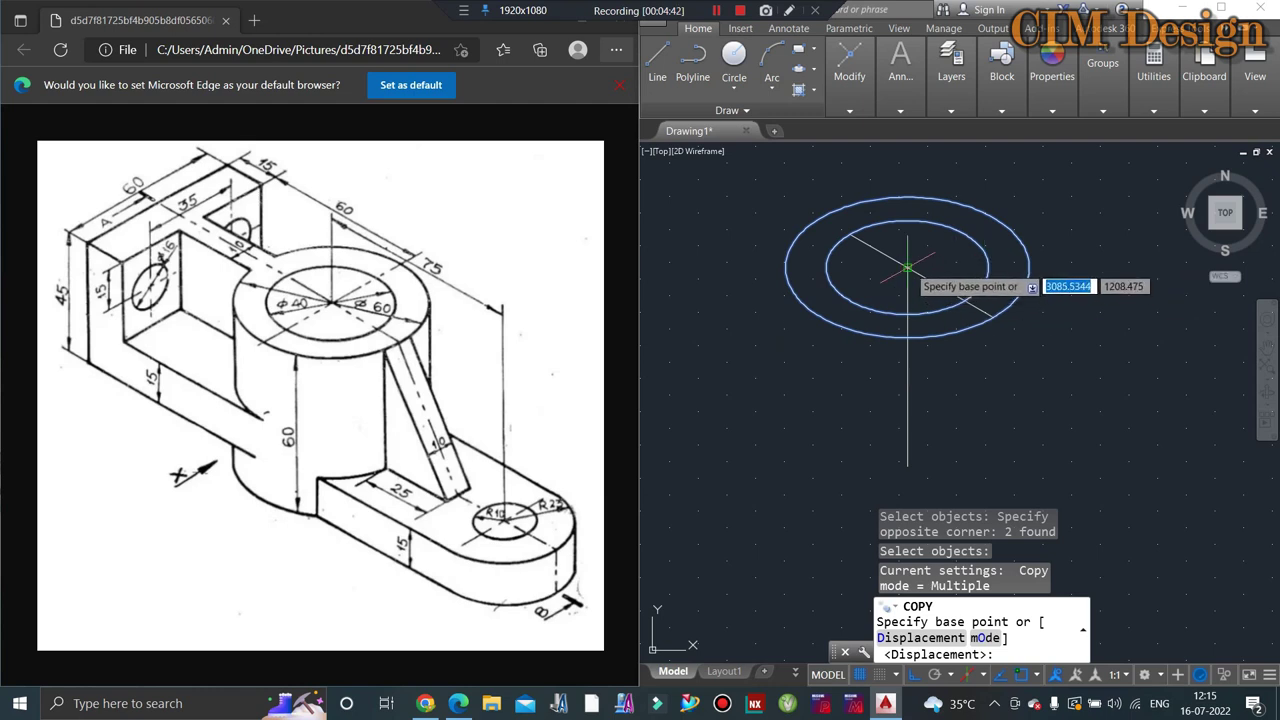
pyautogui.click(907, 267)
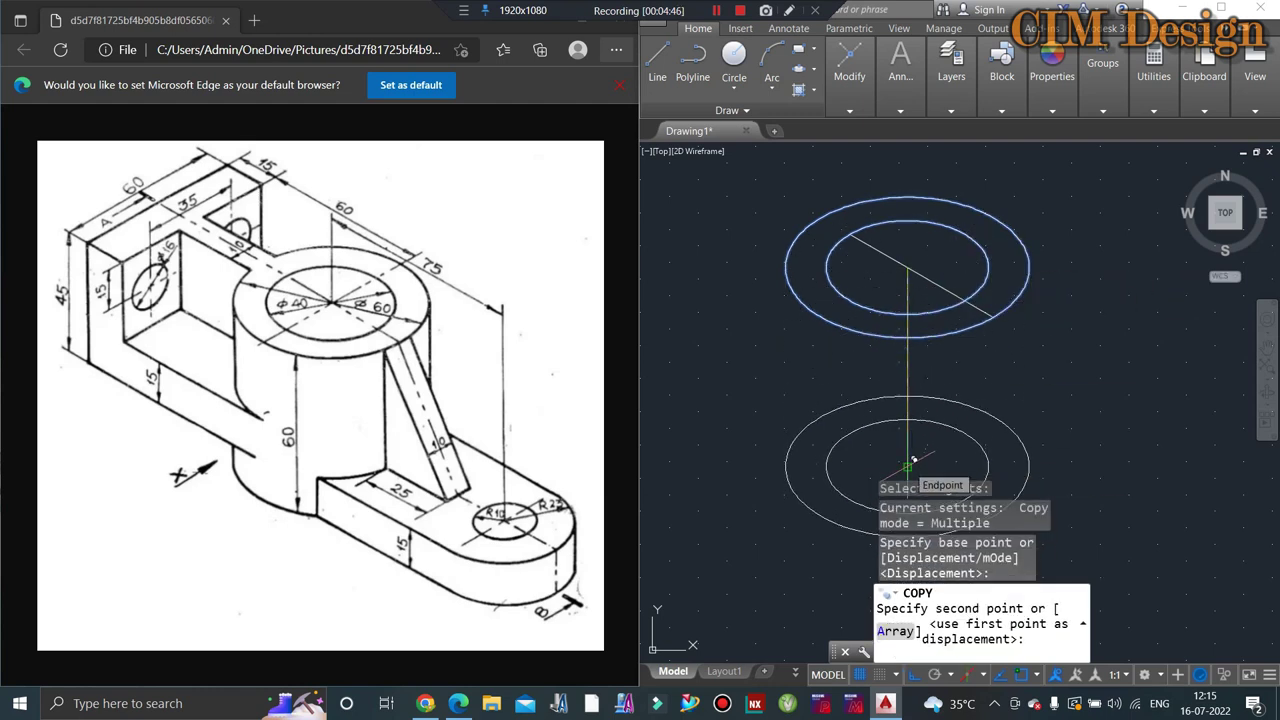
pyautogui.click(912, 459)
pyautogui.press('Escape')
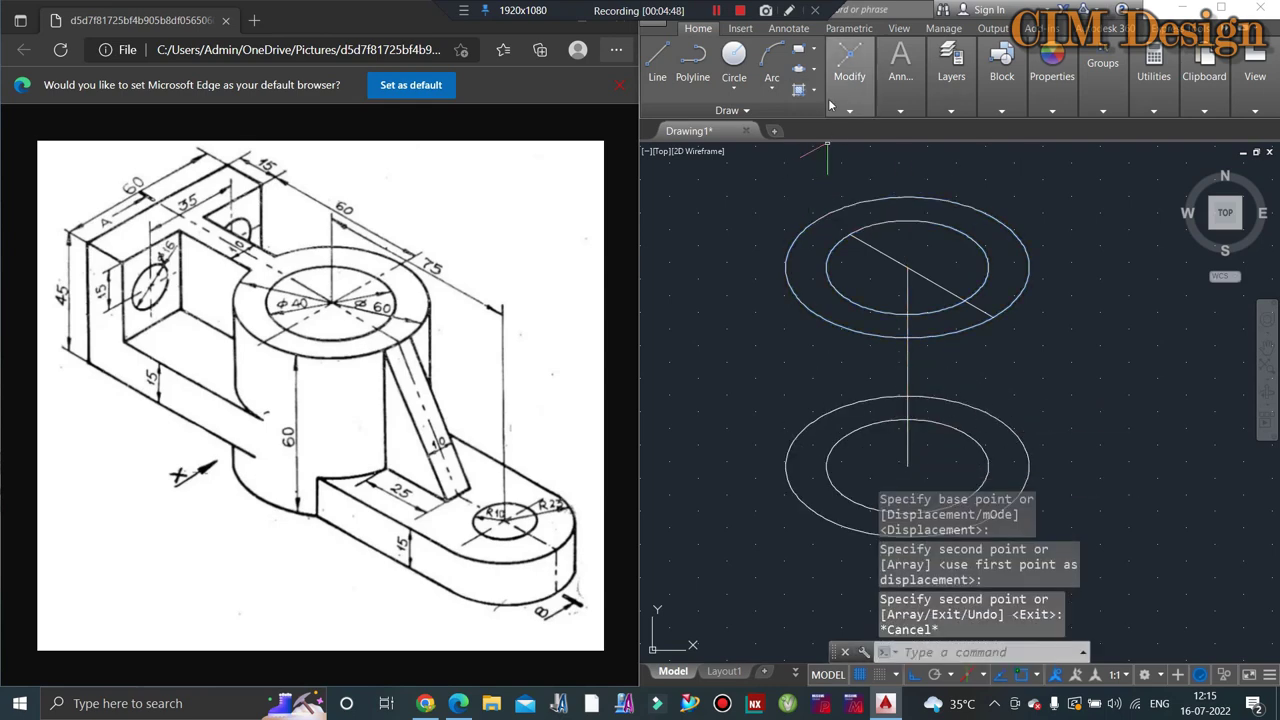
pyautogui.click(833, 100)
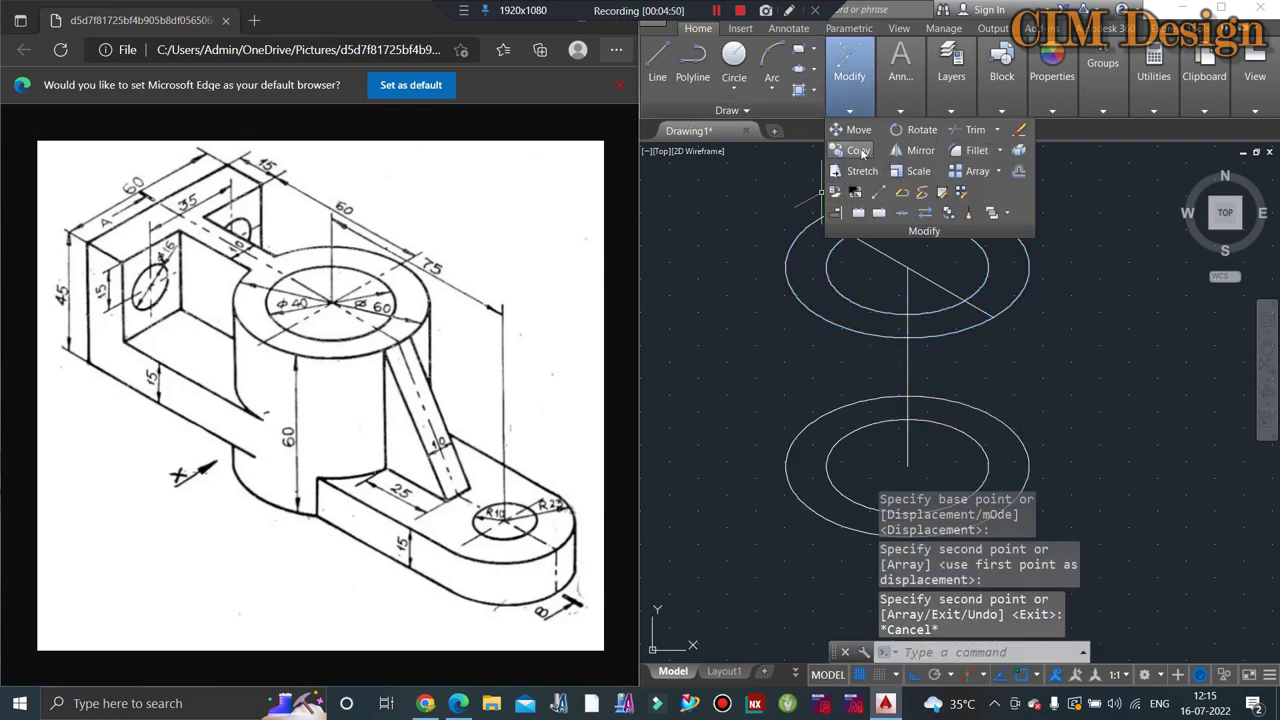
pyautogui.press('Escape')
pyautogui.press('Escape')
pyautogui.press('Escape')
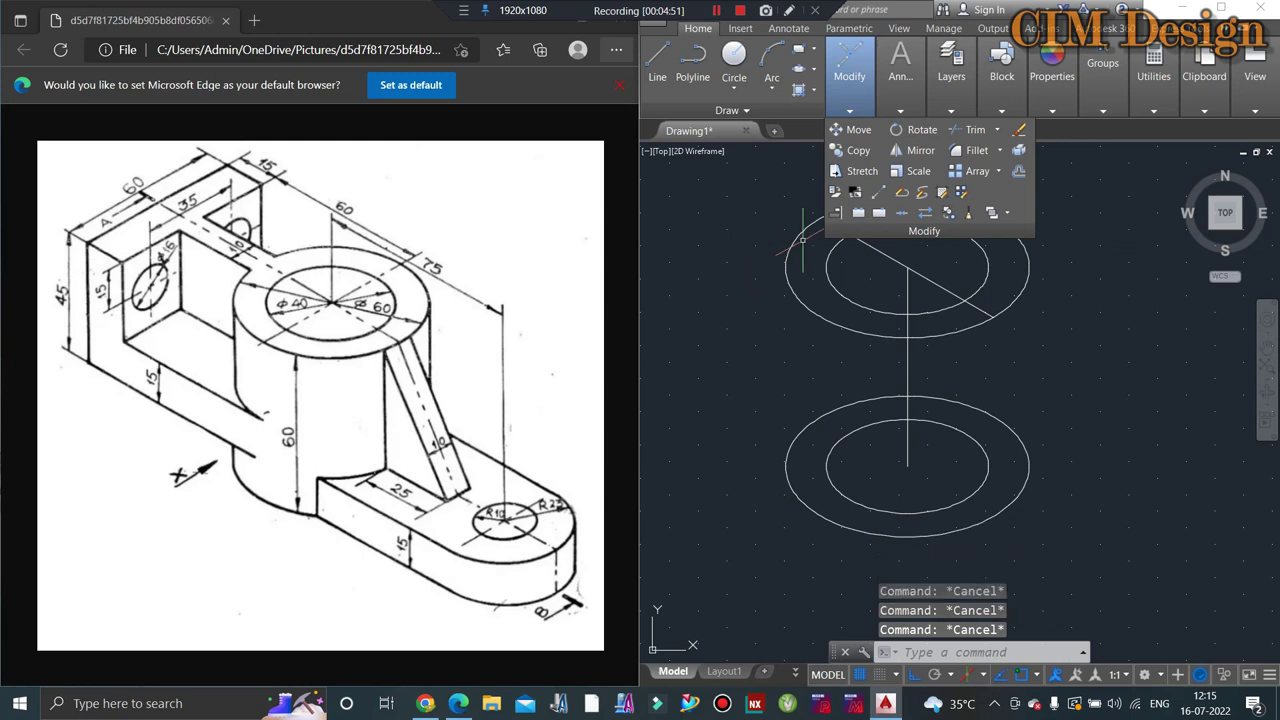
pyautogui.click(657, 62)
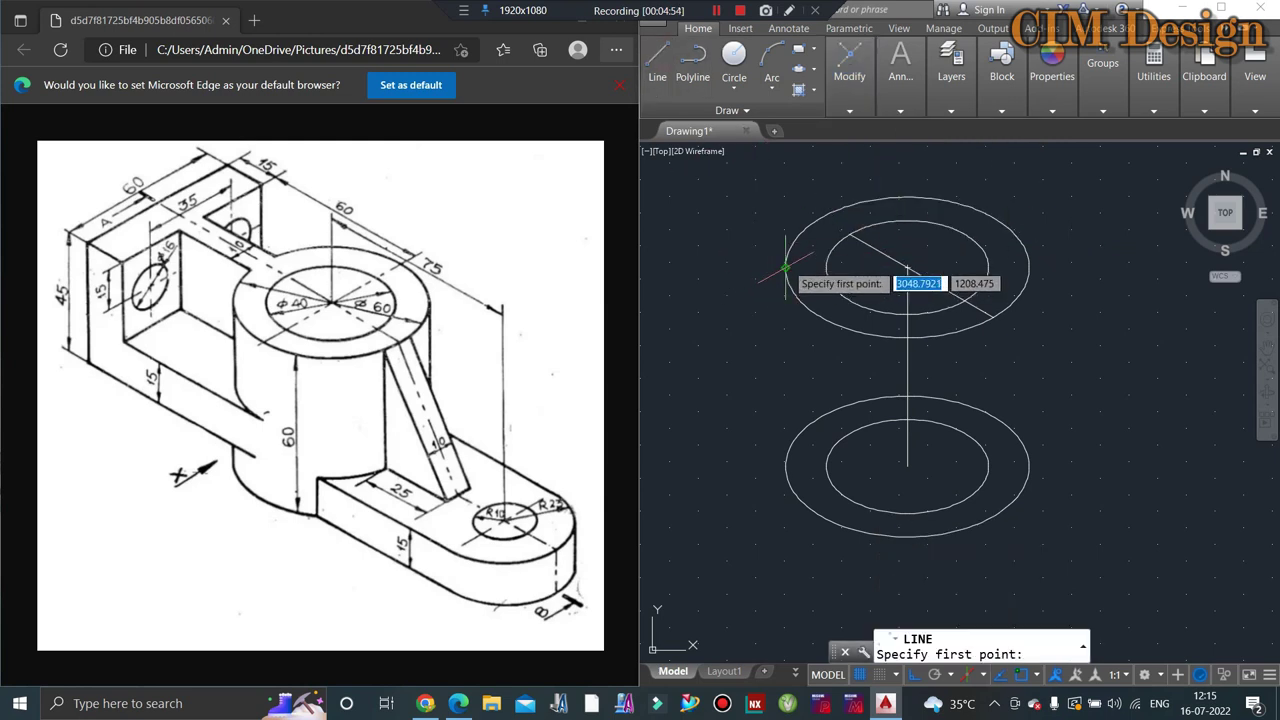
# Step: Draw vertical edge lines joining the left and right quadrants of the top and bottom outer isocircles
pyautogui.click(785, 268)
pyautogui.press('Escape')
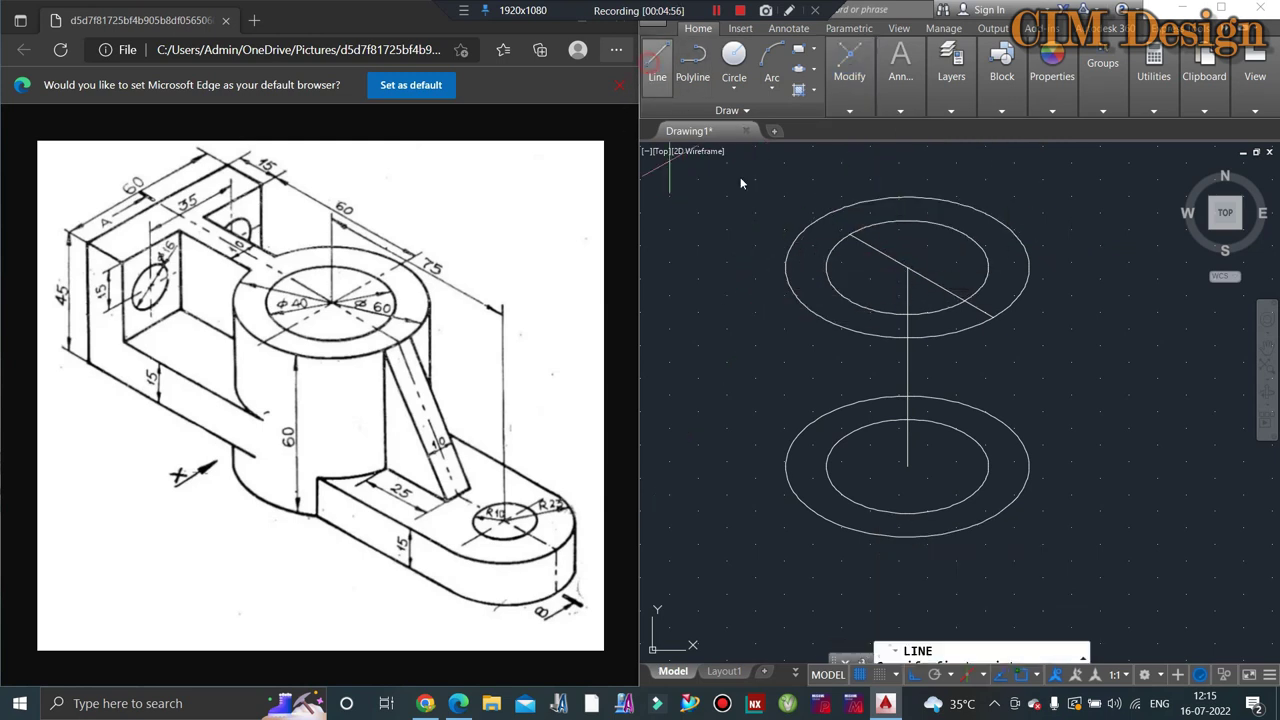
pyautogui.click(785, 268)
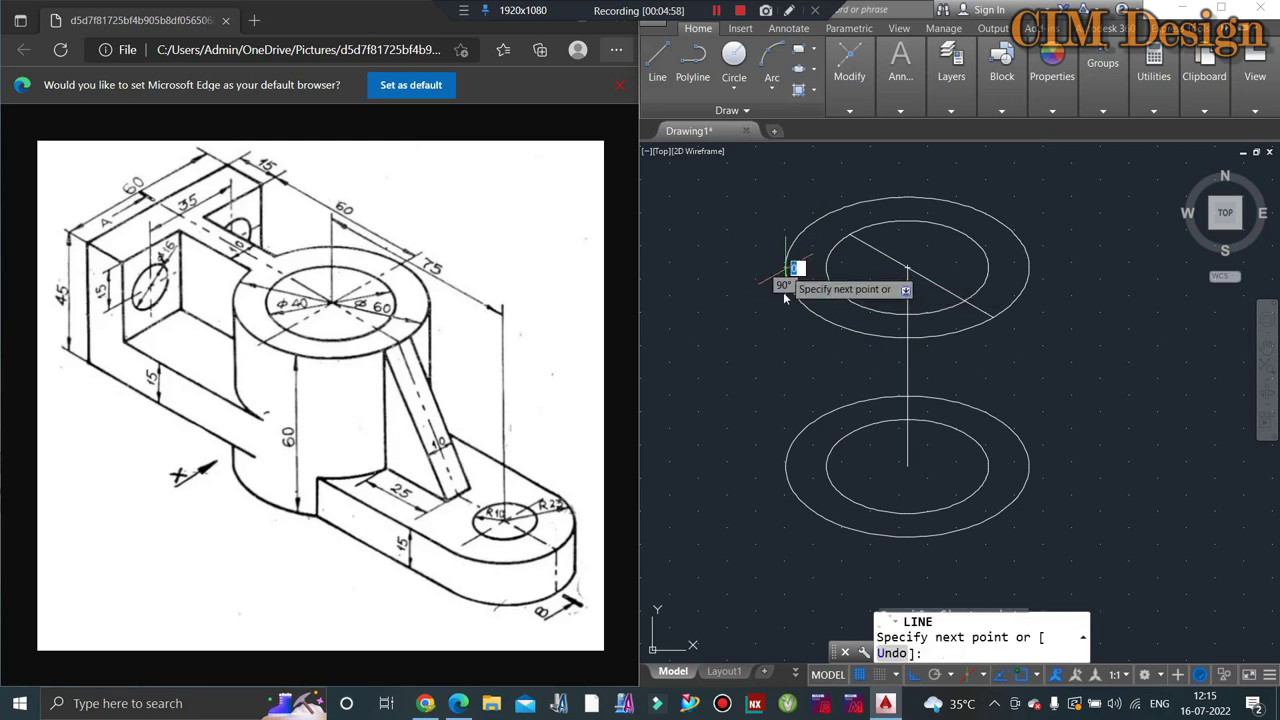
pyautogui.click(785, 466)
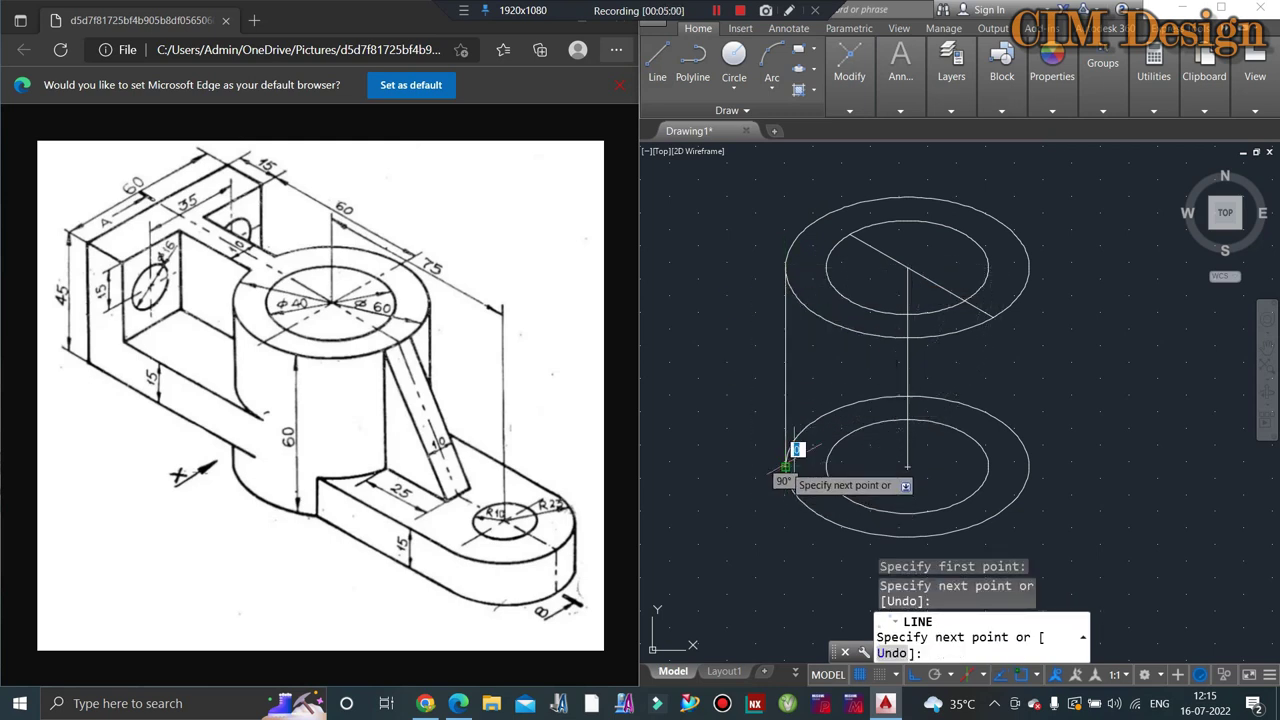
pyautogui.press('Escape')
pyautogui.click(657, 60)
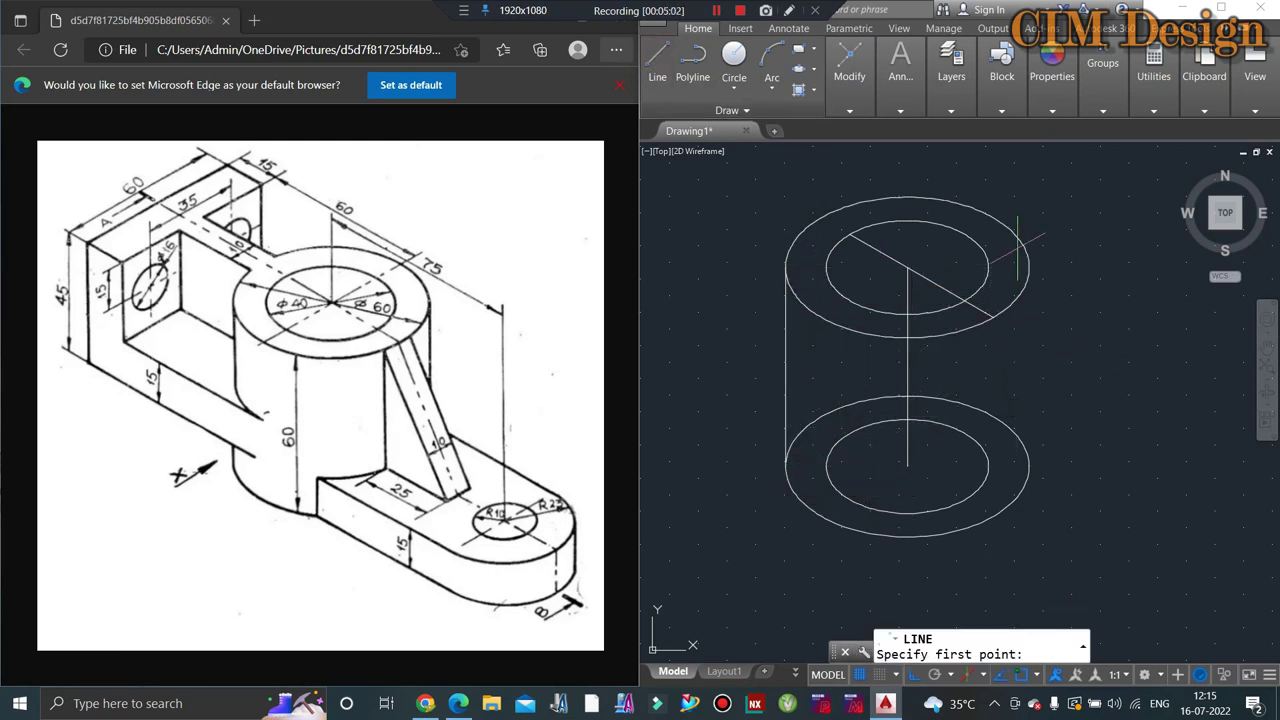
pyautogui.click(1028, 268)
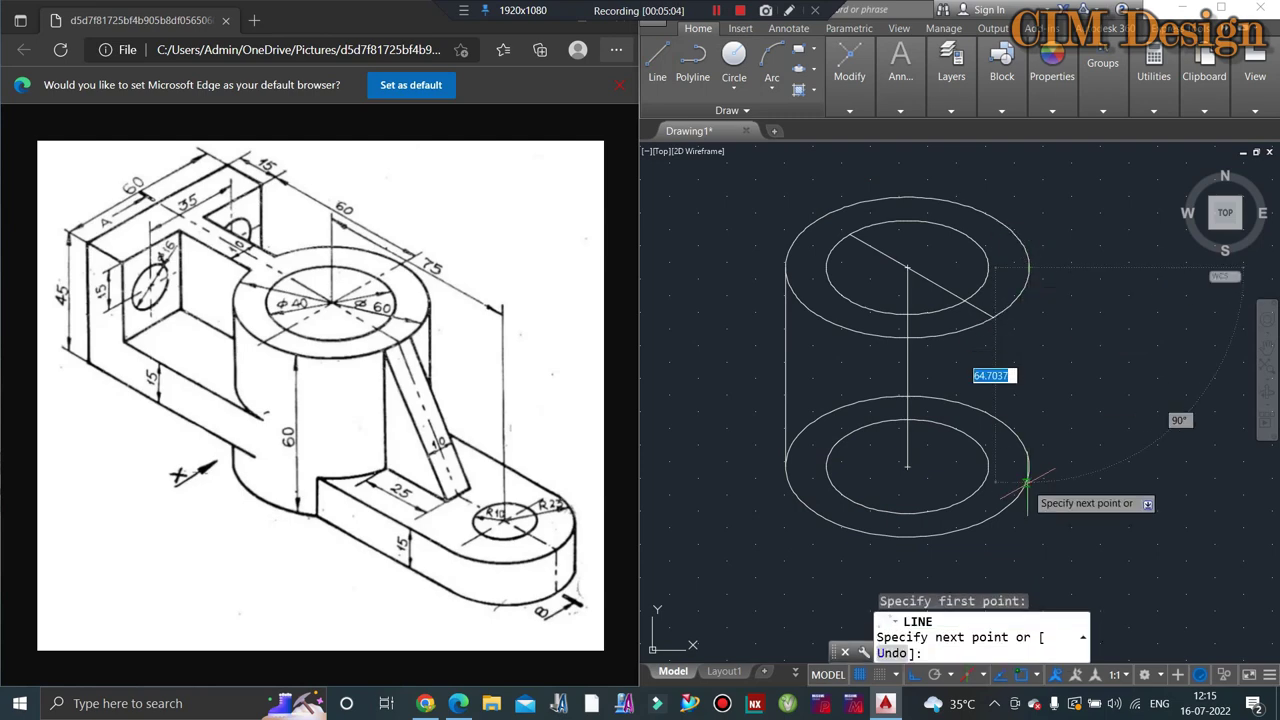
pyautogui.press('Escape')
pyautogui.press('Escape')
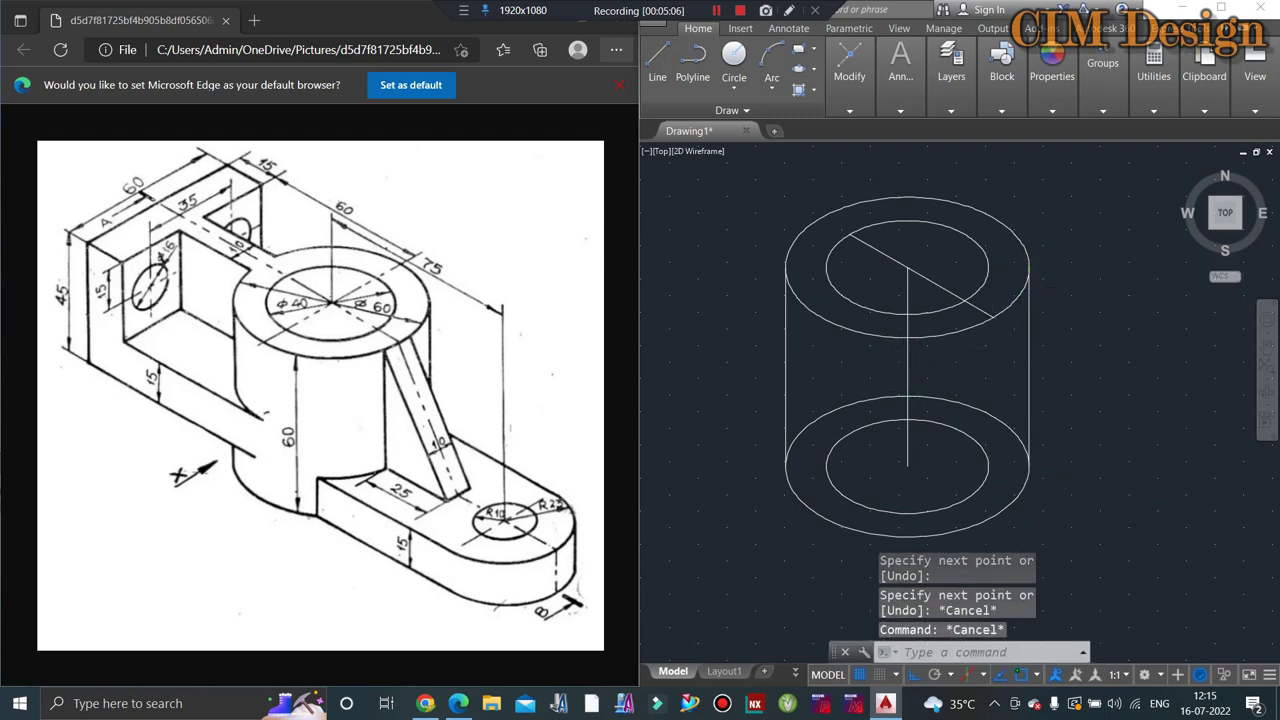
pyautogui.moveTo(806, 457); pyautogui.dragTo(812, 405, button='middle')
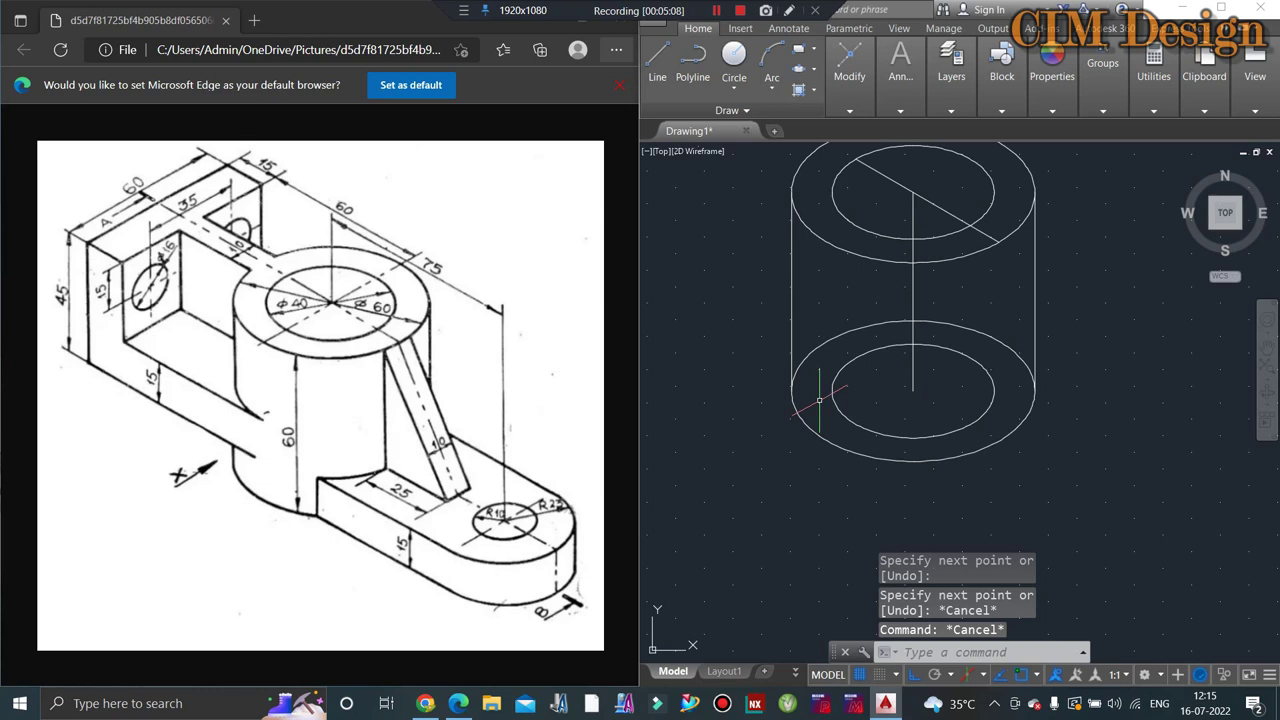
pyautogui.scroll(-2, 819, 400)
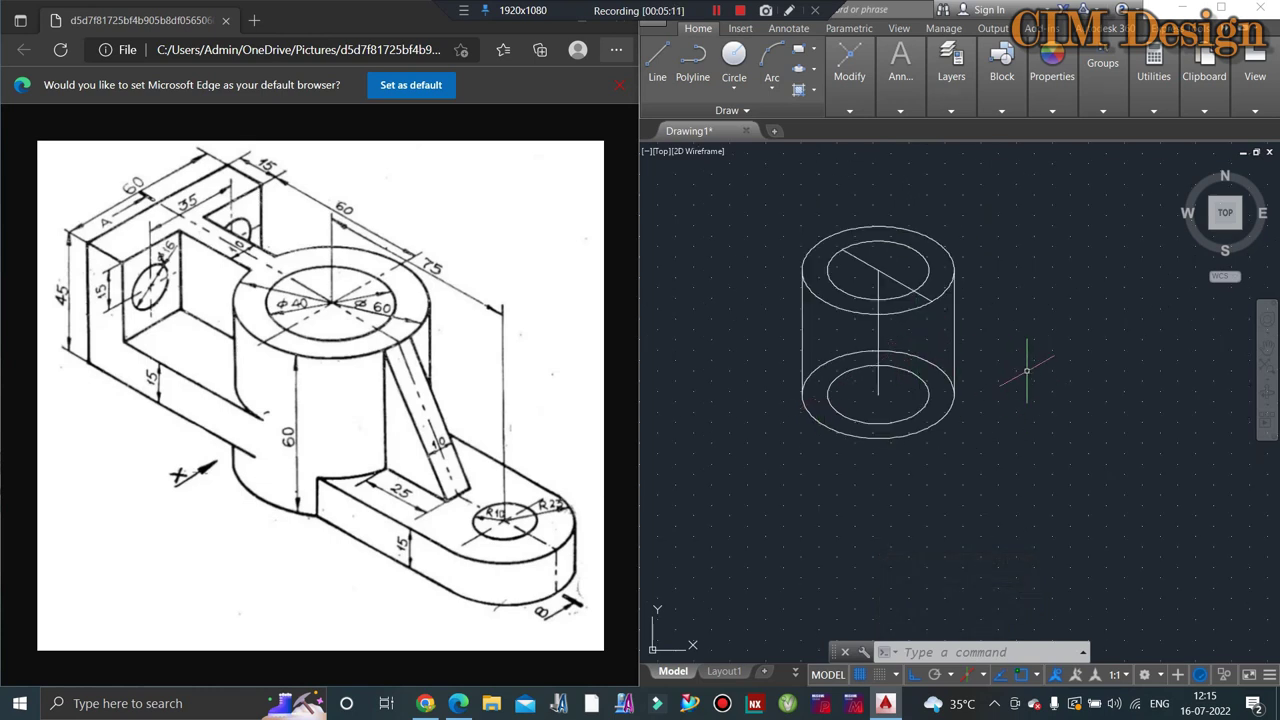
pyautogui.scroll(2, 880, 345)
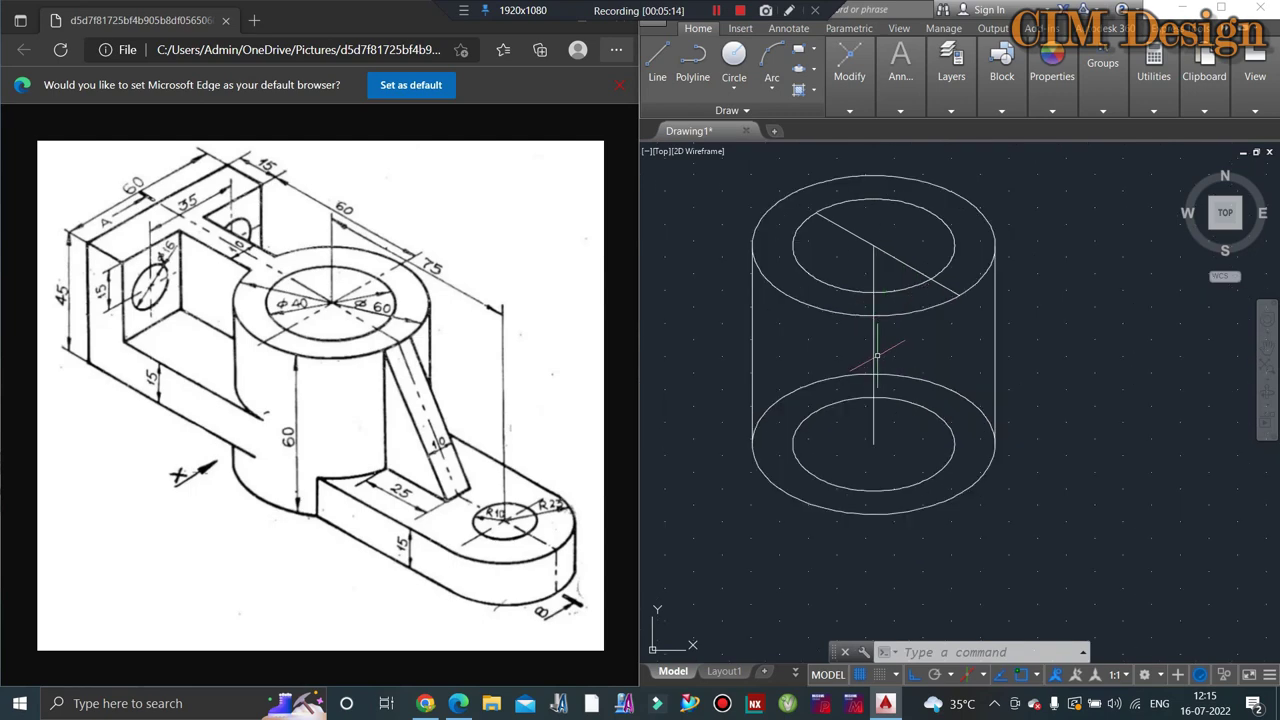
# Step: Set the diagonal and vertical centre lines' colour to yellow 244,238,81
pyautogui.click(880, 240)
pyautogui.click(832, 240)
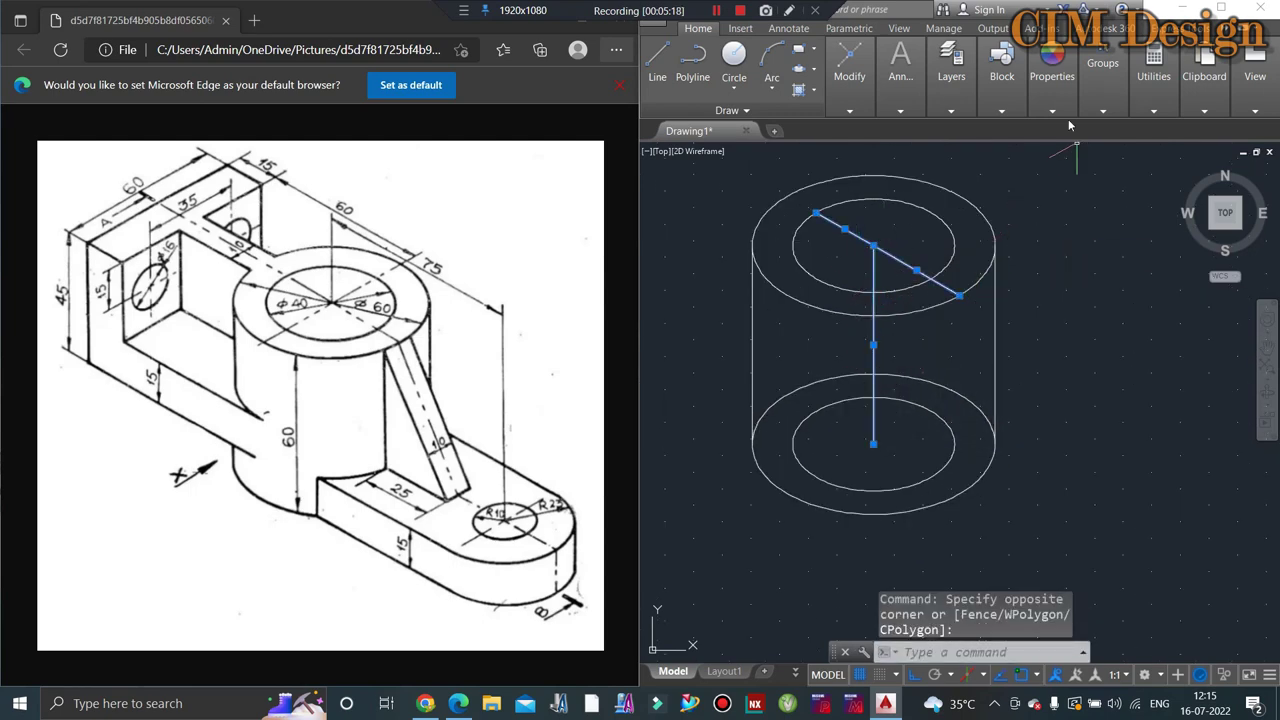
pyautogui.click(1053, 90)
pyautogui.click(1141, 131)
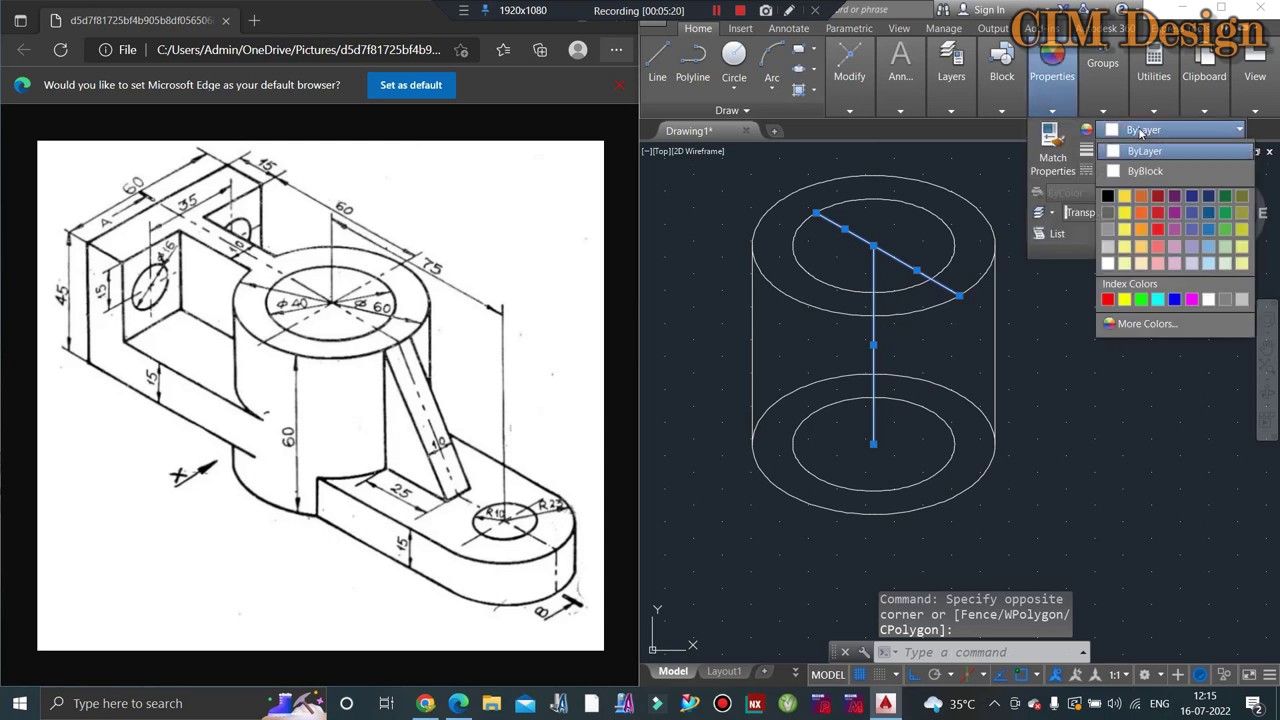
pyautogui.click(1124, 212)
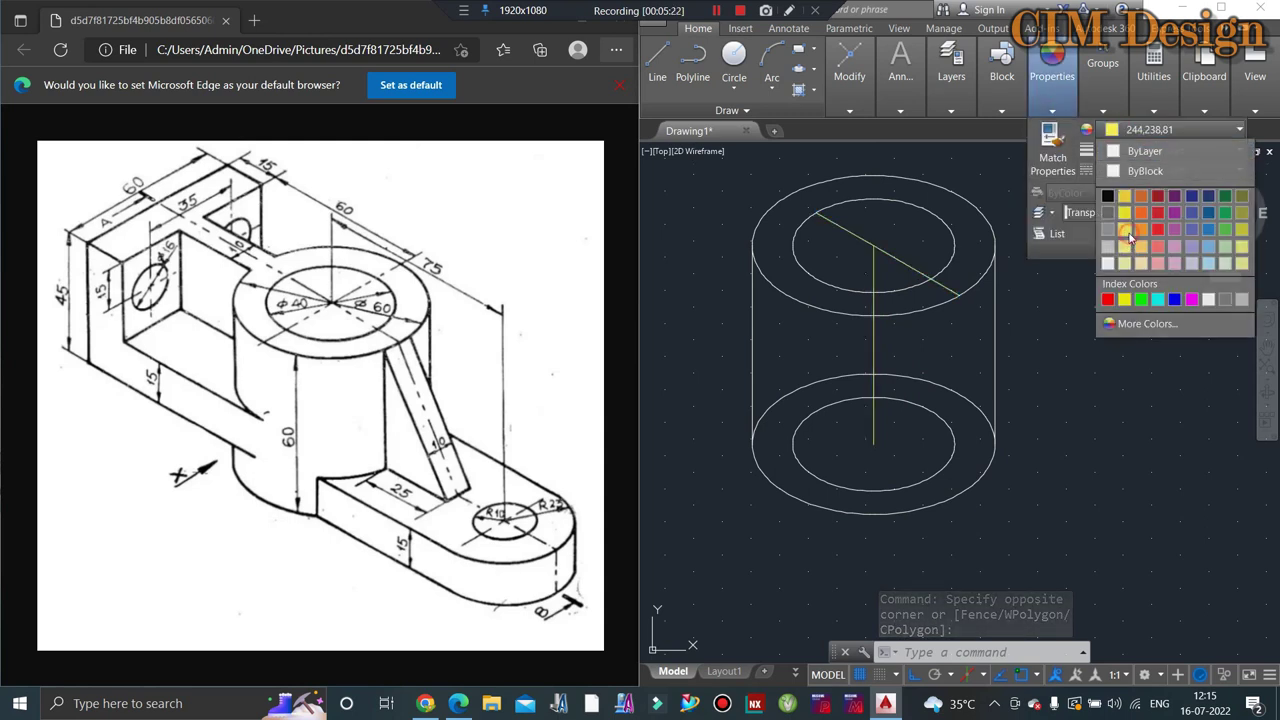
pyautogui.press('Escape')
pyautogui.press('Escape')
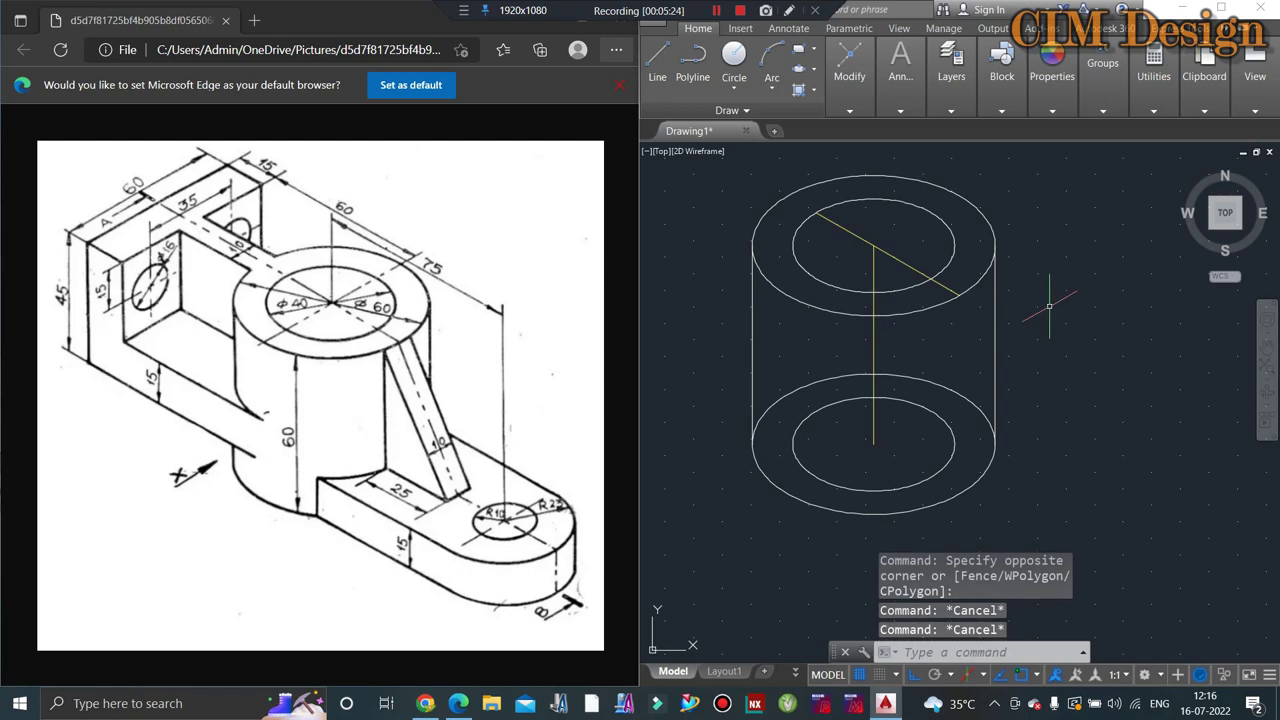
# Step: Try extending the diagonal centreline across the top ellipse, then undo the change
pyautogui.scroll(-2, 1049, 306)
pyautogui.scroll(2, 1040, 300)
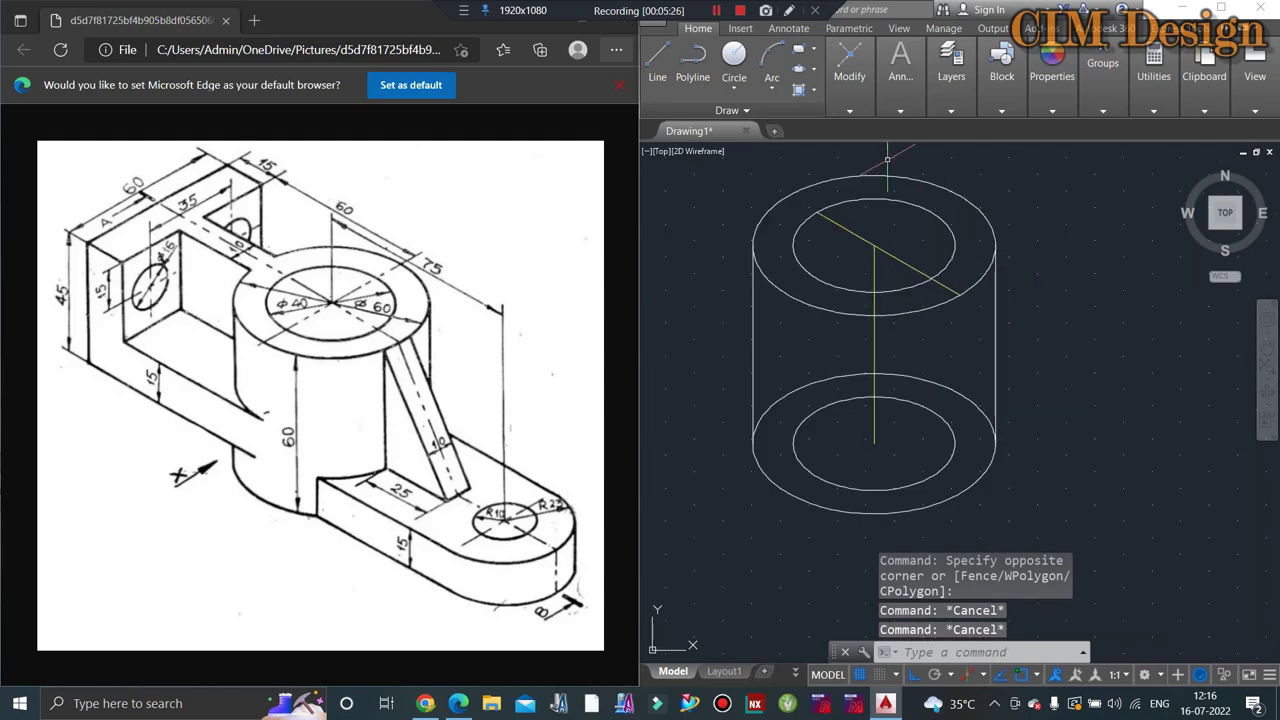
pyautogui.scroll(-2, 1000, 290)
pyautogui.scroll(2, 985, 278)
pyautogui.scroll(-1, 985, 276)
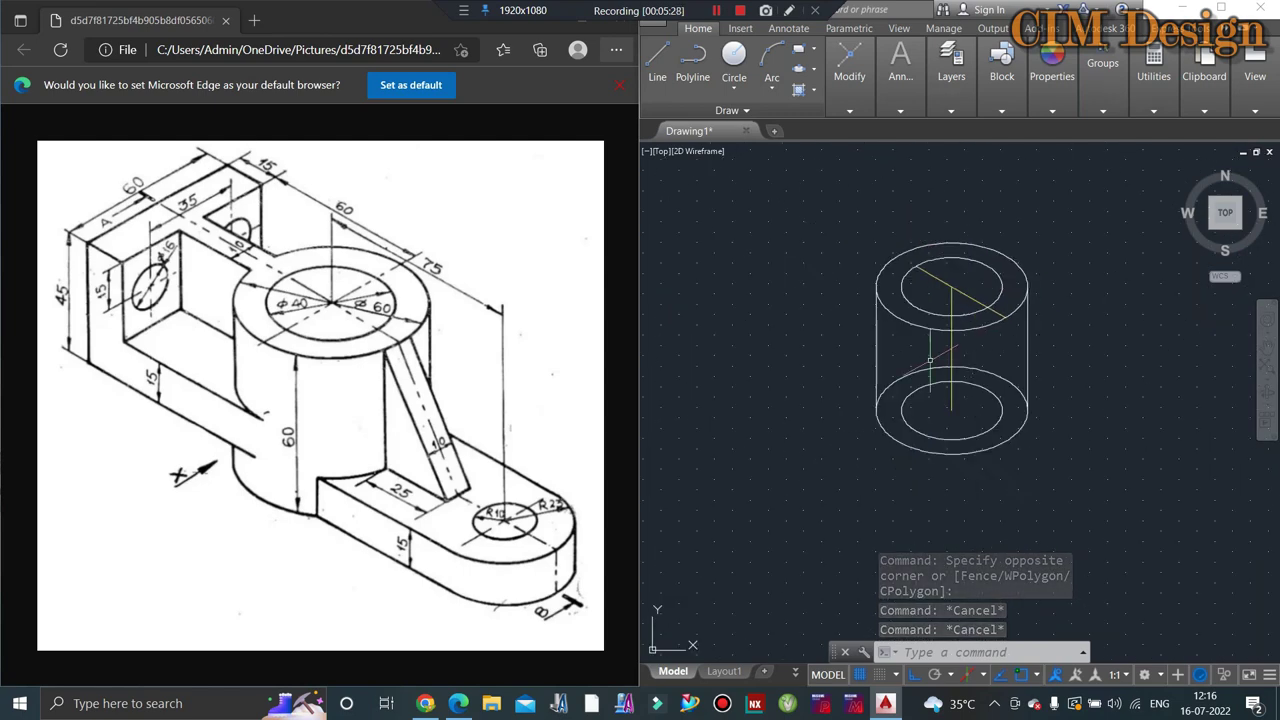
pyautogui.scroll(1, 995, 277)
pyautogui.scroll(-1, 1005, 278)
pyautogui.scroll(1, 1015, 280)
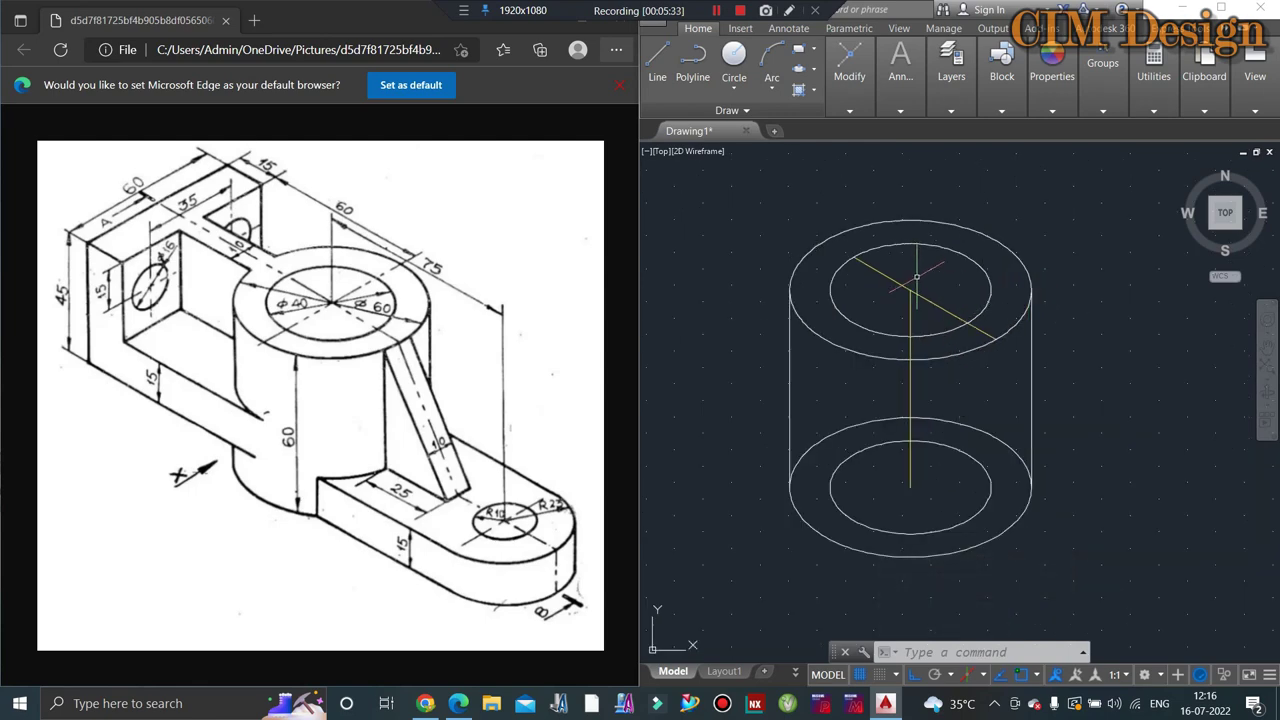
pyautogui.scroll(-1, 910, 280)
pyautogui.scroll(1, 895, 280)
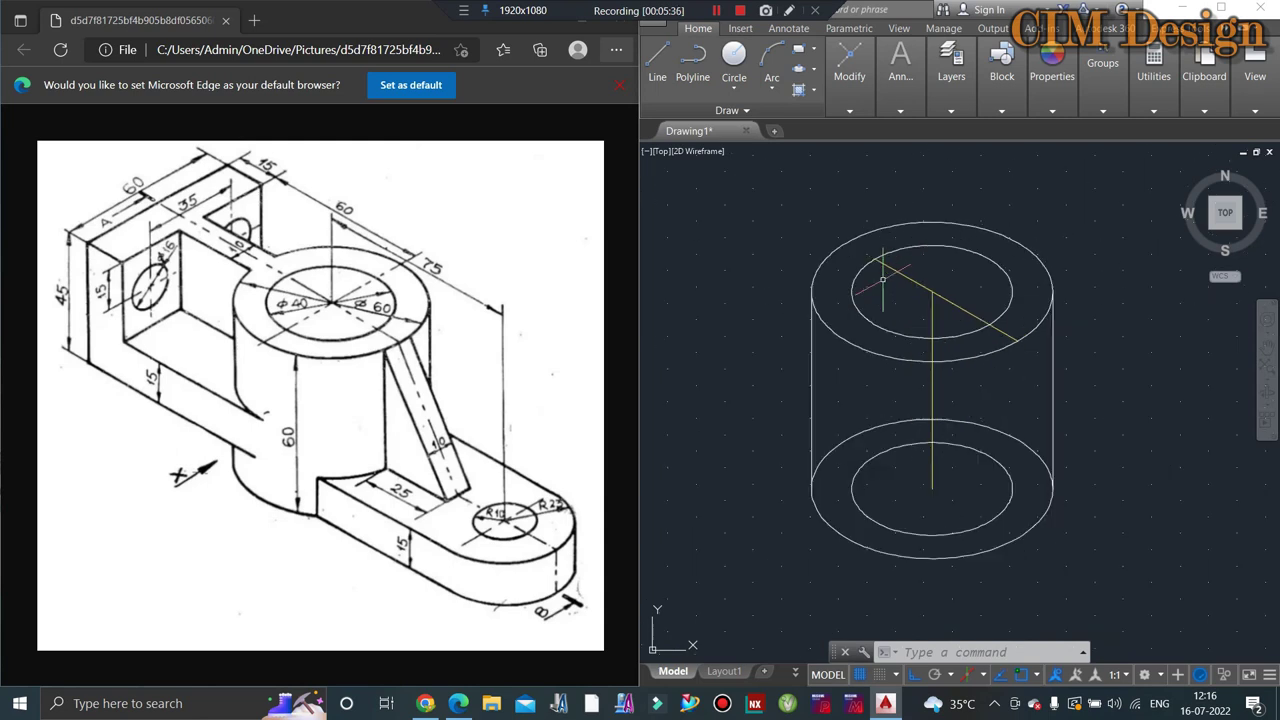
pyautogui.scroll(1, 888, 279)
pyautogui.scroll(-1, 882, 279)
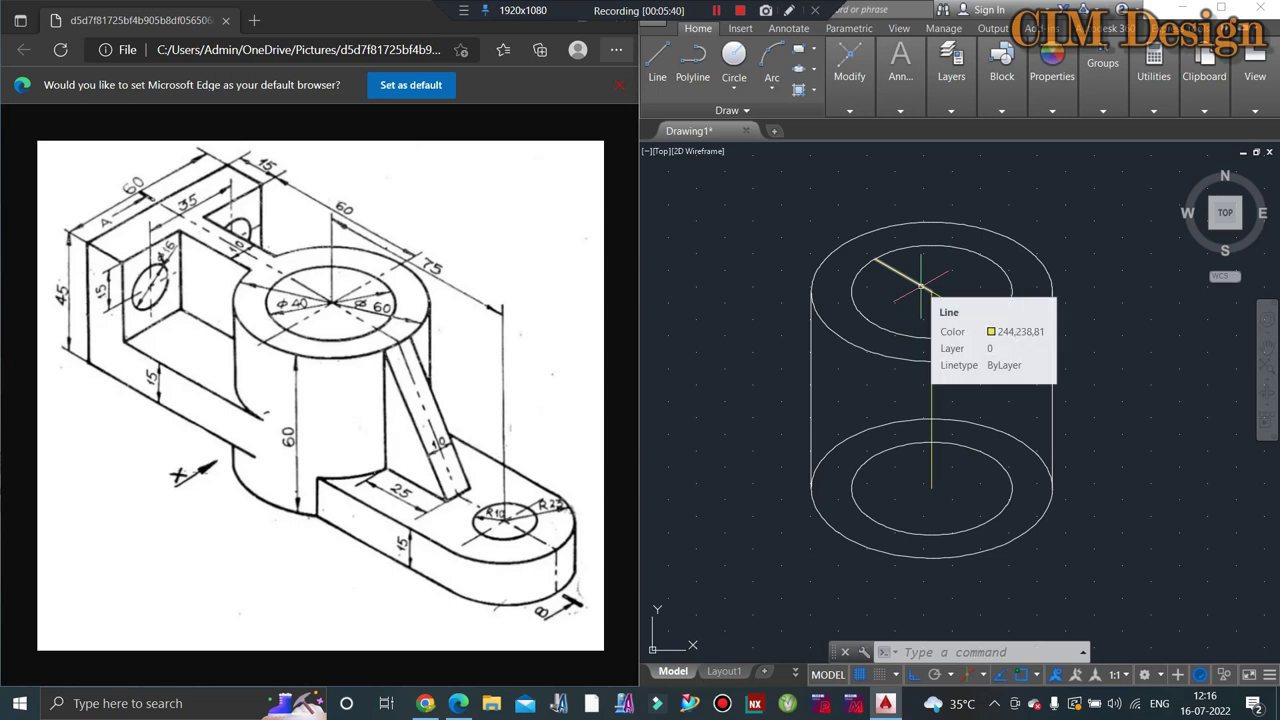
pyautogui.click(921, 287)
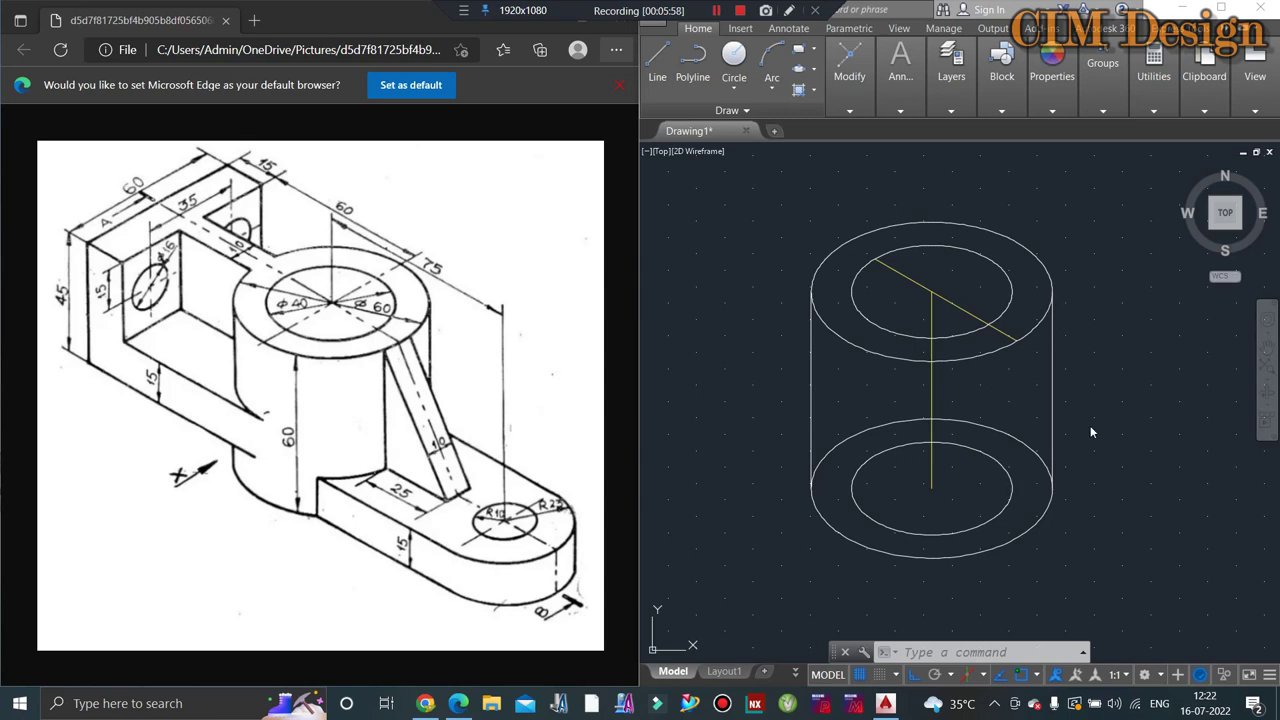
pyautogui.hotkey('ctrl', 'z')
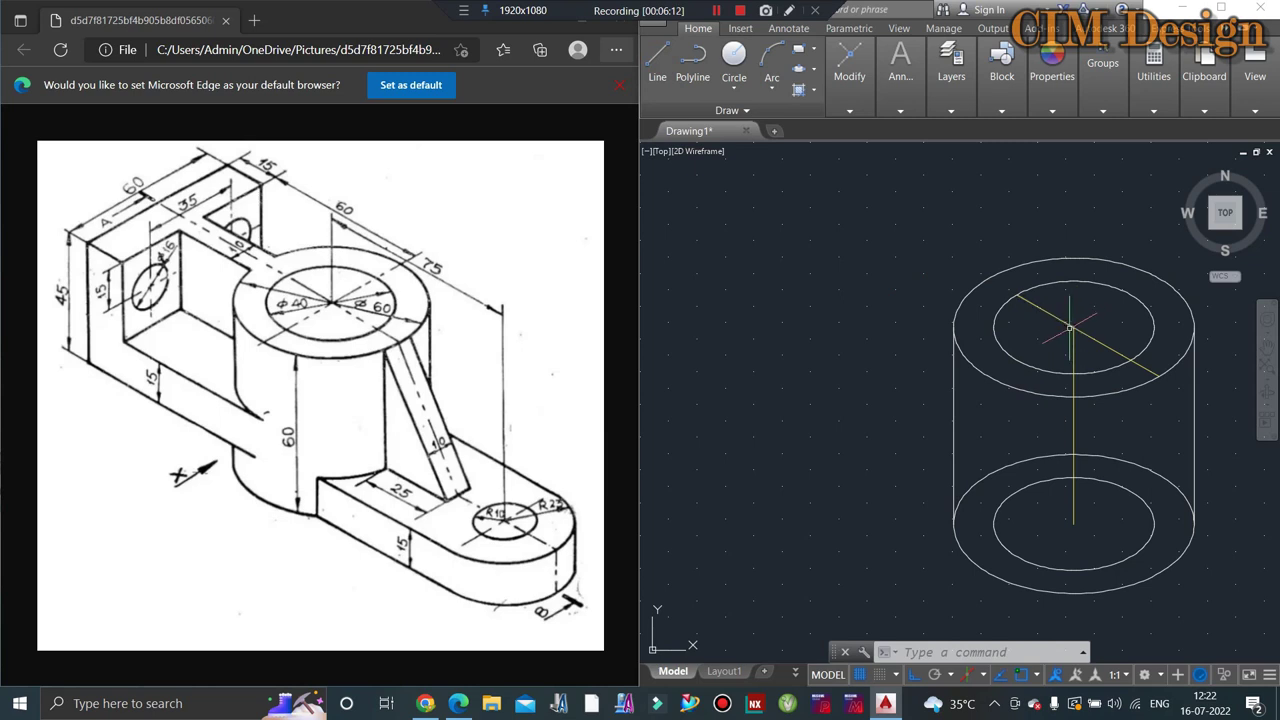
# Step: Draw a 75-unit line from the top ellipse's centre on Isoplane Left
pyautogui.click(657, 60)
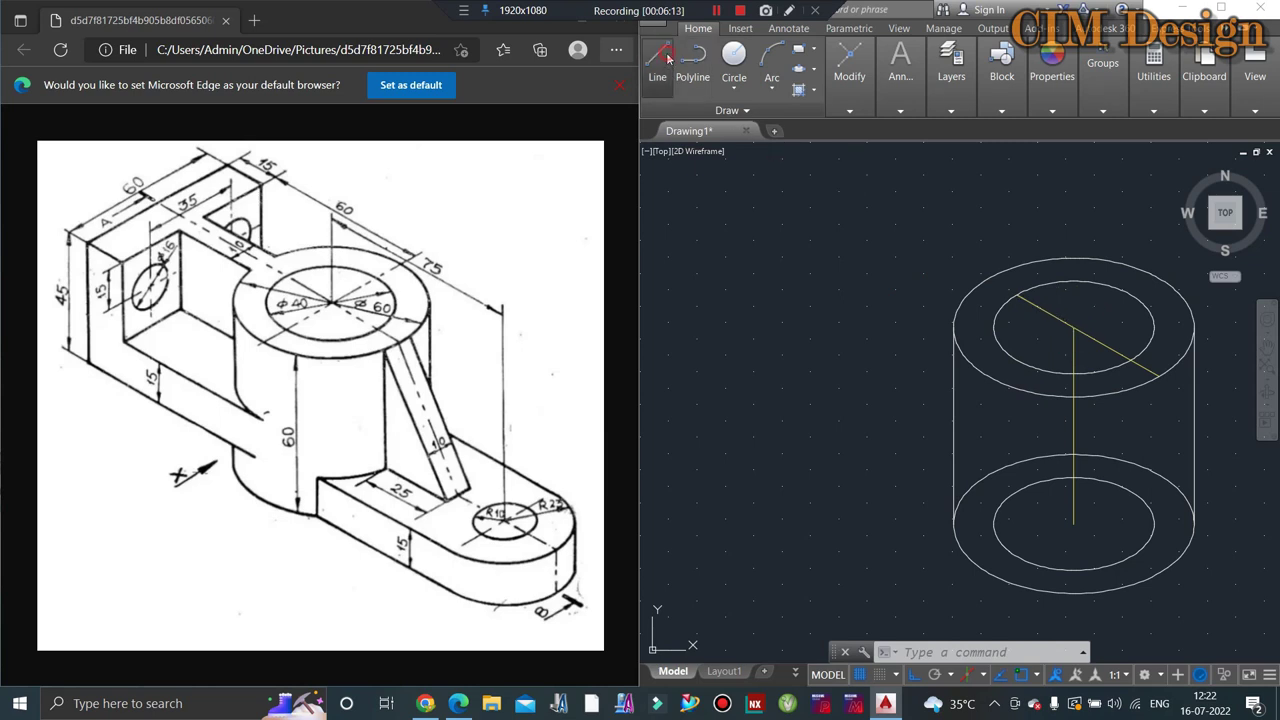
pyautogui.click(1073, 327)
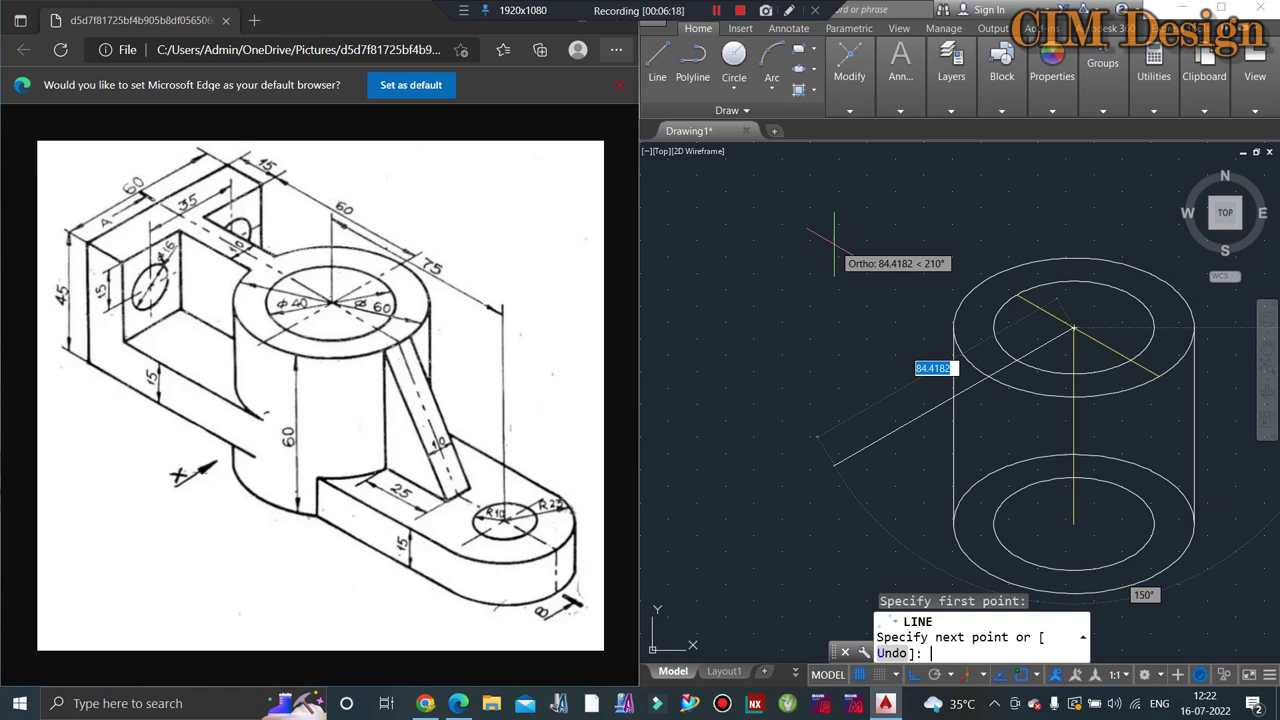
pyautogui.press('F5')
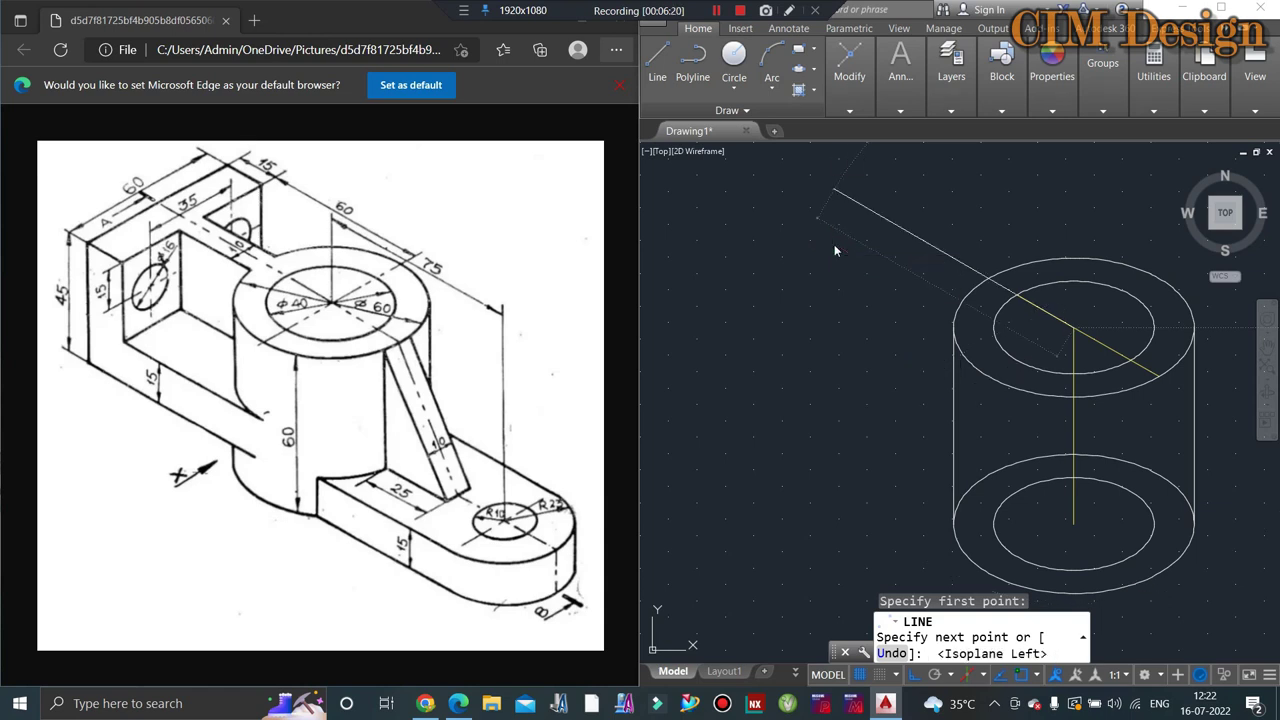
pyautogui.write('75')
pyautogui.press('Return')
pyautogui.press('Escape')
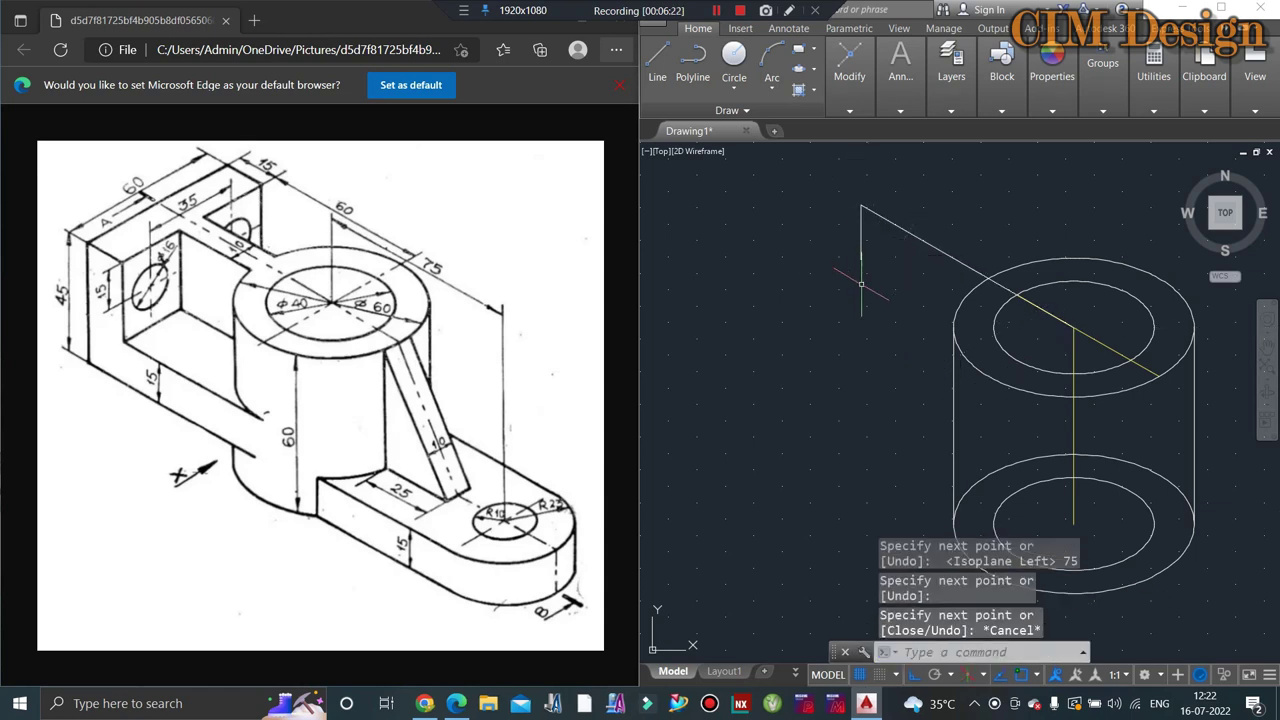
pyautogui.press('Escape')
pyautogui.press('Escape')
# Step: Erase the stray short segment and confirm the diagonal line's 75-unit length in its properties
pyautogui.click(866, 222)
pyautogui.click(809, 256)
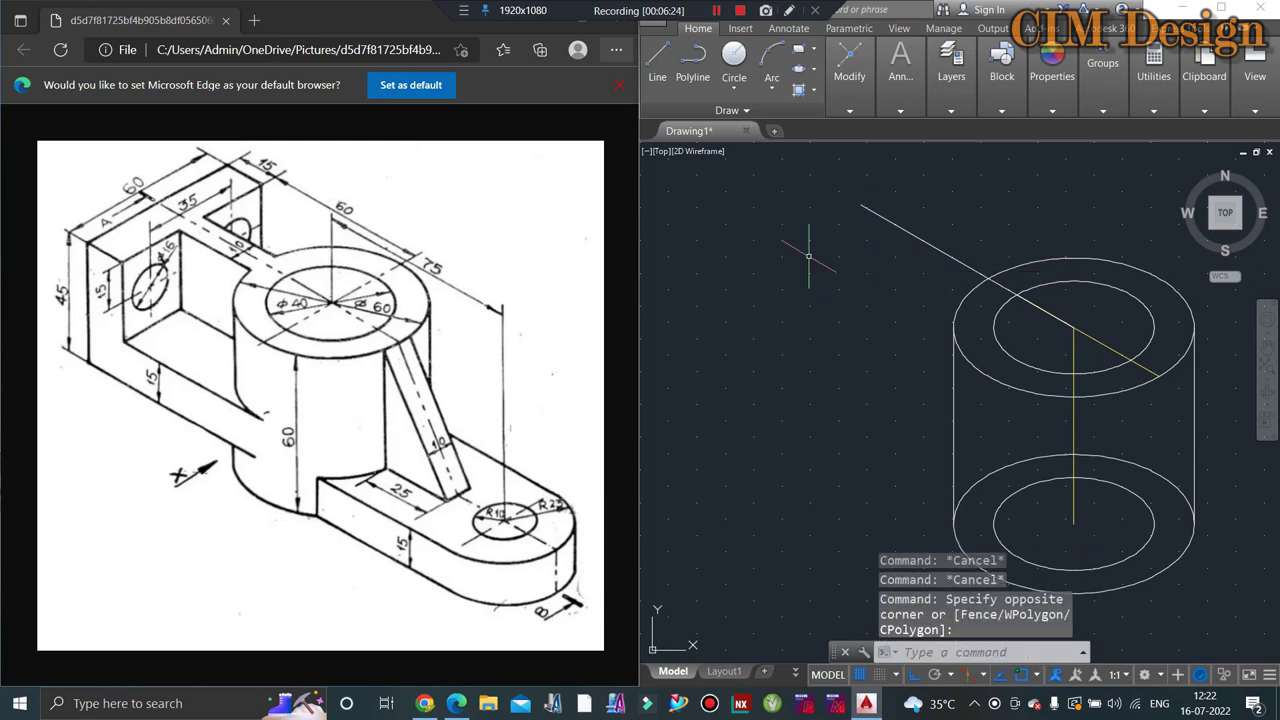
pyautogui.press('Delete')
pyautogui.press('Escape')
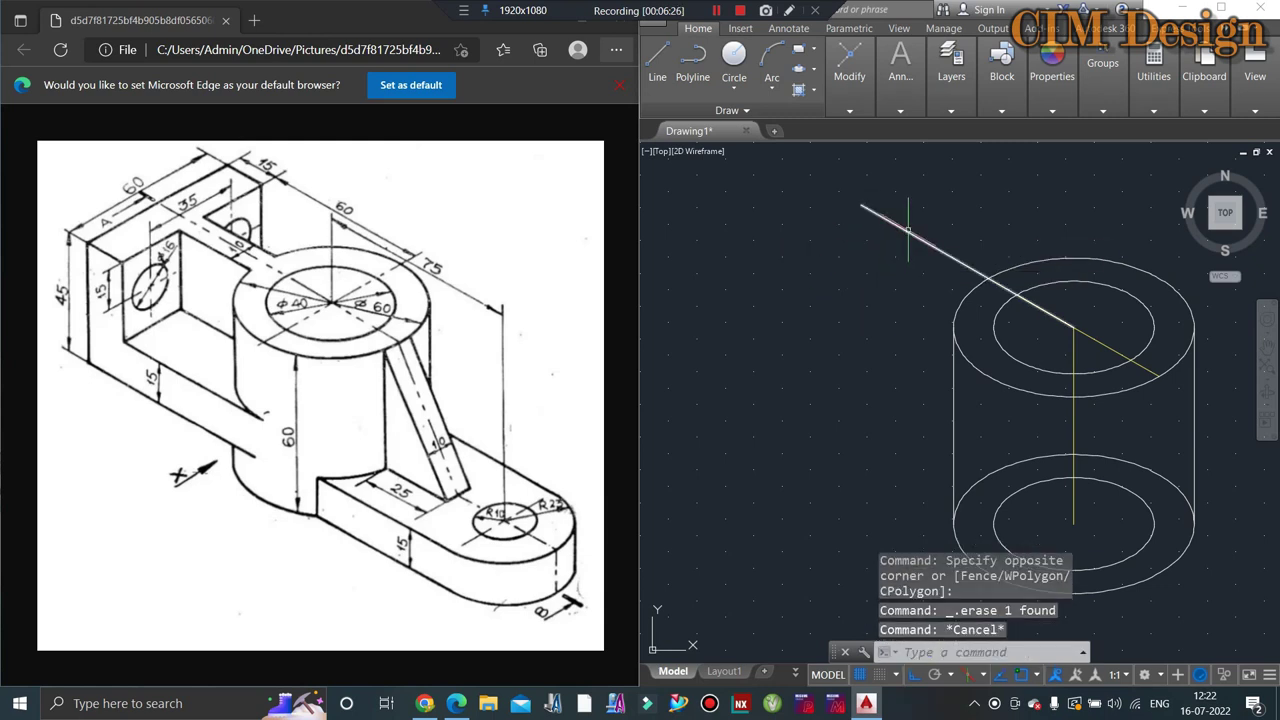
pyautogui.click(904, 232)
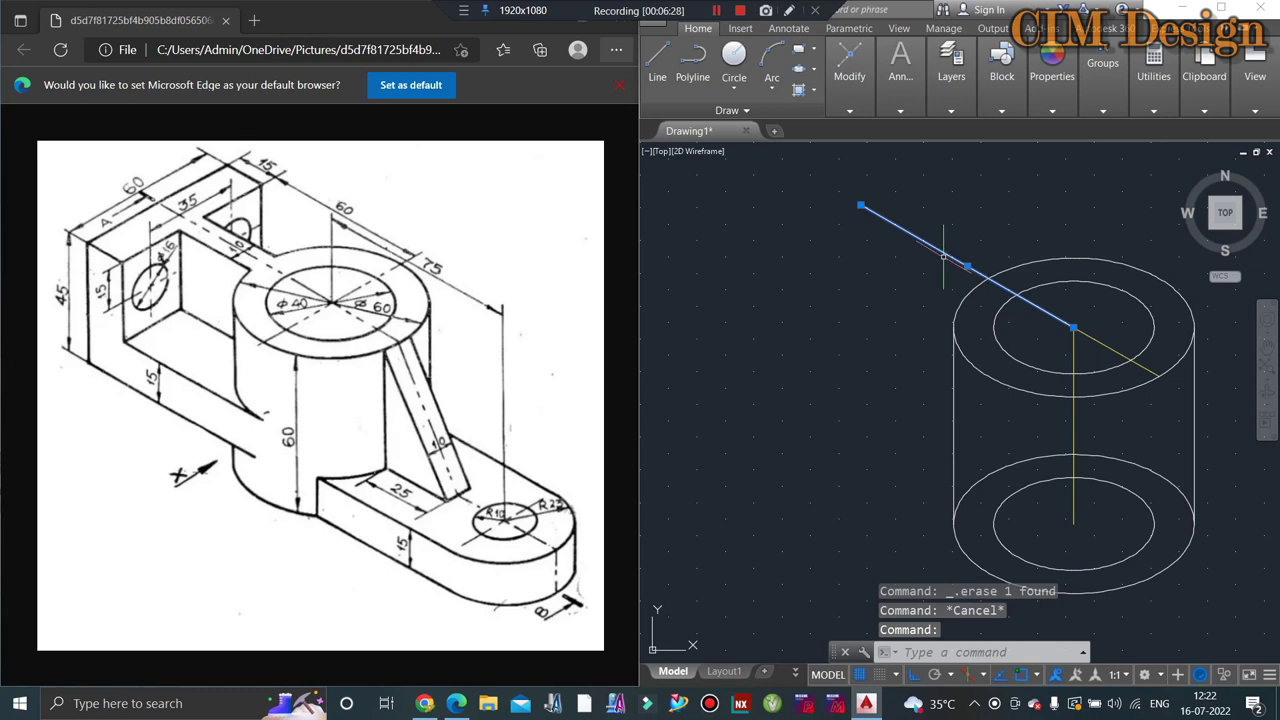
pyautogui.doubleClick(938, 250)
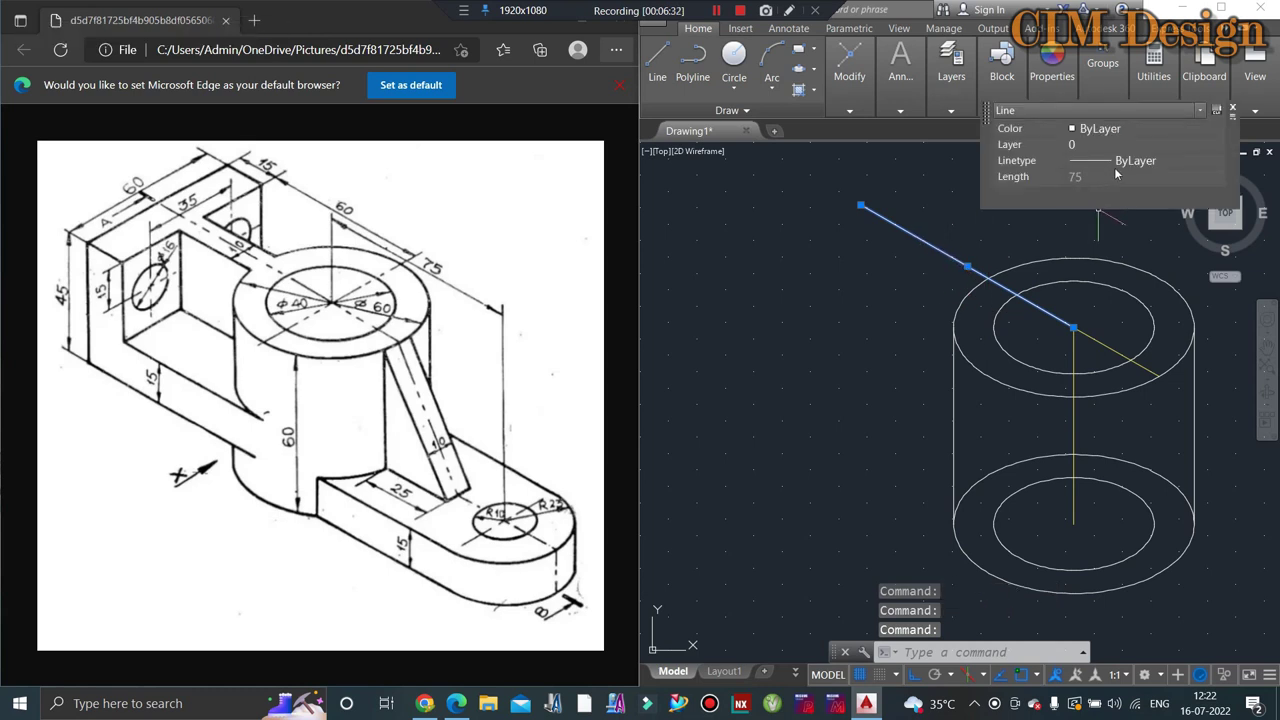
pyautogui.press('Escape')
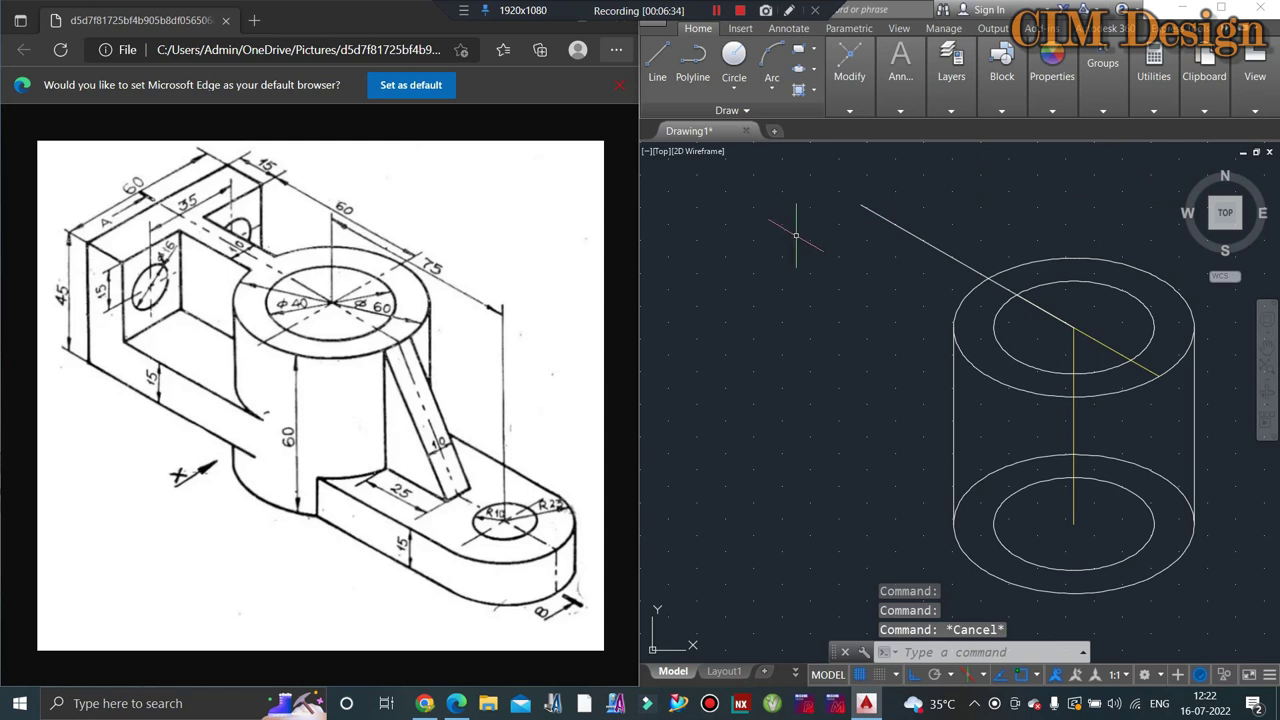
# Step: On Isoplane Top, draw 30-unit segments each way from the 75-unit line's far end
pyautogui.click(657, 58)
pyautogui.click(860, 205)
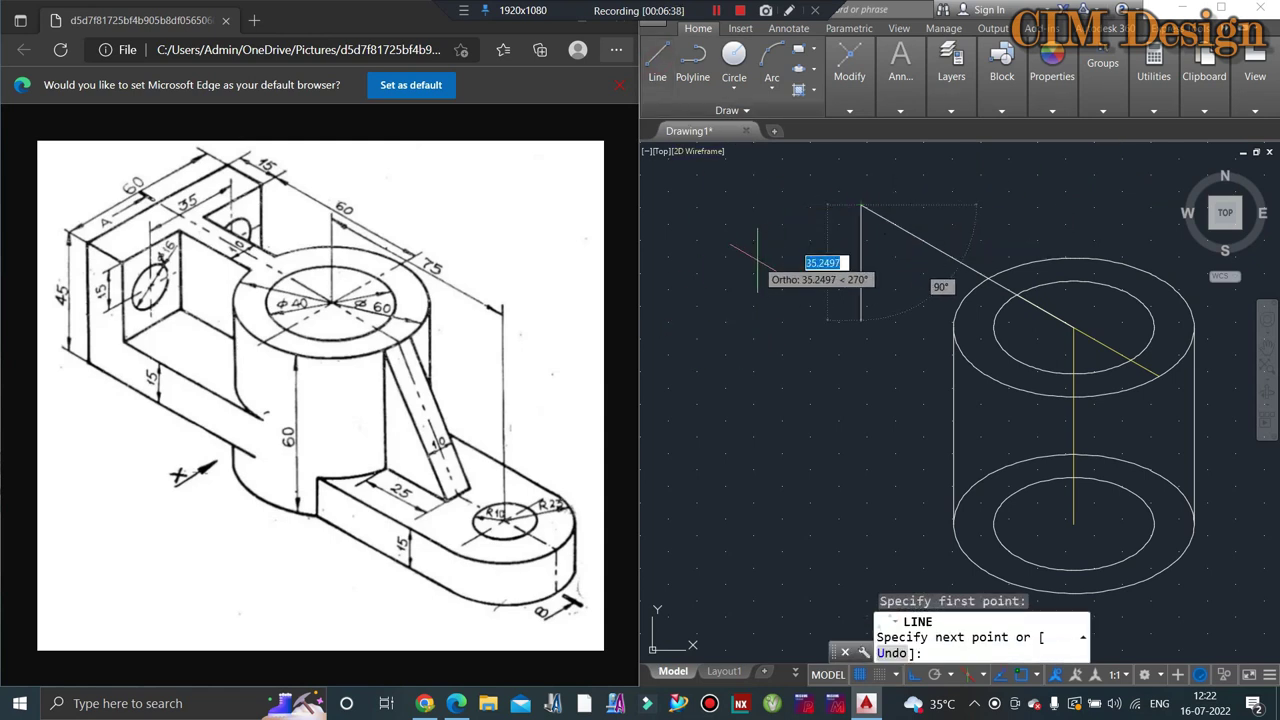
pyautogui.press('F5')
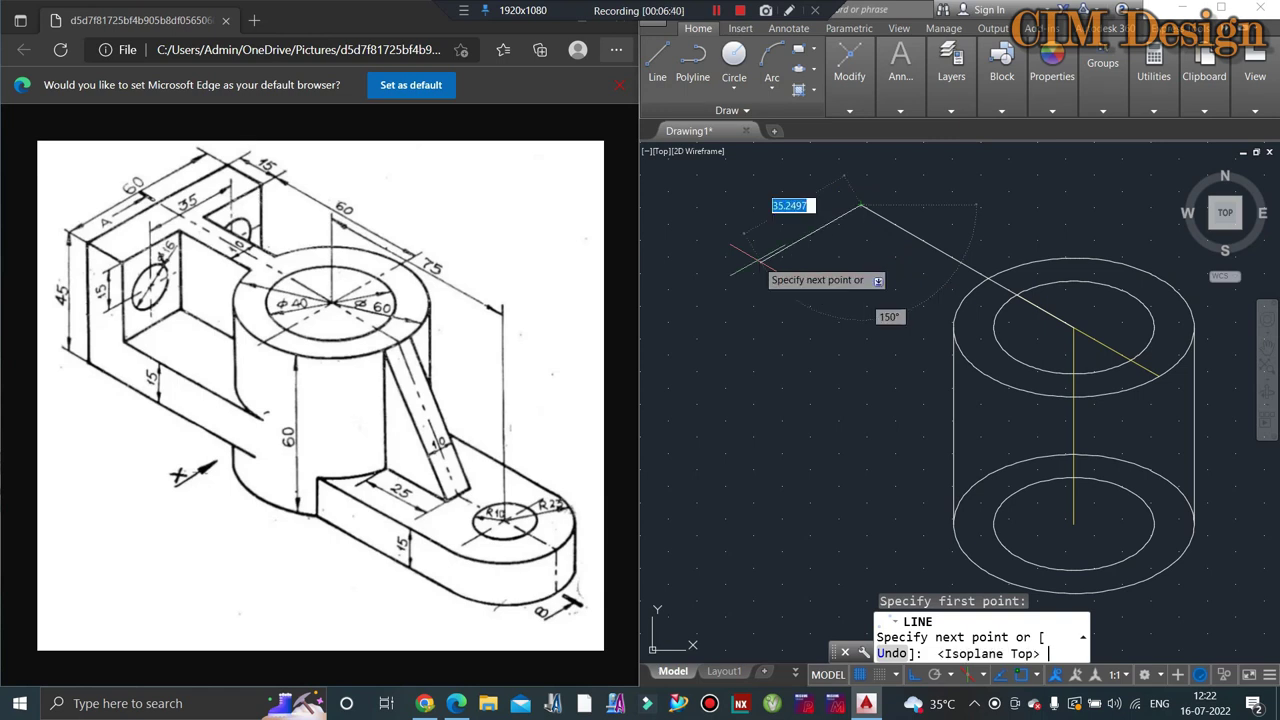
pyautogui.write('30')
pyautogui.press('Return')
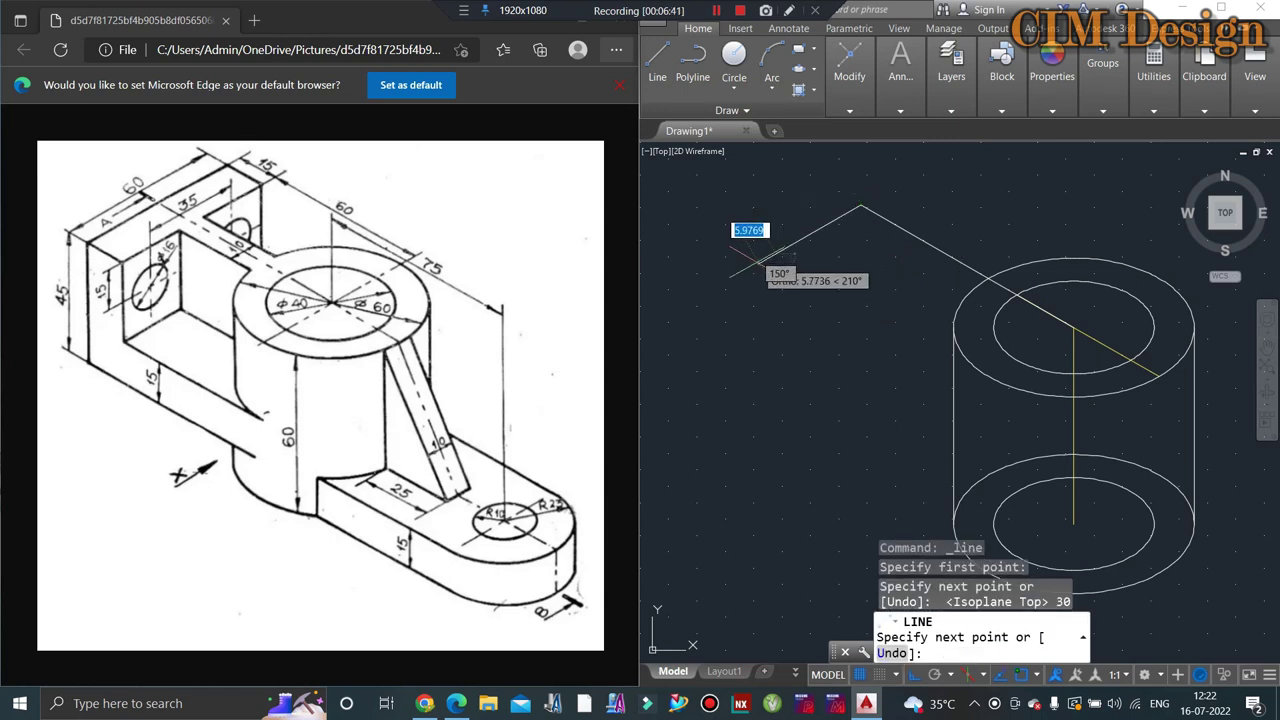
pyautogui.press('Escape')
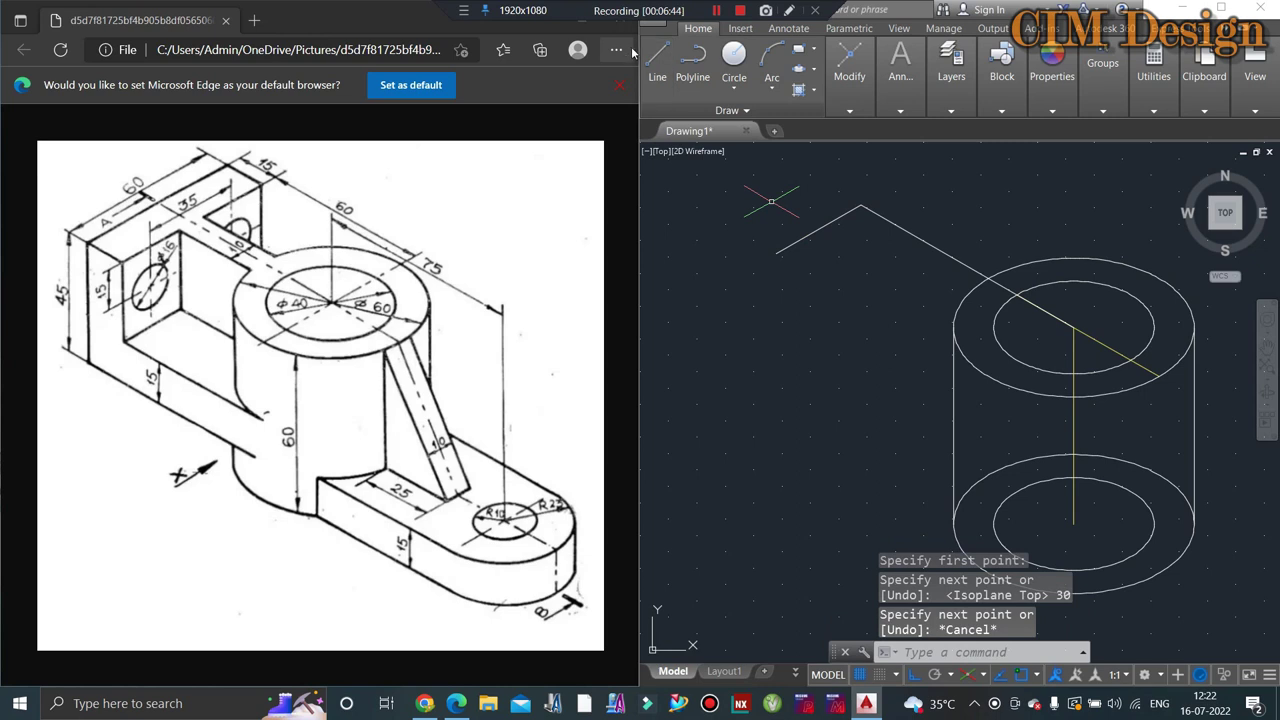
pyautogui.click(657, 60)
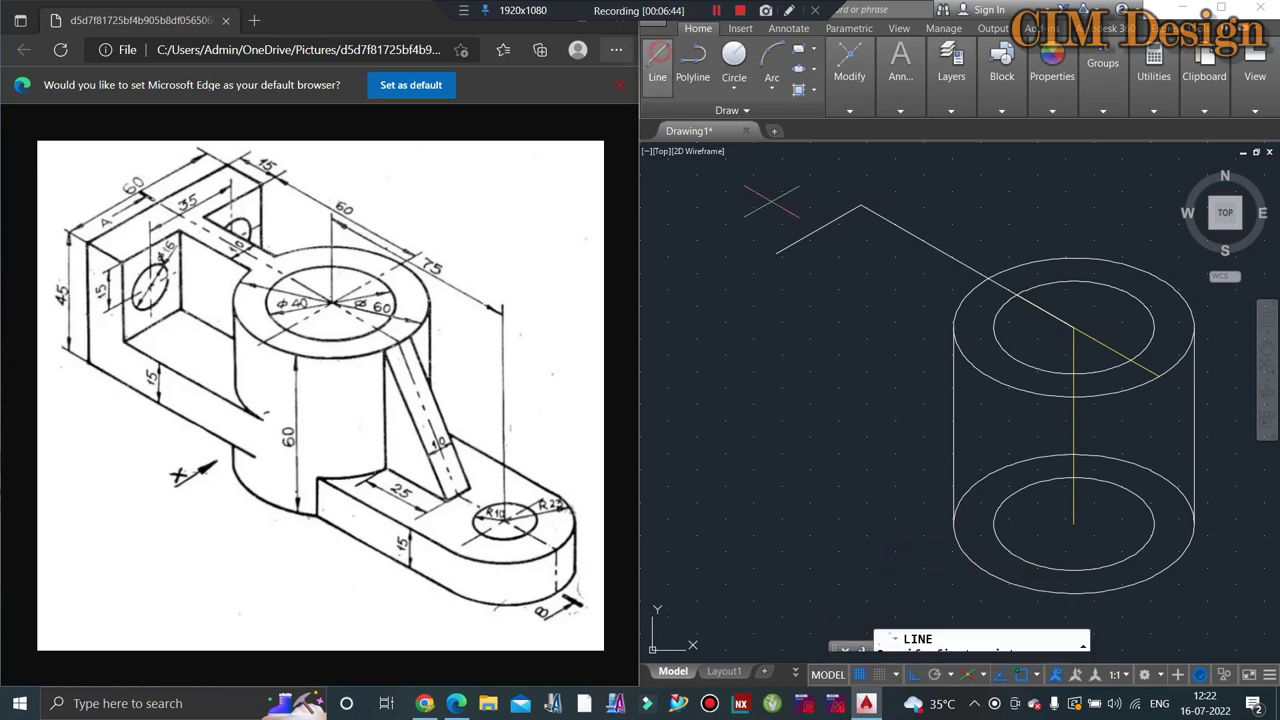
pyautogui.click(860, 206)
pyautogui.write('30')
pyautogui.press('Return')
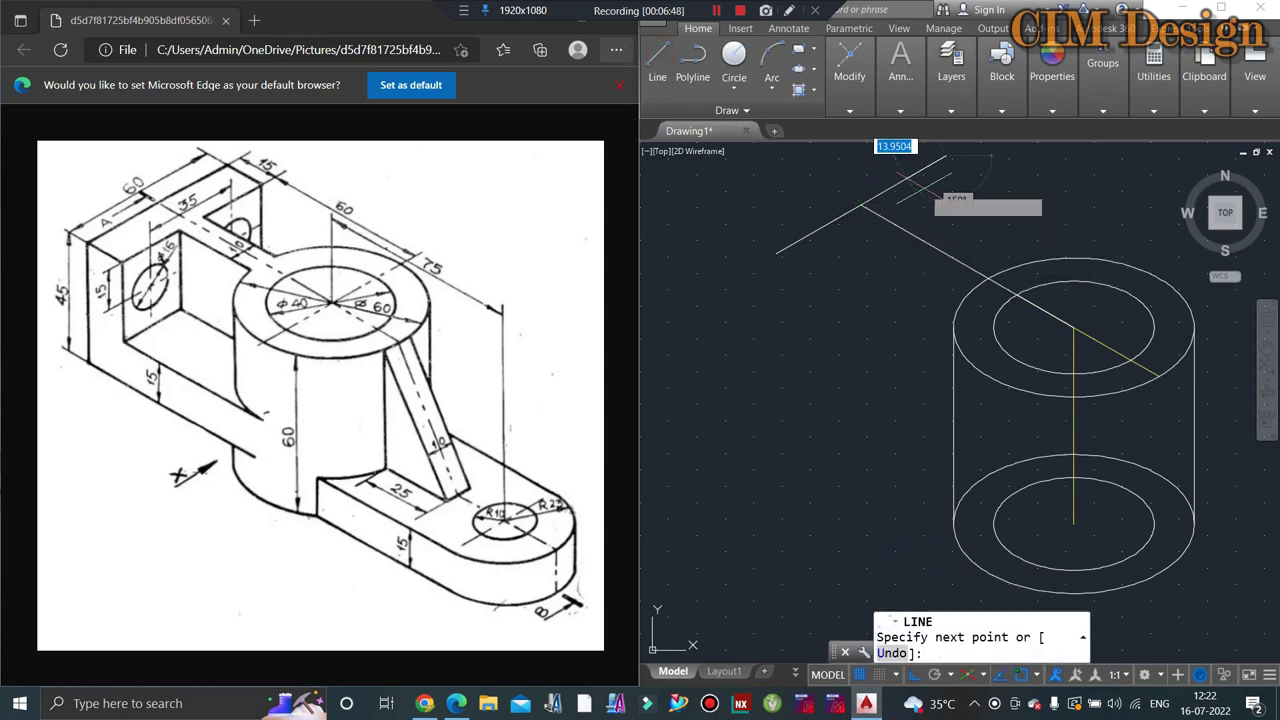
pyautogui.press('Return')
pyautogui.press('Escape')
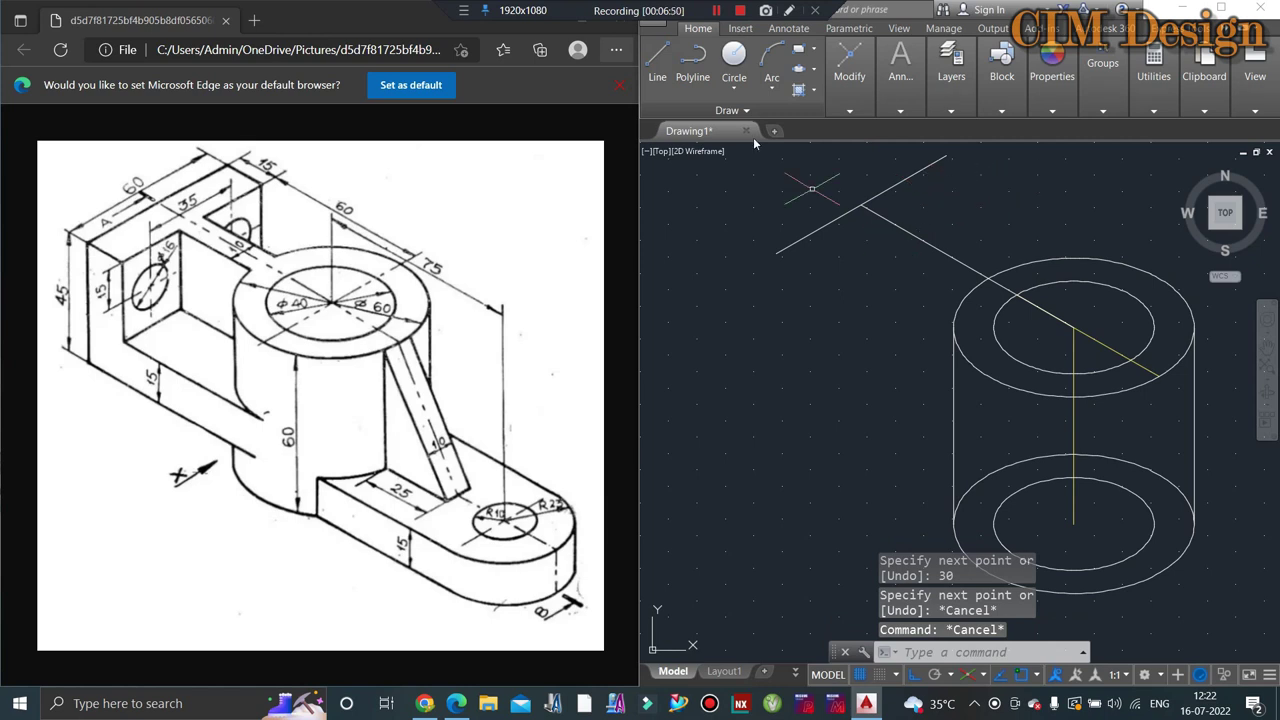
# Step: Add the 15-unit short side and 60-unit long side to close the rectangle
pyautogui.click(657, 58)
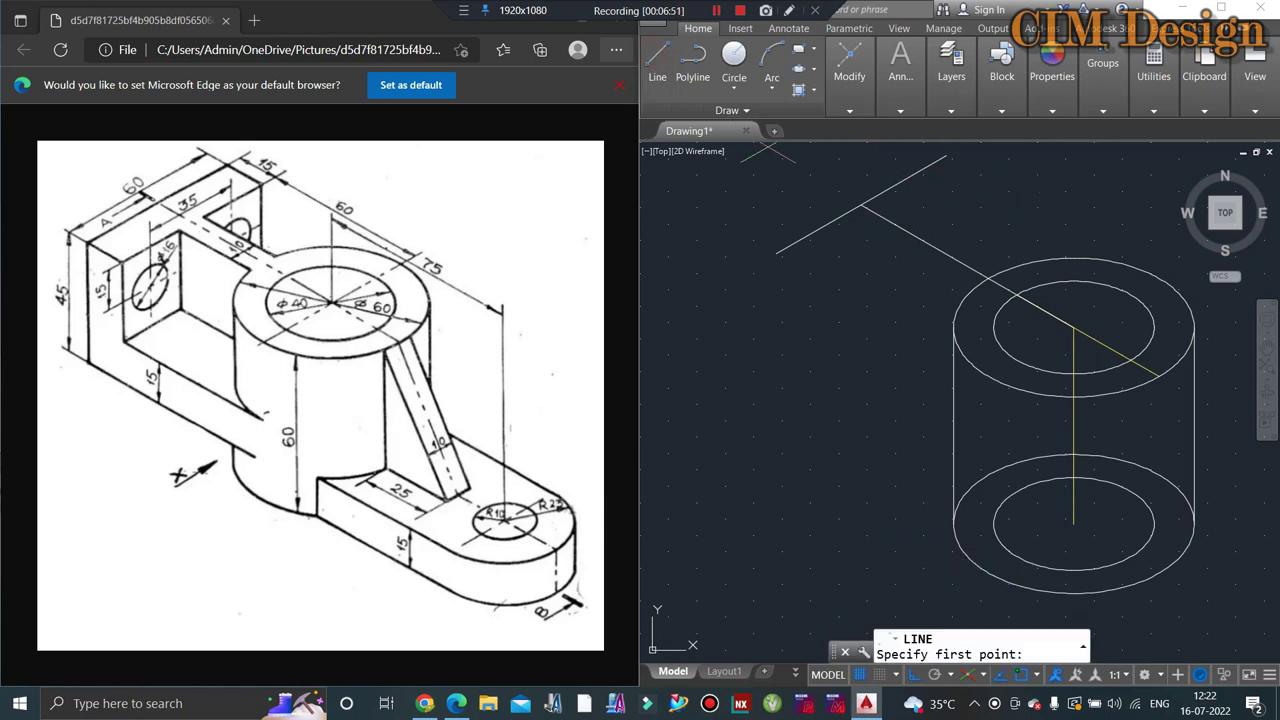
pyautogui.click(776, 254)
pyautogui.write('1')
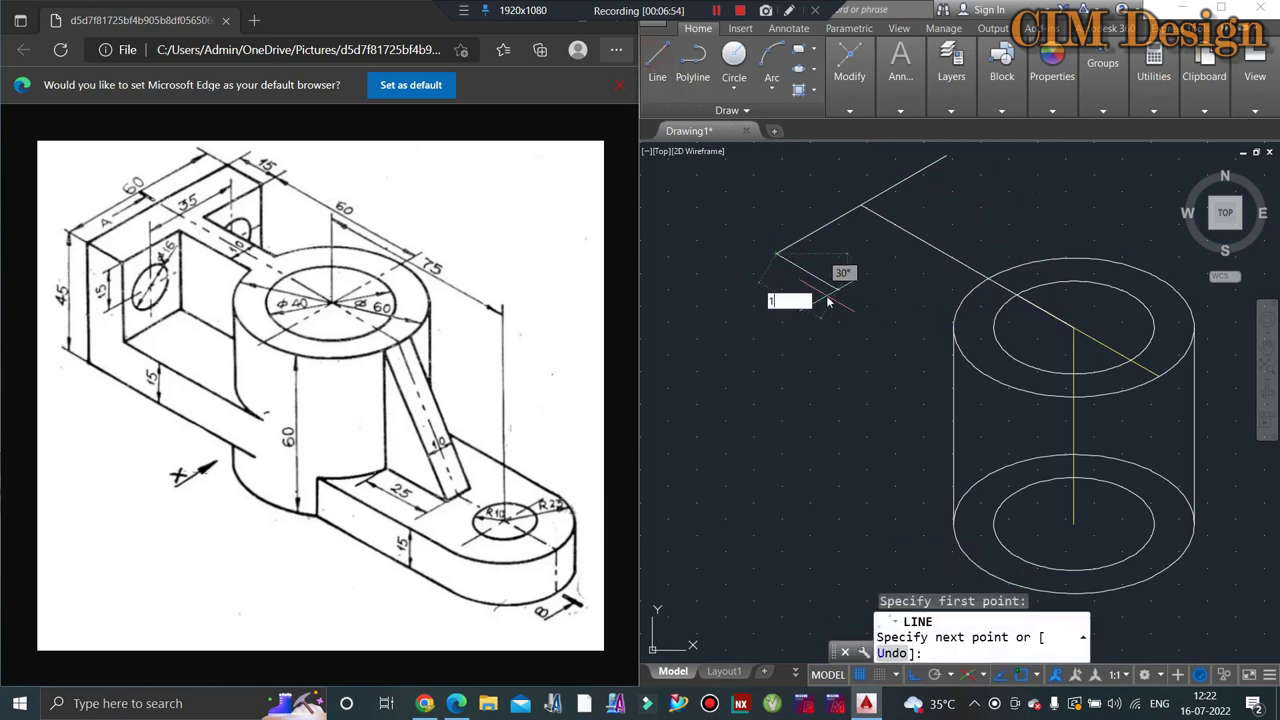
pyautogui.write('5')
pyautogui.press('Return')
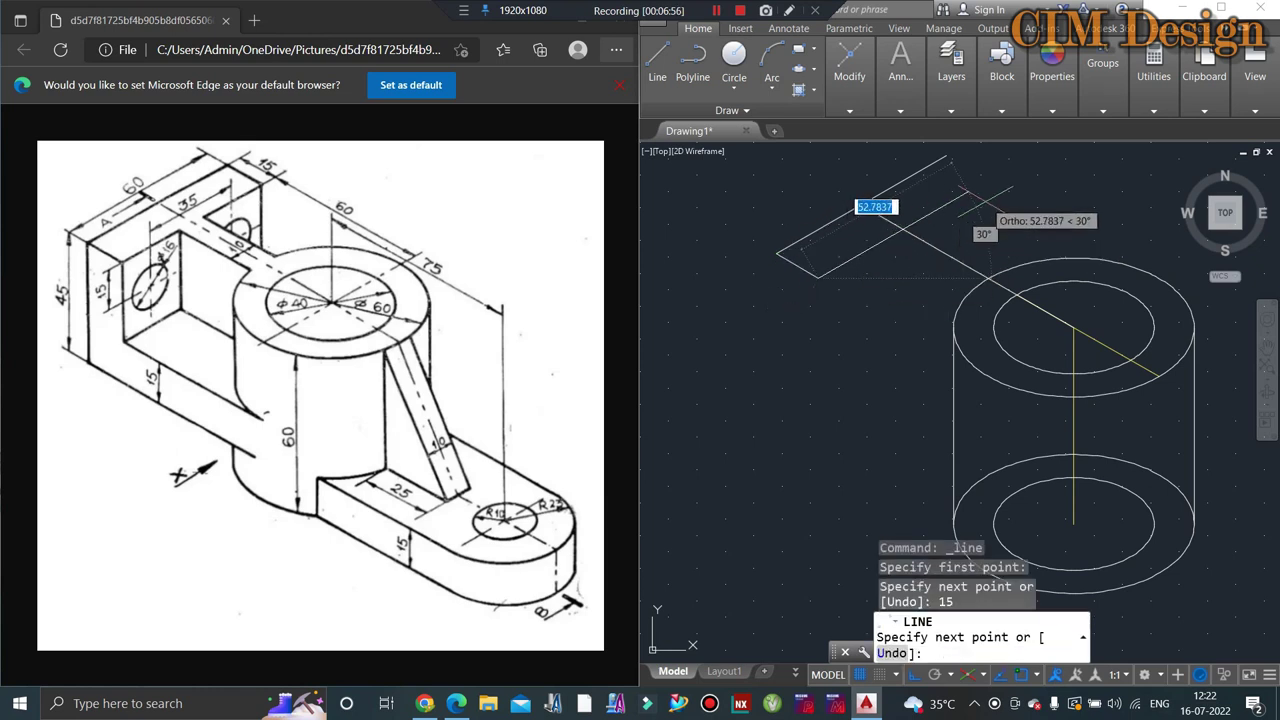
pyautogui.write('60')
pyautogui.press('Return')
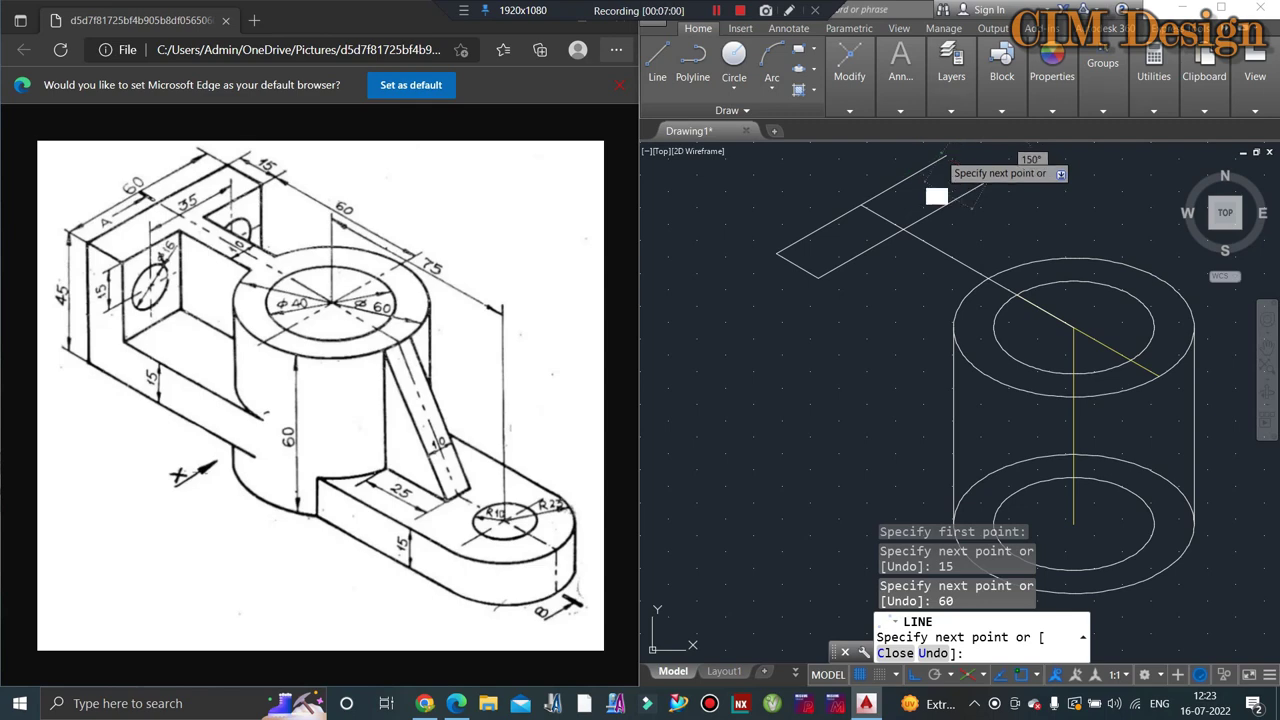
pyautogui.press('Escape')
pyautogui.scroll(-2, 1030, 191)
pyautogui.scroll(4, 988, 224)
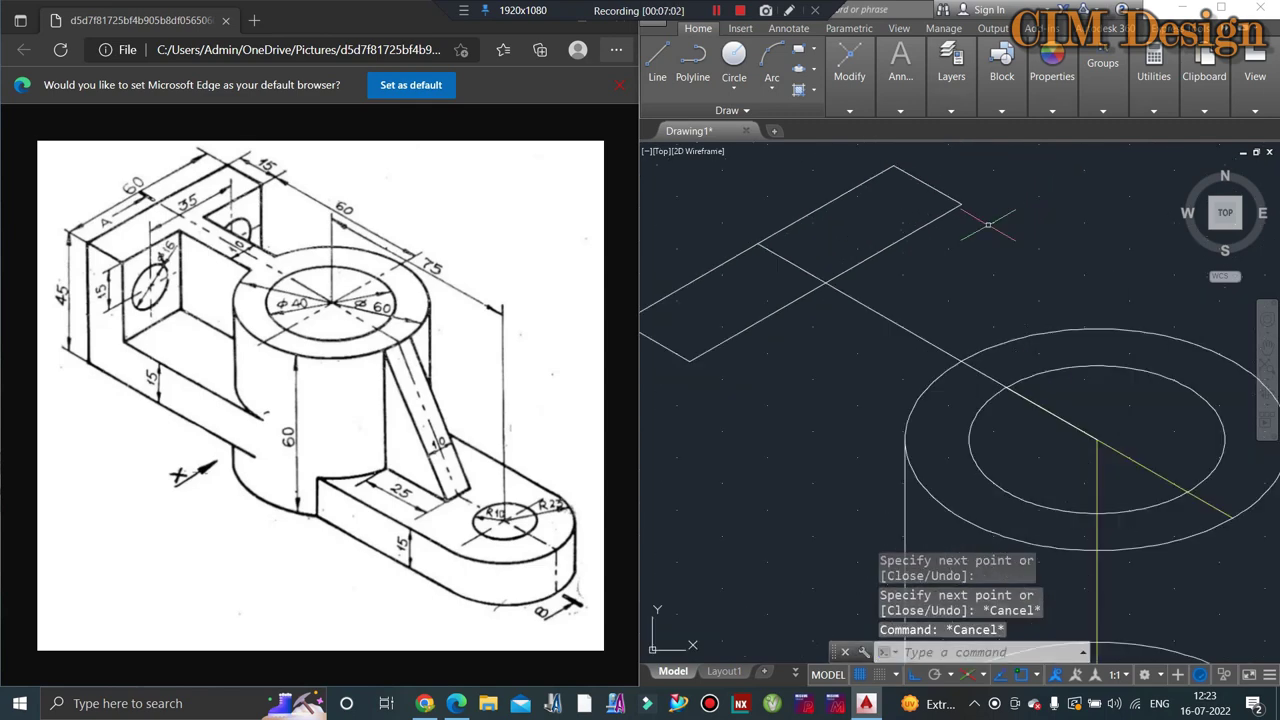
pyautogui.scroll(-2, 949, 270)
pyautogui.scroll(-2, 940, 288)
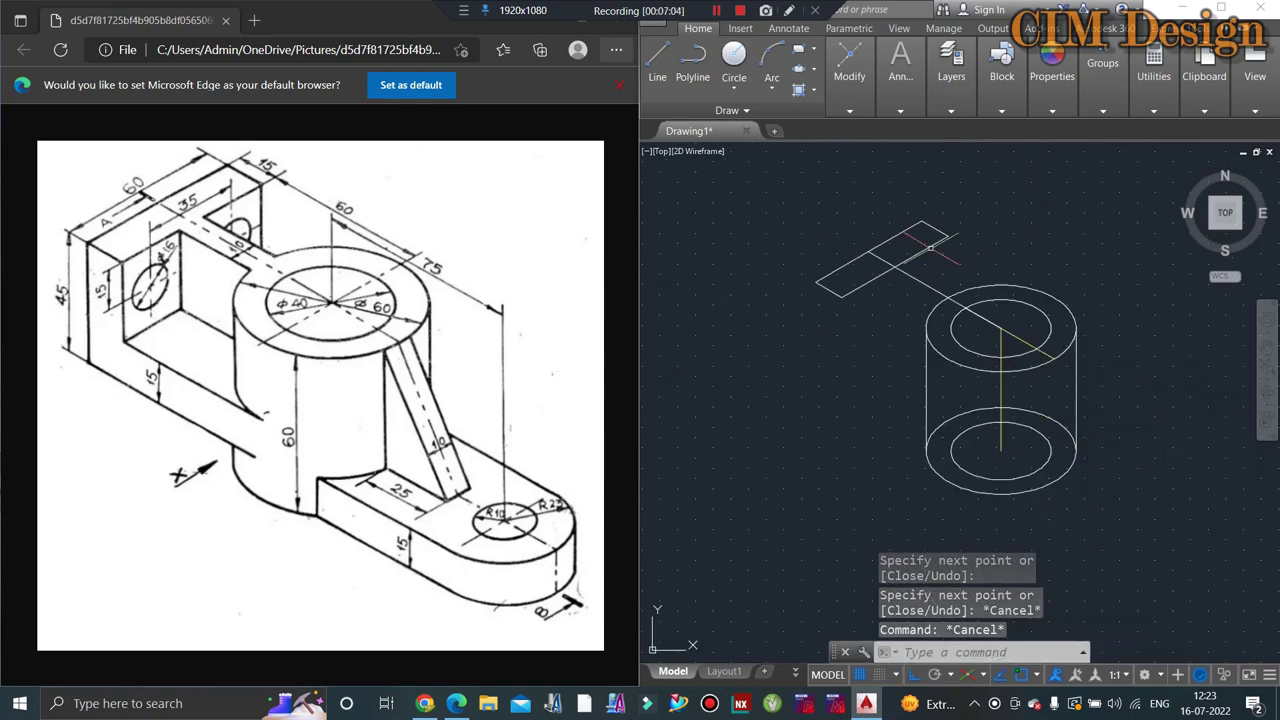
pyautogui.scroll(2, 940, 330)
pyautogui.press('space')
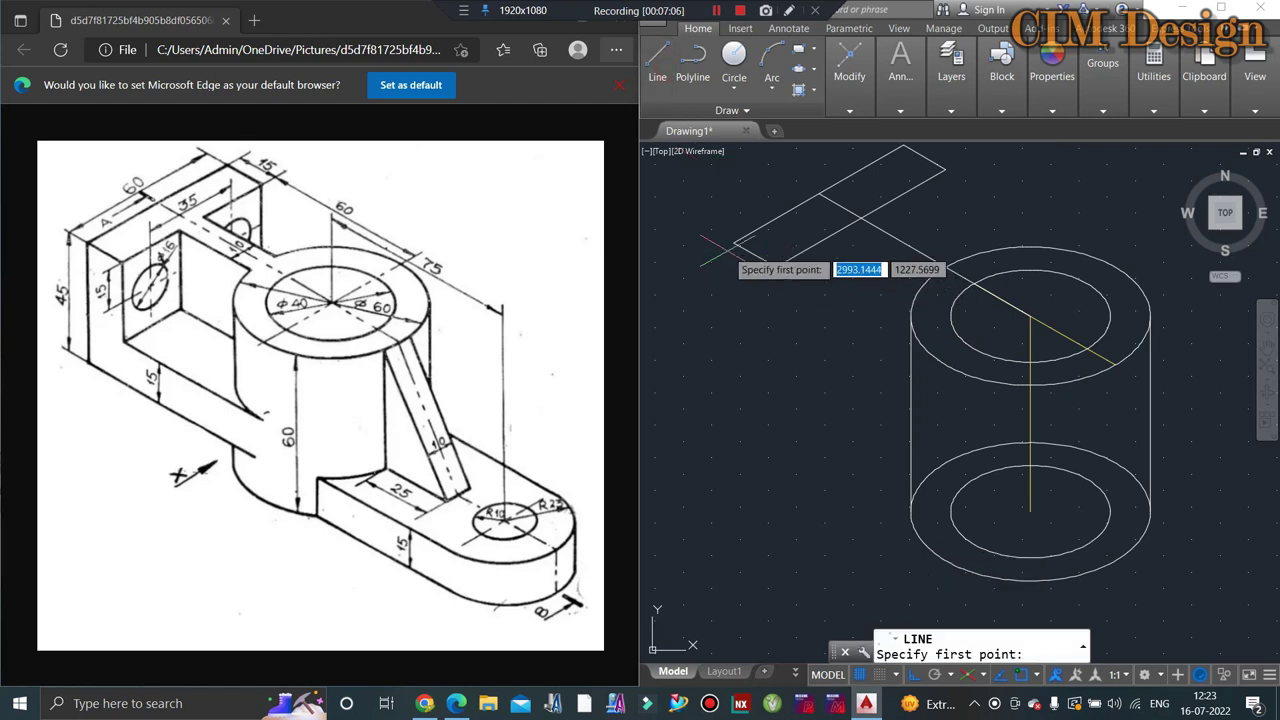
# Step: From the rectangle's corner, draw a 45-unit vertical edge (Isoplane Right) and 15-unit lower edge (Isoplane Left)
pyautogui.click(734, 242)
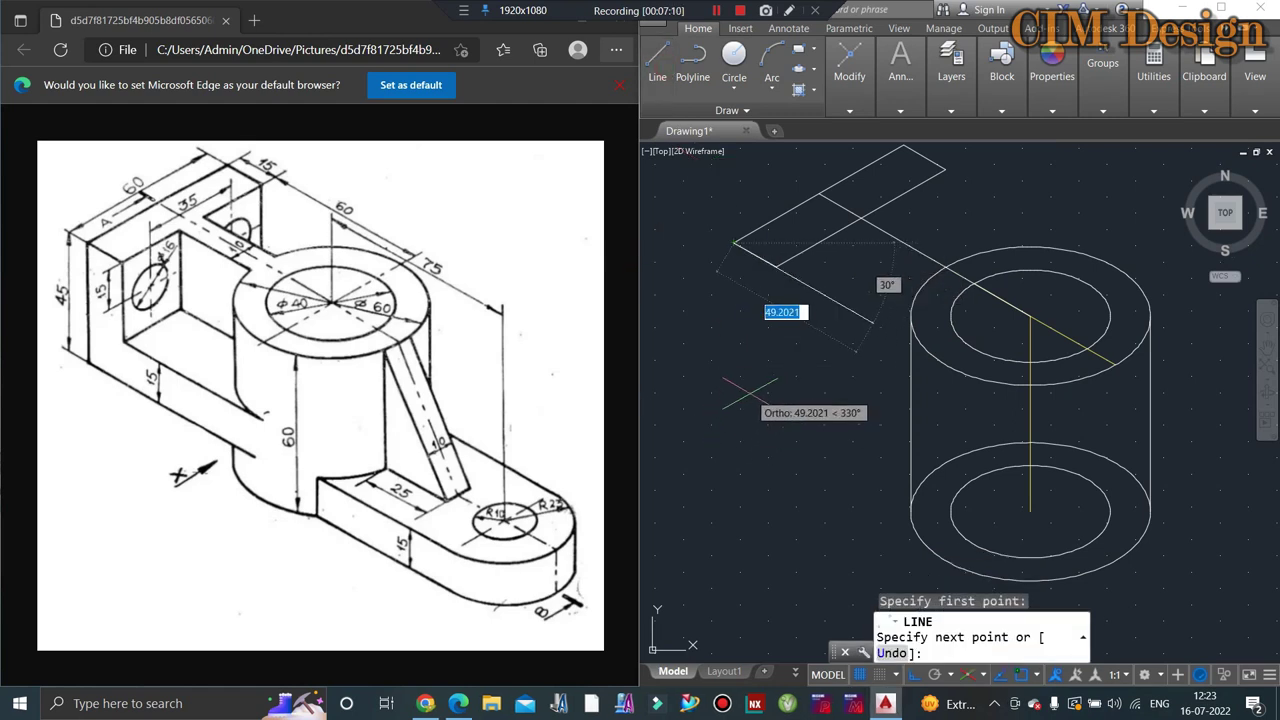
pyautogui.press('F5')
pyautogui.write('45')
pyautogui.press('Return')
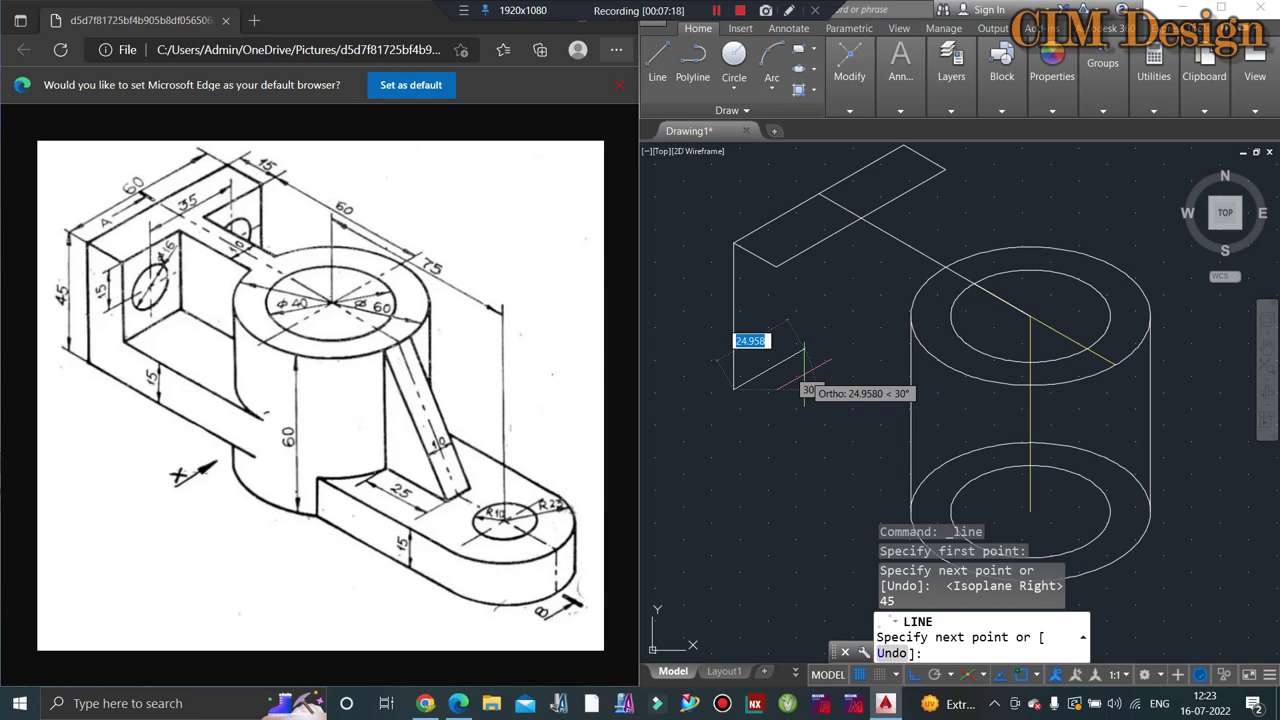
pyautogui.press('F5')
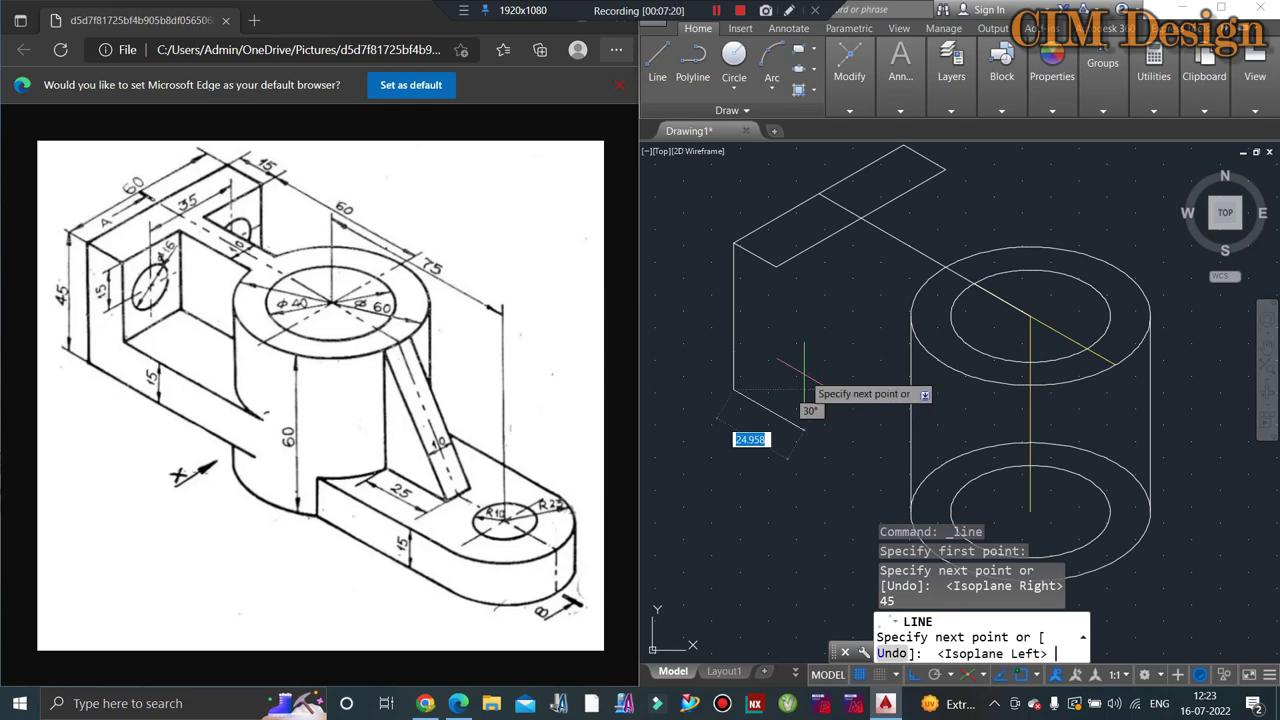
pyautogui.write('15')
pyautogui.press('Return')
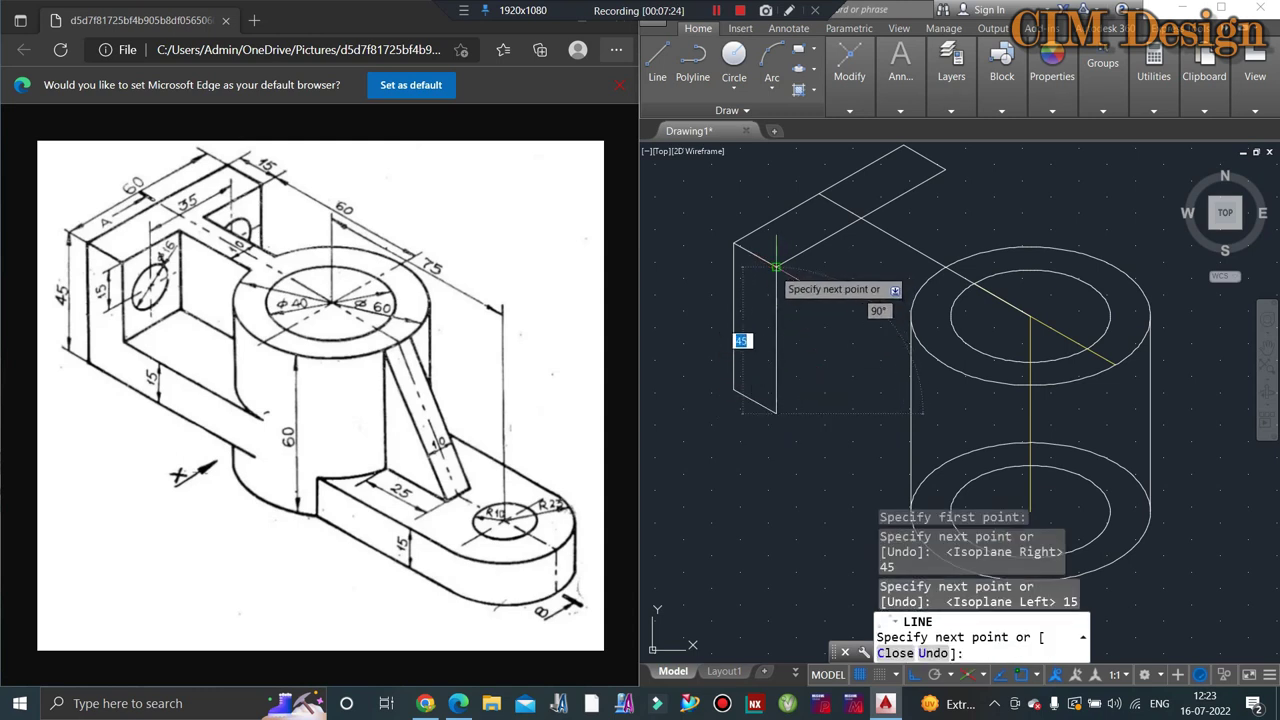
pyautogui.press('Escape')
pyautogui.press('Escape')
pyautogui.press('Escape')
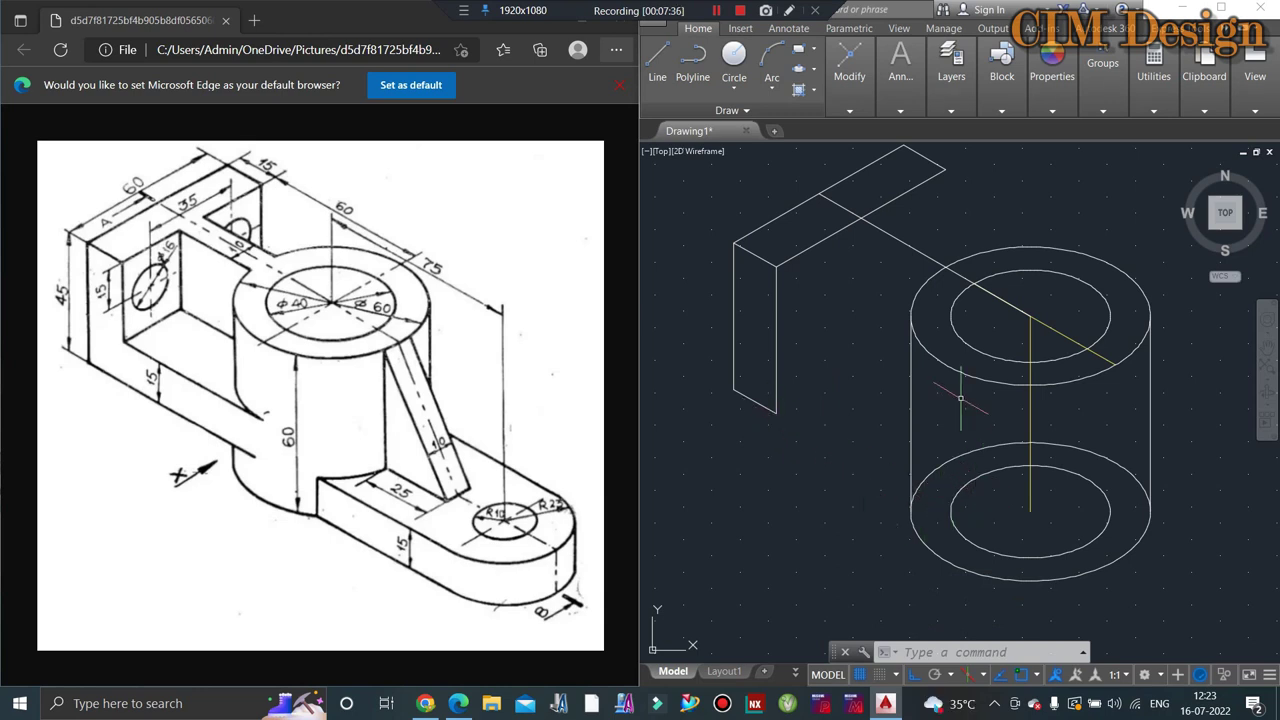
pyautogui.click(657, 60)
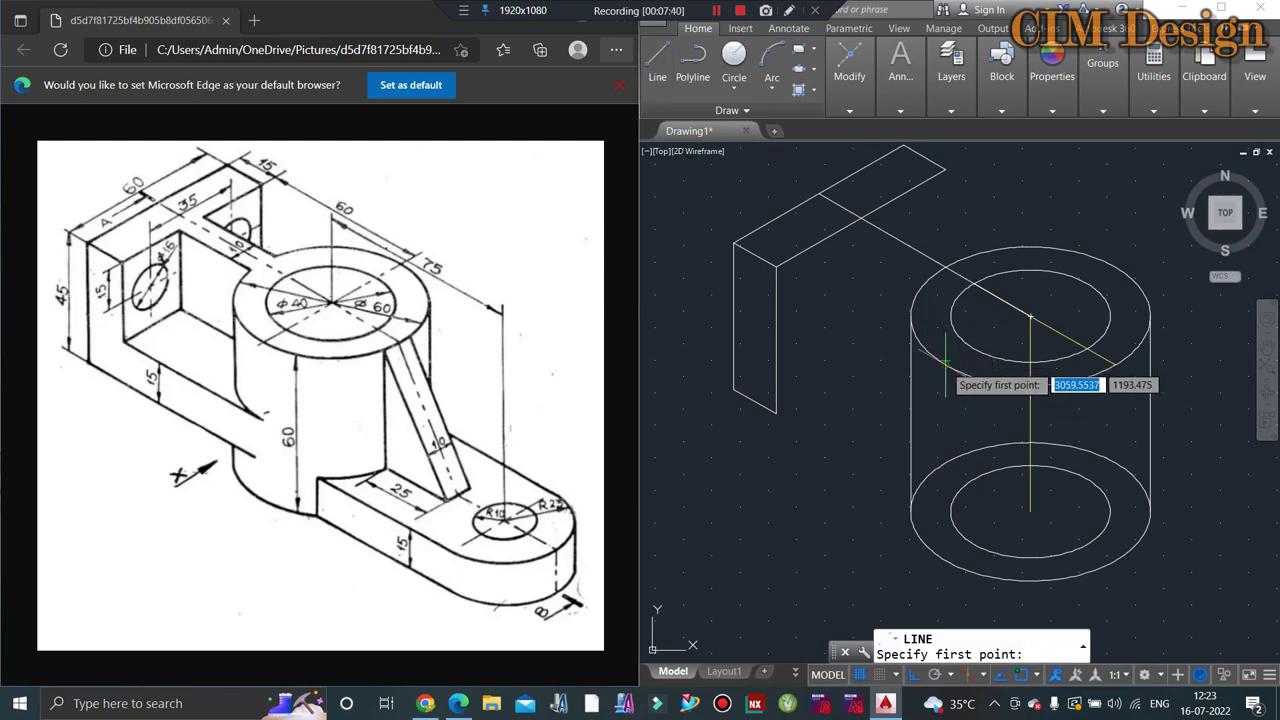
# Step: Draw a vertical line from the cylinder's left side down past its base
pyautogui.click(945, 368)
pyautogui.scroll(-2, 940, 420)
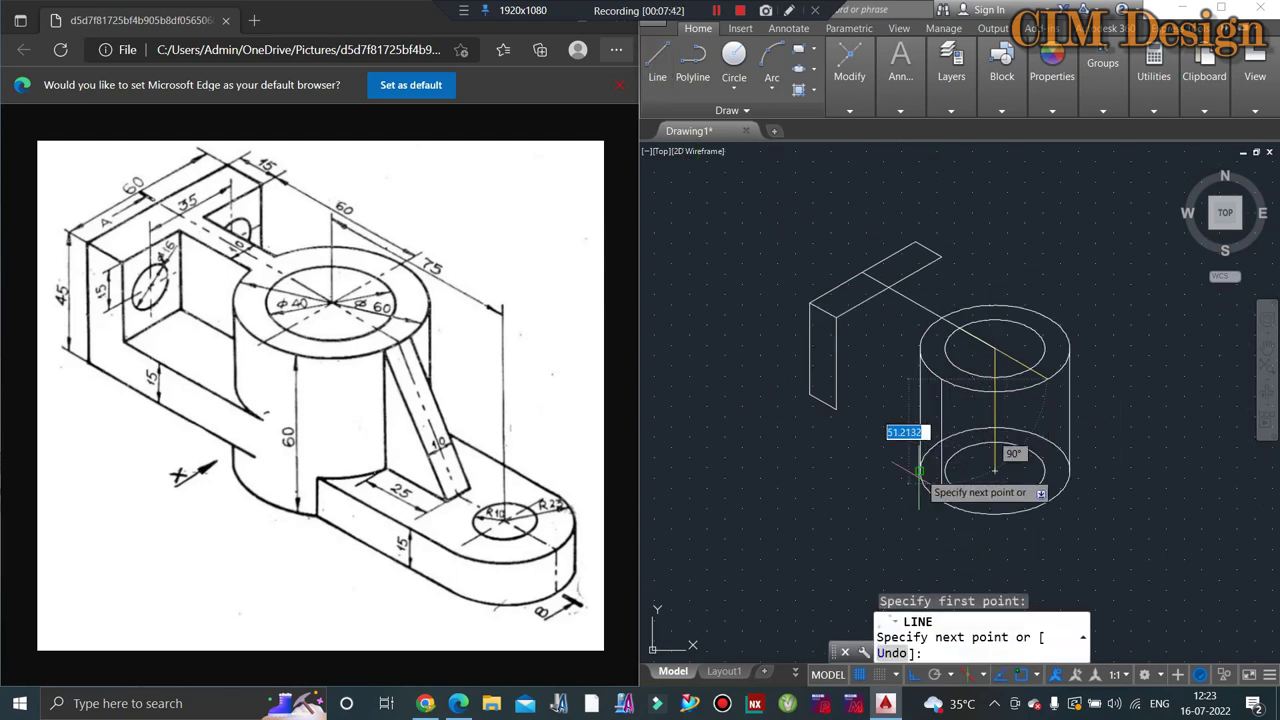
pyautogui.click(941, 550)
pyautogui.press('Escape')
pyautogui.press('Escape')
pyautogui.press('Escape')
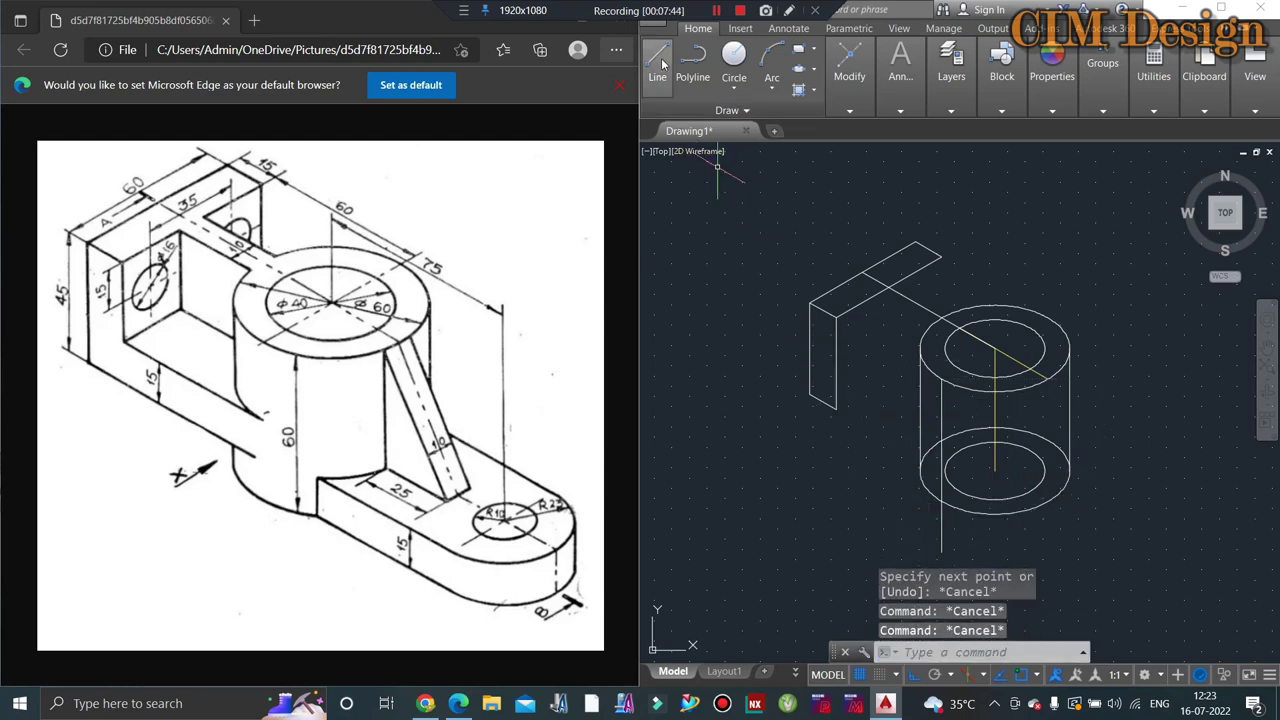
pyautogui.click(657, 60)
pyautogui.scroll(3, 830, 340)
pyautogui.scroll(-3, 840, 290)
pyautogui.scroll(2, 835, 330)
pyautogui.write('ex')
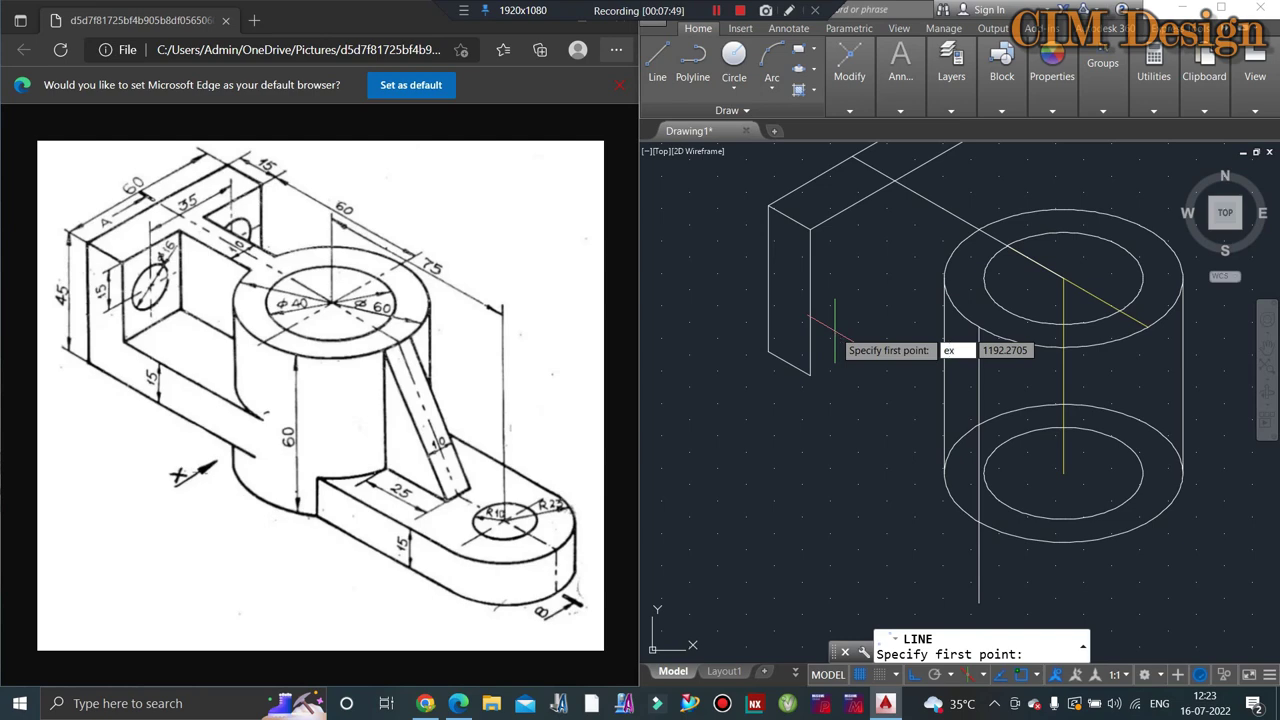
# Step: Try EXTEND with the block's lower edge as boundary, then cancel when it fails
pyautogui.press('Return')
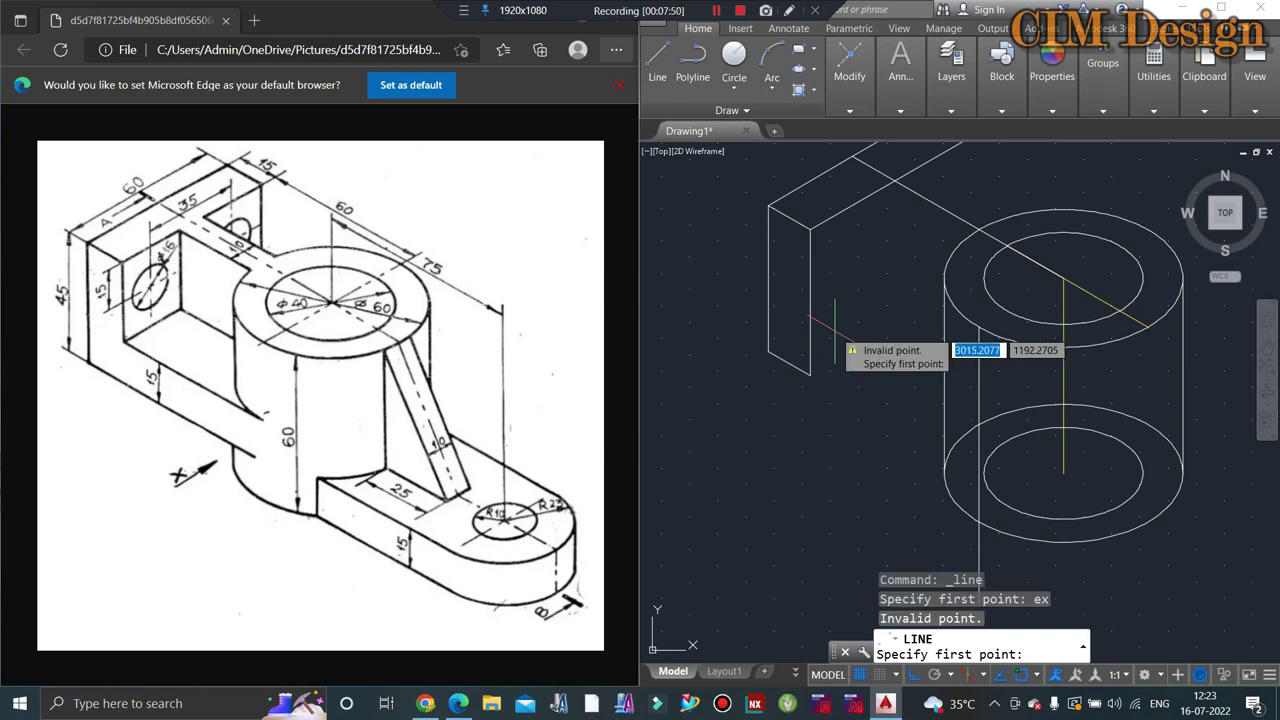
pyautogui.click(835, 335)
pyautogui.scroll(-2, 850, 335)
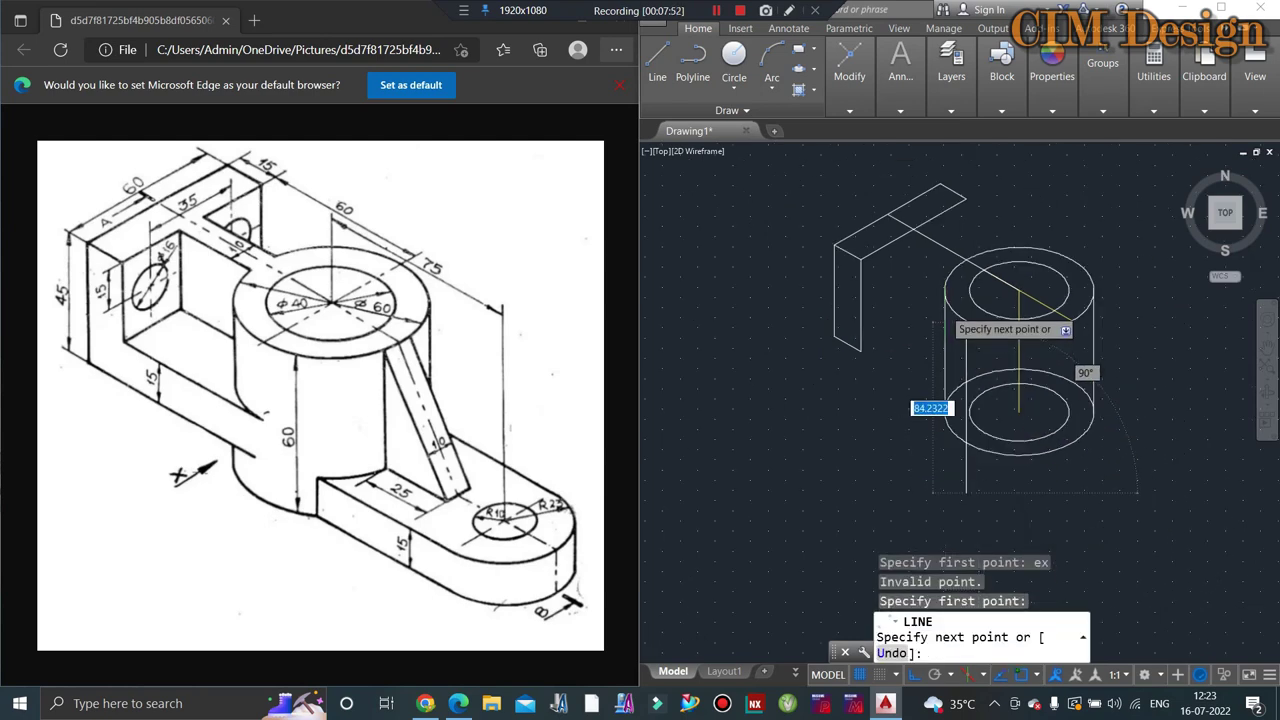
pyautogui.scroll(-2, 880, 335)
pyautogui.press('Escape')
pyautogui.scroll(1, 926, 336)
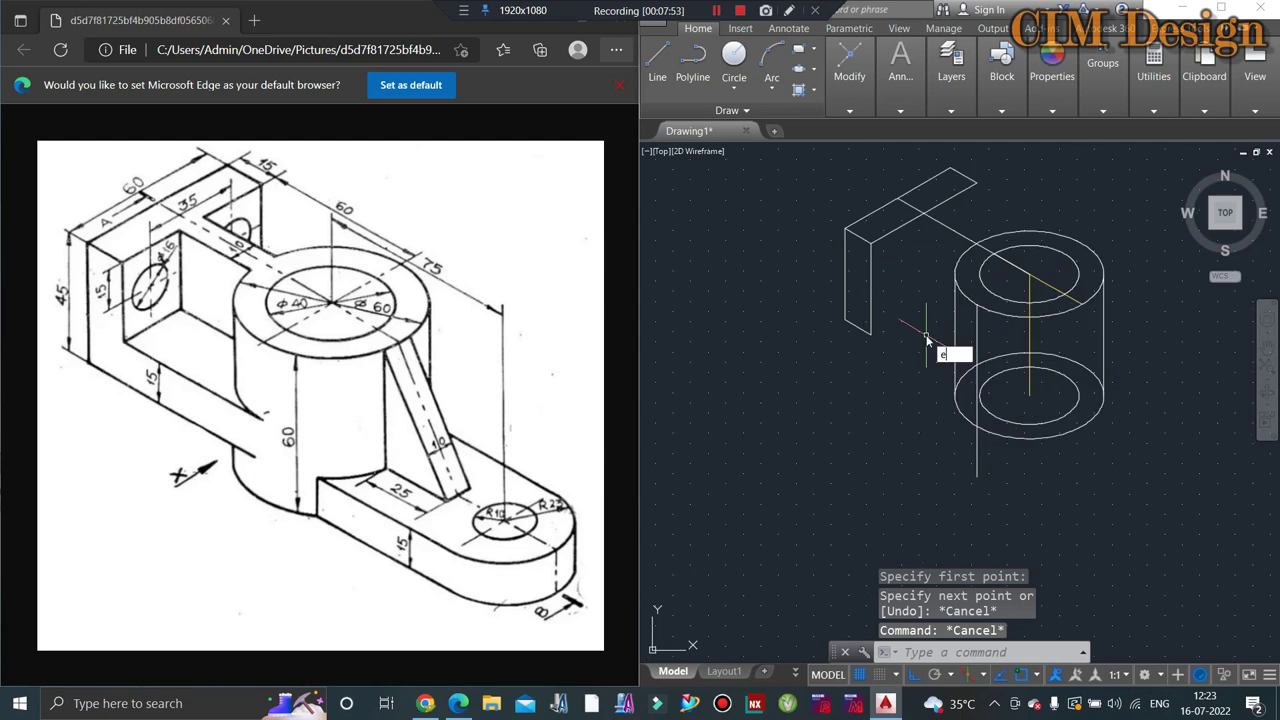
pyautogui.write('x')
pyautogui.press('Return')
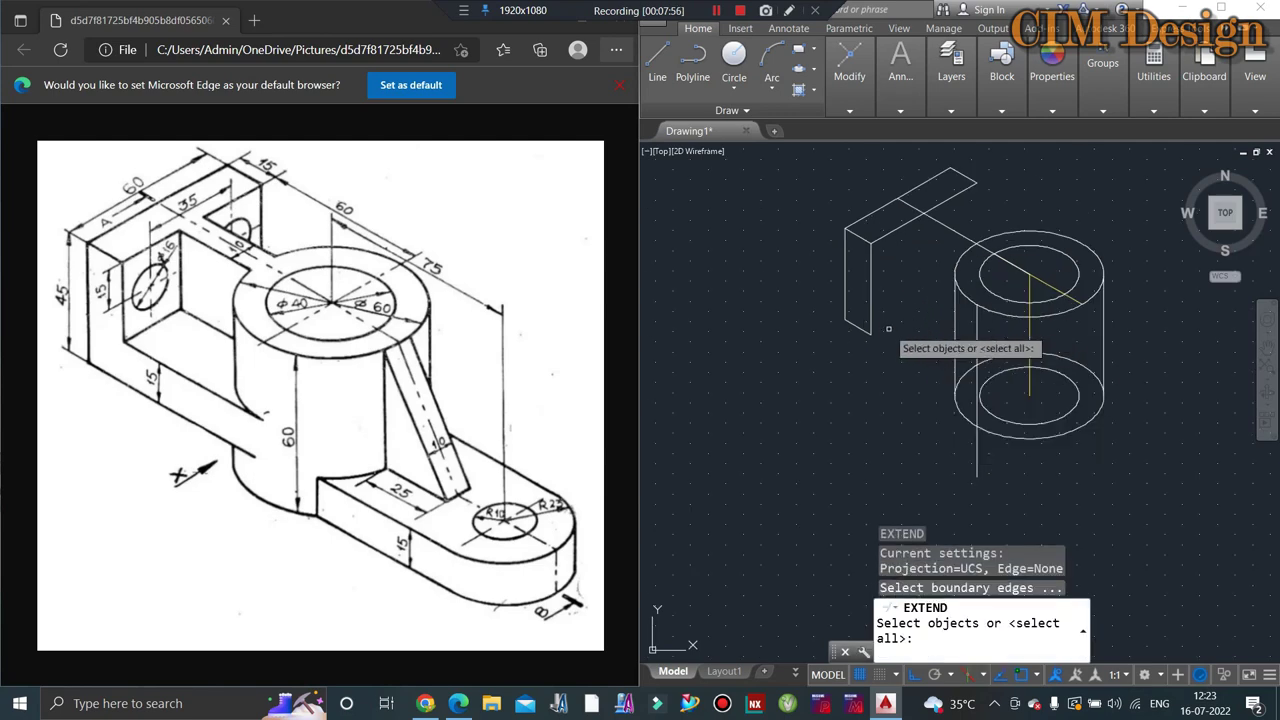
pyautogui.click(866, 330)
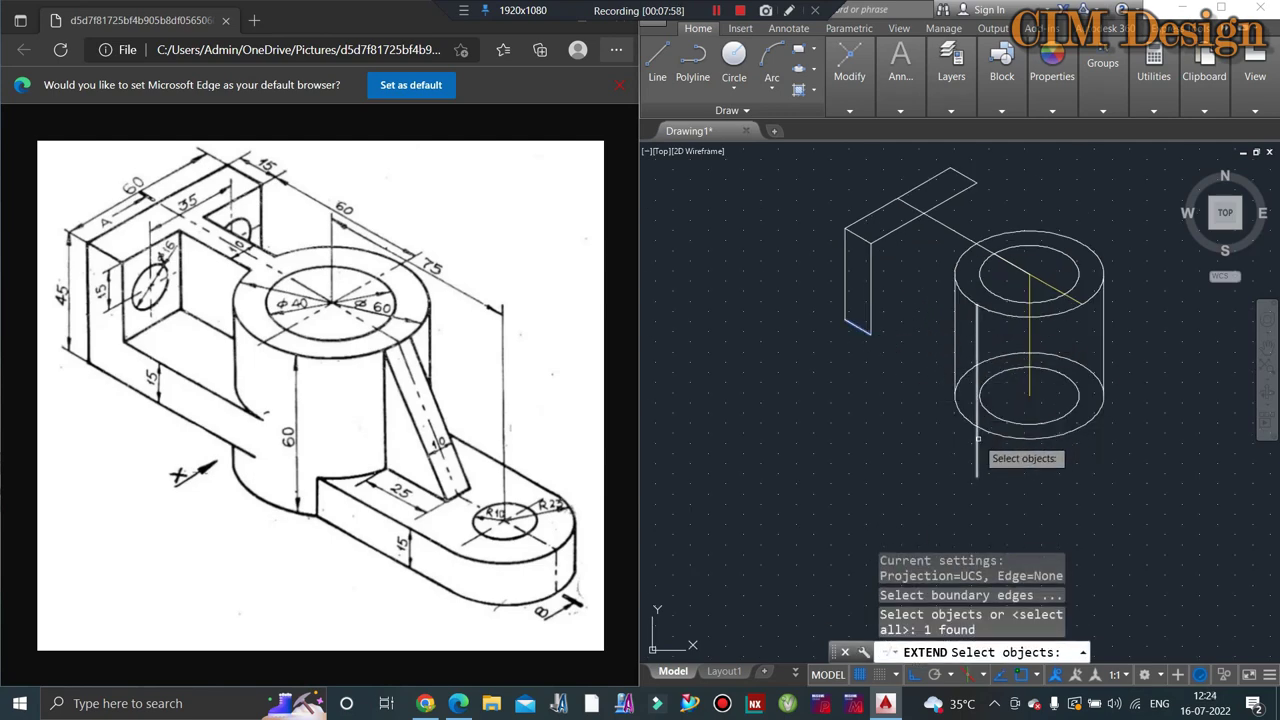
pyautogui.press('Return')
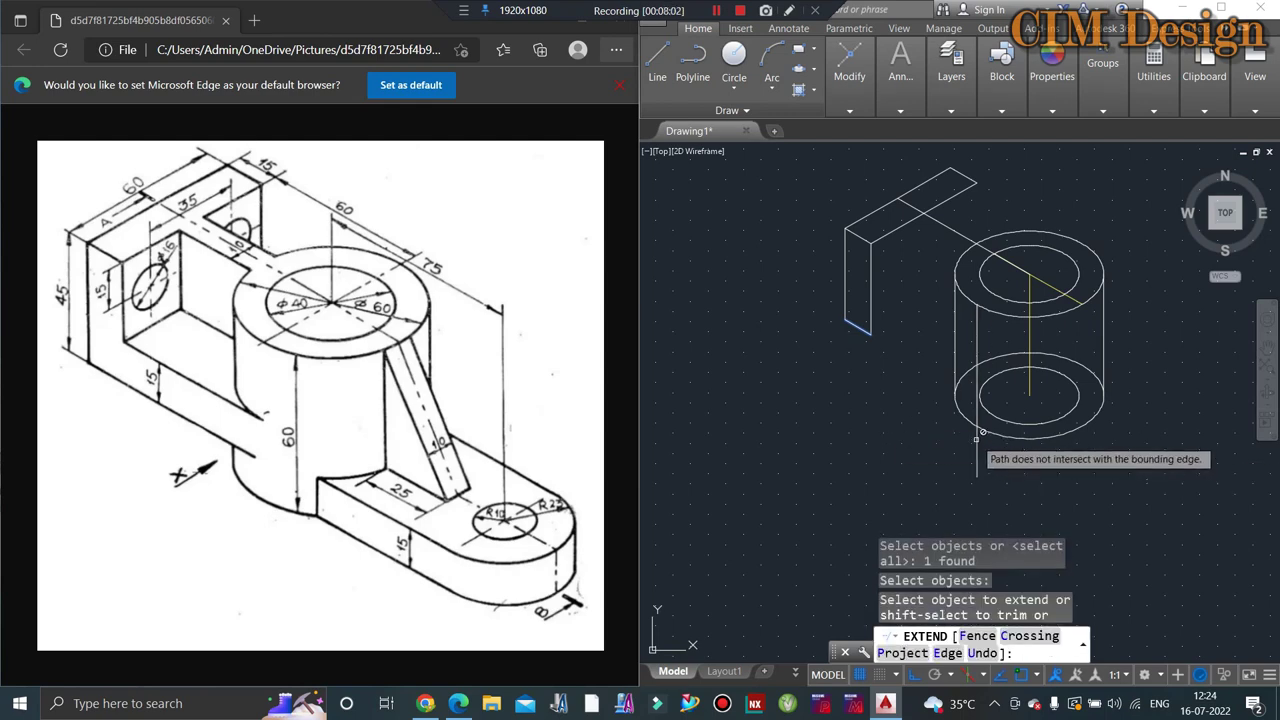
pyautogui.press('Escape')
pyautogui.press('Escape')
pyautogui.press('Escape')
pyautogui.scroll(2, 840, 280)
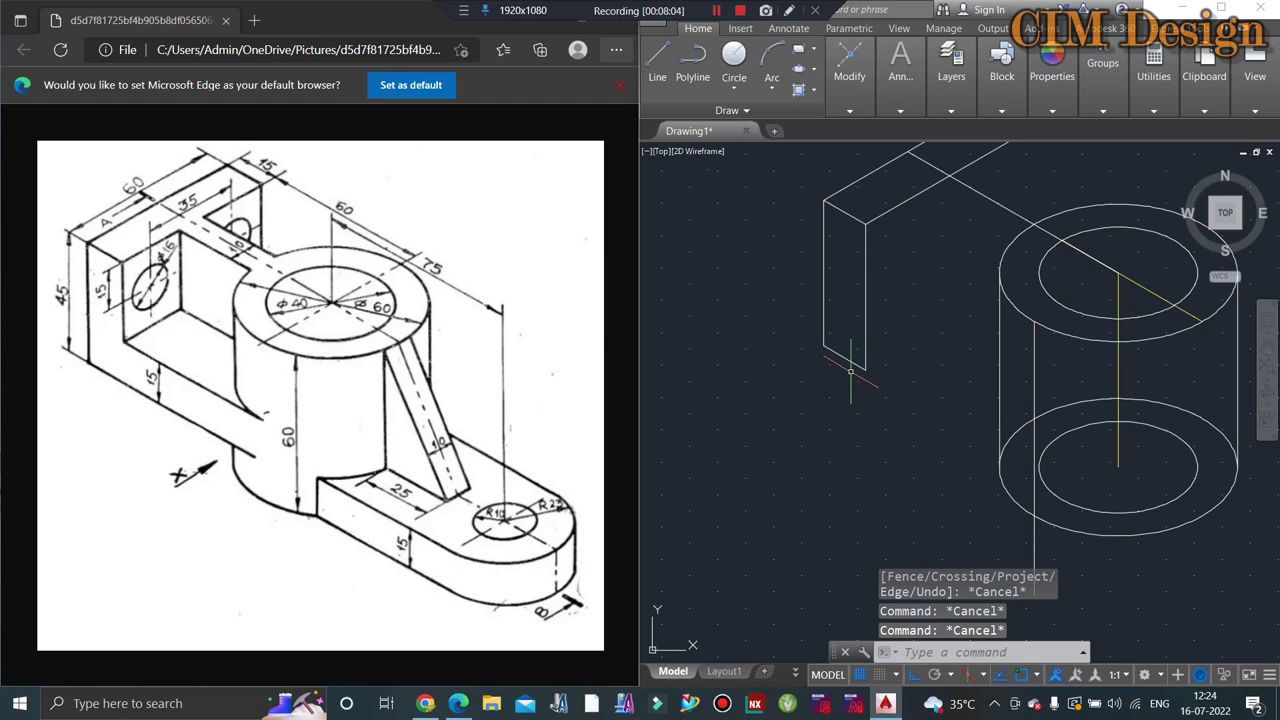
# Step: Delete the short bottom edge and draw a 30° line from the vertical edge past the cylinder
pyautogui.click(845, 358)
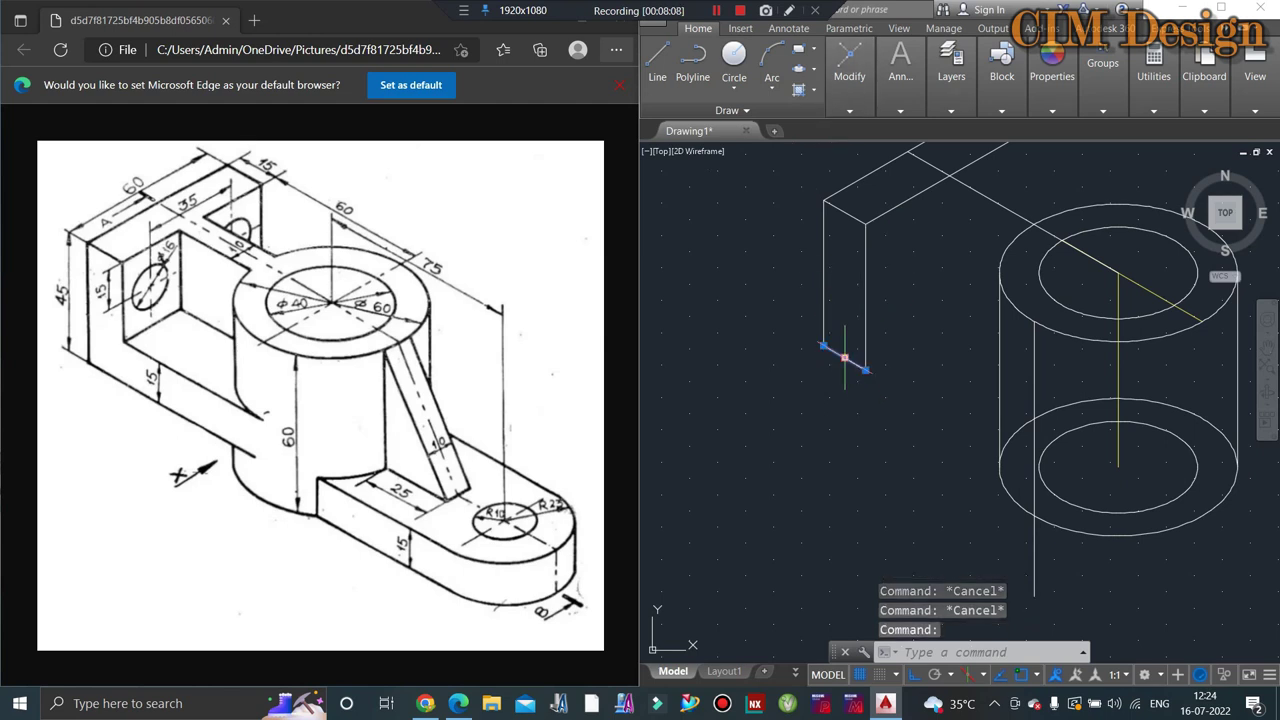
pyautogui.press('Delete')
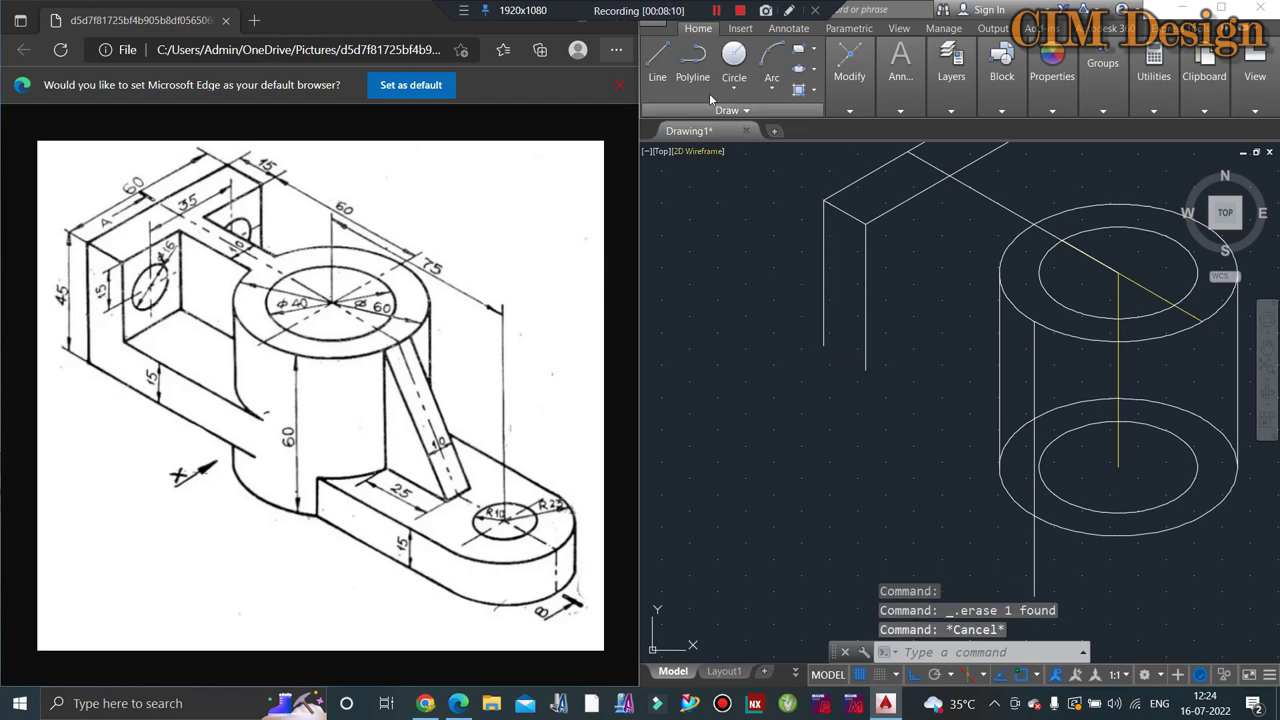
pyautogui.click(656, 62)
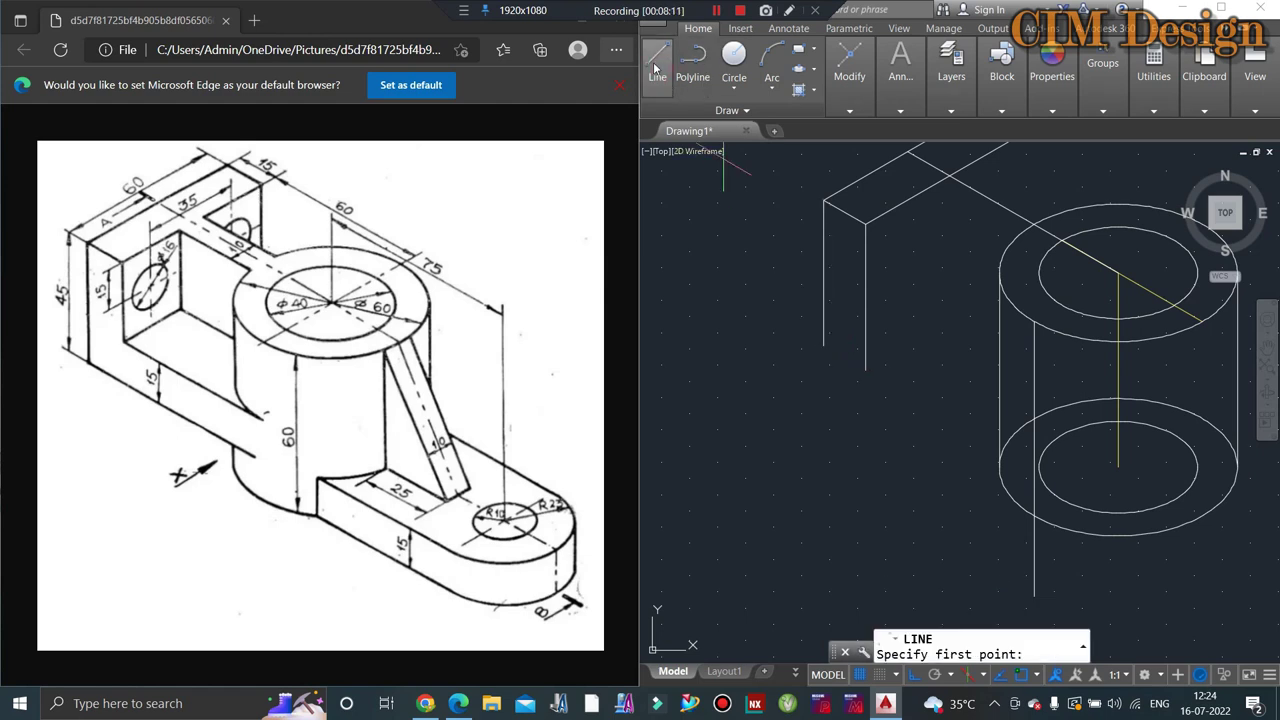
pyautogui.click(823, 345)
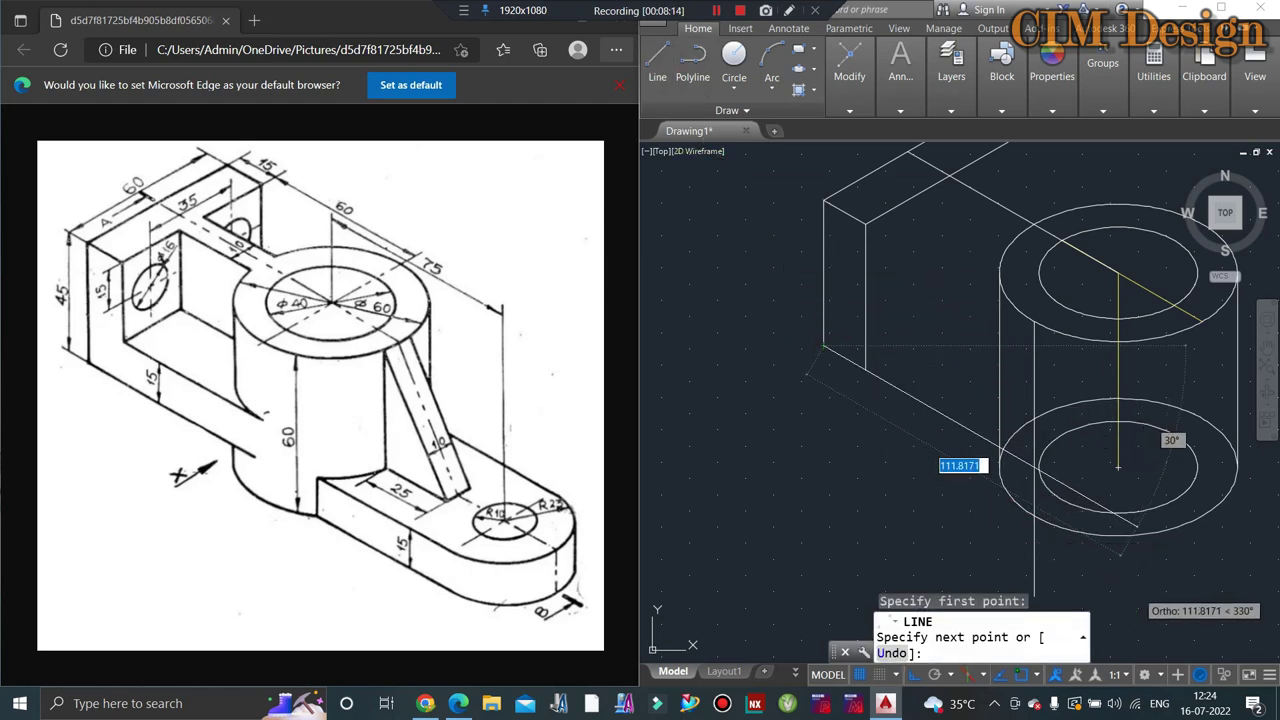
pyautogui.click(1062, 580)
pyautogui.press('Escape')
pyautogui.press('Escape')
pyautogui.press('Escape')
pyautogui.write('TR')
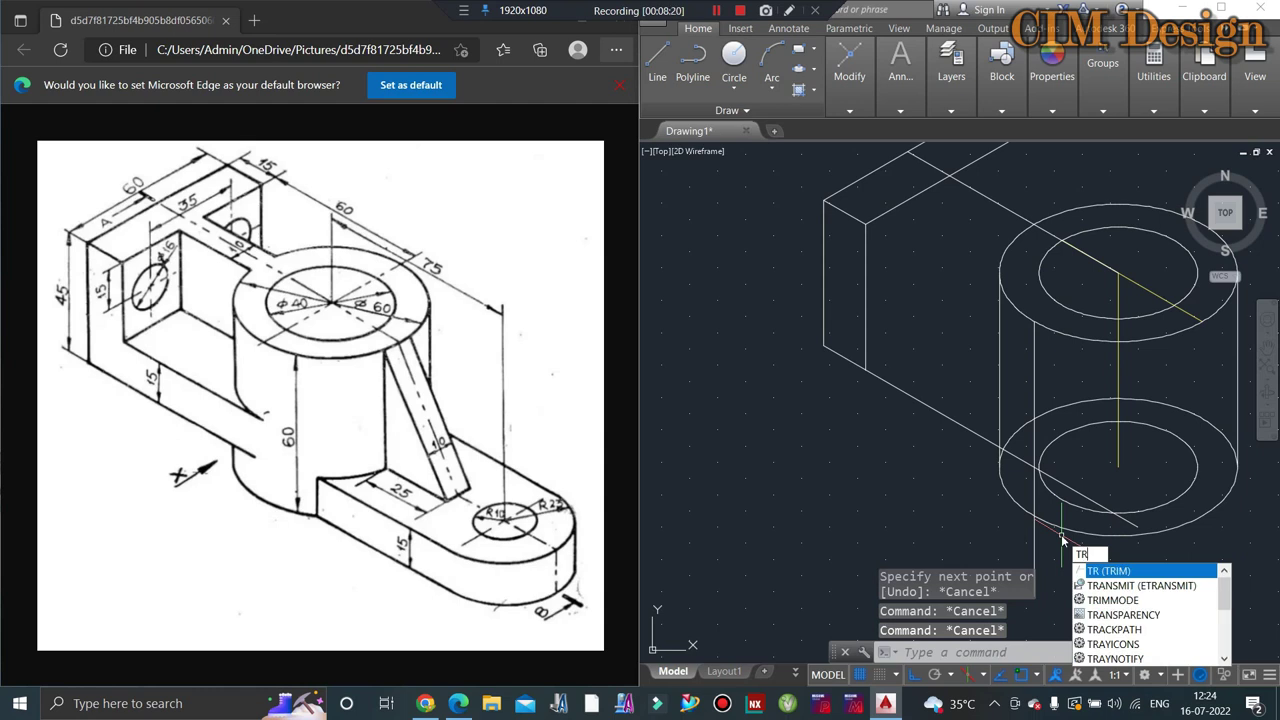
# Step: Trim the diagonal line's overshoot back at the cylinder
pyautogui.press('Return')
pyautogui.press('Return')
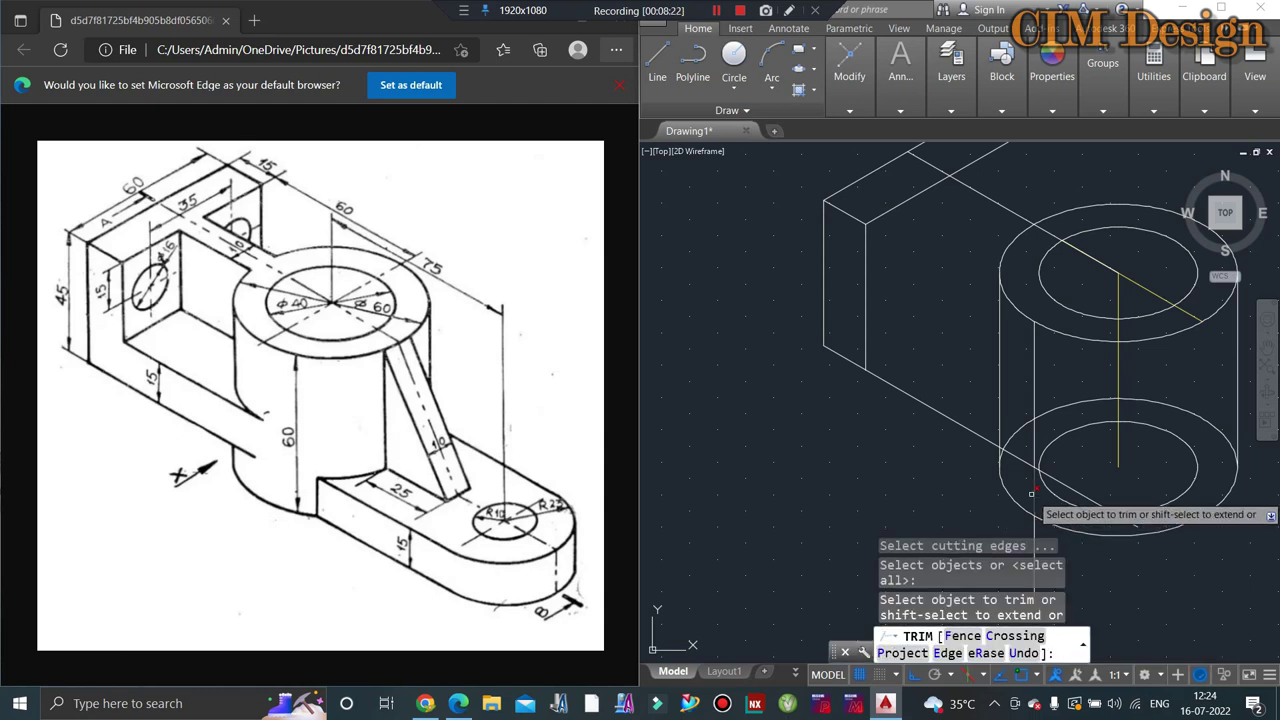
pyautogui.click(1044, 500)
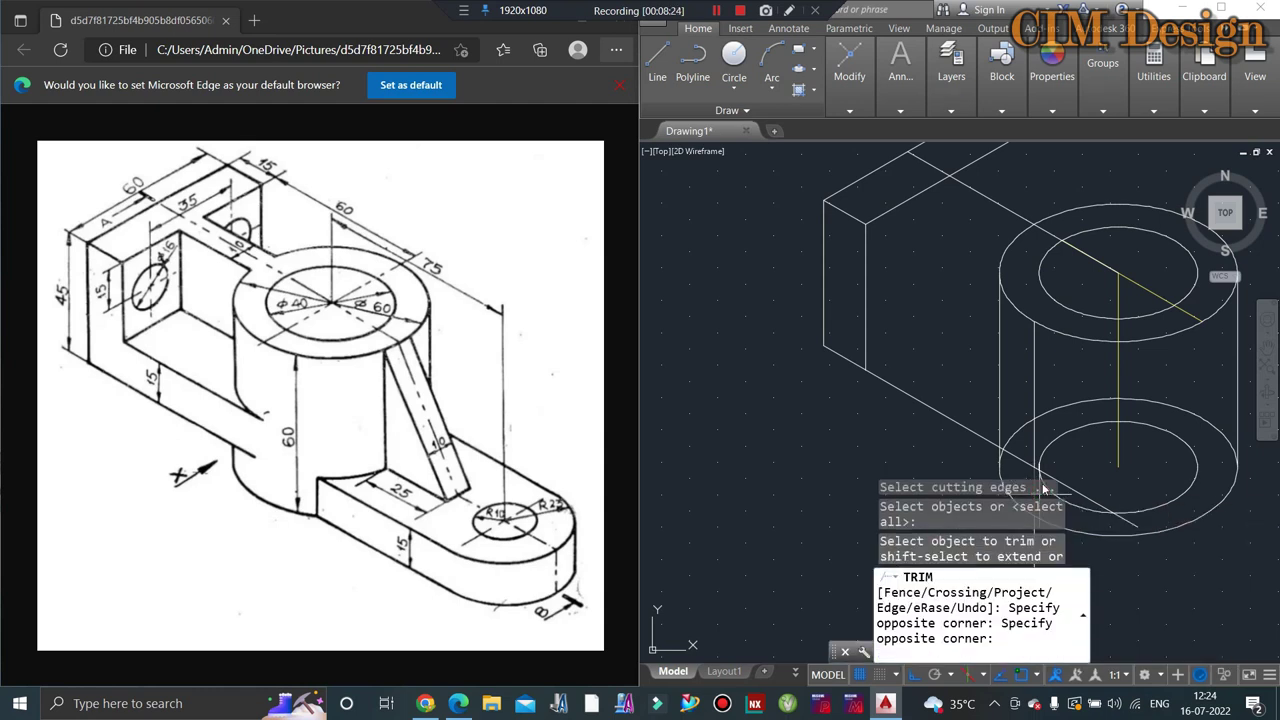
pyautogui.scroll(2, 1050, 478)
pyautogui.scroll(2, 1006, 466)
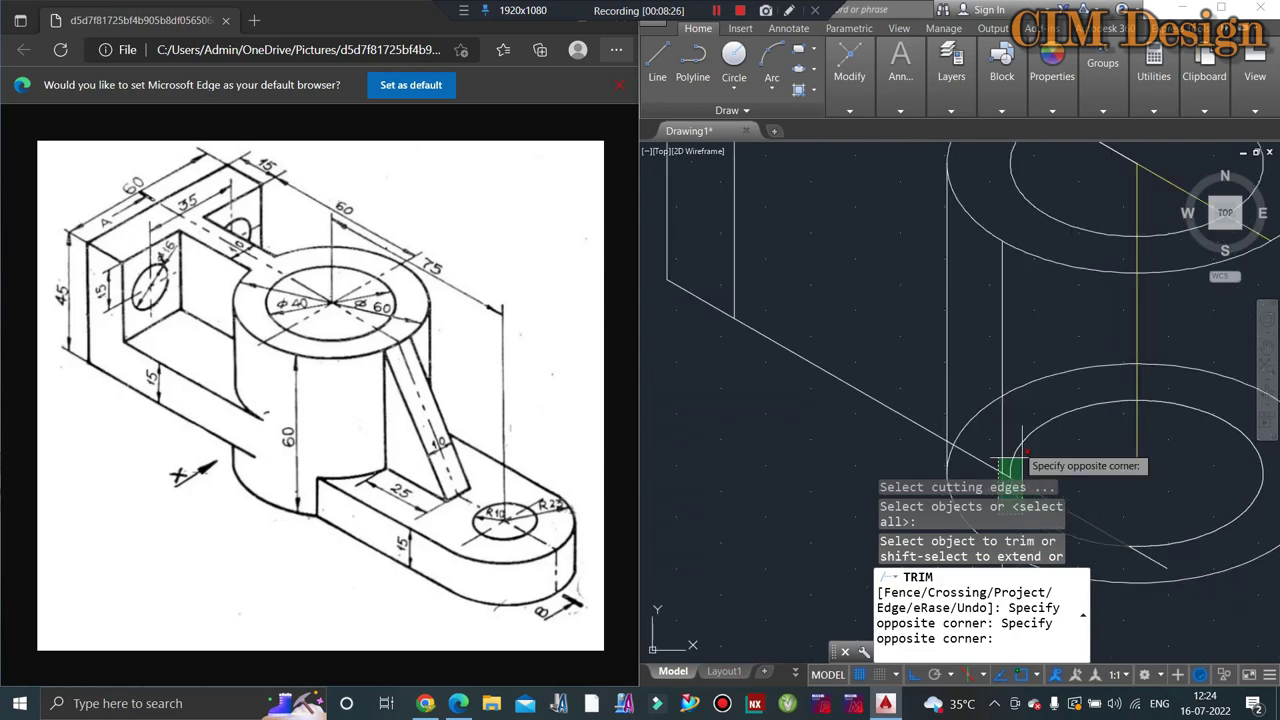
pyautogui.scroll(-5, 1018, 440)
pyautogui.scroll(5, 1010, 300)
pyautogui.scroll(-3, 1007, 254)
pyautogui.scroll(2, 905, 268)
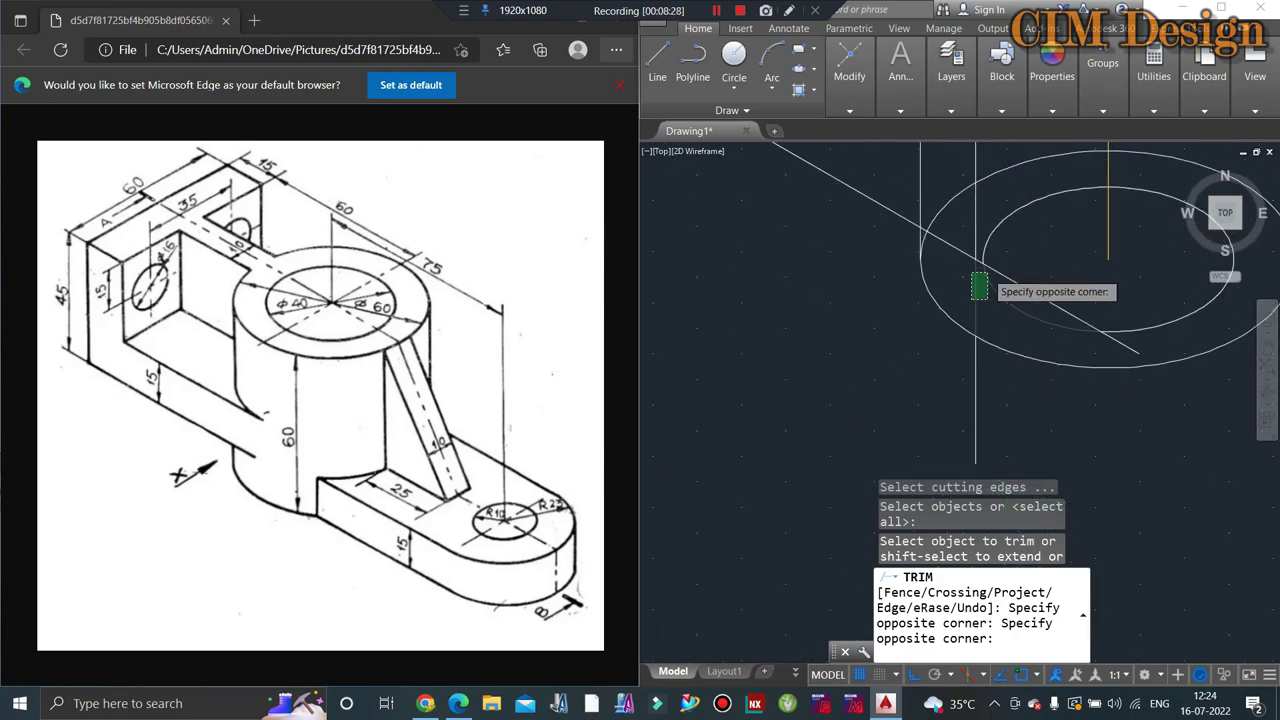
pyautogui.scroll(2, 985, 277)
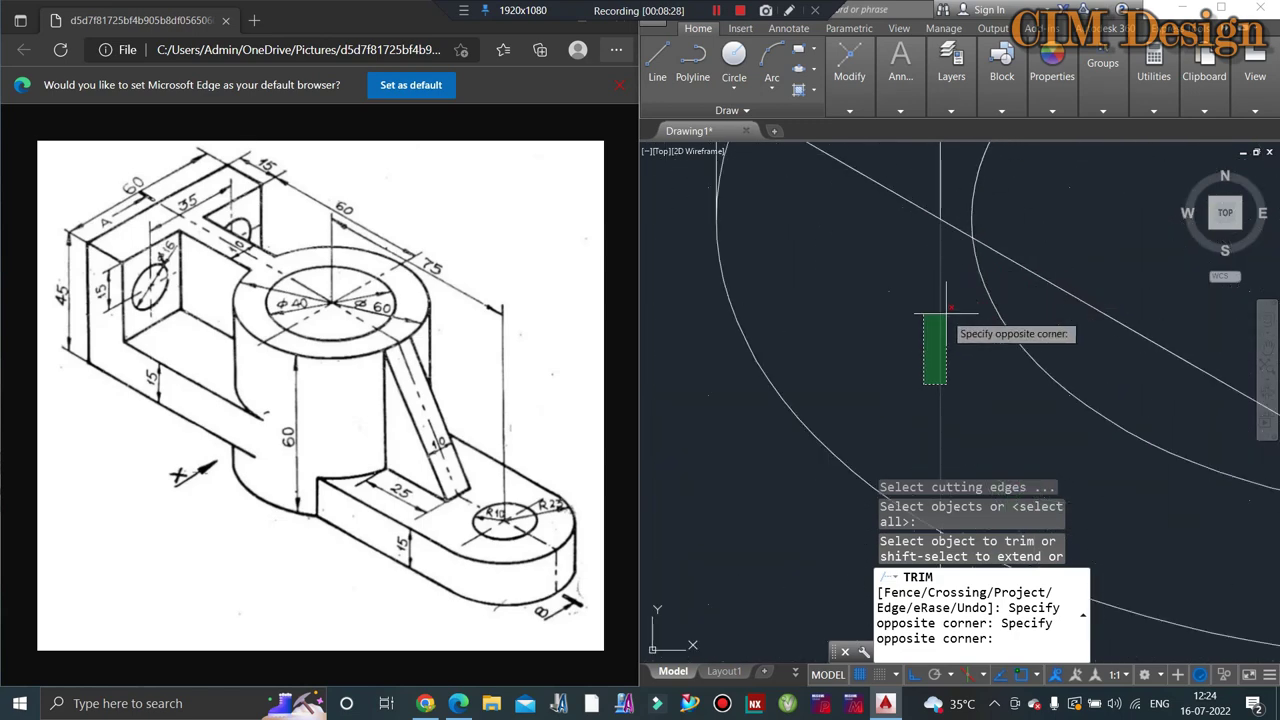
pyautogui.click(1020, 263)
pyautogui.scroll(-2, 958, 226)
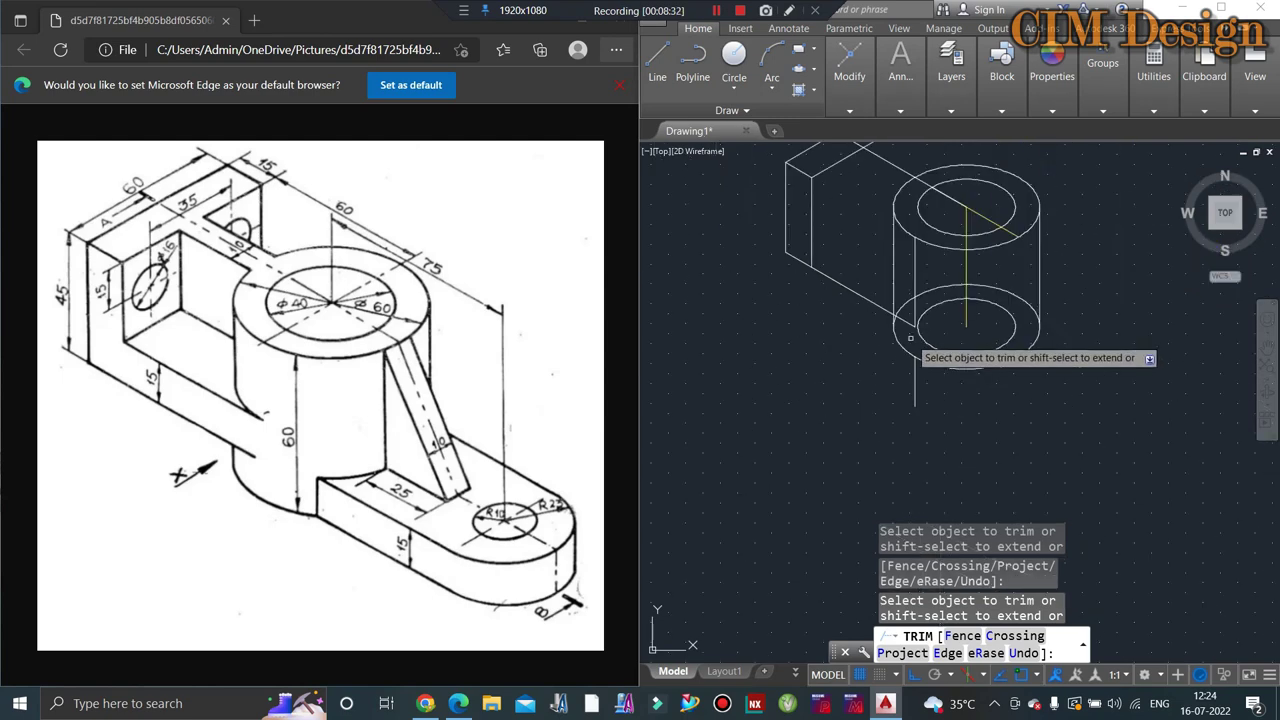
pyautogui.scroll(1, 915, 330)
pyautogui.scroll(-1, 928, 284)
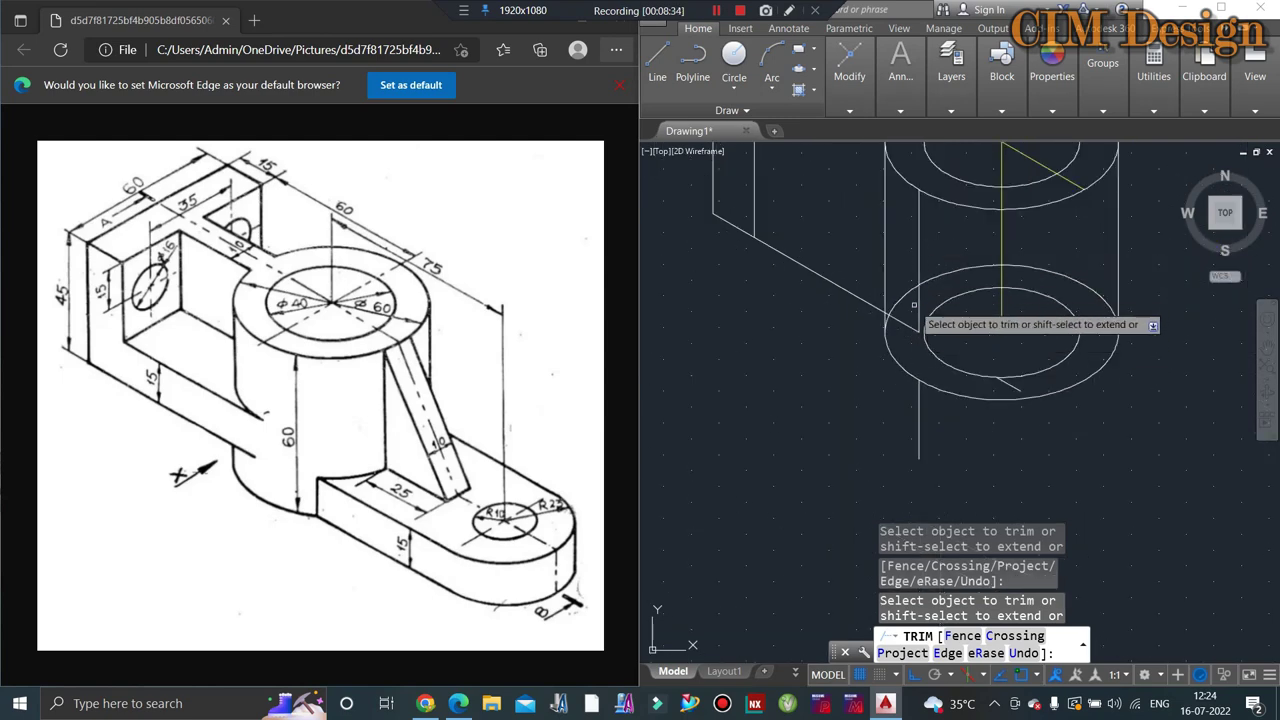
pyautogui.press('Escape')
pyautogui.scroll(-2, 871, 349)
pyautogui.scroll(2, 842, 331)
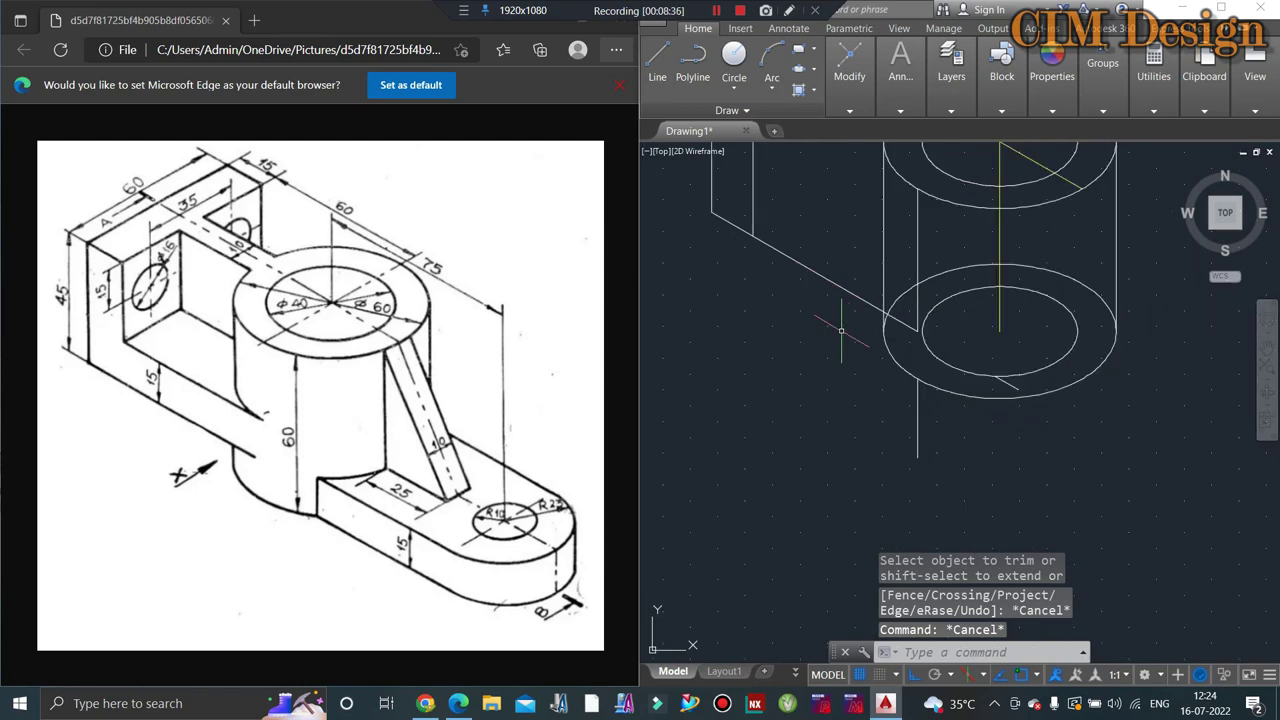
pyautogui.scroll(-3, 900, 465)
pyautogui.scroll(2, 787, 413)
pyautogui.scroll(3, 787, 413)
# Step: Cancel the stray selection window and begin a new line
pyautogui.press('Escape')
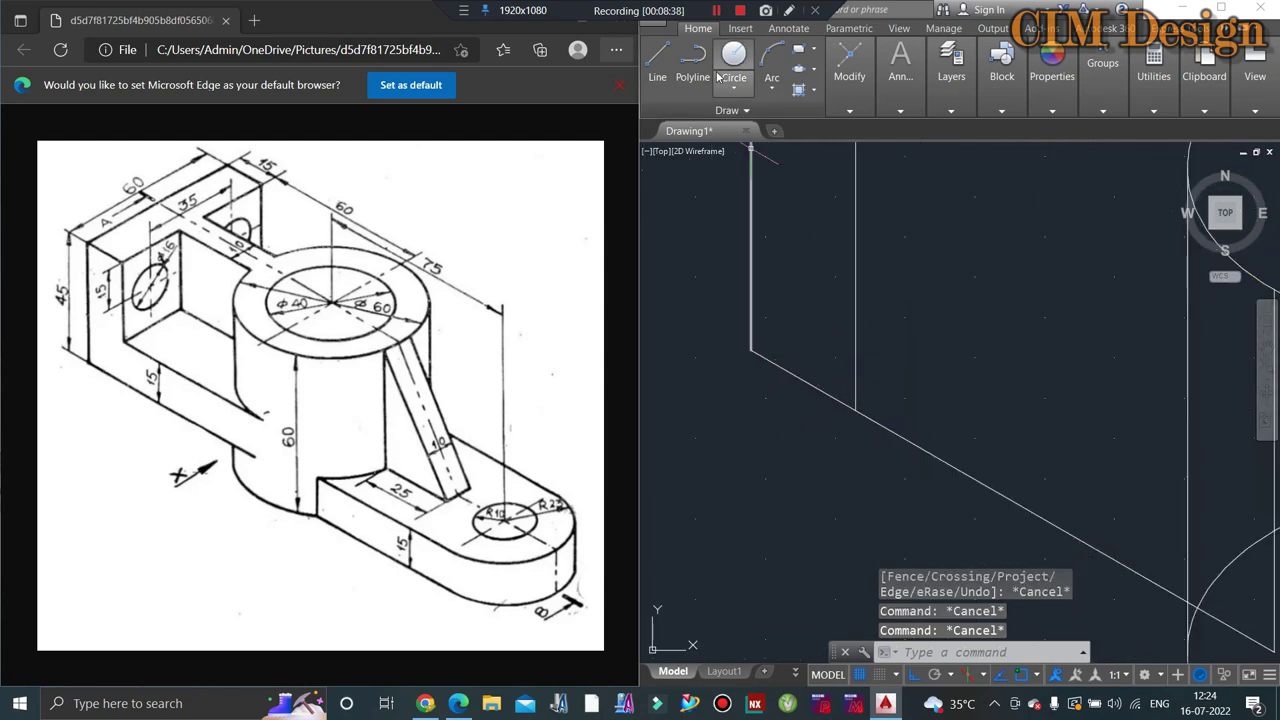
pyautogui.press('Escape')
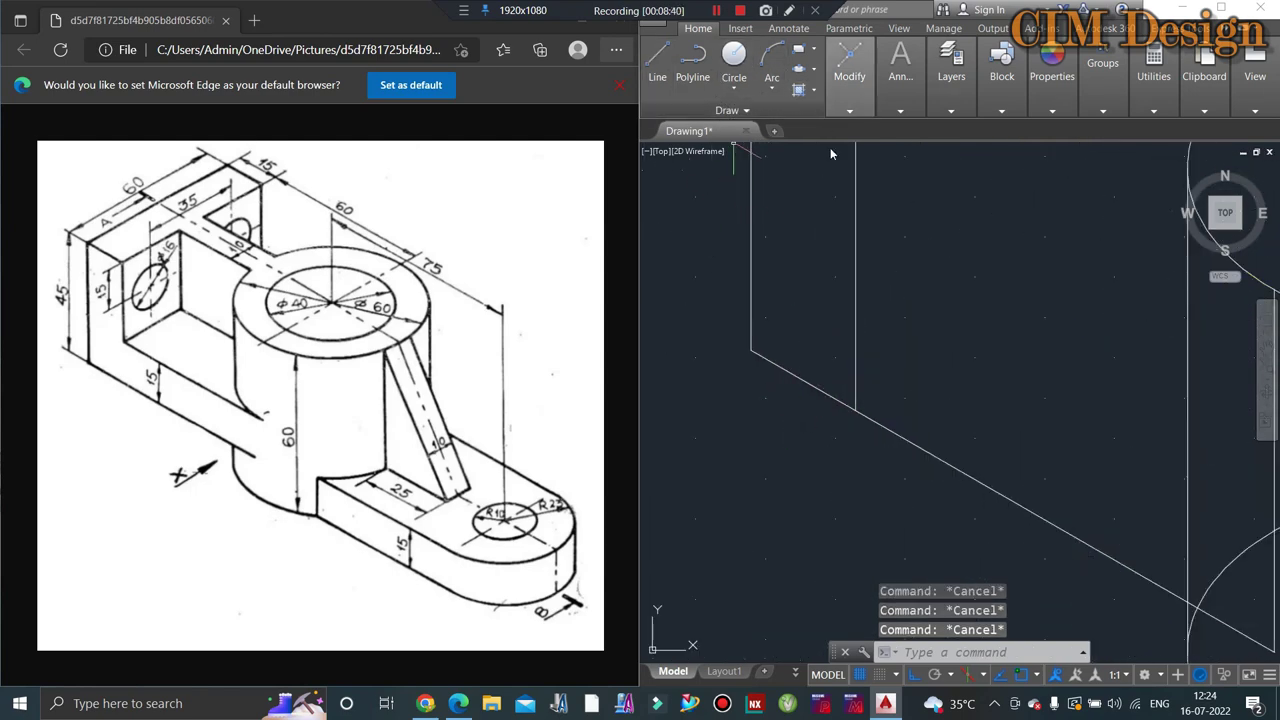
pyautogui.scroll(-3, 890, 453)
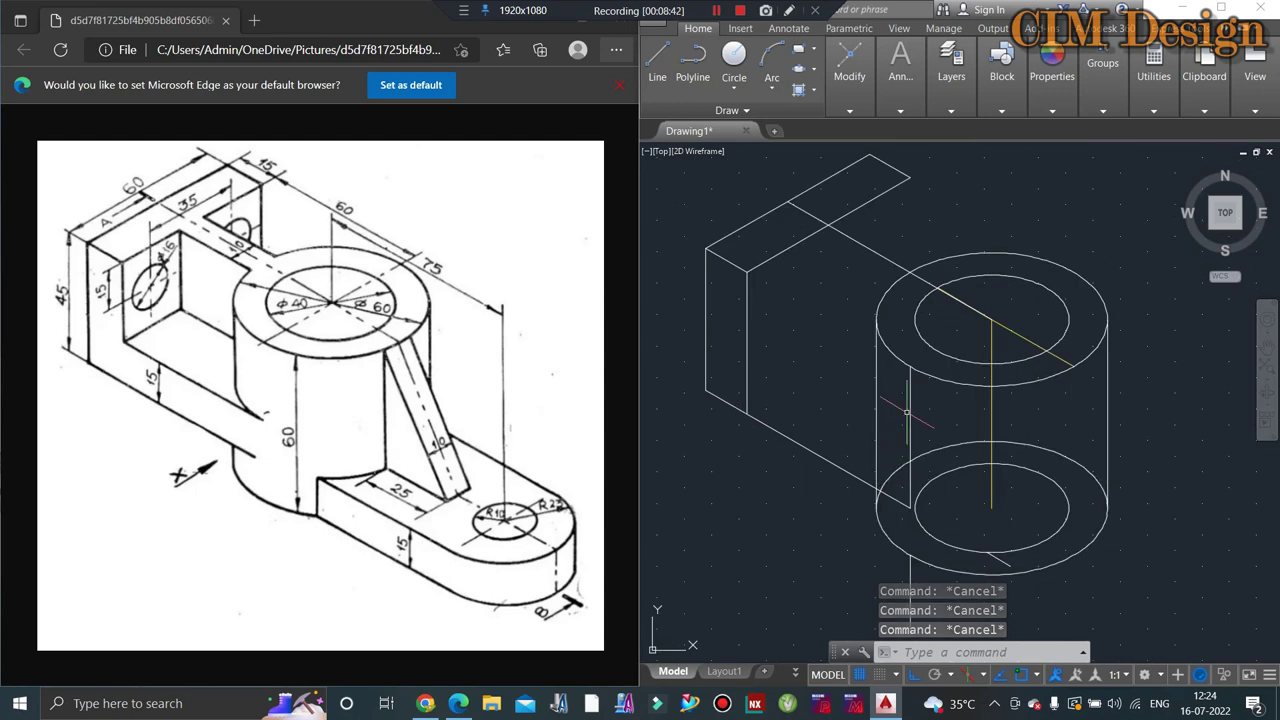
pyautogui.click(909, 420)
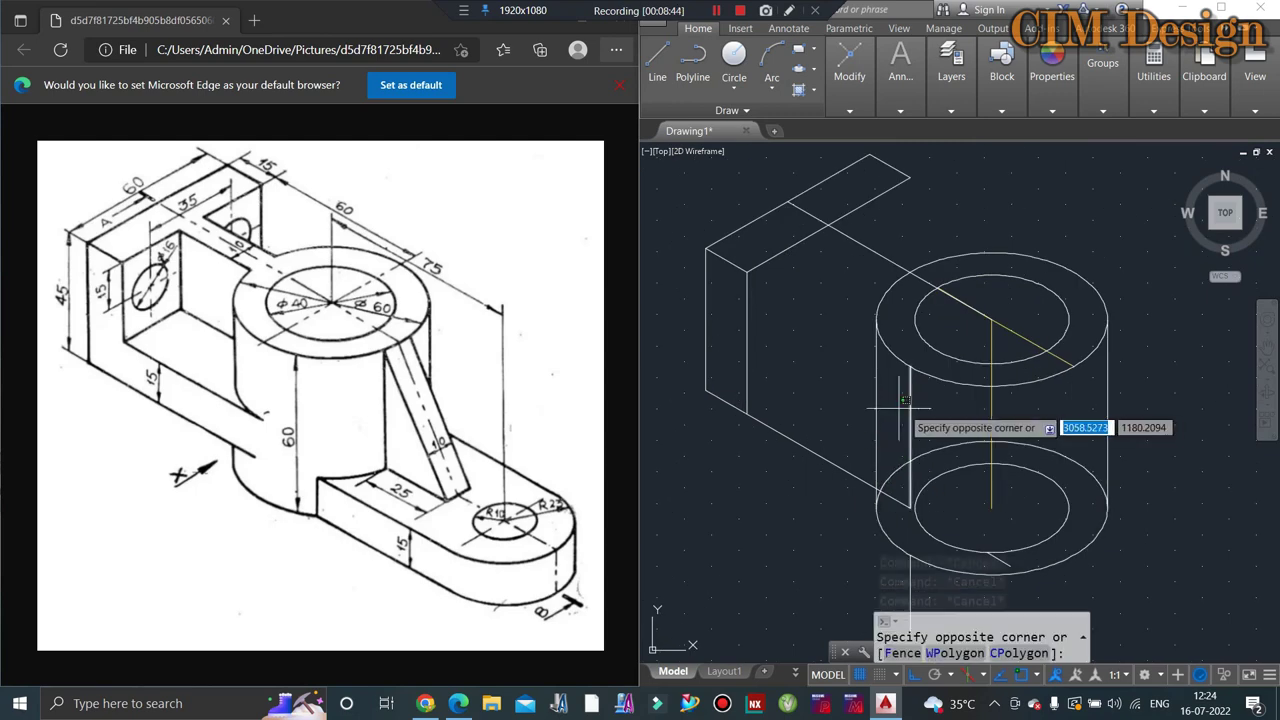
pyautogui.press('Escape')
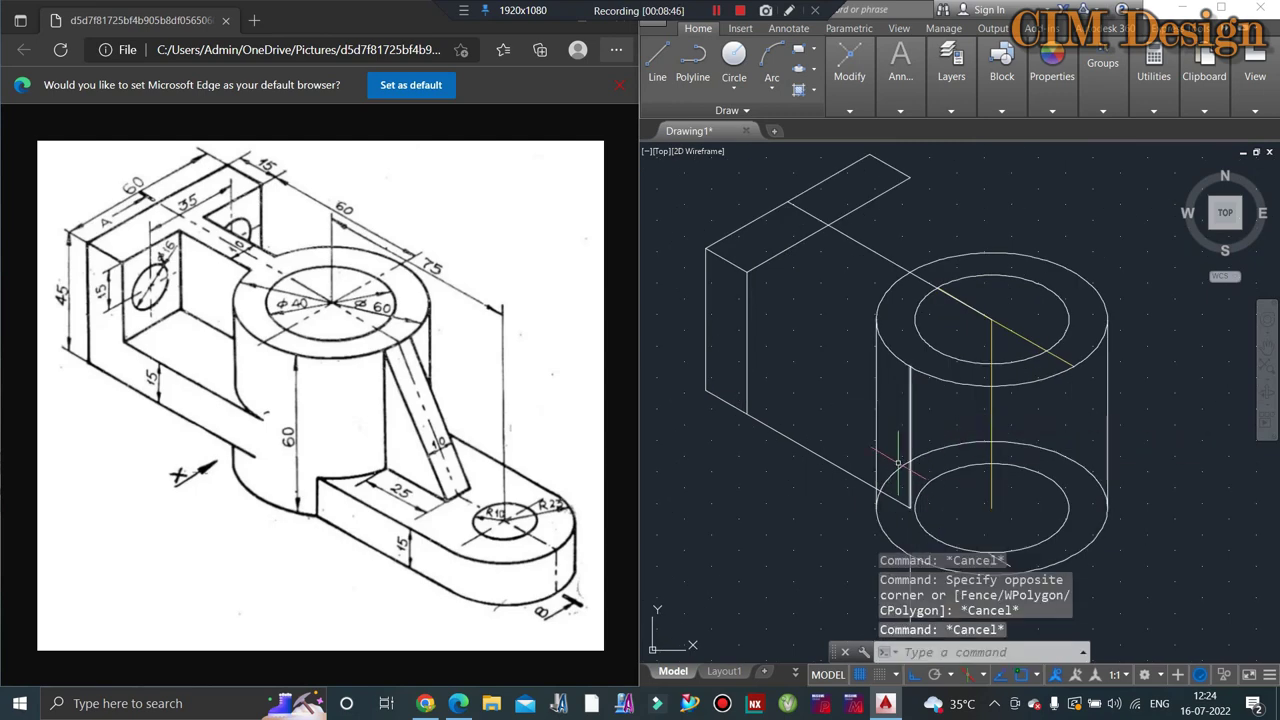
pyautogui.click(657, 62)
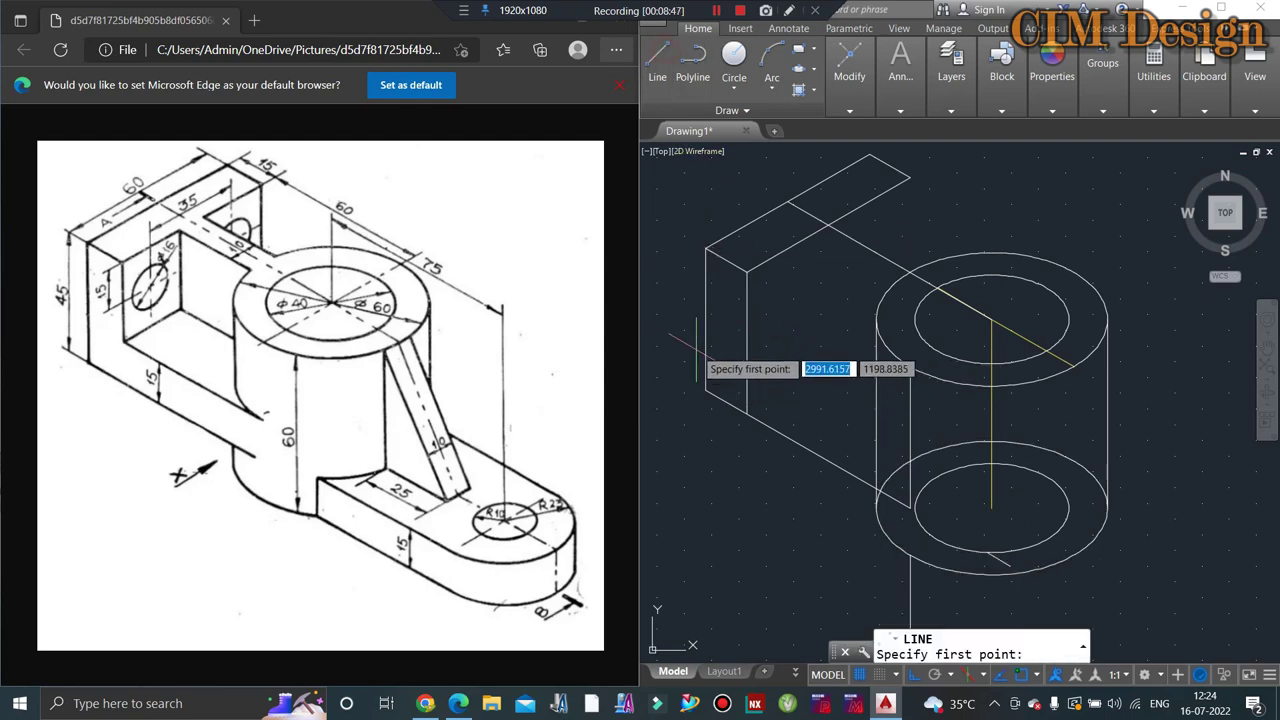
# Step: Draw a 15-unit vertical line up from the block's corner
pyautogui.press('Escape')
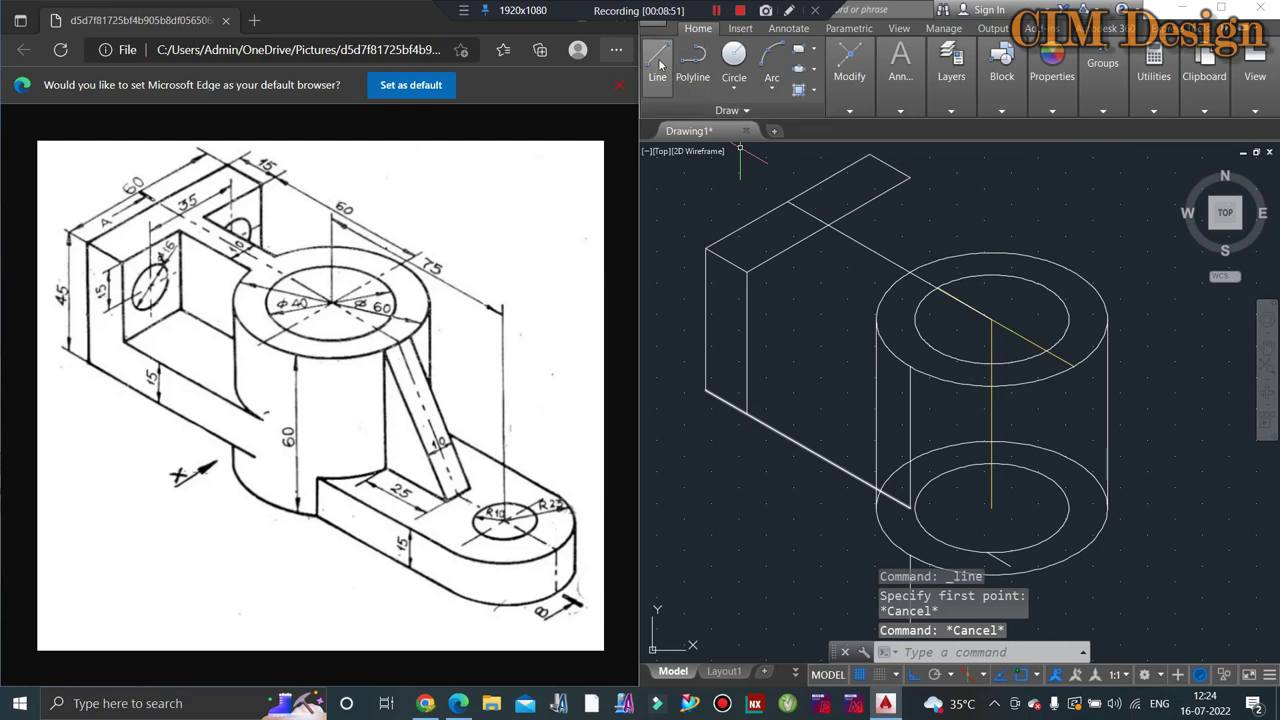
pyautogui.click(657, 62)
pyautogui.scroll(2, 705, 394)
pyautogui.scroll(2, 705, 395)
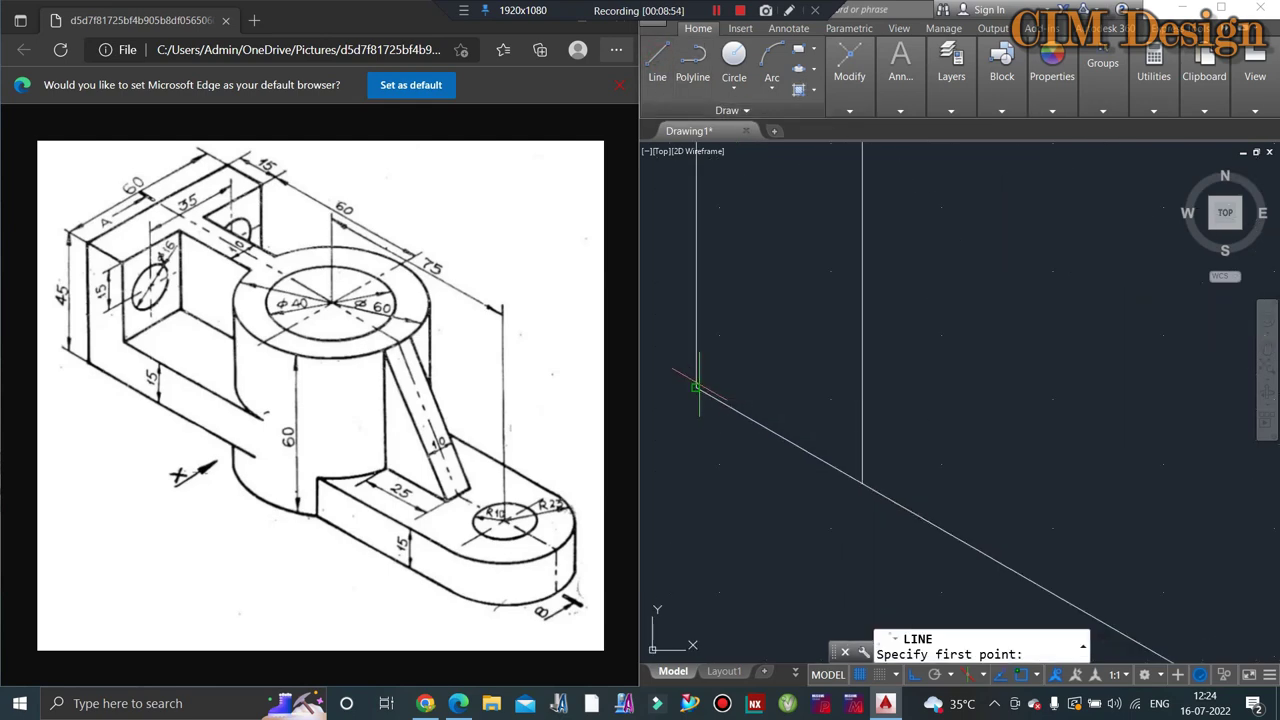
pyautogui.click(697, 387)
pyautogui.write('15')
pyautogui.press('Return')
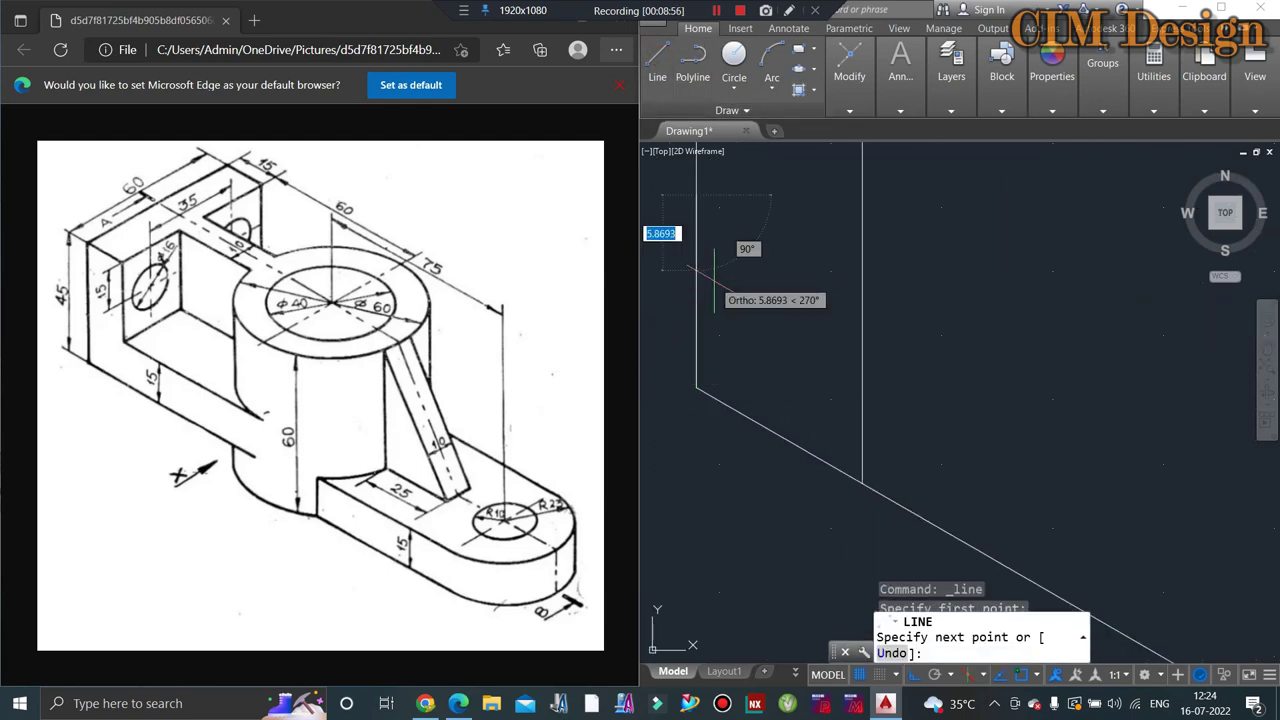
pyautogui.scroll(-3, 714, 298)
pyautogui.press('Escape')
pyautogui.press('Escape')
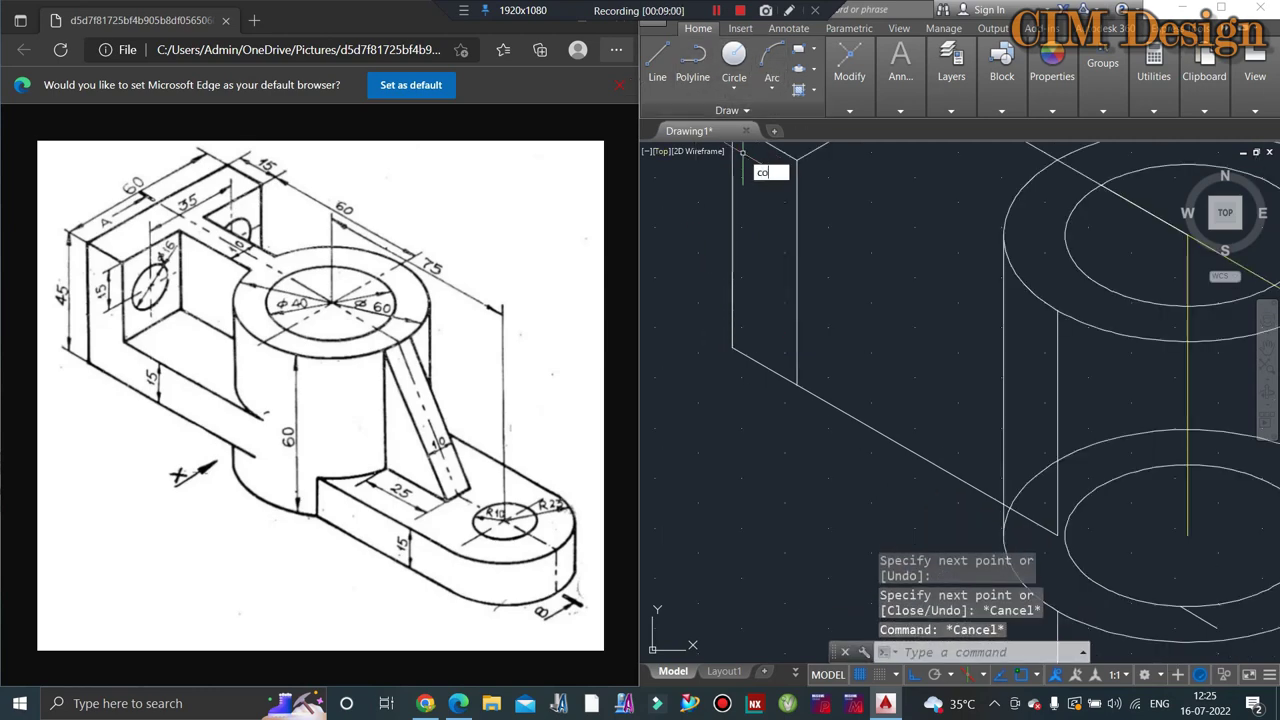
# Step: Copy the long diagonal lower edge 15 units straight up
pyautogui.press('Return')
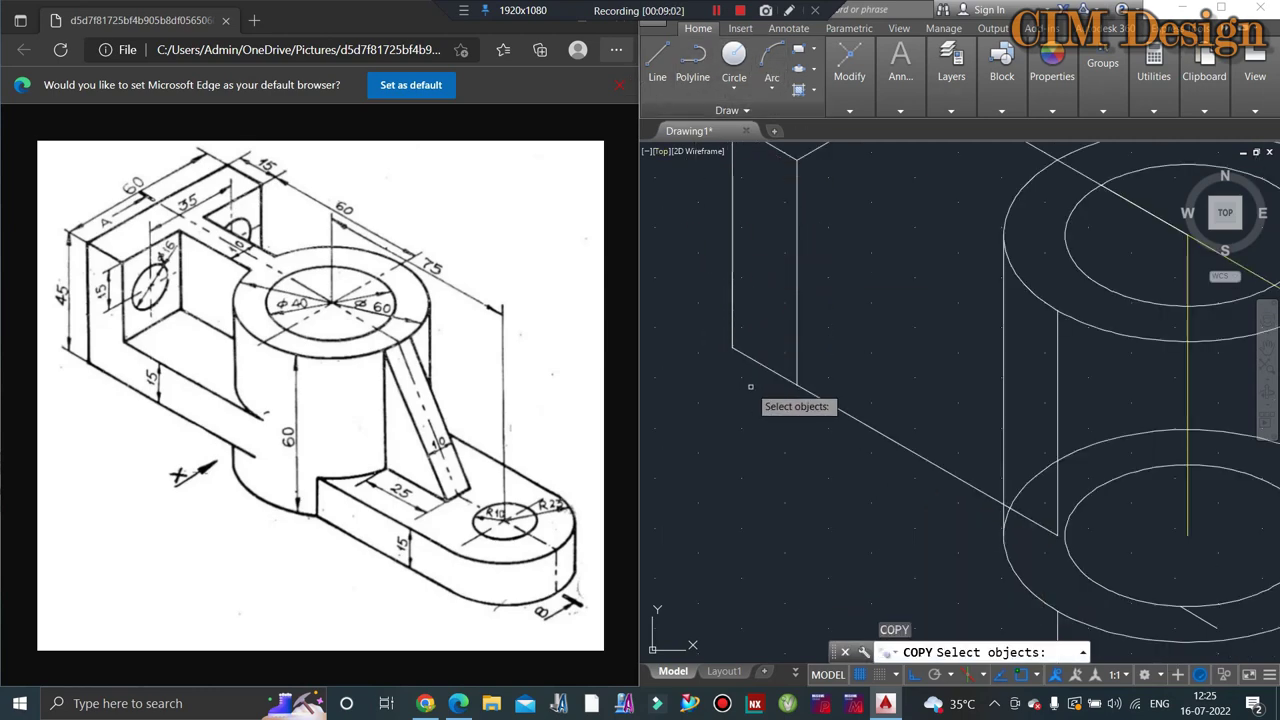
pyautogui.click(745, 355)
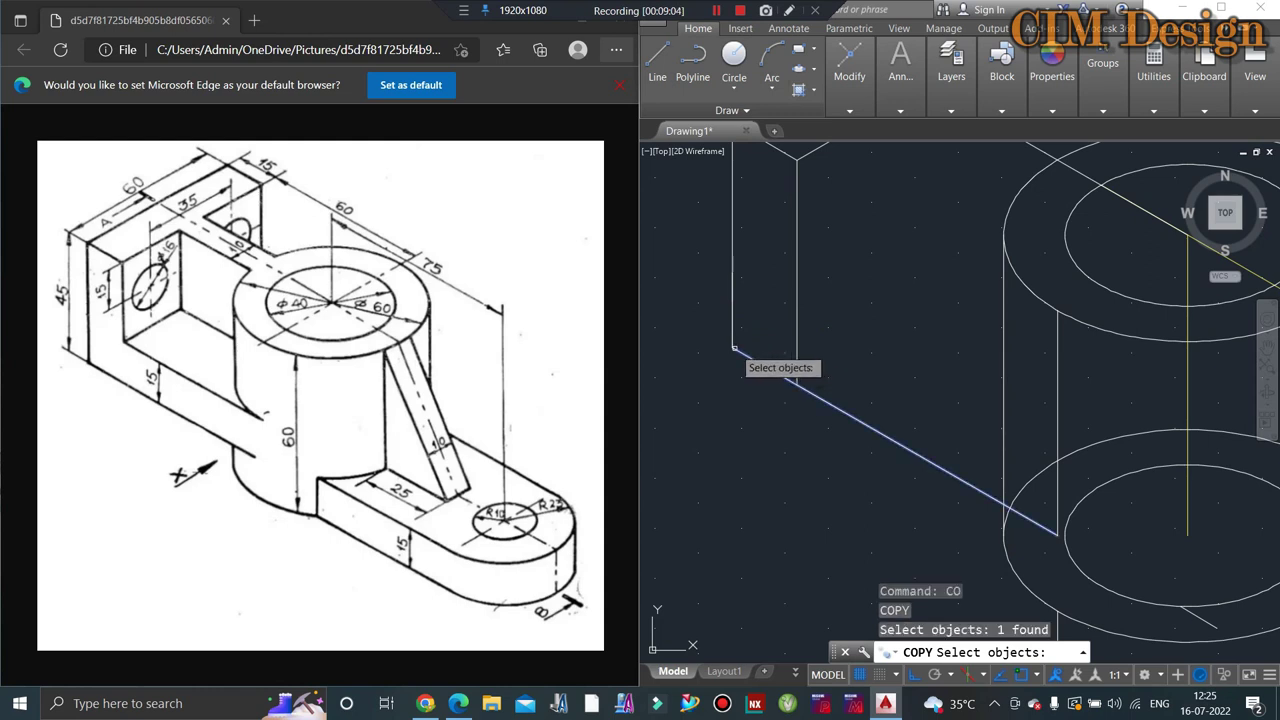
pyautogui.press('Return')
pyautogui.click(733, 348)
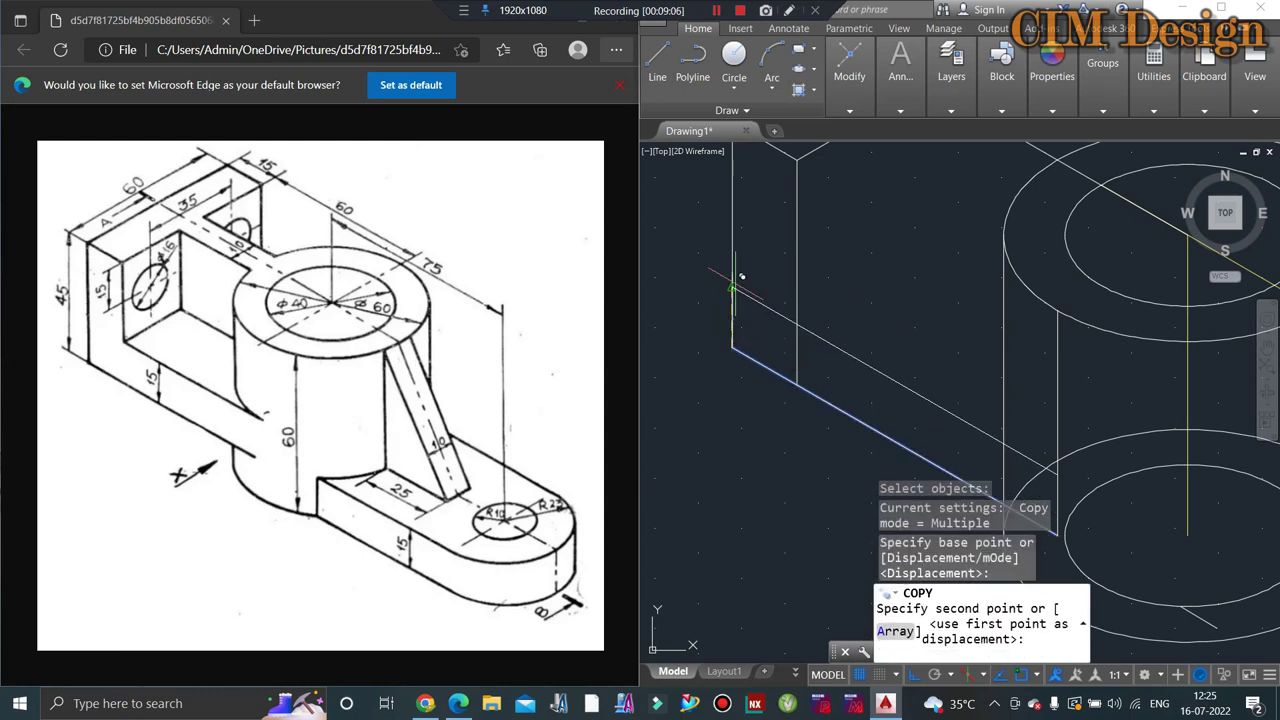
pyautogui.click(733, 270)
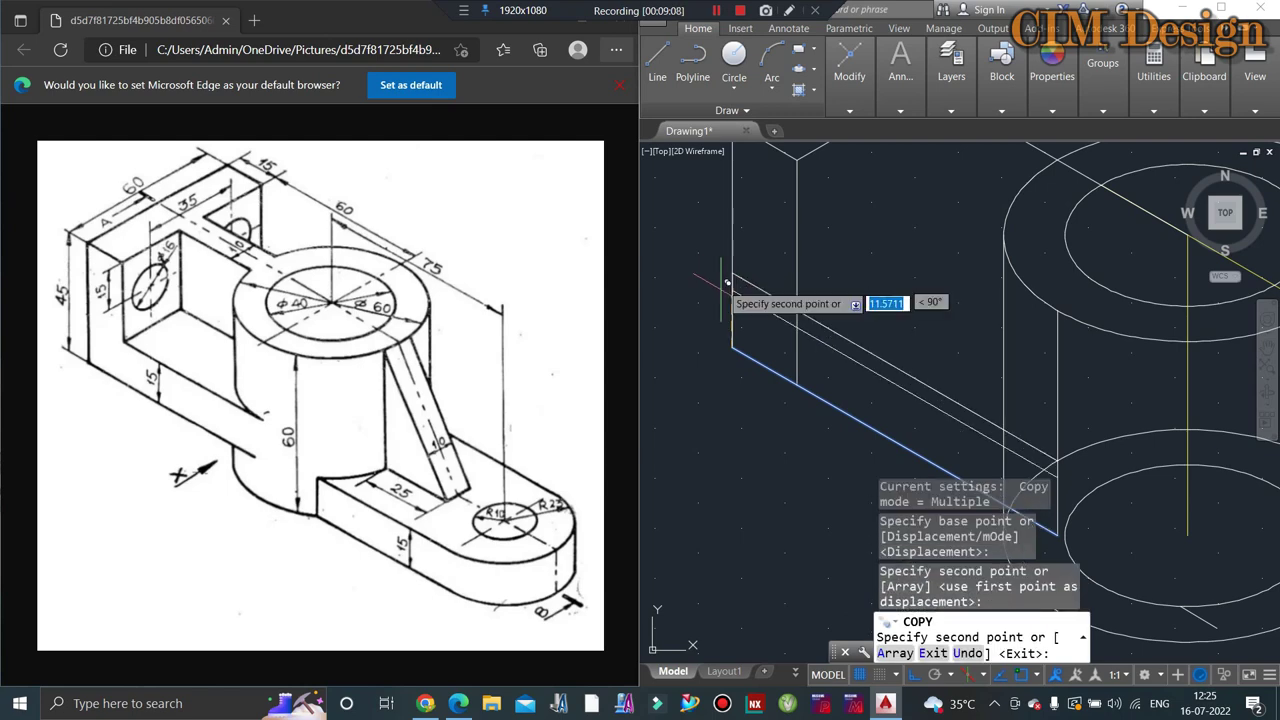
pyautogui.press('Escape')
# Step: Undo the accidental deletion of the vertical segment and clear the selection
pyautogui.click(712, 314)
pyautogui.press('Escape')
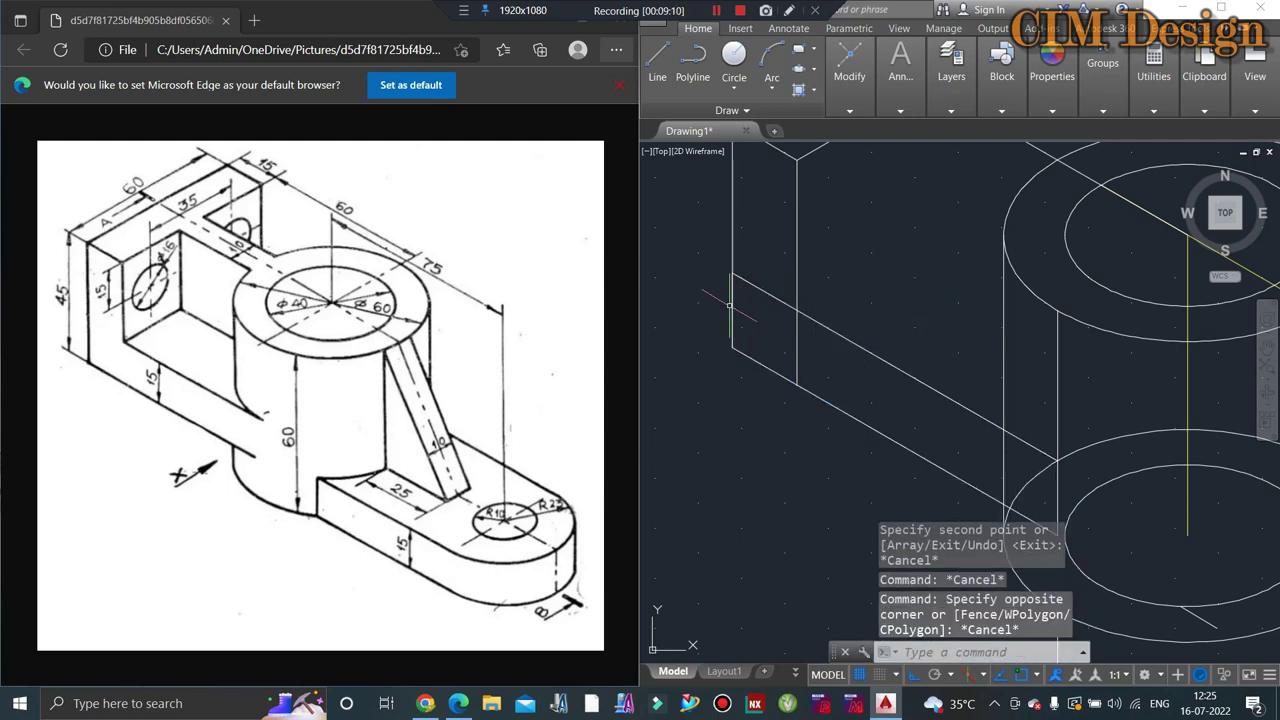
pyautogui.press('Delete')
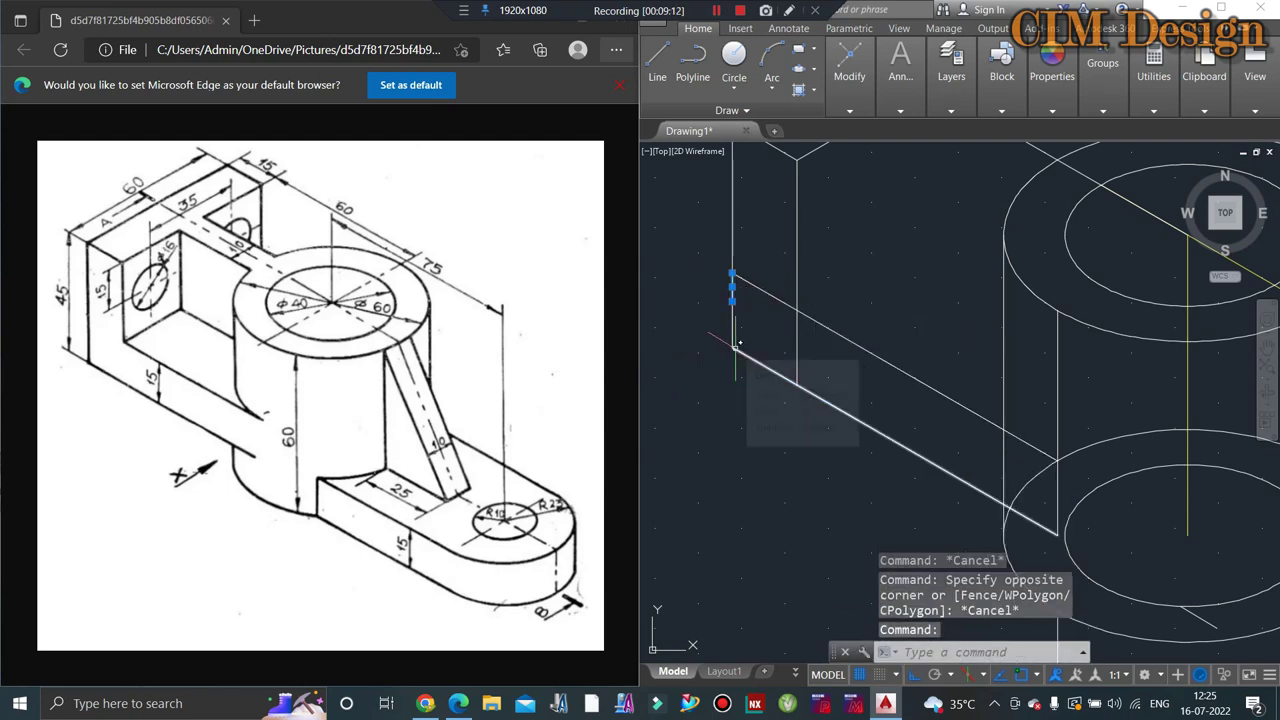
pyautogui.hotkey('ctrl', 'z')
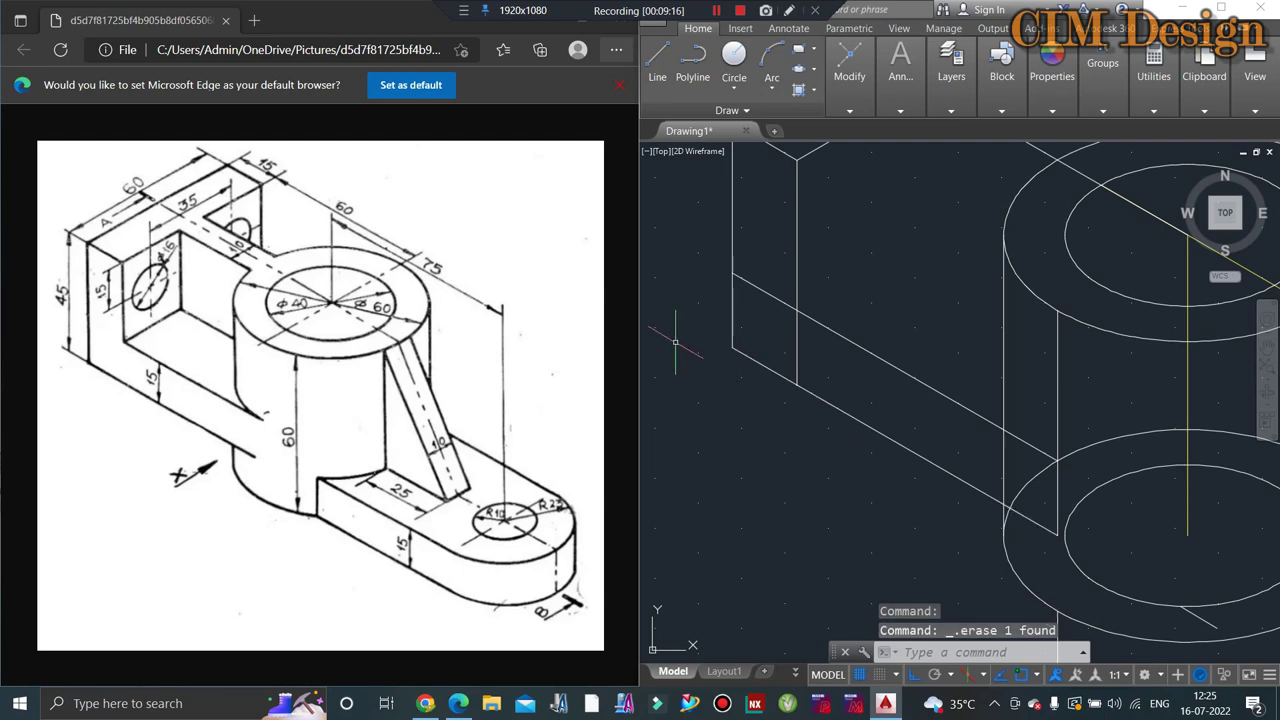
pyautogui.press('Escape')
pyautogui.scroll(-3, 720, 325)
pyautogui.scroll(1, 724, 323)
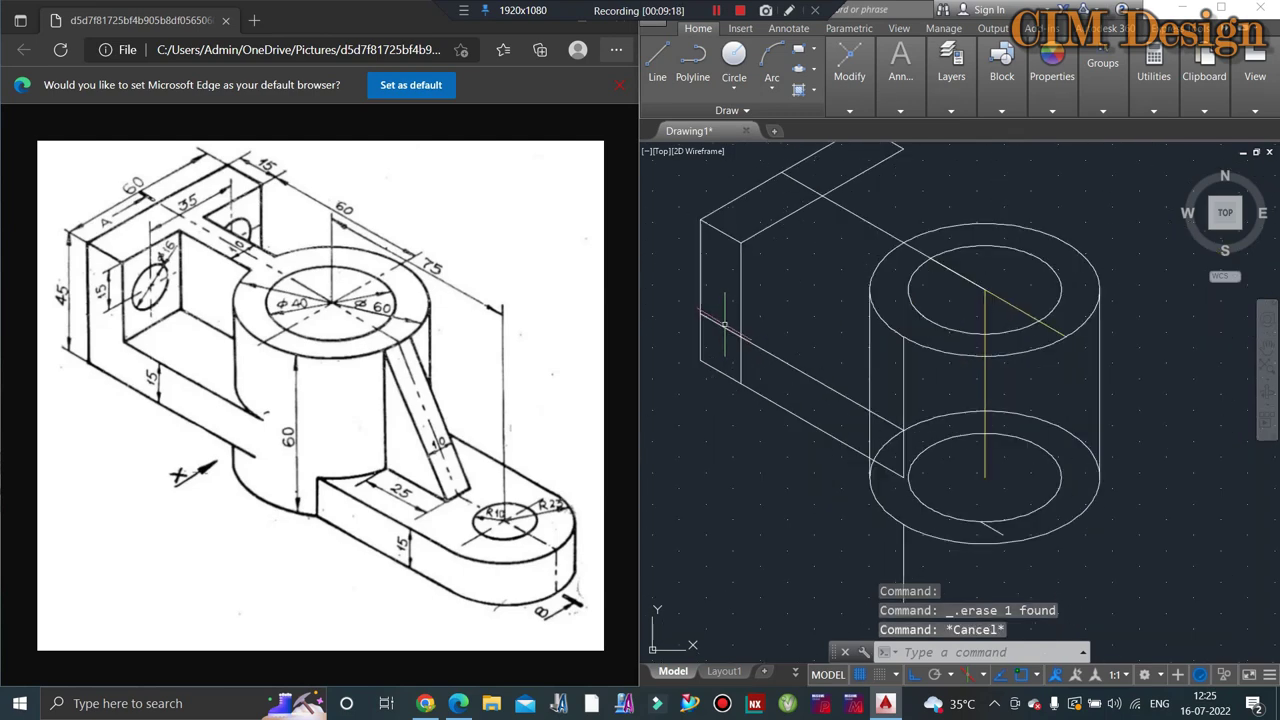
pyautogui.write('TR')
pyautogui.press('Return')
pyautogui.press('Return')
# Step: Trim away the short segment at the cylinder base's lower left
pyautogui.click(741, 350)
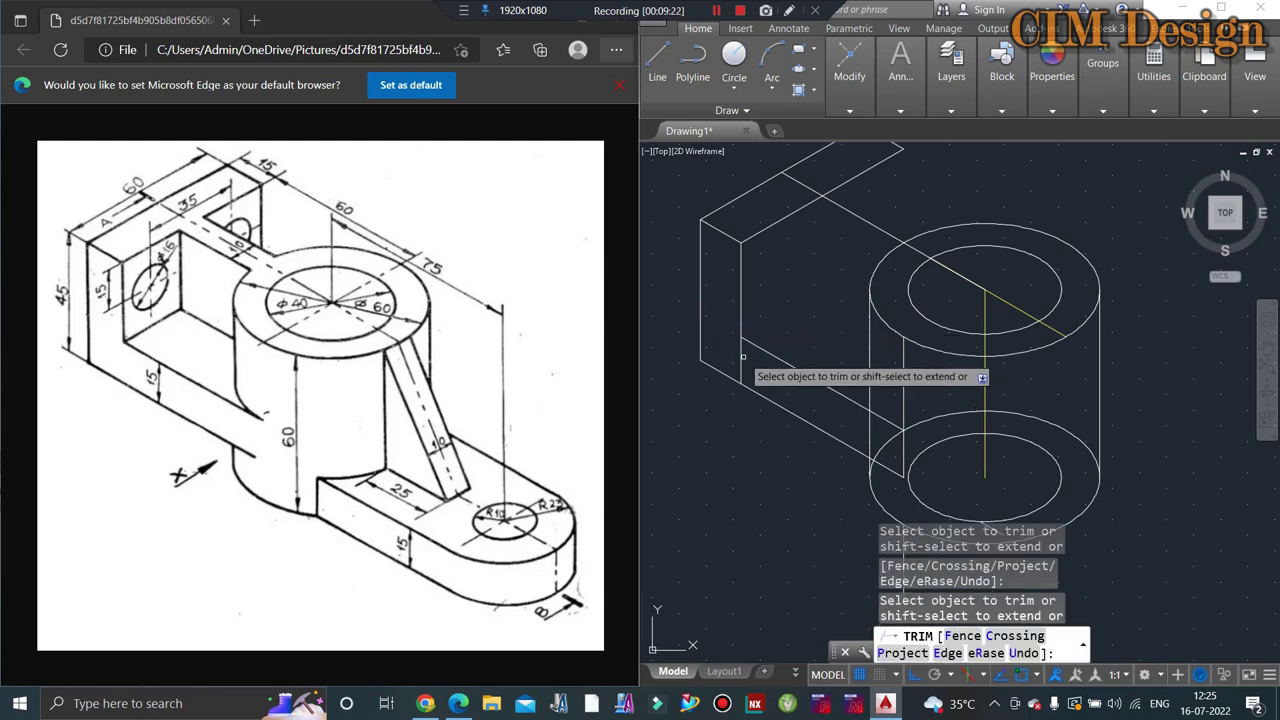
pyautogui.press('Escape')
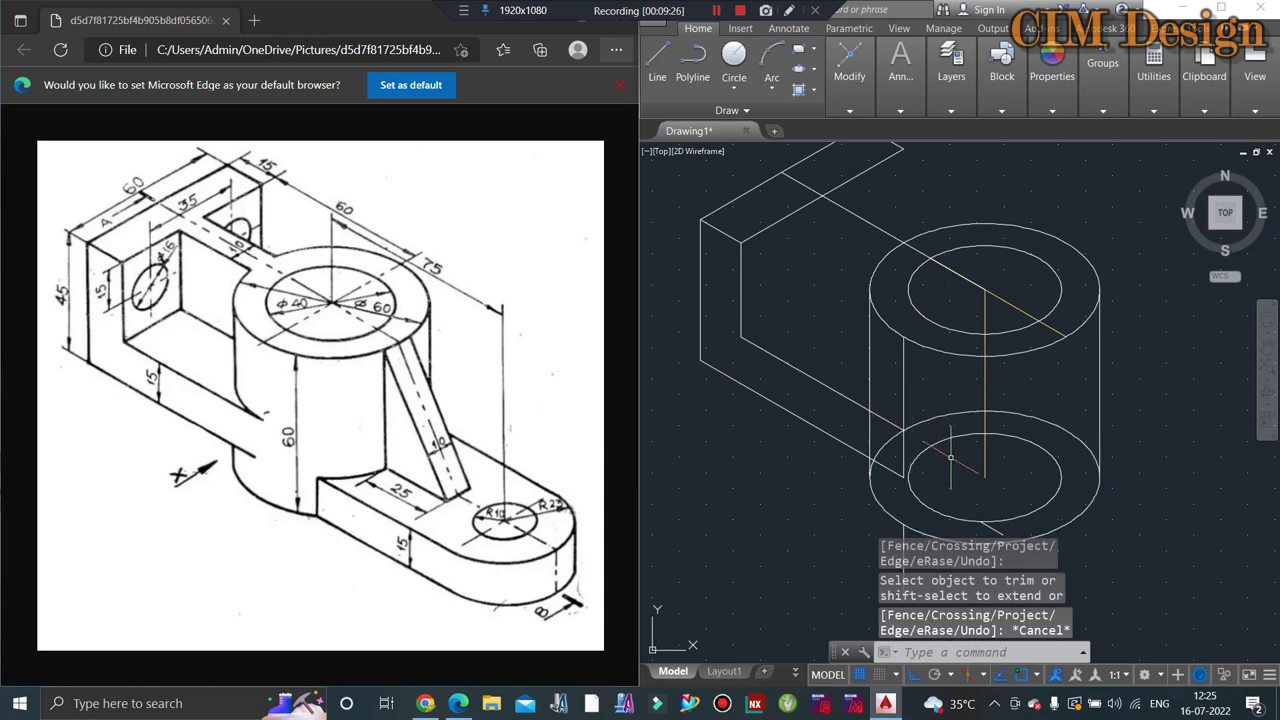
pyautogui.write('tr')
pyautogui.press('Return')
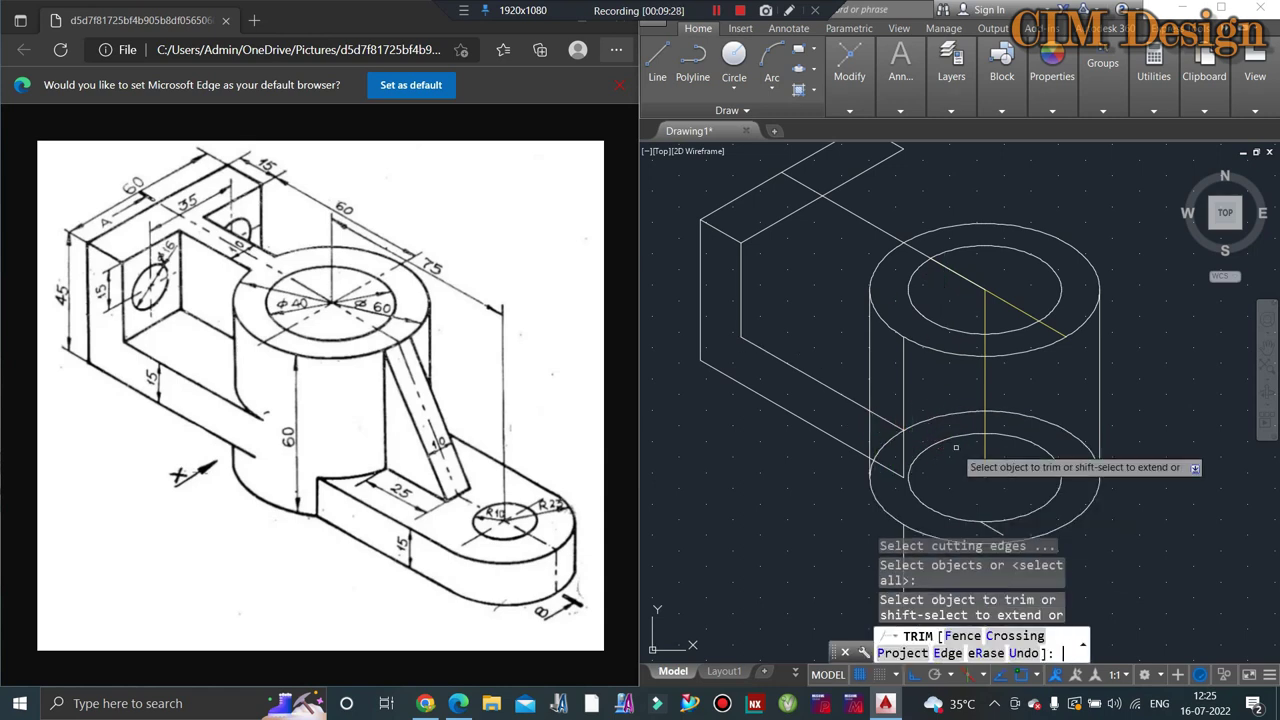
pyautogui.scroll(2, 880, 445)
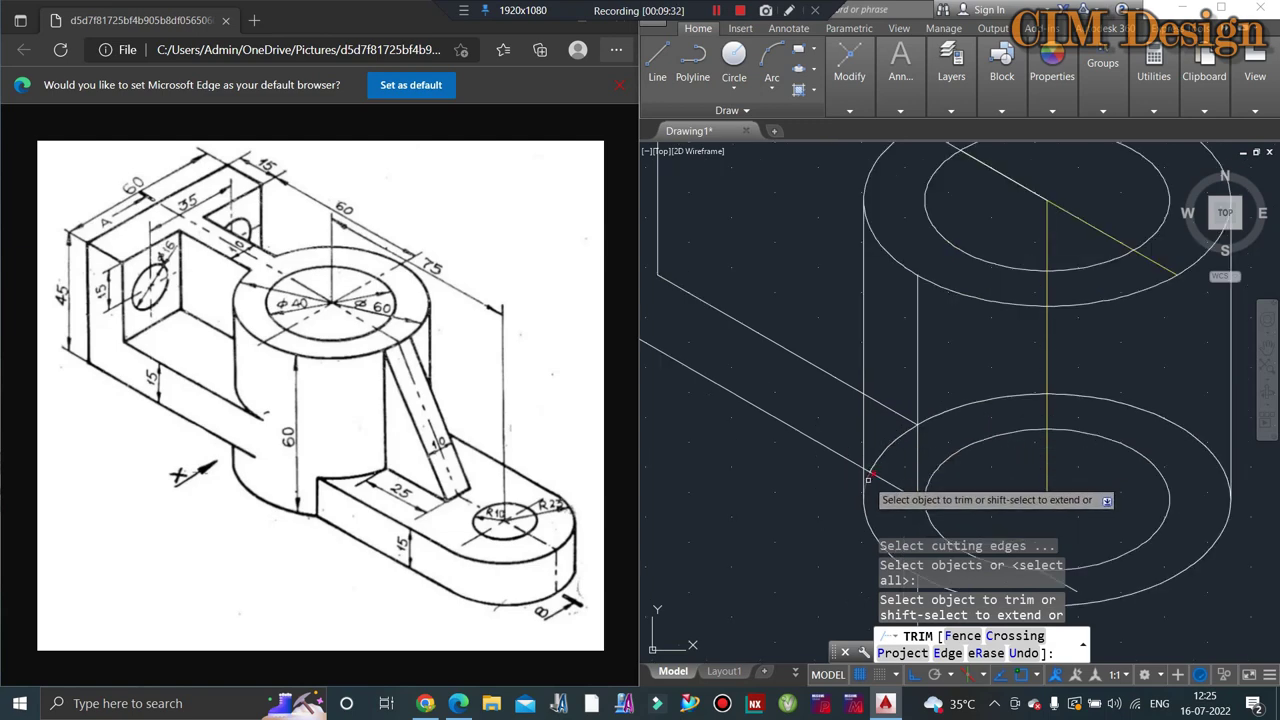
pyautogui.click(872, 472)
pyautogui.click(865, 425)
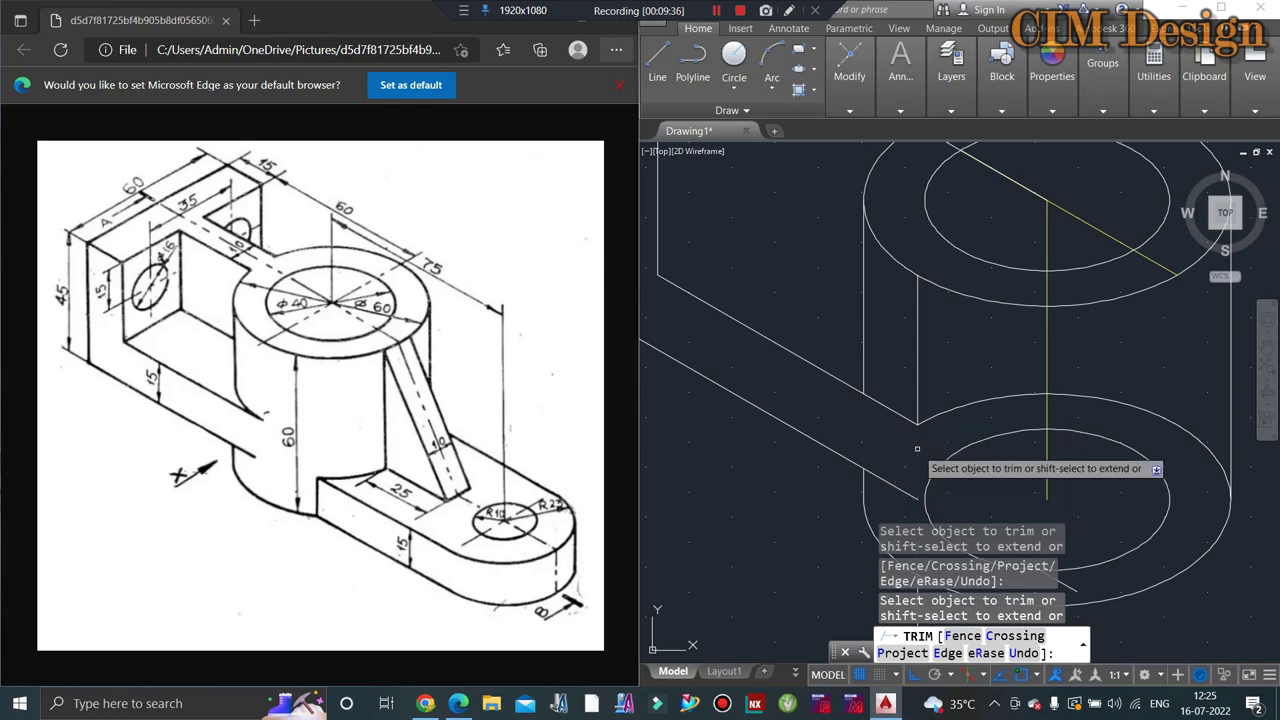
pyautogui.press('Escape')
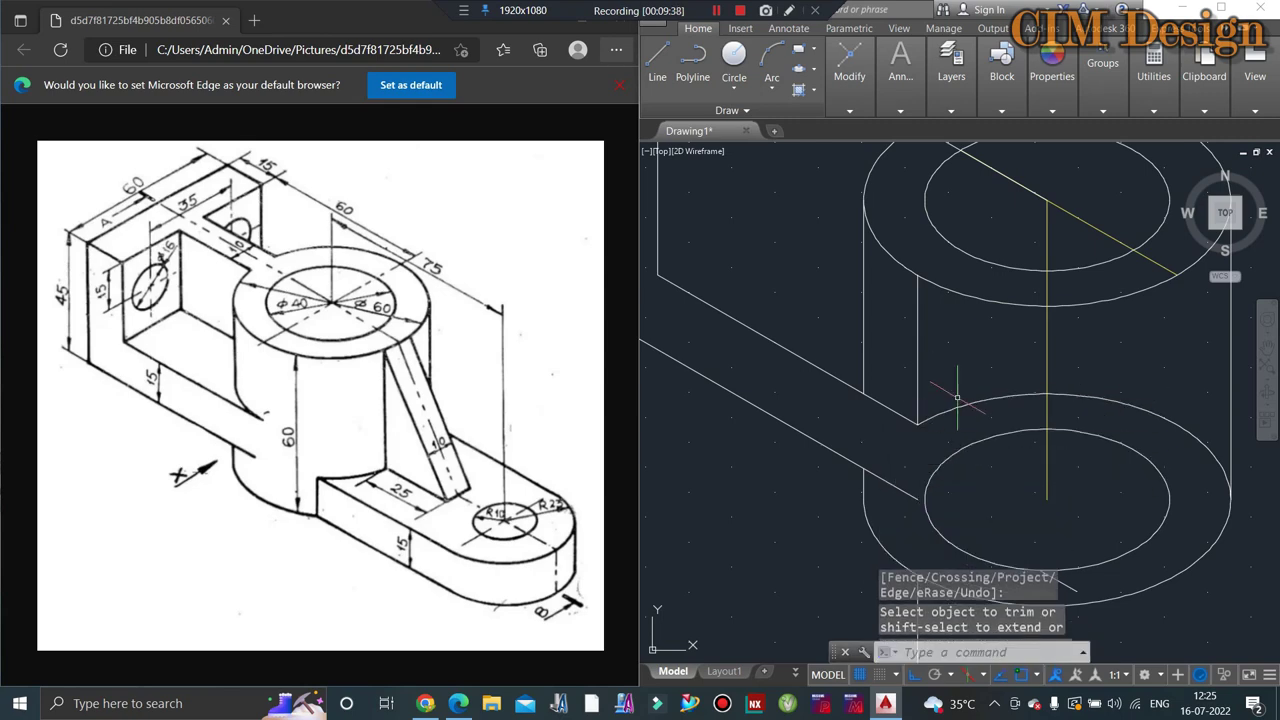
# Step: Erase the two leftover lines below the cylinder with a crossing window
pyautogui.scroll(-2, 957, 398)
pyautogui.scroll(-3, 946, 362)
pyautogui.scroll(6, 1000, 480)
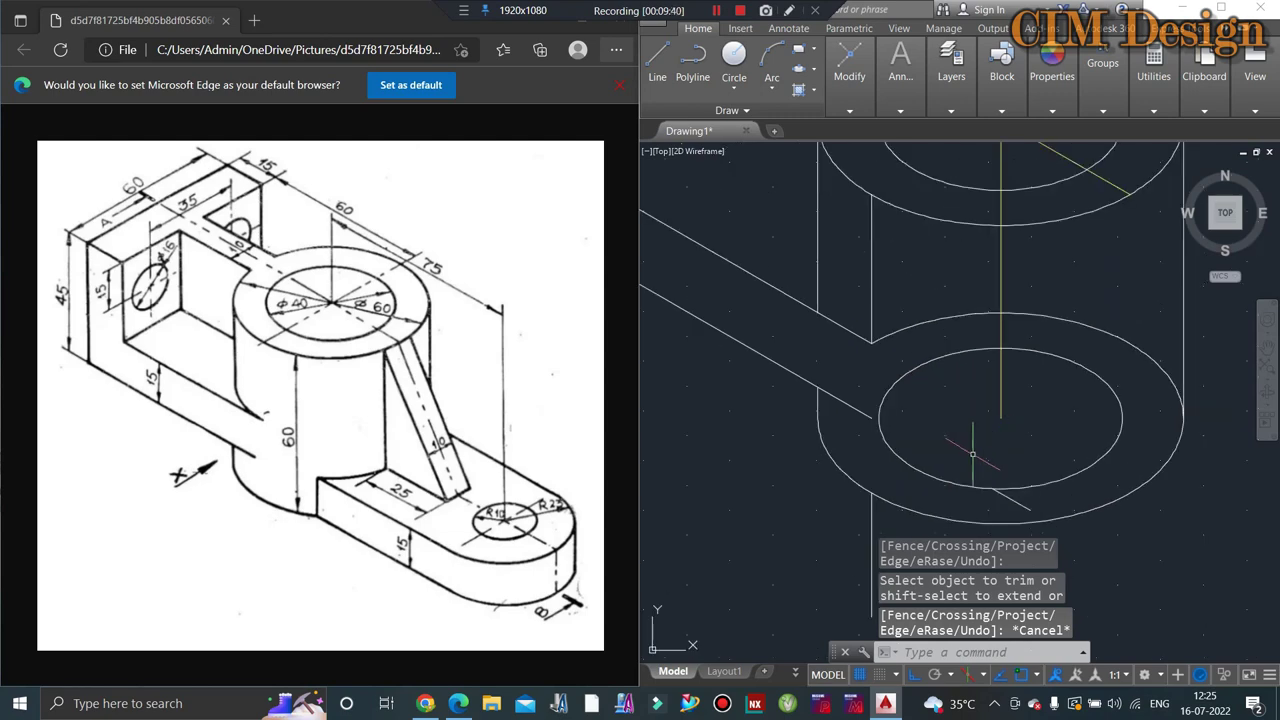
pyautogui.click(1008, 500)
pyautogui.click(885, 545)
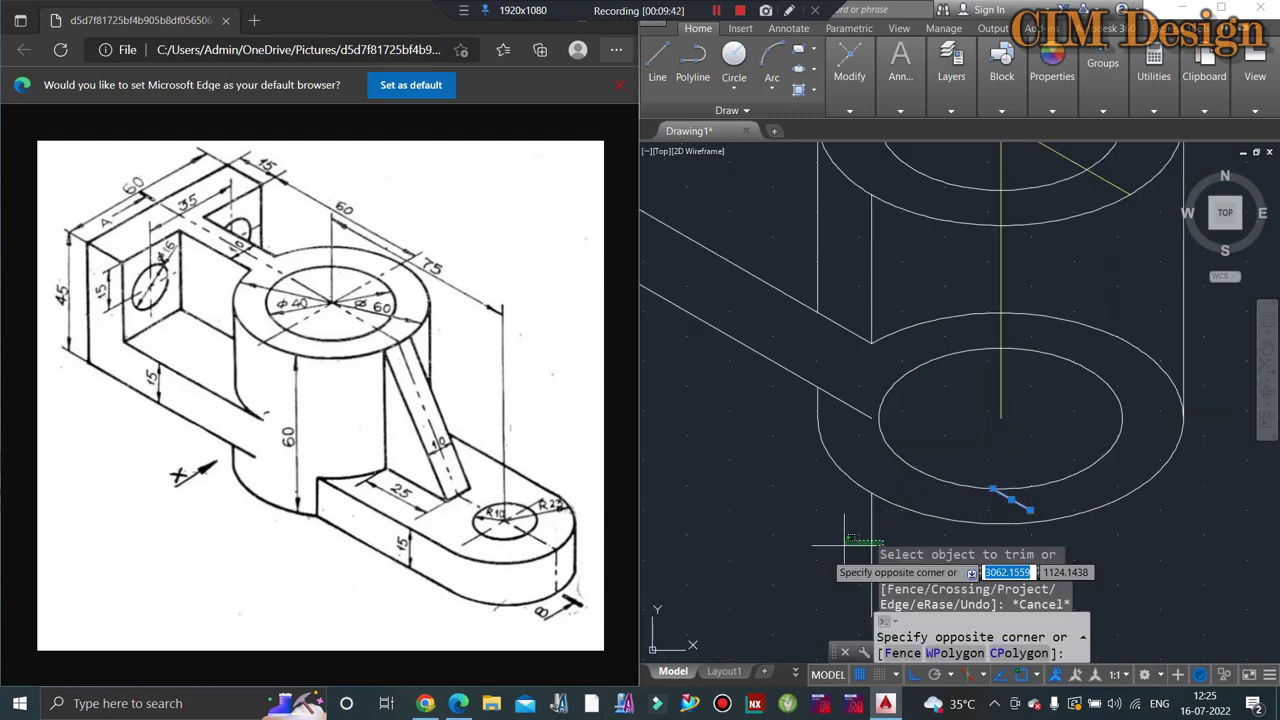
pyautogui.click(812, 556)
pyautogui.press('Delete')
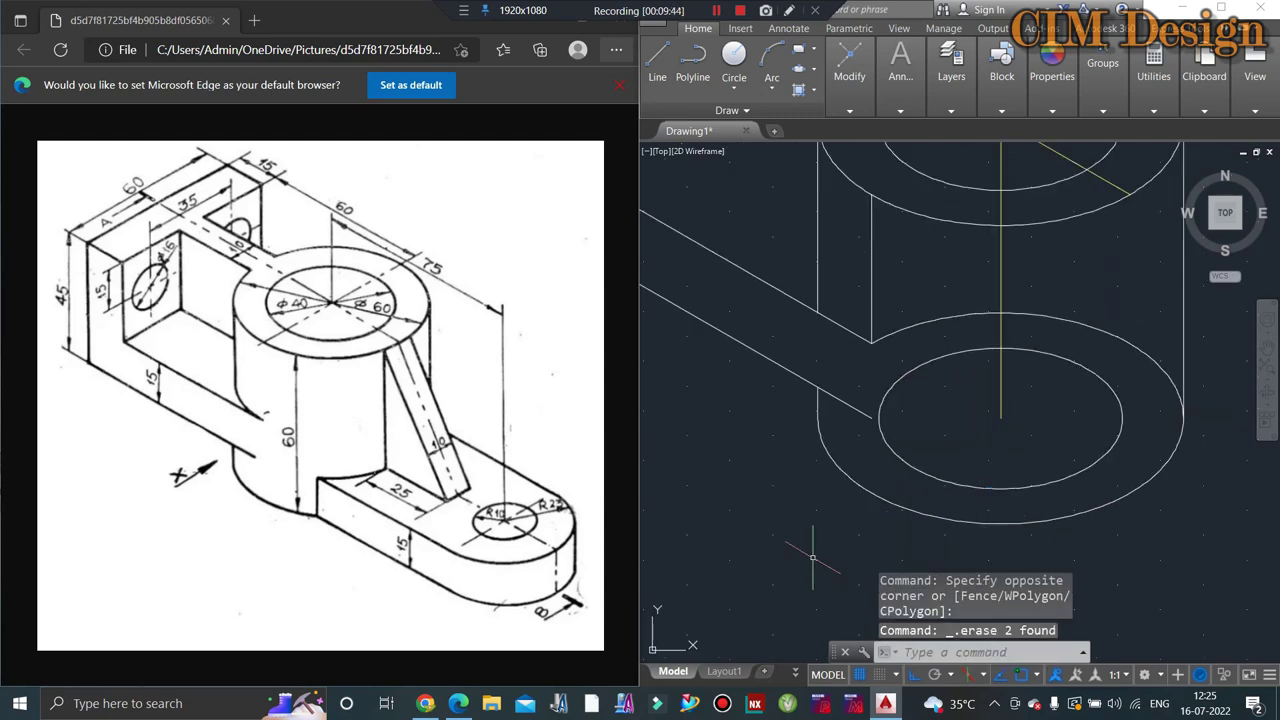
# Step: Delete the lower inner isocircle and the vertical line on the cylinder
pyautogui.scroll(-5, 950, 400)
pyautogui.scroll(5, 991, 386)
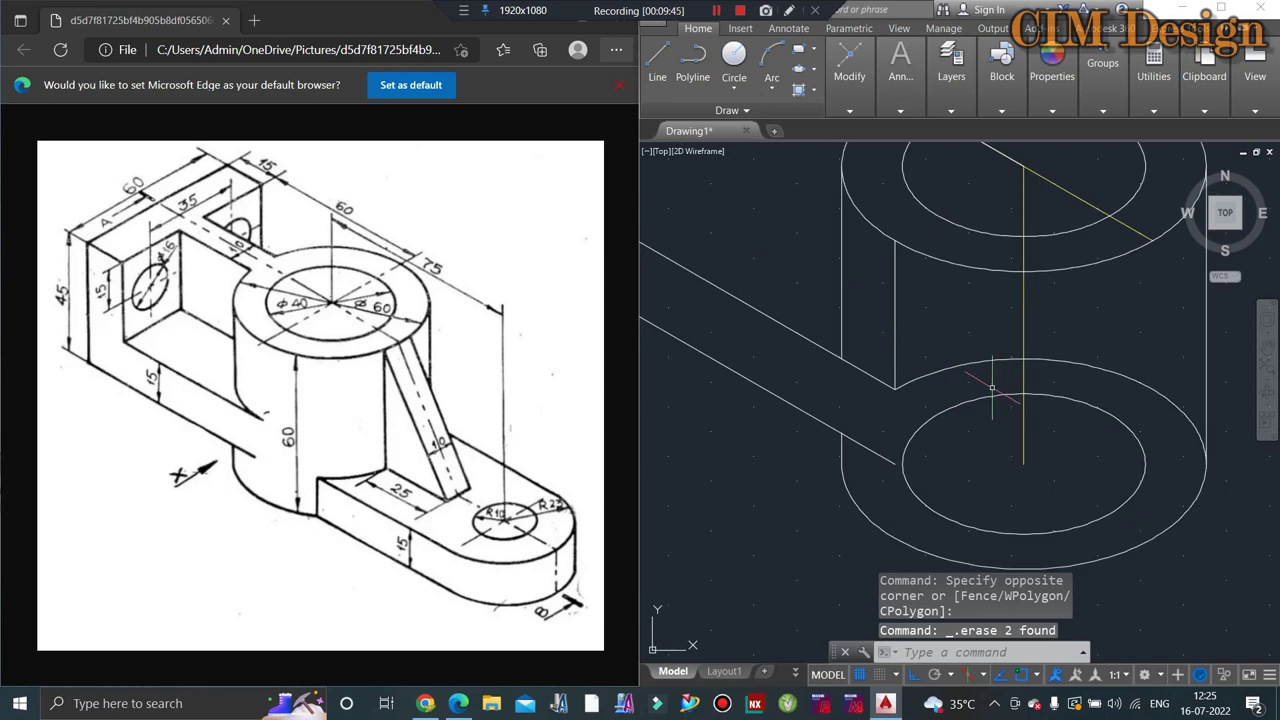
pyautogui.click(984, 397)
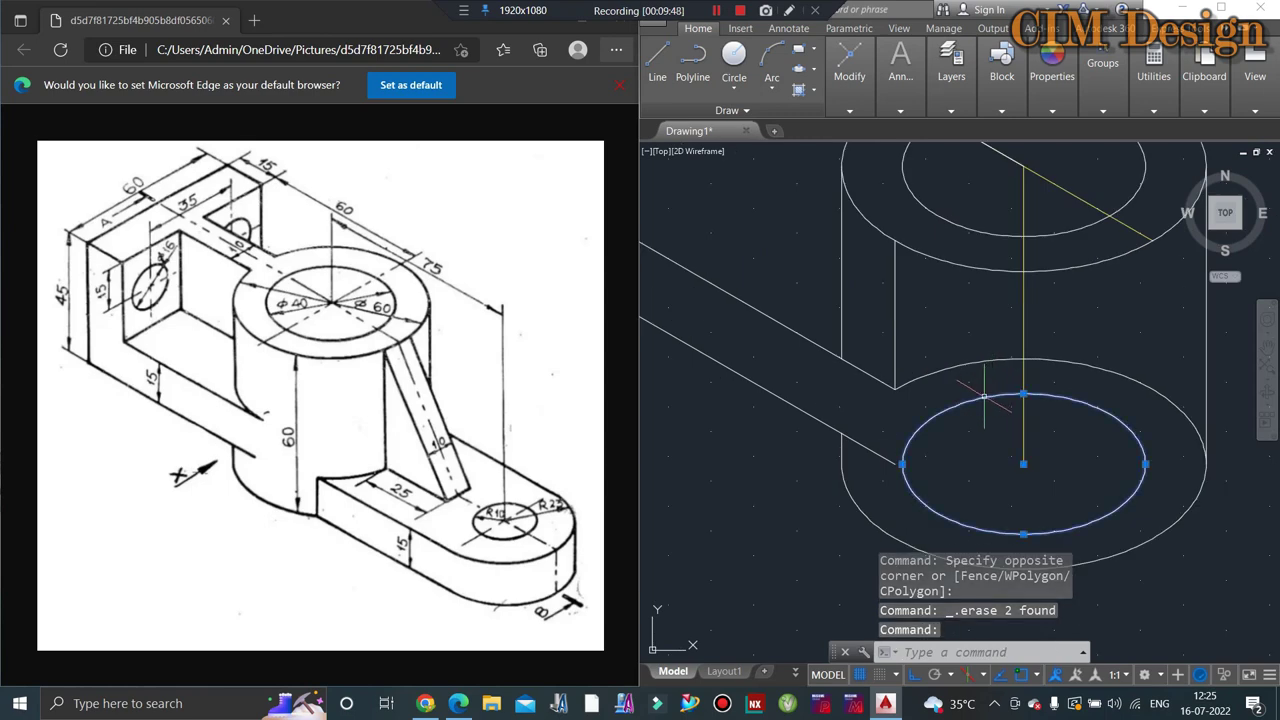
pyautogui.press('Delete')
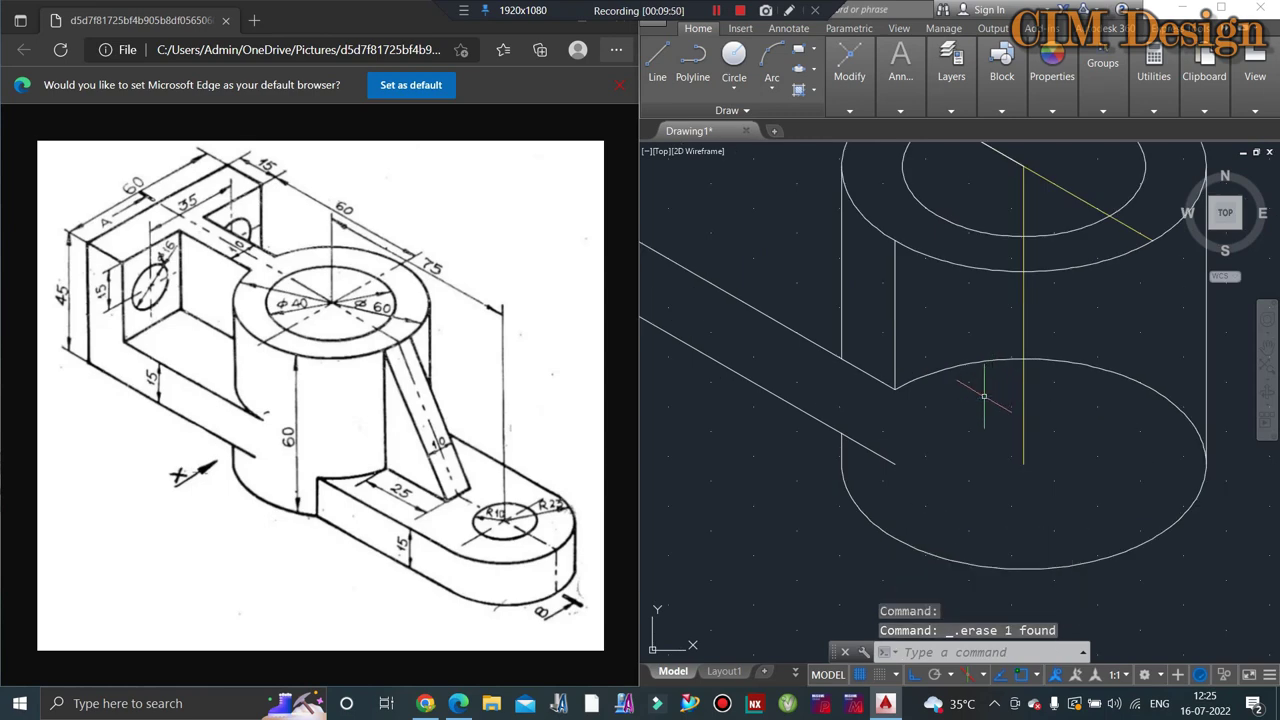
pyautogui.scroll(-5, 991, 386)
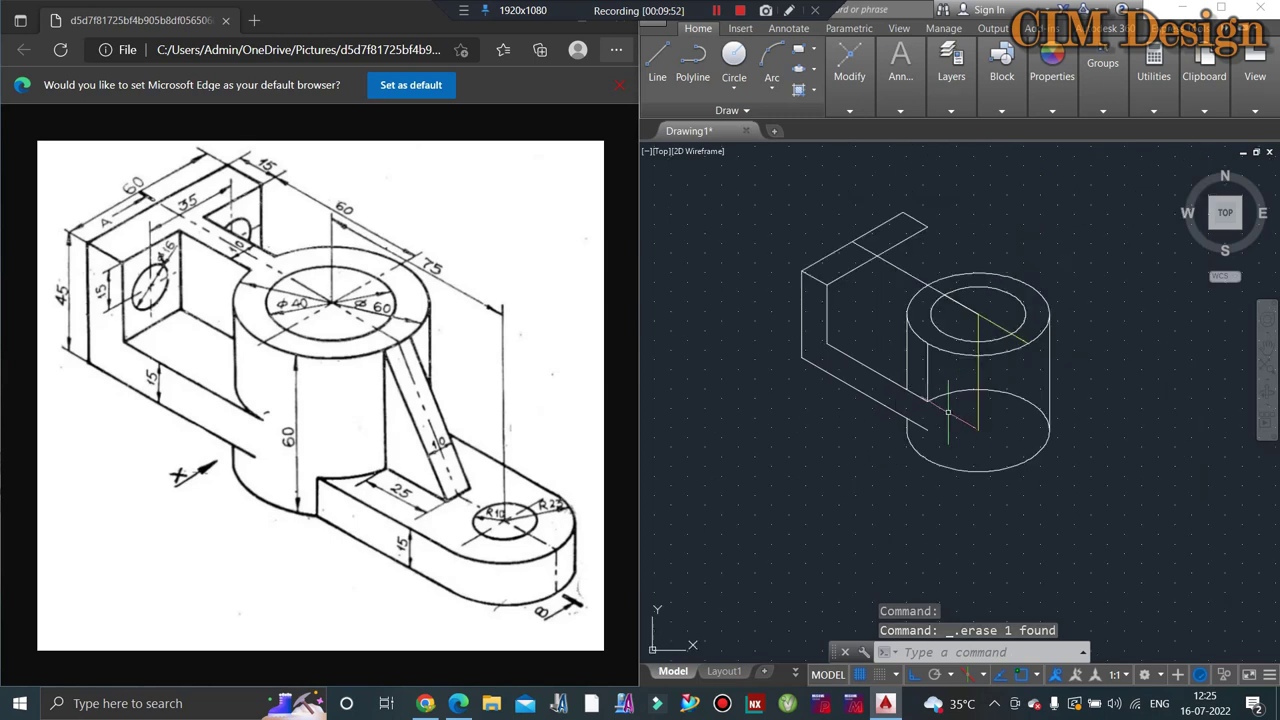
pyautogui.scroll(5, 924, 369)
pyautogui.click(906, 334)
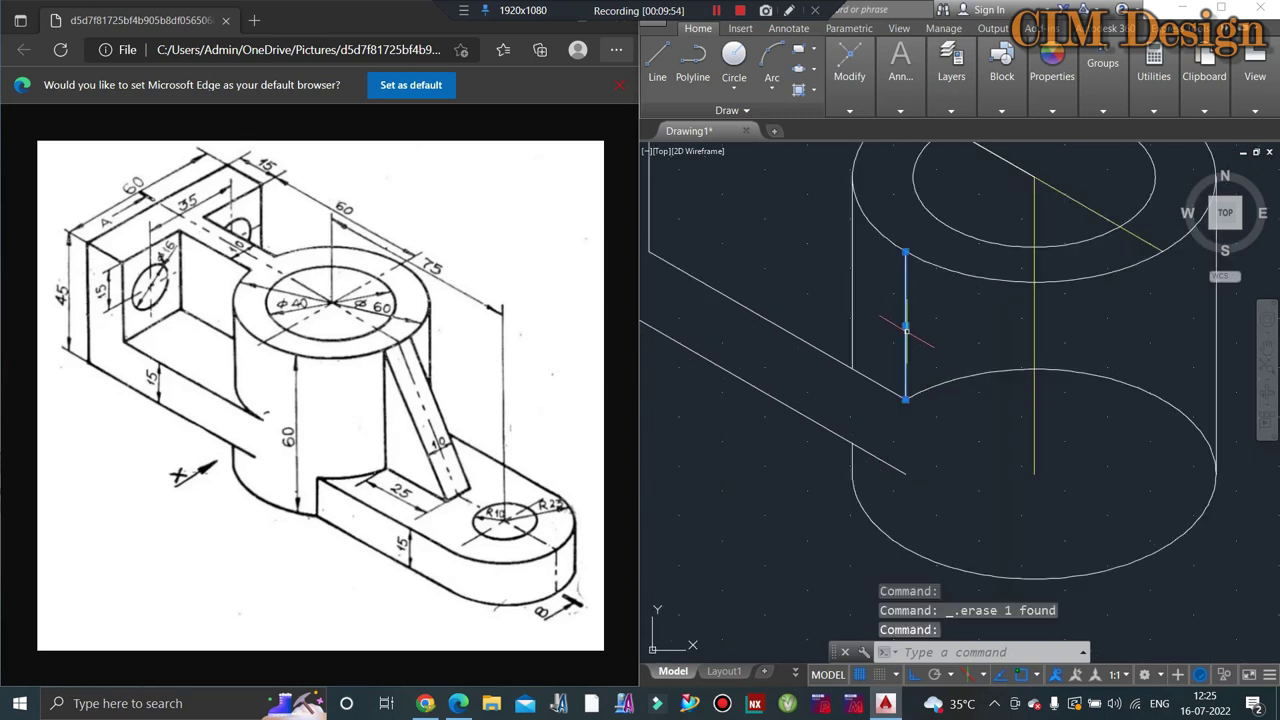
pyautogui.press('Delete')
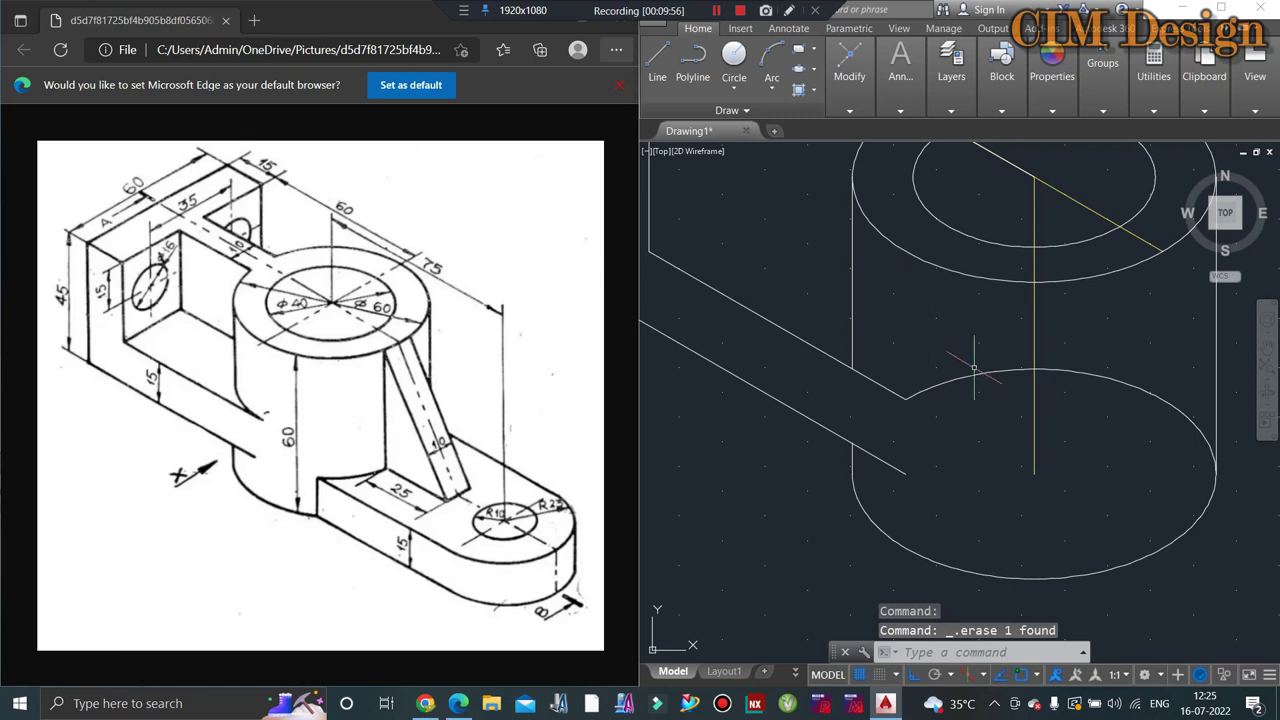
# Step: Remove the hidden back arc of the bottom ellipse after trimming fails
pyautogui.write('tr')
pyautogui.press('Return')
pyautogui.press('Return')
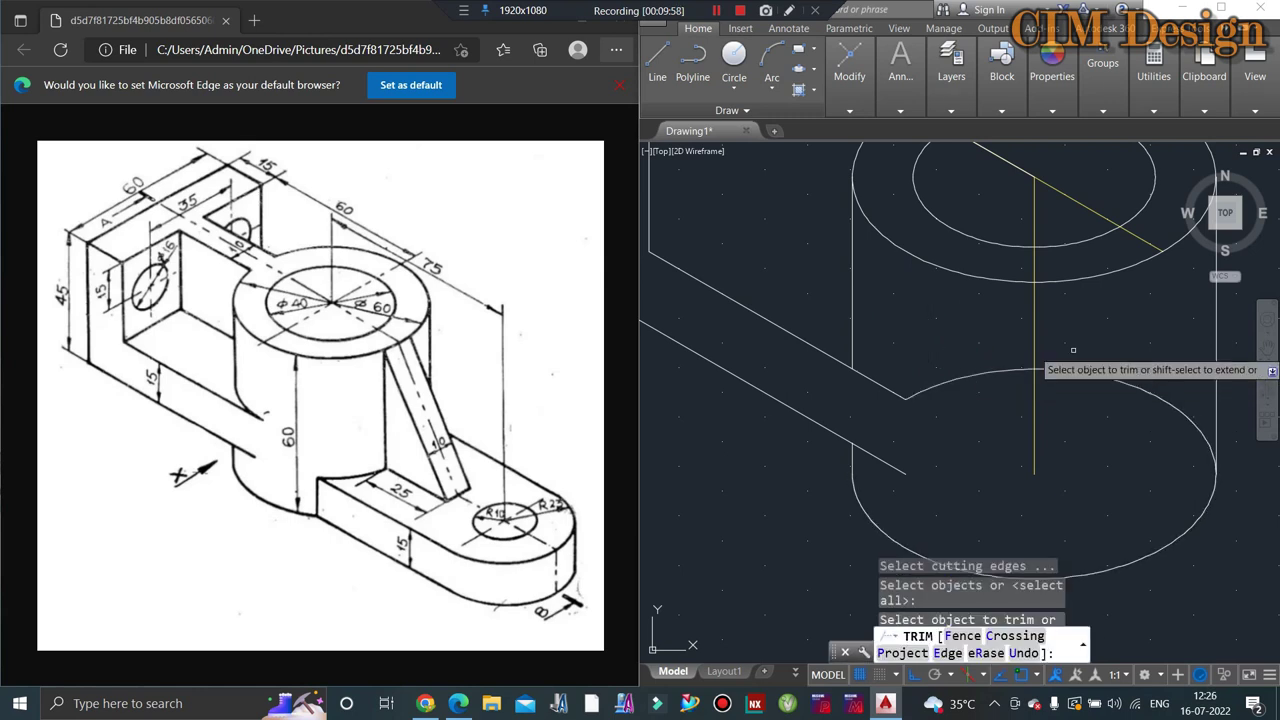
pyautogui.moveTo(1078, 370); pyautogui.dragTo(992, 375)
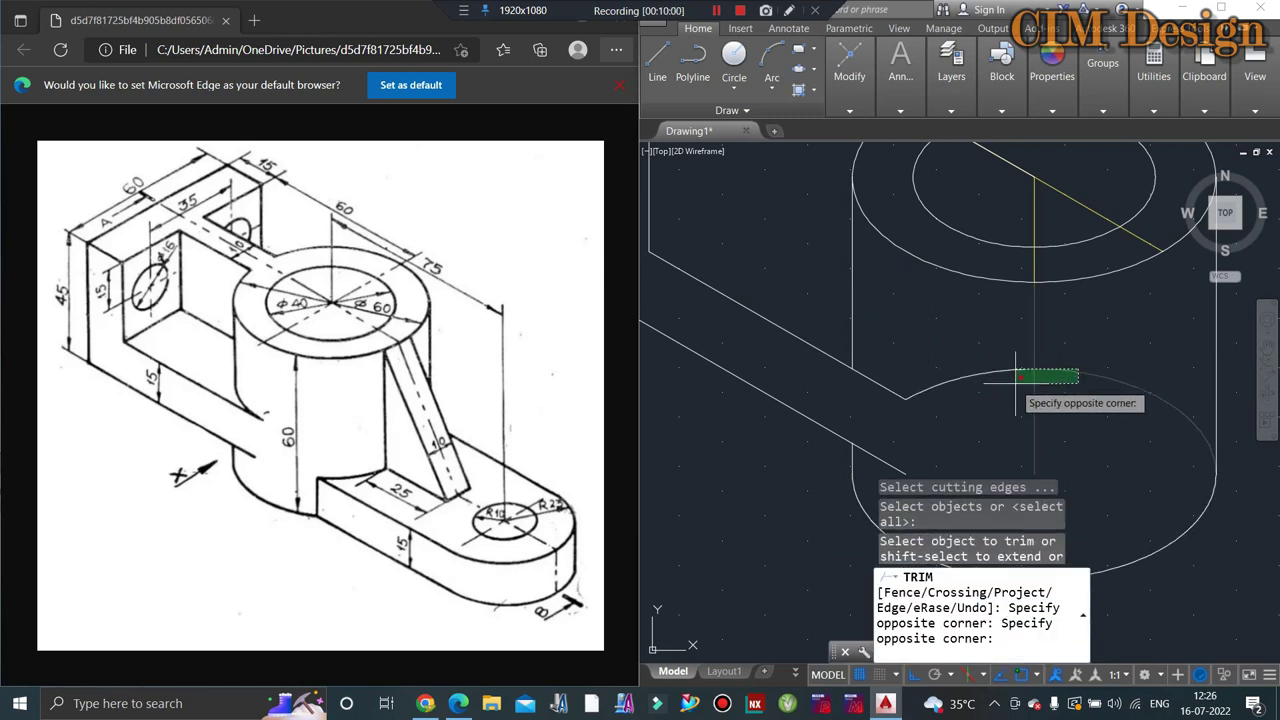
pyautogui.click(992, 375)
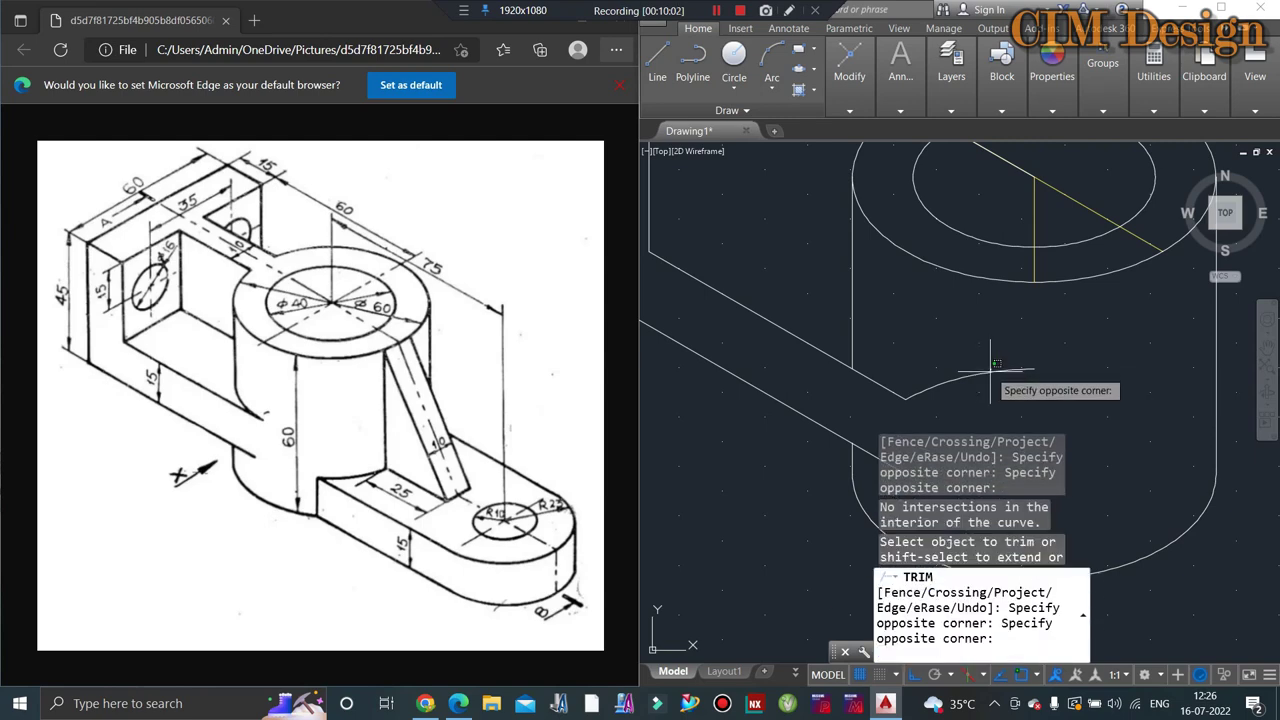
pyautogui.click(975, 382)
pyautogui.press('Escape')
pyautogui.click(977, 376)
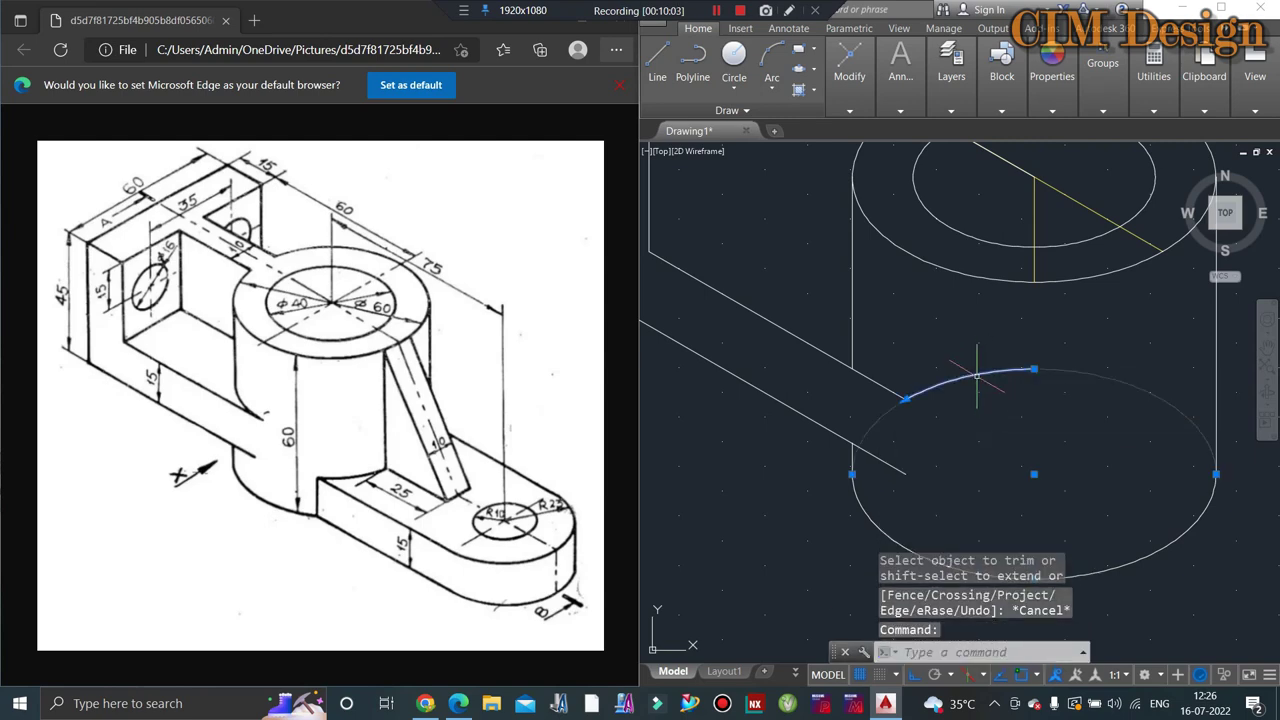
pyautogui.press('Delete')
pyautogui.scroll(-4, 976, 376)
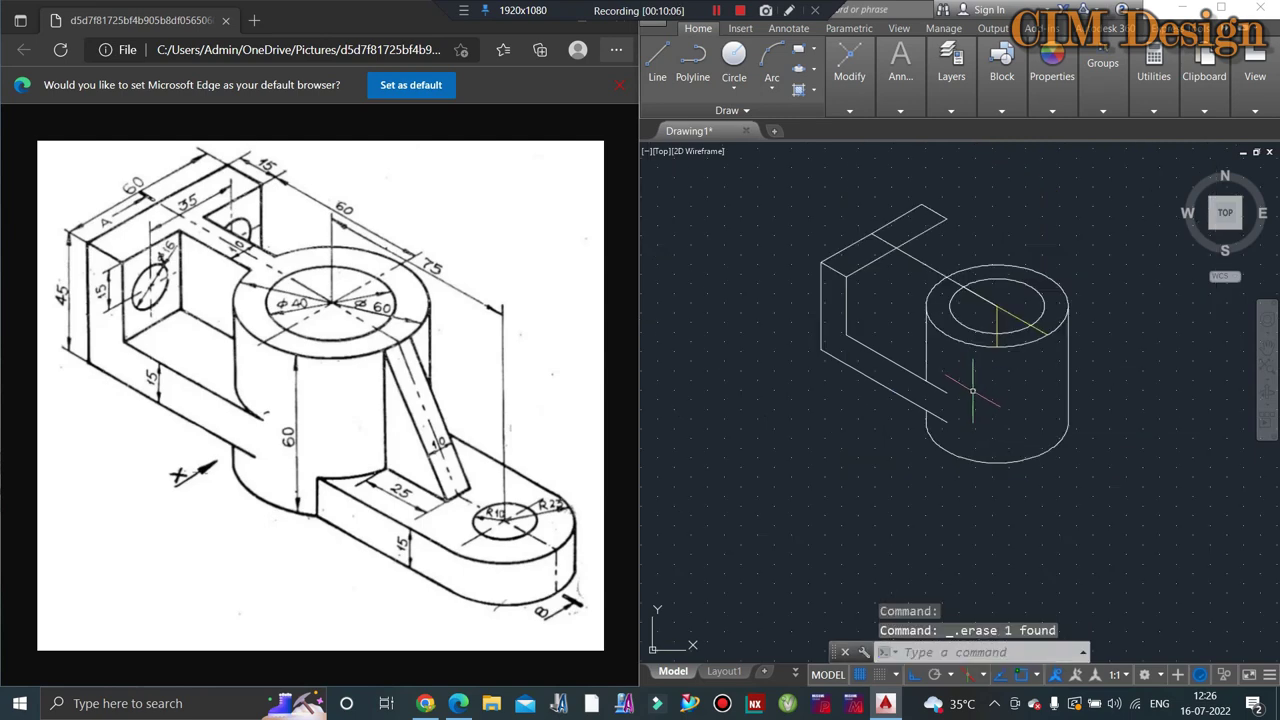
pyautogui.scroll(2, 931, 314)
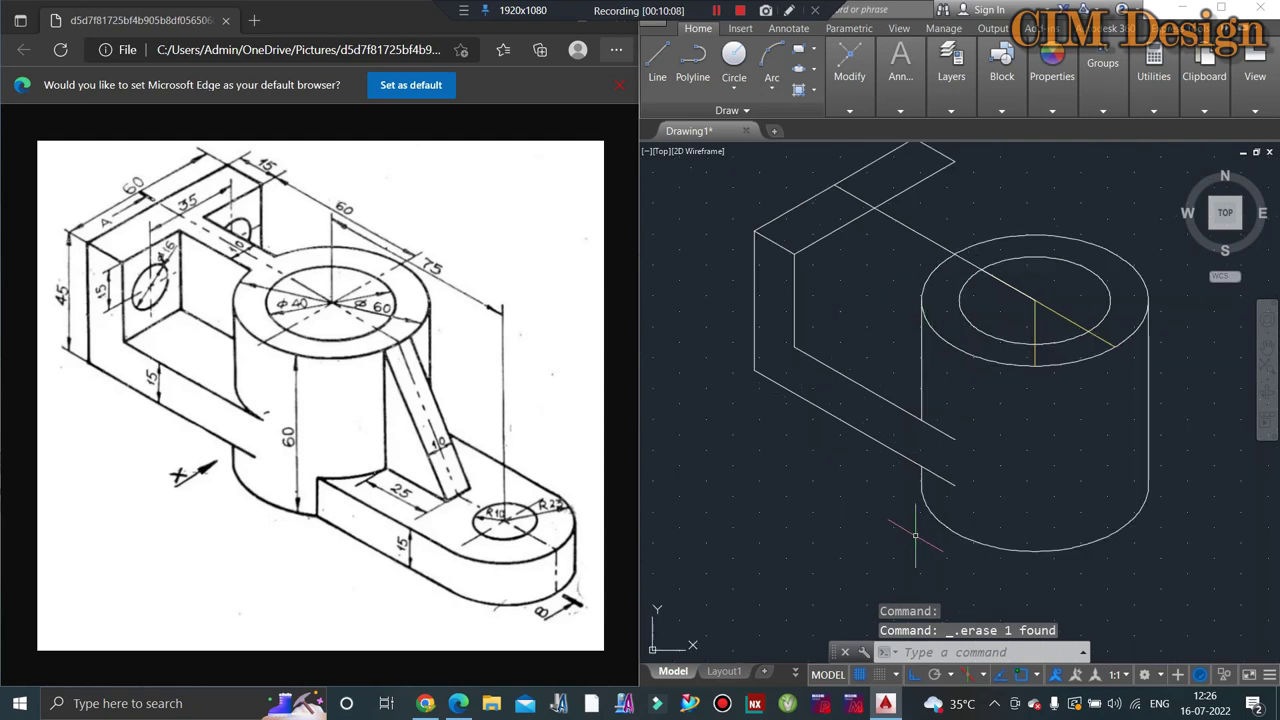
pyautogui.scroll(-2, 914, 536)
pyautogui.scroll(4, 907, 374)
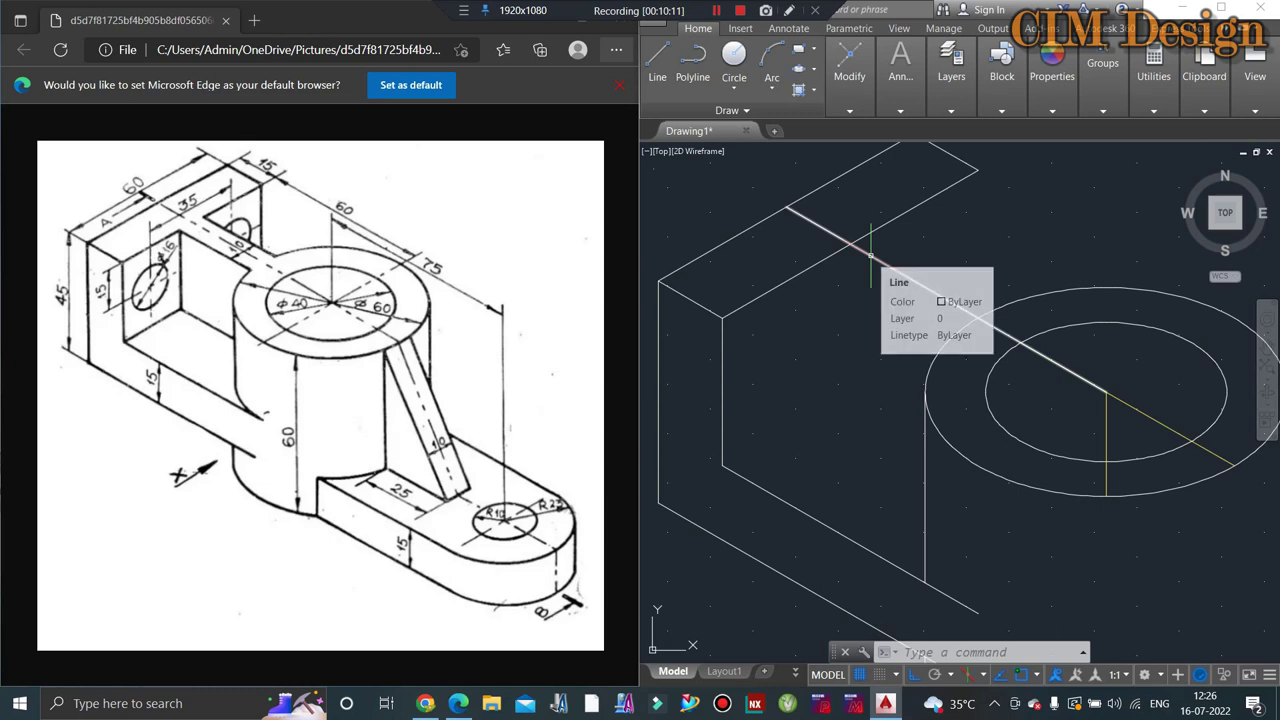
# Step: Delete the diagonal line running from the upright block to the cylinder top's centre
pyautogui.click(870, 255)
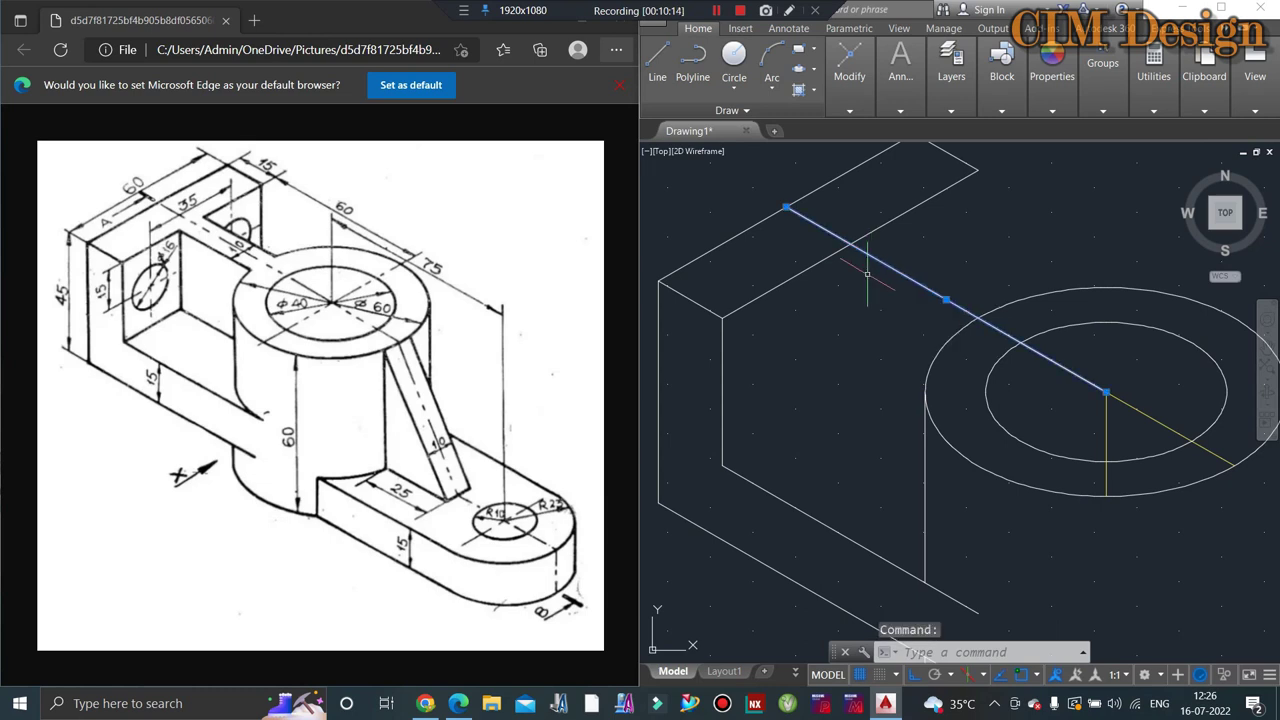
pyautogui.press('Escape')
pyautogui.press('Escape')
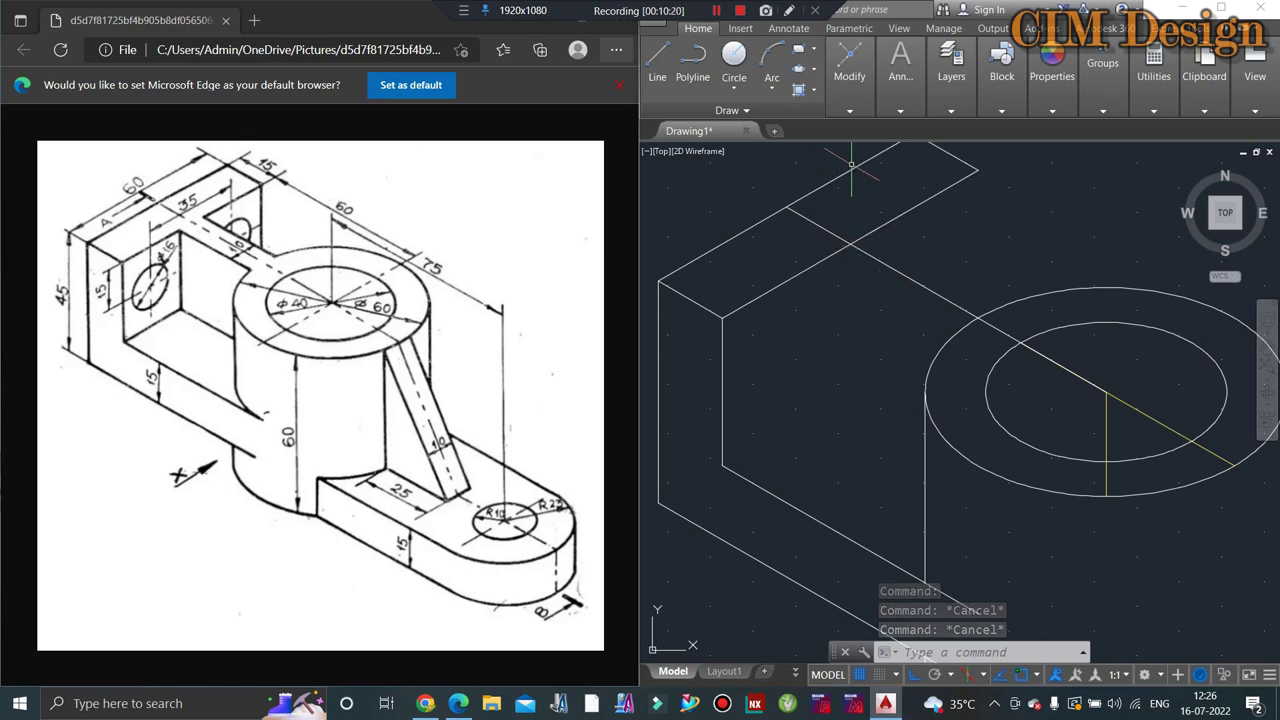
pyautogui.click(945, 298)
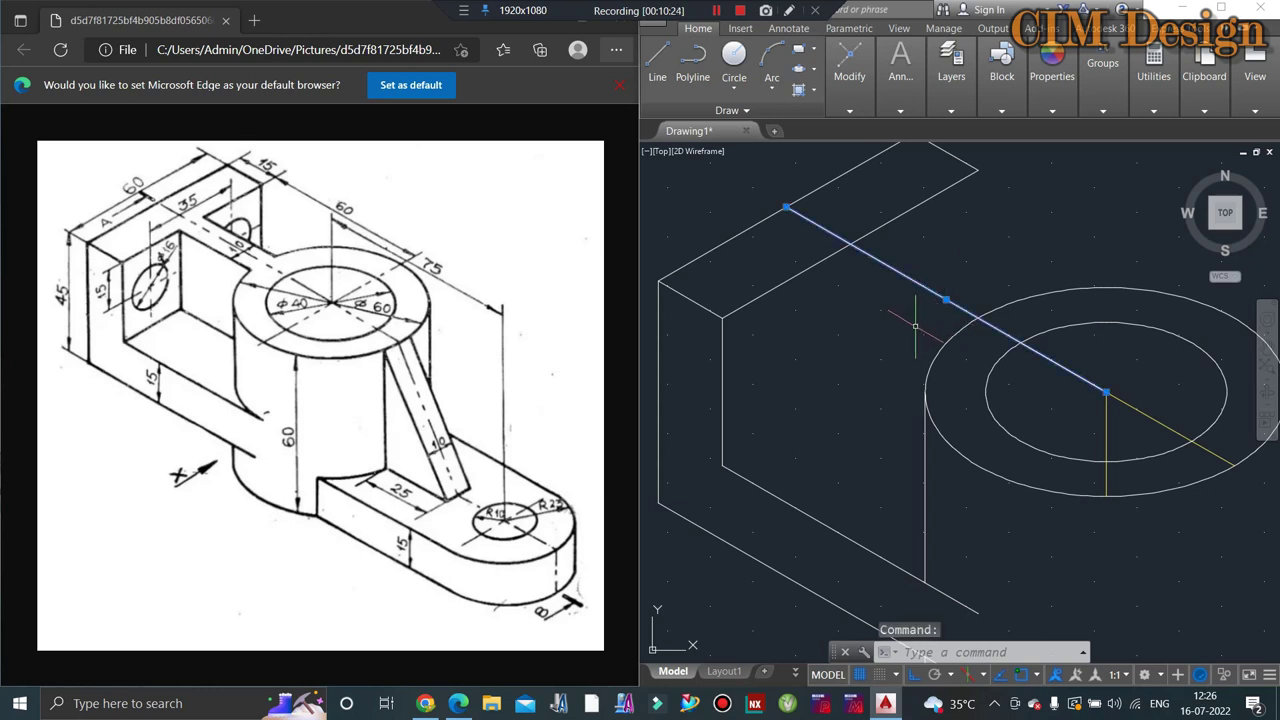
pyautogui.press('Delete')
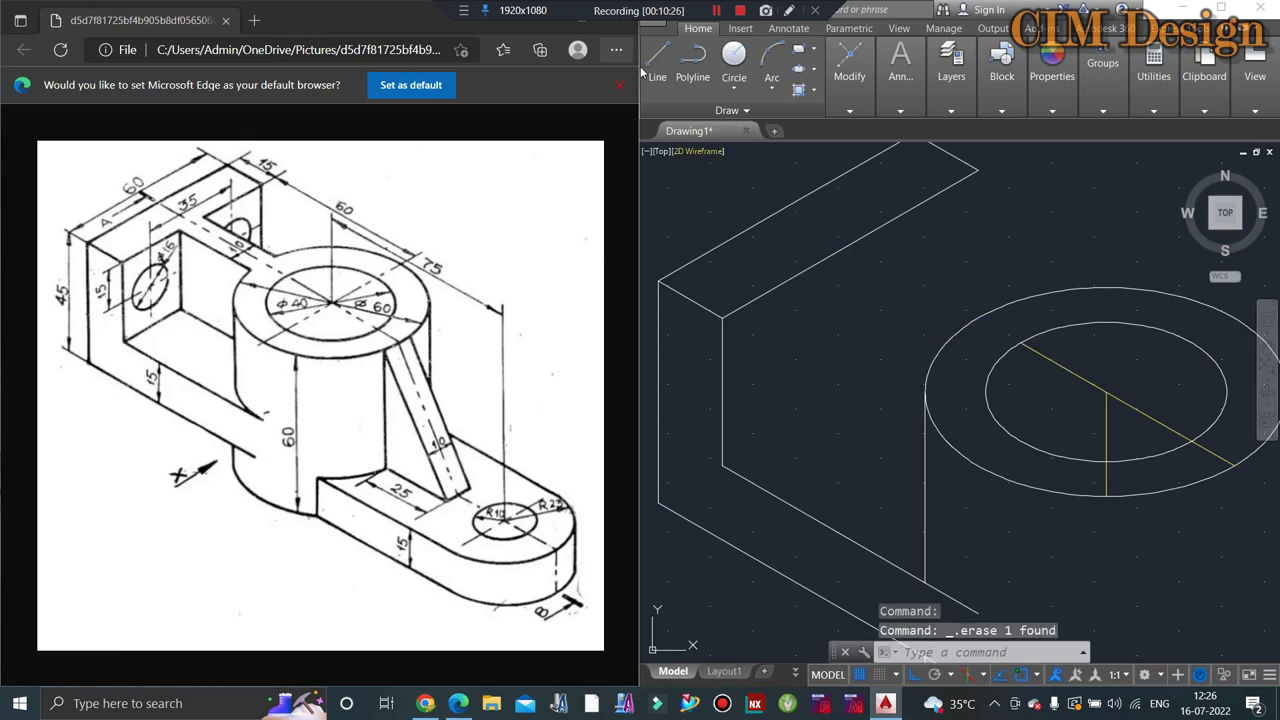
# Step: Draw 5-unit line stubs at 30° from the yellow centre-line intersection on the top isoplane
pyautogui.click(658, 58)
pyautogui.scroll(2, 1108, 422)
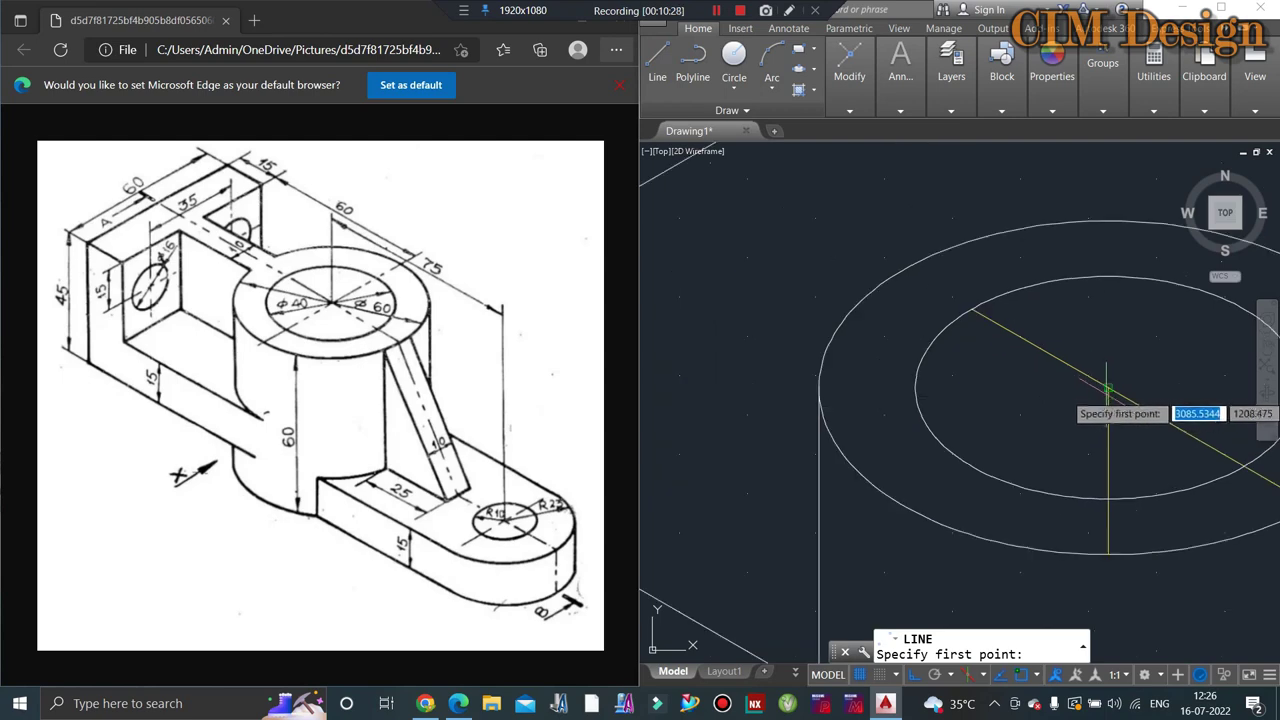
pyautogui.click(1108, 388)
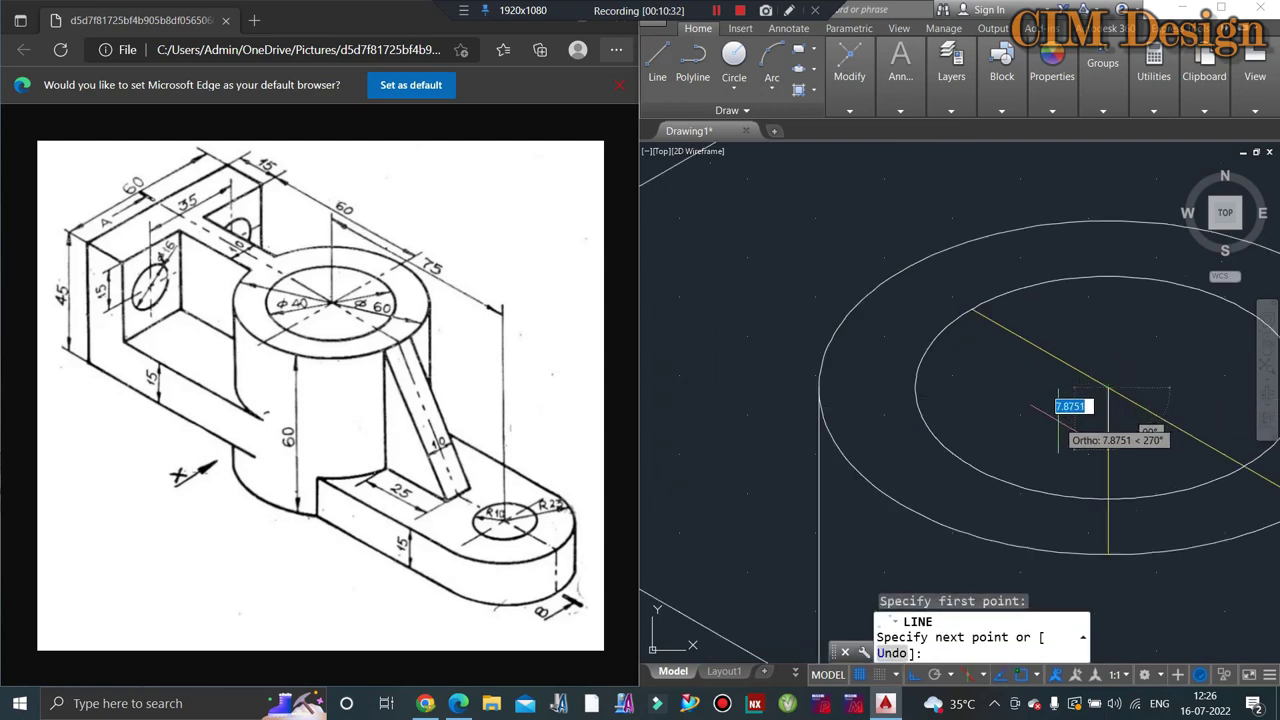
pyautogui.press('F5')
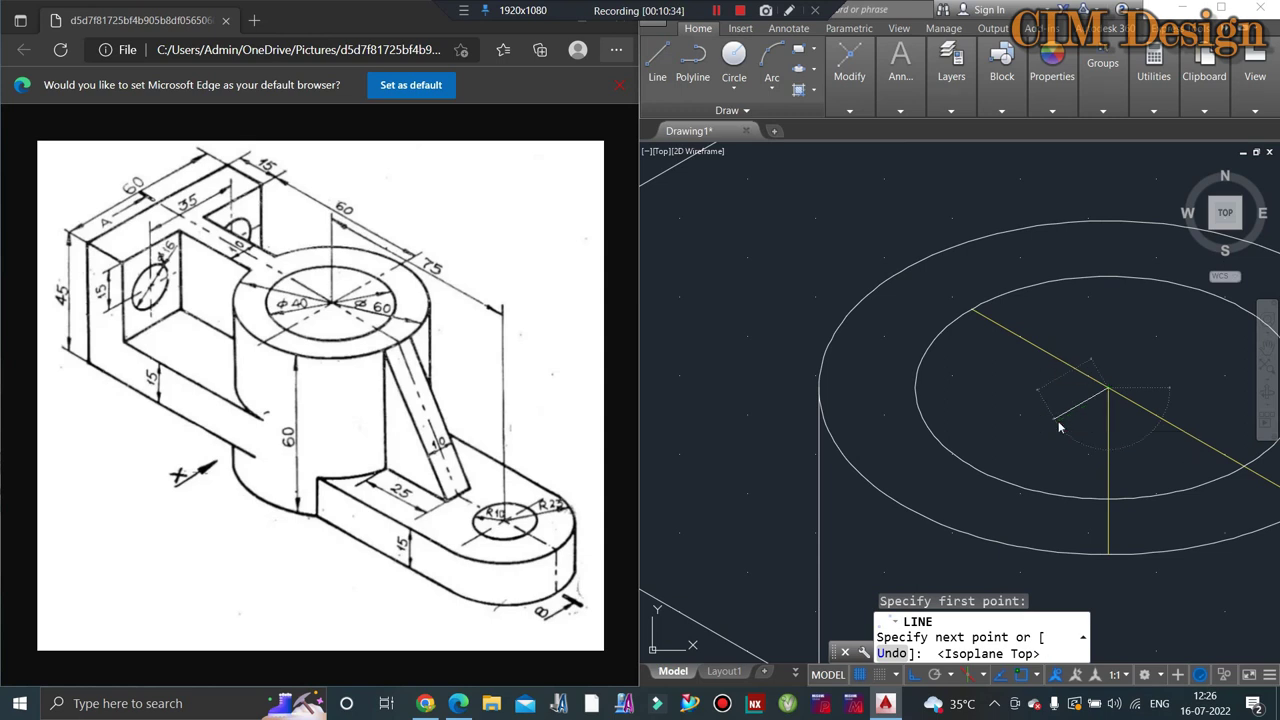
pyautogui.write('5')
pyautogui.press('Return')
pyautogui.press('Escape')
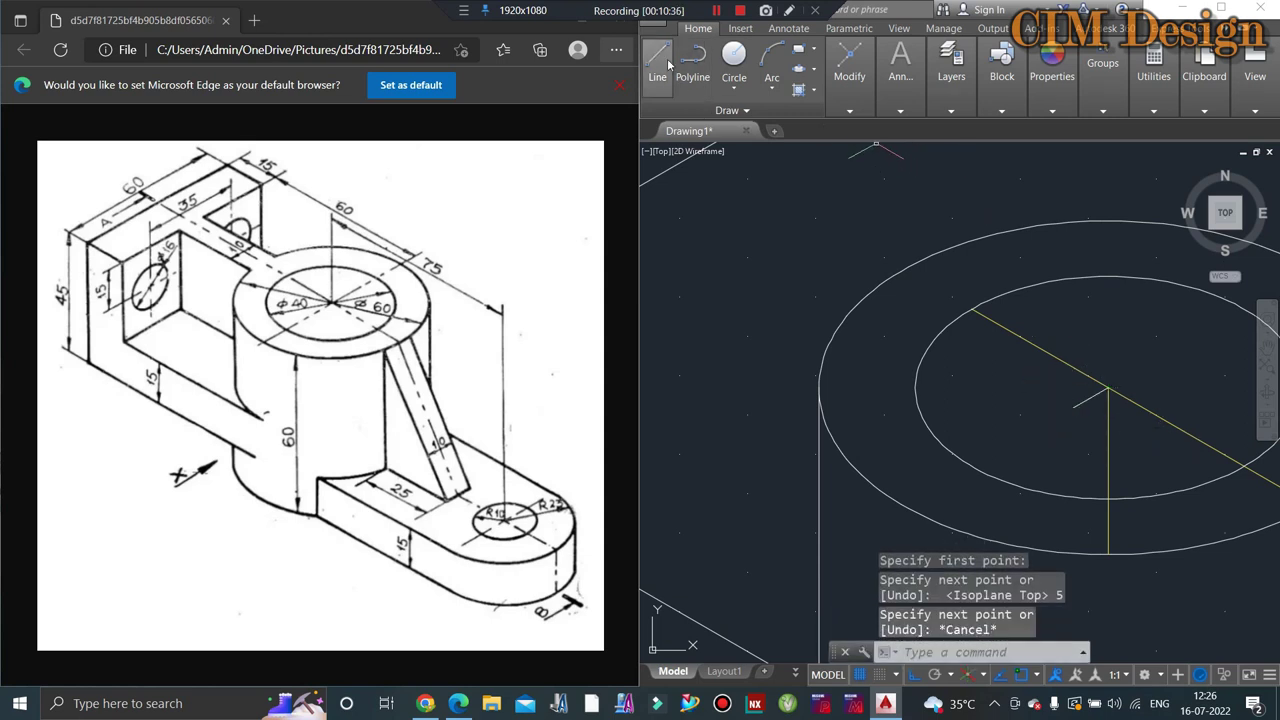
pyautogui.click(657, 60)
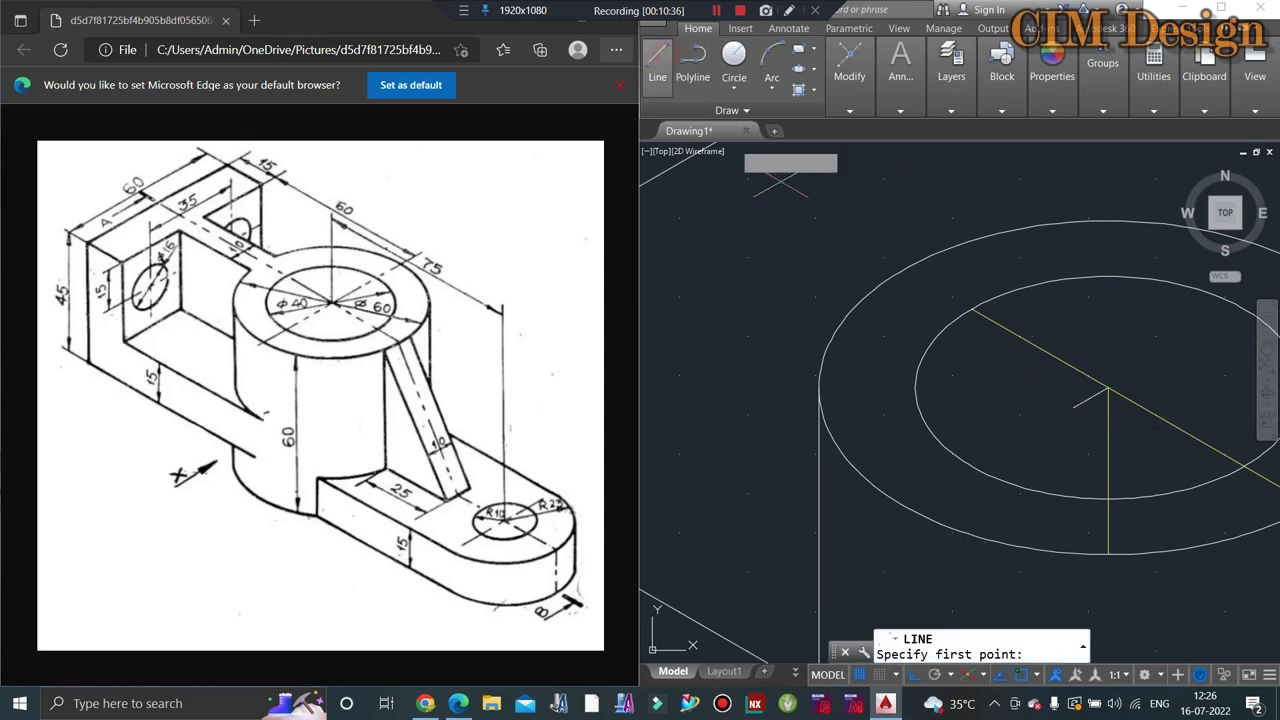
pyautogui.click(1108, 388)
pyautogui.write('5')
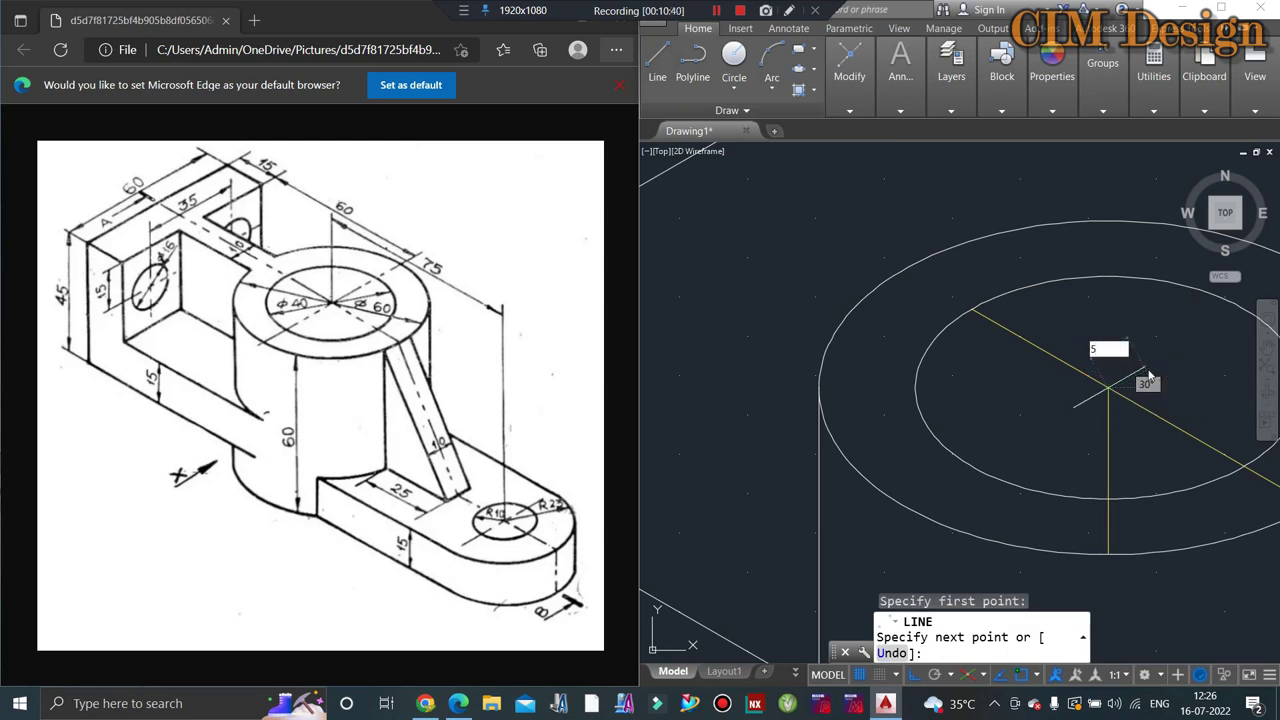
pyautogui.press('Return')
pyautogui.click(1147, 374)
pyautogui.press('Escape')
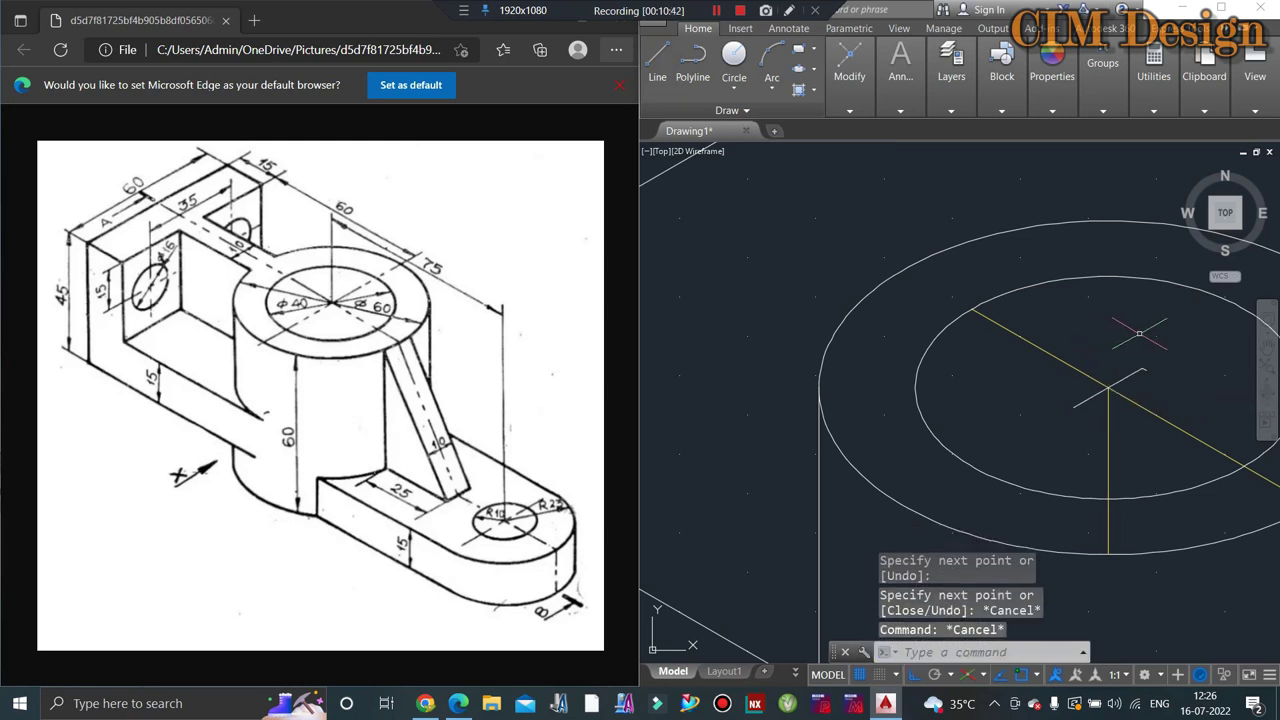
# Step: Erase the stray short segment at the top ellipse's centre
pyautogui.scroll(1, 1139, 335)
pyautogui.scroll(1, 1136, 362)
pyautogui.click(1139, 363)
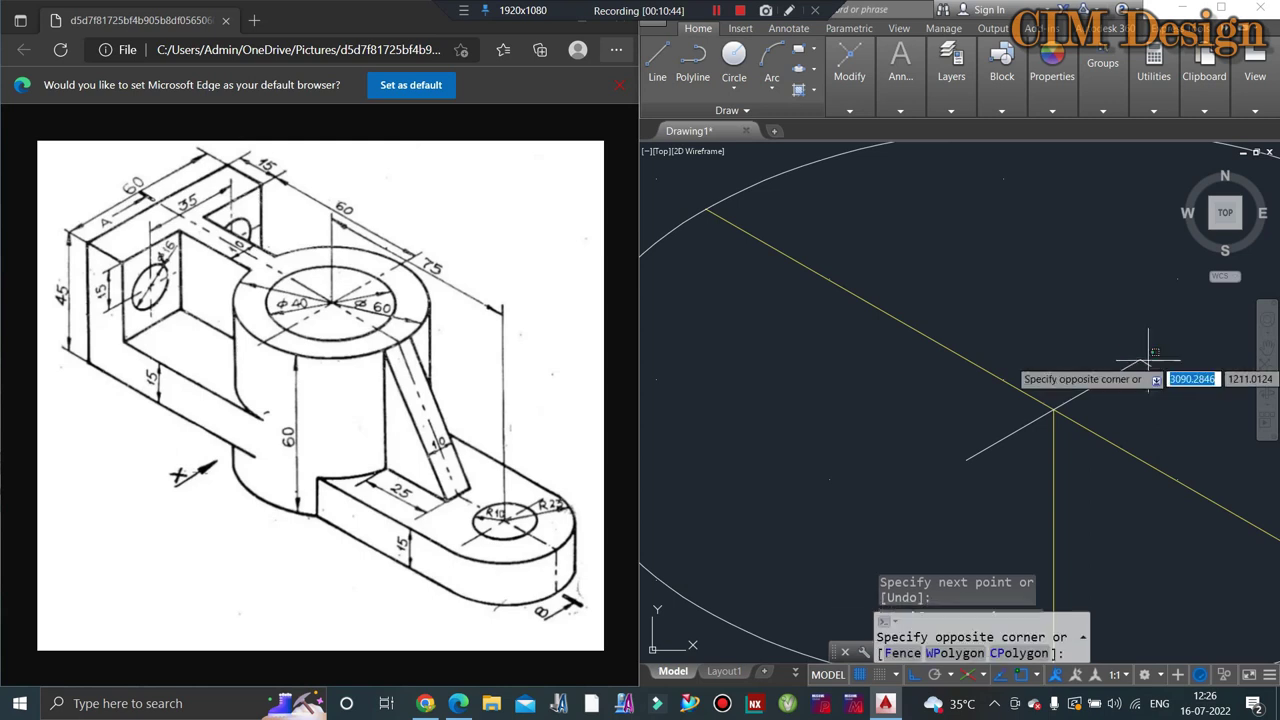
pyautogui.press('Escape')
pyautogui.click(1152, 360)
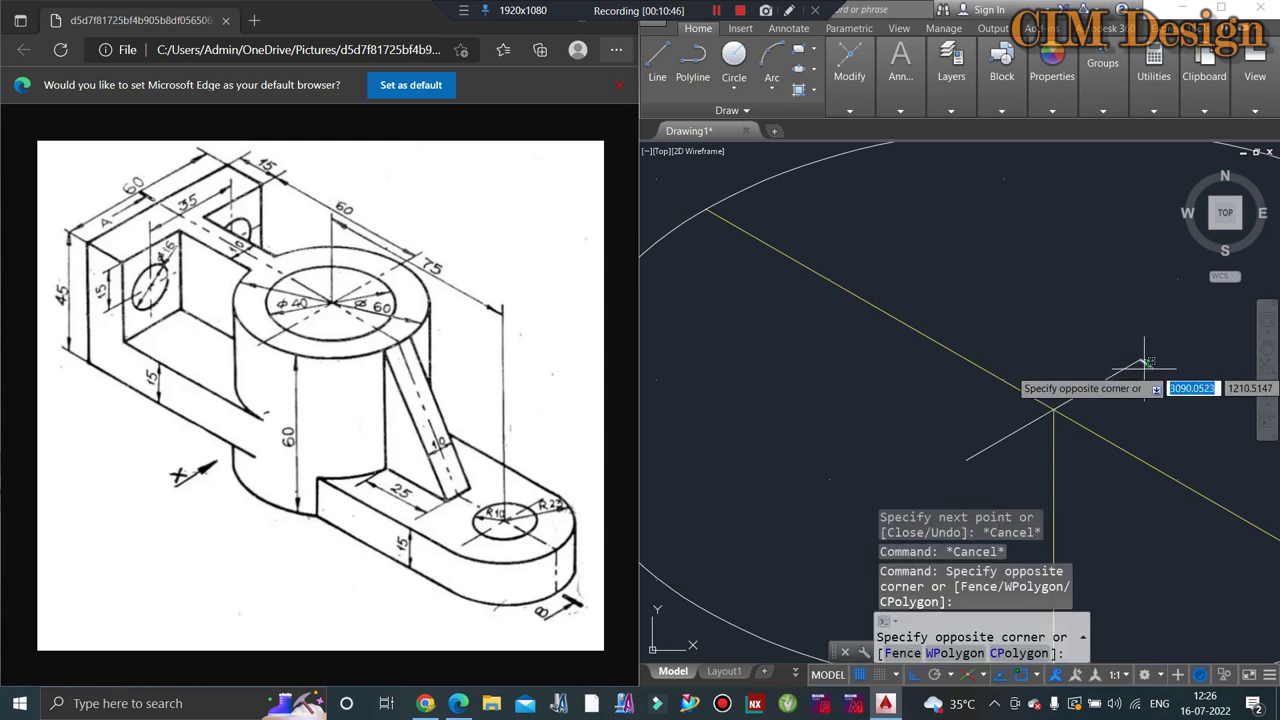
pyautogui.click(1115, 372)
pyautogui.press('Delete')
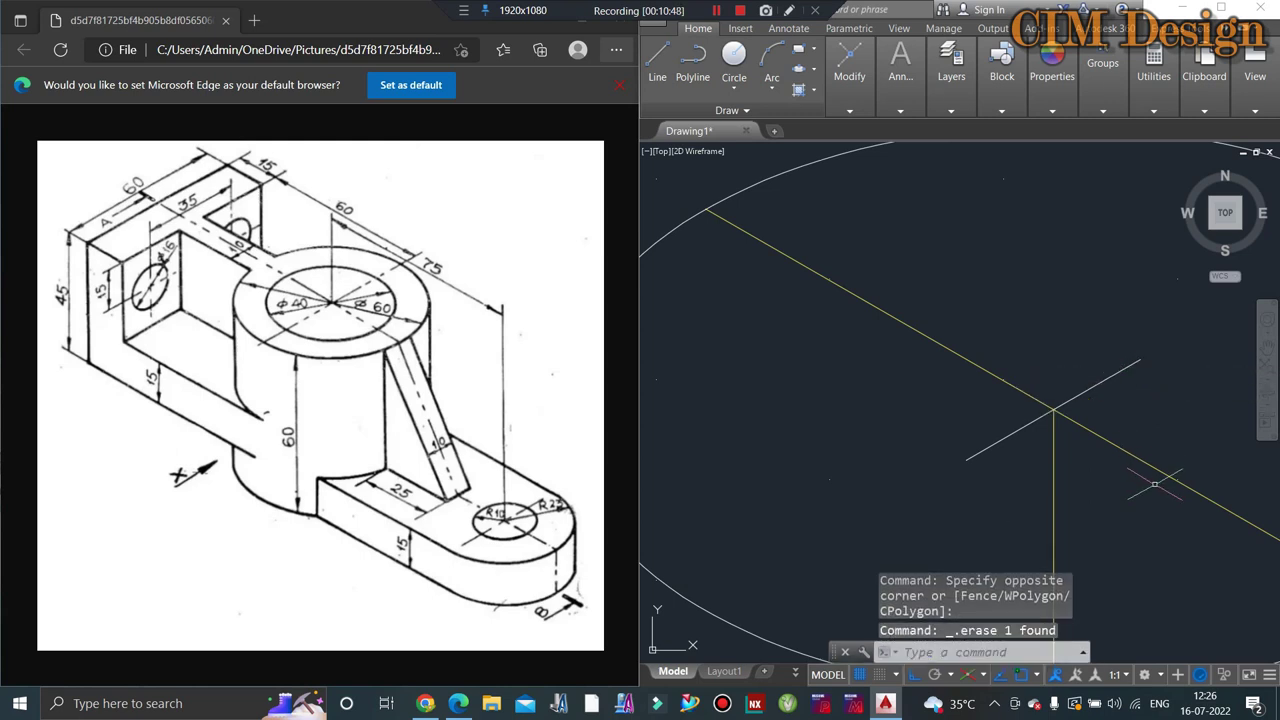
pyautogui.scroll(-2, 1155, 484)
pyautogui.scroll(1, 1122, 438)
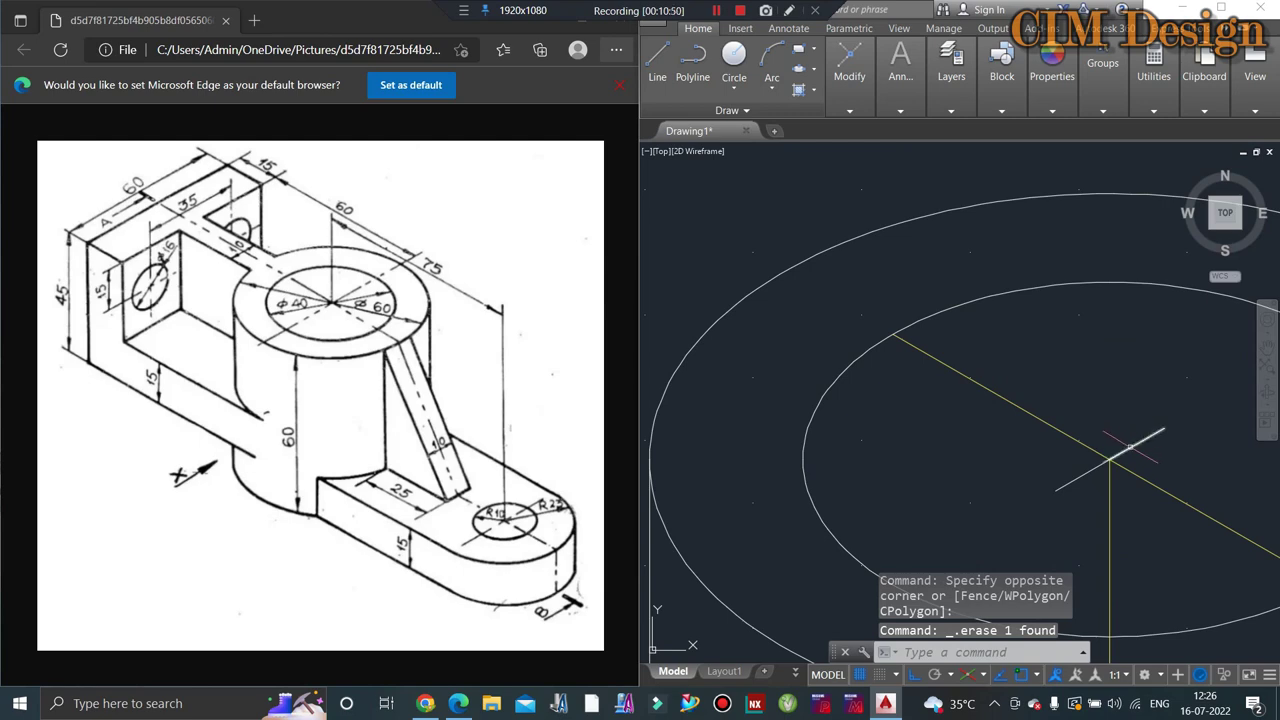
pyautogui.click(1129, 446)
pyautogui.press('Escape')
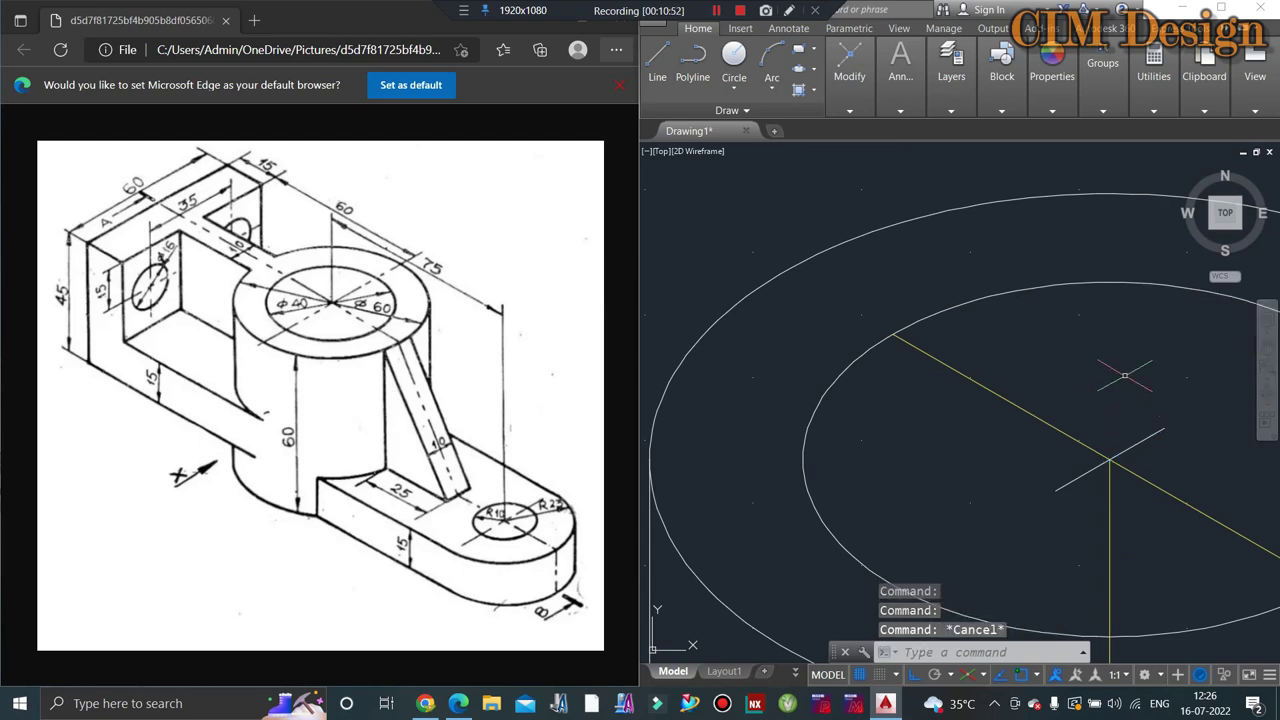
pyautogui.press('Escape')
pyautogui.scroll(-2, 1090, 440)
pyautogui.scroll(-2, 1080, 337)
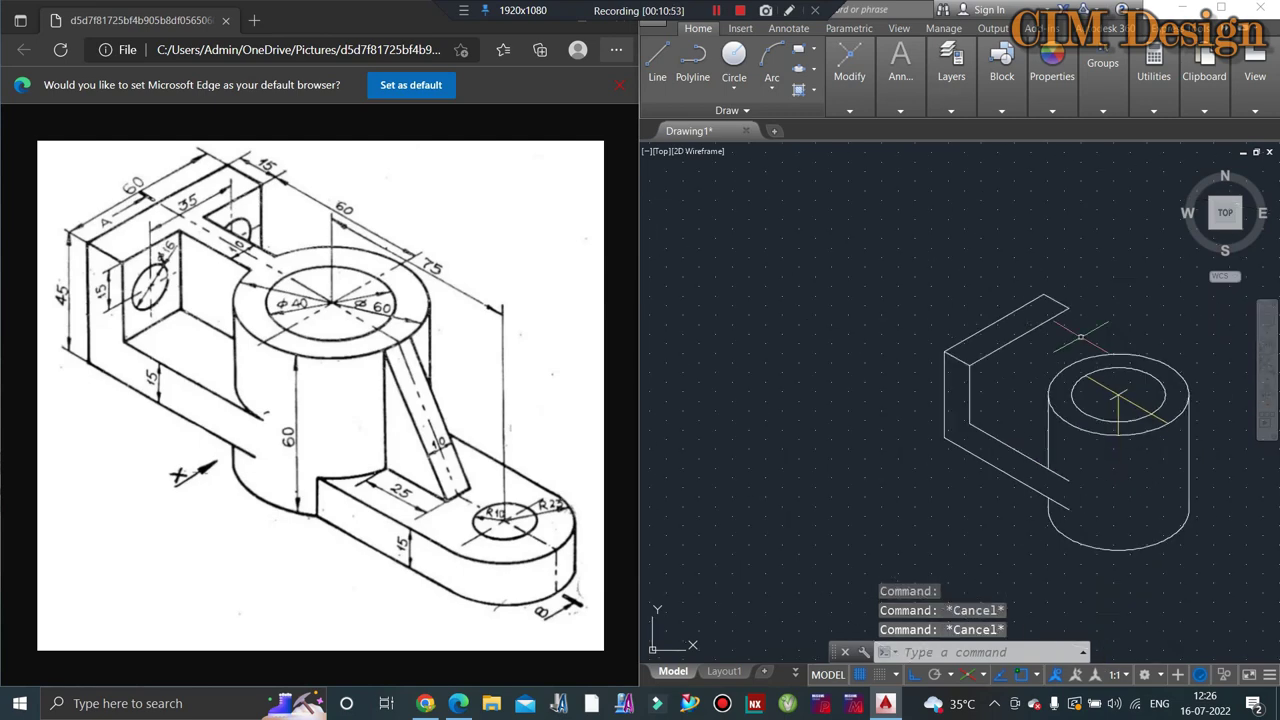
# Step: Draw a line from the cylinder top's centre at 150° past the wall block
pyautogui.click(660, 76)
pyautogui.scroll(3, 1110, 415)
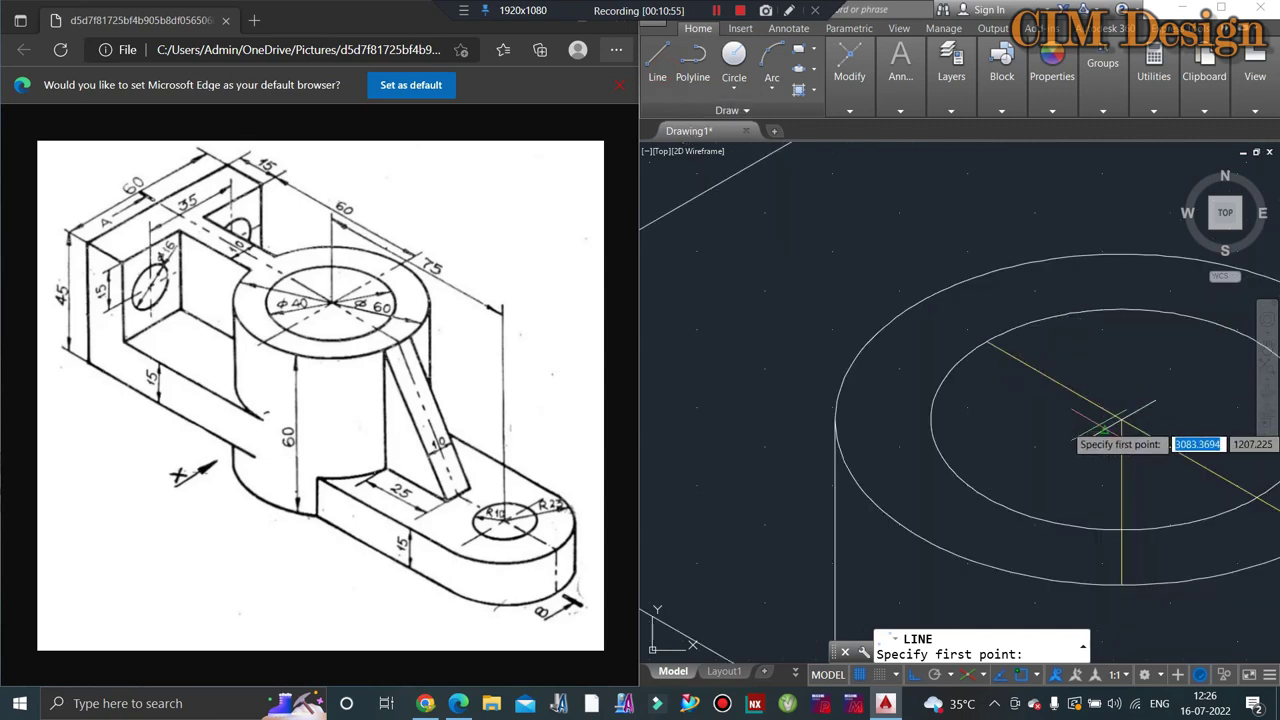
pyautogui.click(1100, 432)
pyautogui.press('Escape')
pyautogui.scroll(-3, 1110, 405)
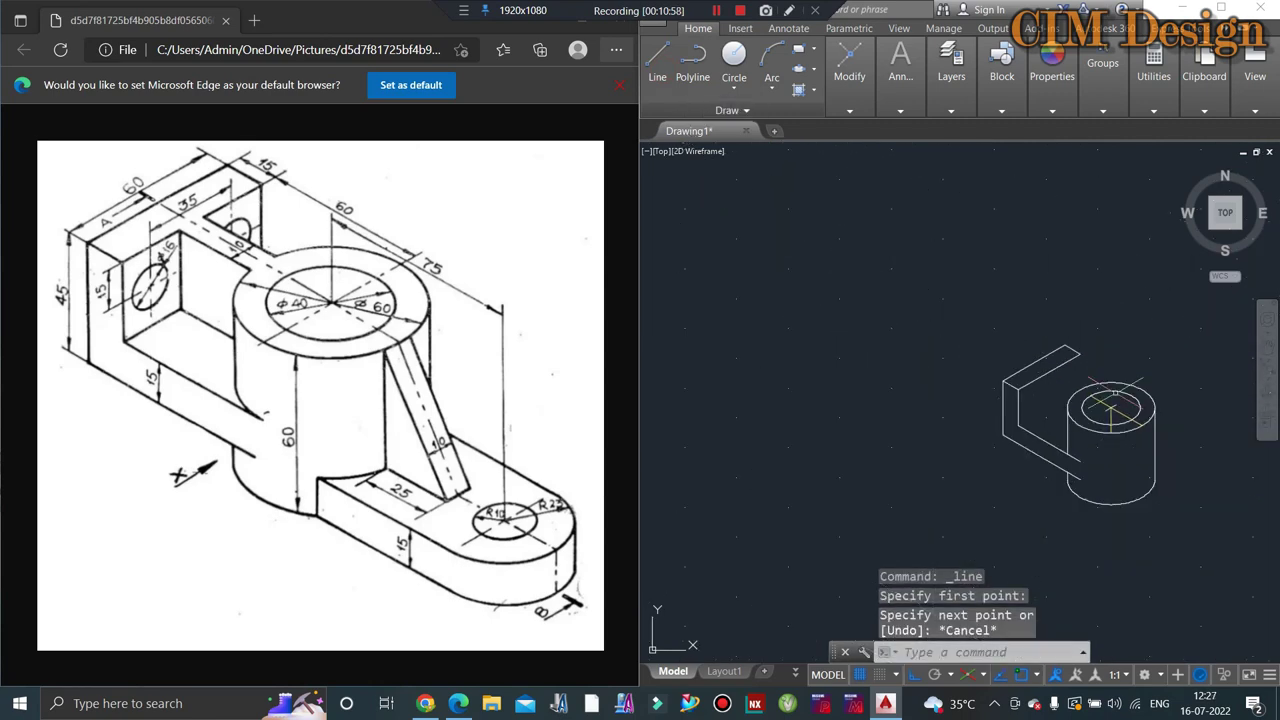
pyautogui.scroll(2, 1116, 394)
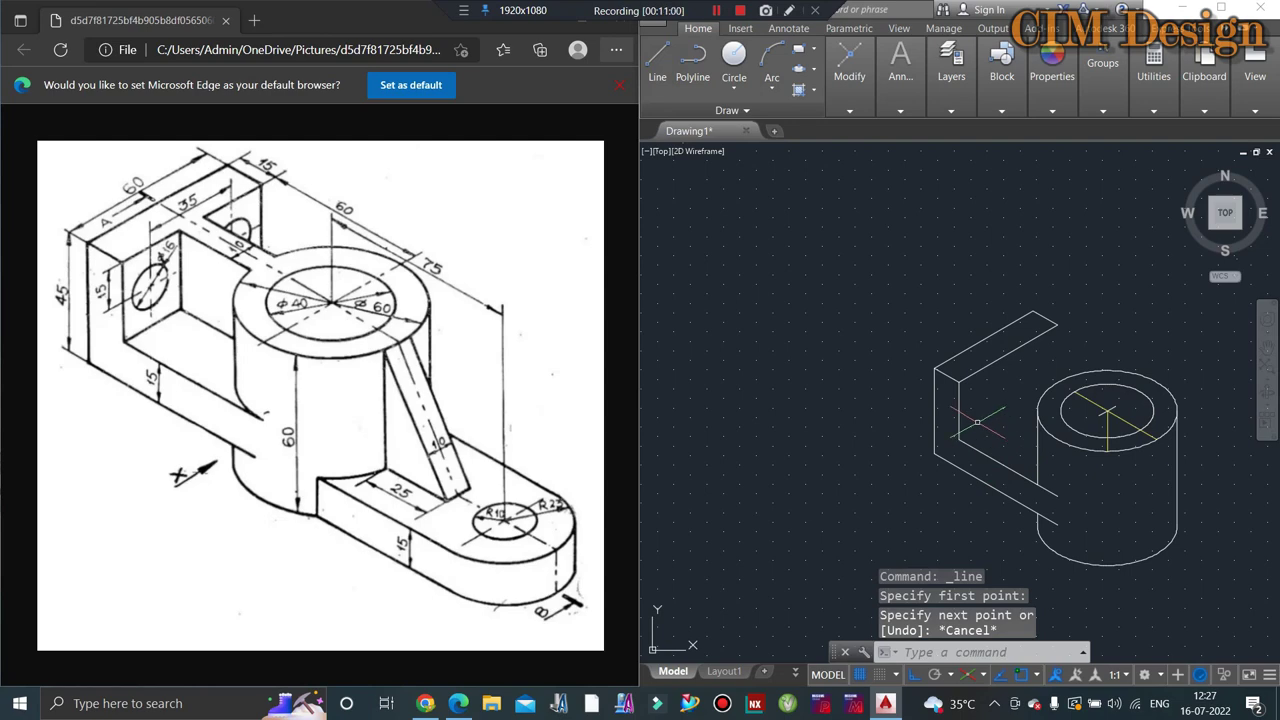
pyautogui.scroll(2, 1021, 338)
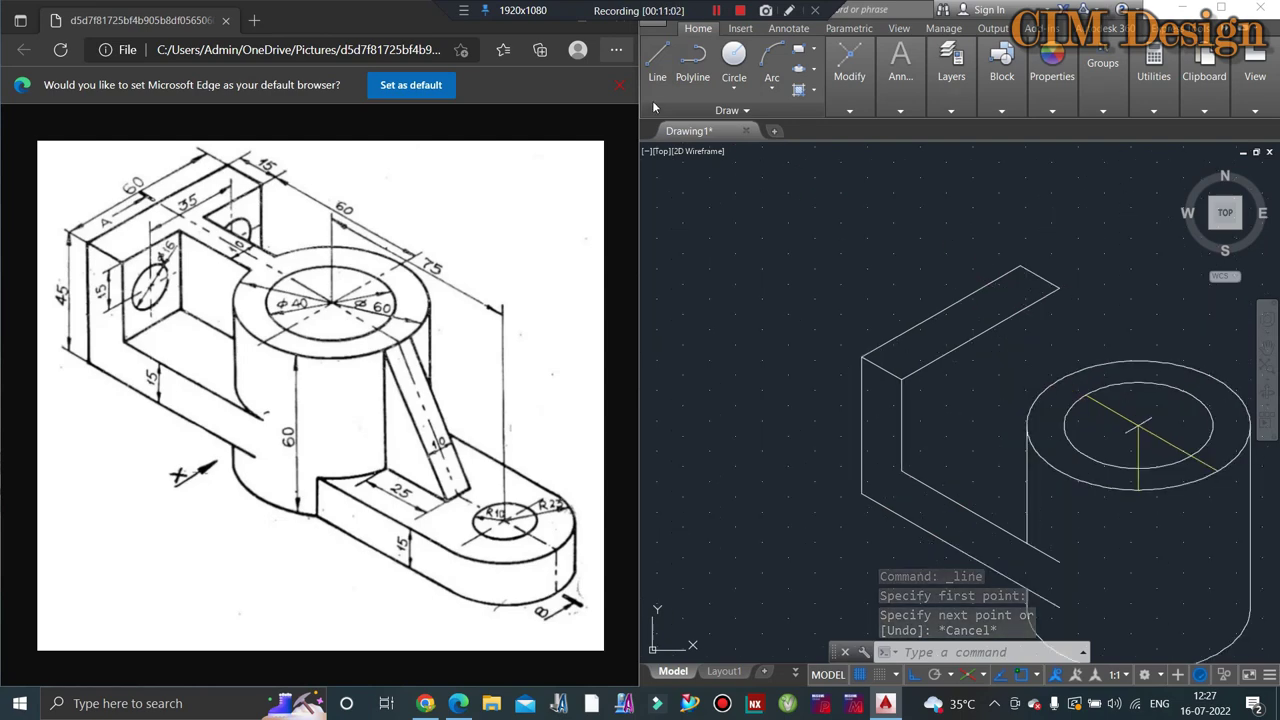
pyautogui.click(657, 62)
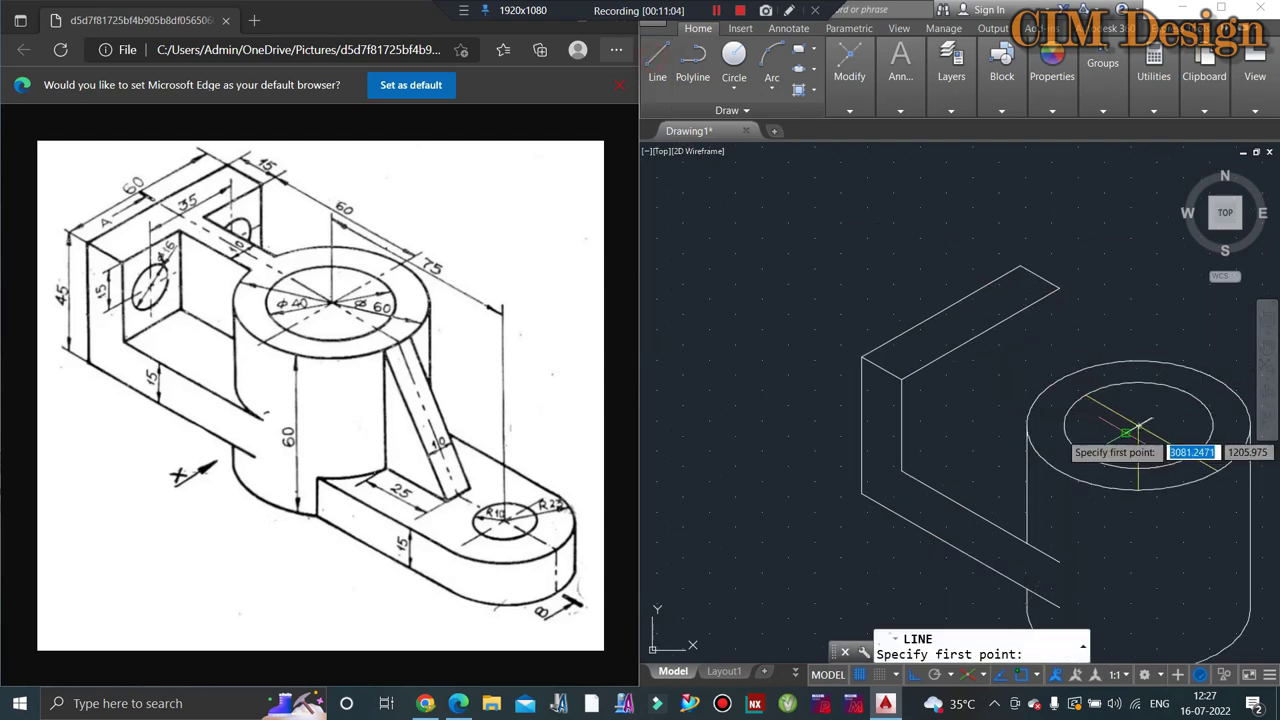
pyautogui.click(1138, 428)
pyautogui.click(836, 267)
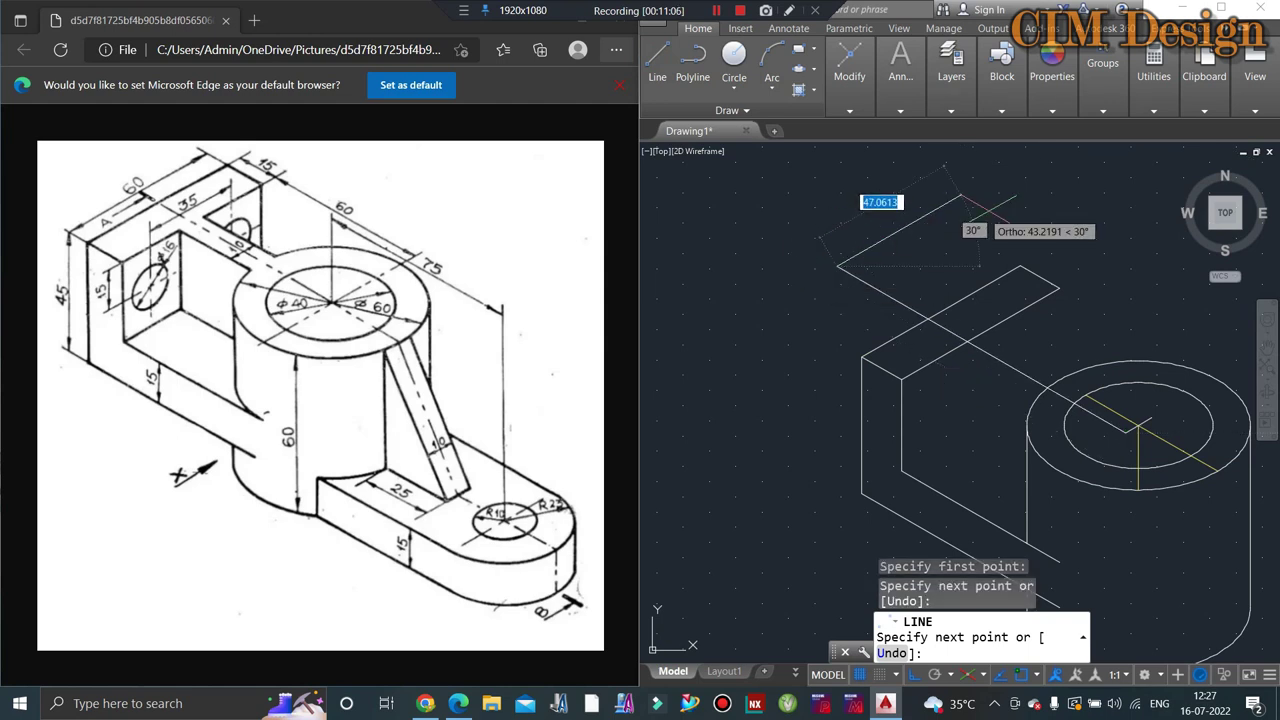
pyautogui.press('Escape')
# Step: Add the second parallel line from the cylinder top toward the upper left
pyautogui.click(662, 62)
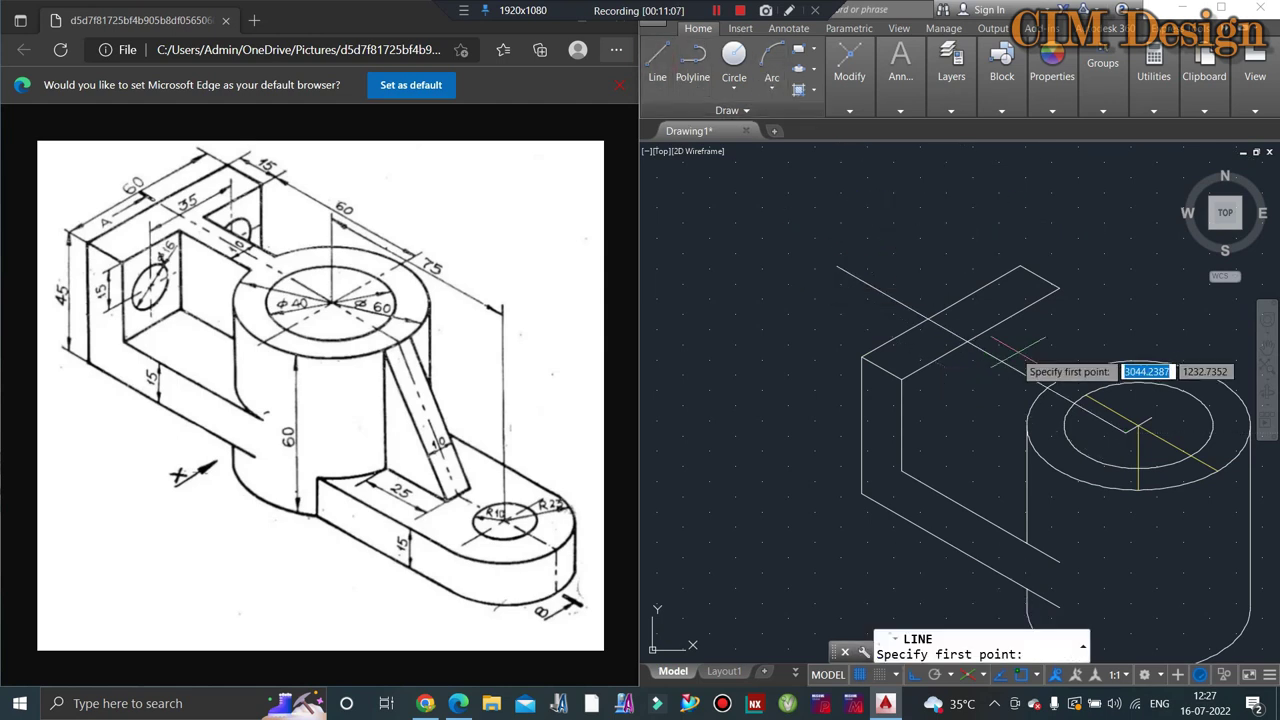
pyautogui.click(1150, 418)
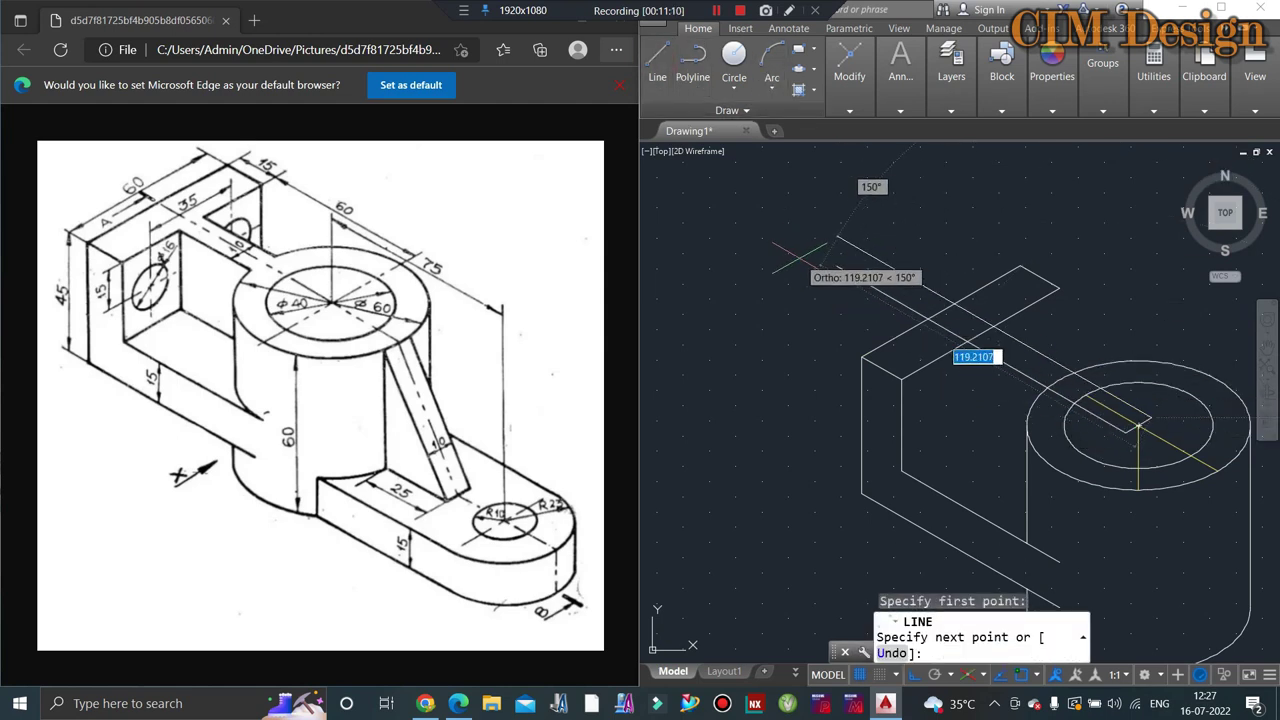
pyautogui.press('Escape')
pyautogui.press('Escape')
pyautogui.press('Escape')
pyautogui.scroll(2, 937, 313)
pyautogui.write('tr')
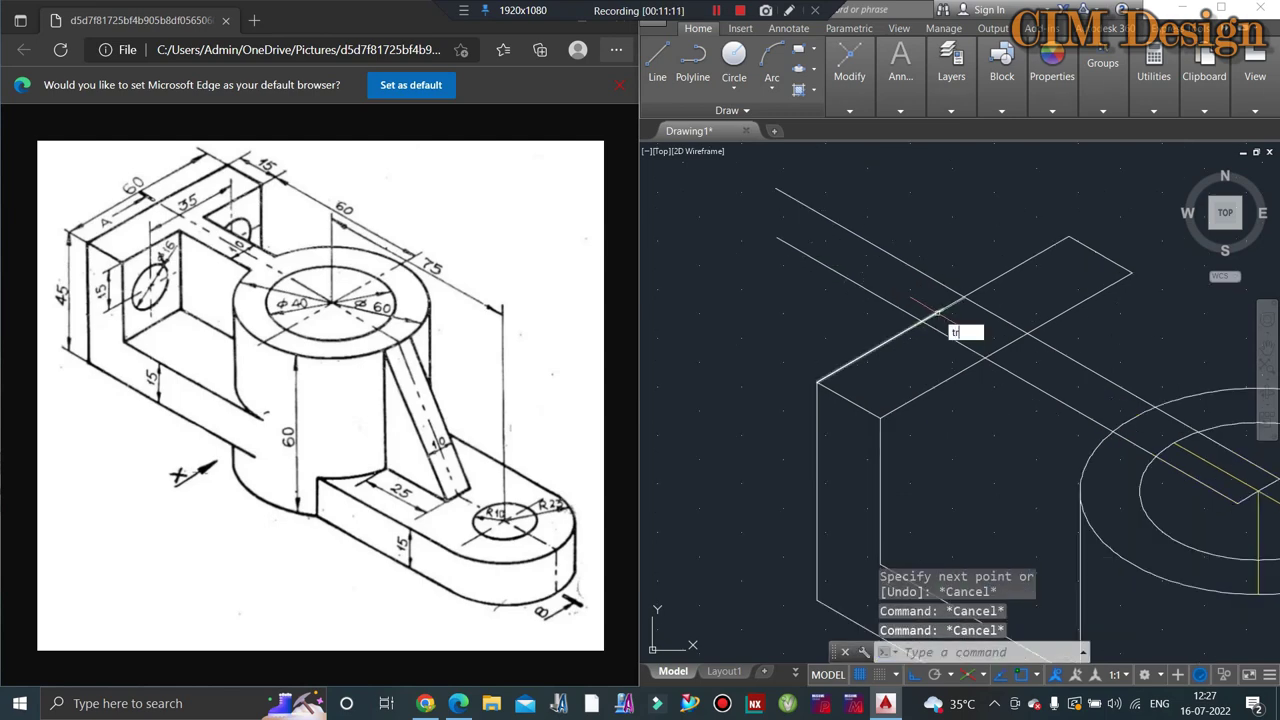
pyautogui.press('Return')
pyautogui.press('Return')
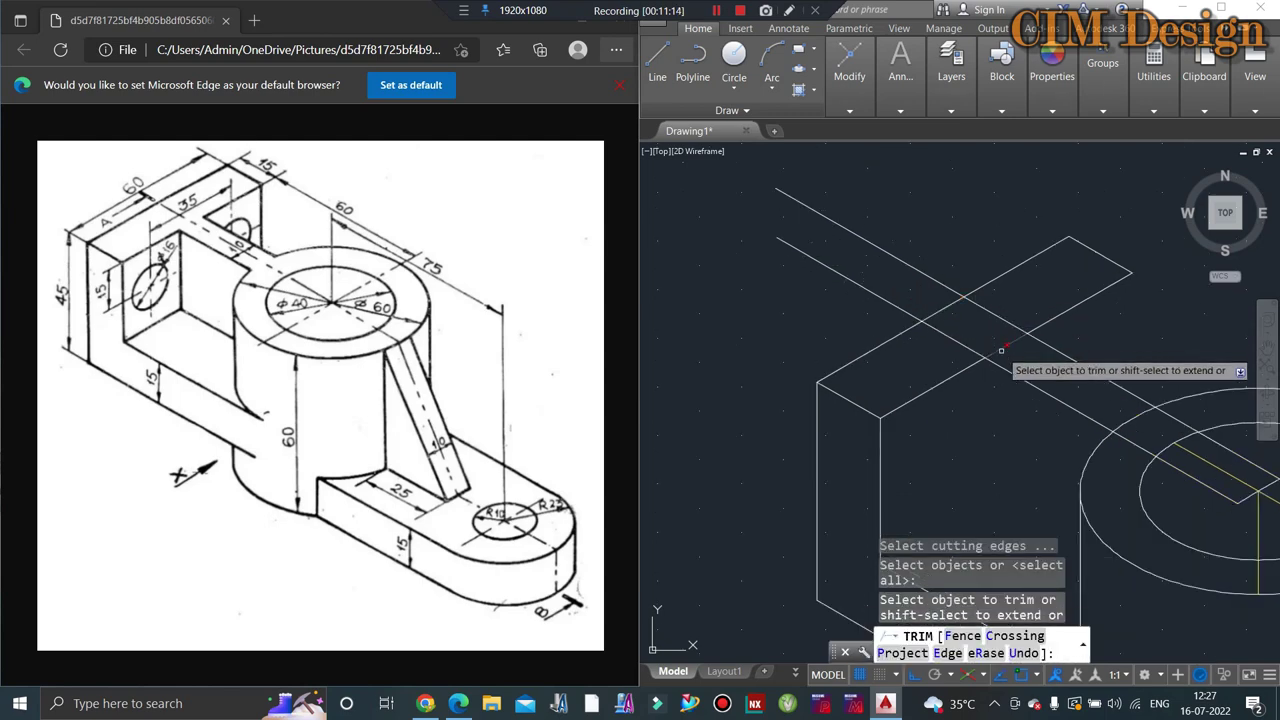
# Step: Trim the extra arc segment and the parallel lines into a notch in the block top
pyautogui.scroll(2, 1058, 362)
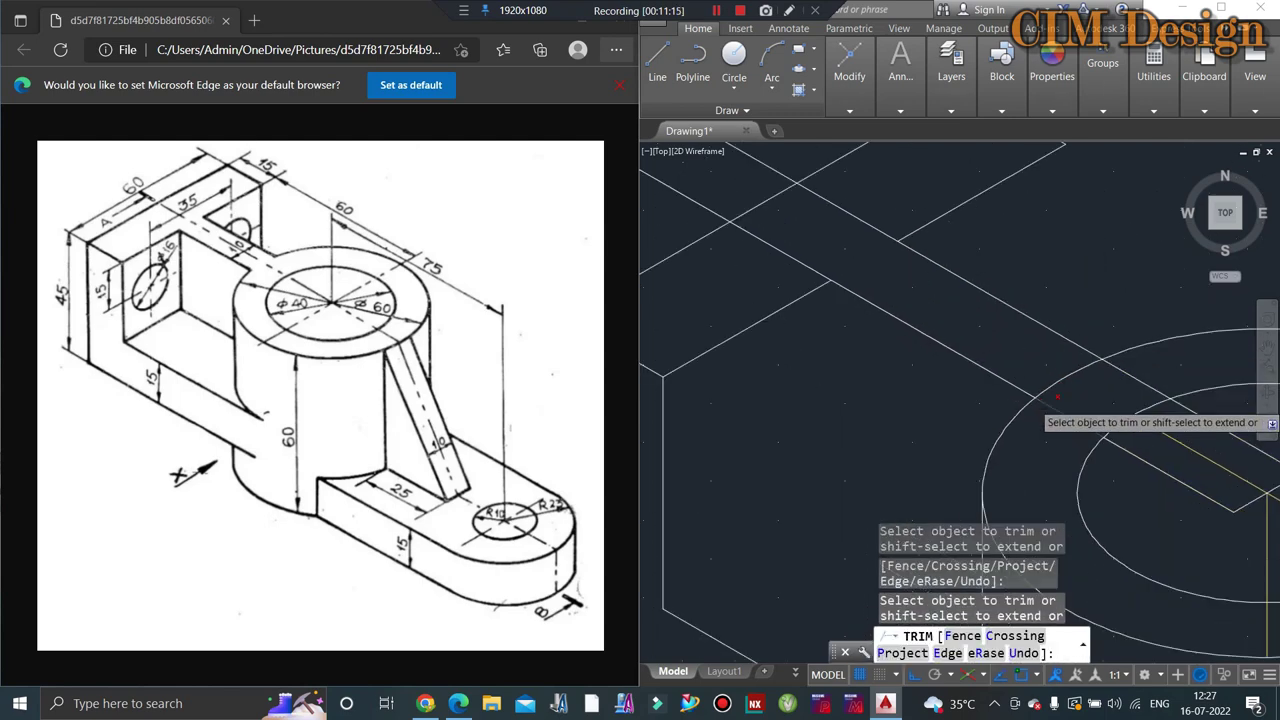
pyautogui.click(1115, 374)
pyautogui.click(1063, 429)
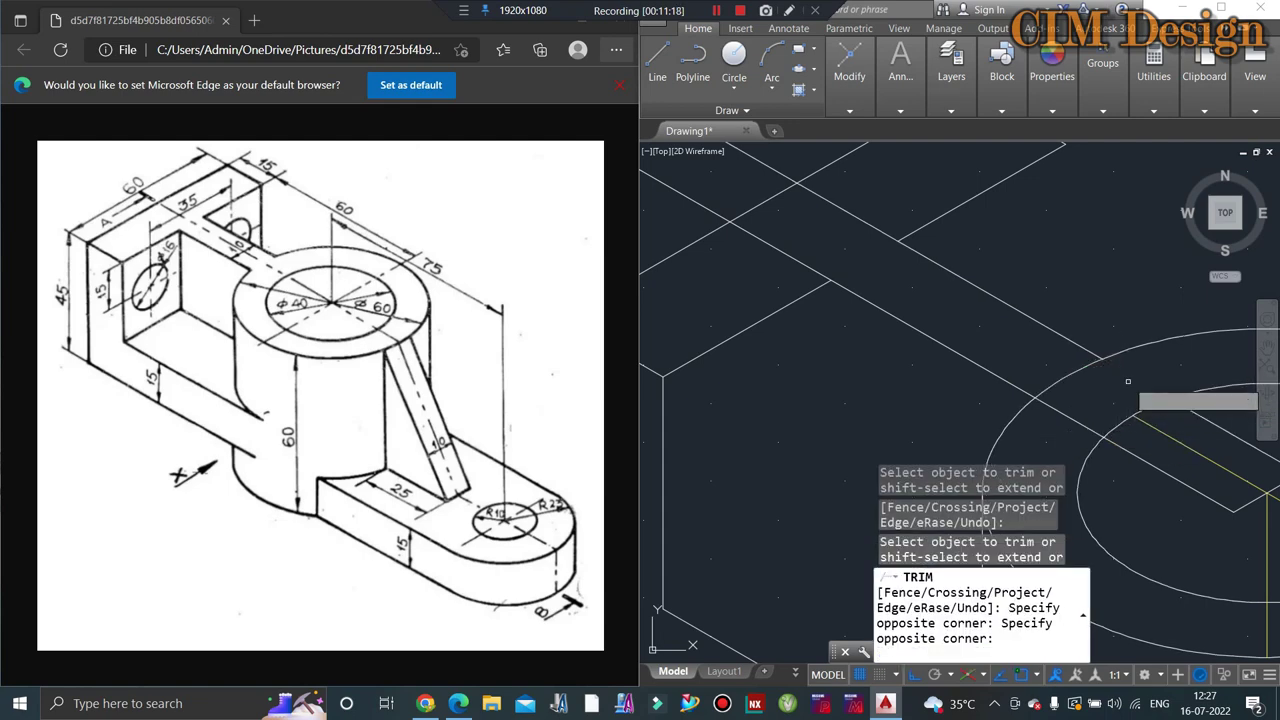
pyautogui.click(1072, 373)
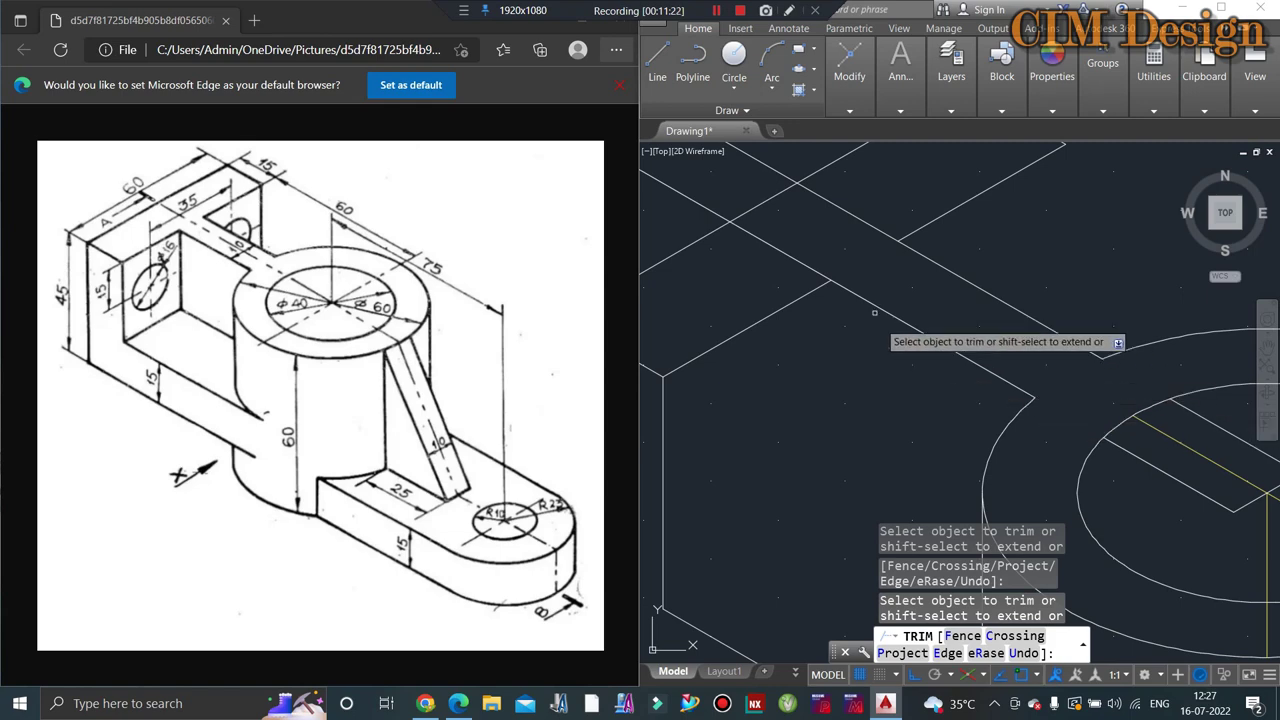
pyautogui.click(826, 194)
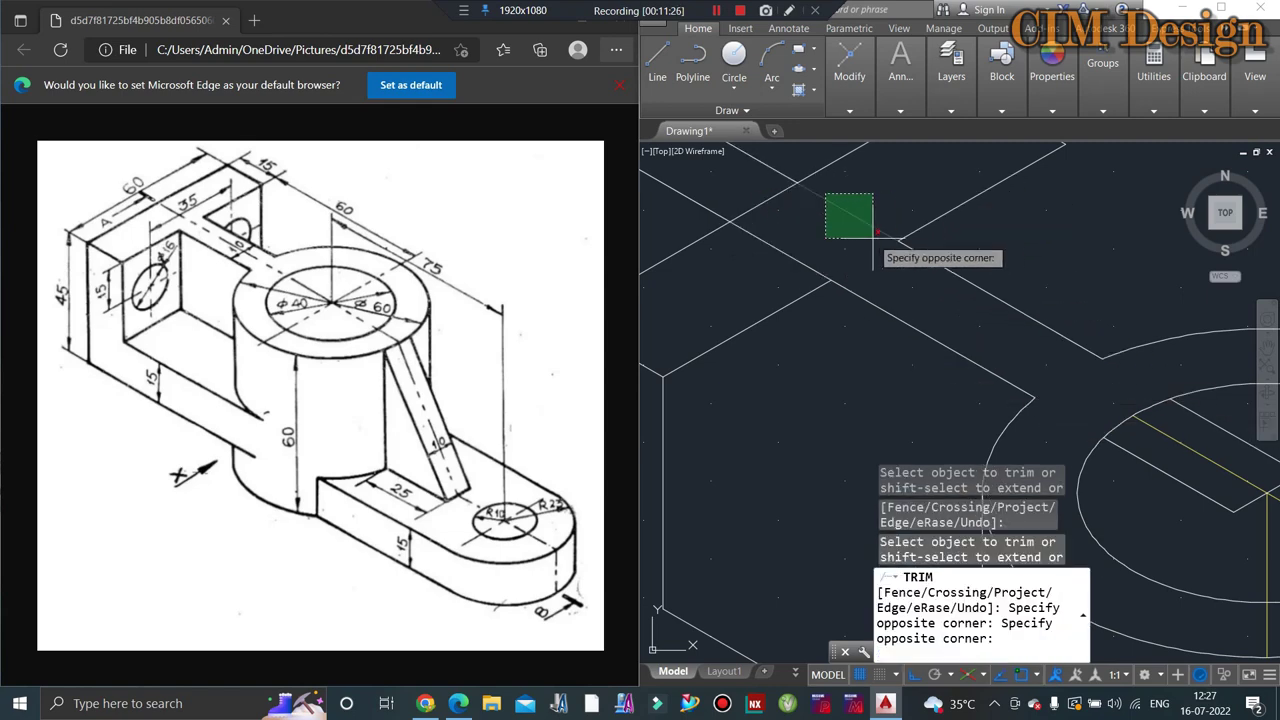
pyautogui.click(840, 248)
pyautogui.click(814, 245)
pyautogui.press('Escape')
pyautogui.press('Escape')
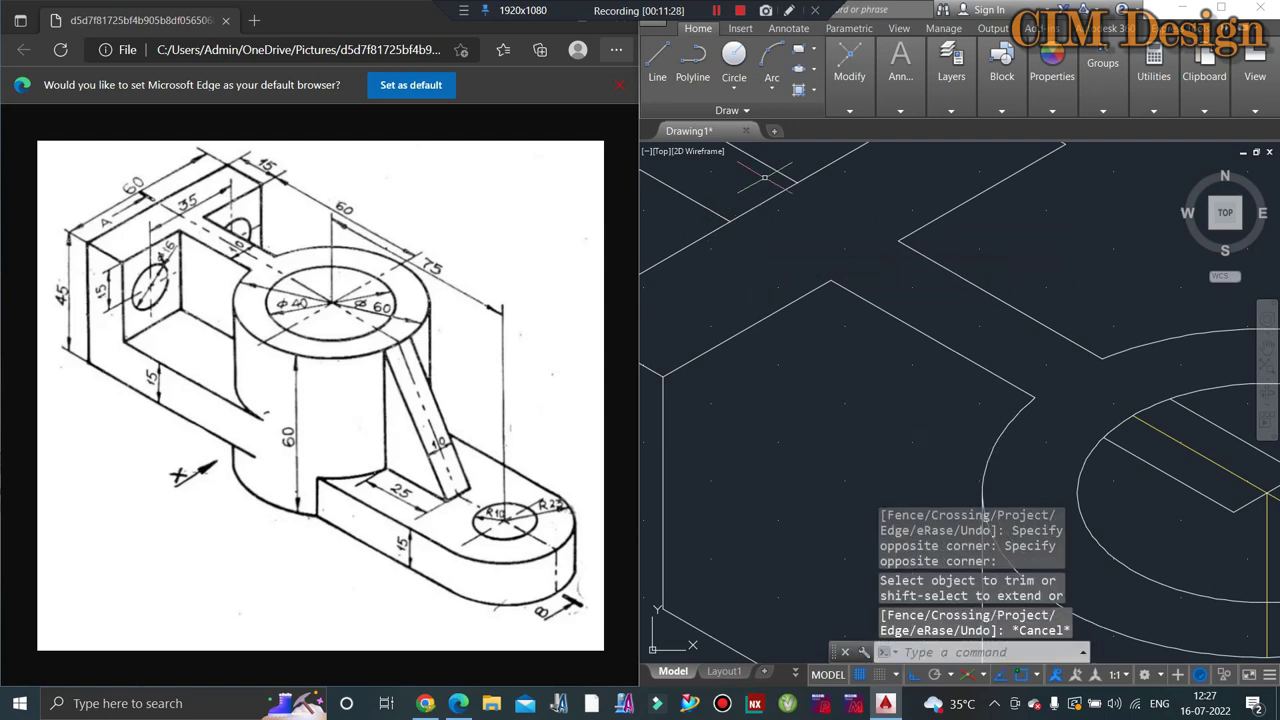
# Step: Delete the leftover line at the block's top-left
pyautogui.click(766, 162)
pyautogui.scroll(-3, 700, 162)
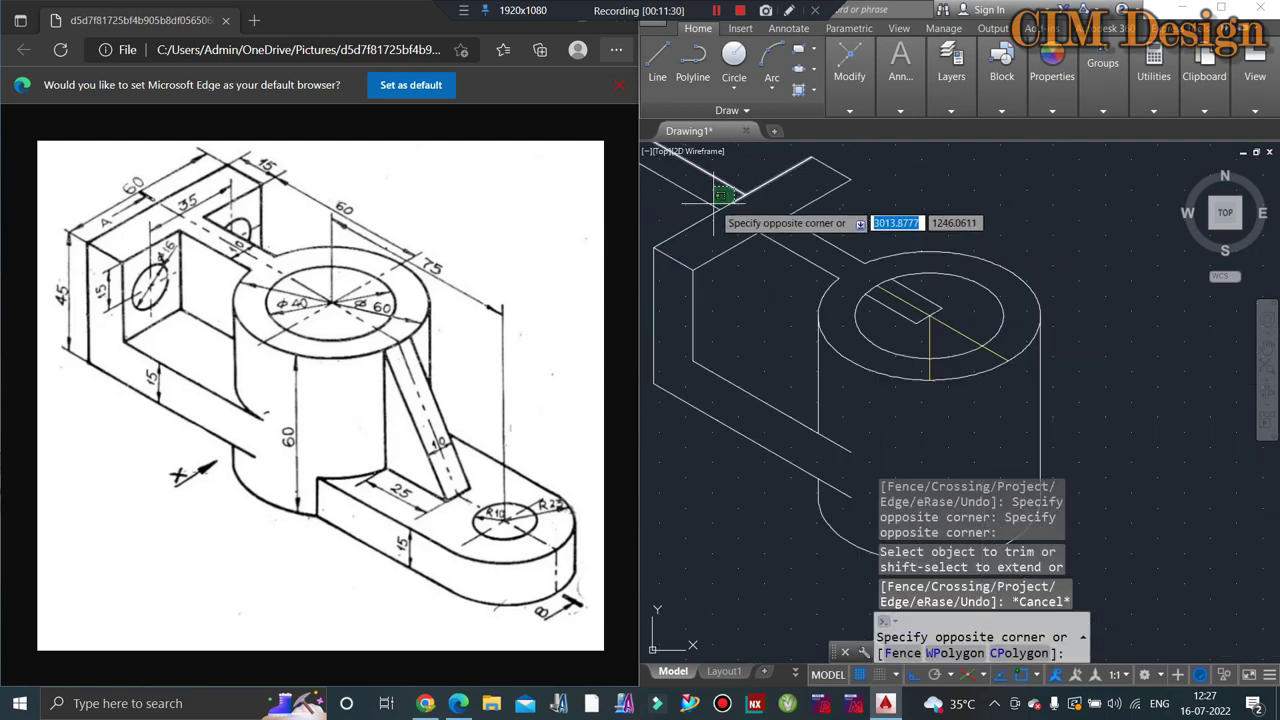
pyautogui.click(697, 190)
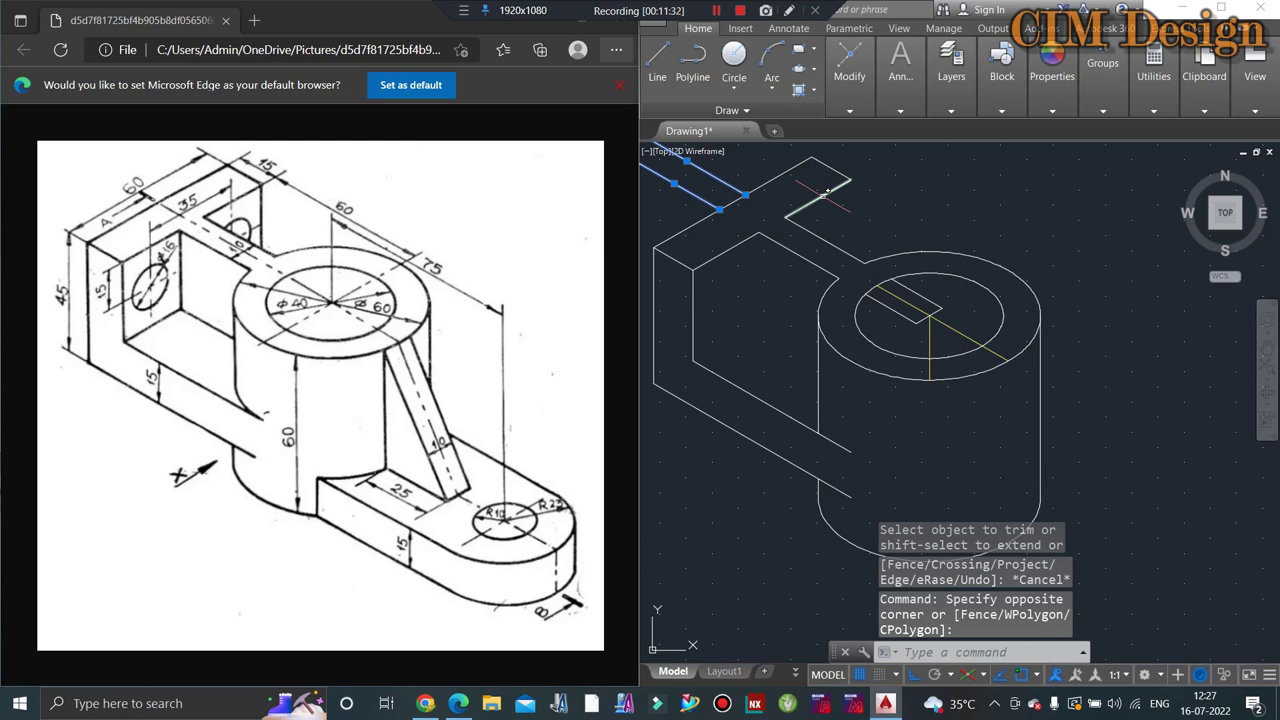
pyautogui.press('Delete')
pyautogui.scroll(4, 929, 316)
# Step: Erase the short parallel-line stretches lying over the cylinder top
pyautogui.click(971, 274)
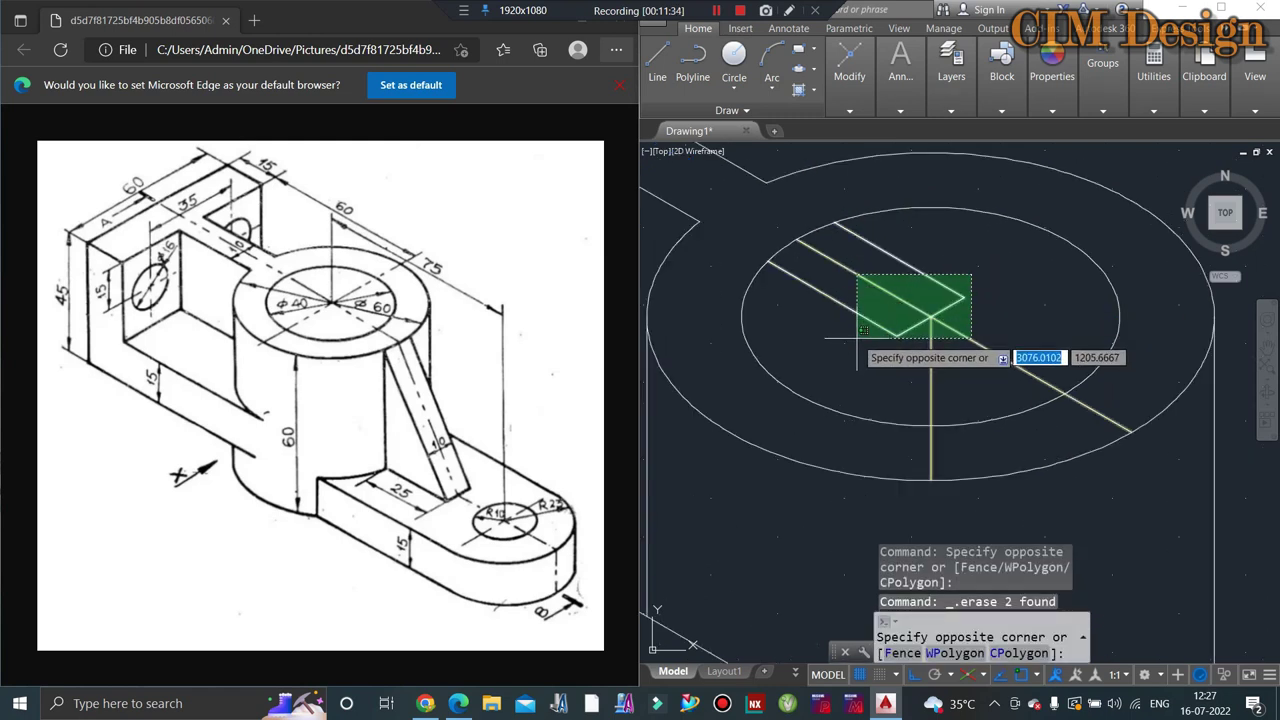
pyautogui.click(897, 298)
pyautogui.press('Delete')
pyautogui.click(871, 306)
pyautogui.click(812, 345)
pyautogui.press('Delete')
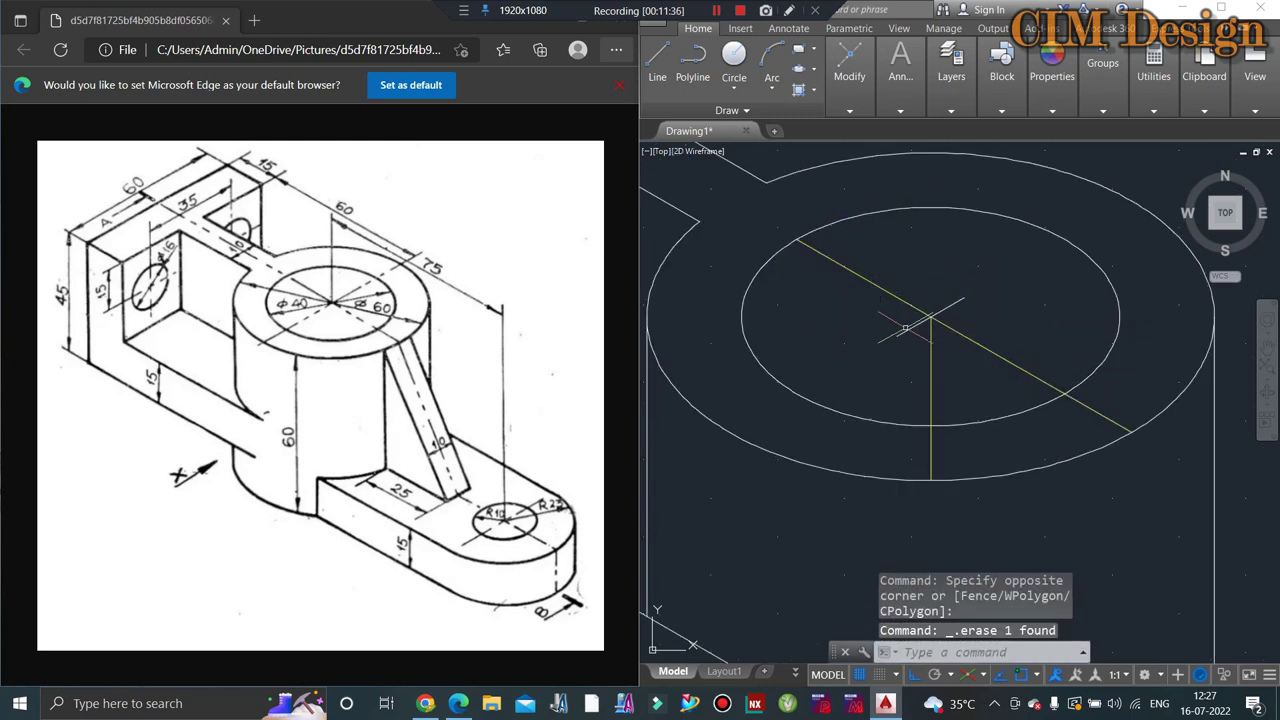
pyautogui.click(905, 328)
pyautogui.click(900, 337)
pyautogui.press('Delete')
pyautogui.click(937, 306)
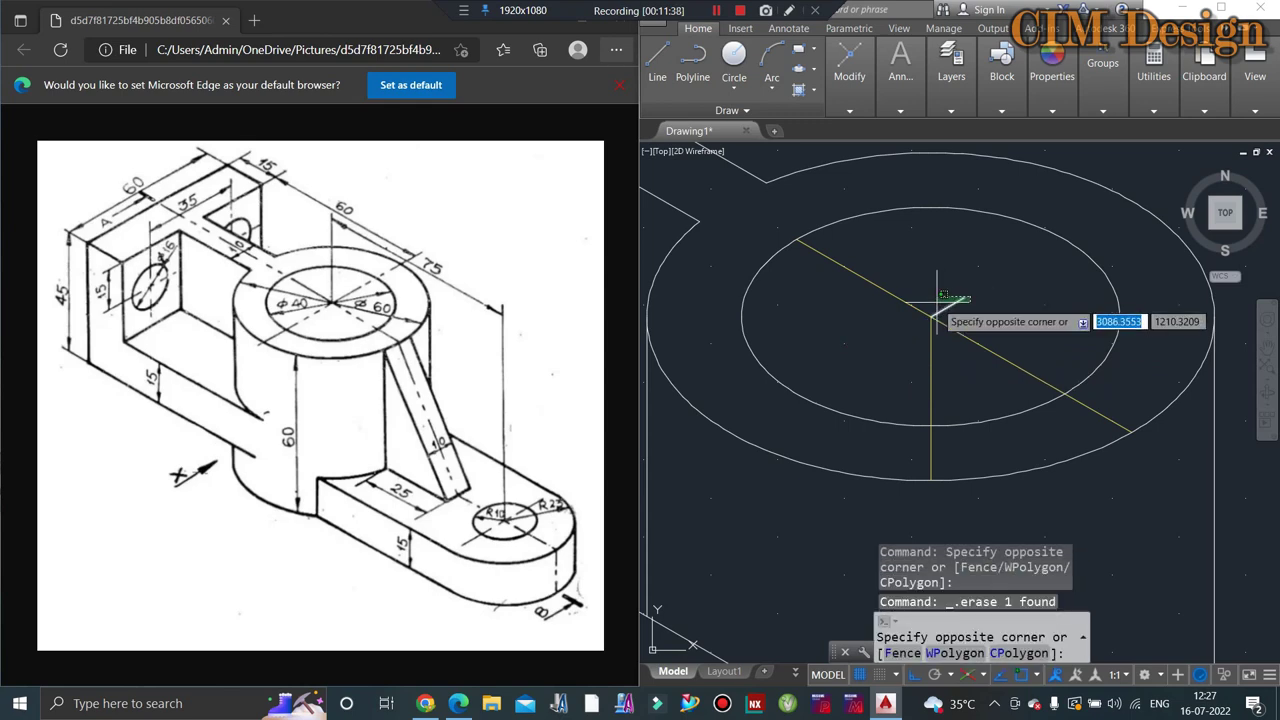
pyautogui.press('Escape')
pyautogui.scroll(-4, 950, 328)
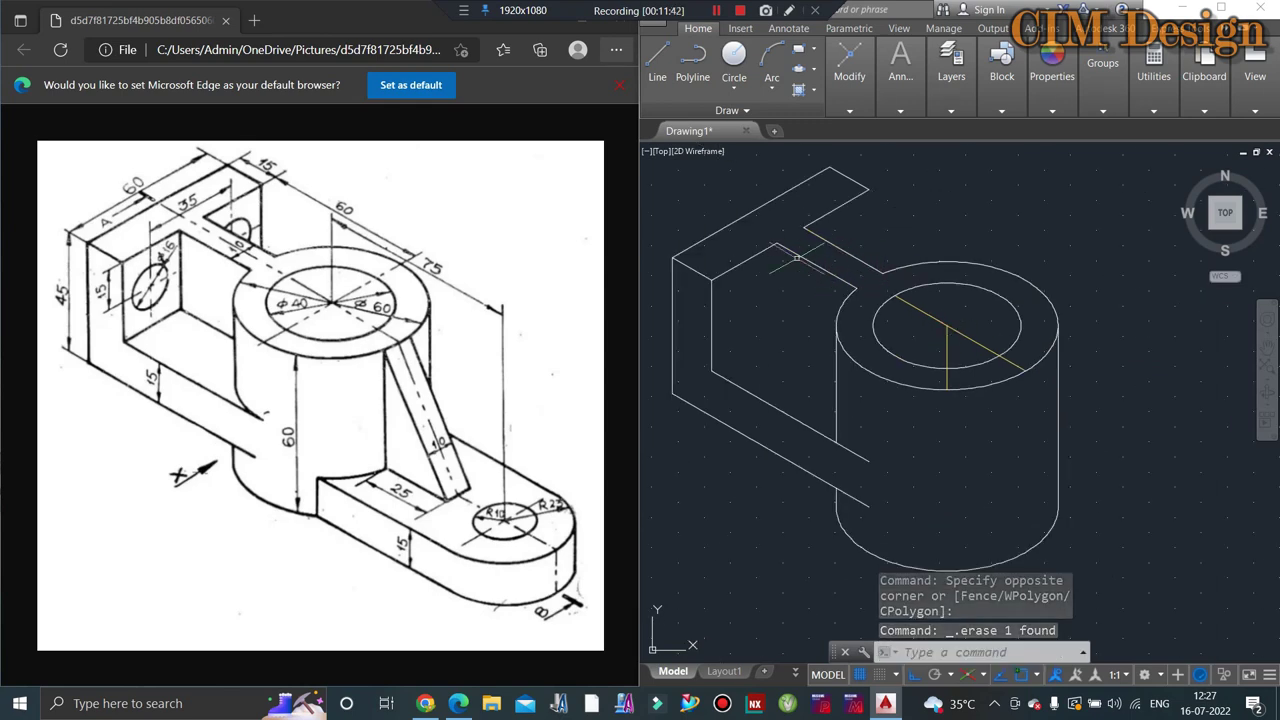
# Step: Draw a 30-unit vertical edge from the block corner on the right isoplane
pyautogui.click(657, 60)
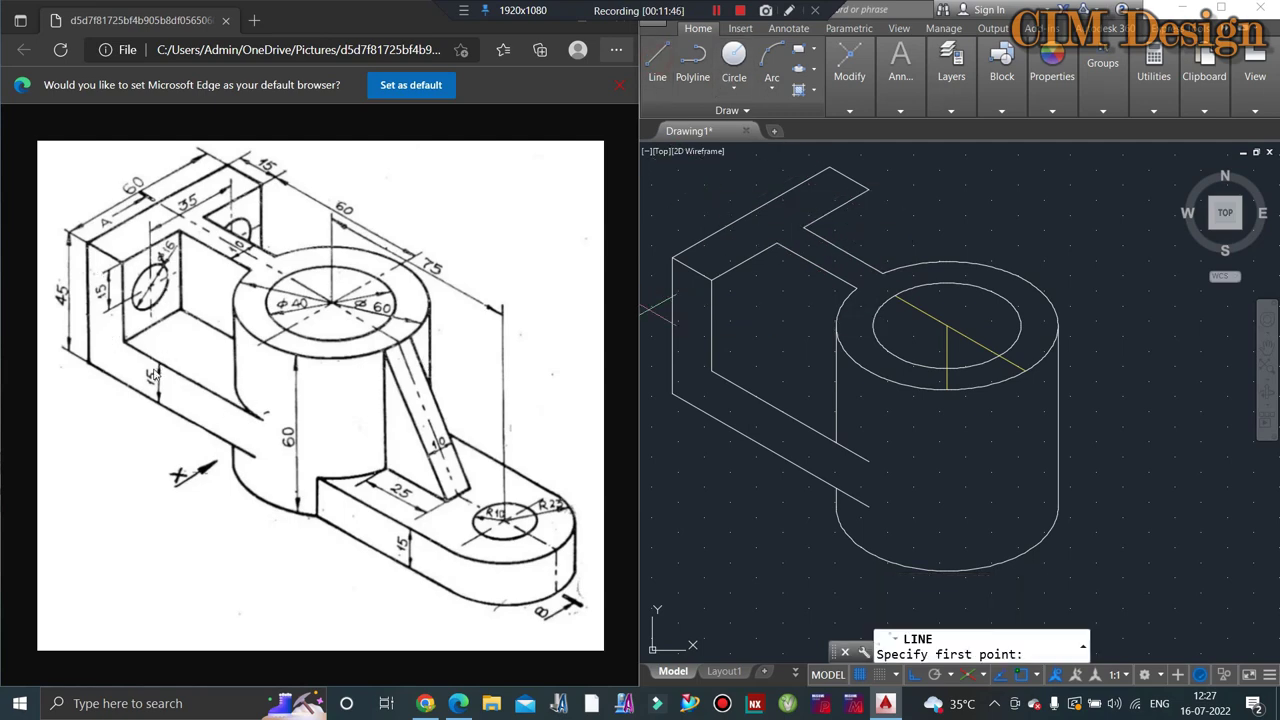
pyautogui.scroll(2, 765, 264)
pyautogui.click(785, 231)
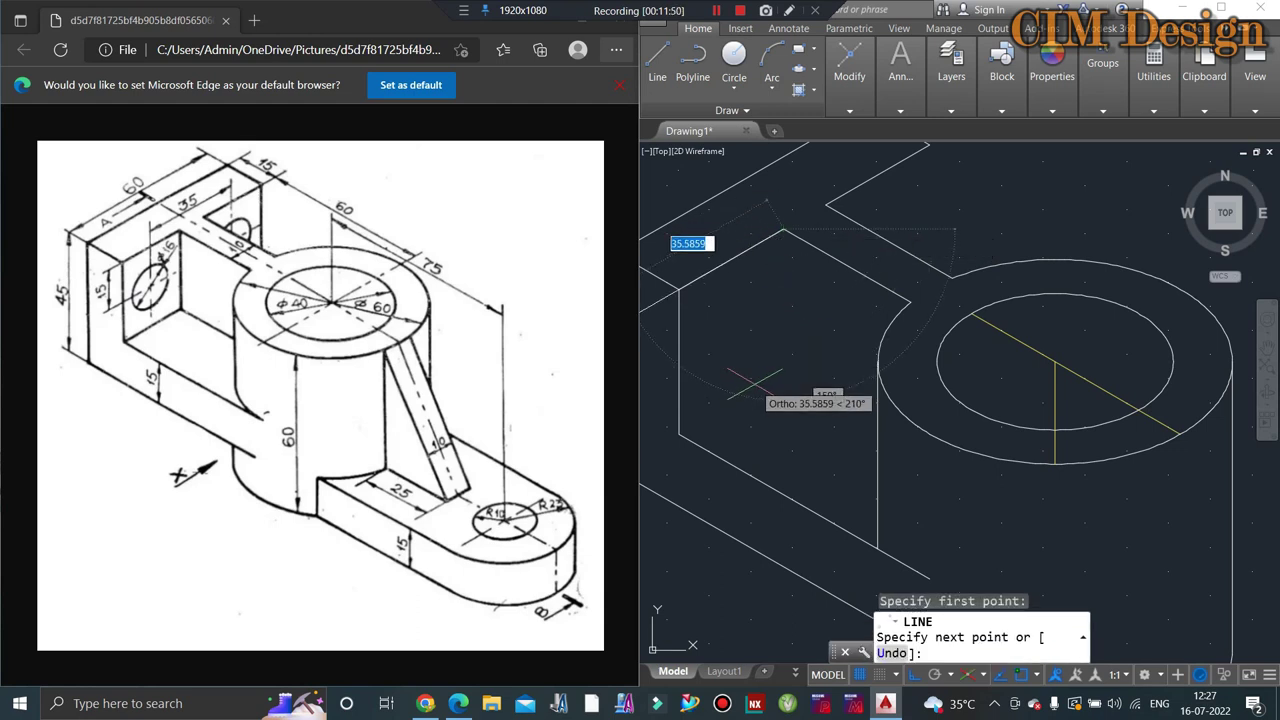
pyautogui.press('F5')
pyautogui.write('30')
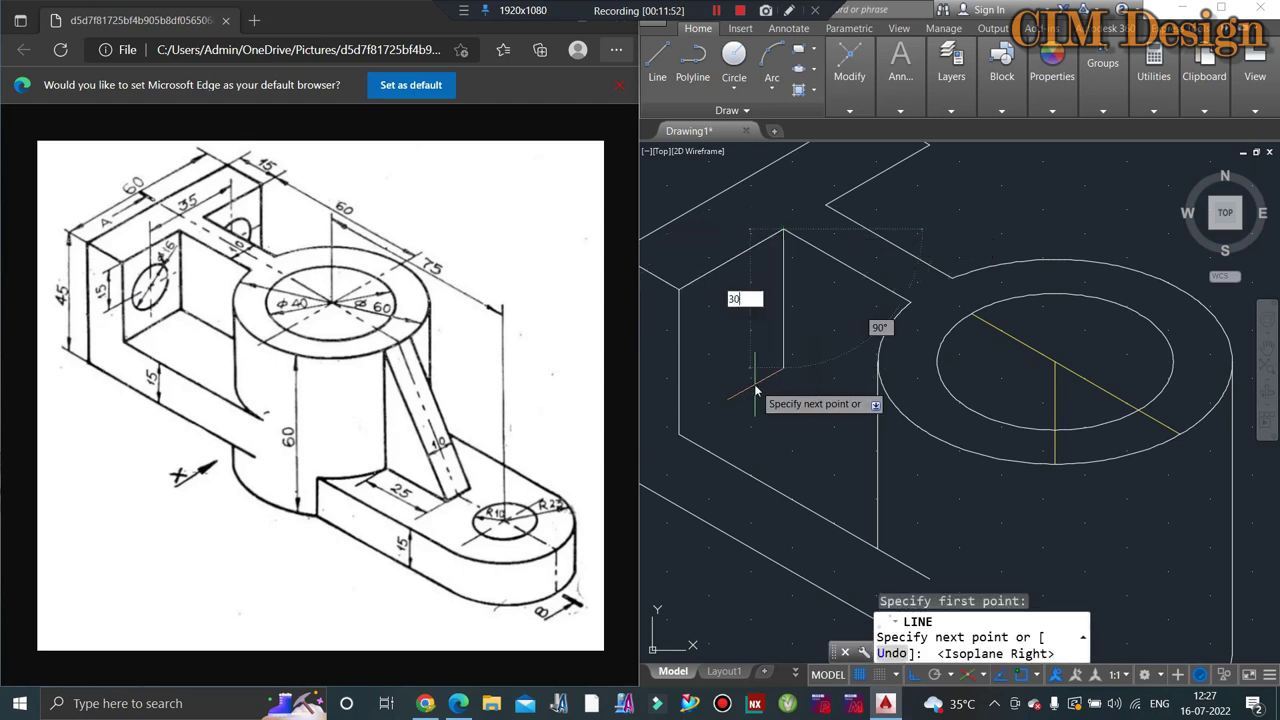
pyautogui.press('Return')
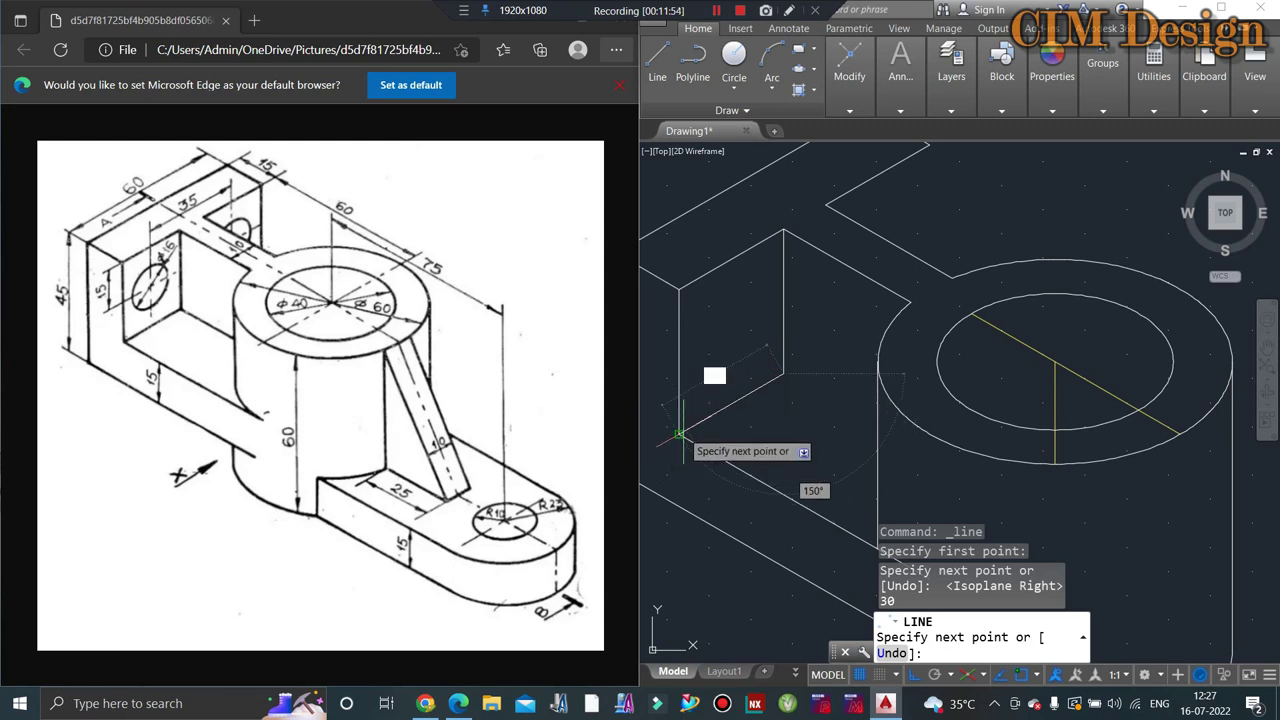
pyautogui.click(678, 434)
pyautogui.press('Escape')
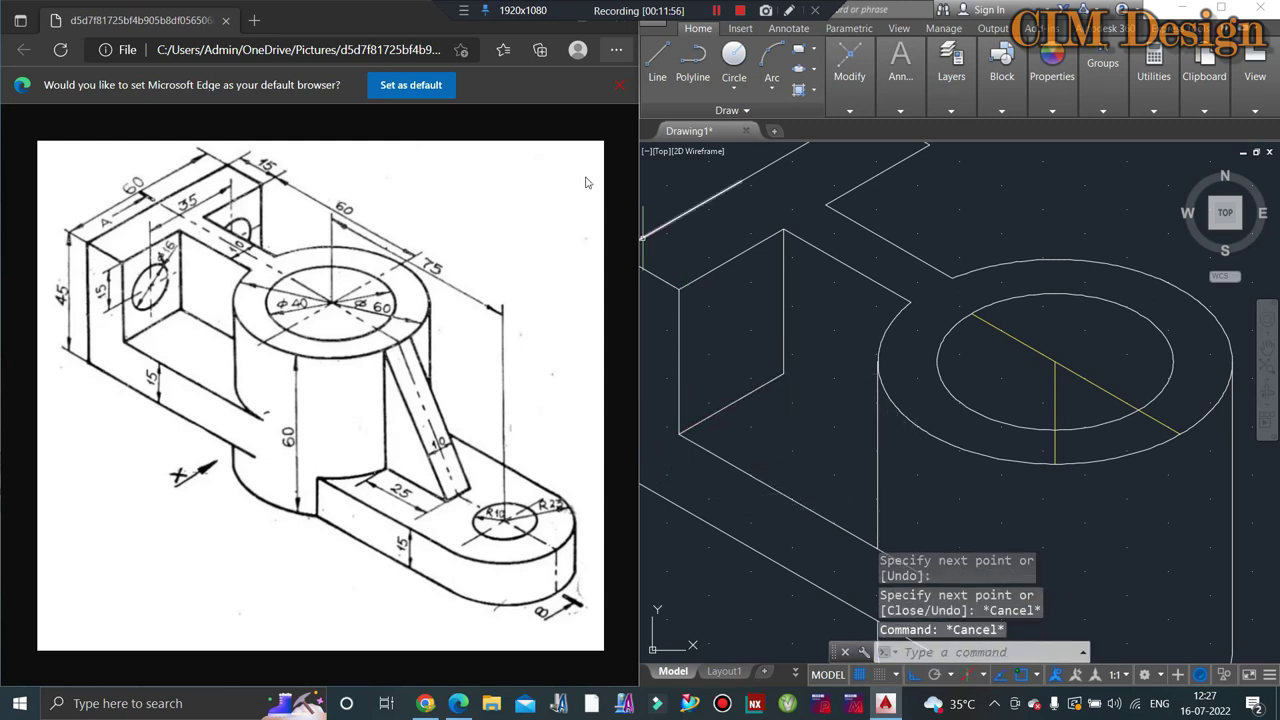
# Step: Start a line at the inner corner and a trim, cancelling both
pyautogui.click(657, 60)
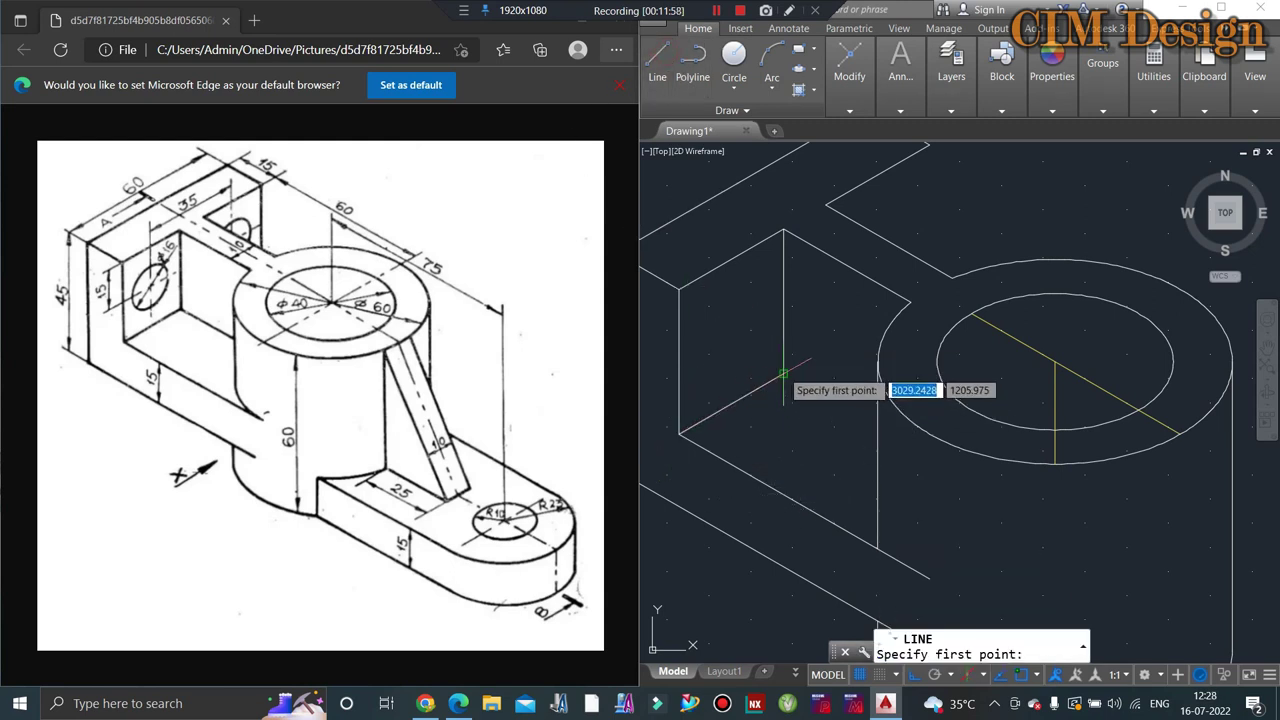
pyautogui.click(750, 375)
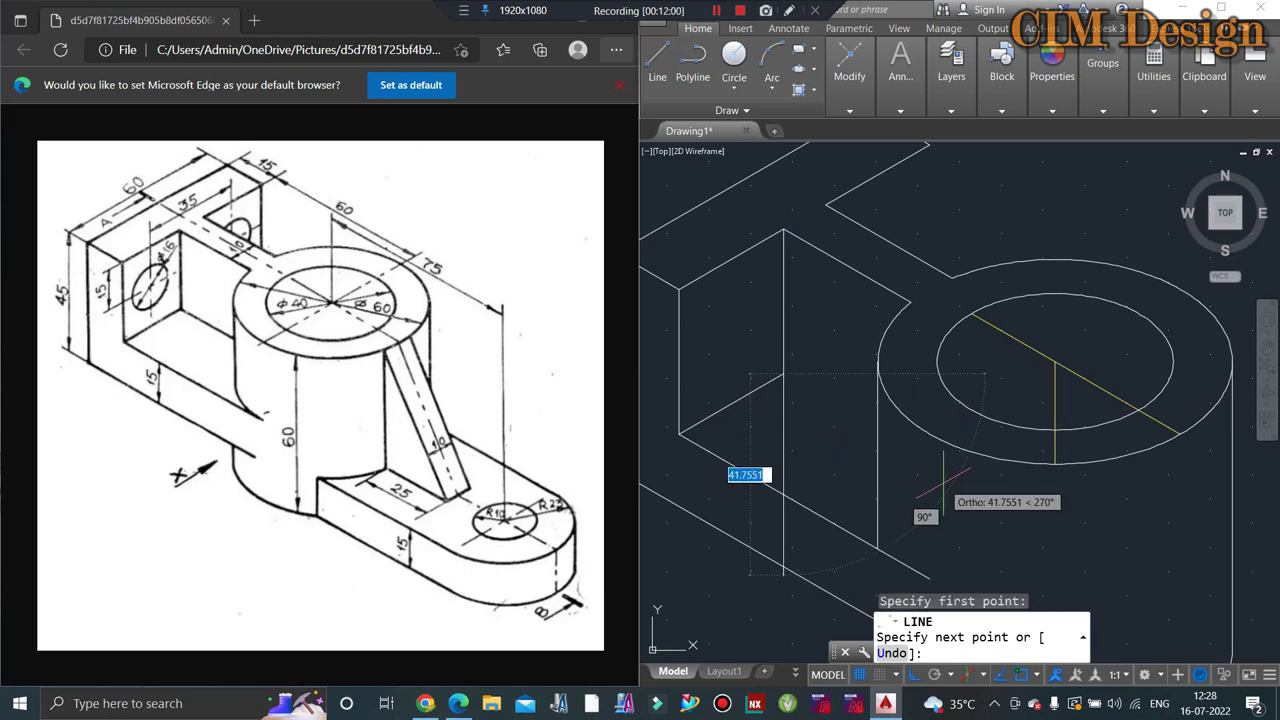
pyautogui.press('F5')
pyautogui.press('Escape')
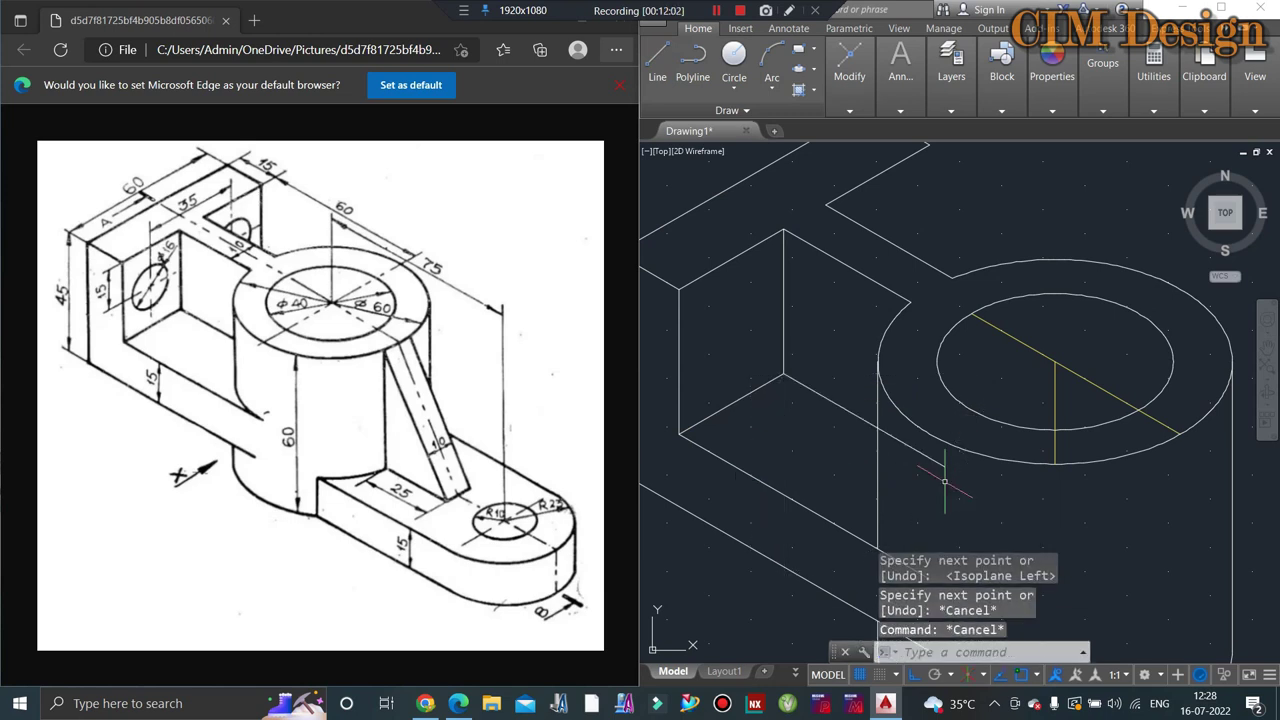
pyautogui.write('tr')
pyautogui.press('Return')
pyautogui.press('Return')
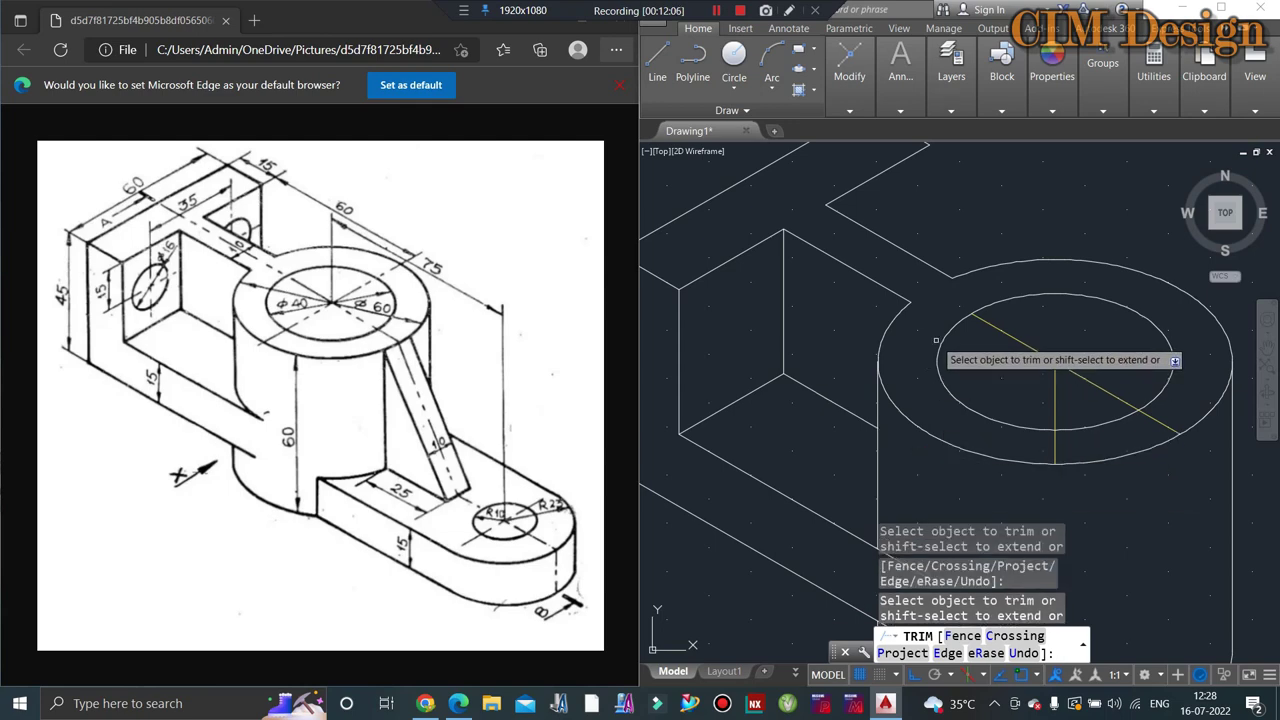
pyautogui.scroll(-2, 930, 340)
pyautogui.scroll(2, 932, 285)
pyautogui.press('Escape')
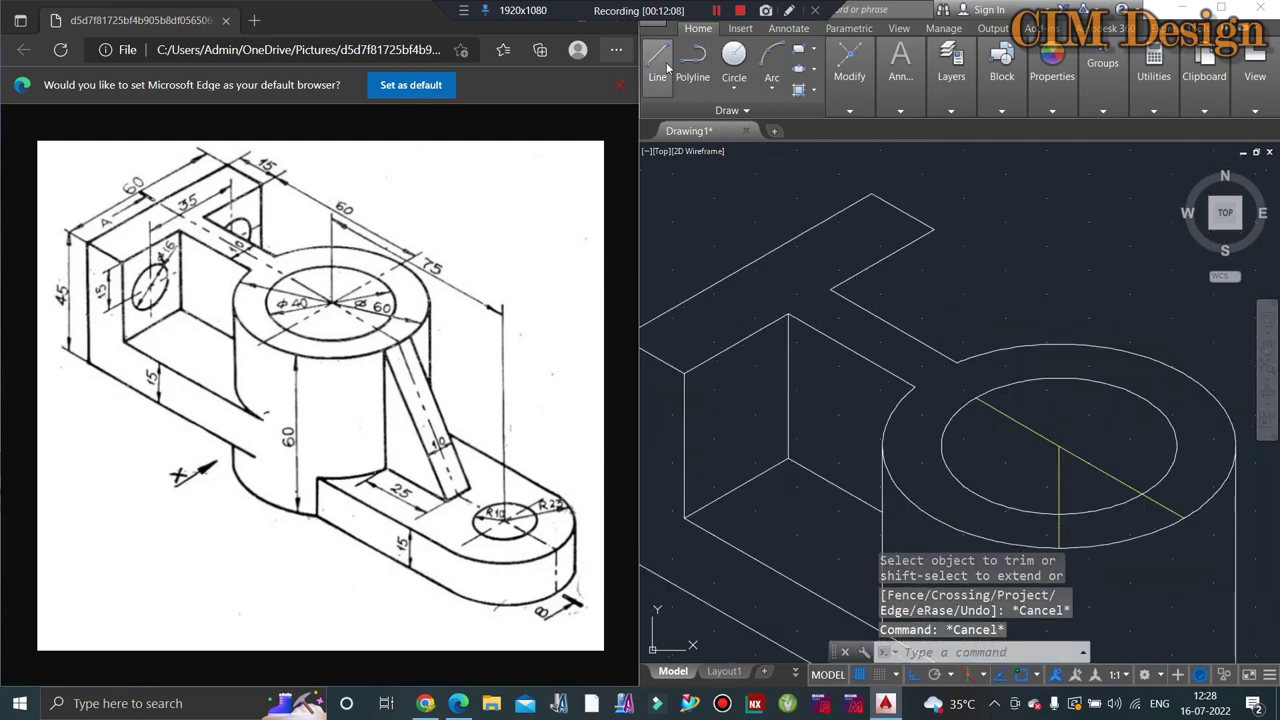
# Step: Draw the vertical edge running down from the notch corner
pyautogui.click(657, 60)
pyautogui.click(932, 230)
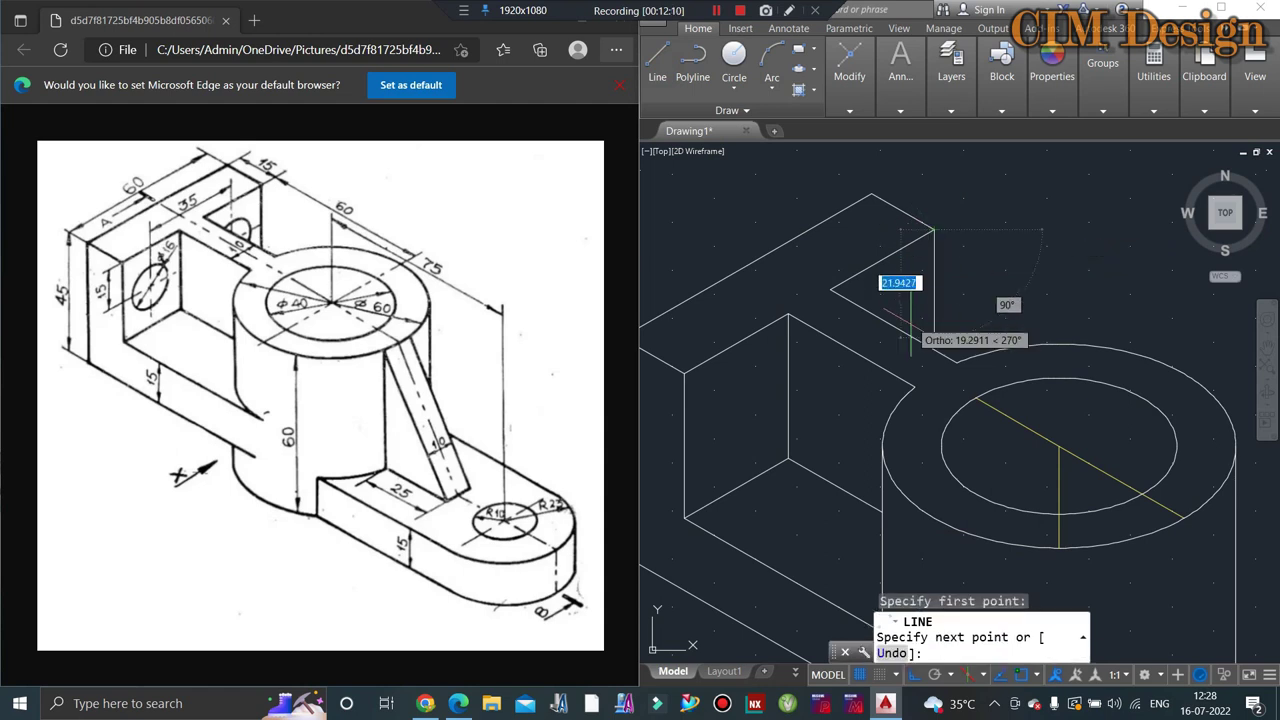
pyautogui.click(930, 452)
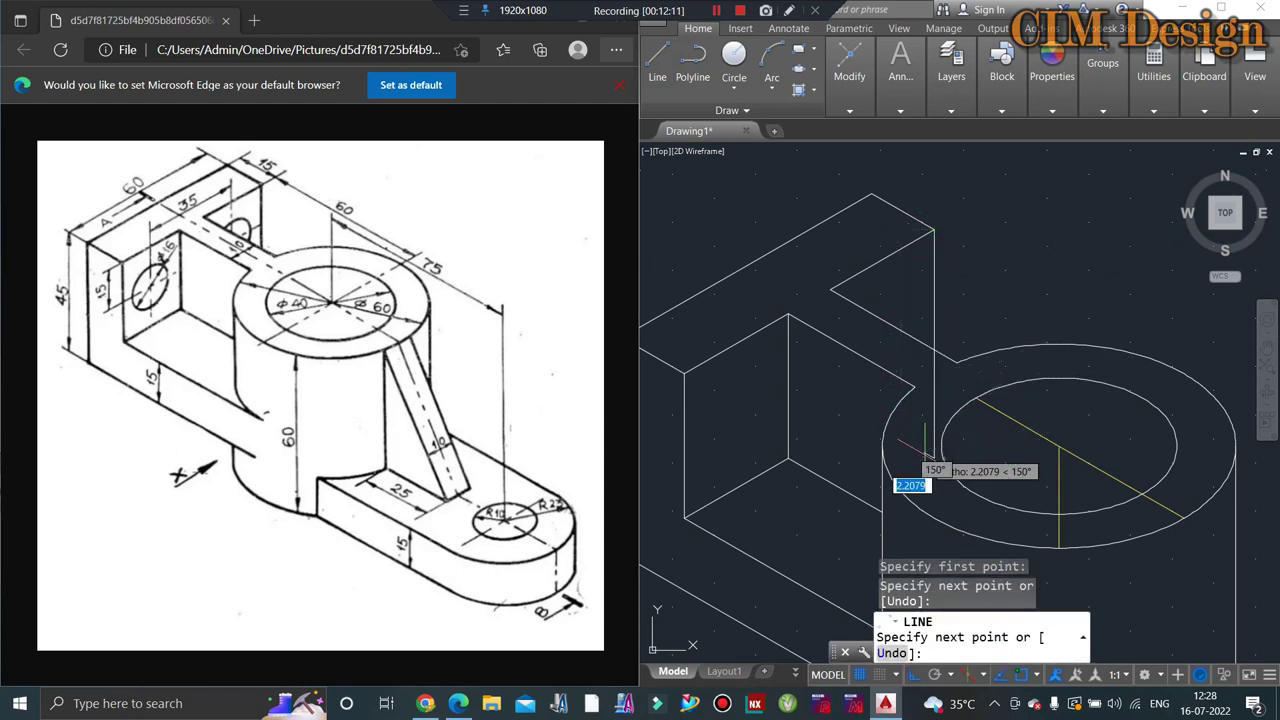
pyautogui.press('Escape')
pyautogui.press('Escape')
pyautogui.press('Return')
pyautogui.press('Return')
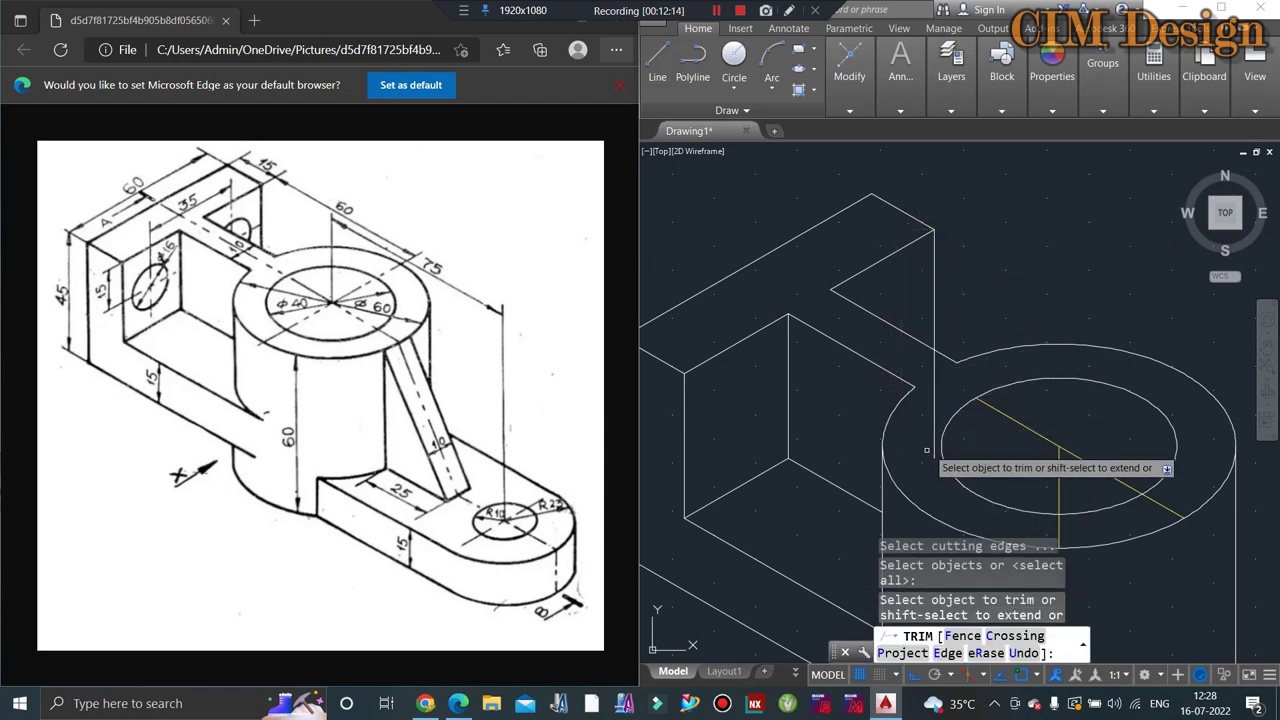
pyautogui.press('Escape')
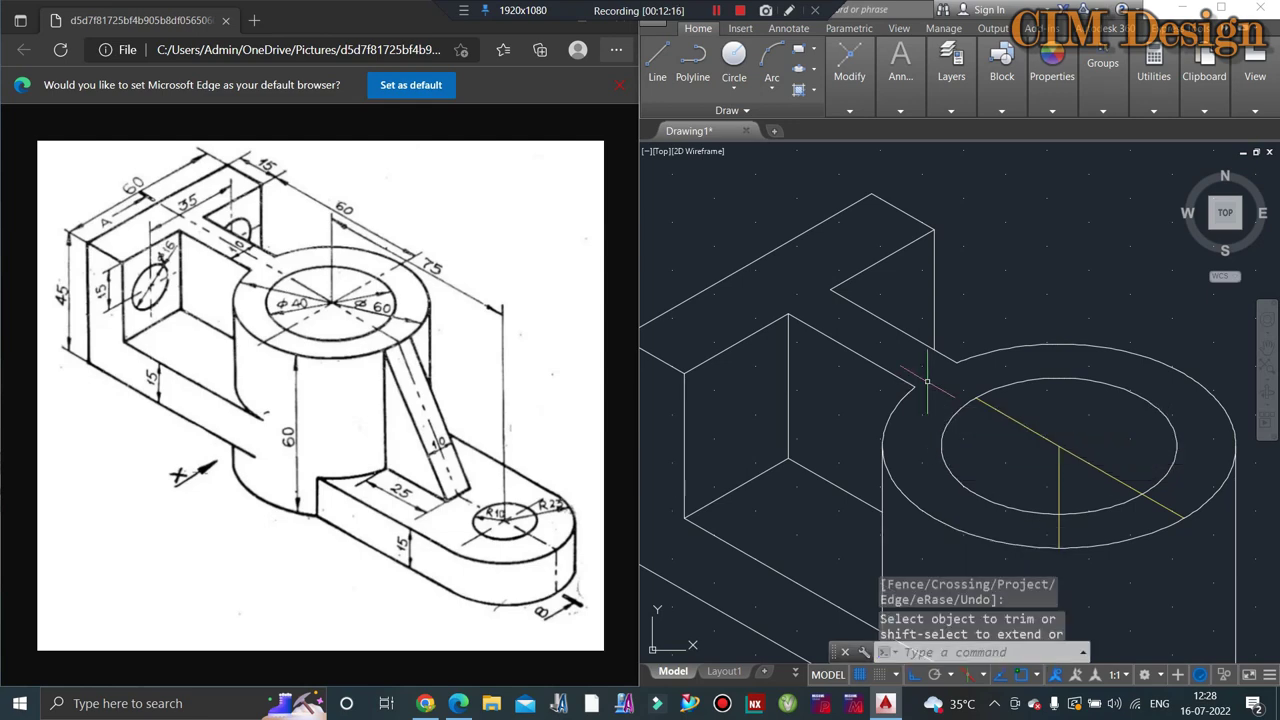
pyautogui.scroll(-4, 939, 335)
pyautogui.scroll(2, 939, 335)
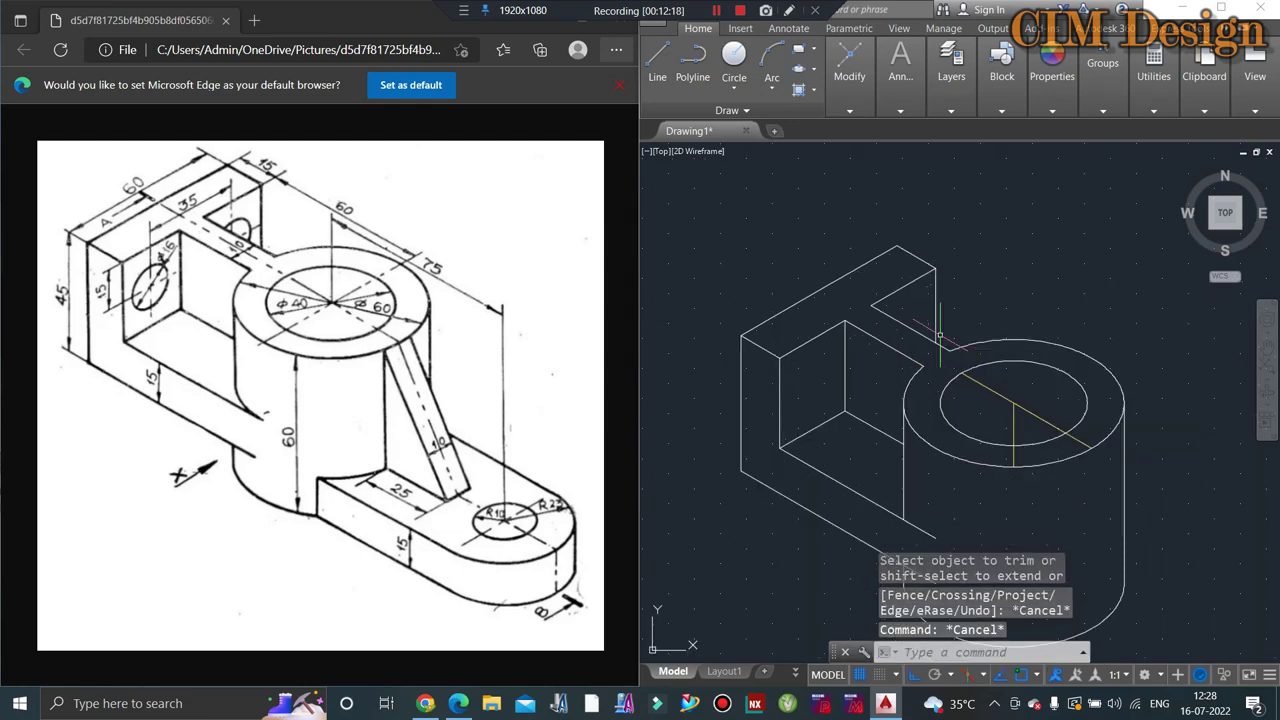
pyautogui.scroll(-3, 939, 335)
pyautogui.scroll(1, 925, 330)
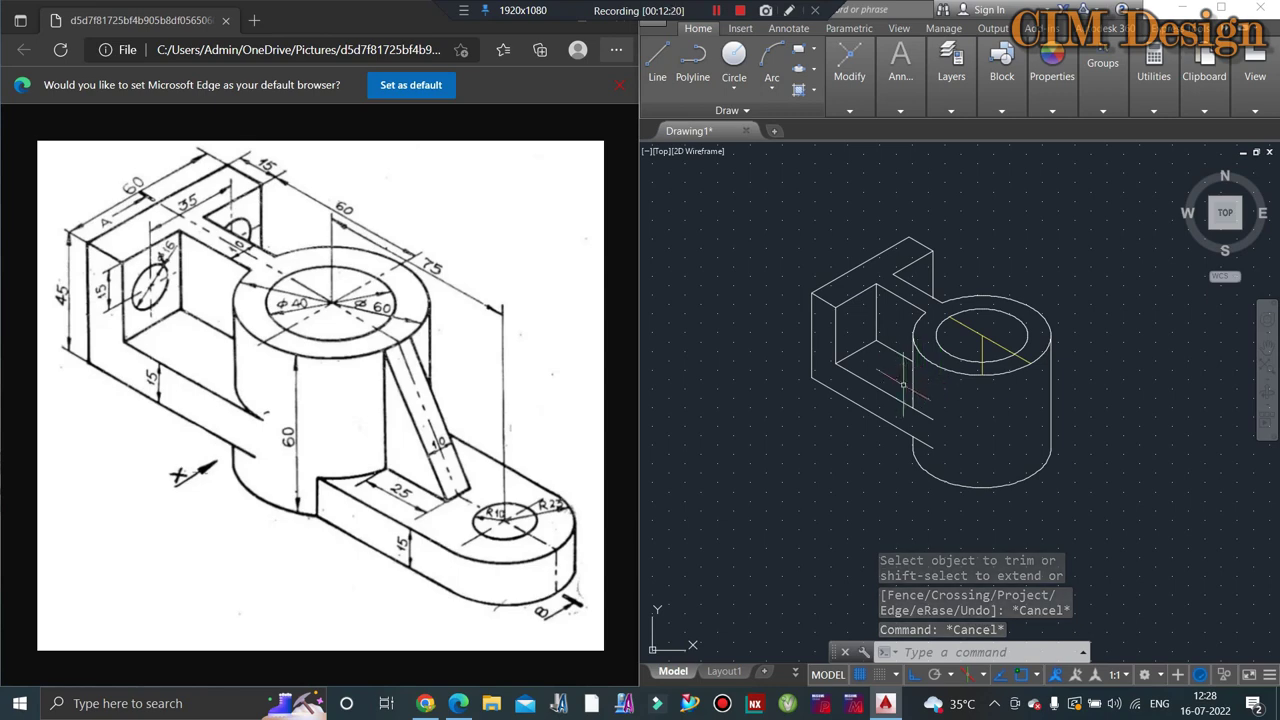
pyautogui.scroll(2, 897, 267)
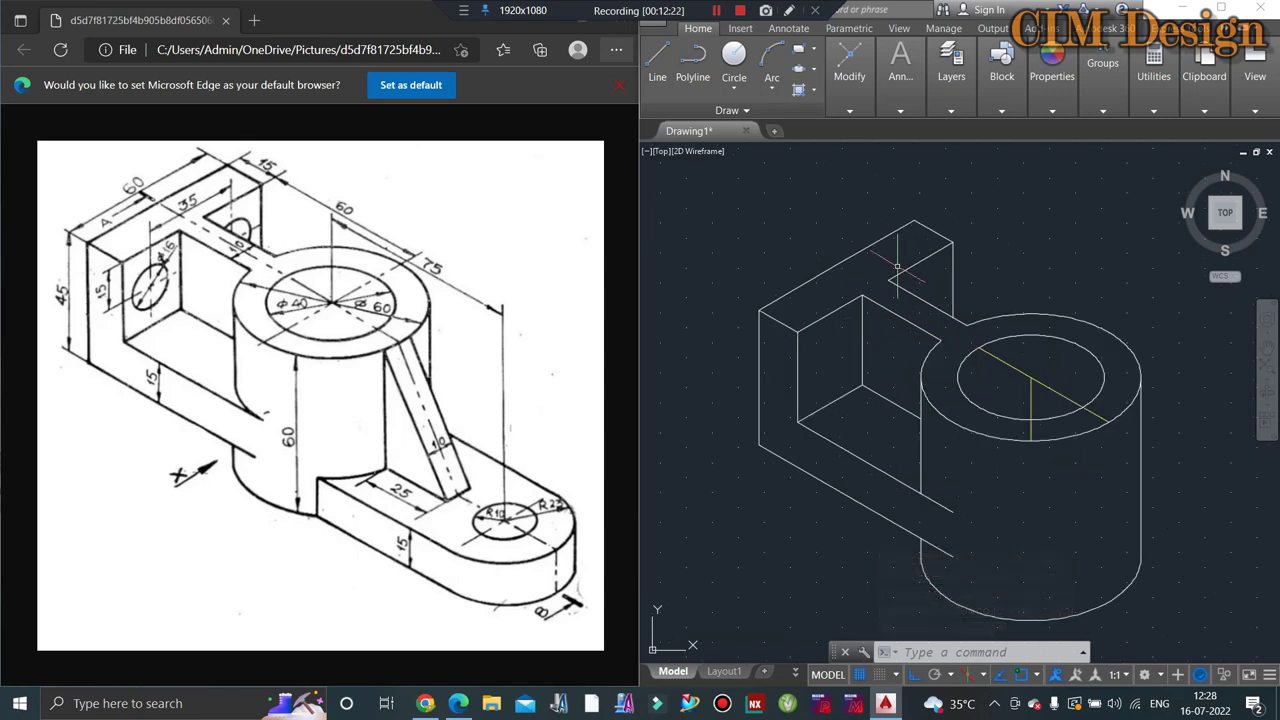
pyautogui.scroll(2, 824, 348)
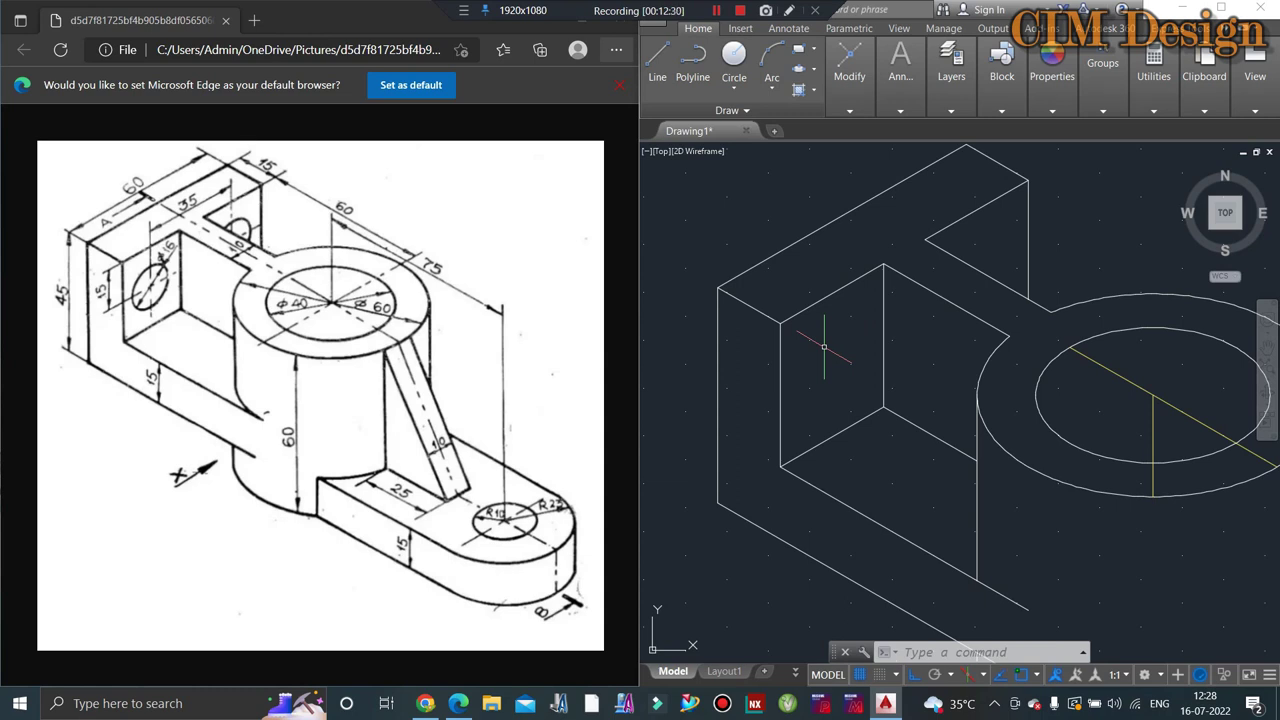
# Step: Draw a 17.5-unit guide line from the circle centre on the top isoplane
pyautogui.click(655, 62)
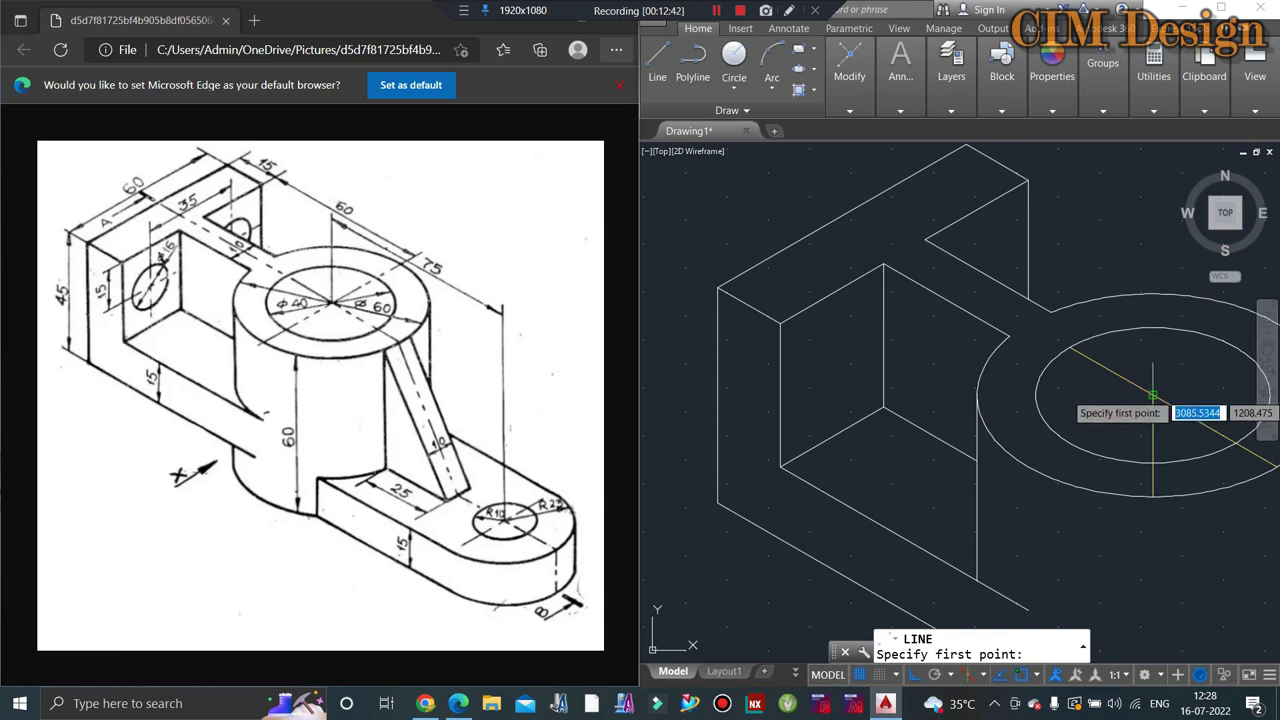
pyautogui.click(1153, 396)
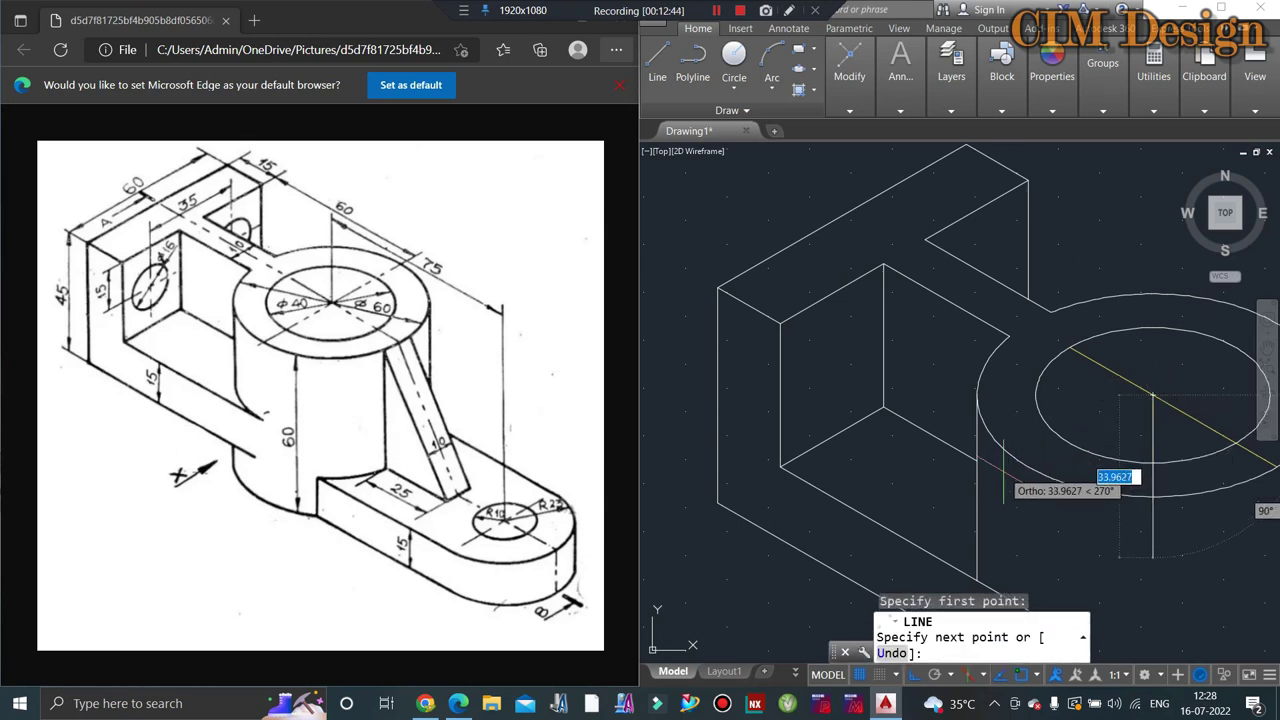
pyautogui.press('F5')
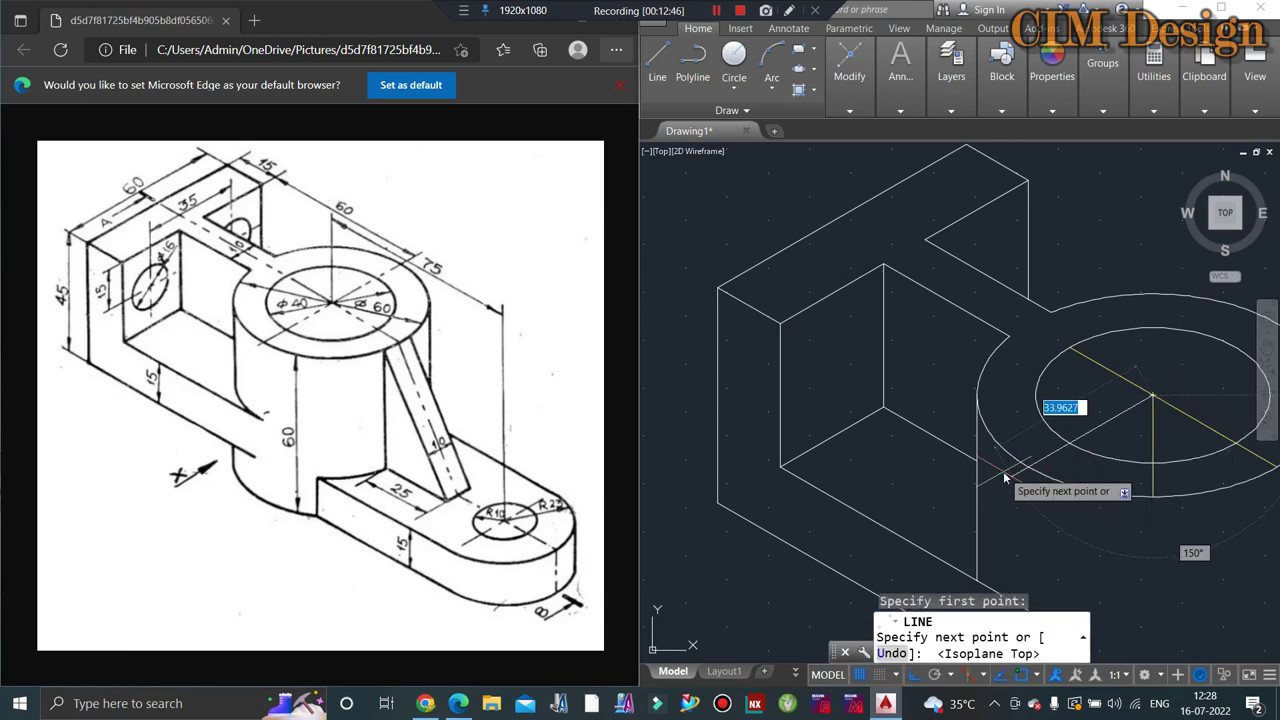
pyautogui.write('17.5')
pyautogui.press('Return')
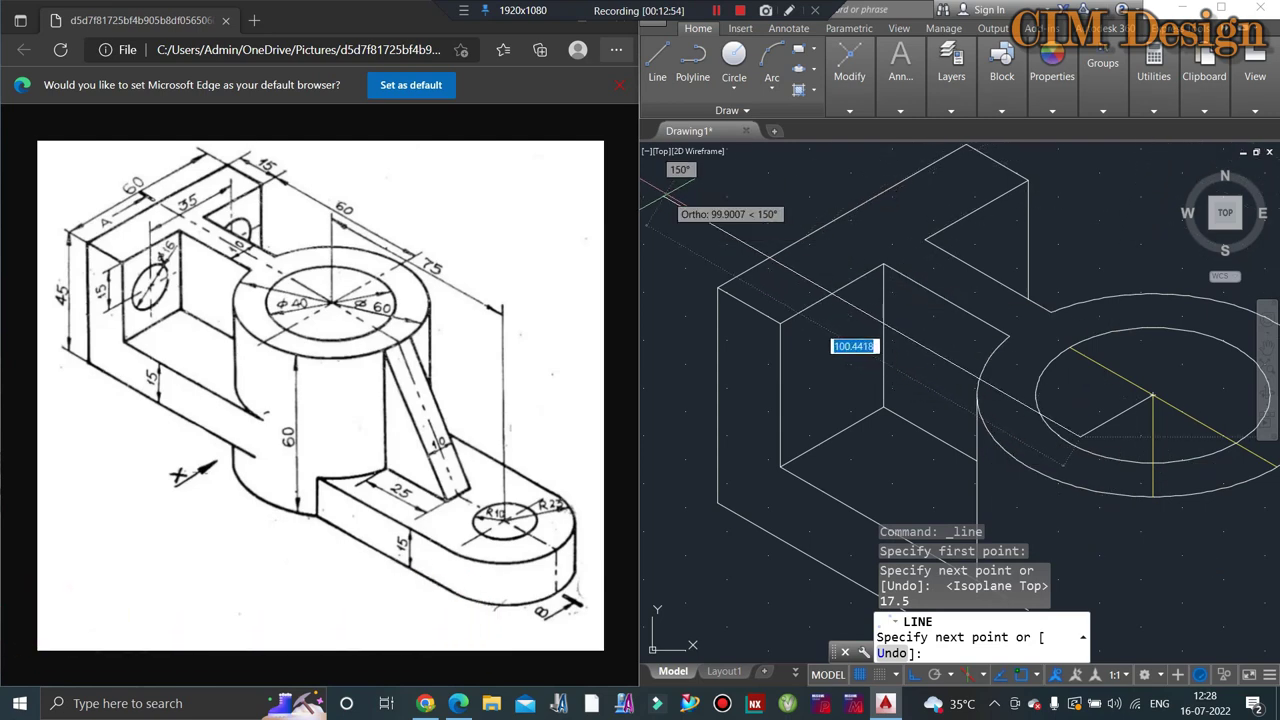
pyautogui.click(665, 205)
pyautogui.press('Escape')
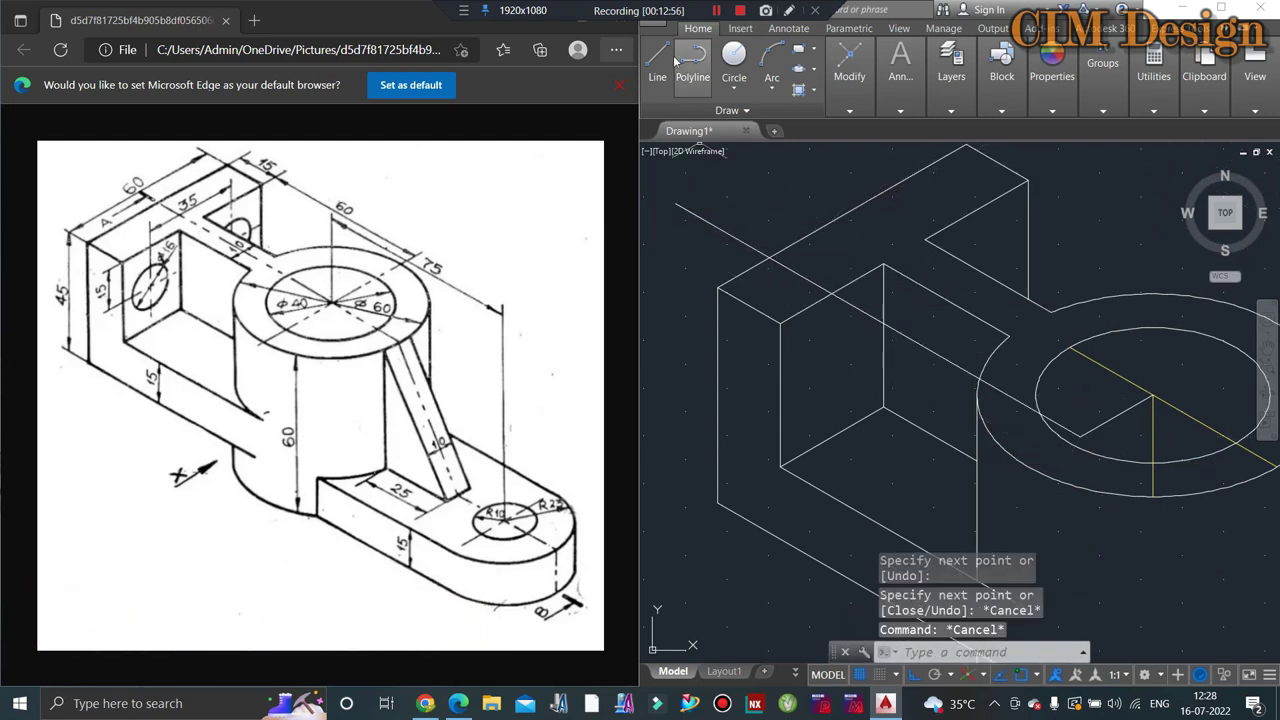
# Step: Draw a 15-unit vertical line down from the block's top edge on the right isoplane
pyautogui.click(657, 60)
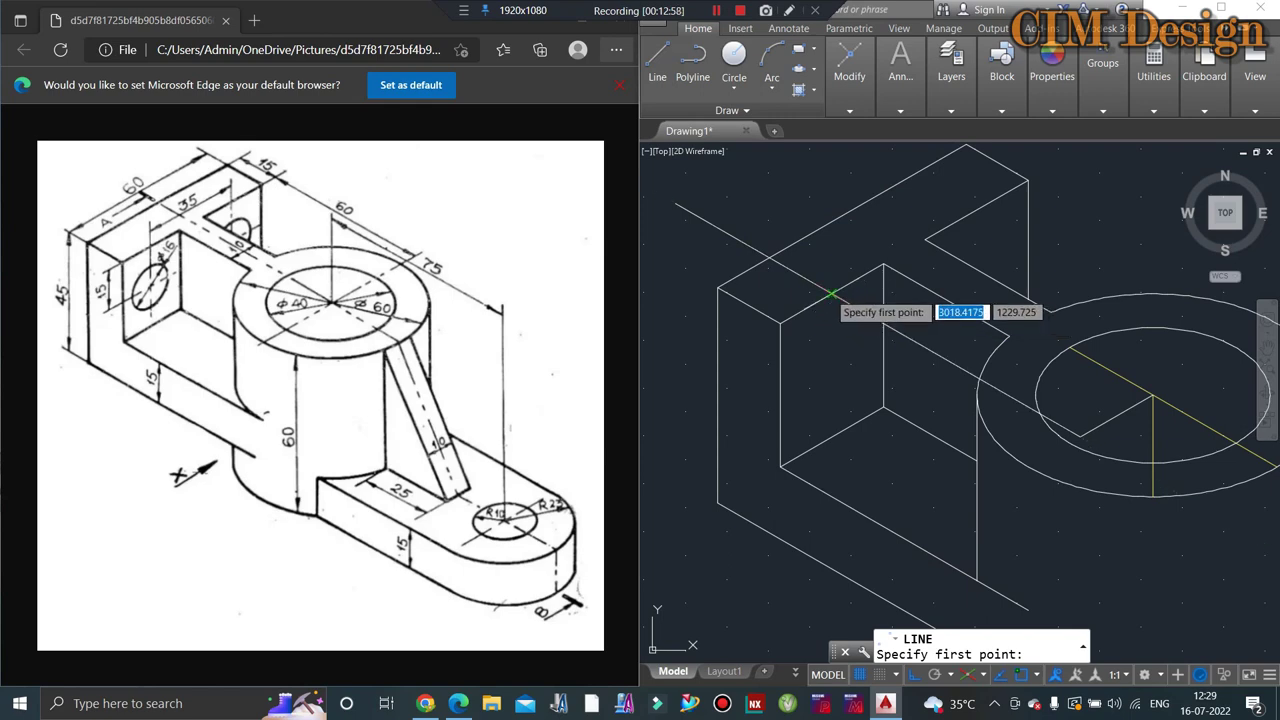
pyautogui.click(815, 290)
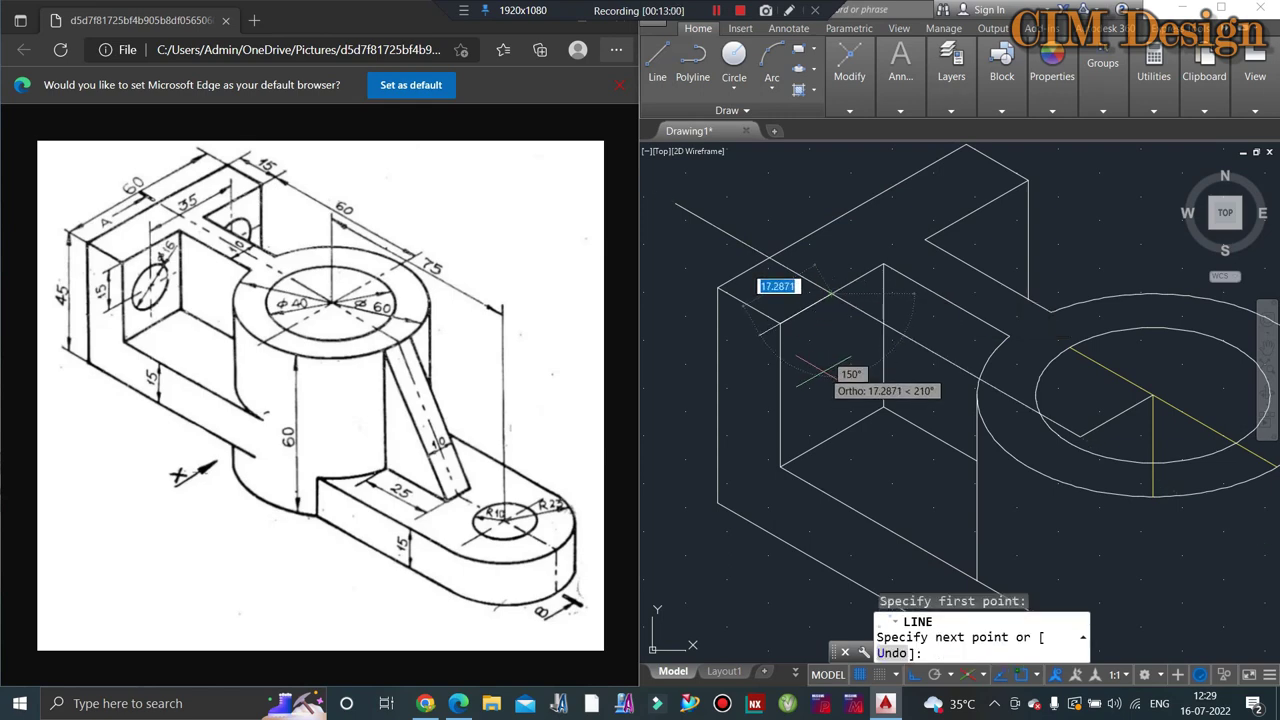
pyautogui.press('F5')
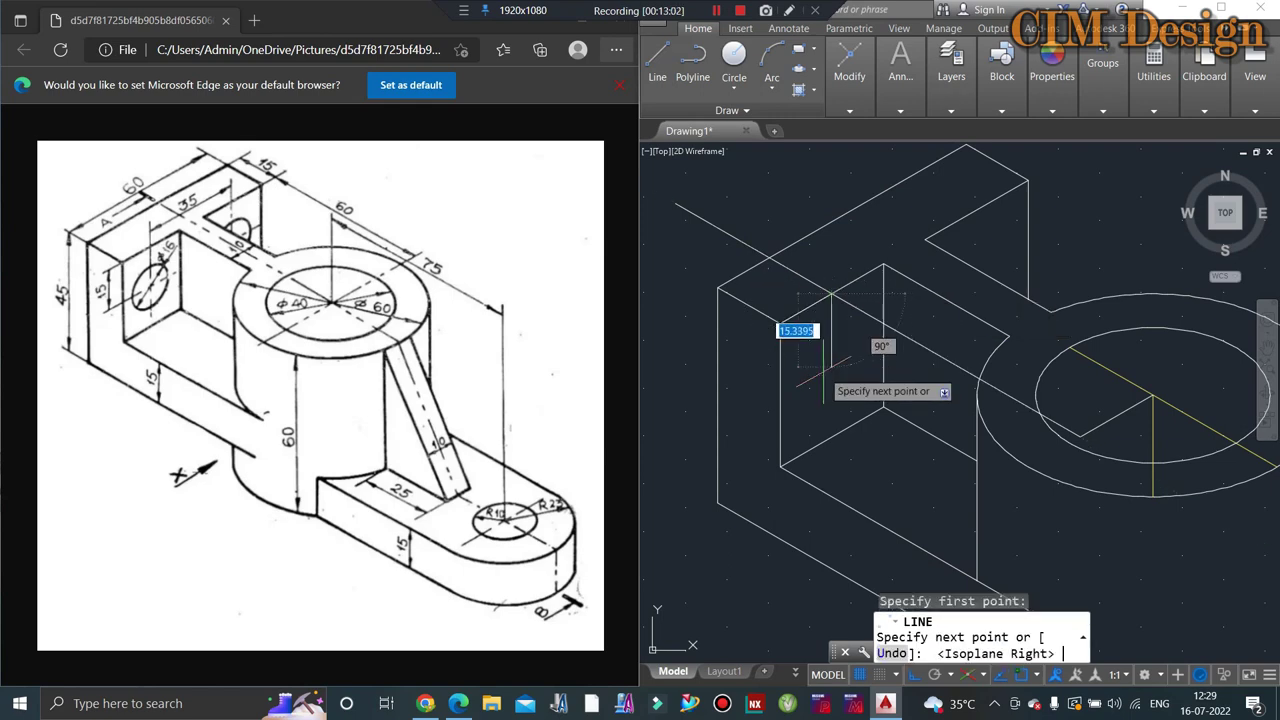
pyautogui.write('5')
pyautogui.press('Return')
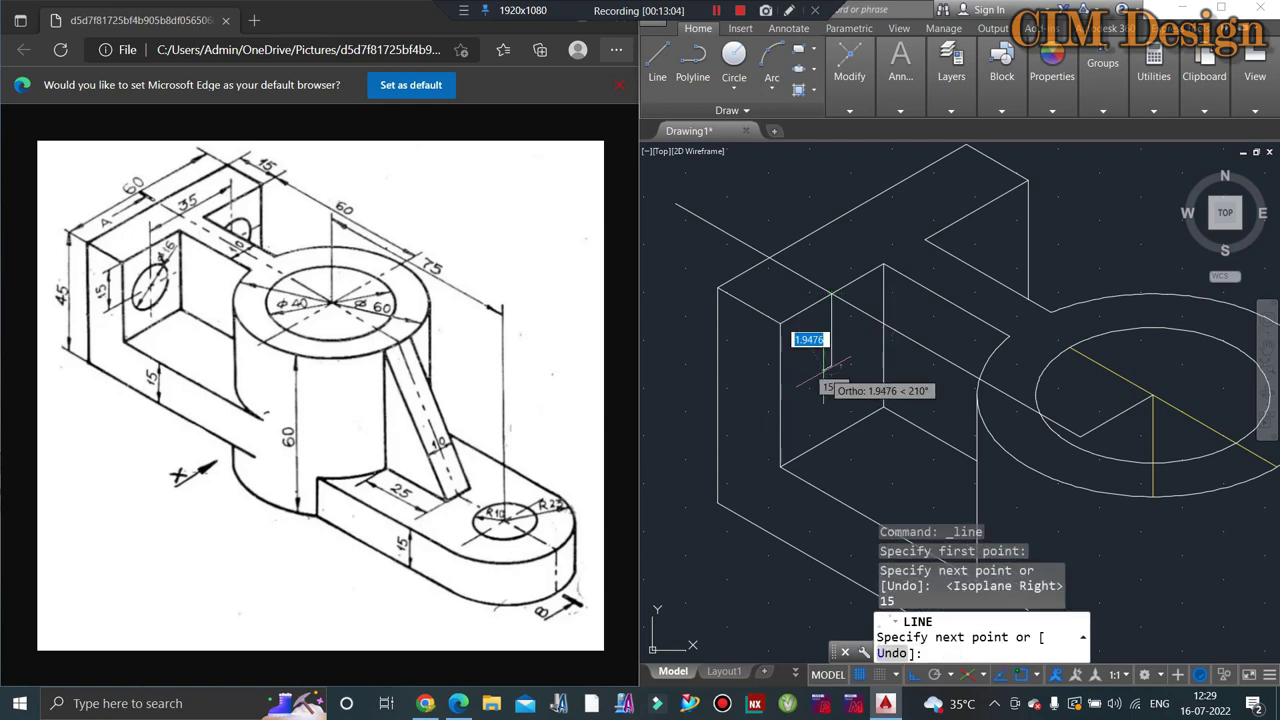
pyautogui.press('Escape')
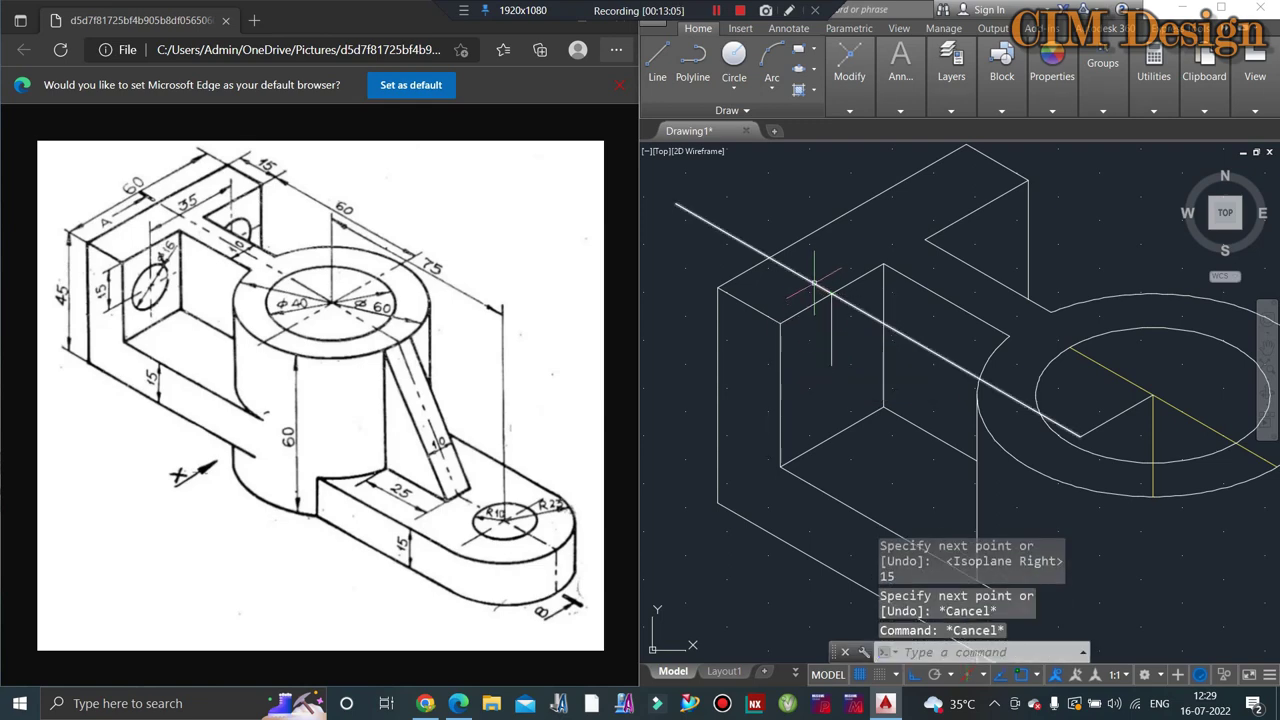
# Step: Erase the long diagonal construction line and the line inside the ellipse
pyautogui.click(815, 289)
pyautogui.press('Delete')
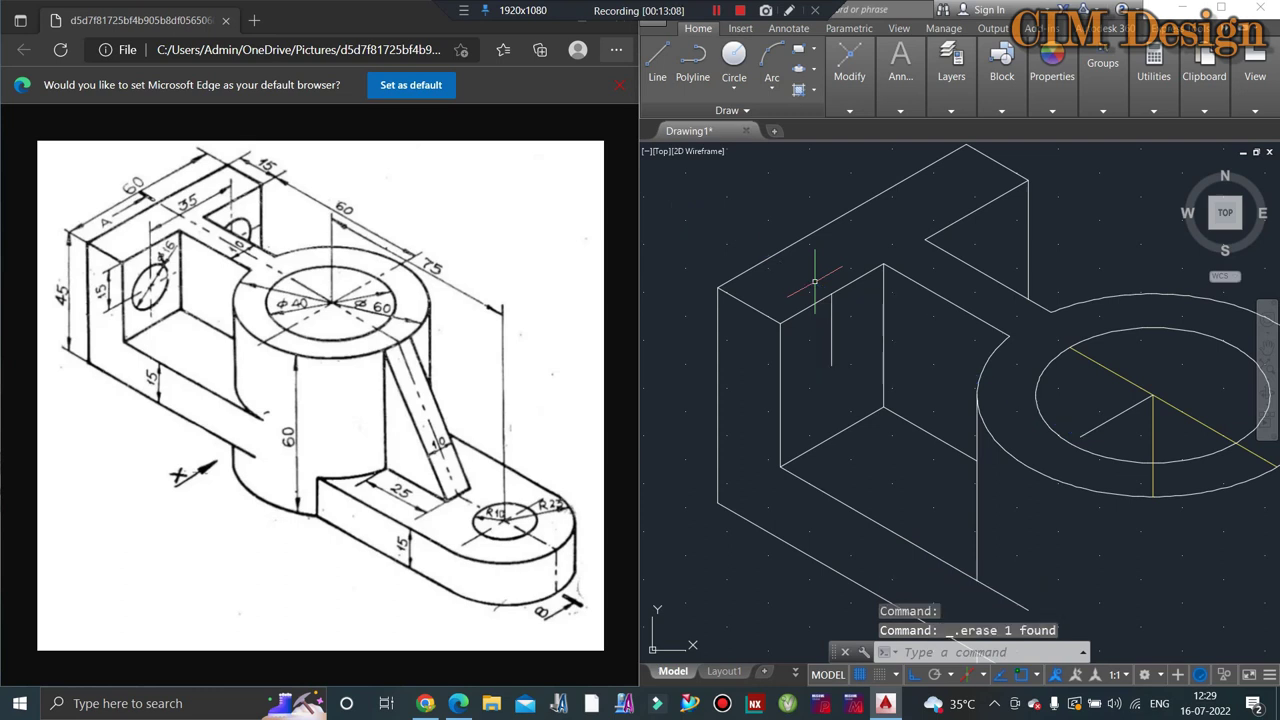
pyautogui.click(1122, 437)
pyautogui.click(1094, 394)
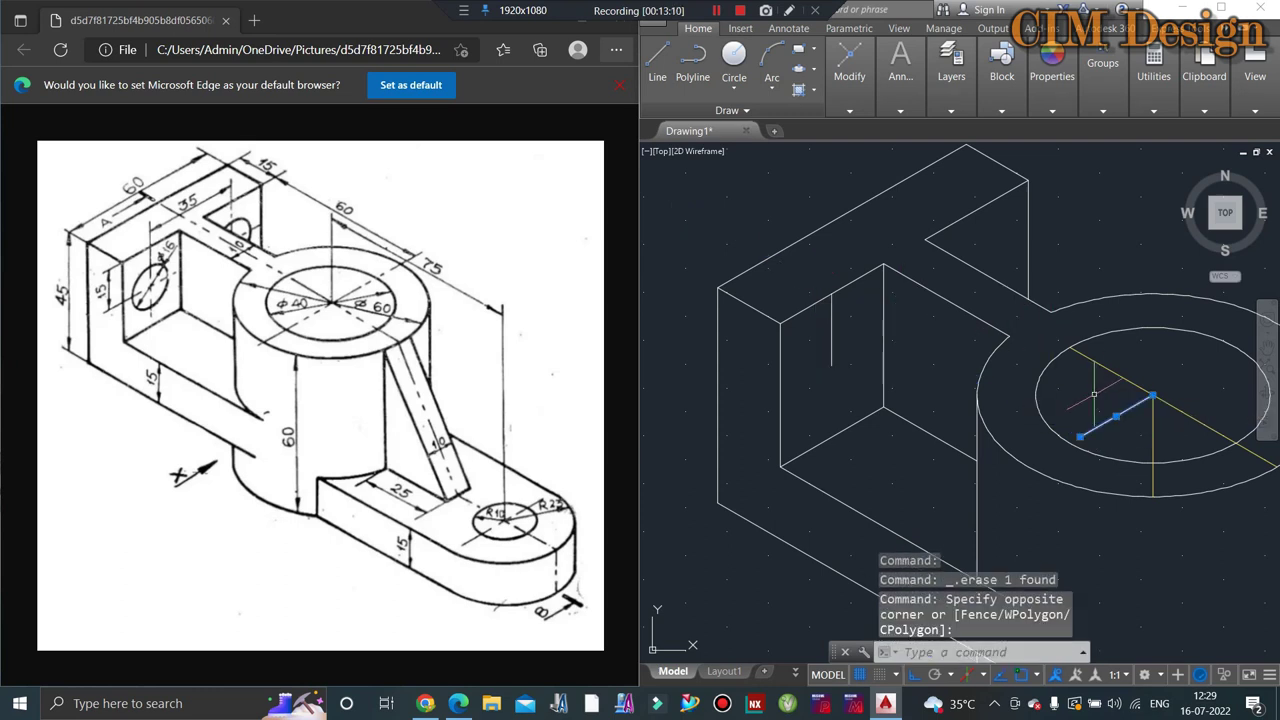
pyautogui.press('Delete')
pyautogui.press('Escape')
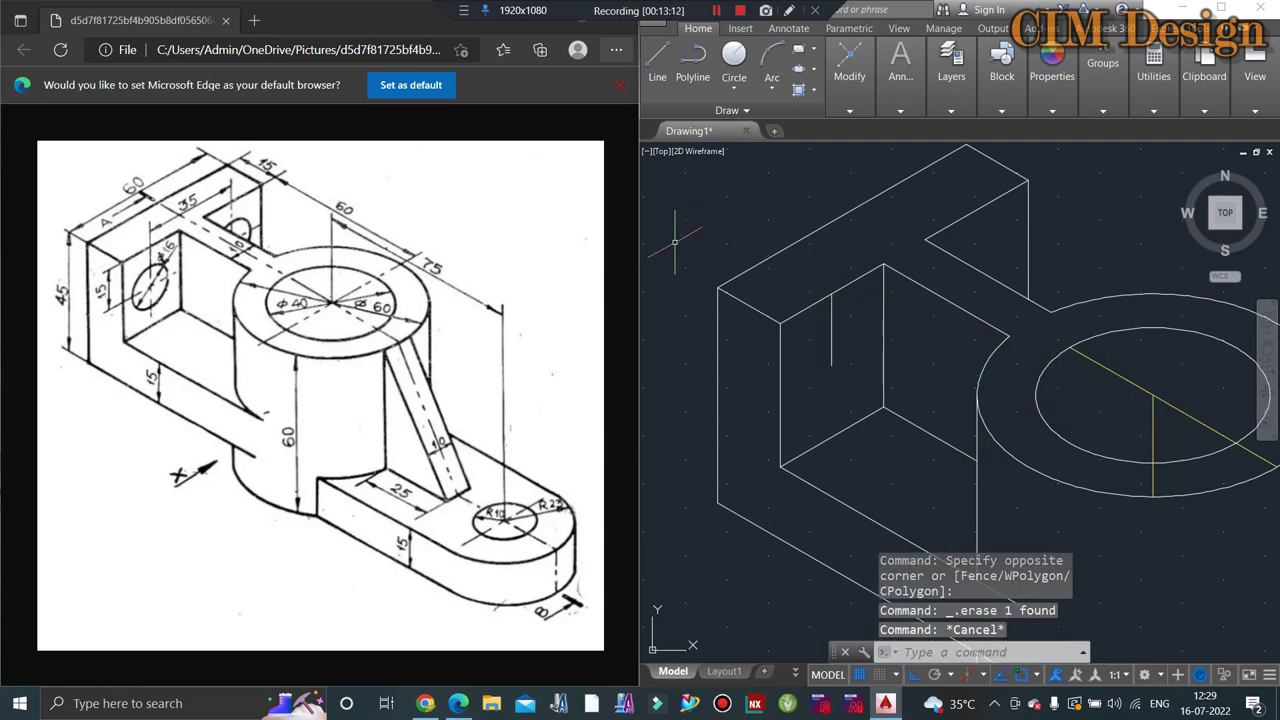
pyautogui.press('Escape')
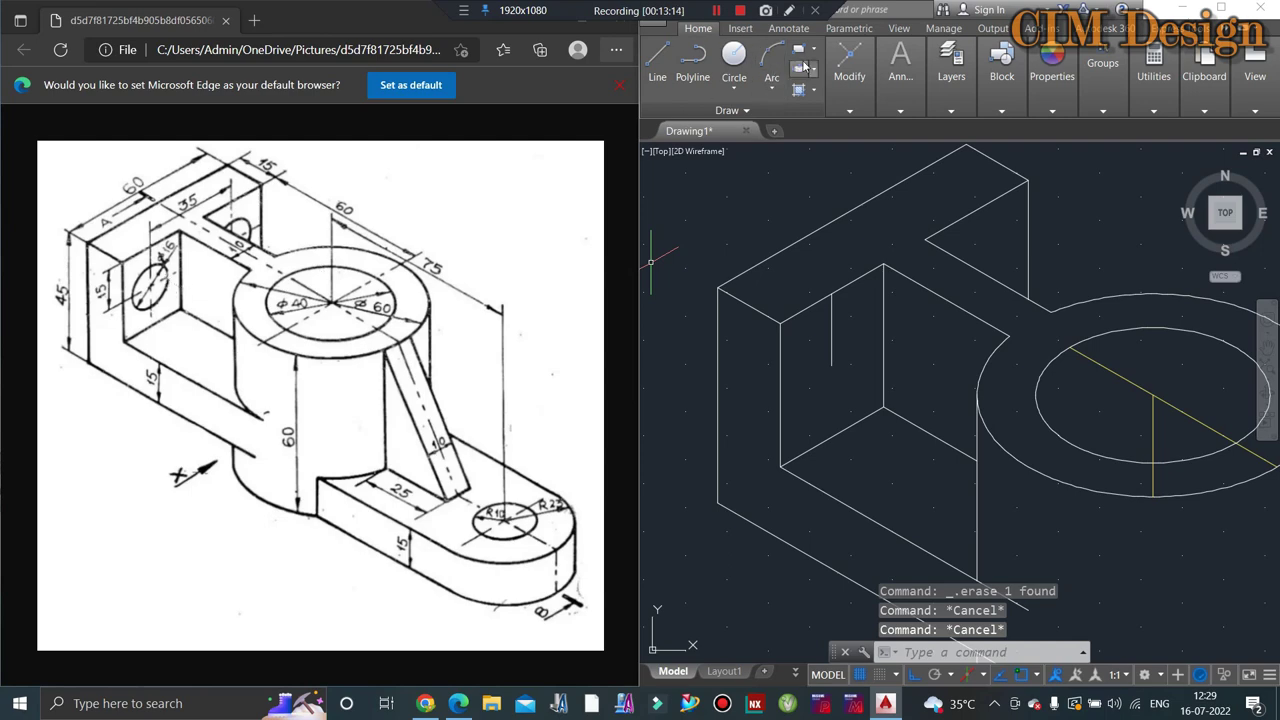
# Step: Draw a 16-diameter isocircle centred on the lower end of the vertical guide line
pyautogui.click(806, 66)
pyautogui.click(838, 147)
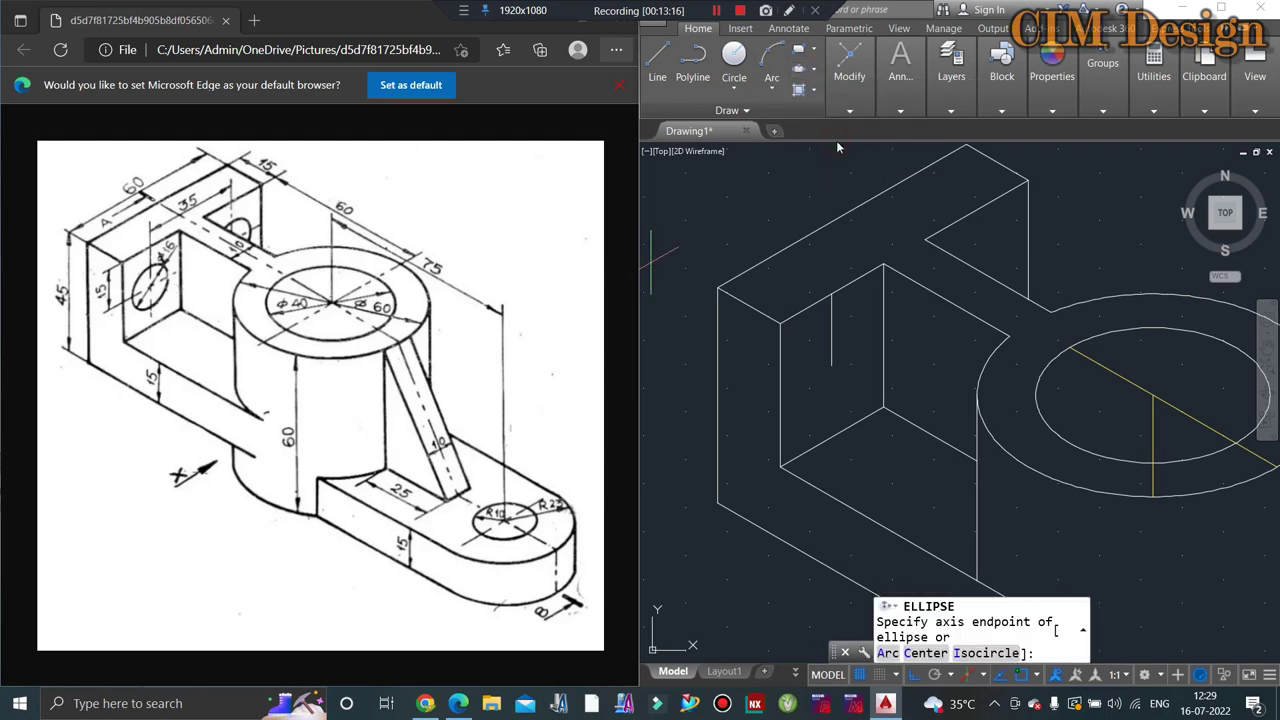
pyautogui.click(985, 653)
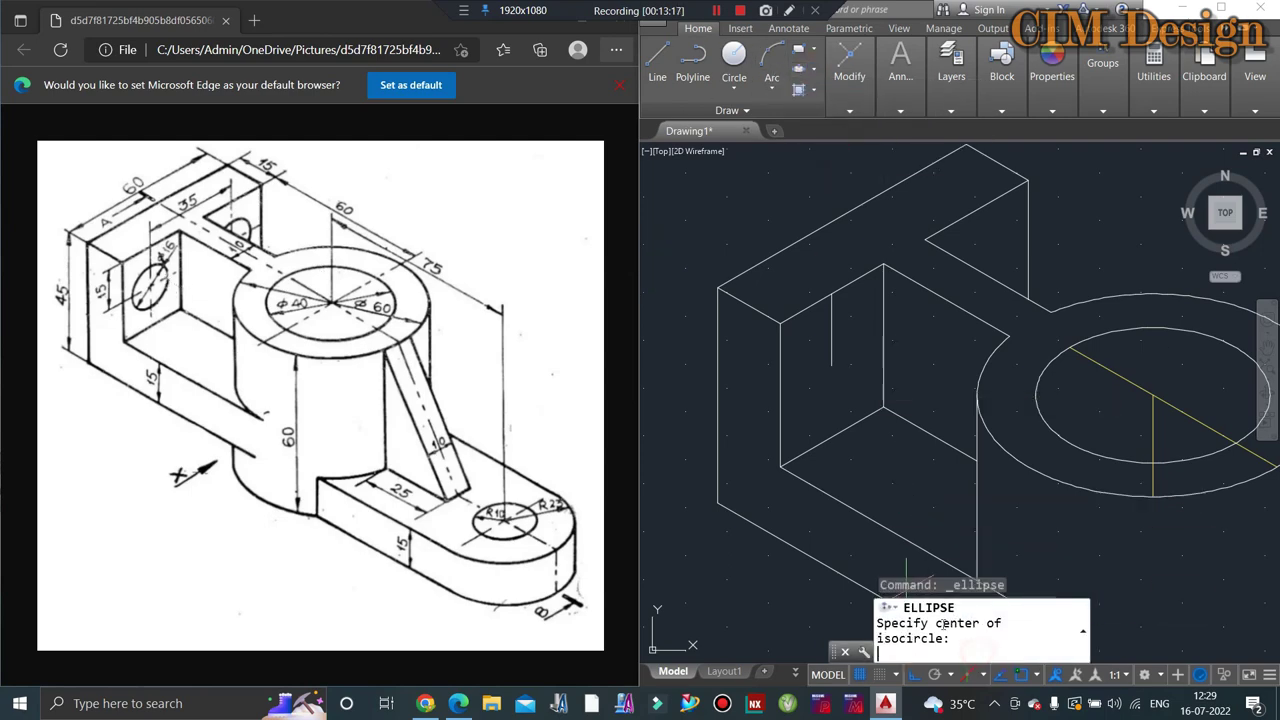
pyautogui.click(831, 366)
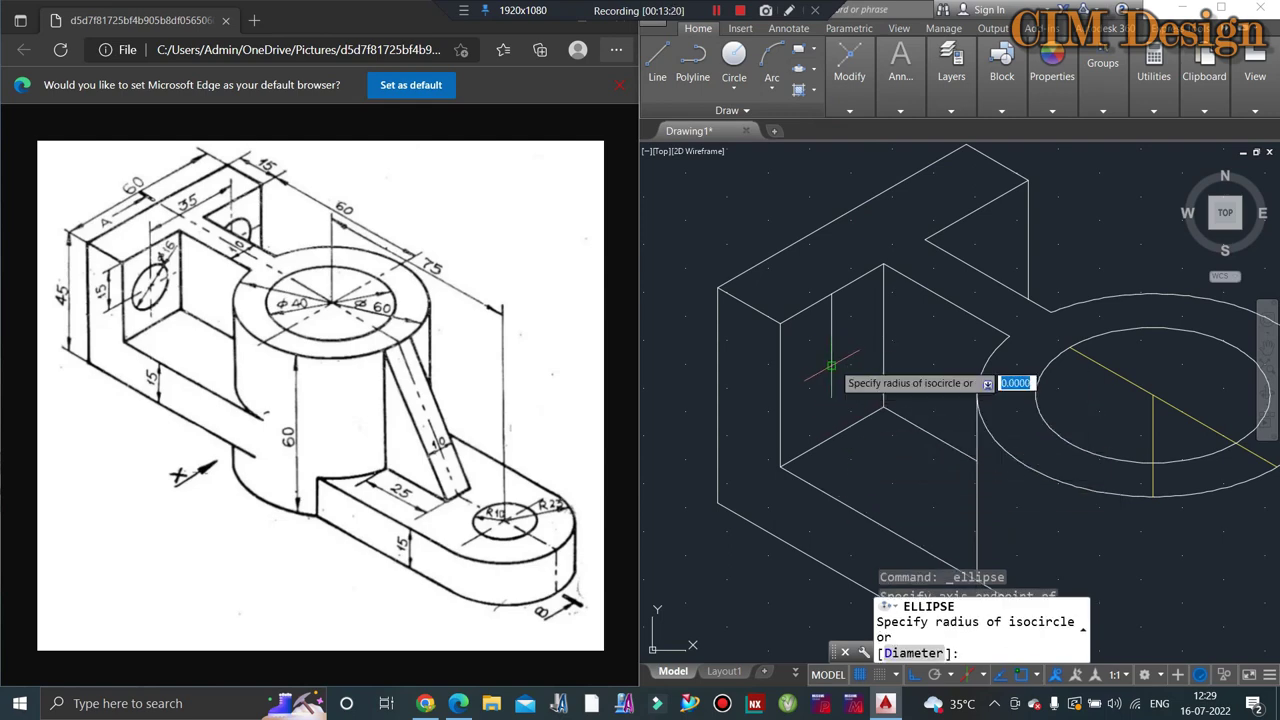
pyautogui.click(908, 653)
pyautogui.write('1')
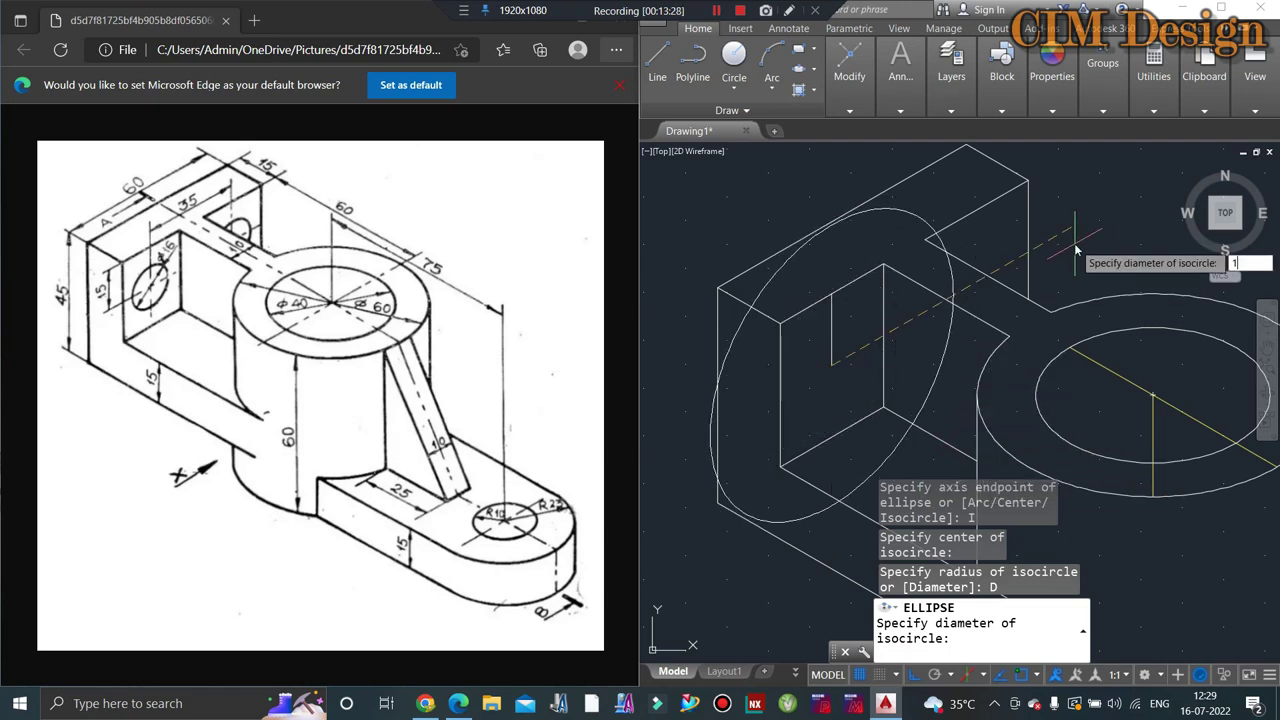
pyautogui.write('6')
pyautogui.press('Return')
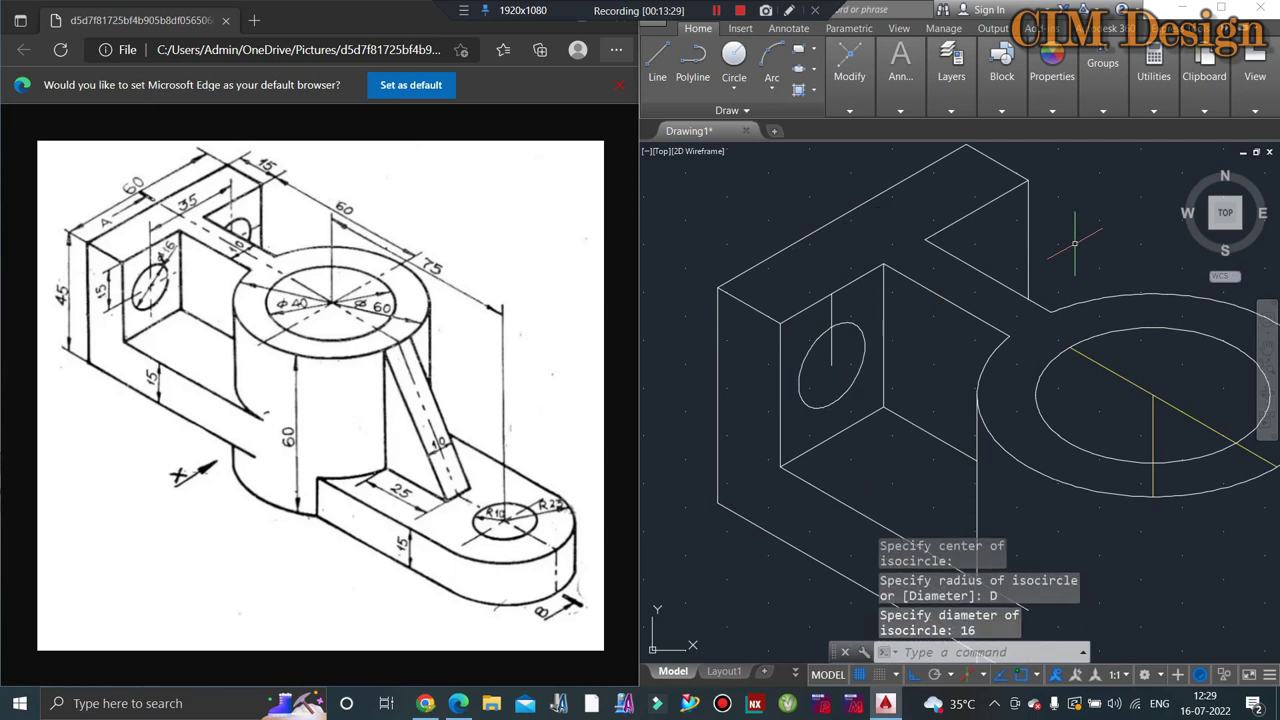
pyautogui.press('Escape')
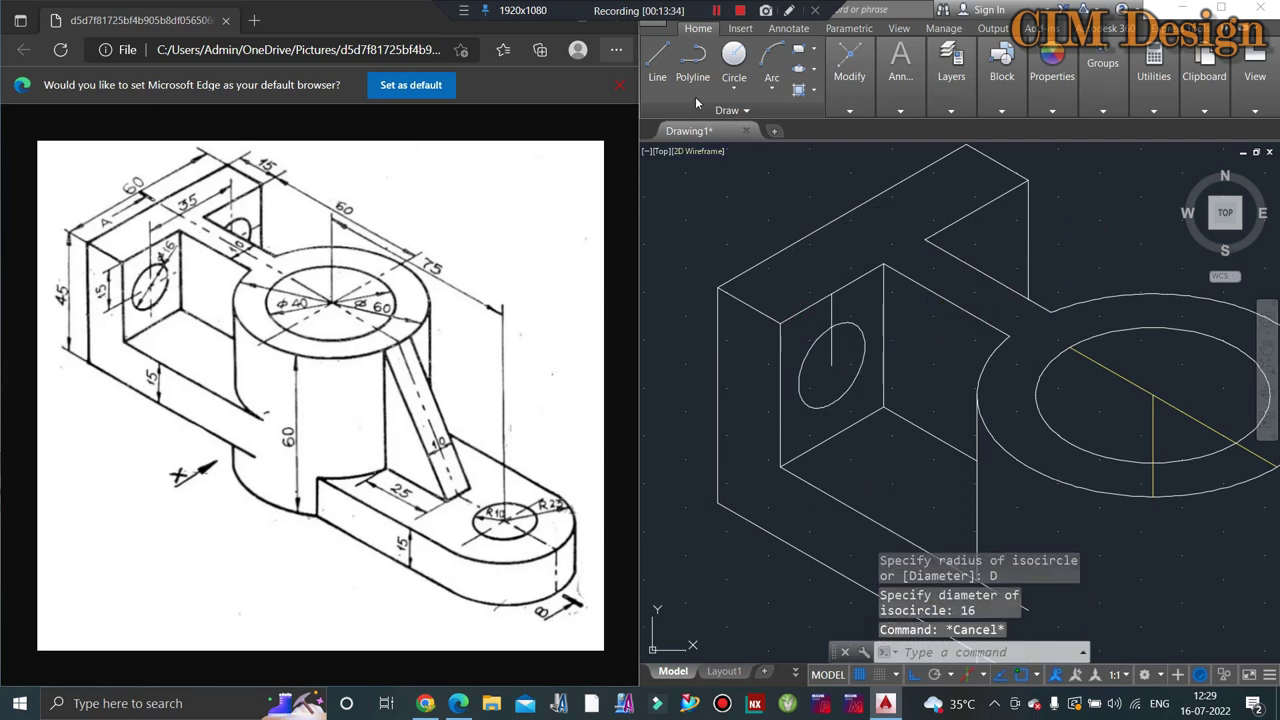
# Step: Copy the hole isocircle from its centre onto the block's rear face
pyautogui.click(657, 60)
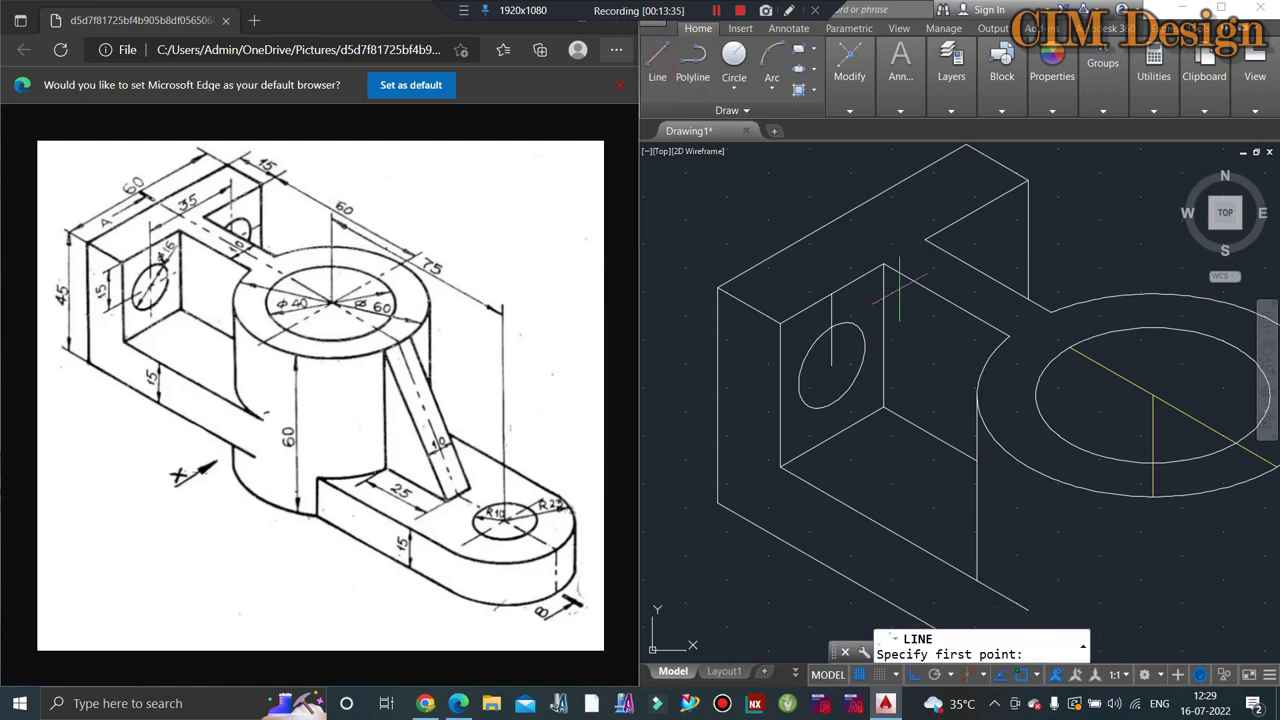
pyautogui.click(831, 366)
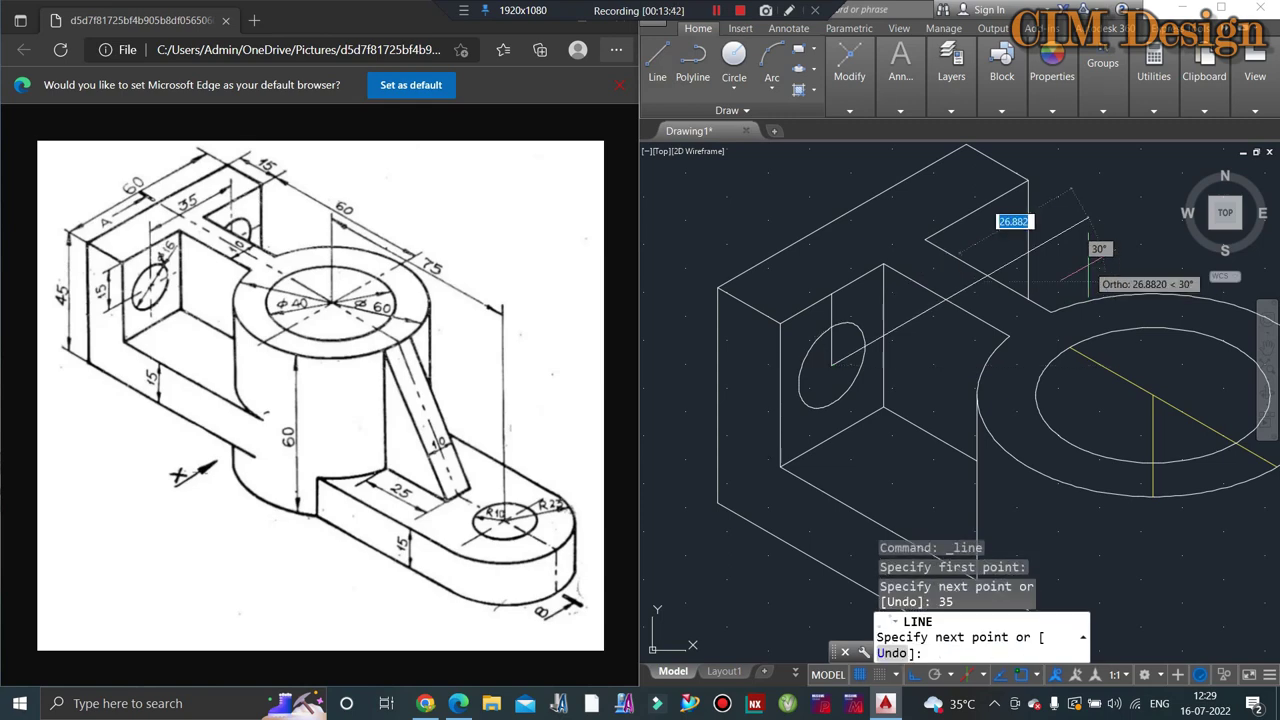
pyautogui.press('Escape')
pyautogui.press('Escape')
pyautogui.press('Escape')
pyautogui.click(815, 383)
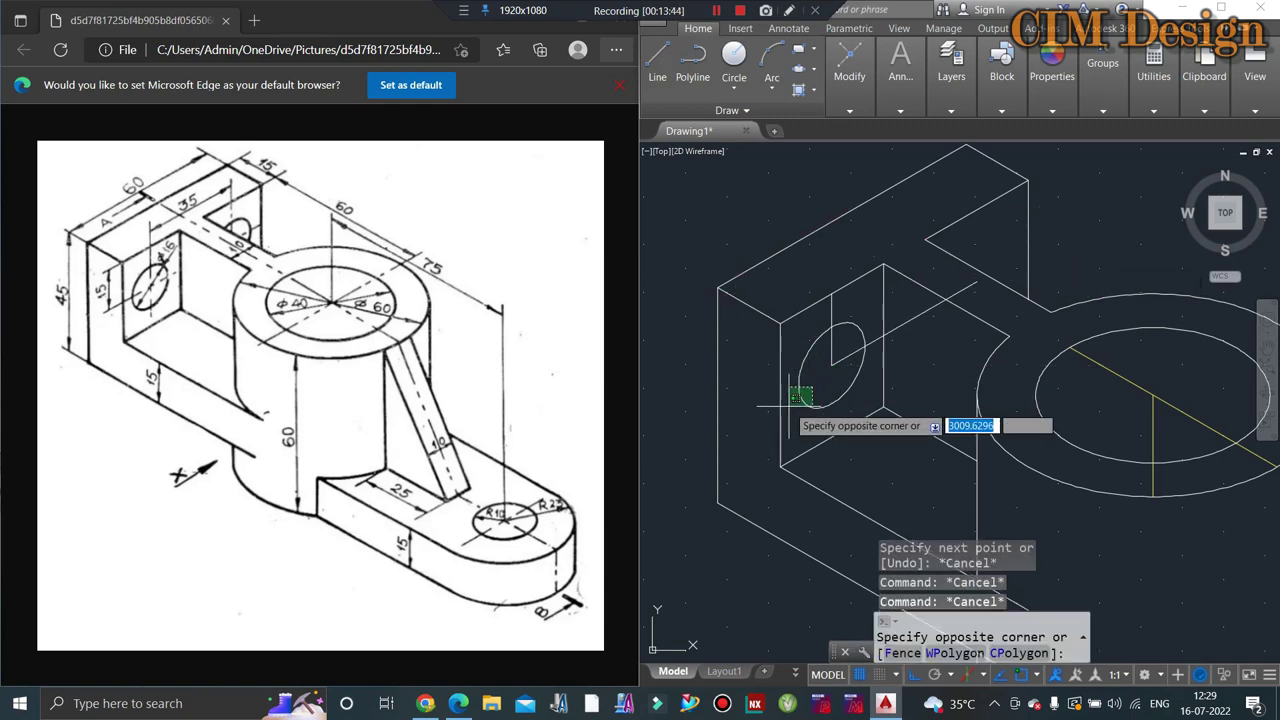
pyautogui.click(787, 409)
pyautogui.press('Return')
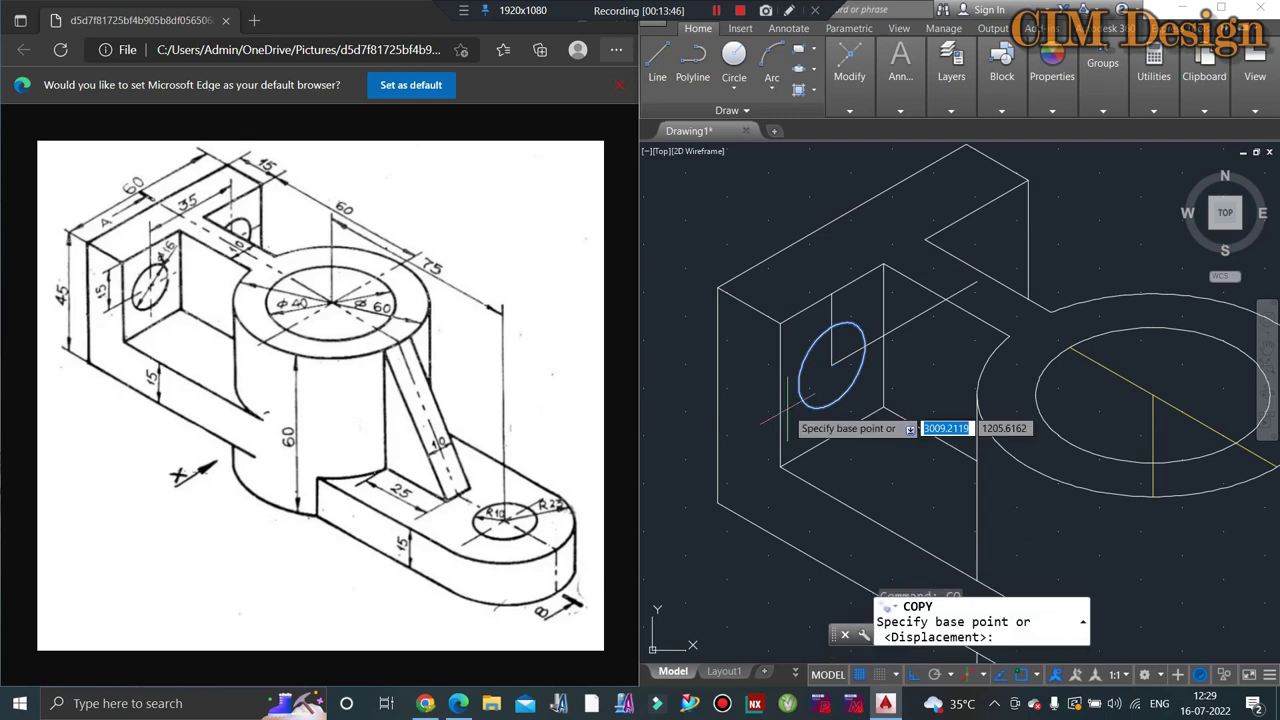
pyautogui.click(831, 366)
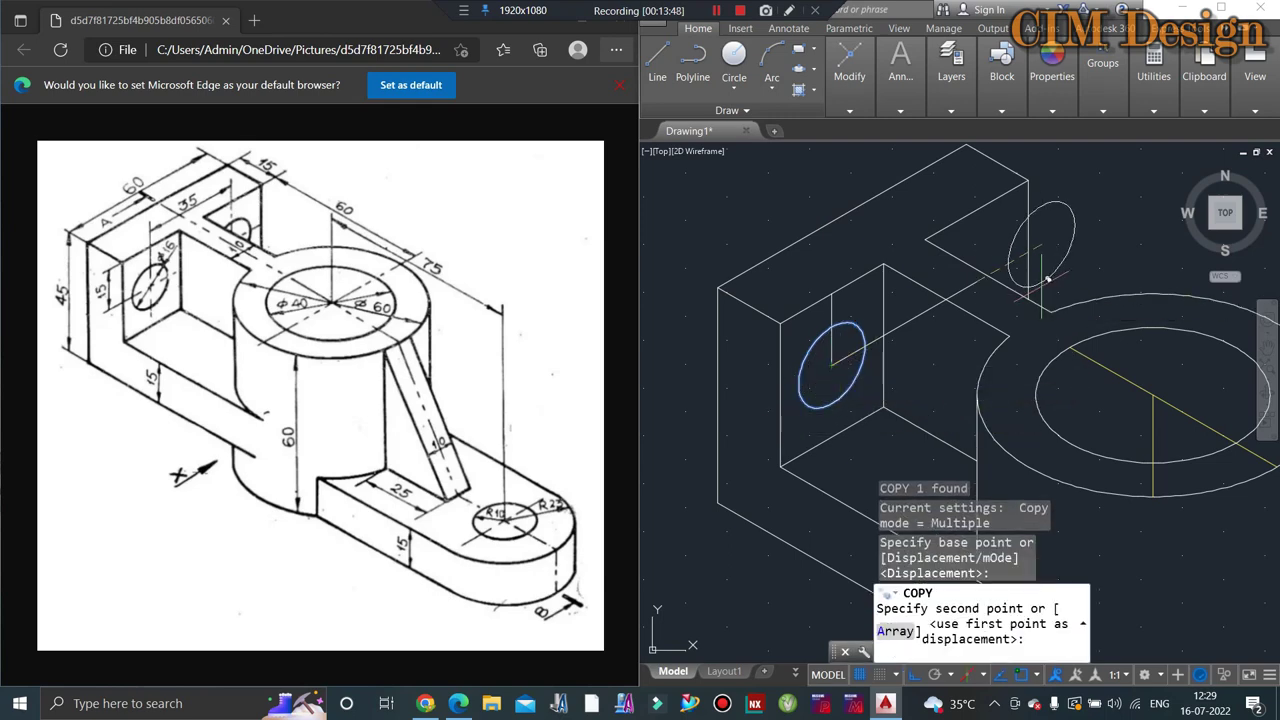
pyautogui.press('Escape')
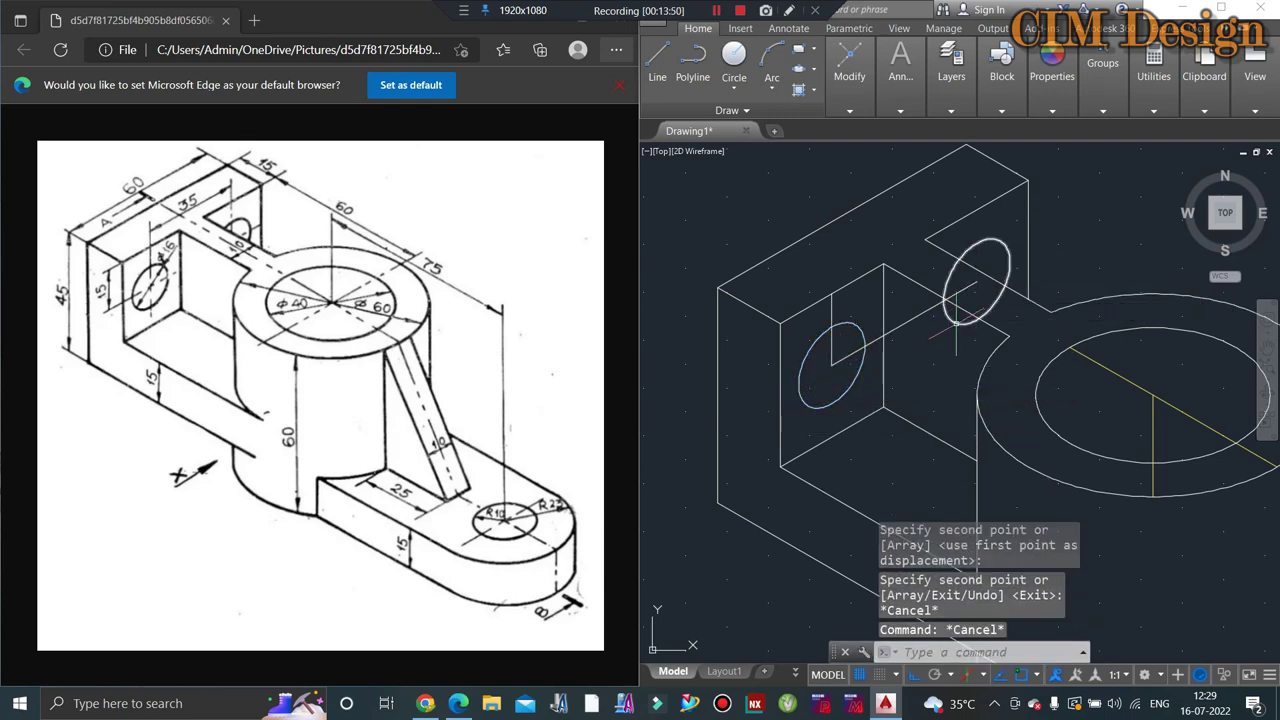
pyautogui.press('Escape')
# Step: Trim away the hidden part of the copied isocircle
pyautogui.write('tr')
pyautogui.press('Return')
pyautogui.press('Return')
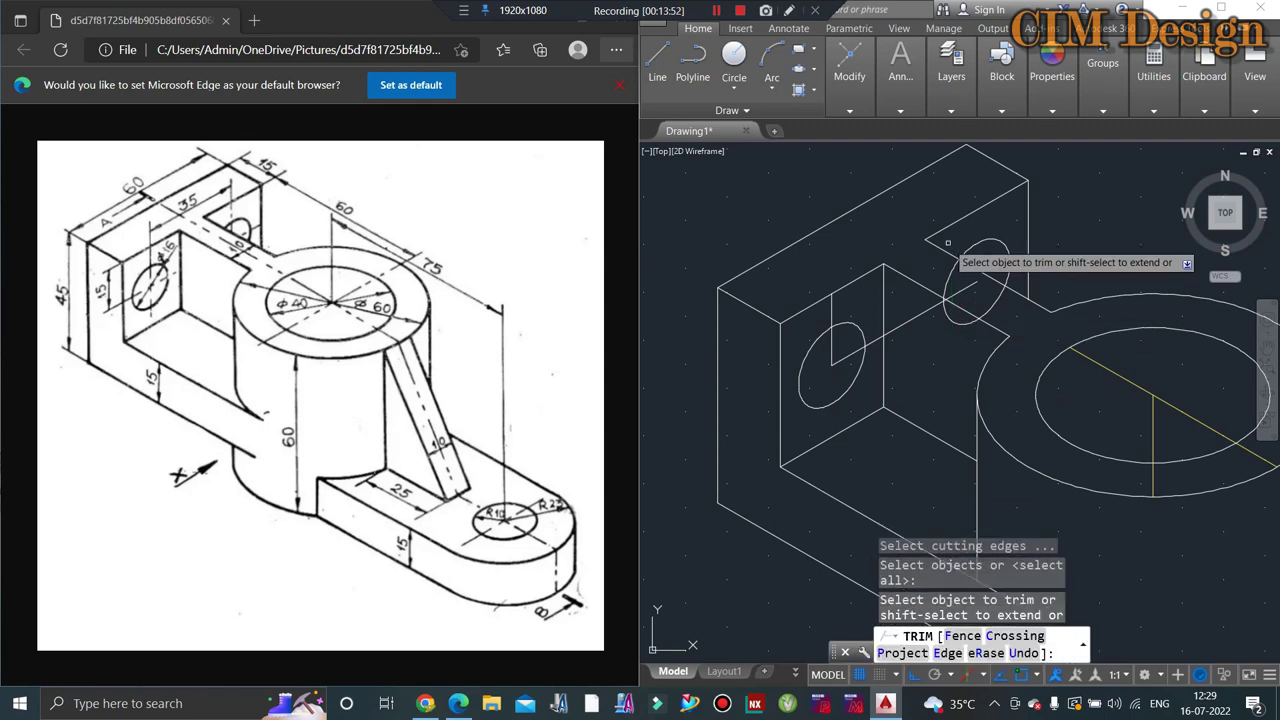
pyautogui.click(950, 282)
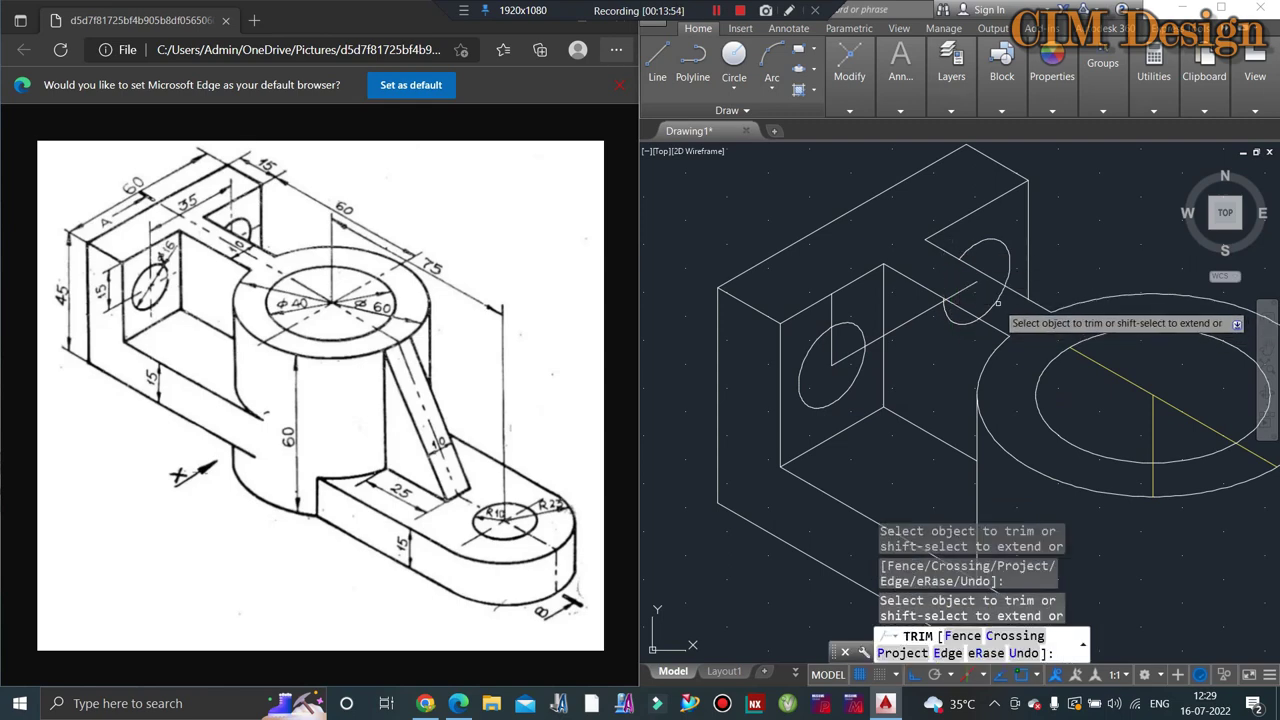
pyautogui.press('Escape')
# Step: Erase the connecting line, leftover arc and vertical guide line
pyautogui.click(928, 306)
pyautogui.click(942, 298)
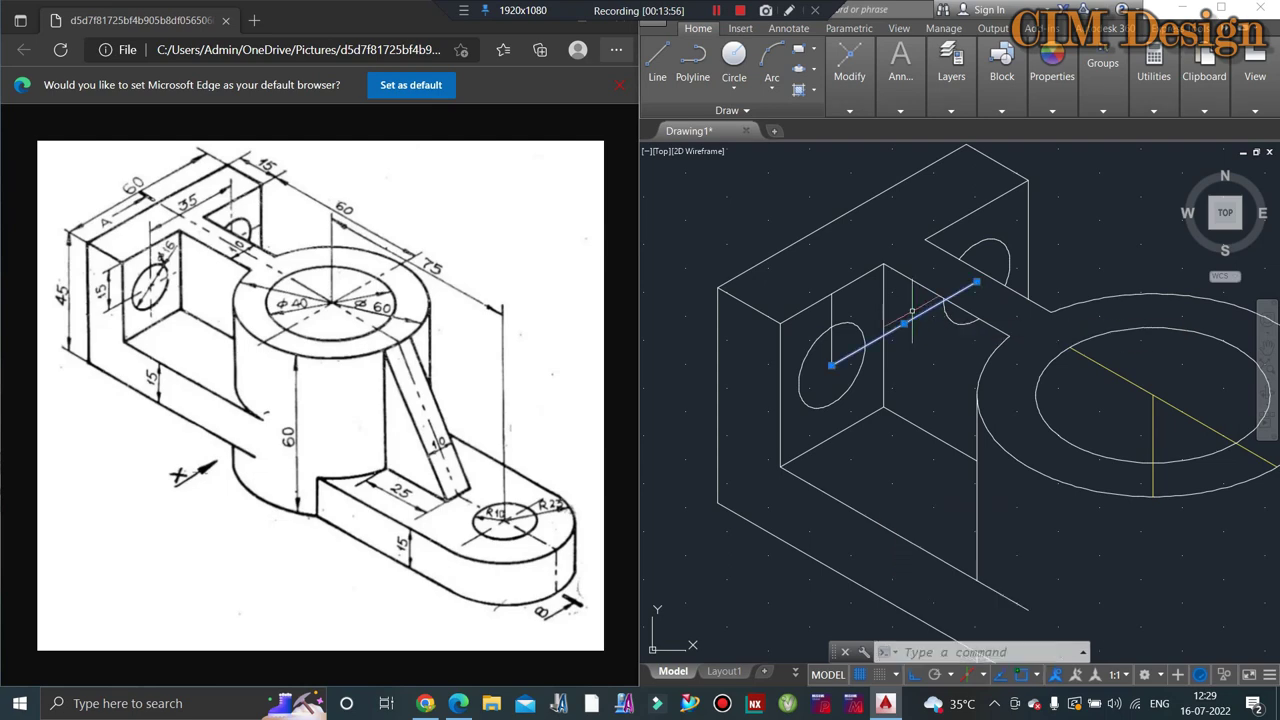
pyautogui.click(830, 312)
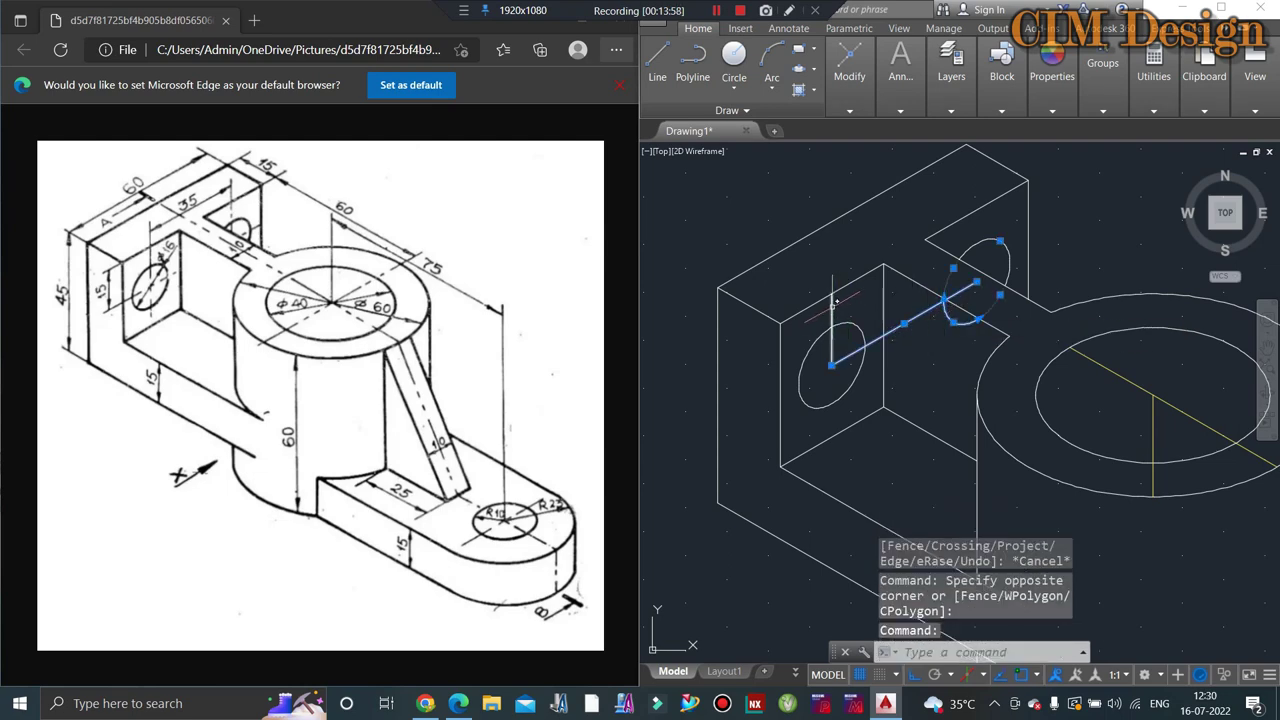
pyautogui.press('Delete')
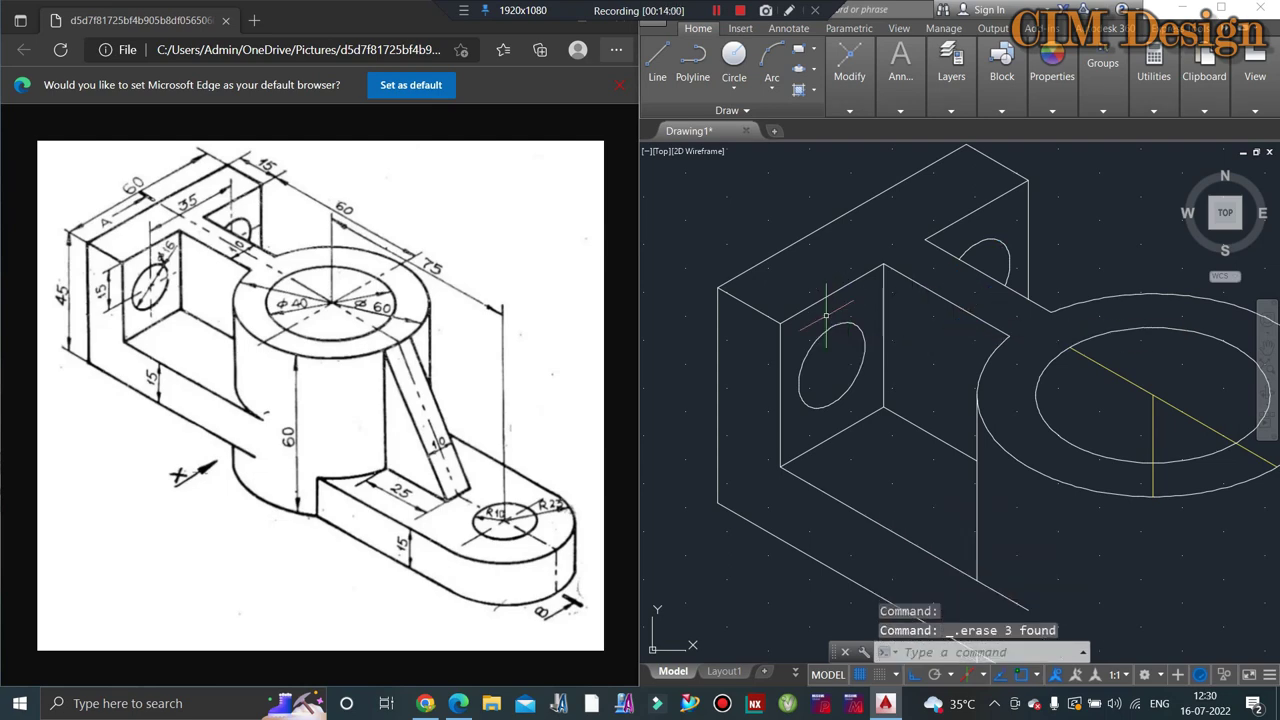
pyautogui.press('Escape')
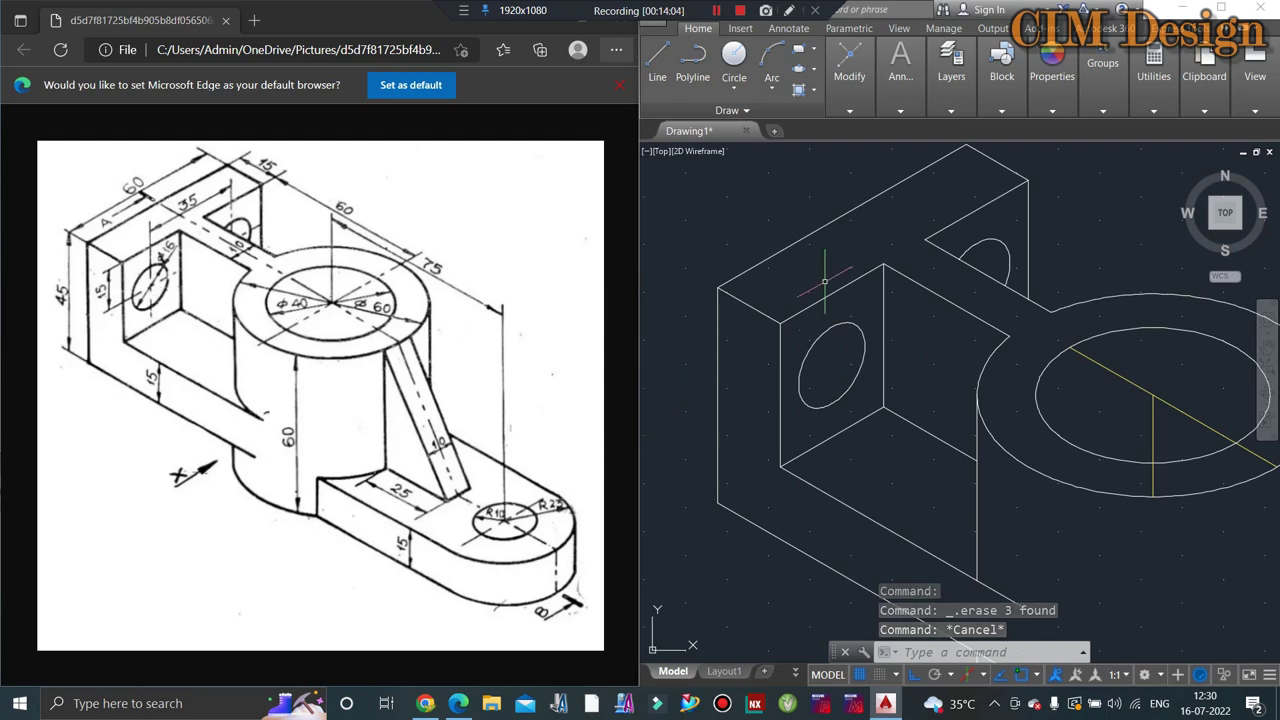
pyautogui.scroll(-4, 860, 292)
pyautogui.scroll(2, 940, 333)
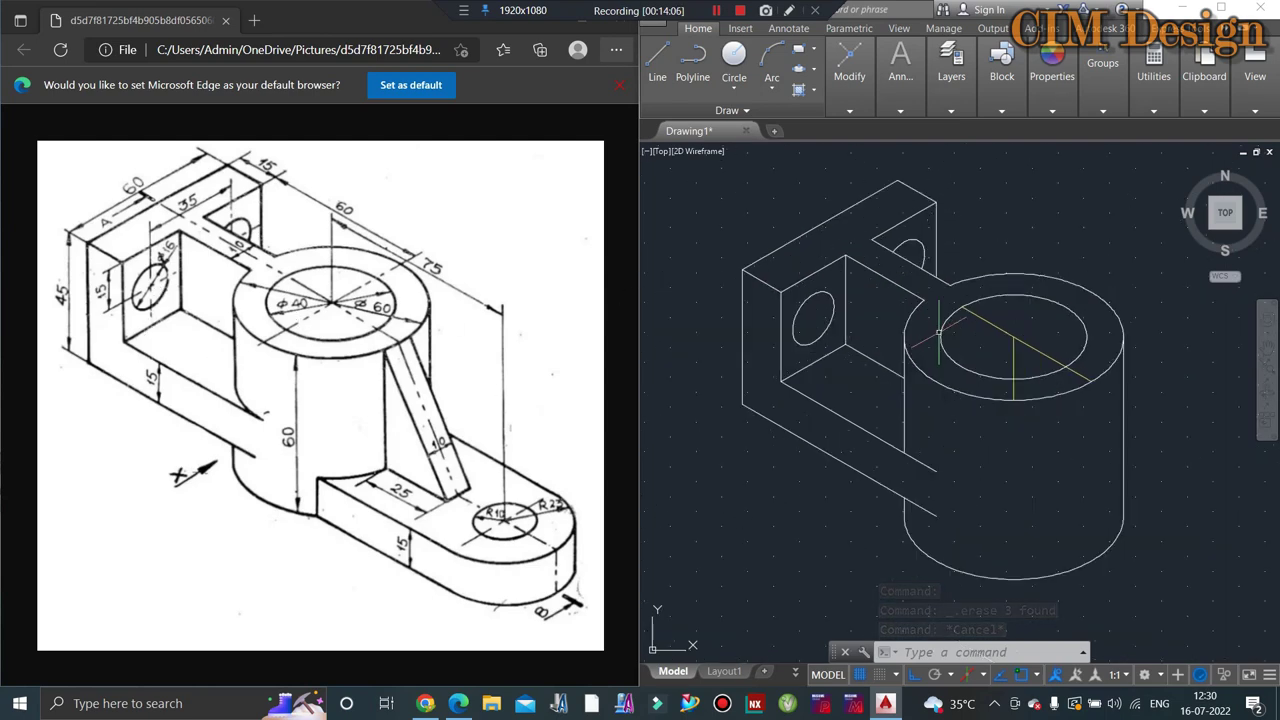
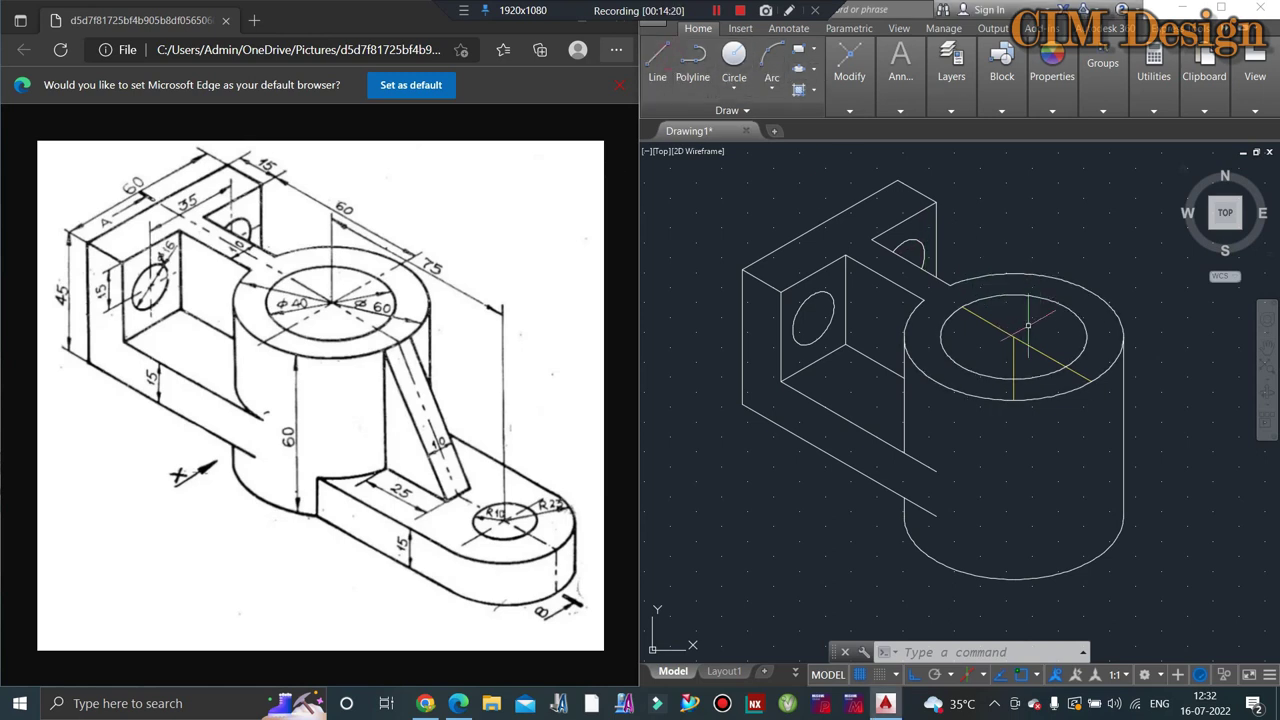
# Step: Draw a 30-unit vertical line down from the cylinder's top centre
pyautogui.click(657, 60)
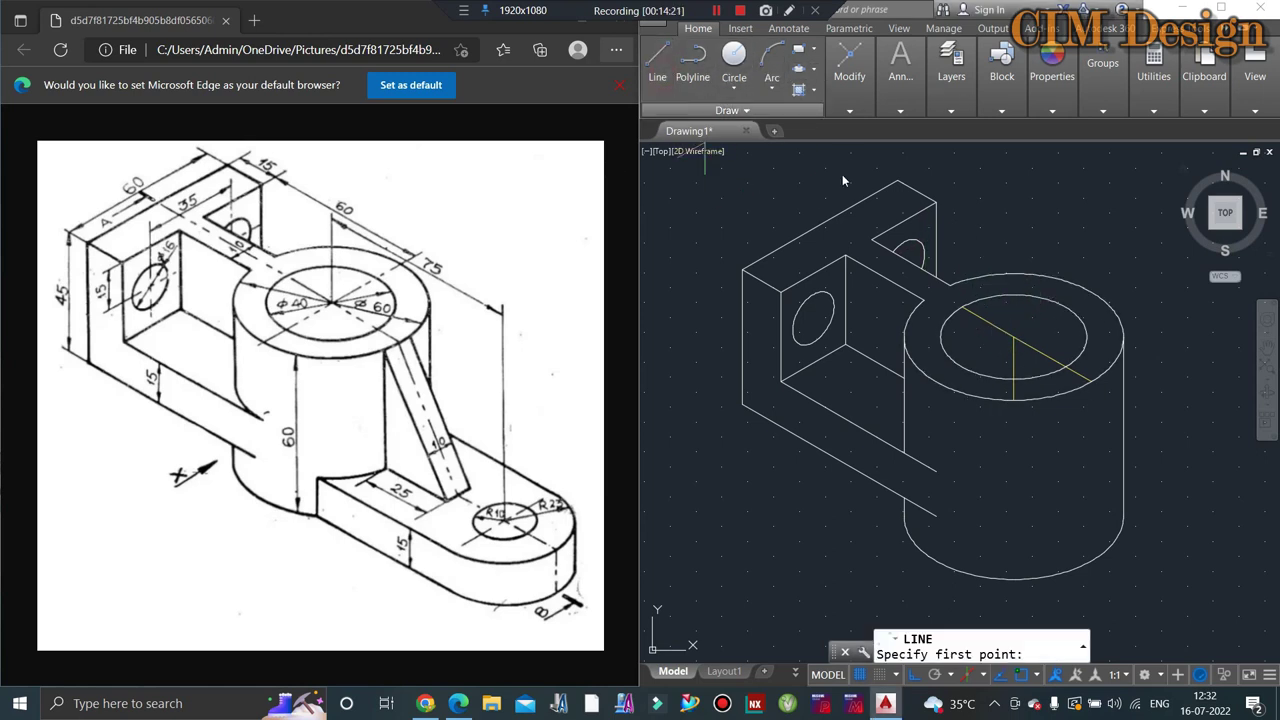
pyautogui.click(1013, 338)
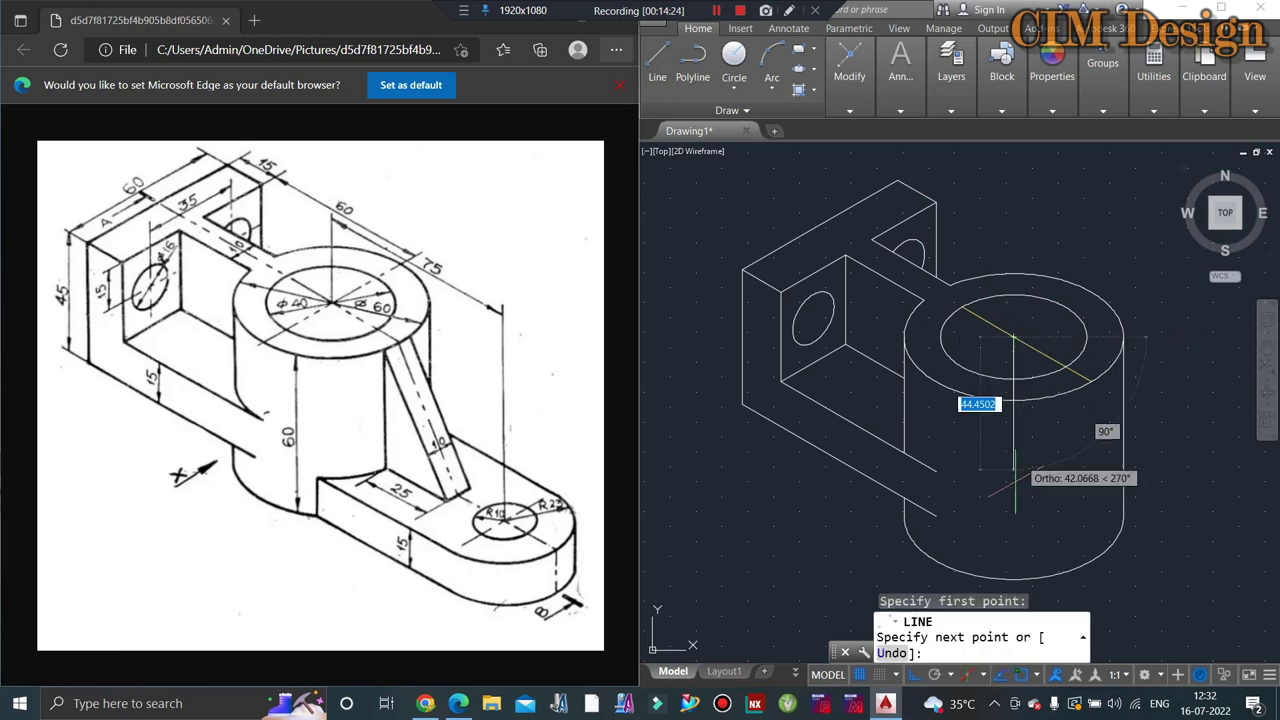
pyautogui.write('3')
pyautogui.press('Return')
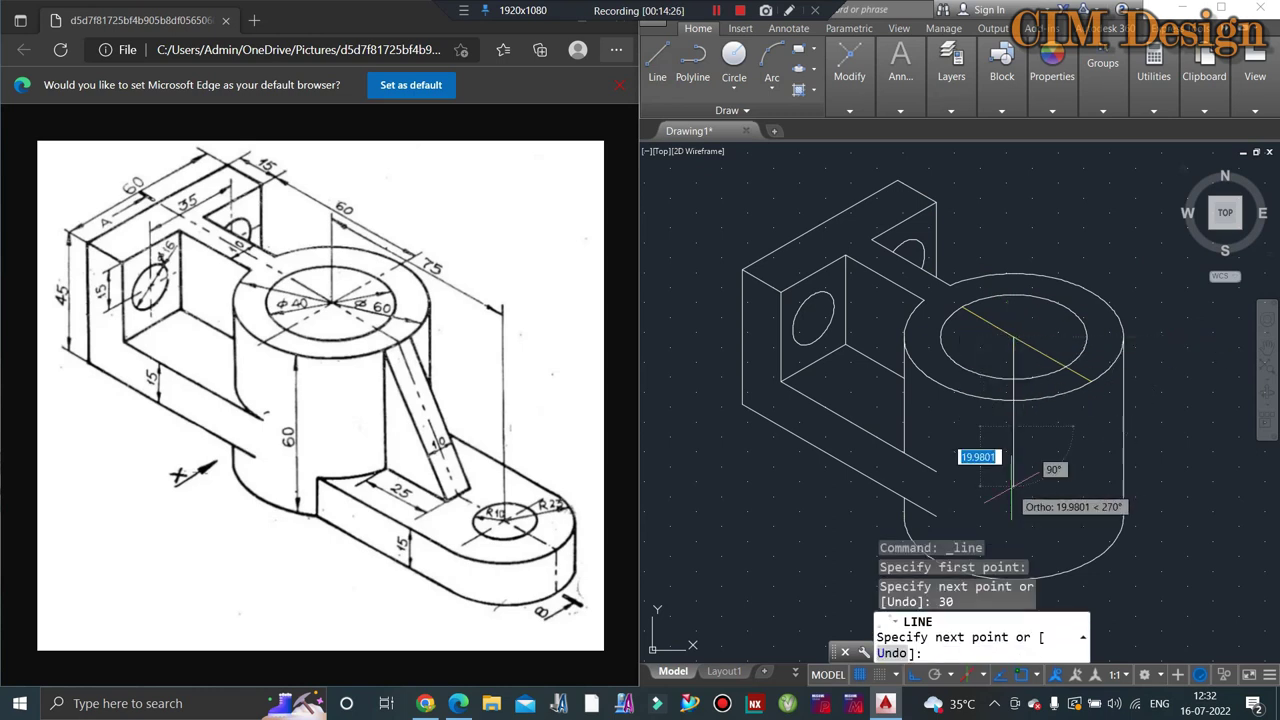
pyautogui.press('Escape')
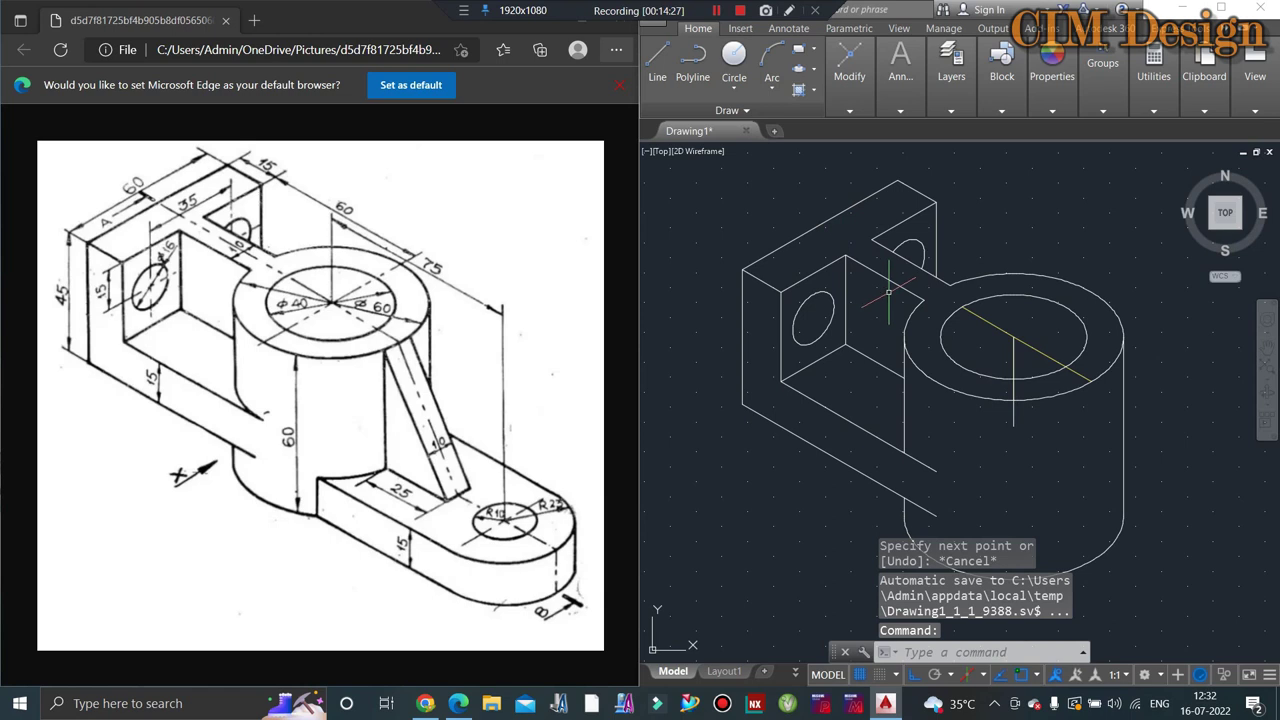
# Step: Copy the cylinder's top outer ellipse 30 units lower using CO
pyautogui.write('co')
pyautogui.press('Return')
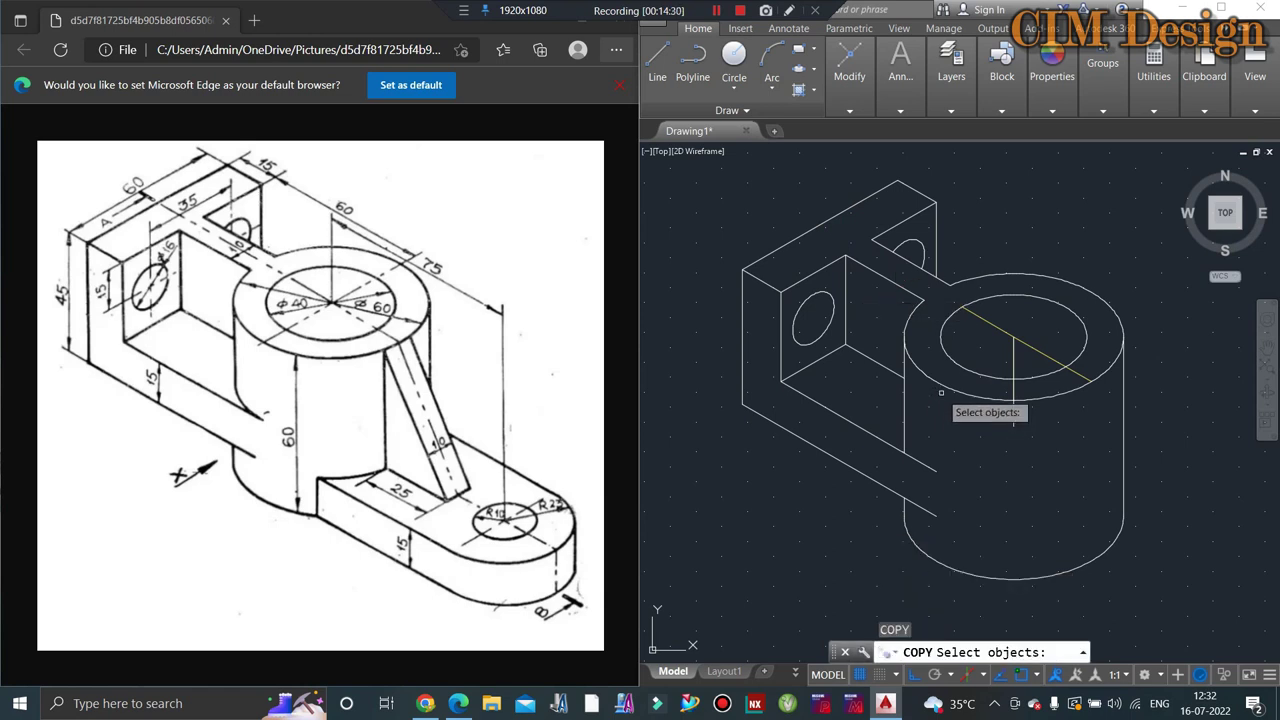
pyautogui.click(942, 386)
pyautogui.press('Return')
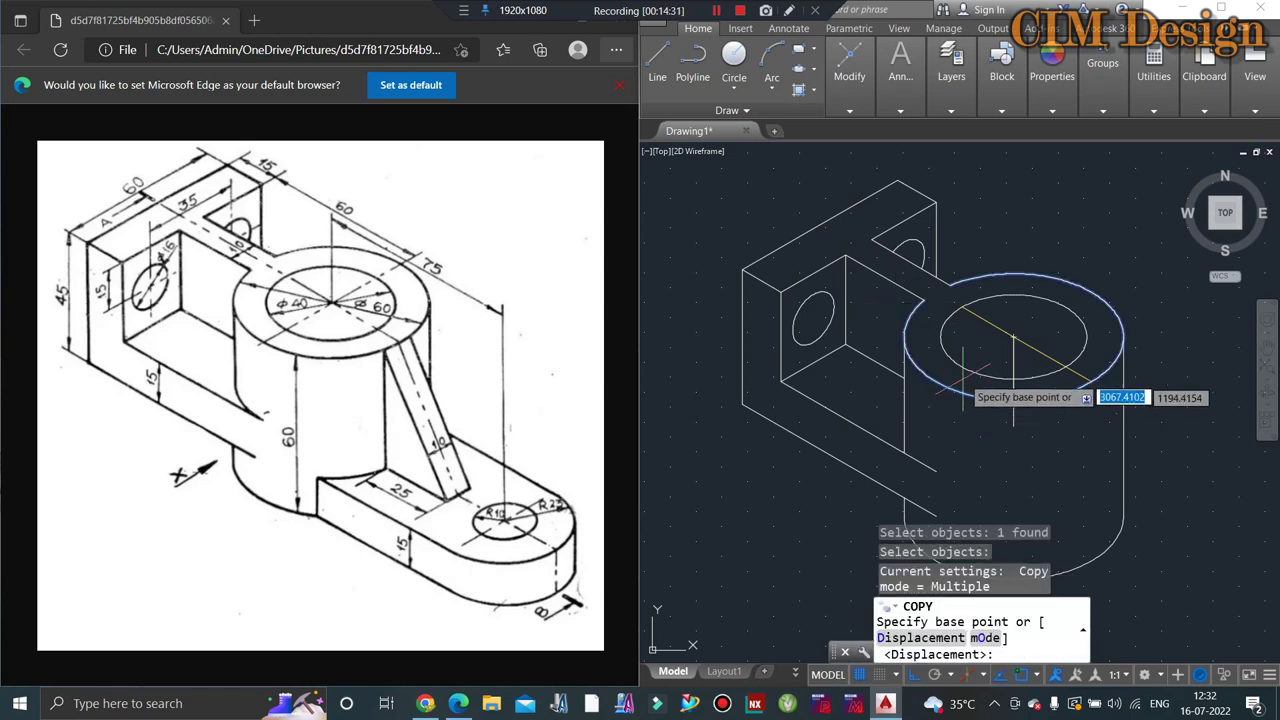
pyautogui.click(1013, 338)
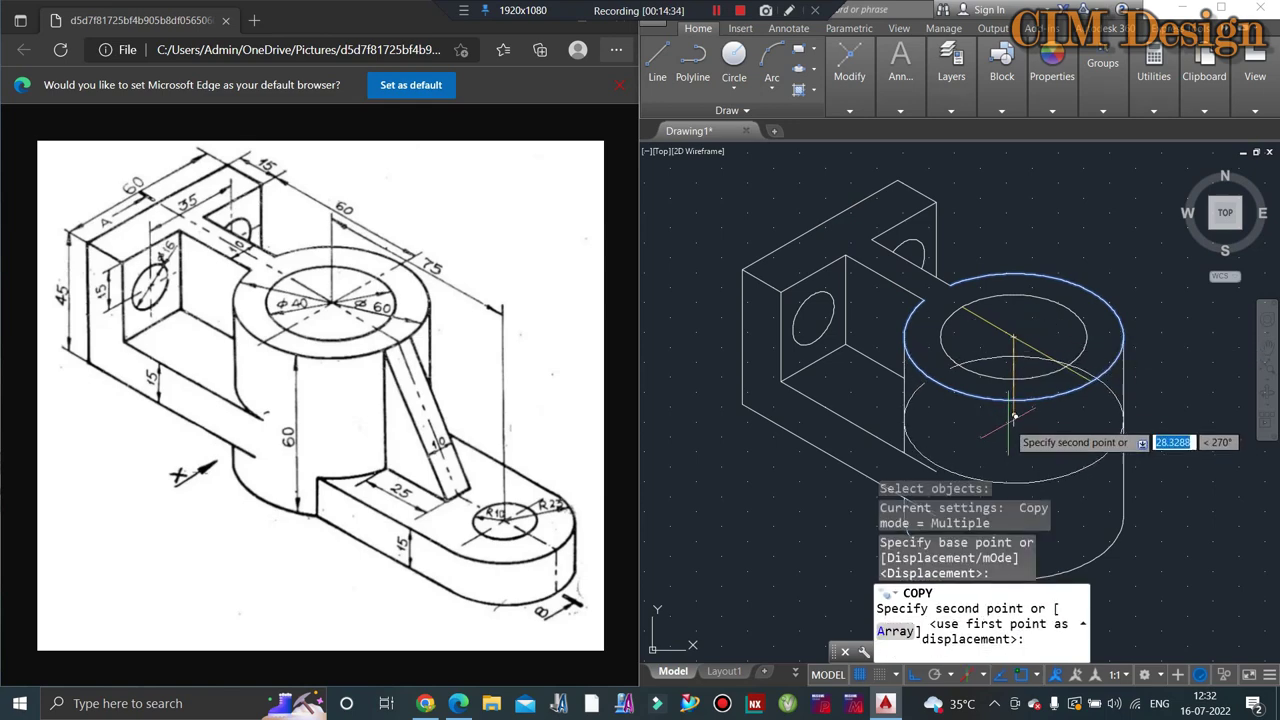
pyautogui.write('30')
pyautogui.press('Return')
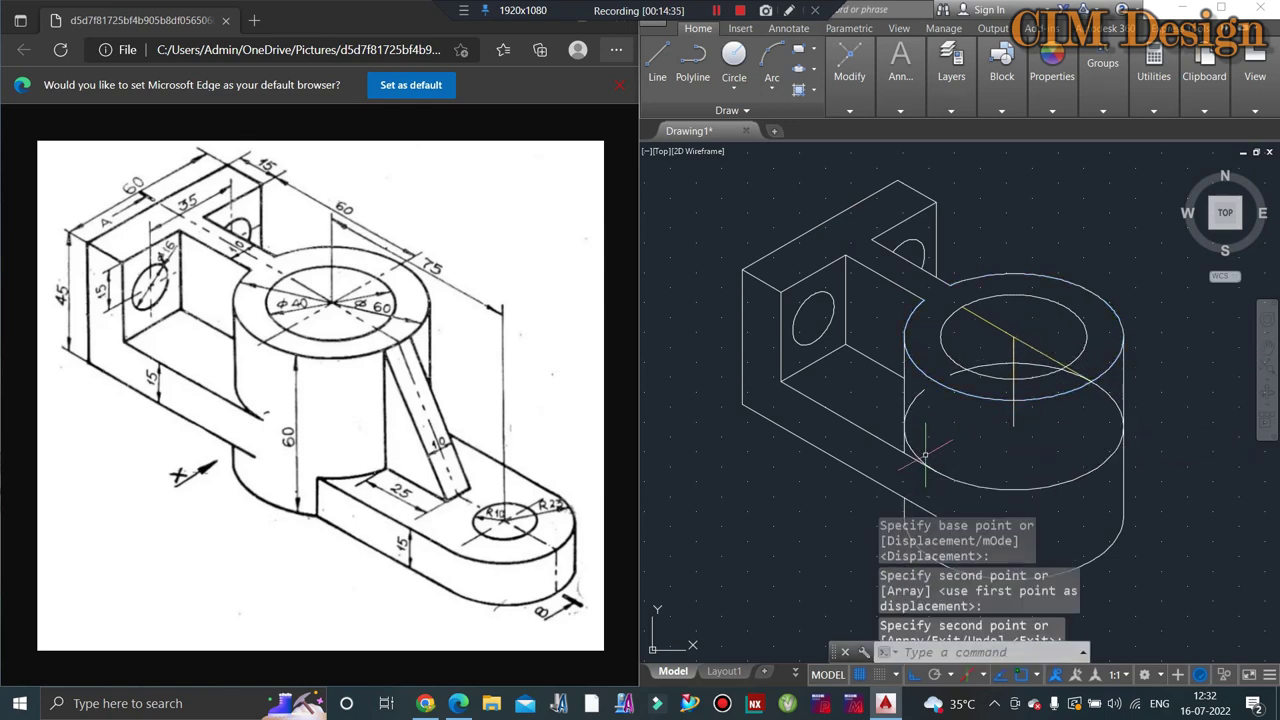
pyautogui.press('Escape')
pyautogui.scroll(-2, 925, 420)
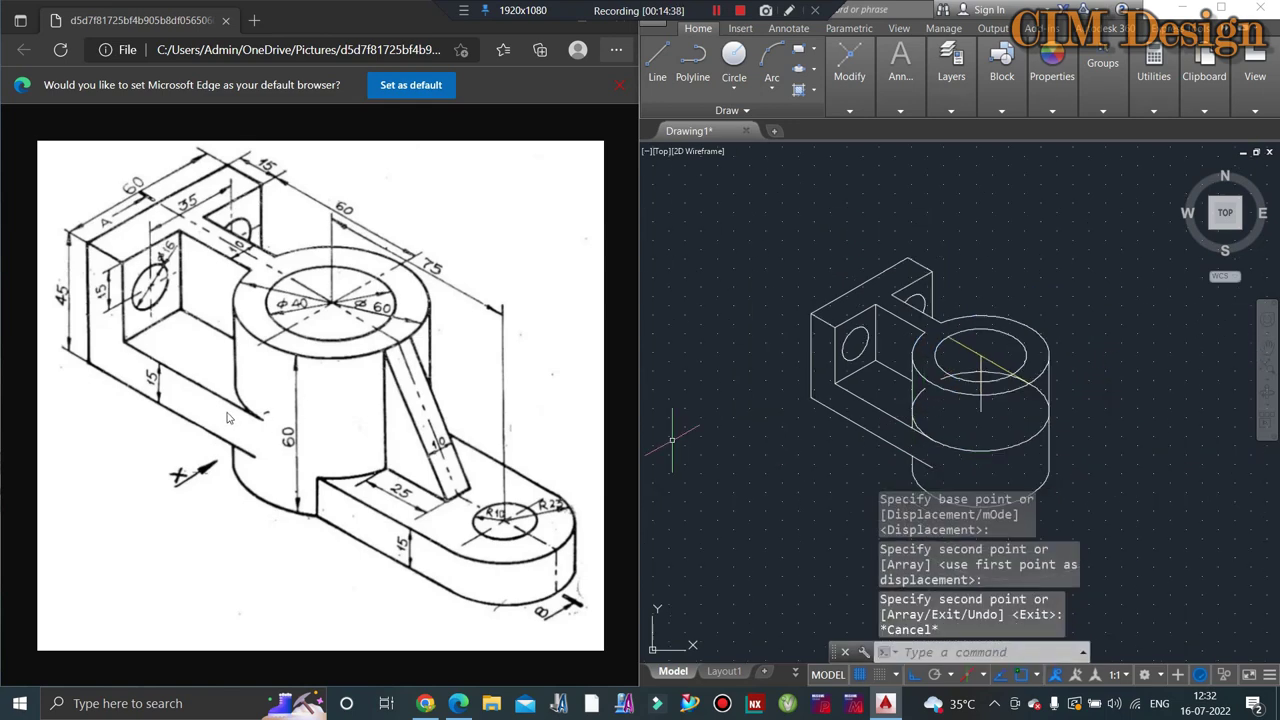
pyautogui.scroll(4, 944, 433)
# Step: Trim the copied ellipse's extra arcs and erase its hidden back arc
pyautogui.write('tr')
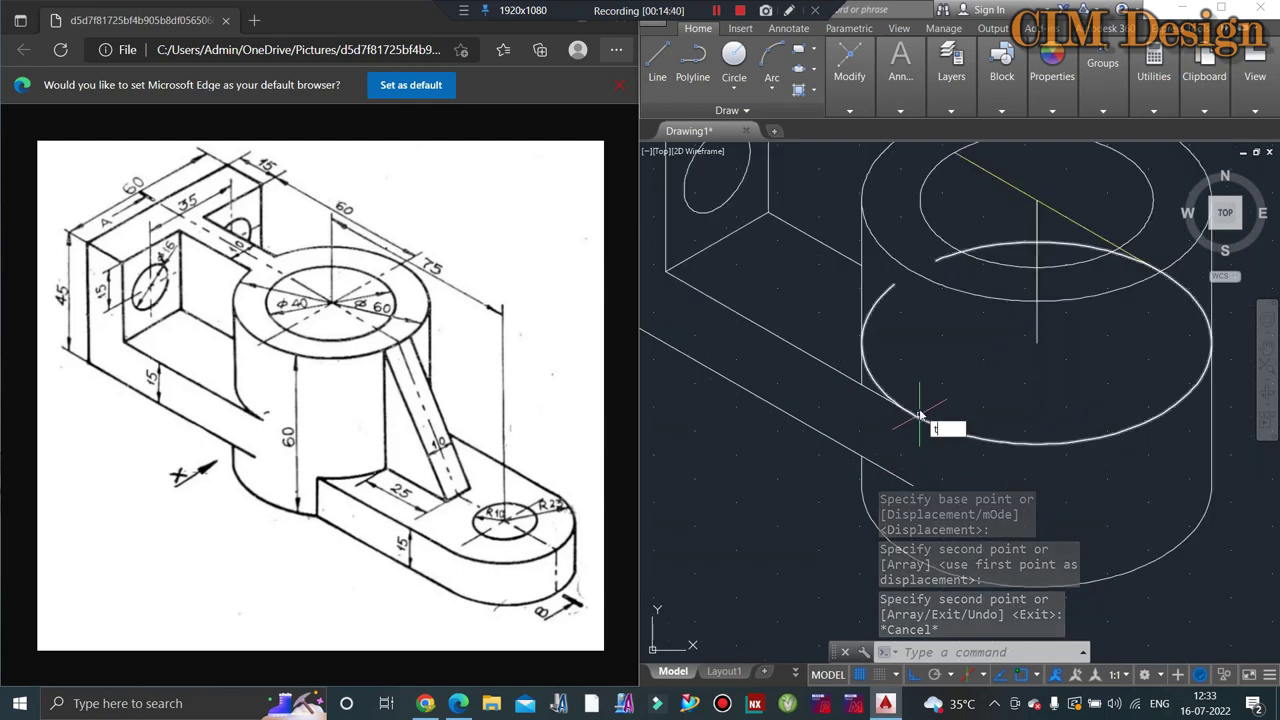
pyautogui.press('Return')
pyautogui.press('Return')
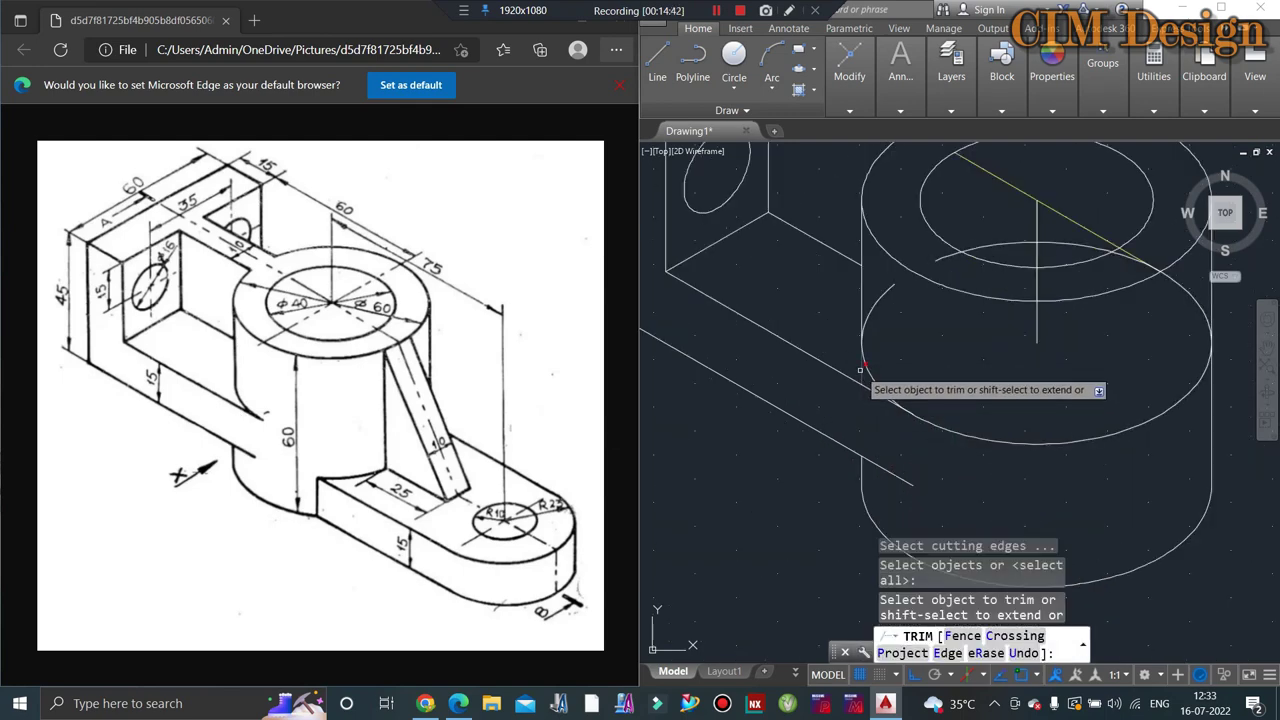
pyautogui.click(934, 430)
pyautogui.click(990, 442)
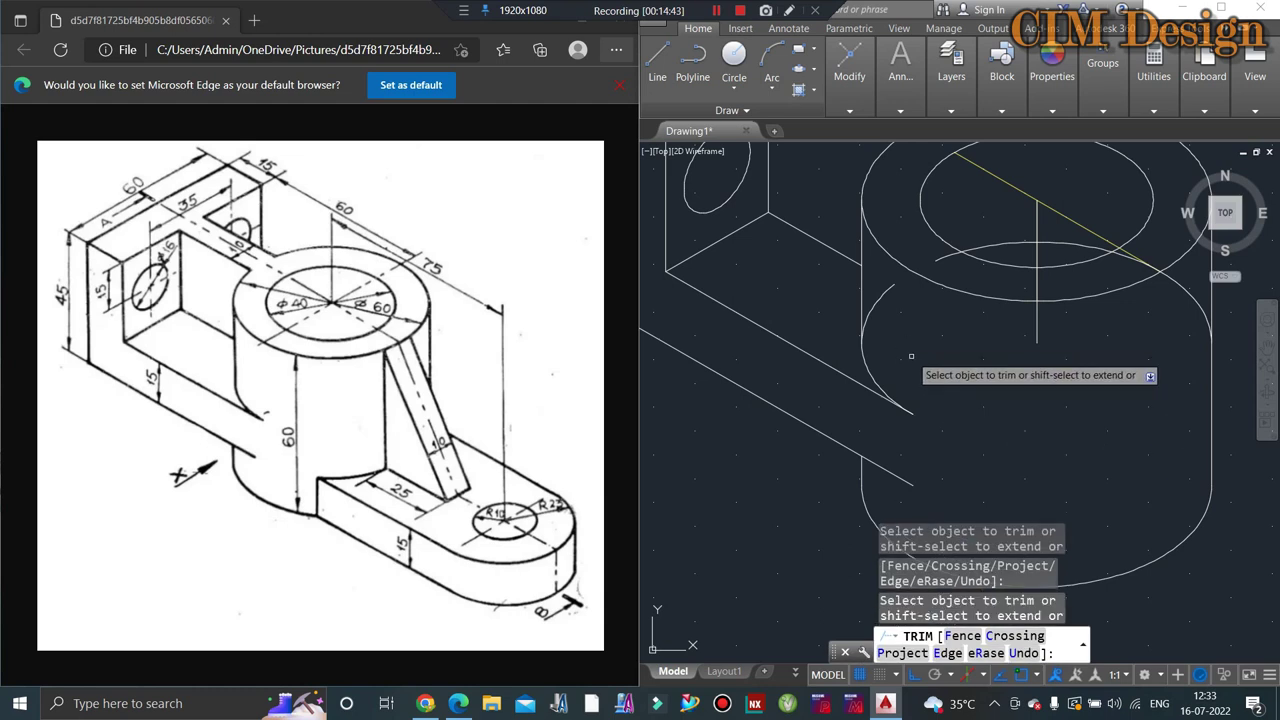
pyautogui.press('Escape')
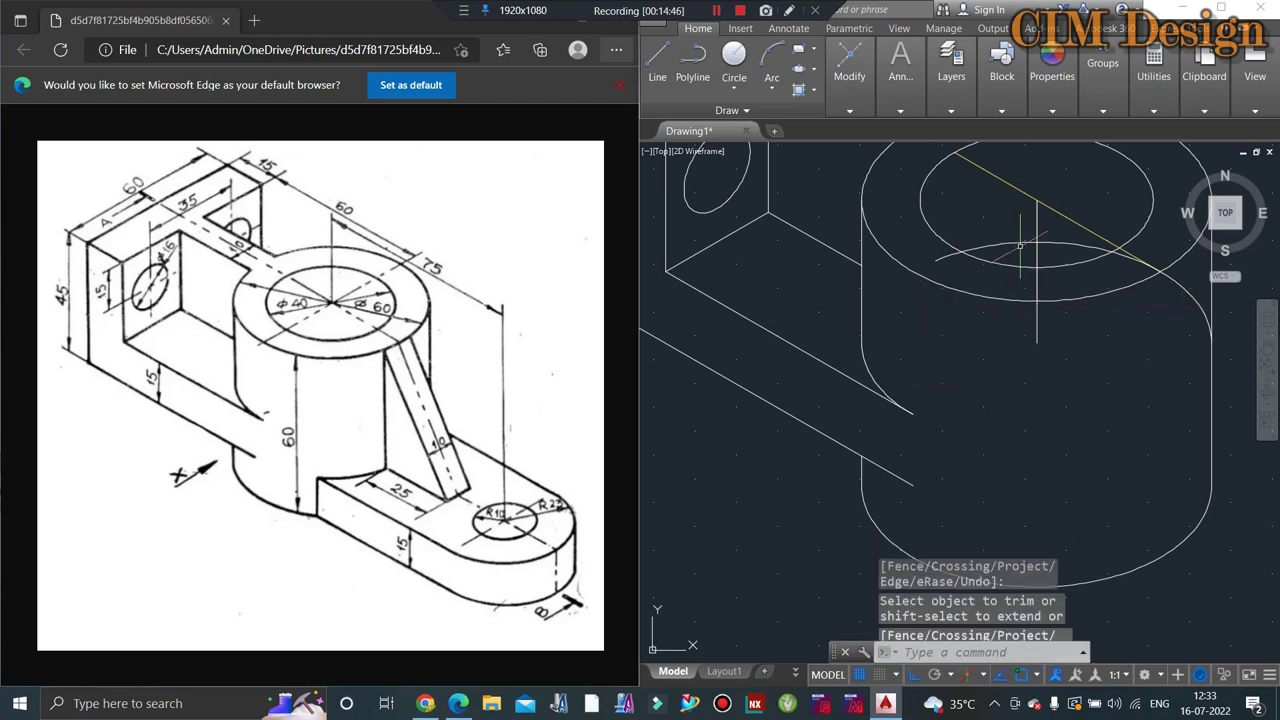
pyautogui.click(1016, 243)
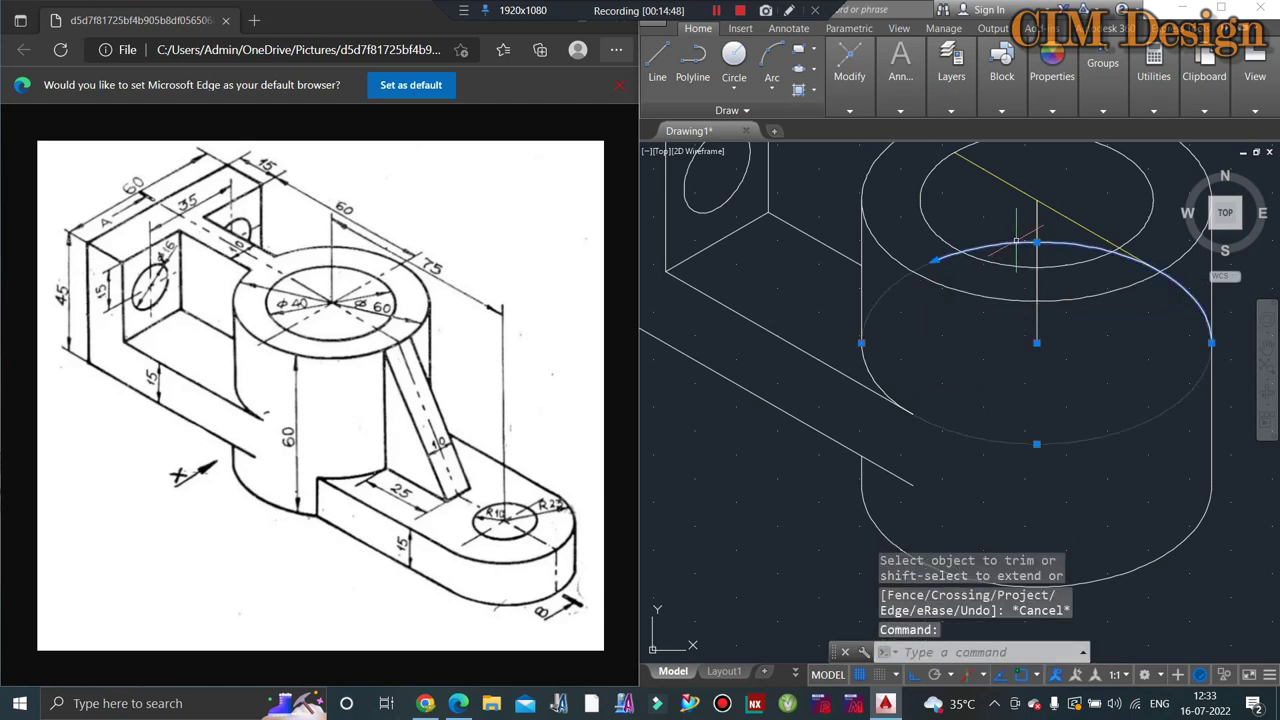
pyautogui.press('Delete')
pyautogui.scroll(-6, 1016, 240)
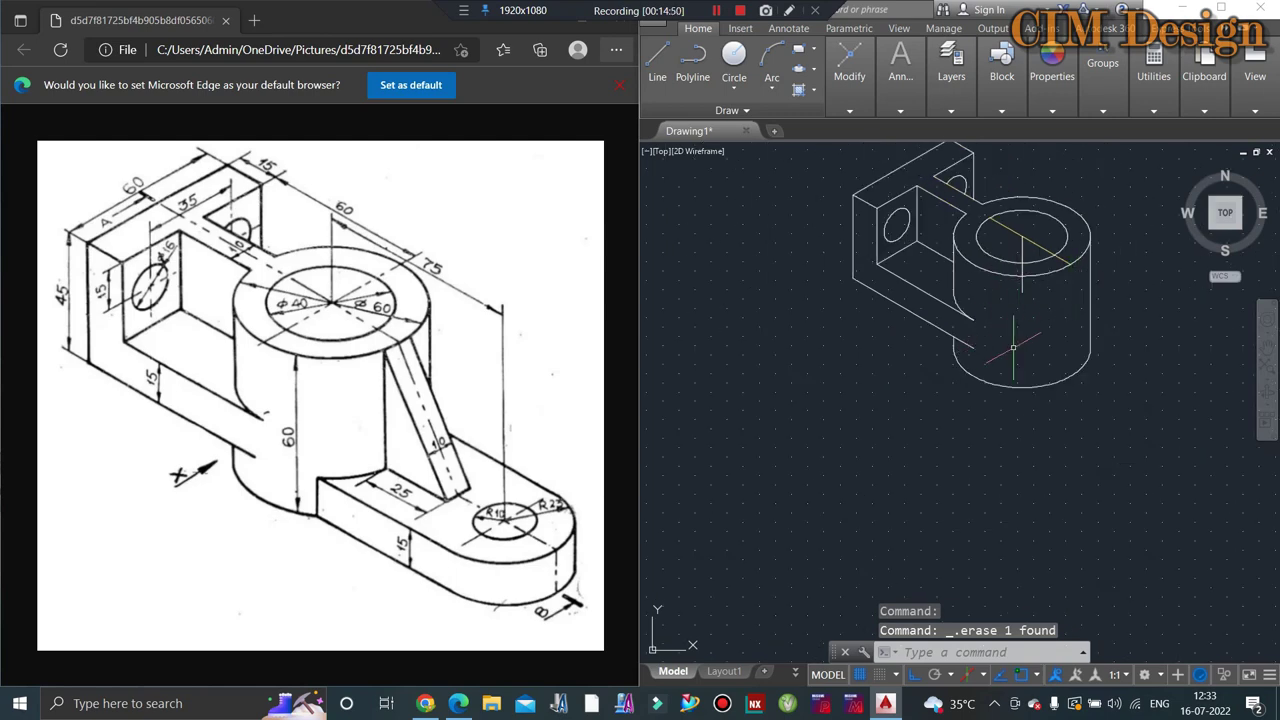
pyautogui.scroll(5, 1000, 300)
pyautogui.scroll(-3, 1000, 290)
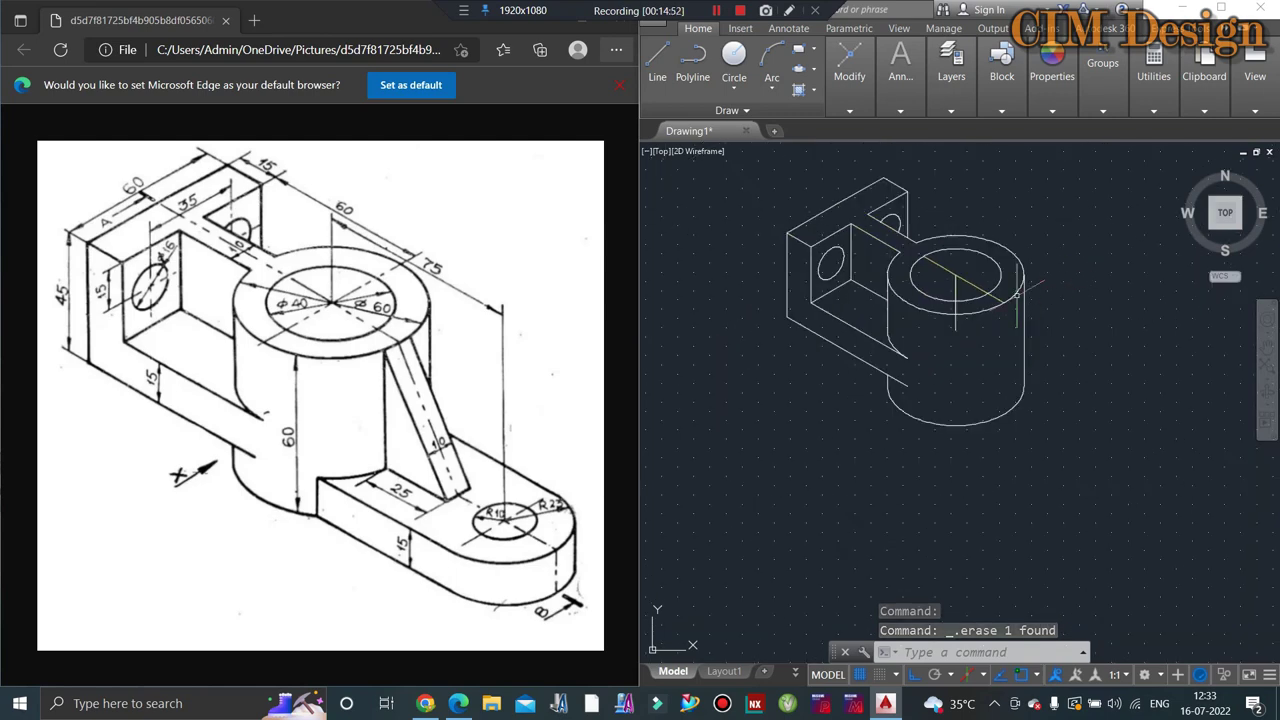
pyautogui.scroll(-2, 996, 288)
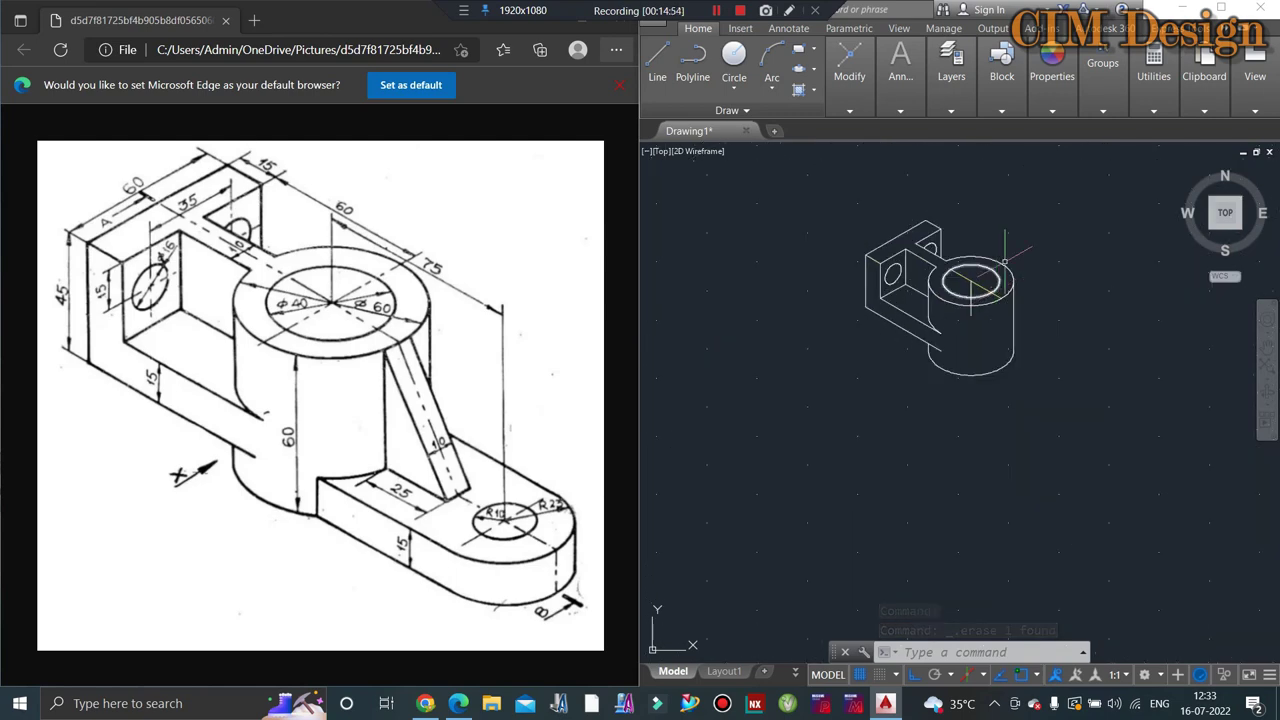
pyautogui.scroll(2, 1000, 272)
pyautogui.scroll(2, 1006, 256)
pyautogui.scroll(-2, 1006, 256)
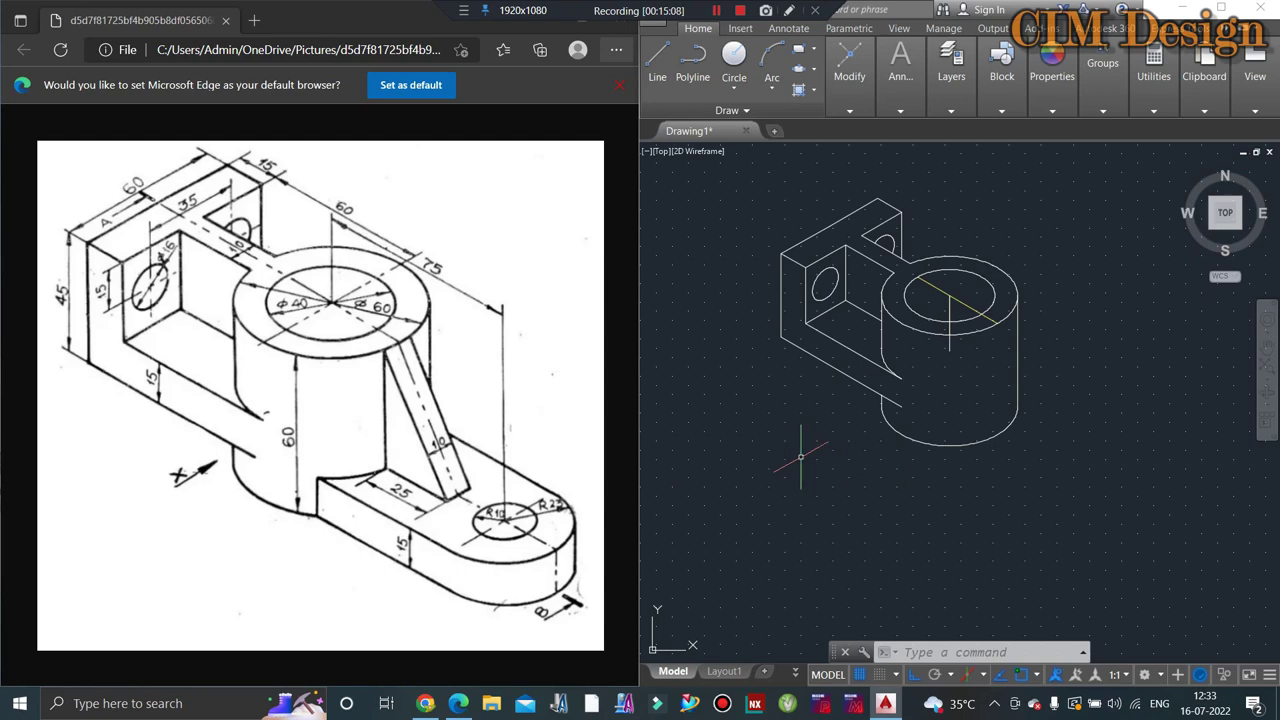
# Step: Draw lines from the cylinder's top centre: 60 down, then 75 on isoplane left, then 15 vertically
pyautogui.click(657, 62)
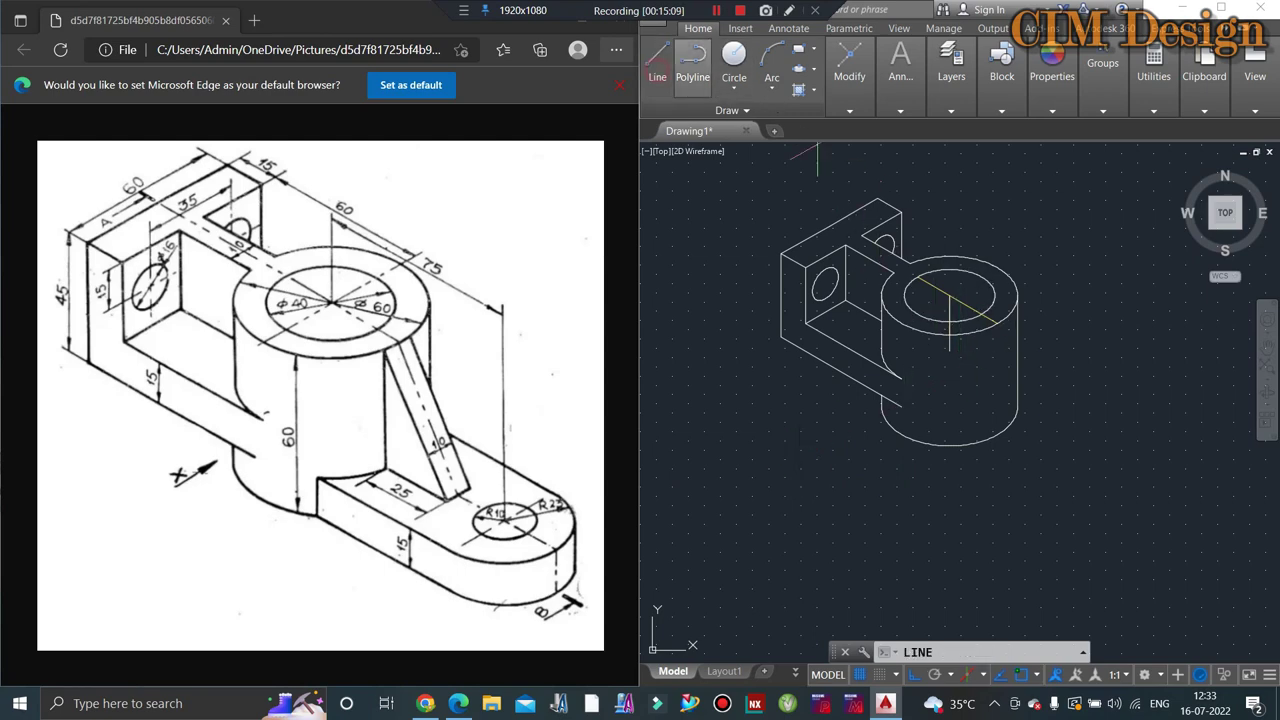
pyautogui.click(949, 297)
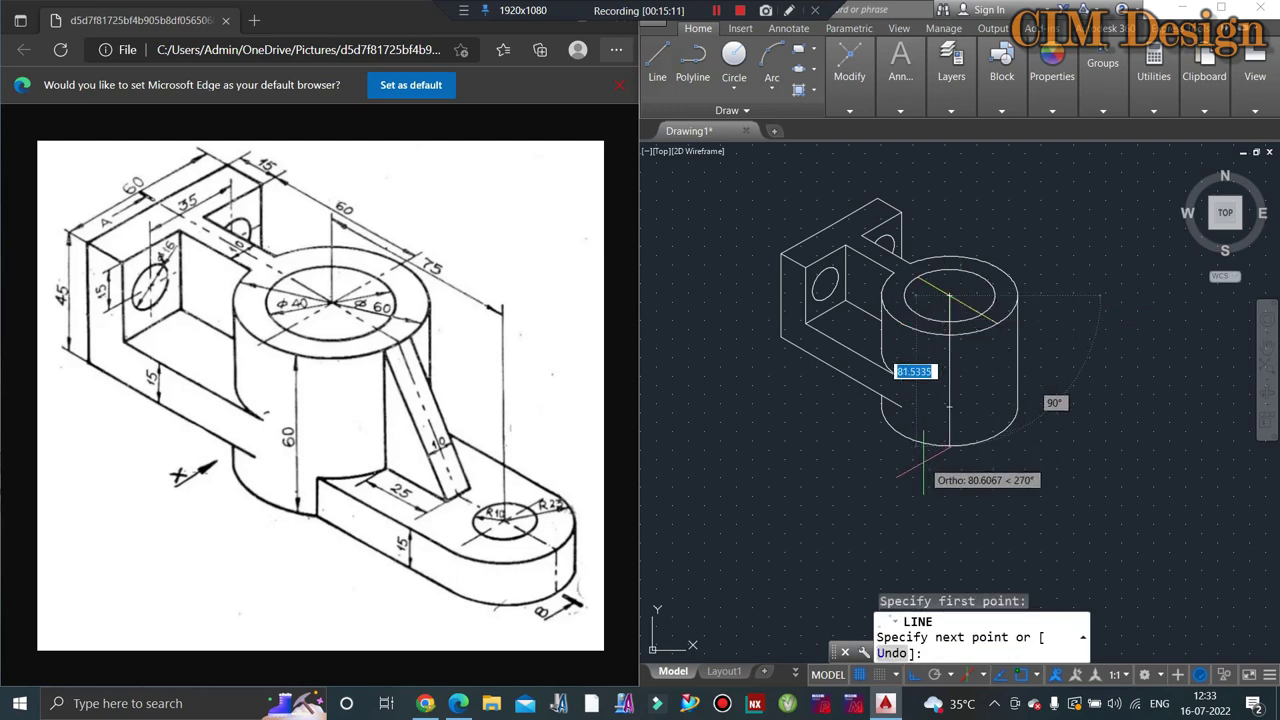
pyautogui.write('60')
pyautogui.press('Return')
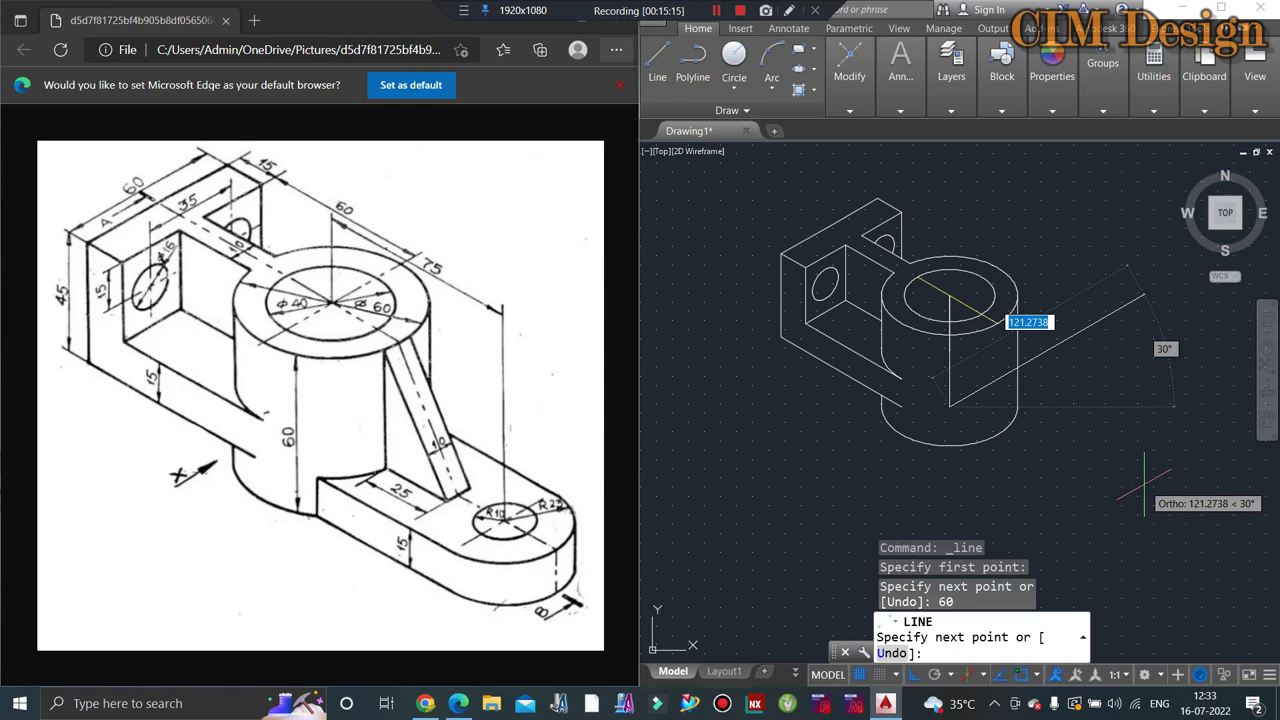
pyautogui.press('F5')
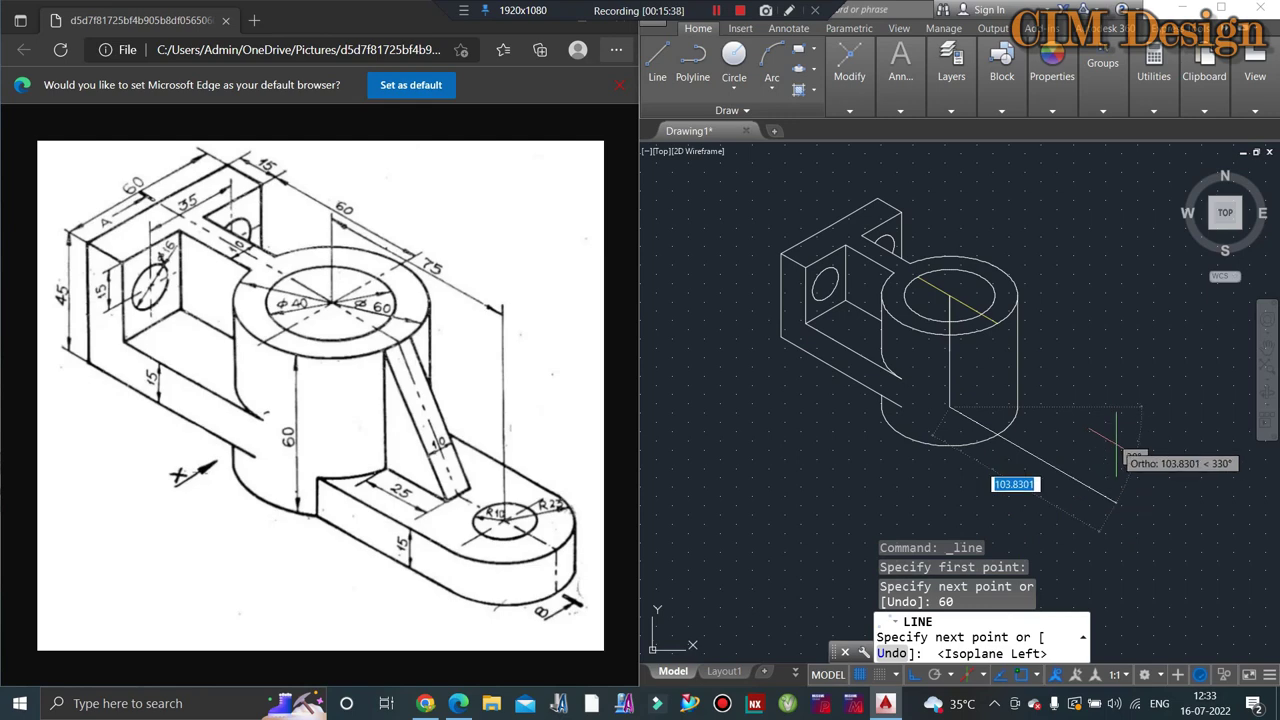
pyautogui.write('75')
pyautogui.press('Return')
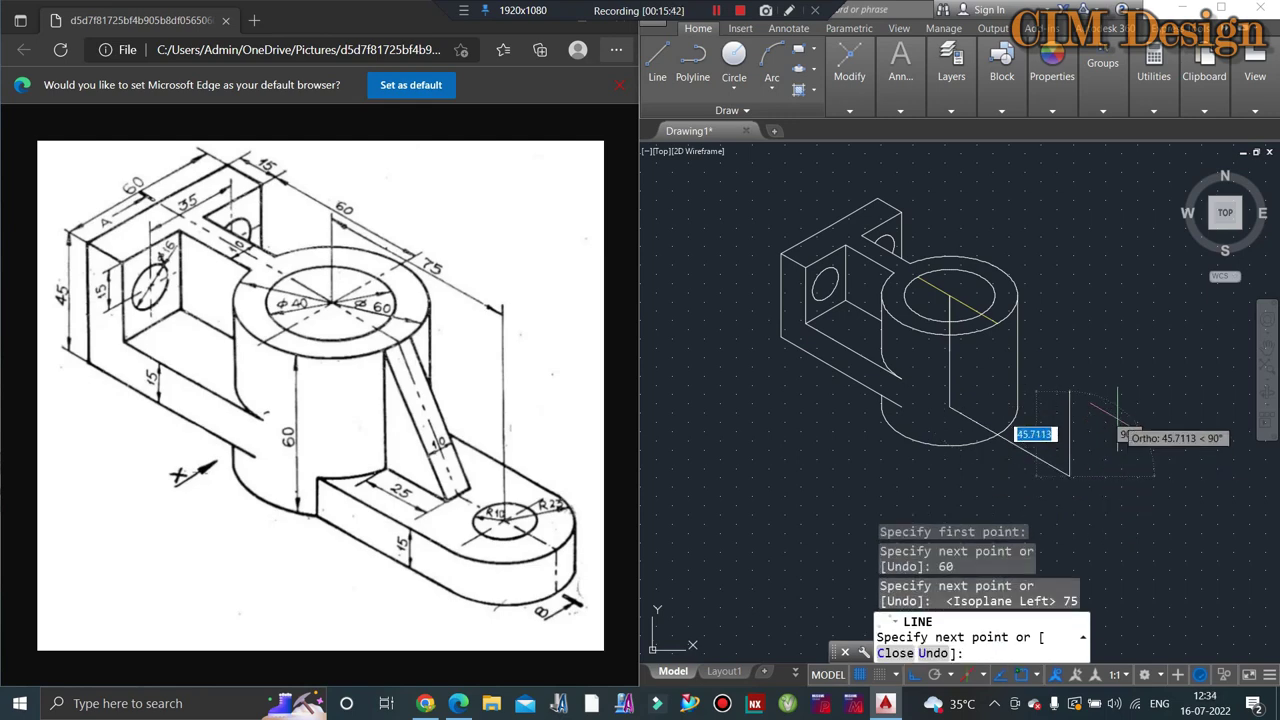
pyautogui.write('15')
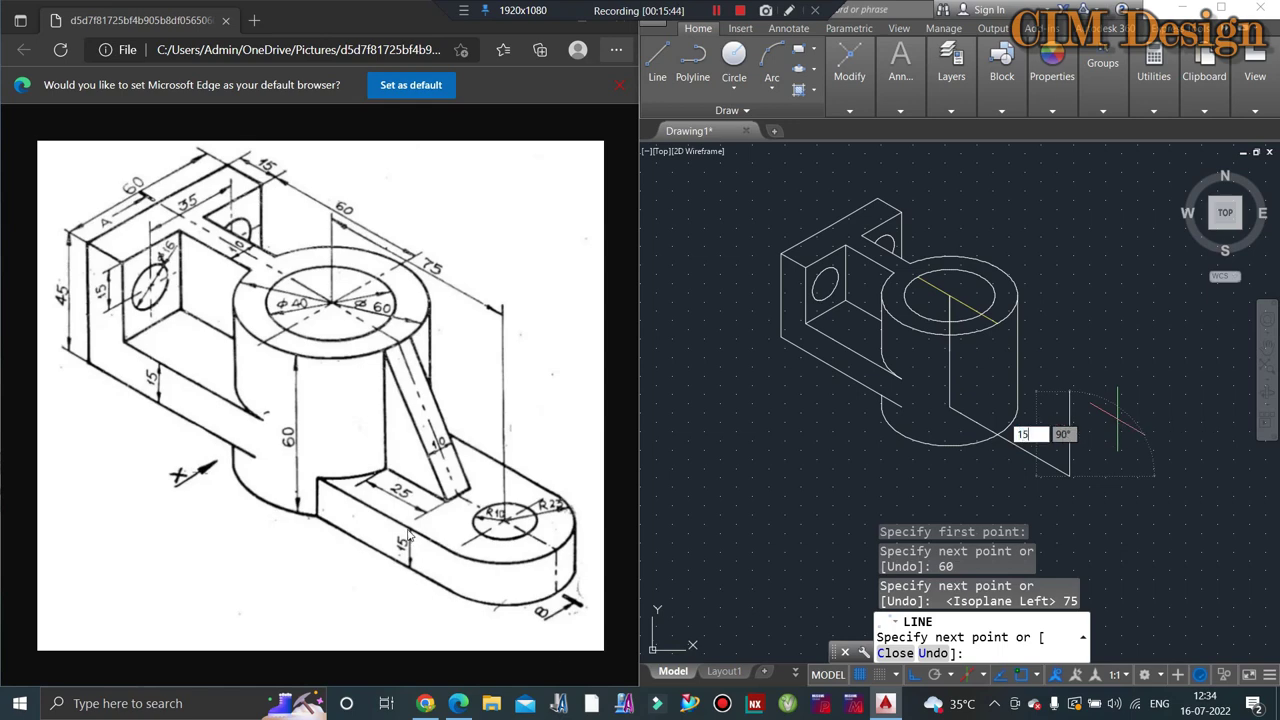
pyautogui.press('Return')
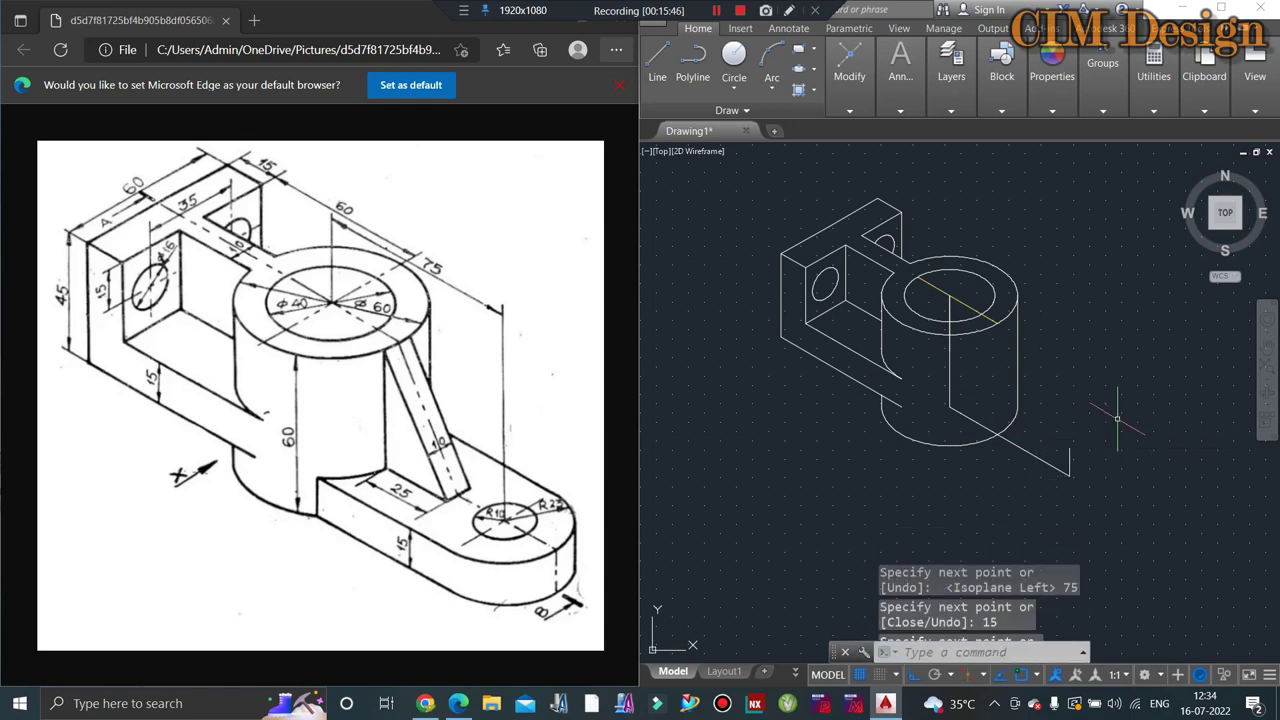
pyautogui.press('Escape')
# Step: Draw a diameter-46 isocircle in the top isoplane centred on the lug end
pyautogui.click(815, 71)
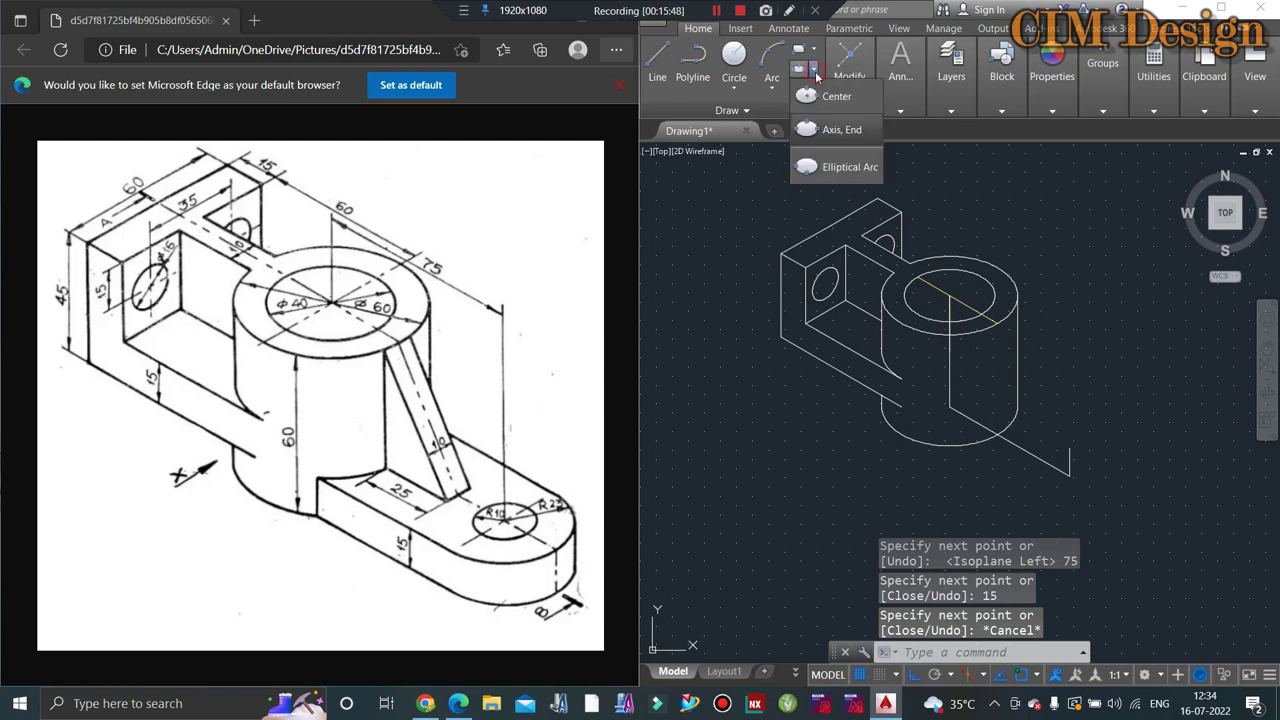
pyautogui.click(846, 139)
pyautogui.write('I')
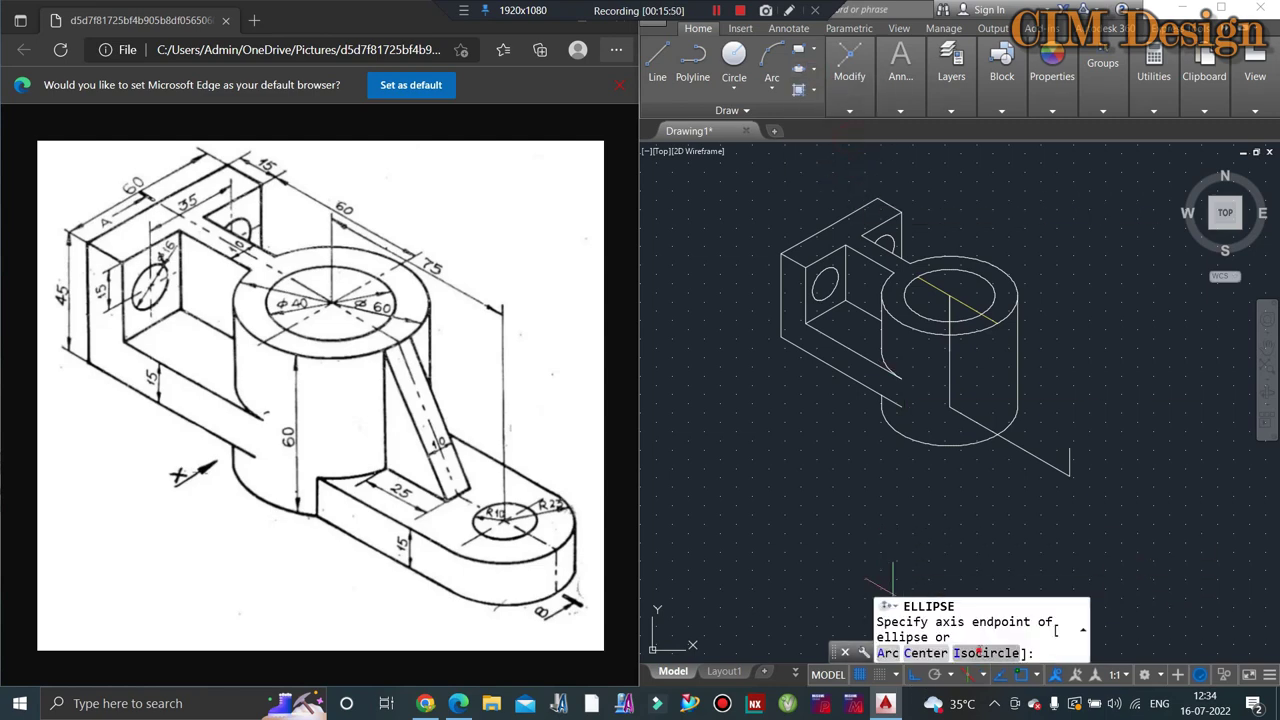
pyautogui.press('Return')
pyautogui.scroll(5, 1087, 470)
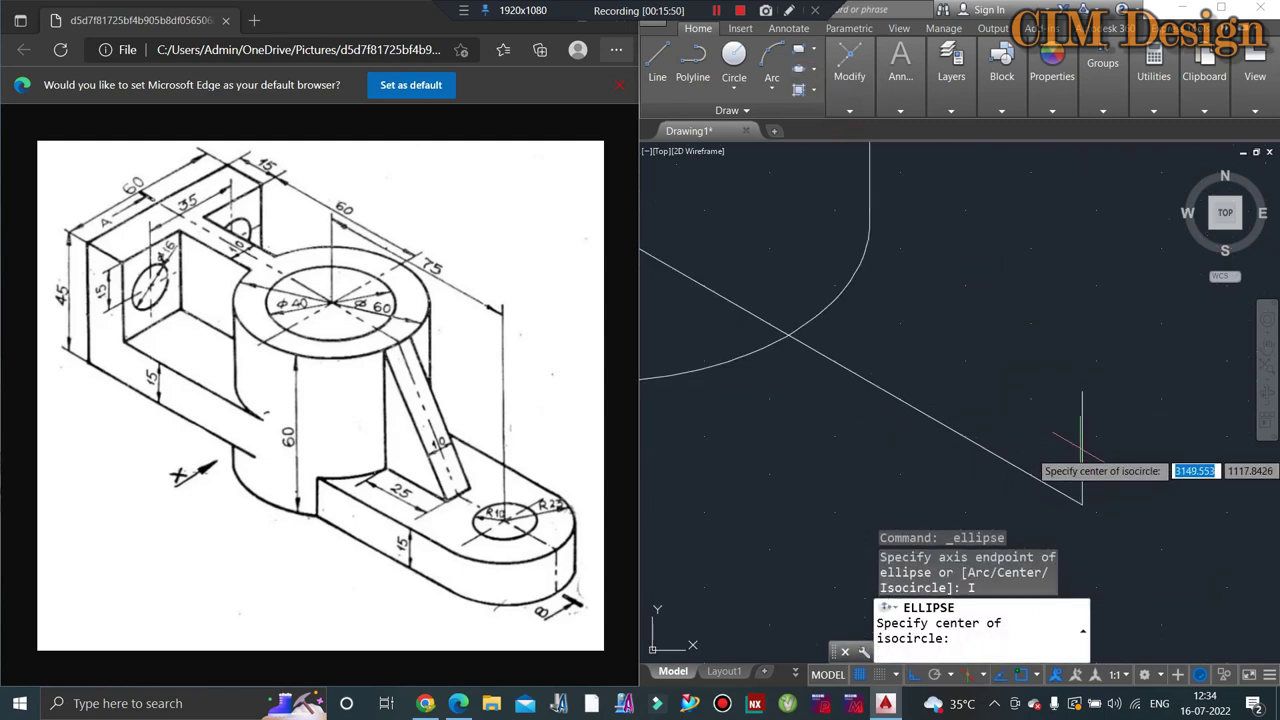
pyautogui.click(1082, 391)
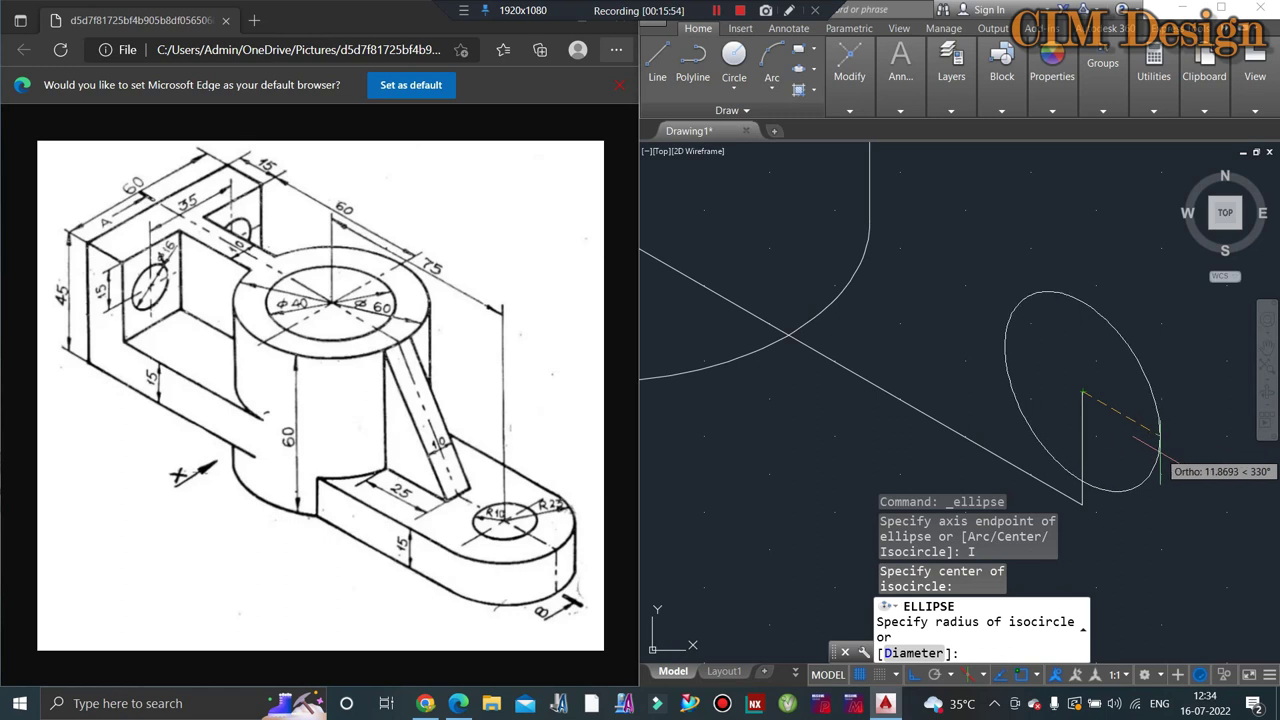
pyautogui.press('F5')
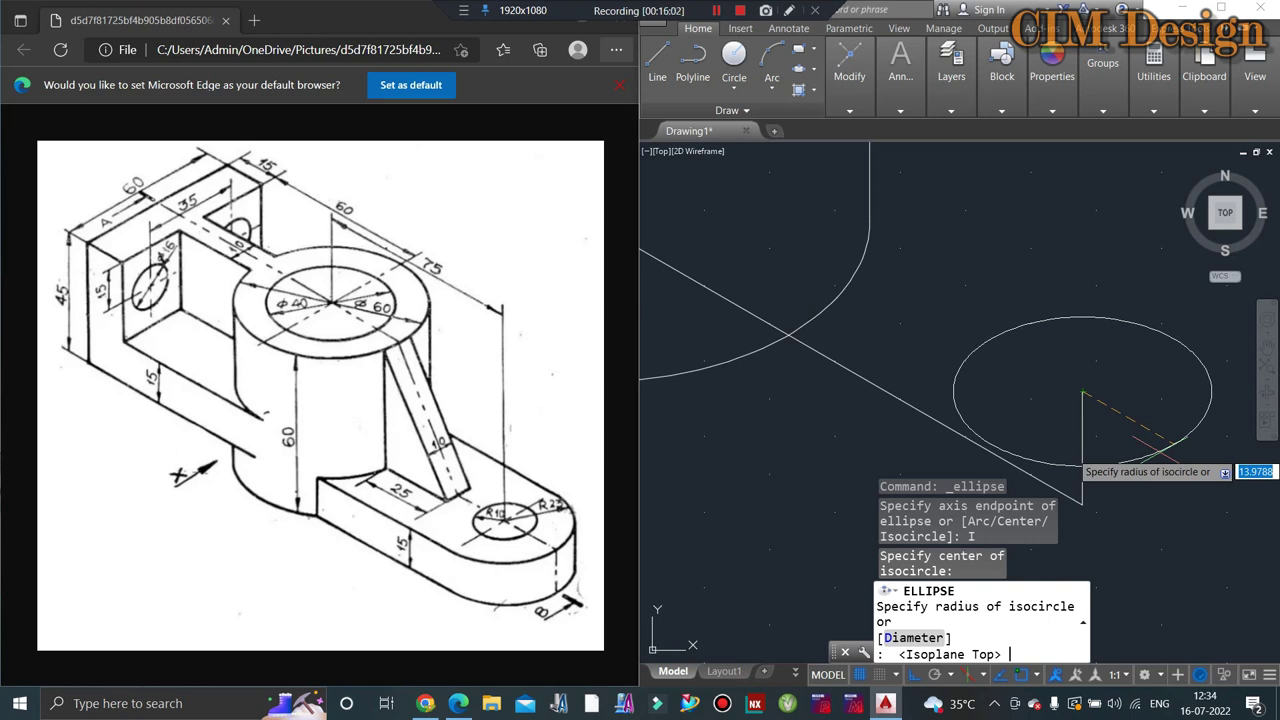
pyautogui.write('D')
pyautogui.press('Return')
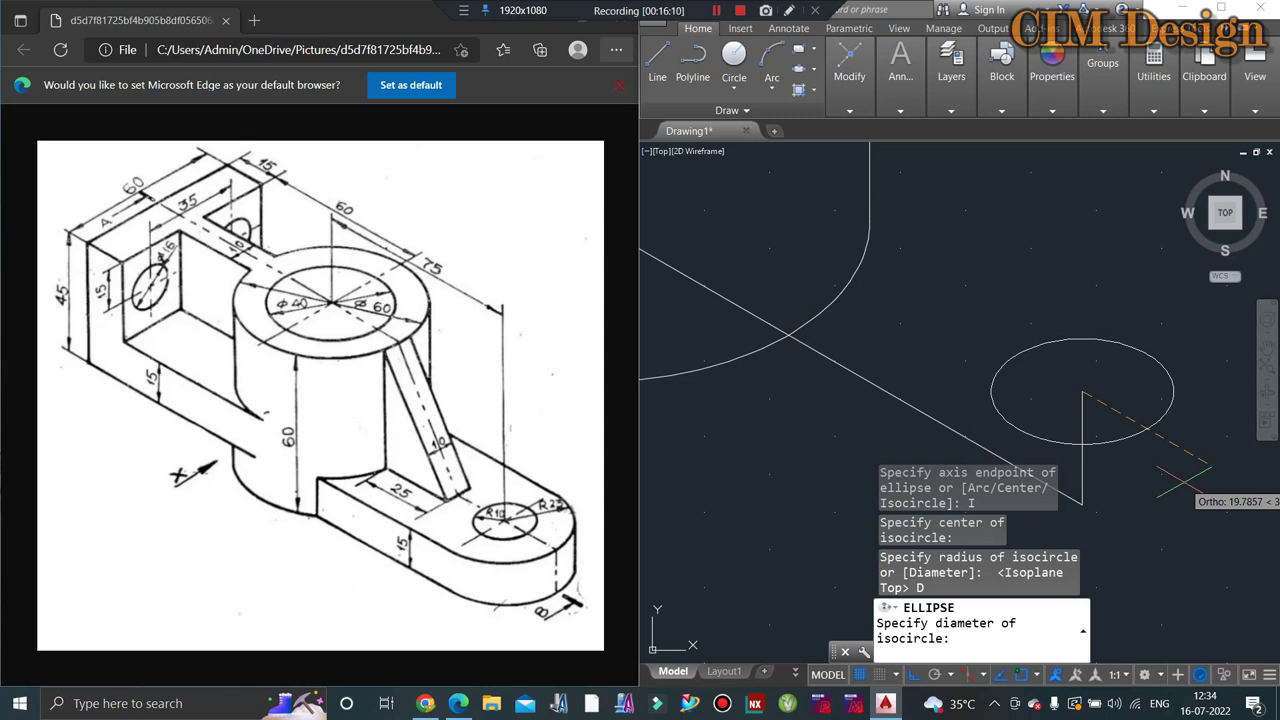
pyautogui.write('46')
pyautogui.press('Return')
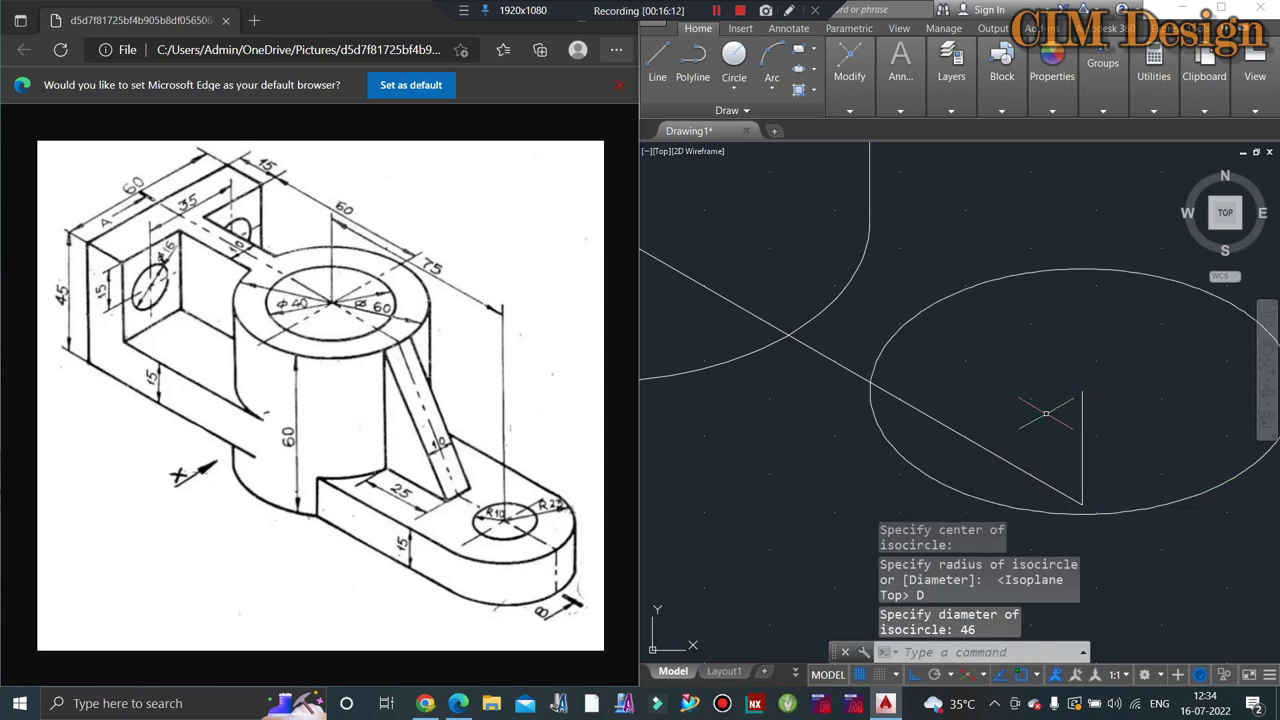
# Step: Draw a concentric diameter-20 isocircle at the lug centre for the hole
pyautogui.click(734, 55)
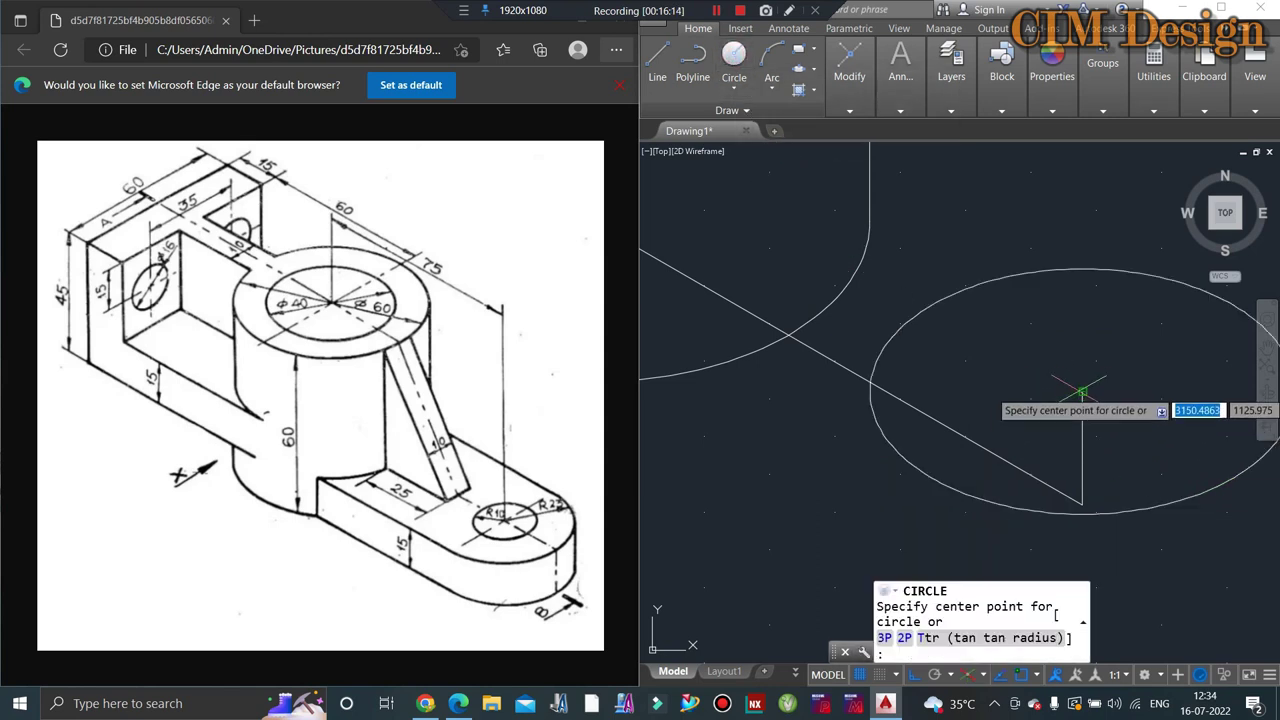
pyautogui.press('Escape')
pyautogui.click(815, 70)
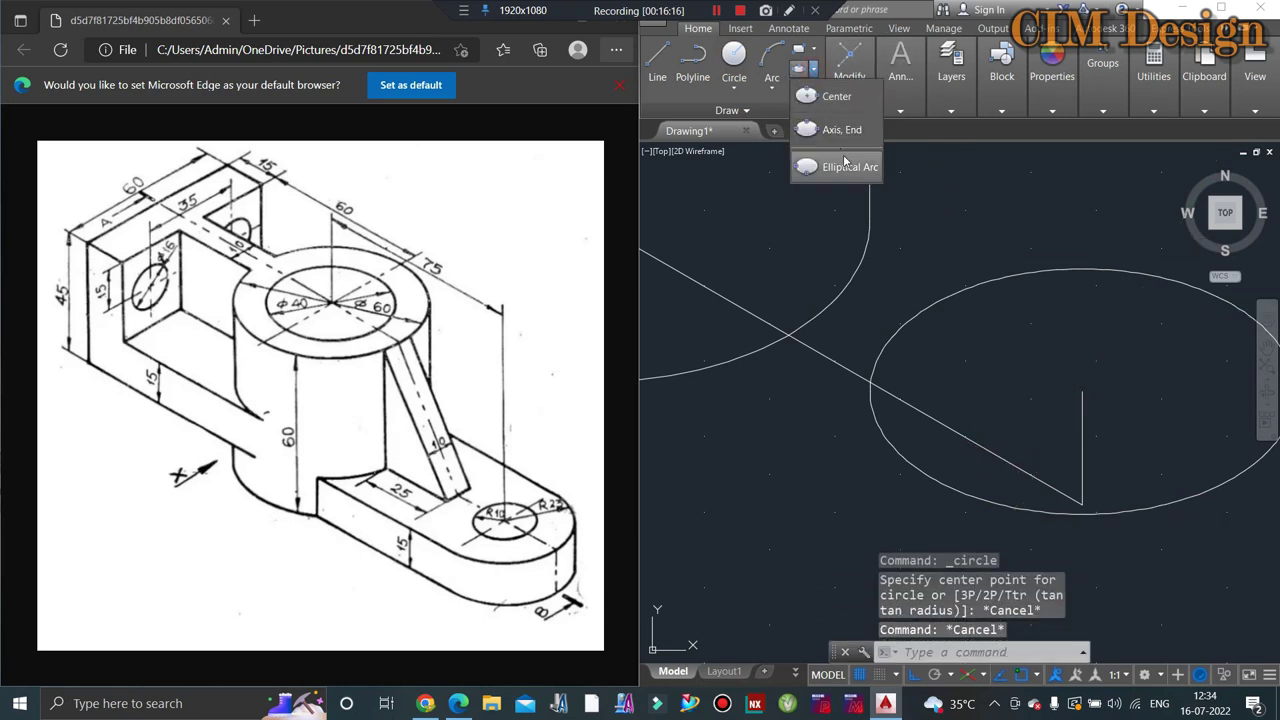
pyautogui.click(840, 130)
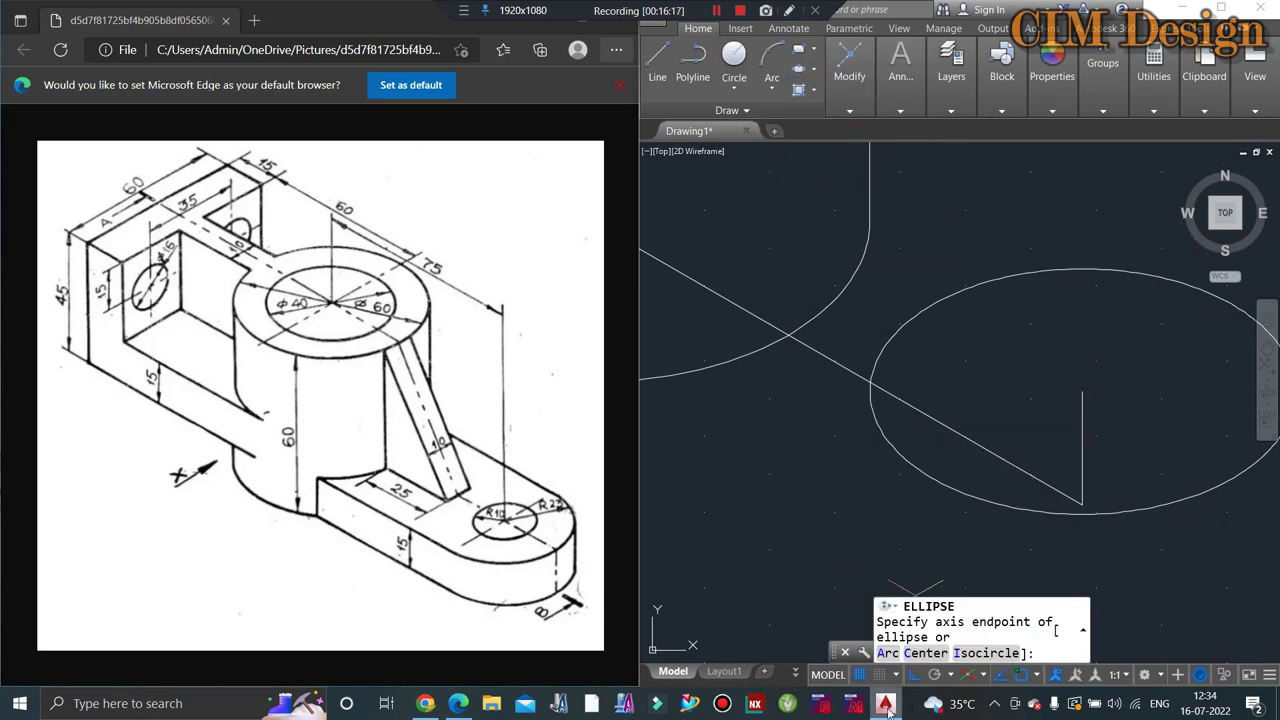
pyautogui.click(975, 655)
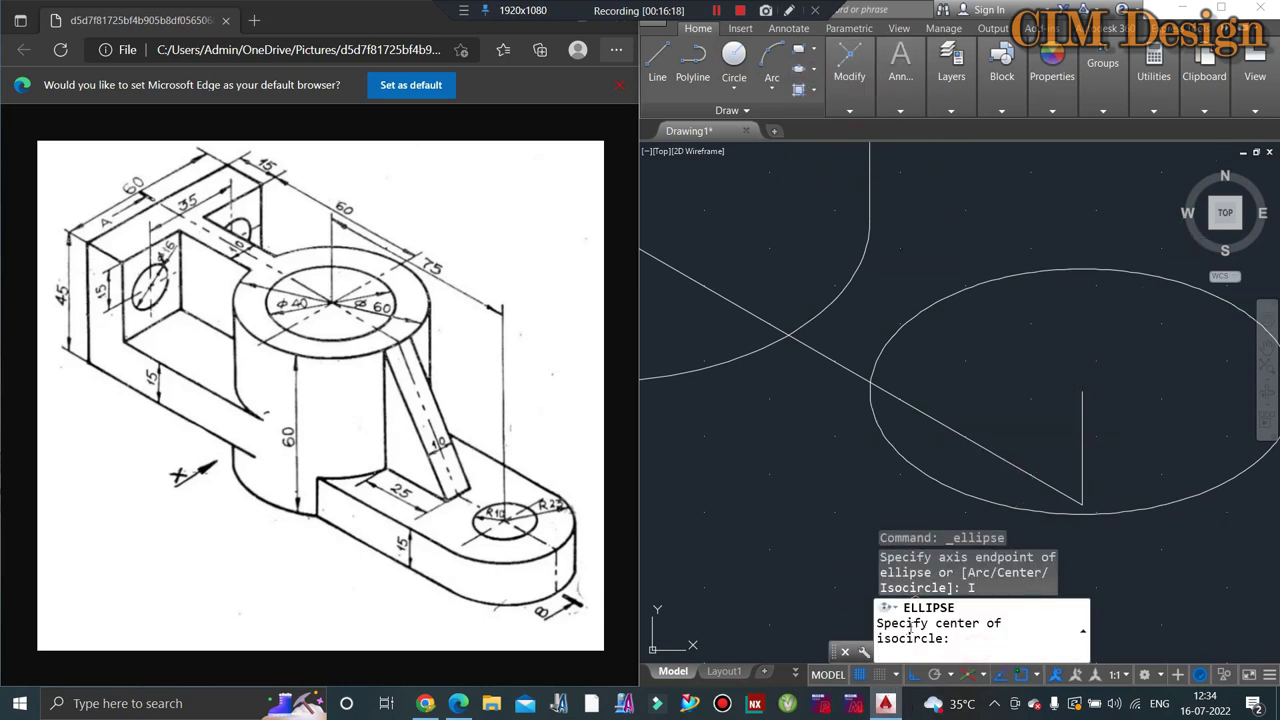
pyautogui.click(1068, 385)
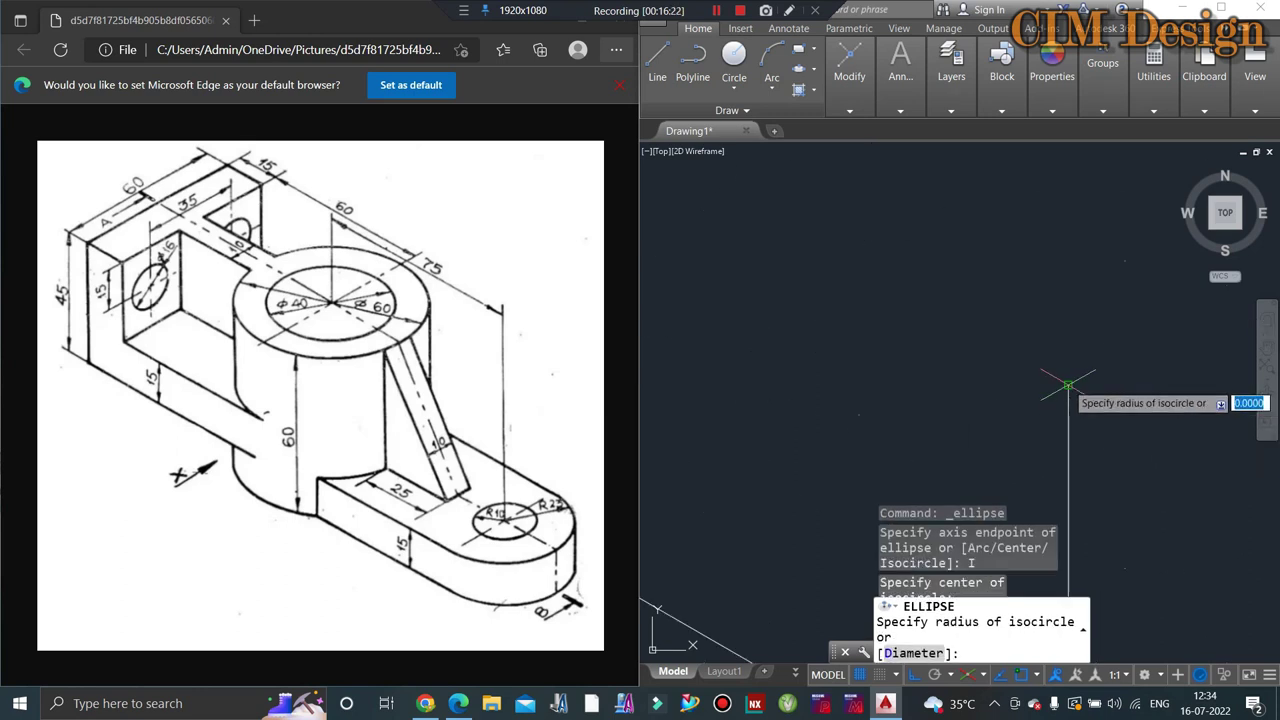
pyautogui.scroll(-5, 880, 420)
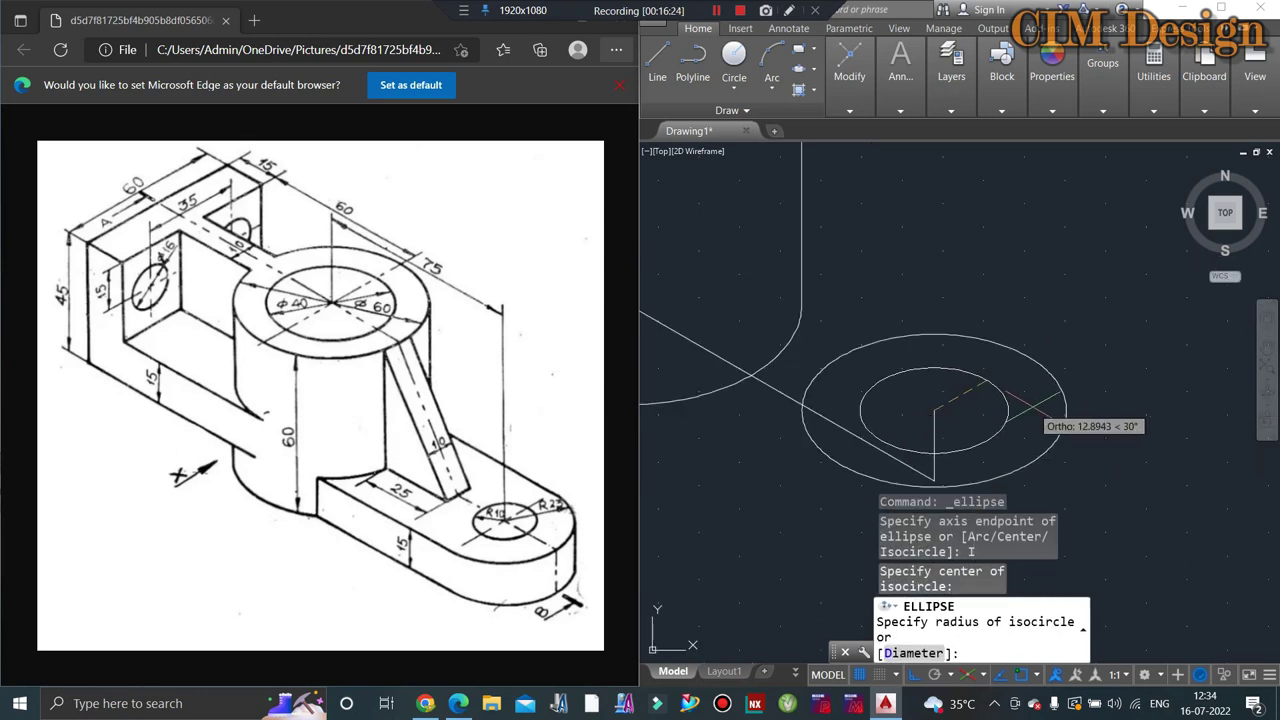
pyautogui.scroll(3, 1040, 406)
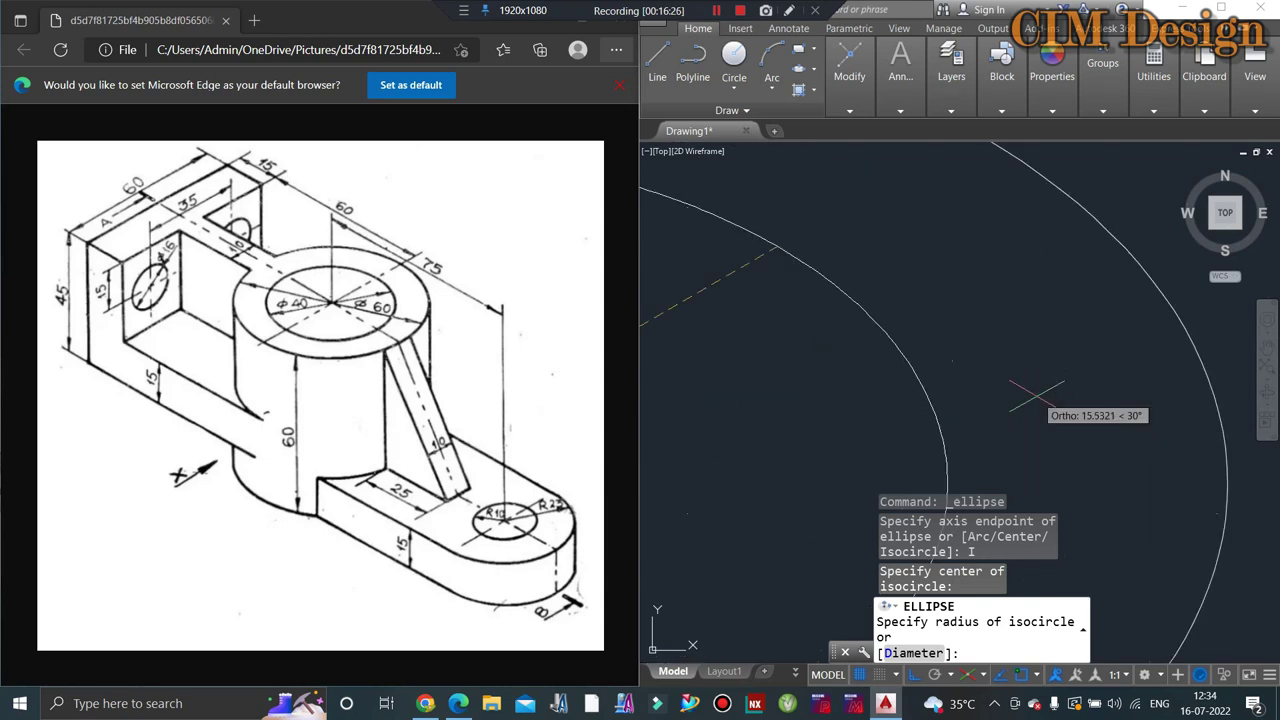
pyautogui.scroll(-3, 1122, 352)
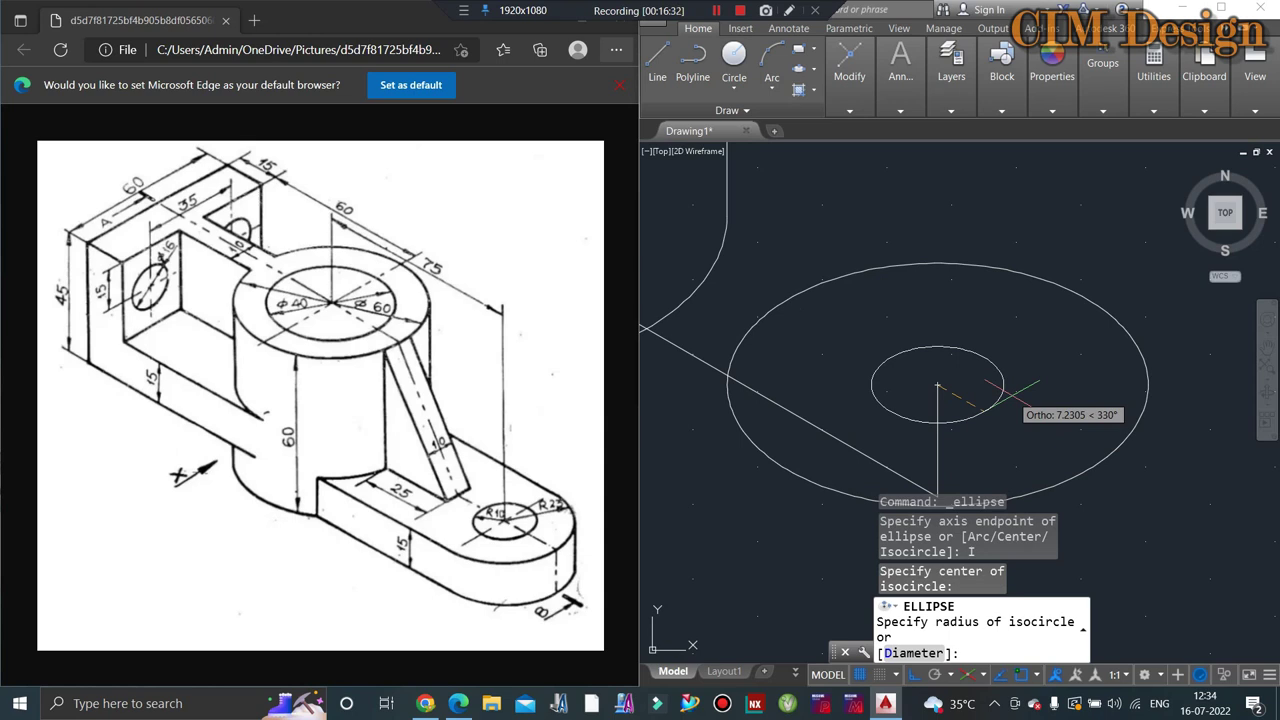
pyautogui.write('d')
pyautogui.press('Return')
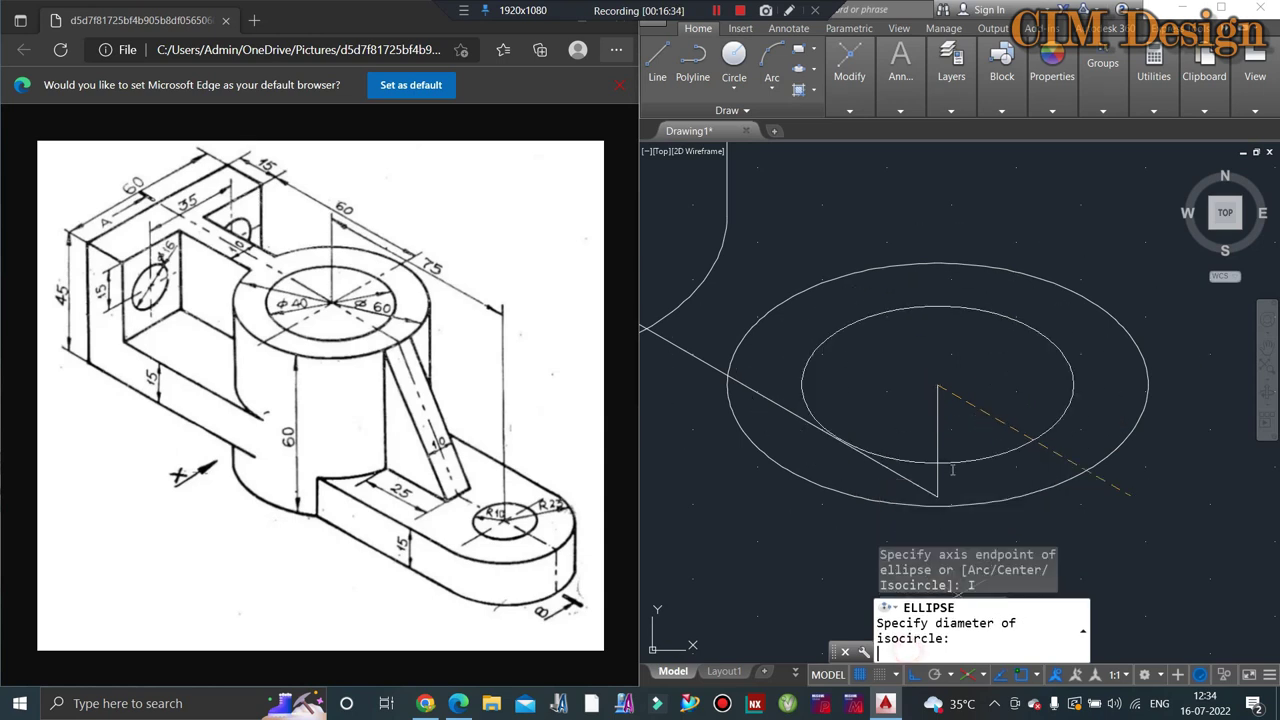
pyautogui.write('20')
pyautogui.press('Return')
# Step: Copy both concentric lug isocircles down to the lower end of the 15-unit vertical line
pyautogui.press('Escape')
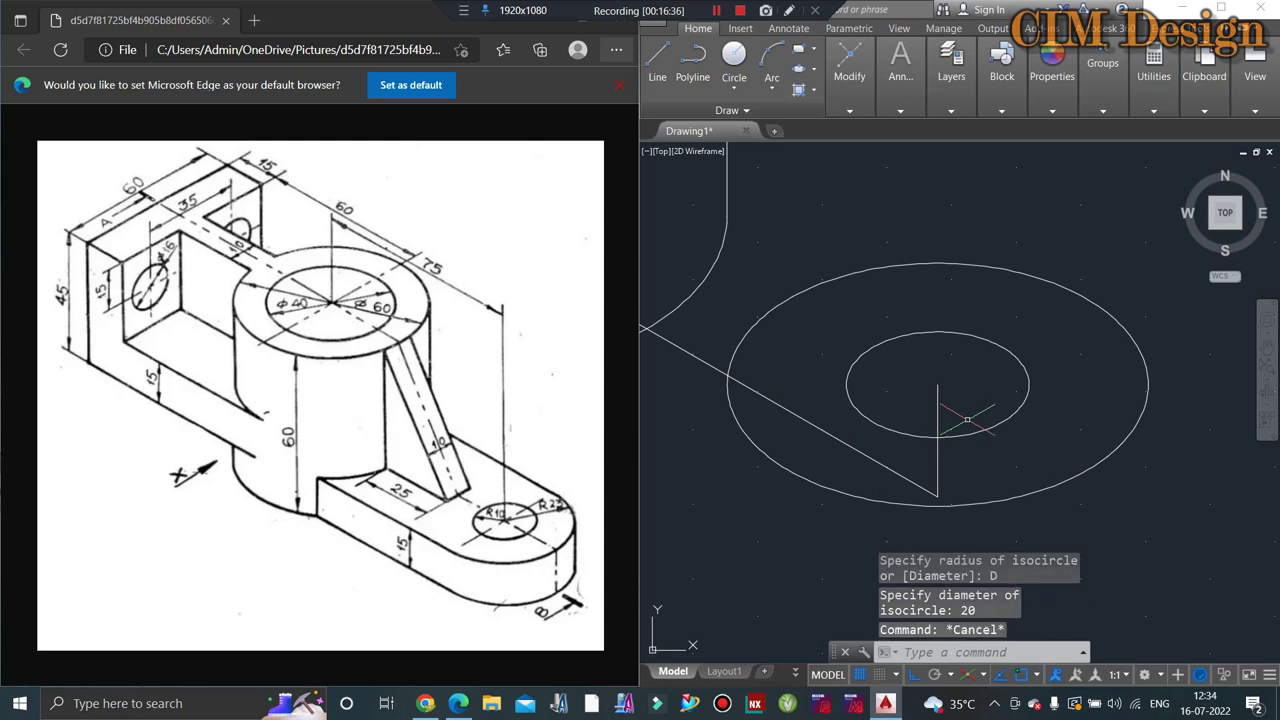
pyautogui.press('Escape')
pyautogui.scroll(-4, 968, 414)
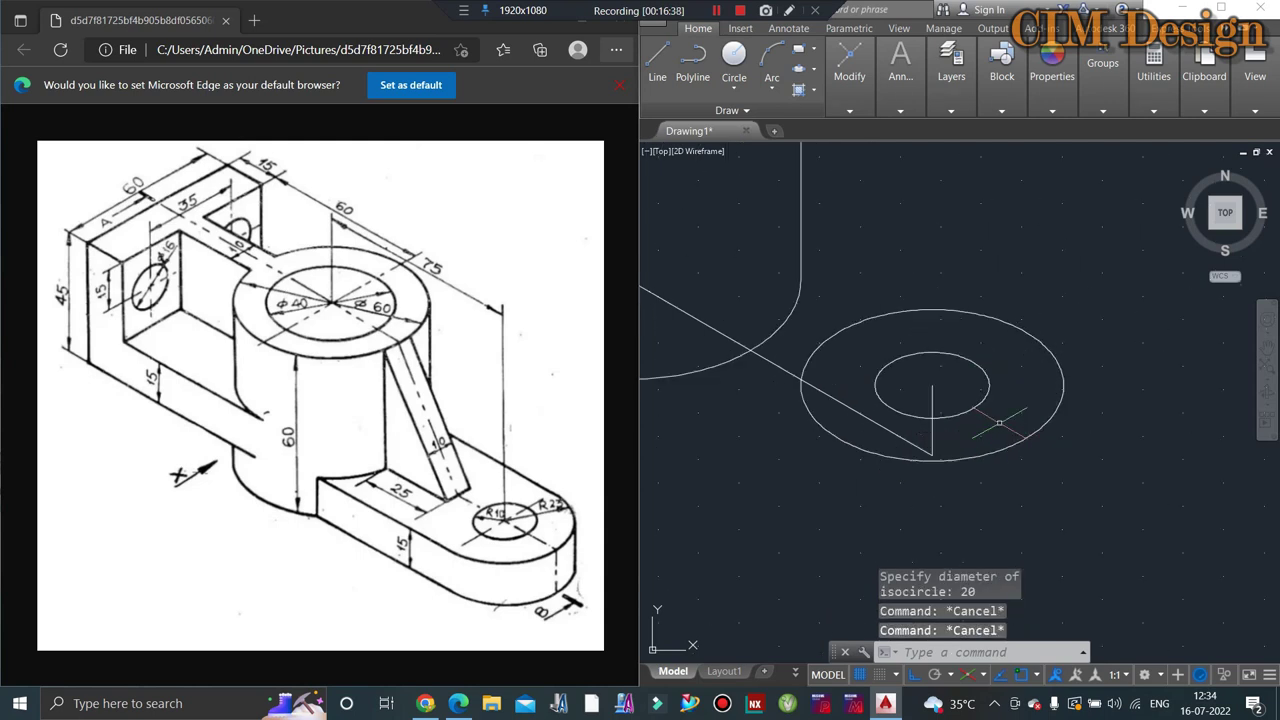
pyautogui.scroll(2, 1000, 422)
pyautogui.click(1047, 331)
pyautogui.click(954, 401)
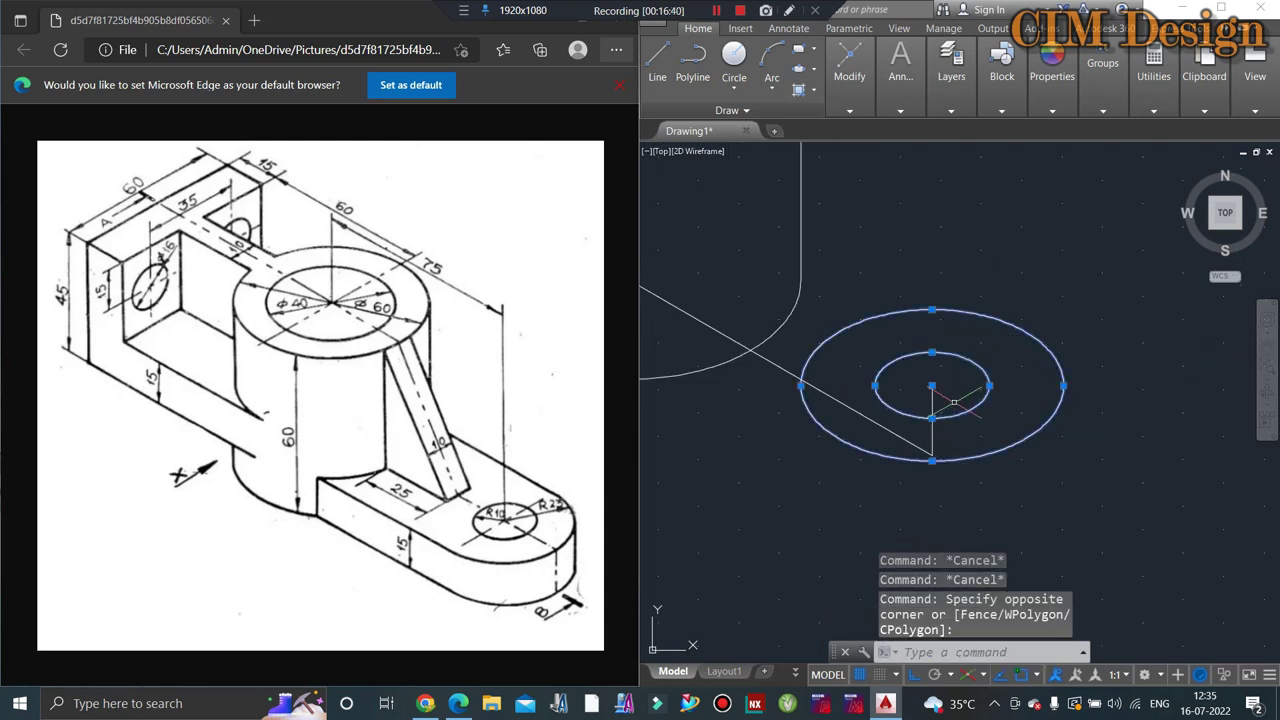
pyautogui.write('co')
pyautogui.press('Return')
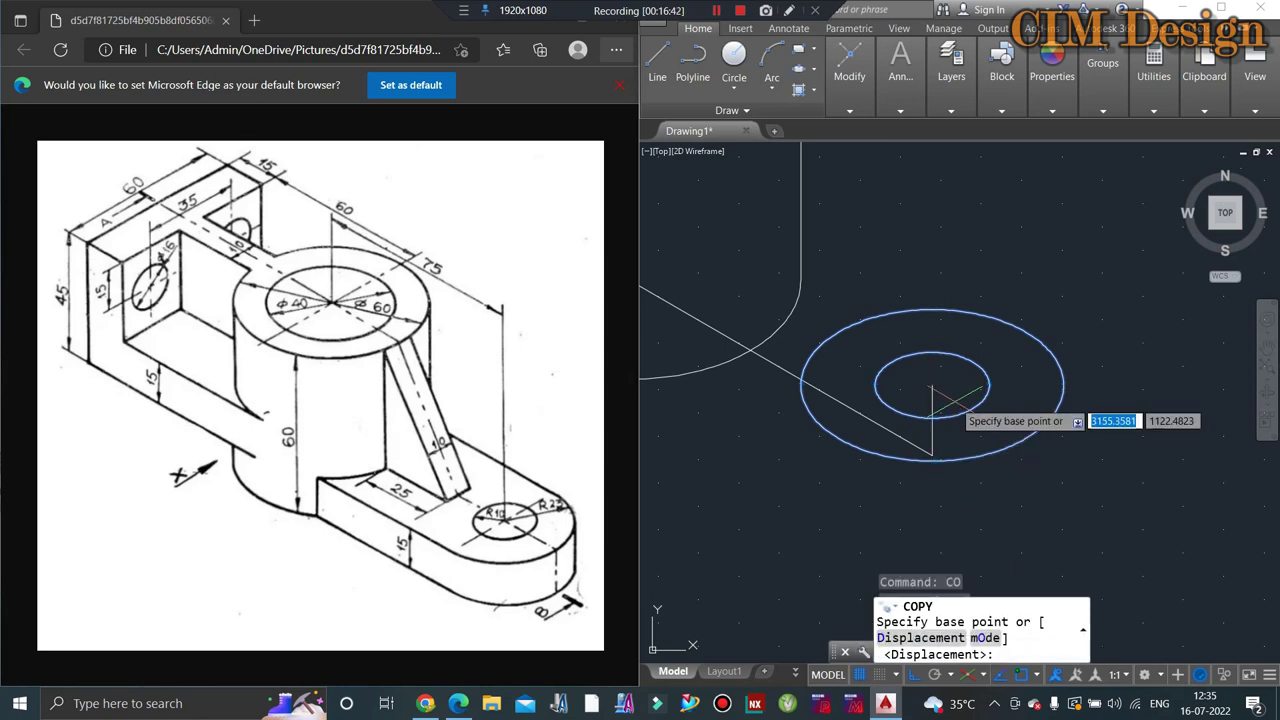
pyautogui.click(932, 386)
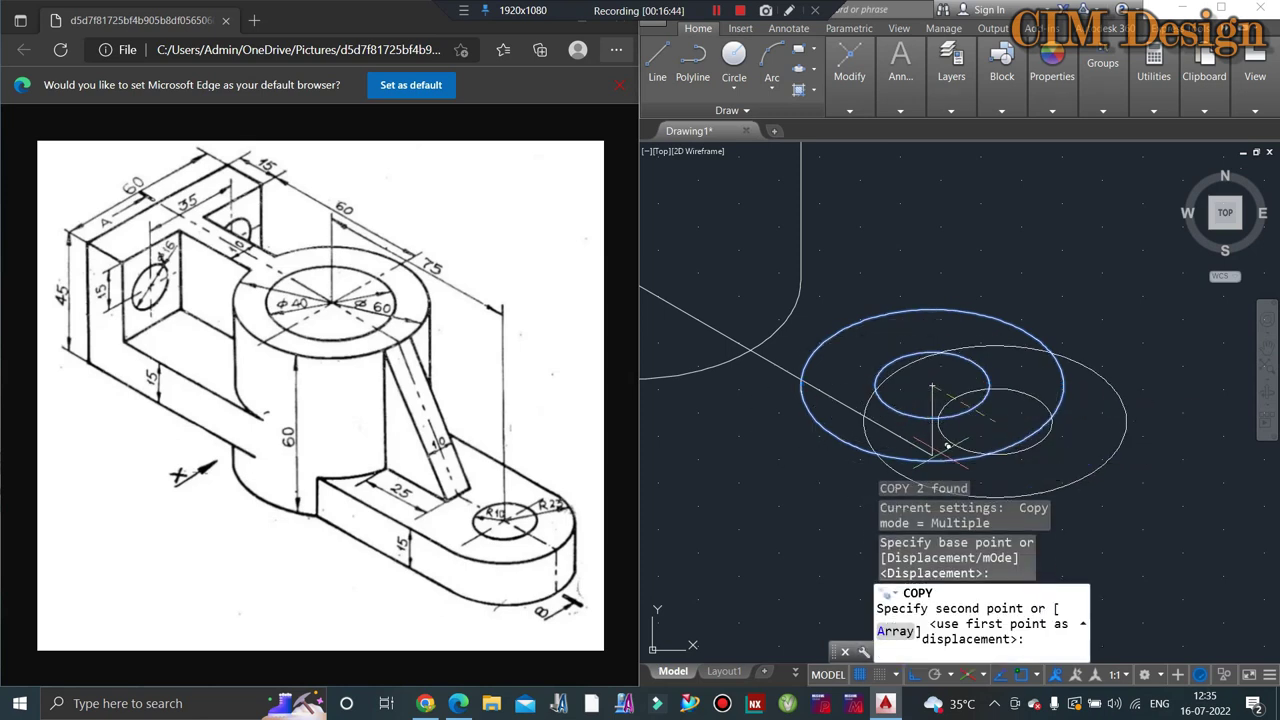
pyautogui.click(937, 450)
pyautogui.press('Escape')
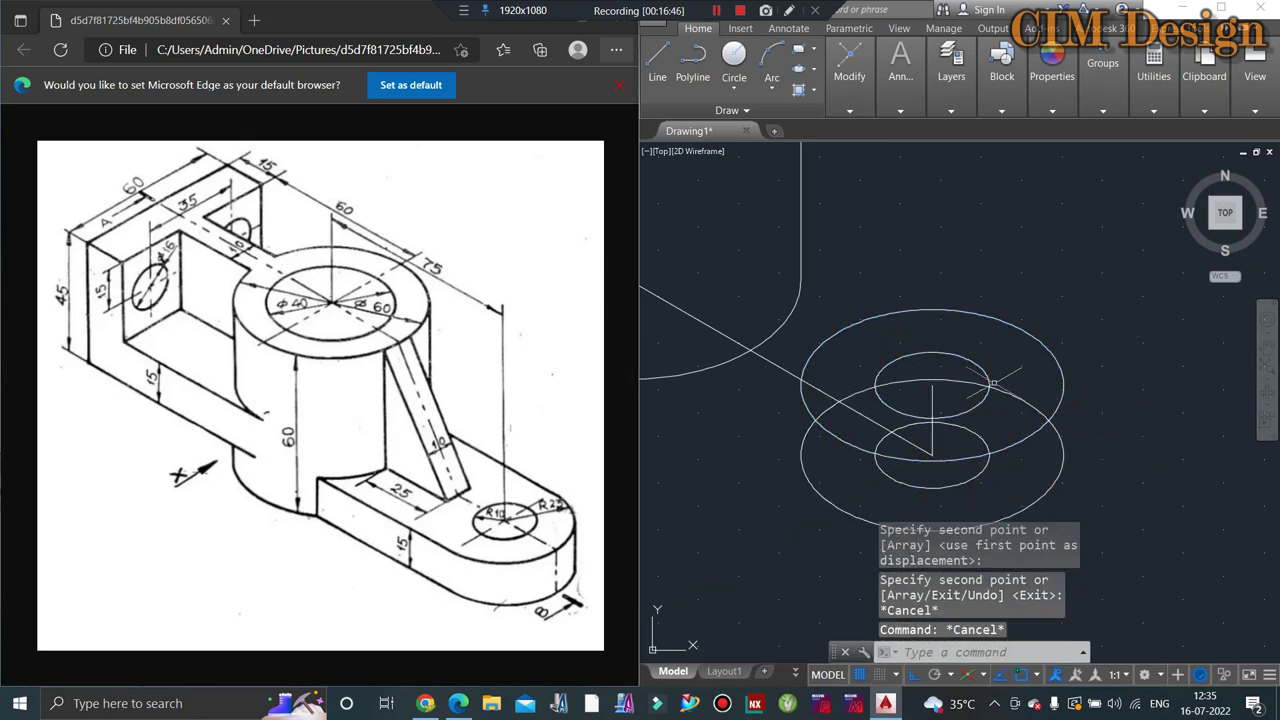
pyautogui.scroll(-3, 985, 382)
pyautogui.scroll(2, 962, 403)
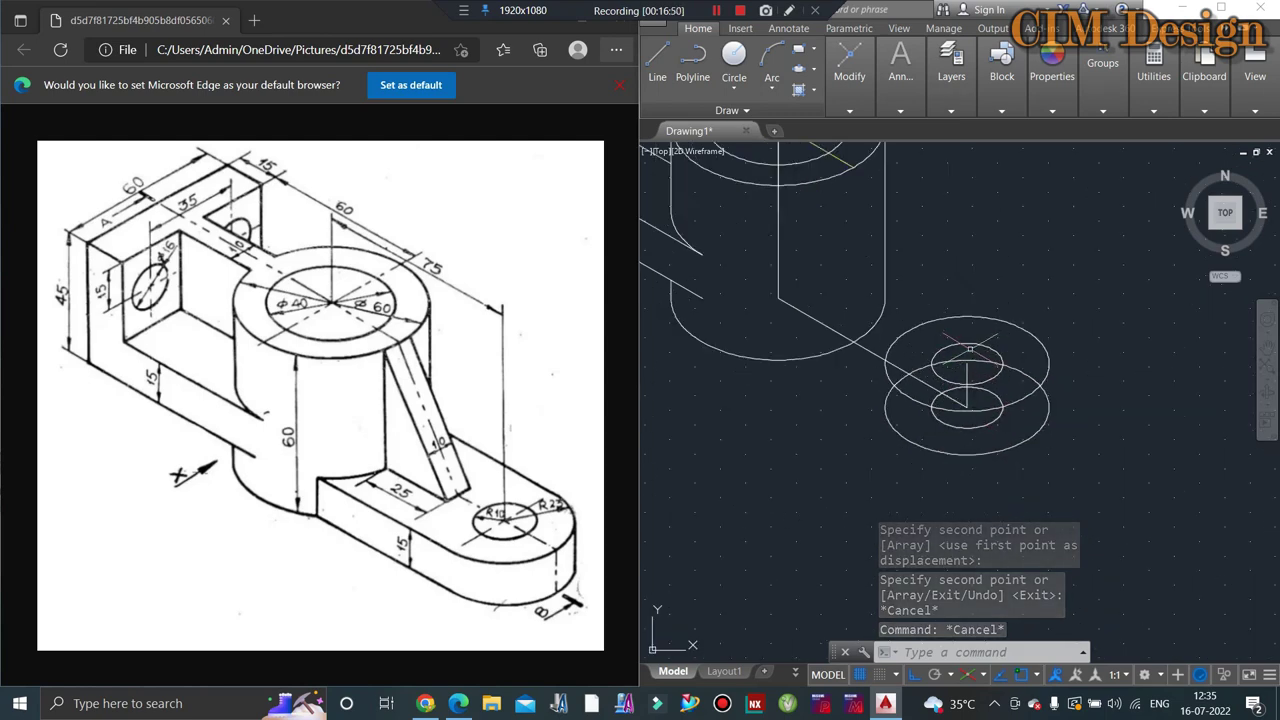
pyautogui.click(657, 60)
pyautogui.click(1049, 362)
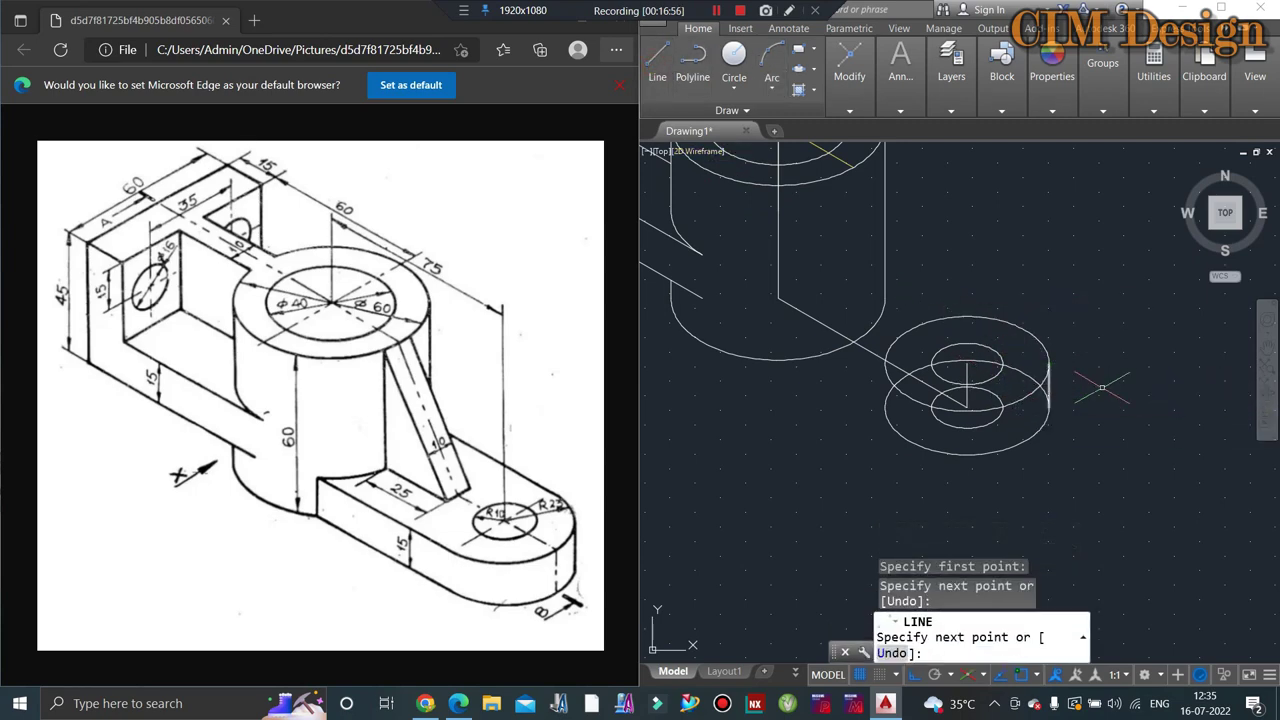
pyautogui.press('Escape')
pyautogui.click(657, 60)
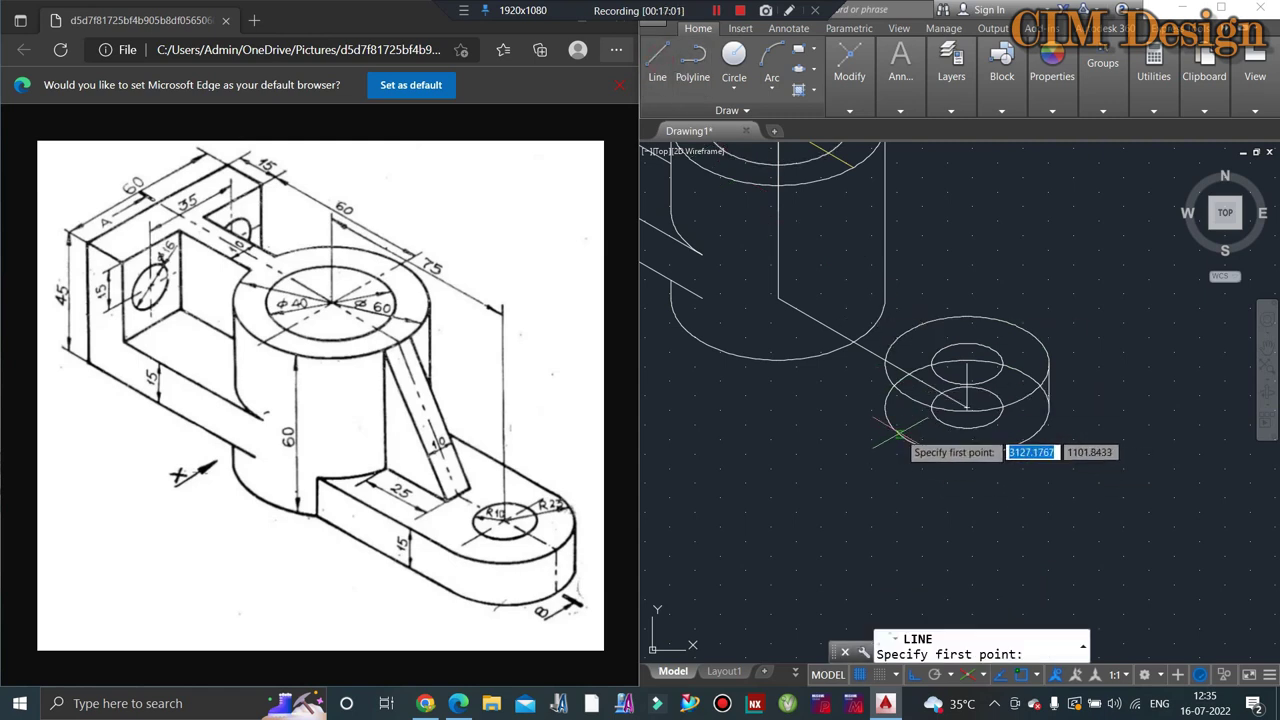
pyautogui.press('Escape')
pyautogui.press('Escape')
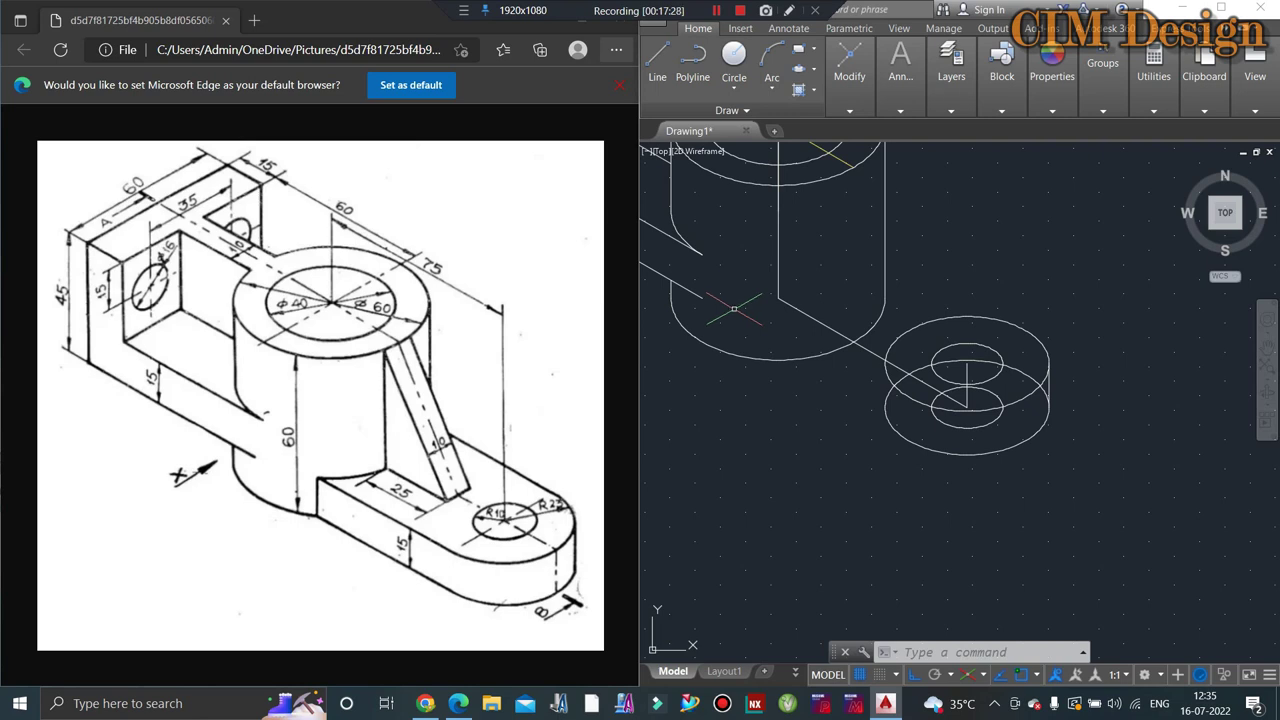
# Step: Window-select and delete the lower copy of the 20-diameter hole isocircle
pyautogui.scroll(-3, 1000, 360)
pyautogui.scroll(2, 1050, 400)
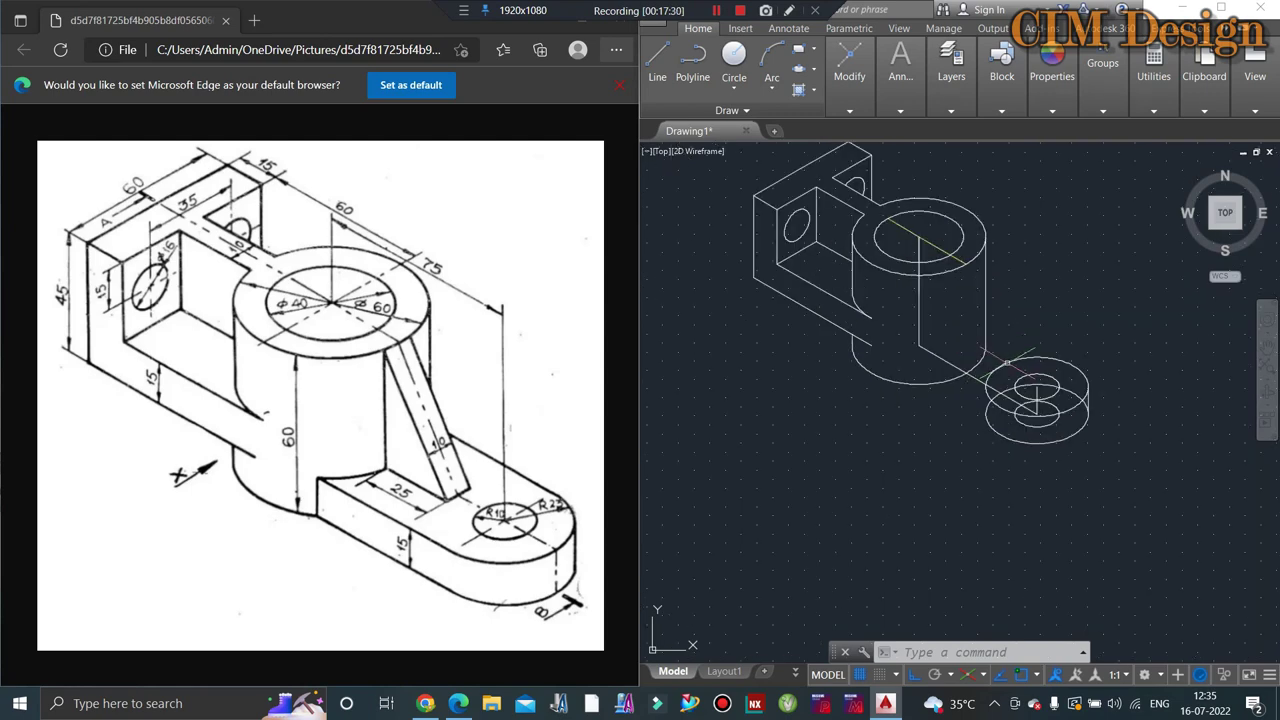
pyautogui.scroll(1, 1095, 416)
pyautogui.scroll(2, 1095, 416)
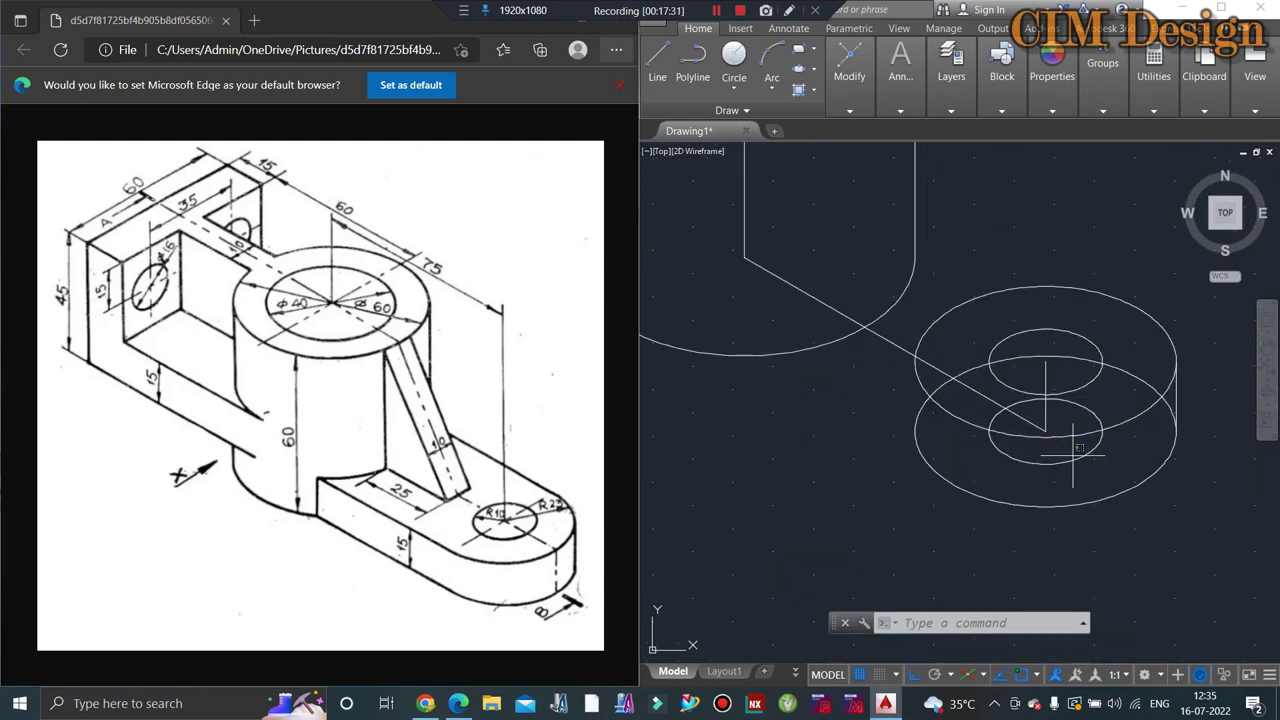
pyautogui.click(1000, 415)
pyautogui.click(950, 450)
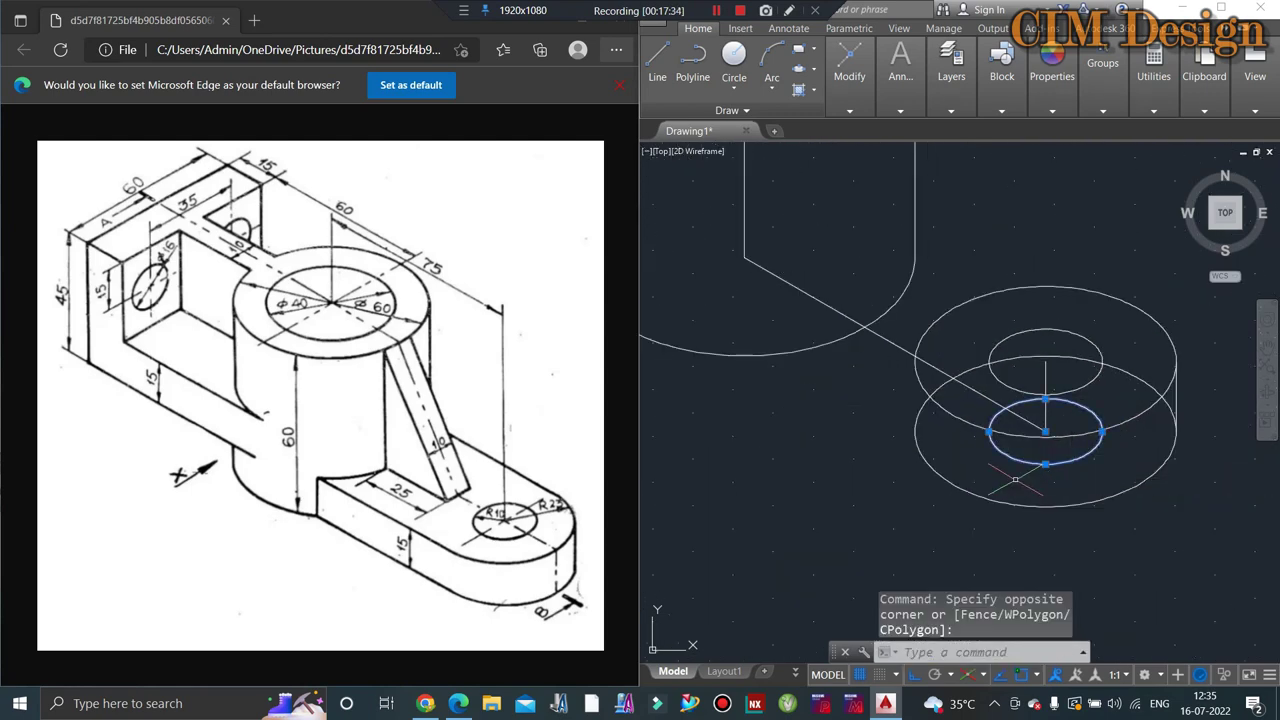
pyautogui.press('Delete')
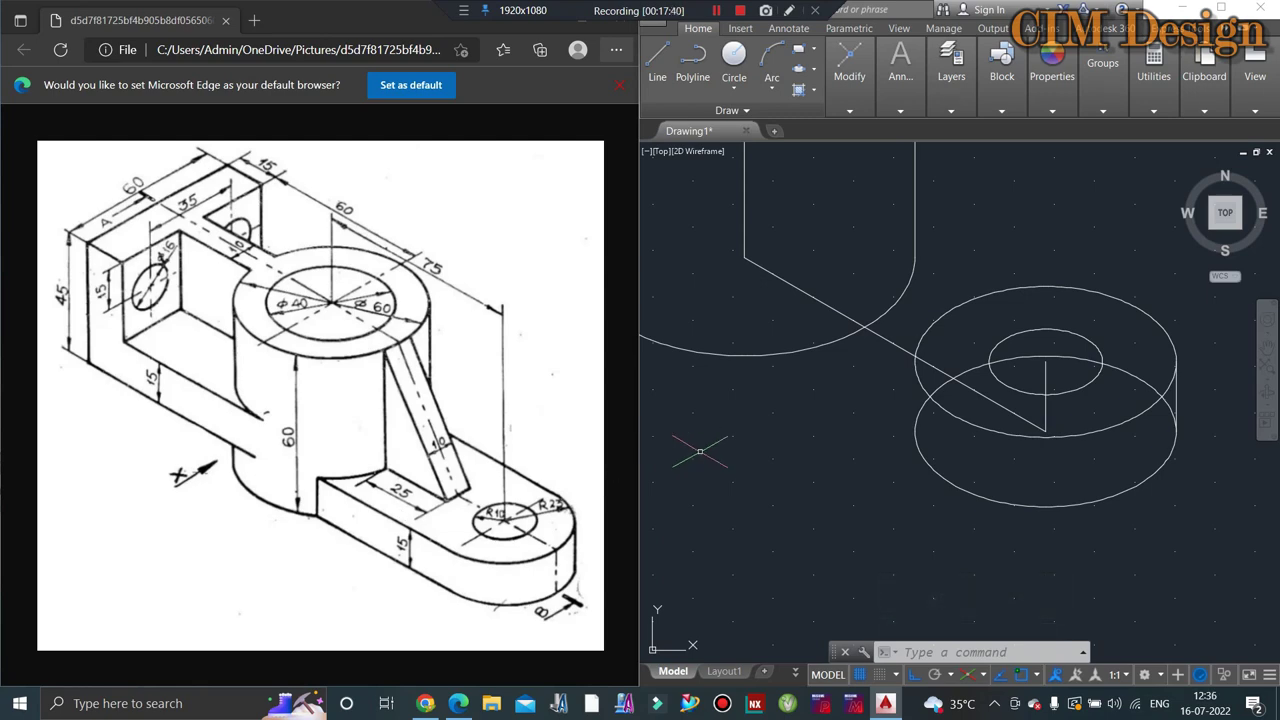
pyautogui.scroll(-3, 700, 450)
pyautogui.scroll(3, 690, 408)
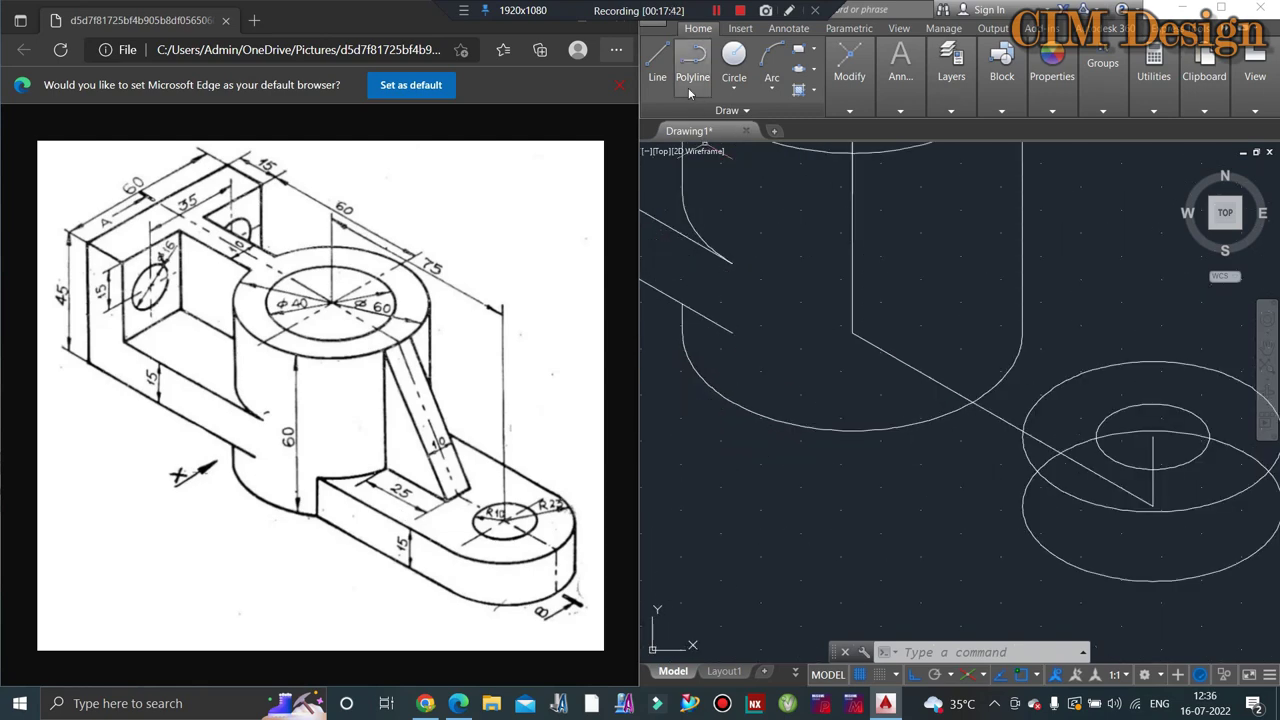
# Step: Draw a 15-unit line on isoplane right from the cylinder's bottom ellipse centre
pyautogui.click(657, 57)
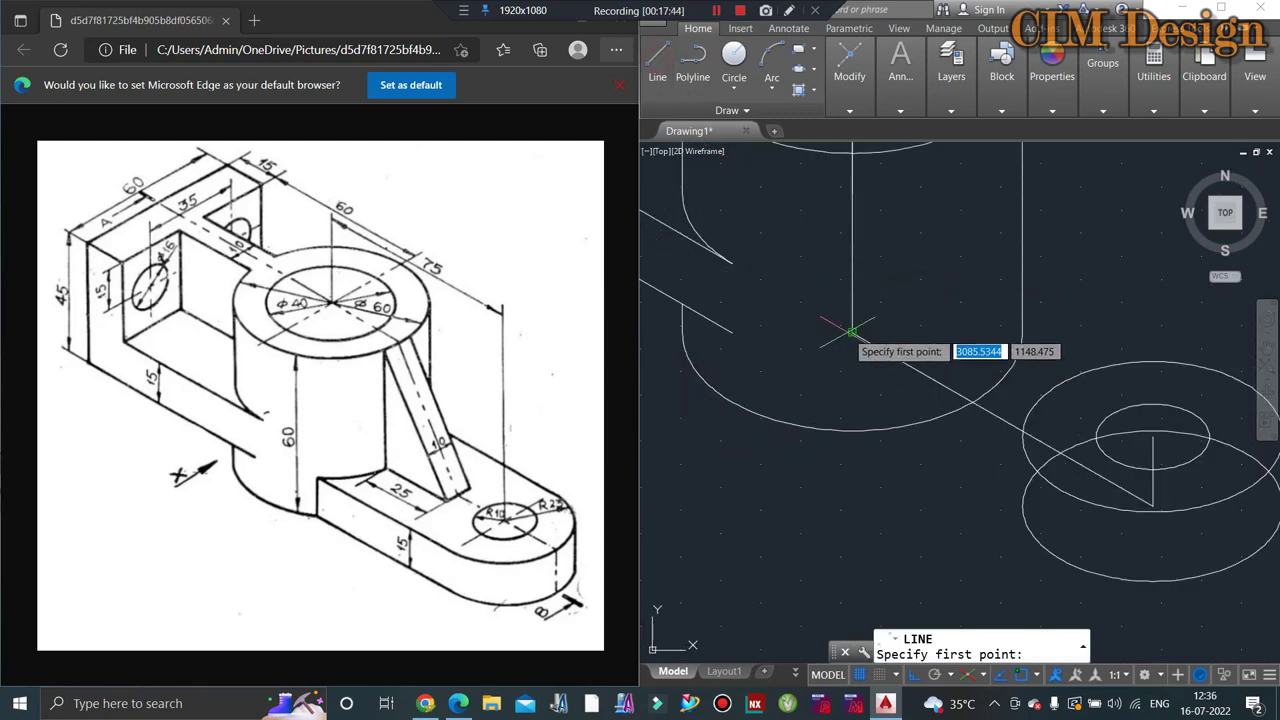
pyautogui.click(852, 332)
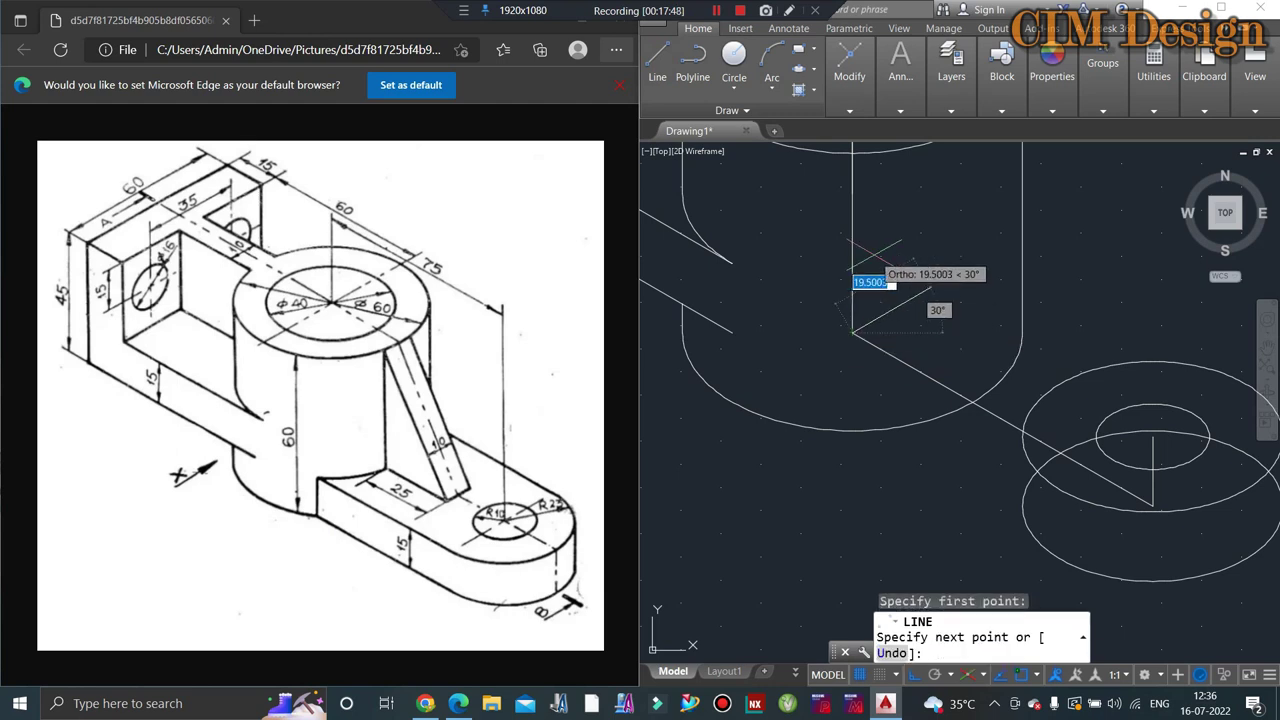
pyautogui.press('F5')
pyautogui.write('5')
pyautogui.press('Return')
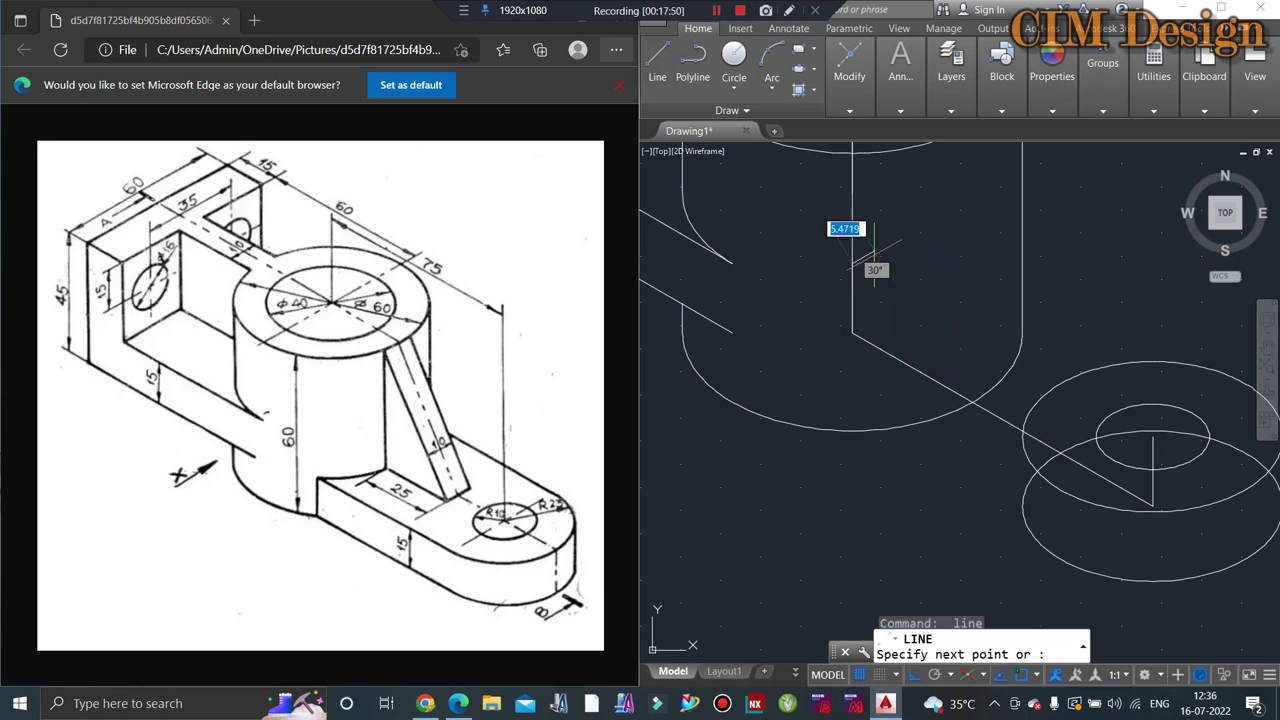
pyautogui.press('Escape')
pyautogui.press('Escape')
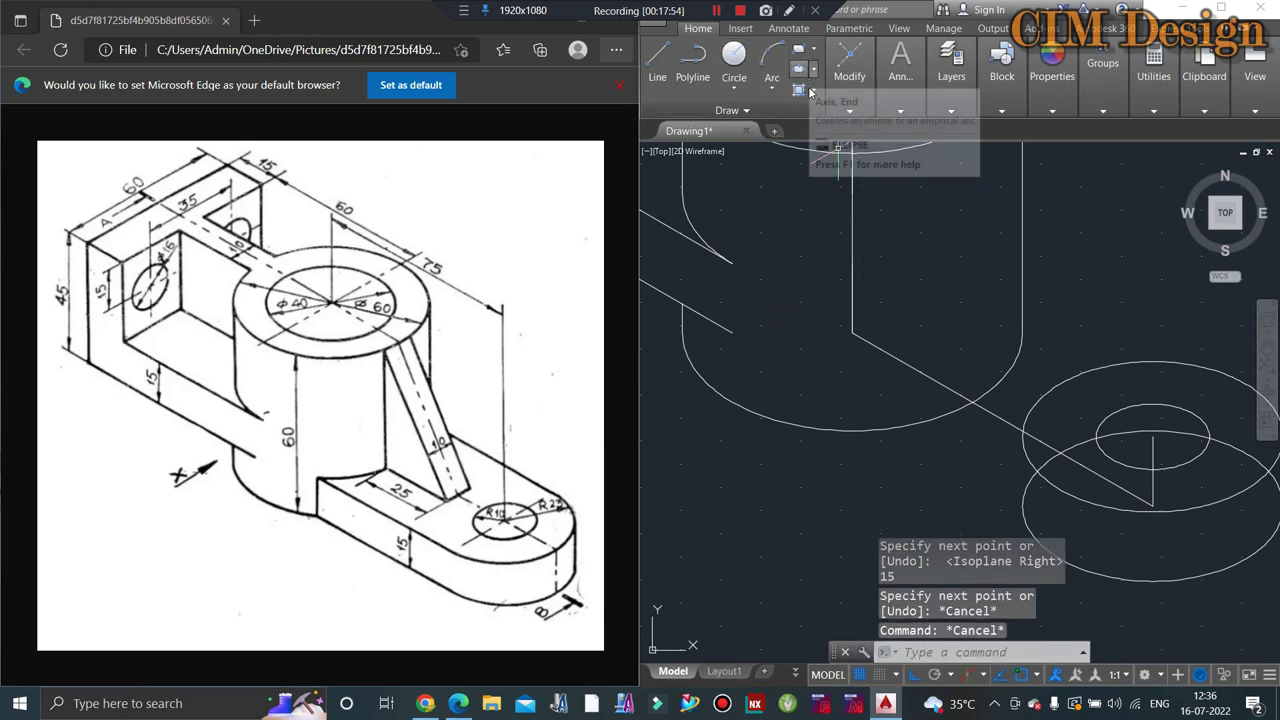
pyautogui.click(770, 422)
pyautogui.write('co')
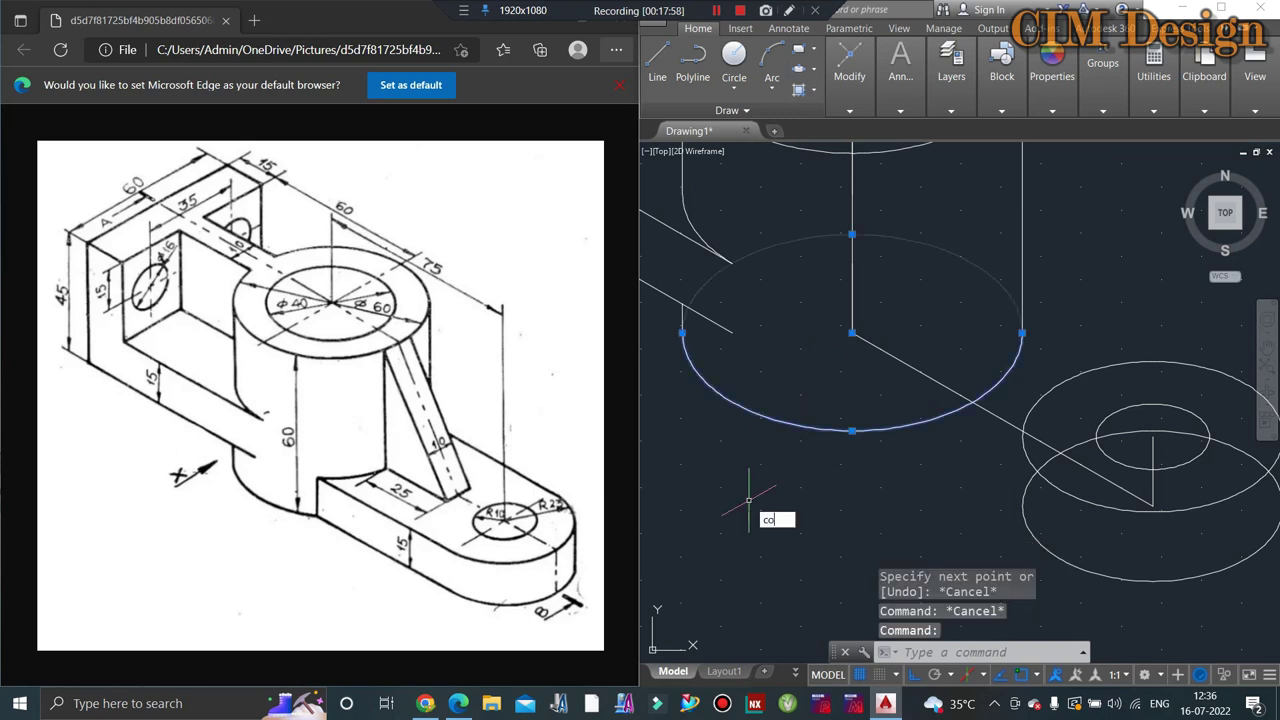
# Step: Copy the cylinder's bottom front arc 15 units up to mark the base plate's top edge
pyautogui.press('Return')
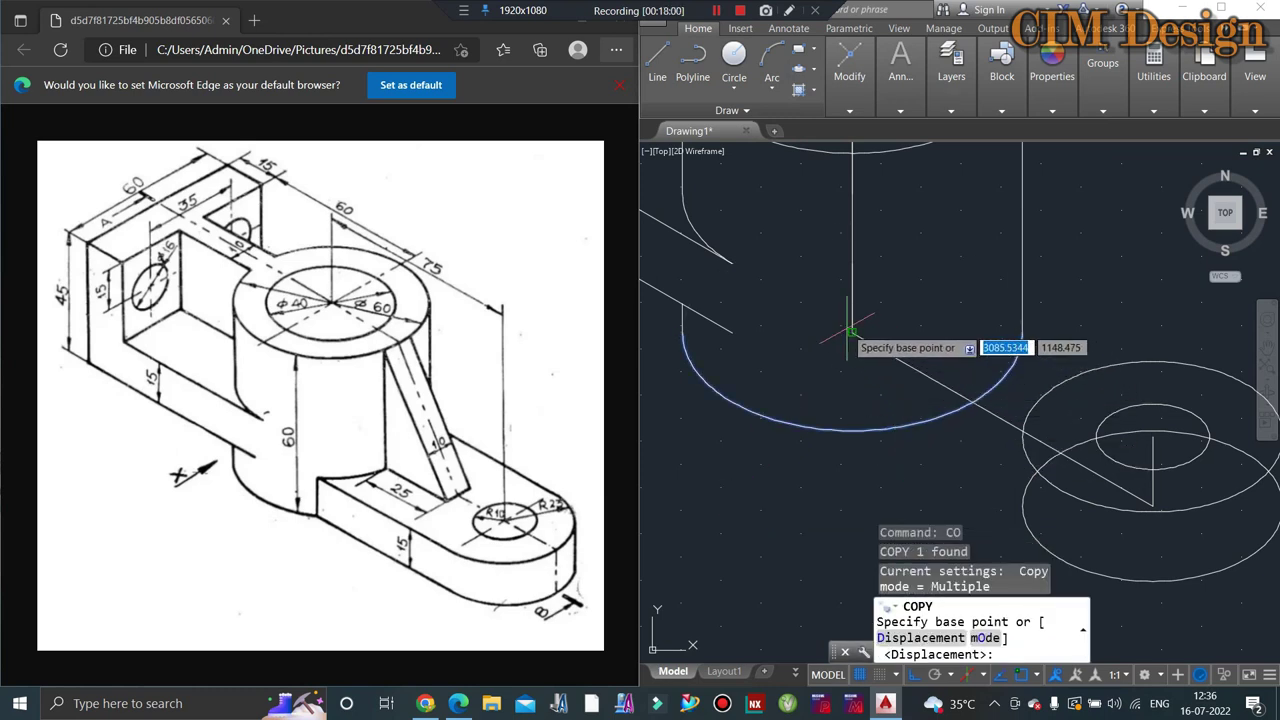
pyautogui.click(851, 333)
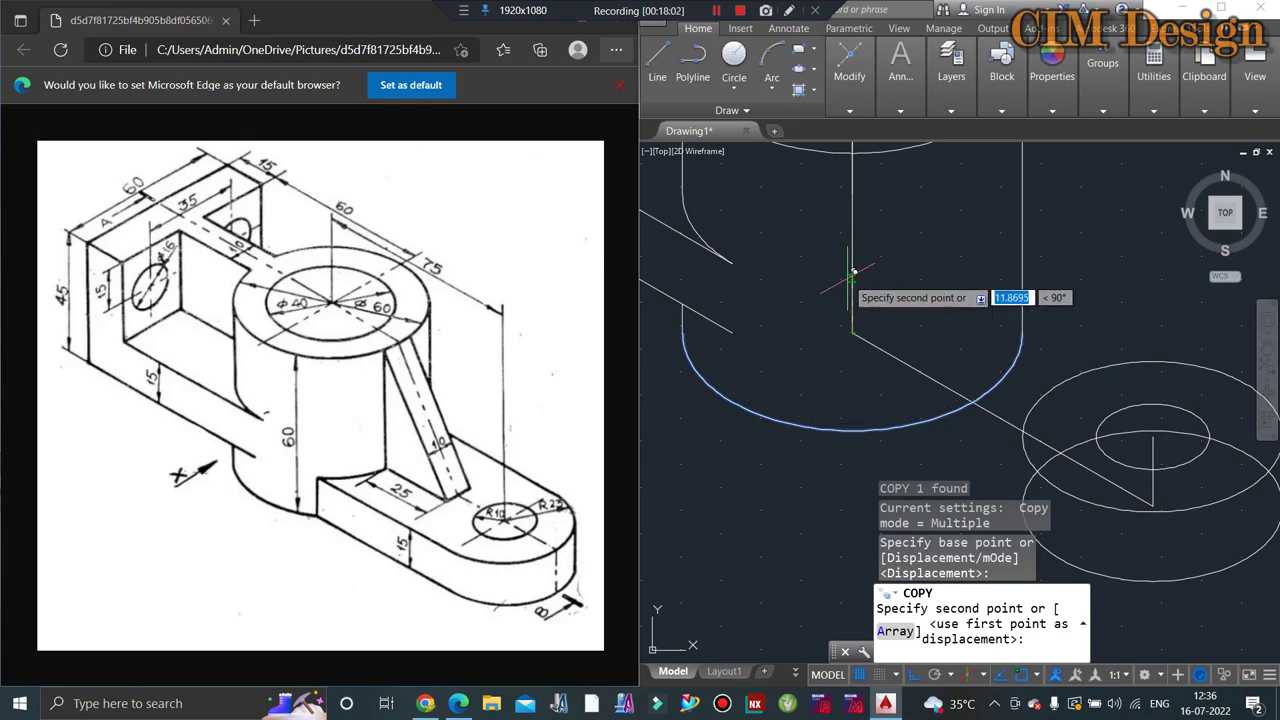
pyautogui.click(857, 266)
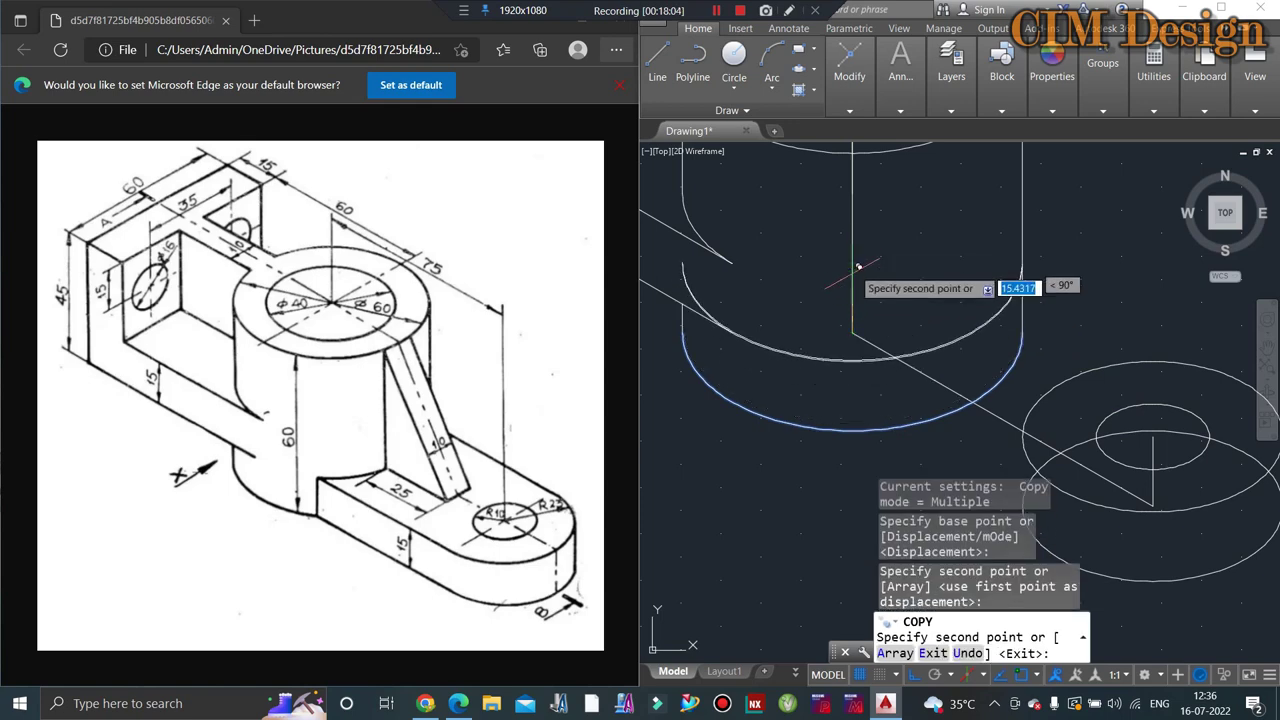
pyautogui.press('Escape')
pyautogui.press('Escape')
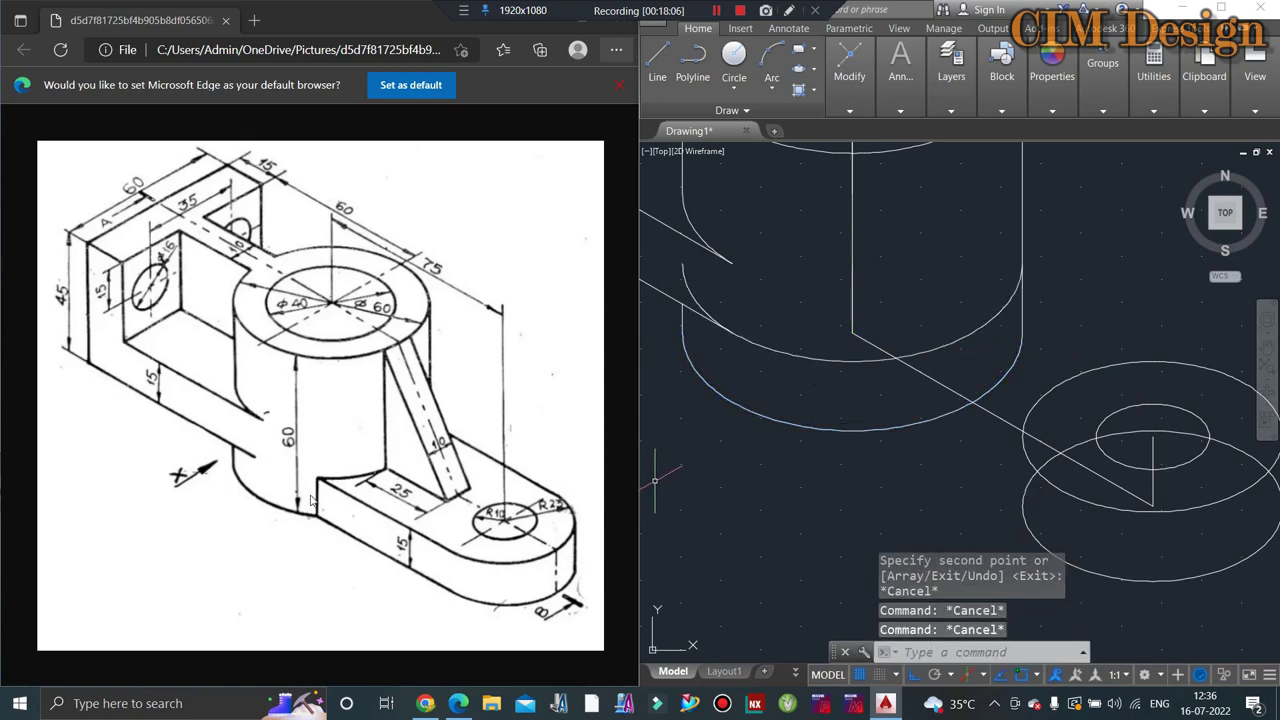
pyautogui.press('Escape')
pyautogui.scroll(-2, 905, 410)
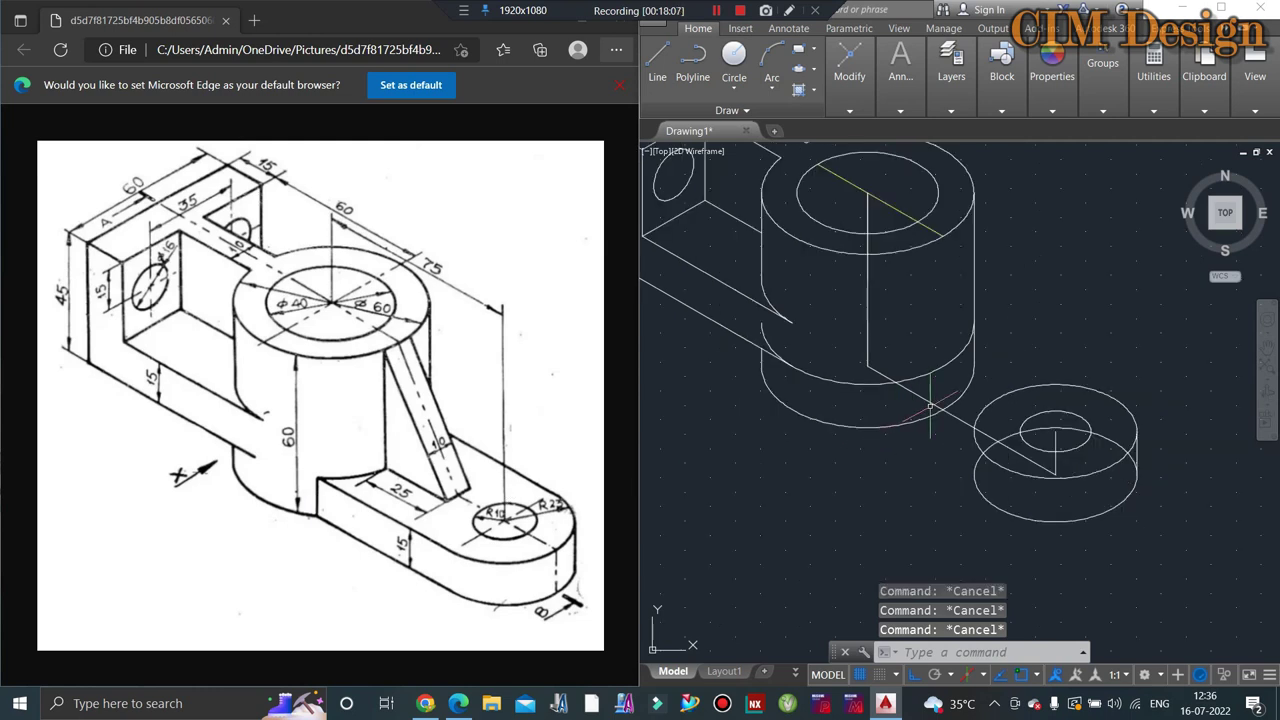
pyautogui.scroll(2, 905, 410)
pyautogui.click(668, 64)
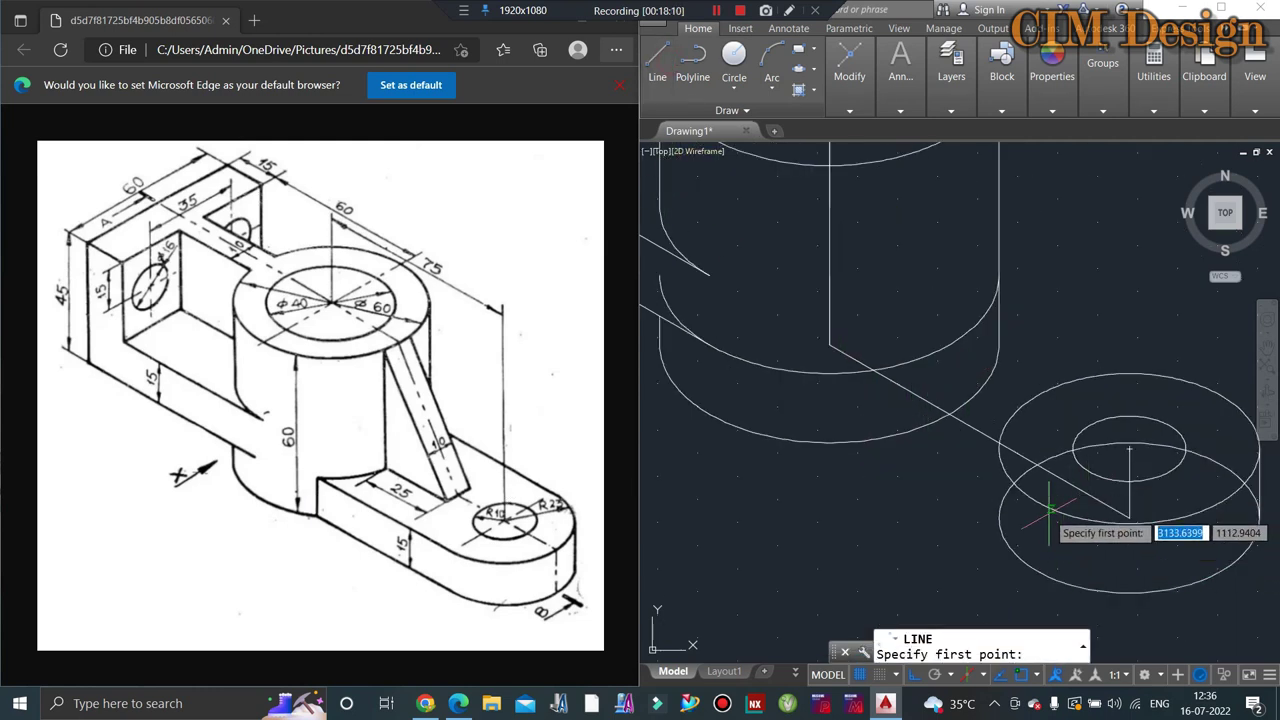
pyautogui.click(1043, 505)
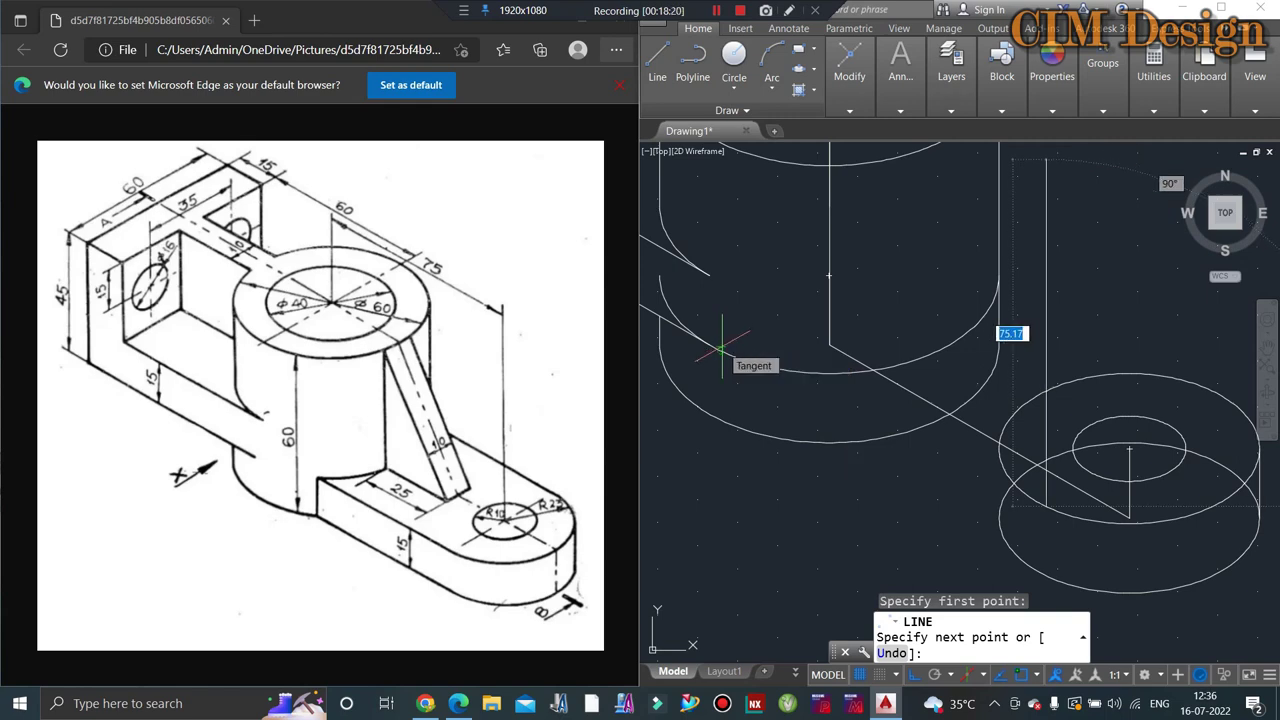
pyautogui.press('Escape')
pyautogui.scroll(-3, 976, 452)
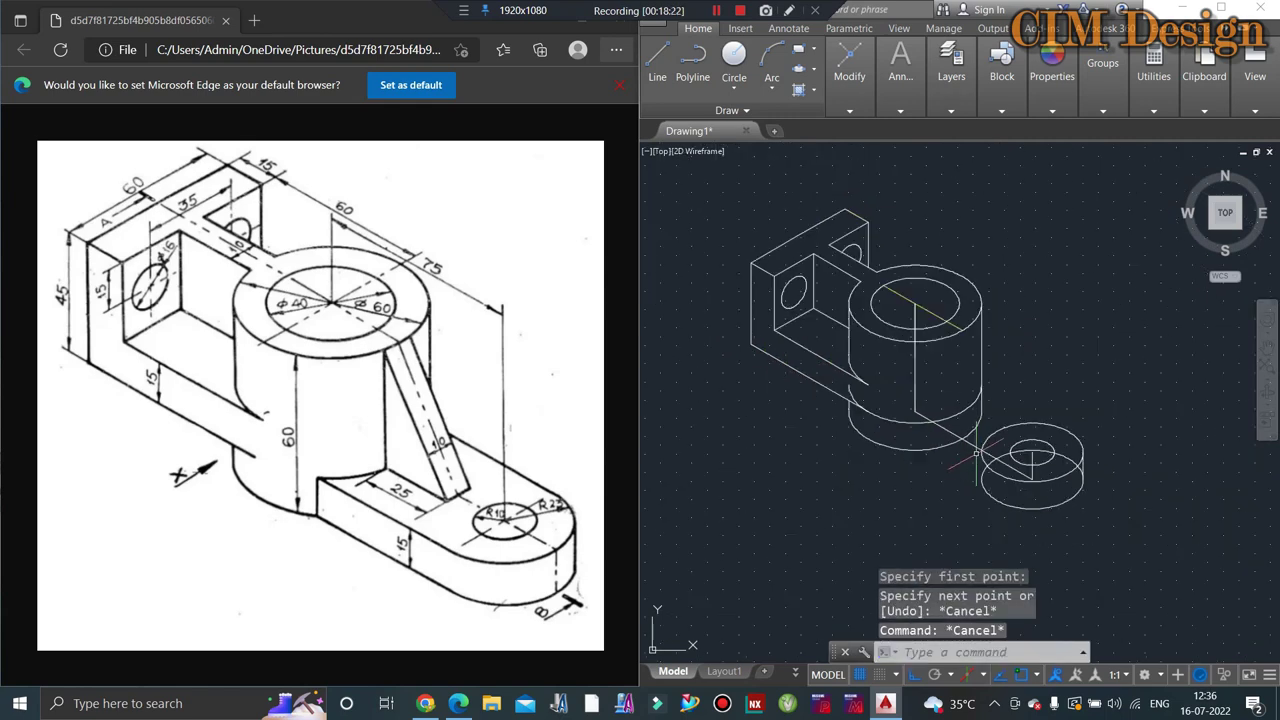
pyautogui.scroll(2, 976, 452)
pyautogui.scroll(-2, 976, 452)
pyautogui.scroll(-1, 904, 192)
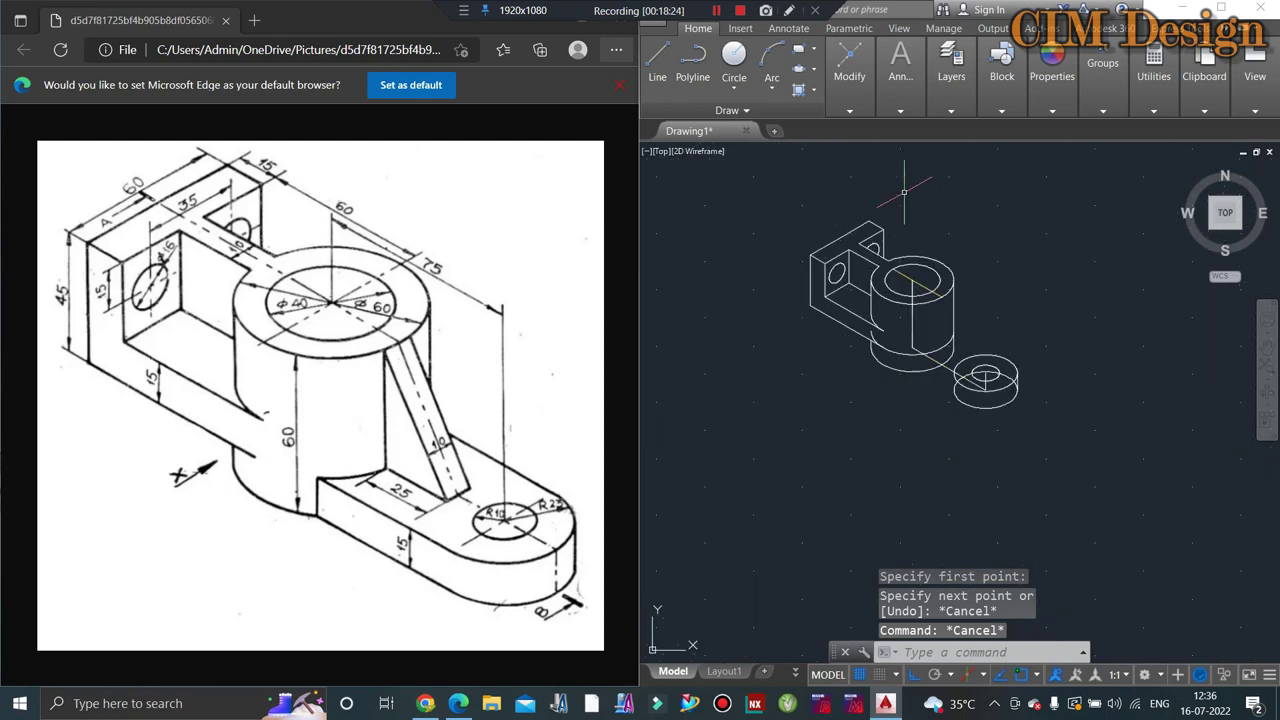
pyautogui.scroll(2, 912, 374)
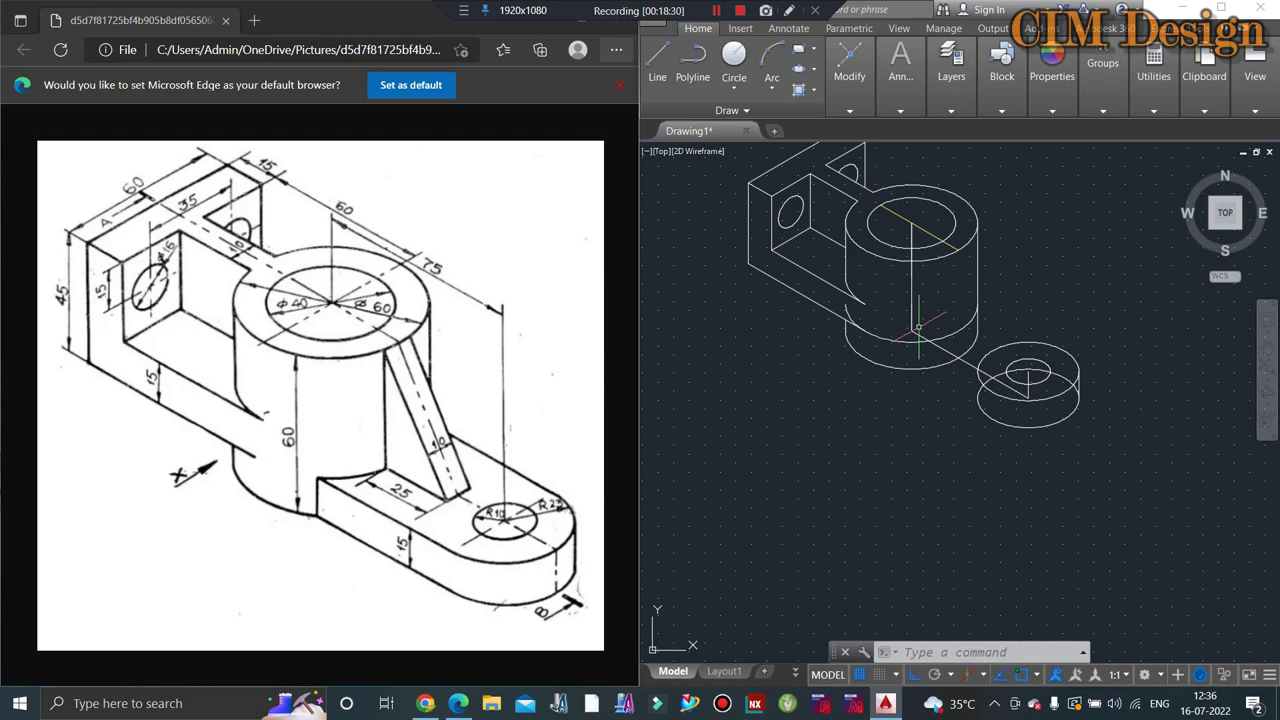
pyautogui.scroll(2, 982, 291)
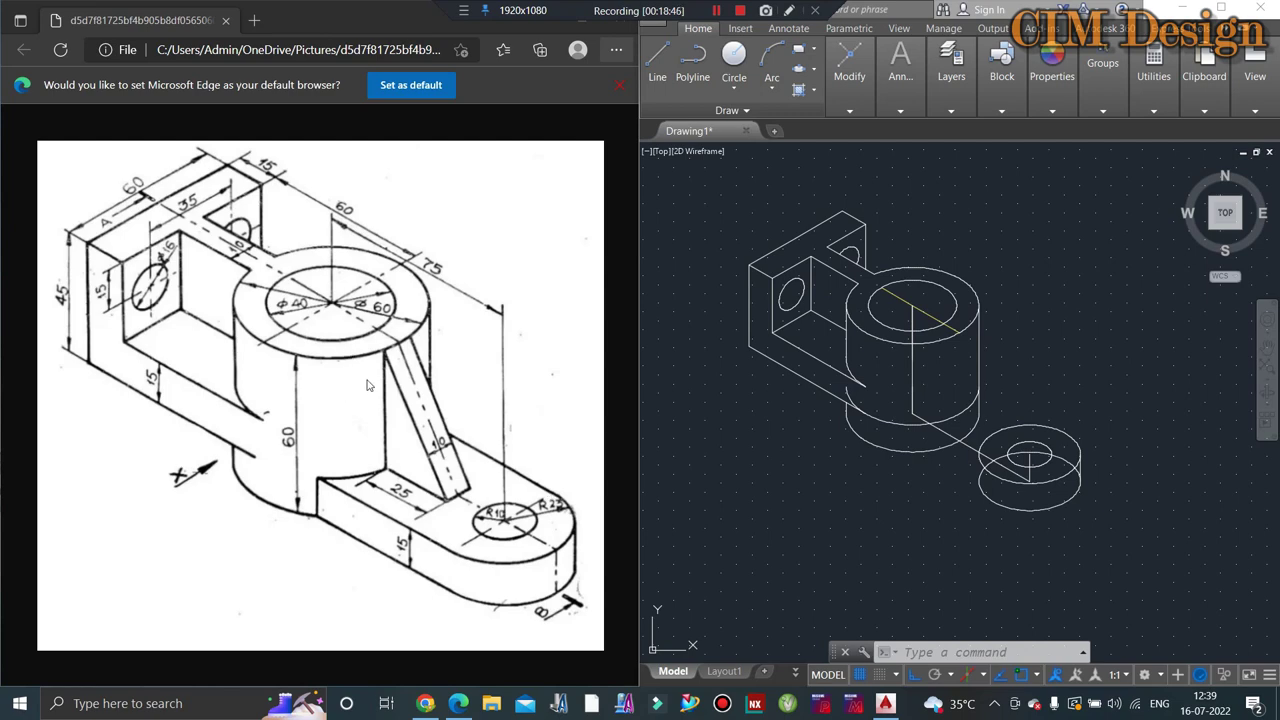
pyautogui.click(830, 168)
pyautogui.write('co')
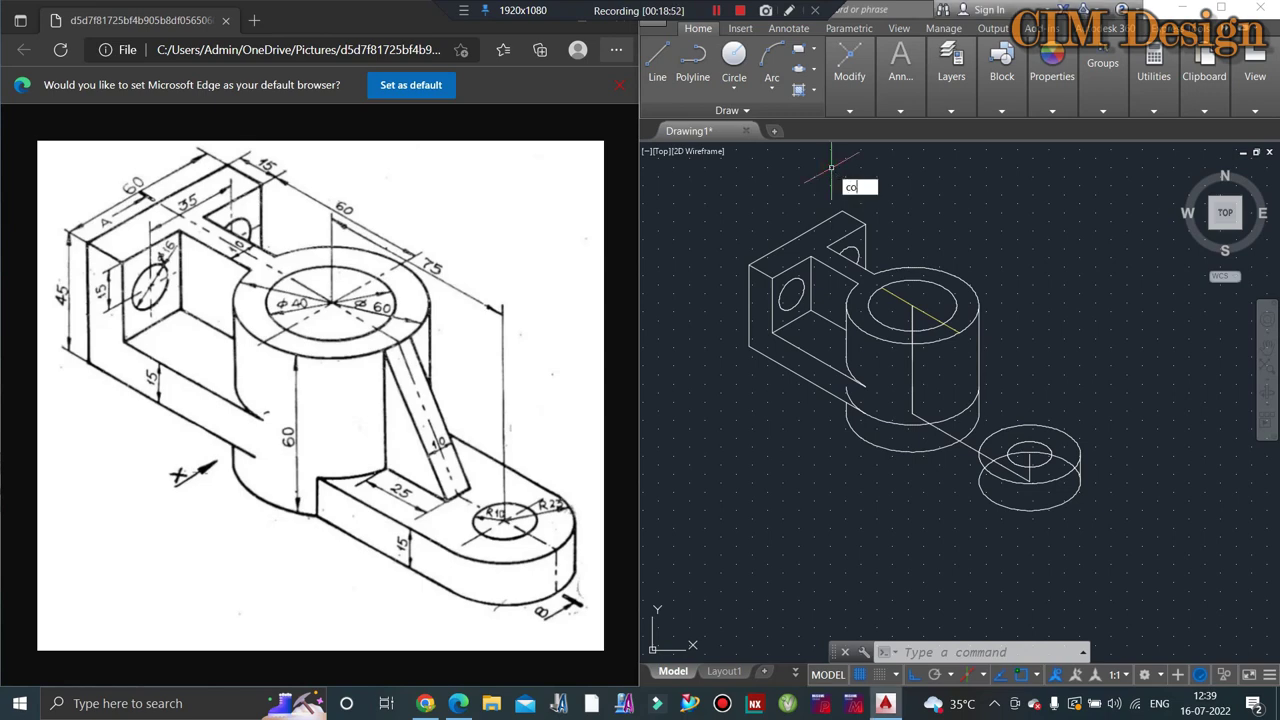
# Step: Copy the lug's two outer isocircles onto the cylinder's base, centred there
pyautogui.press('Return')
pyautogui.scroll(2, 973, 517)
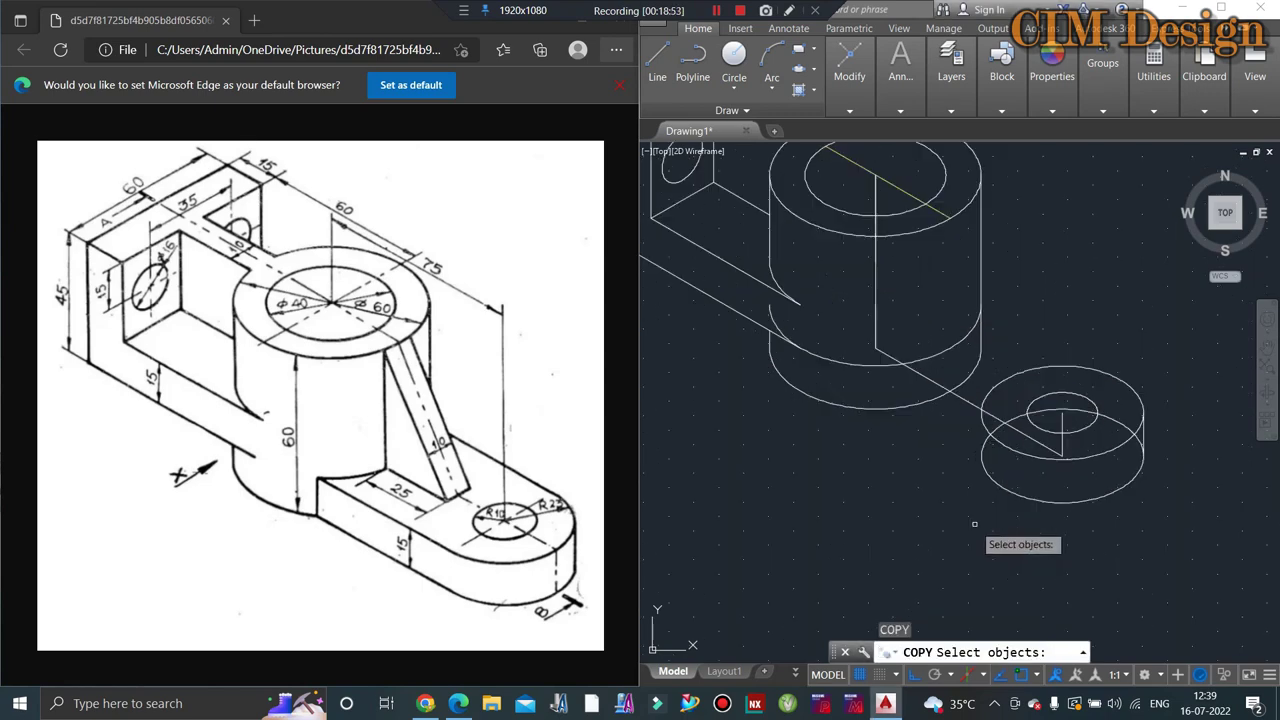
pyautogui.click(1022, 448)
pyautogui.click(989, 495)
pyautogui.press('Return')
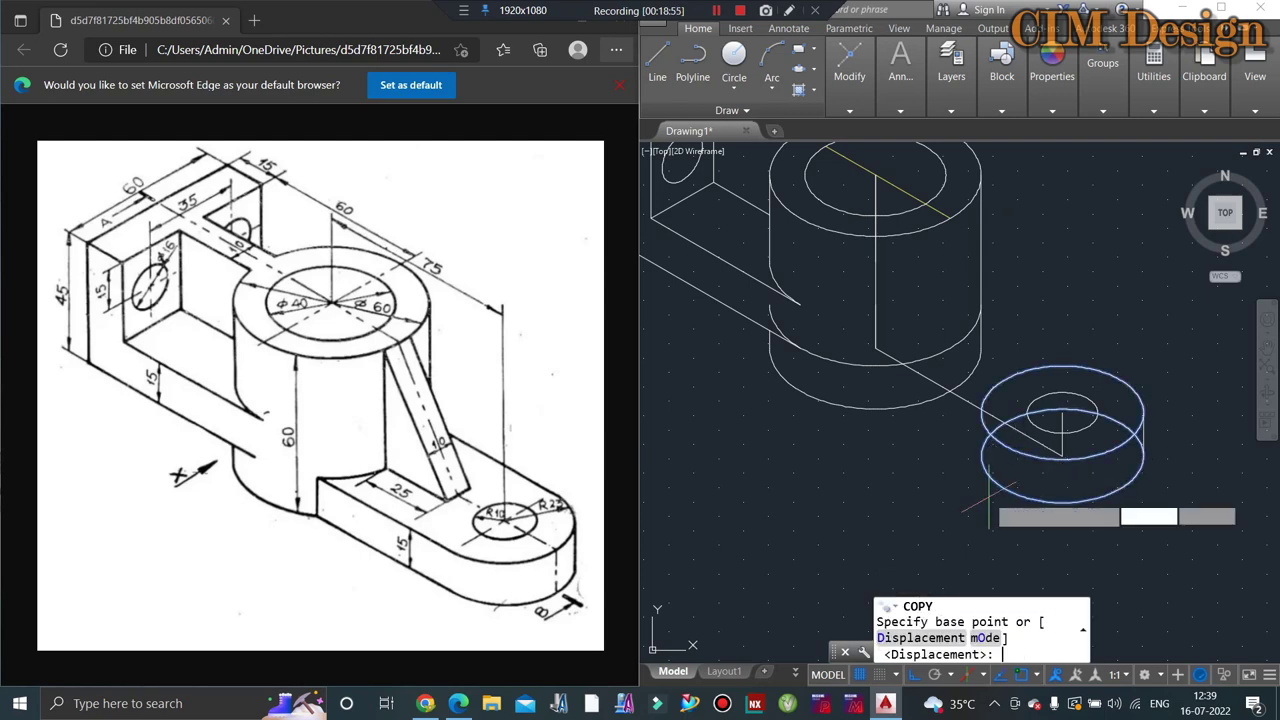
pyautogui.scroll(1, 1045, 460)
pyautogui.scroll(1, 1045, 460)
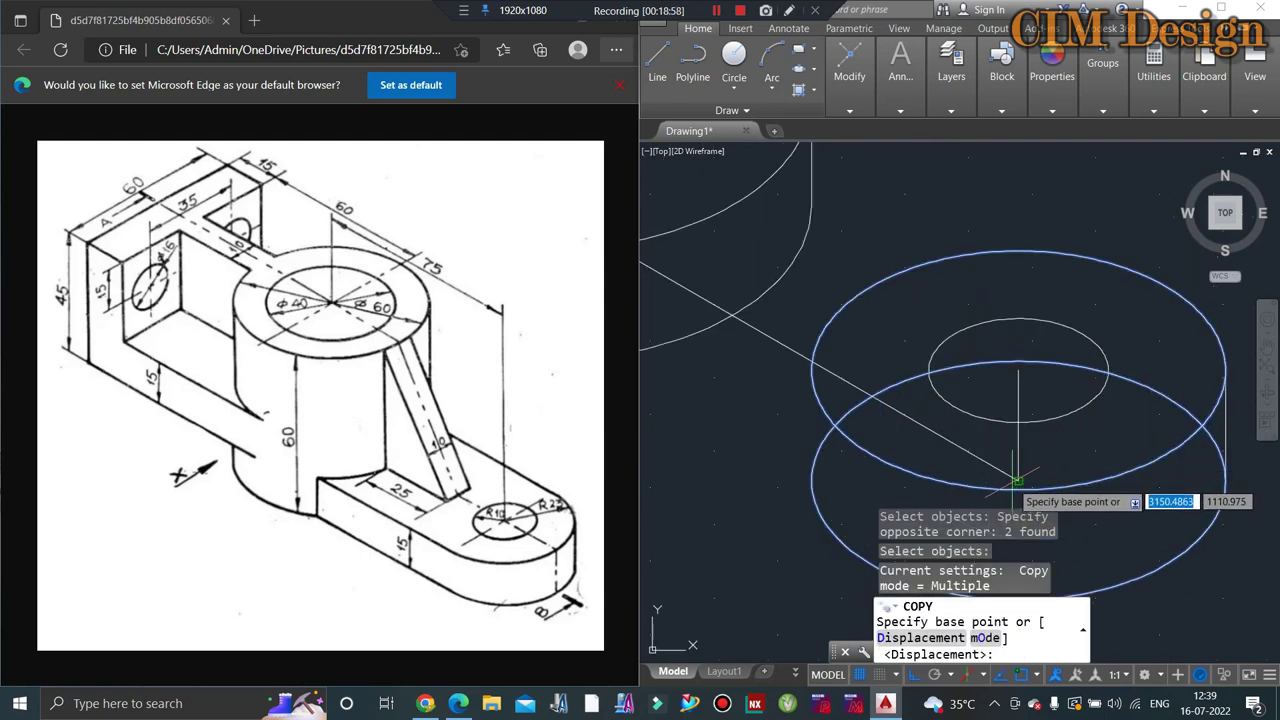
pyautogui.click(1018, 483)
pyautogui.scroll(-5, 945, 418)
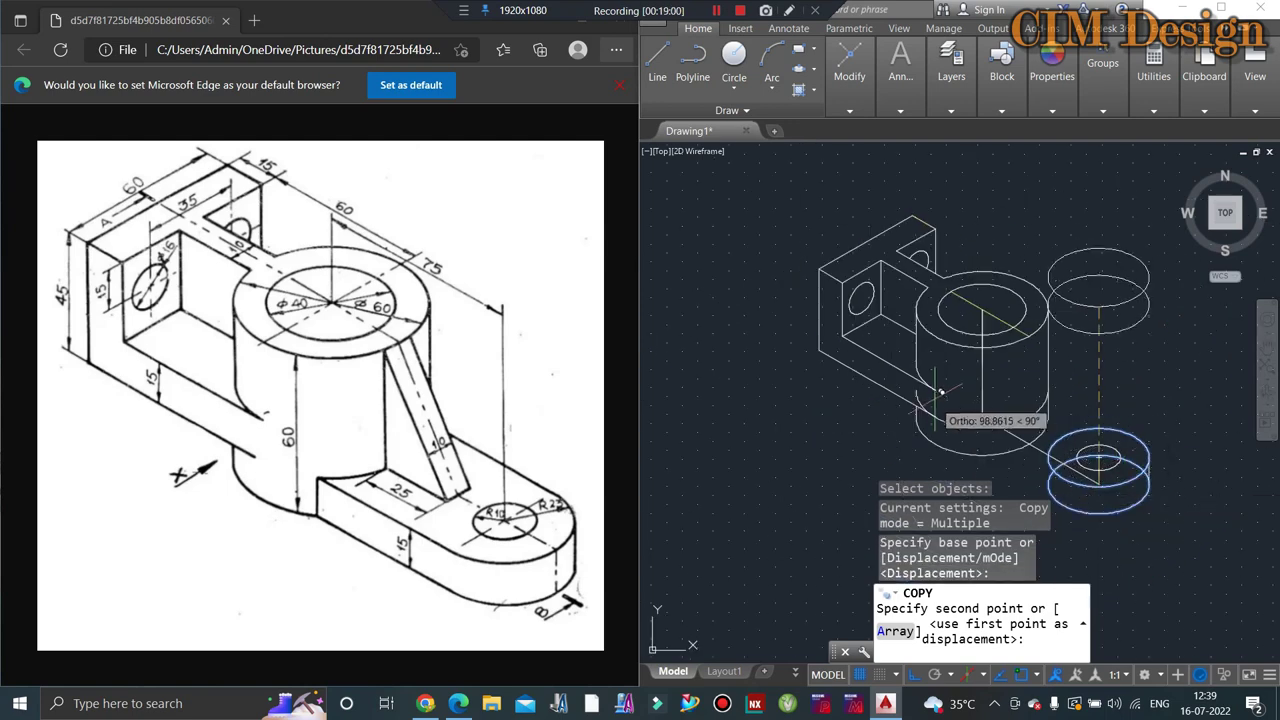
pyautogui.scroll(2, 1000, 440)
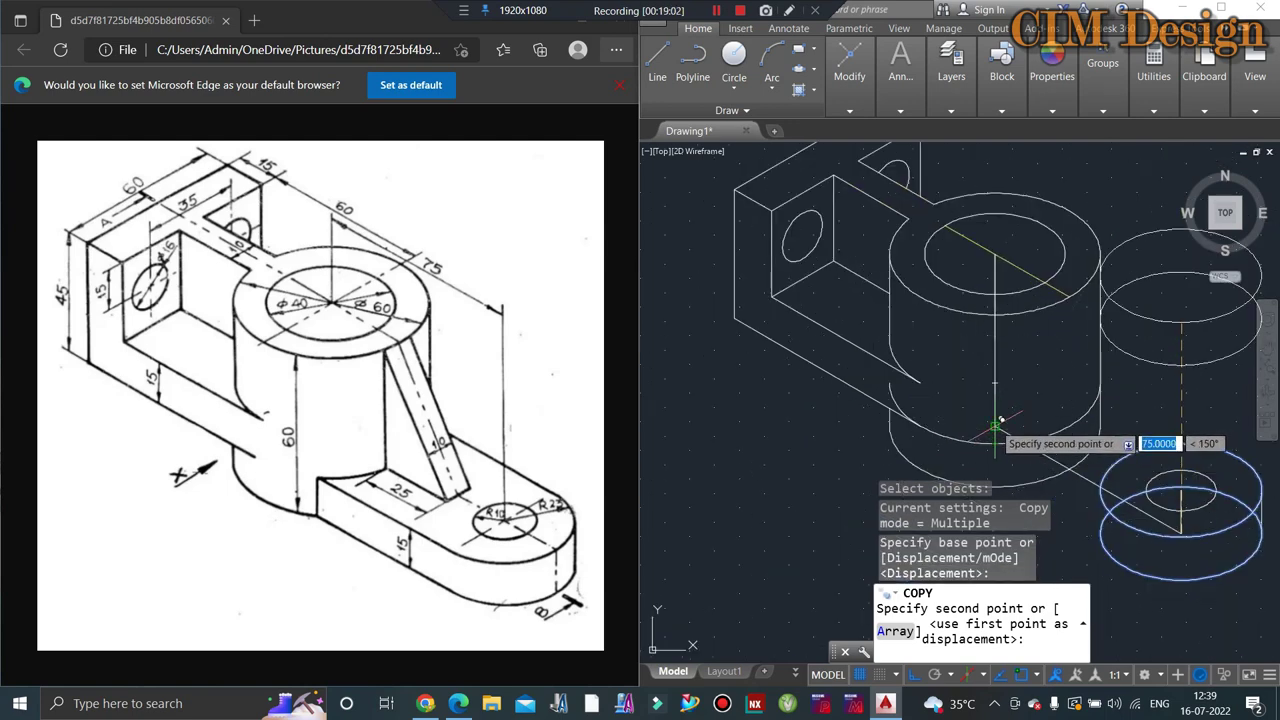
pyautogui.click(996, 427)
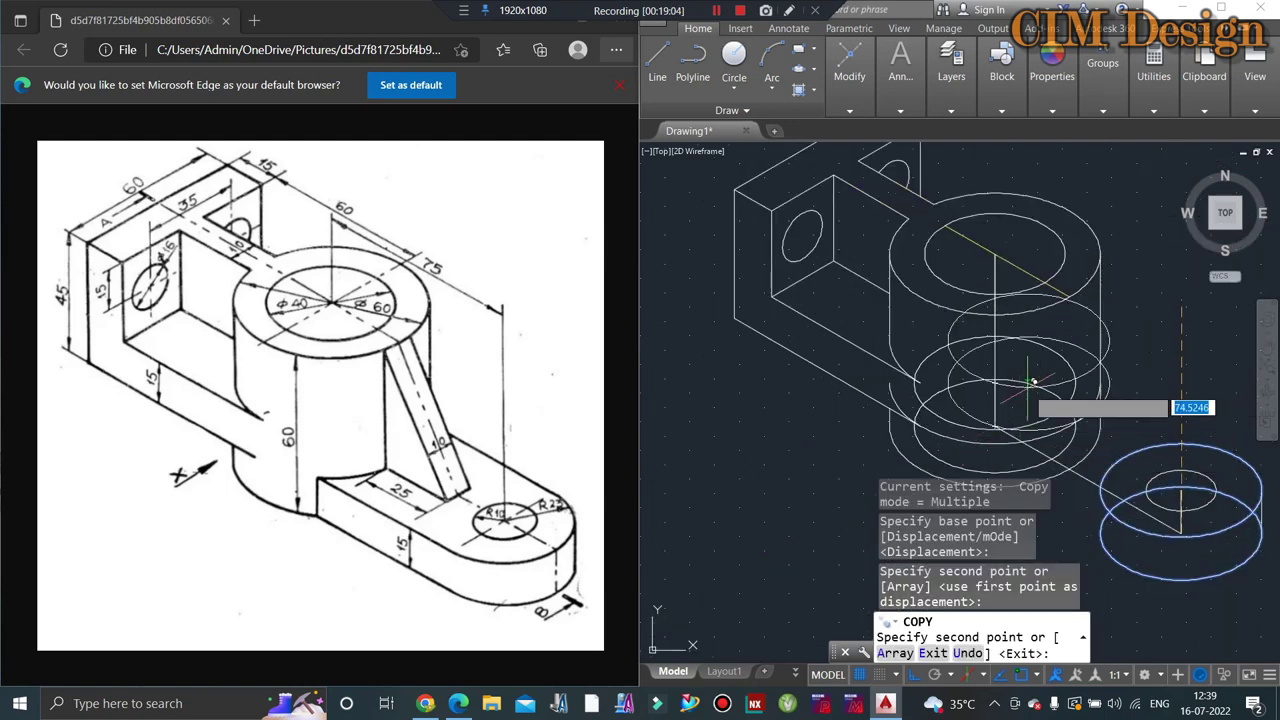
pyautogui.press('Escape')
pyautogui.scroll(3, 1000, 360)
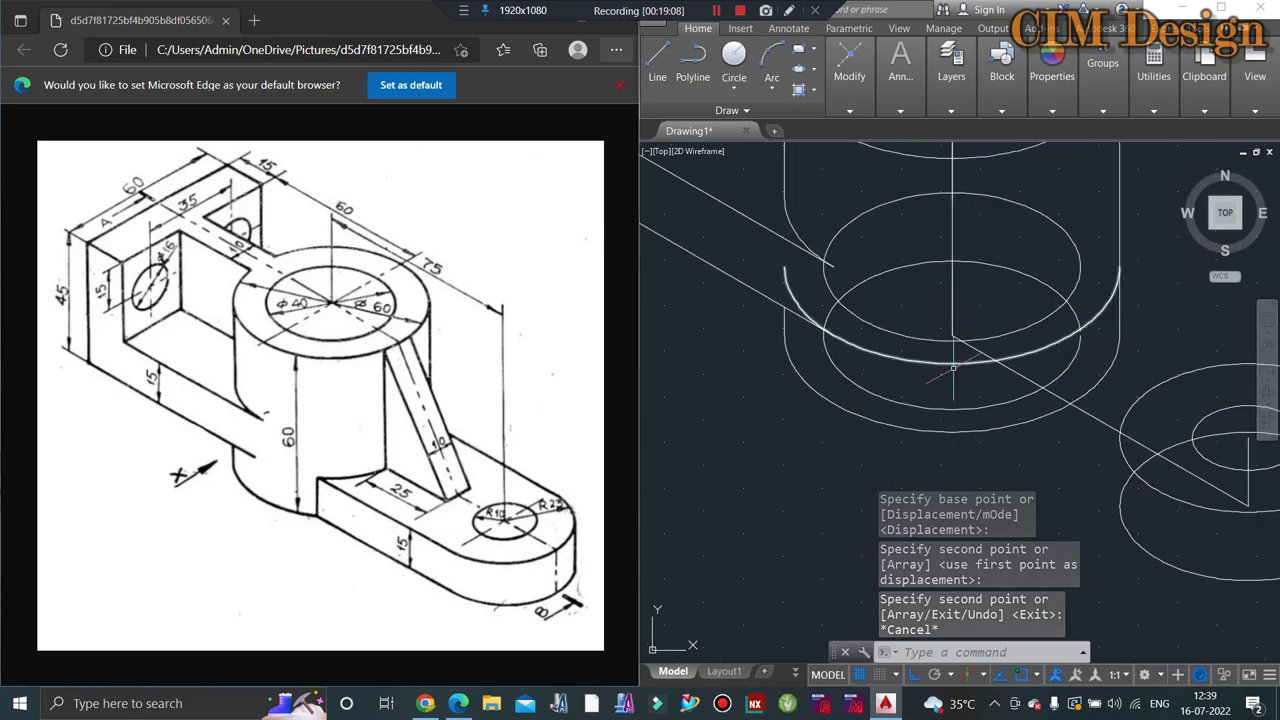
pyautogui.scroll(-2, 900, 380)
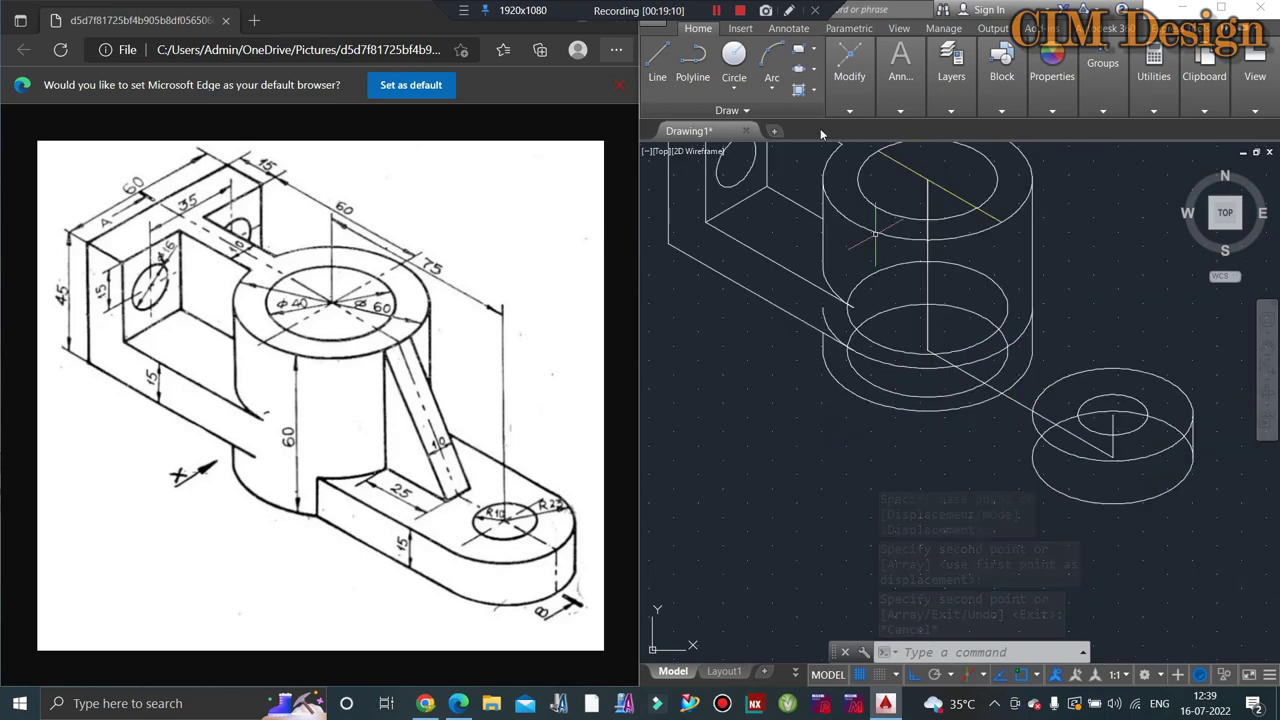
# Step: Draw a connecting line from the cylinder-base isocircles across to the lug
pyautogui.write('l')
pyautogui.press('Return')
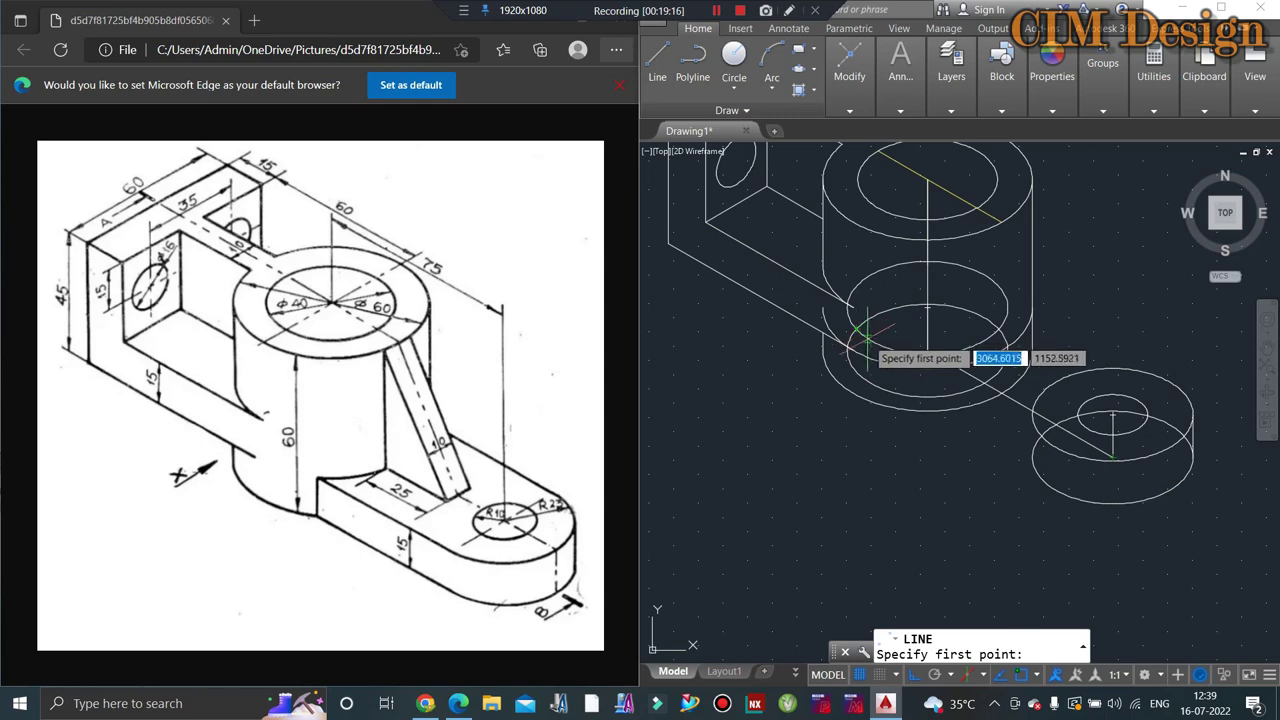
pyautogui.click(876, 339)
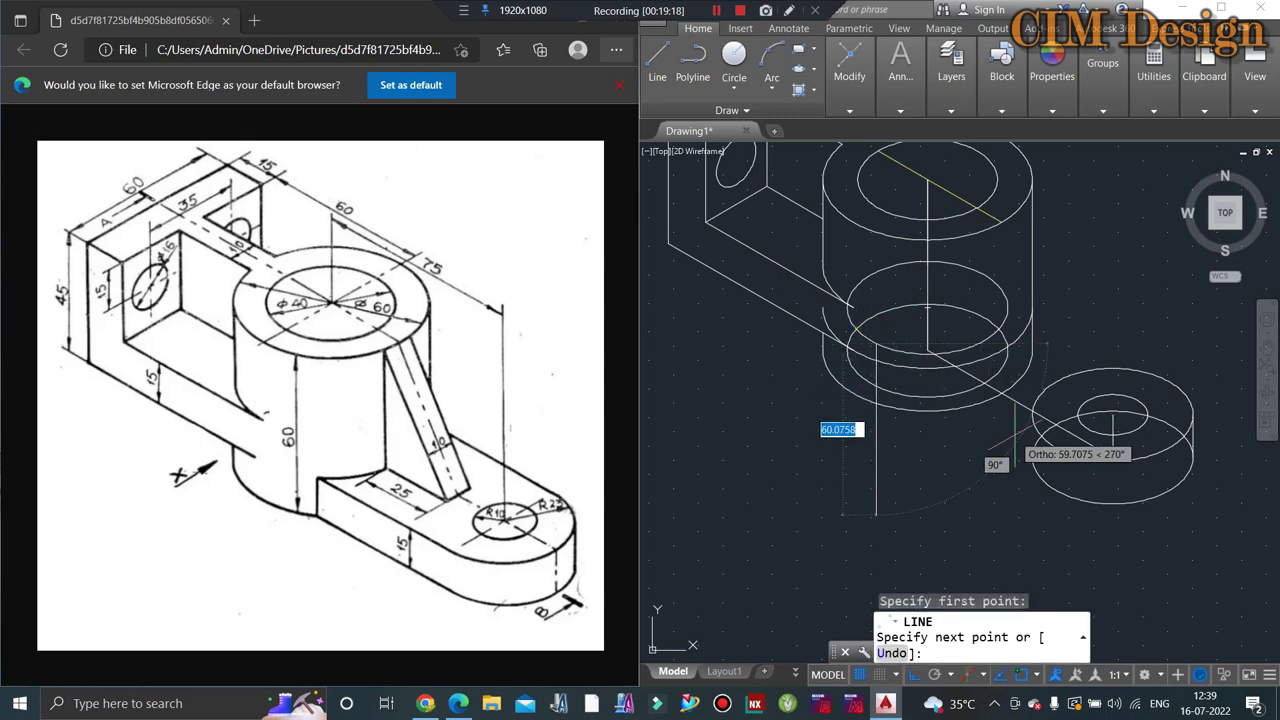
pyautogui.scroll(2, 1050, 432)
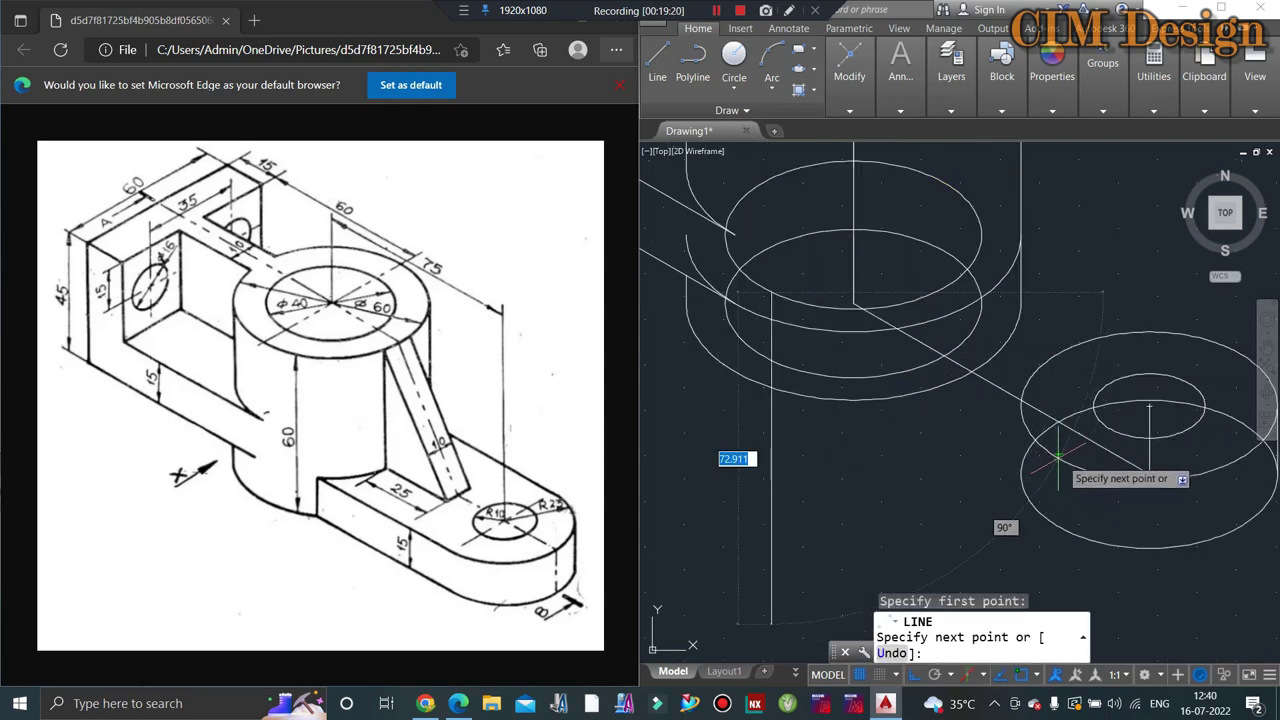
pyautogui.click(1057, 462)
pyautogui.press('Escape')
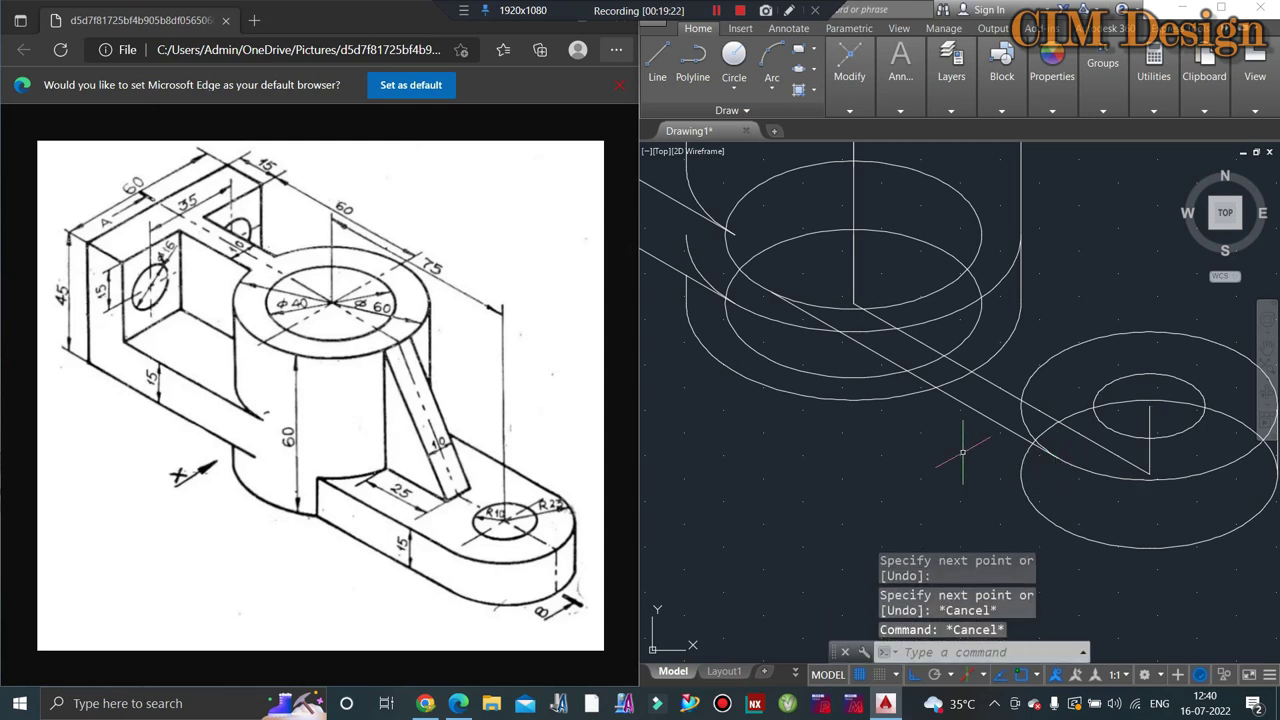
# Step: Add a vertical edge line and a second connecting edge line outlining the base lug's side
pyautogui.click(657, 60)
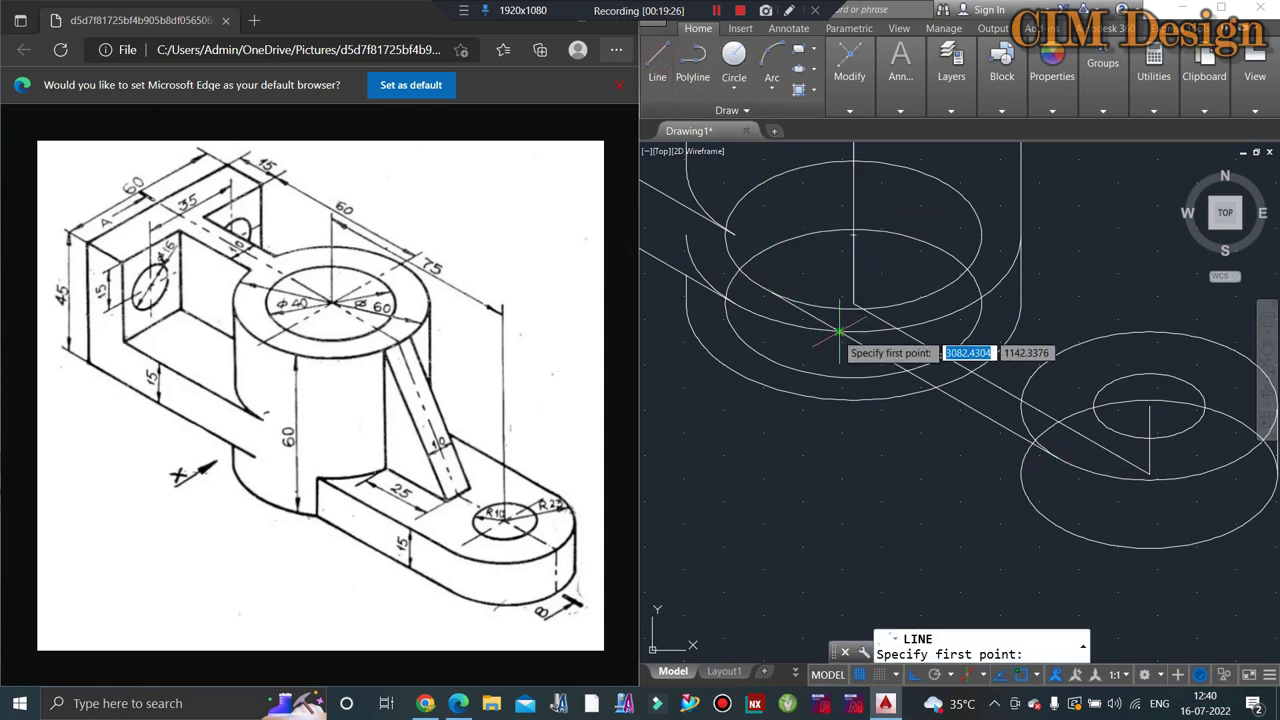
pyautogui.click(834, 334)
pyautogui.click(840, 478)
pyautogui.press('Escape')
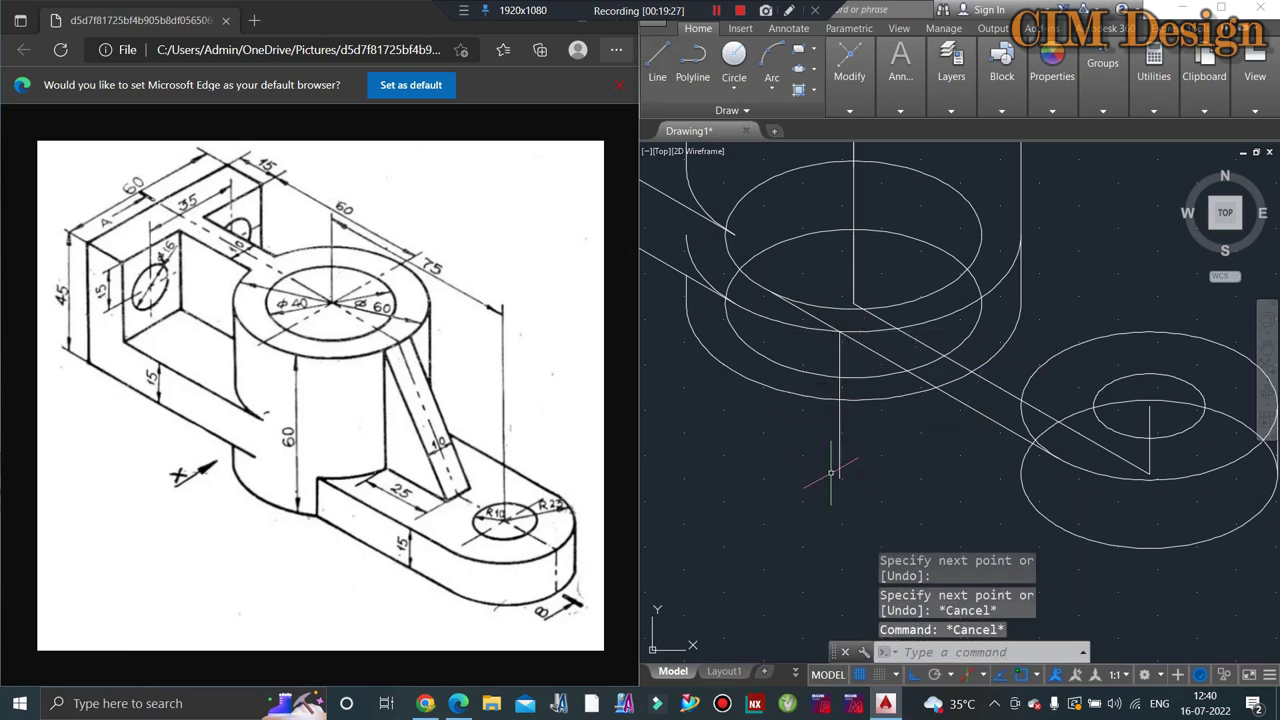
pyautogui.click(657, 60)
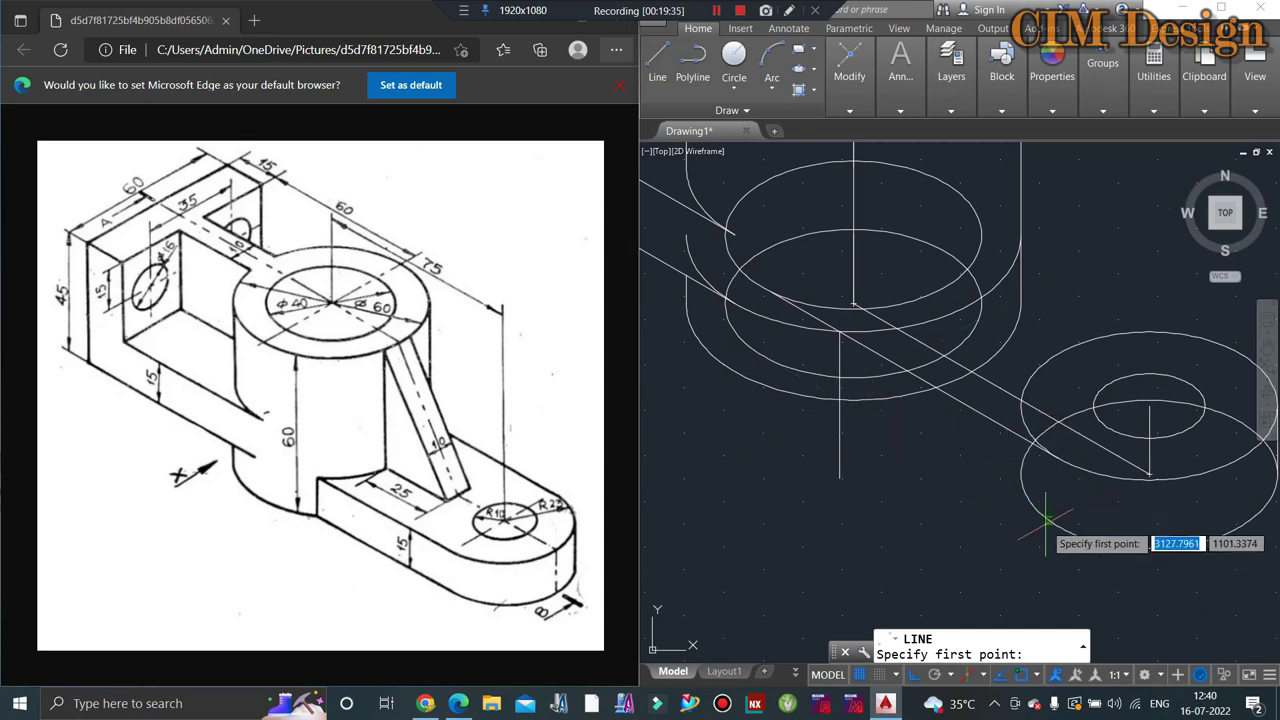
pyautogui.click(840, 400)
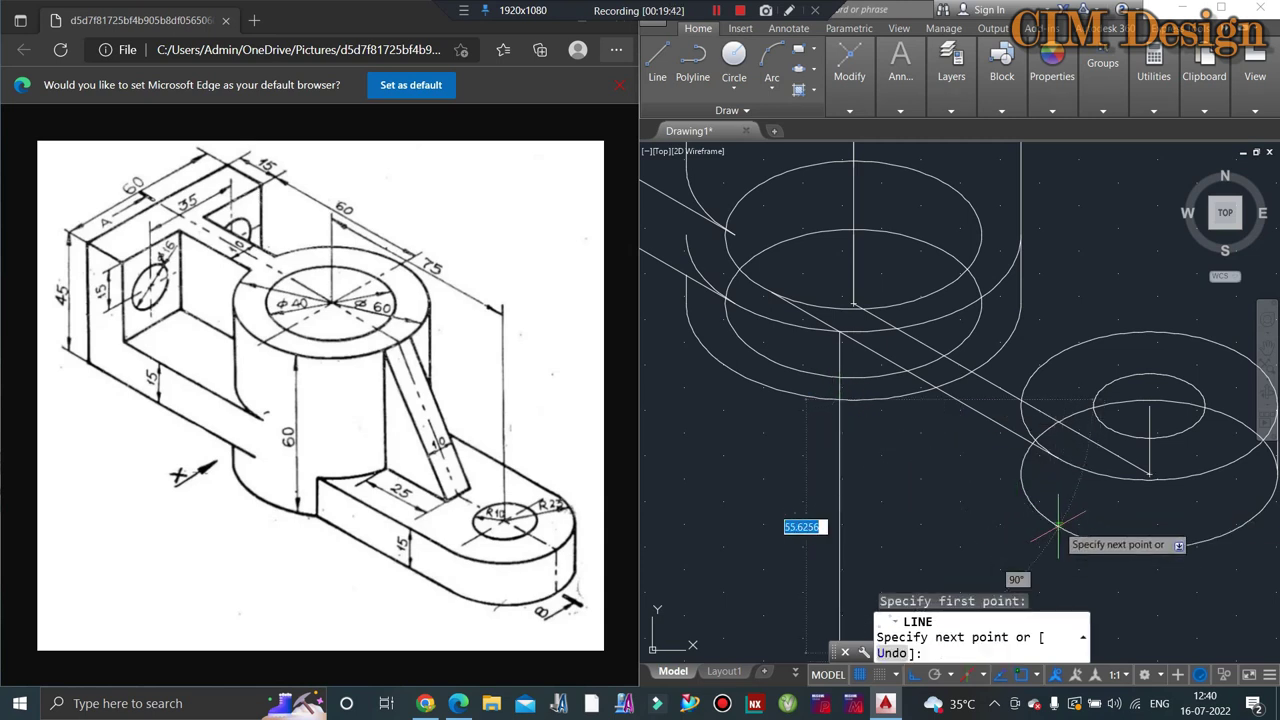
pyautogui.click(1060, 527)
pyautogui.press('Escape')
pyautogui.press('Escape')
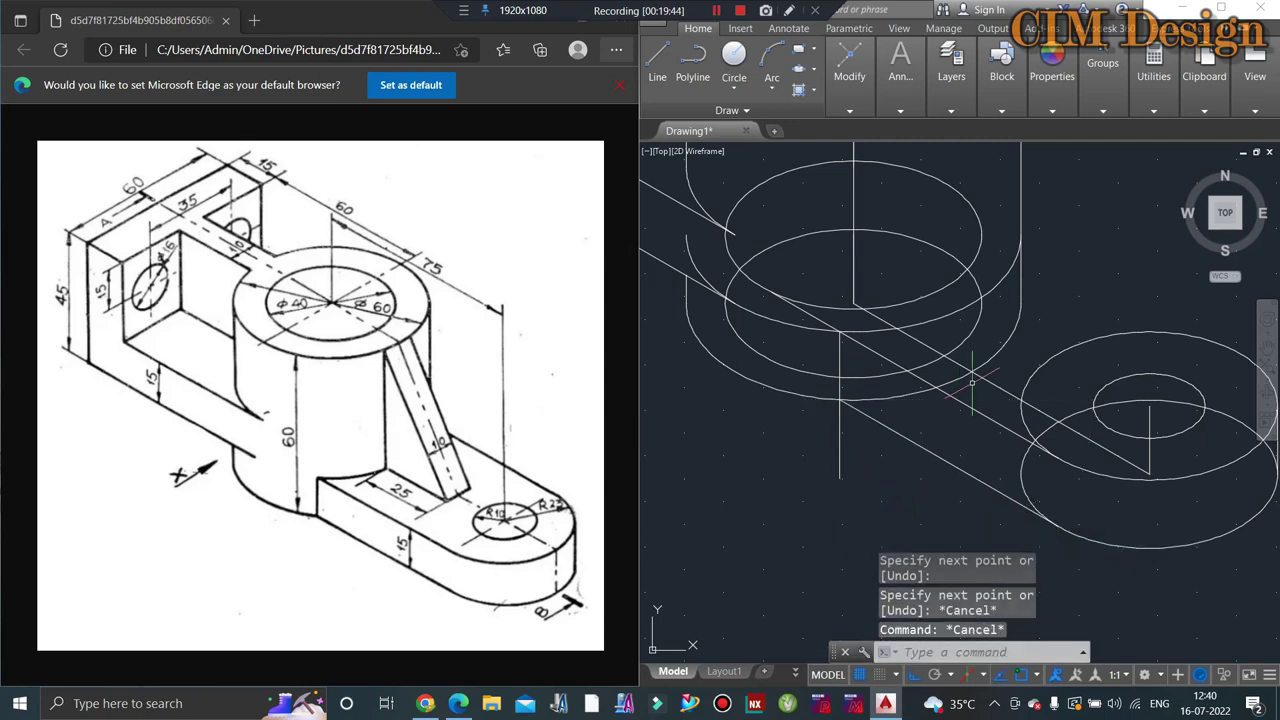
pyautogui.press('Escape')
# Step: Delete the two stray upper ellipses with a selection window
pyautogui.press('Return')
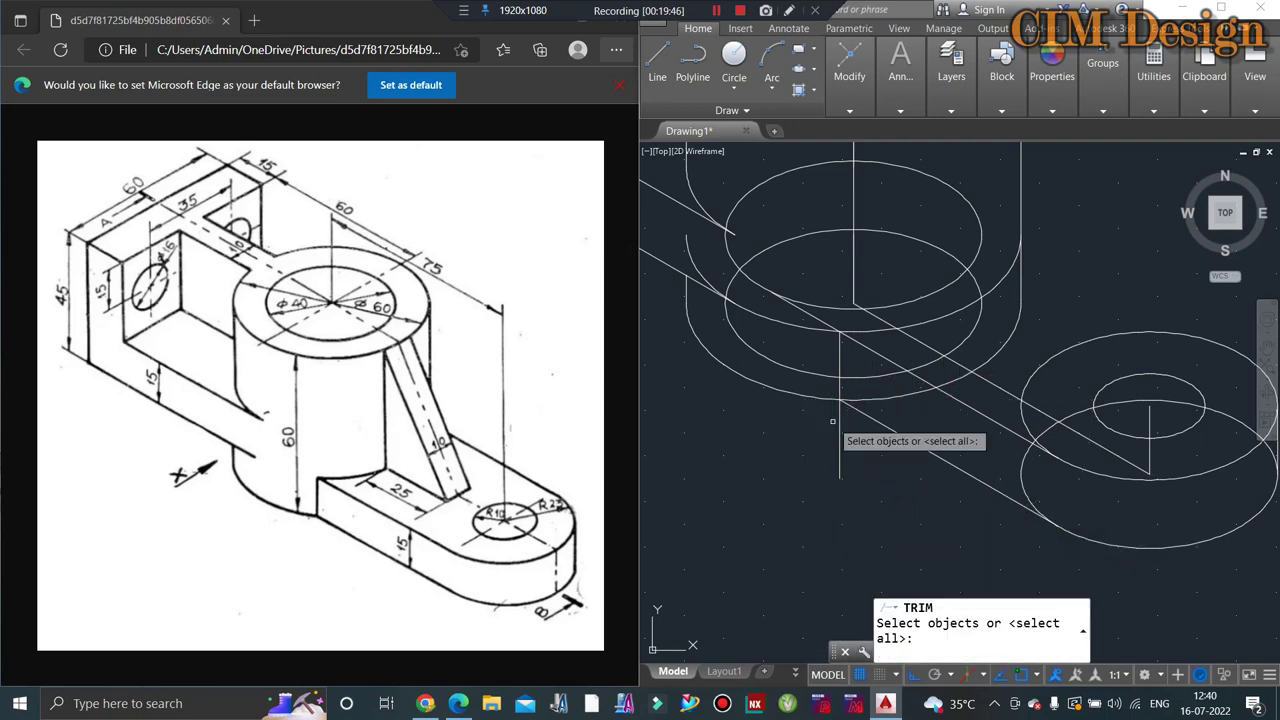
pyautogui.press('Return')
pyautogui.press('Escape')
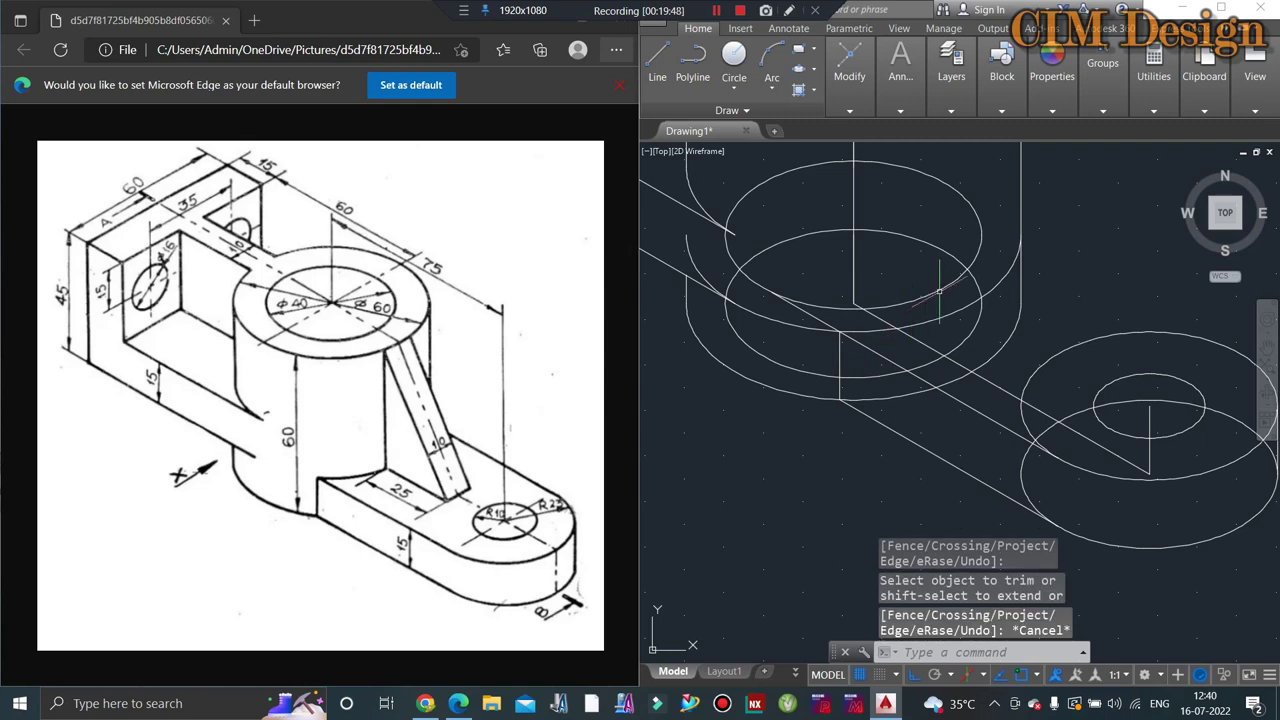
pyautogui.click(984, 232)
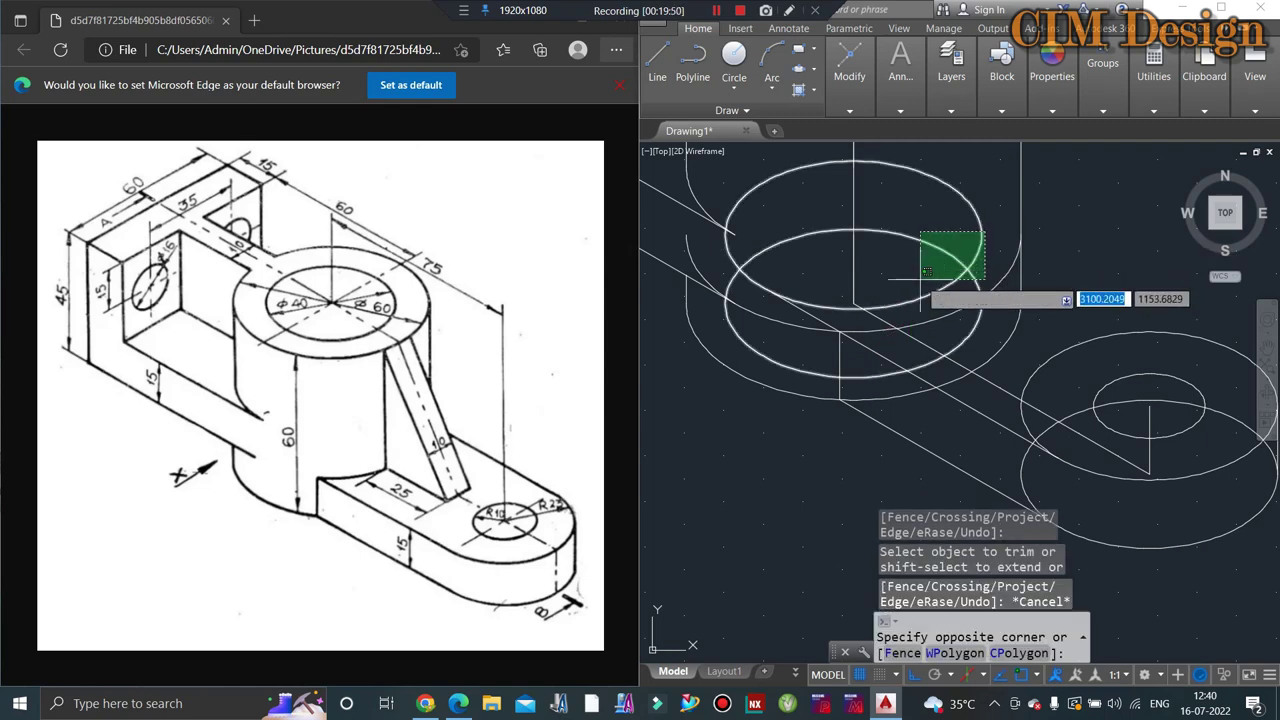
pyautogui.click(921, 276)
pyautogui.press('Delete')
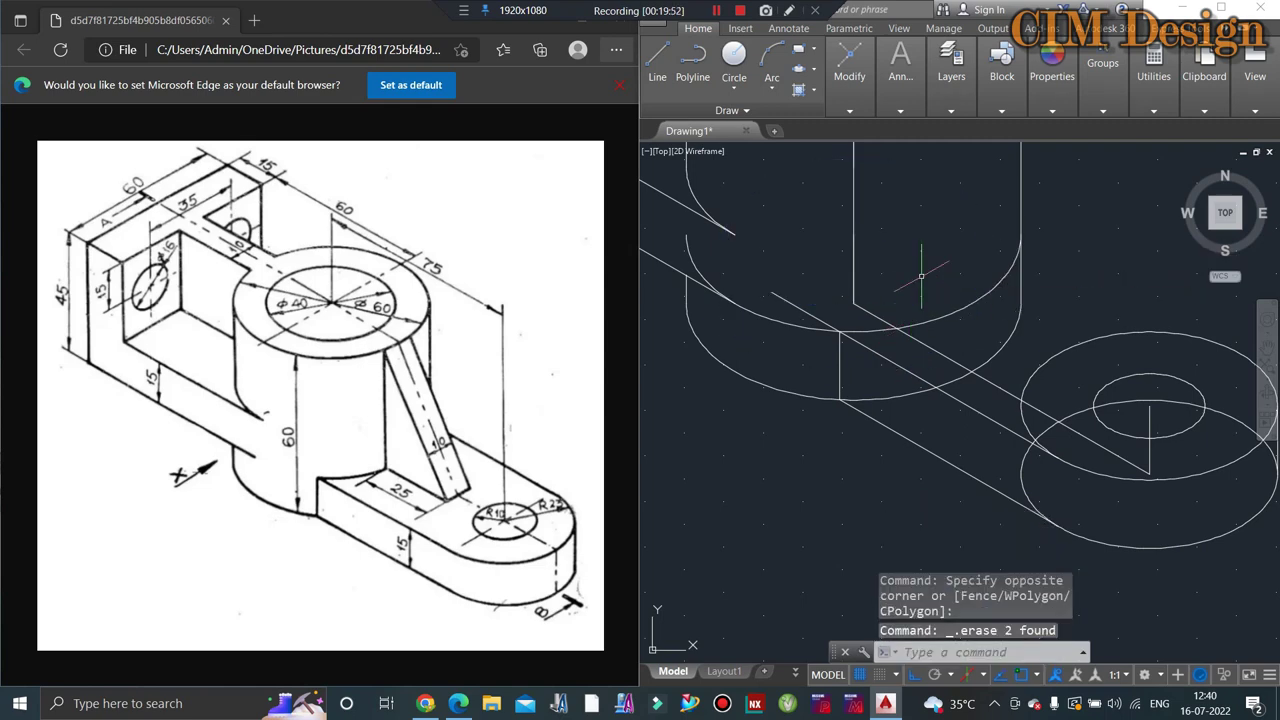
# Step: Trim away the short diagonal stub at the base arm edge
pyautogui.scroll(1, 880, 345)
pyautogui.scroll(1, 822, 337)
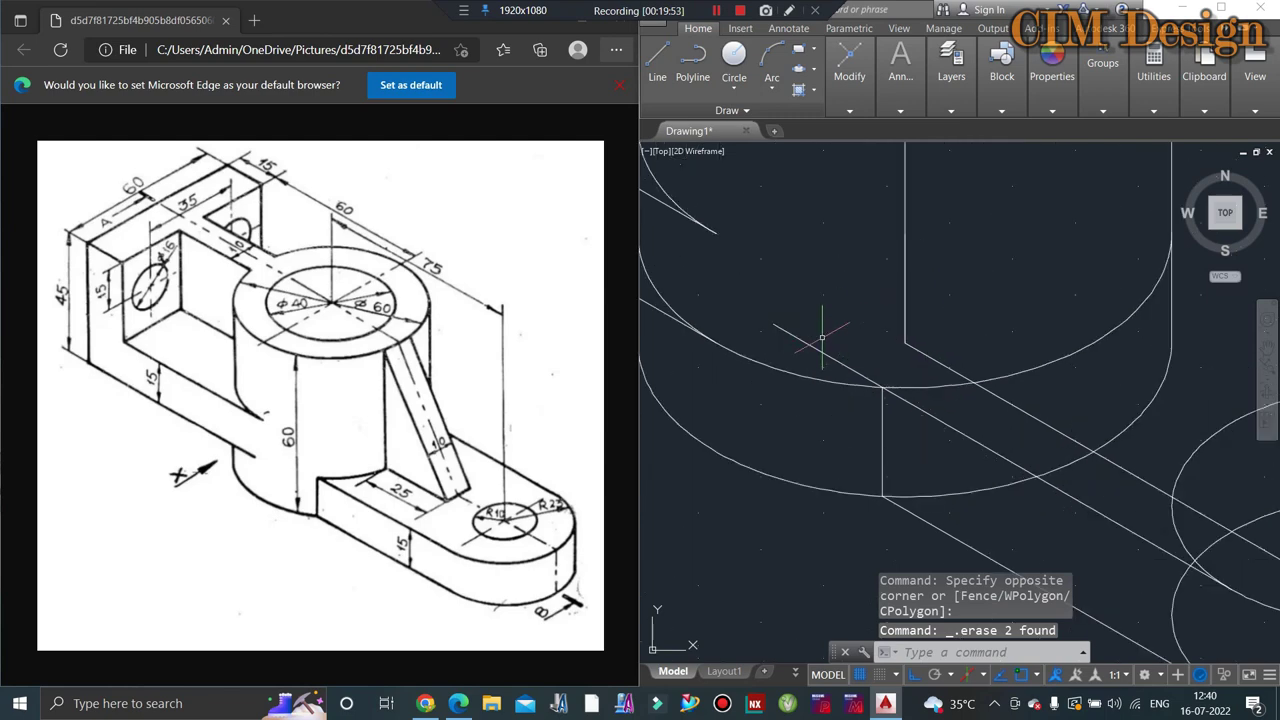
pyautogui.write('tr')
pyautogui.press('Return')
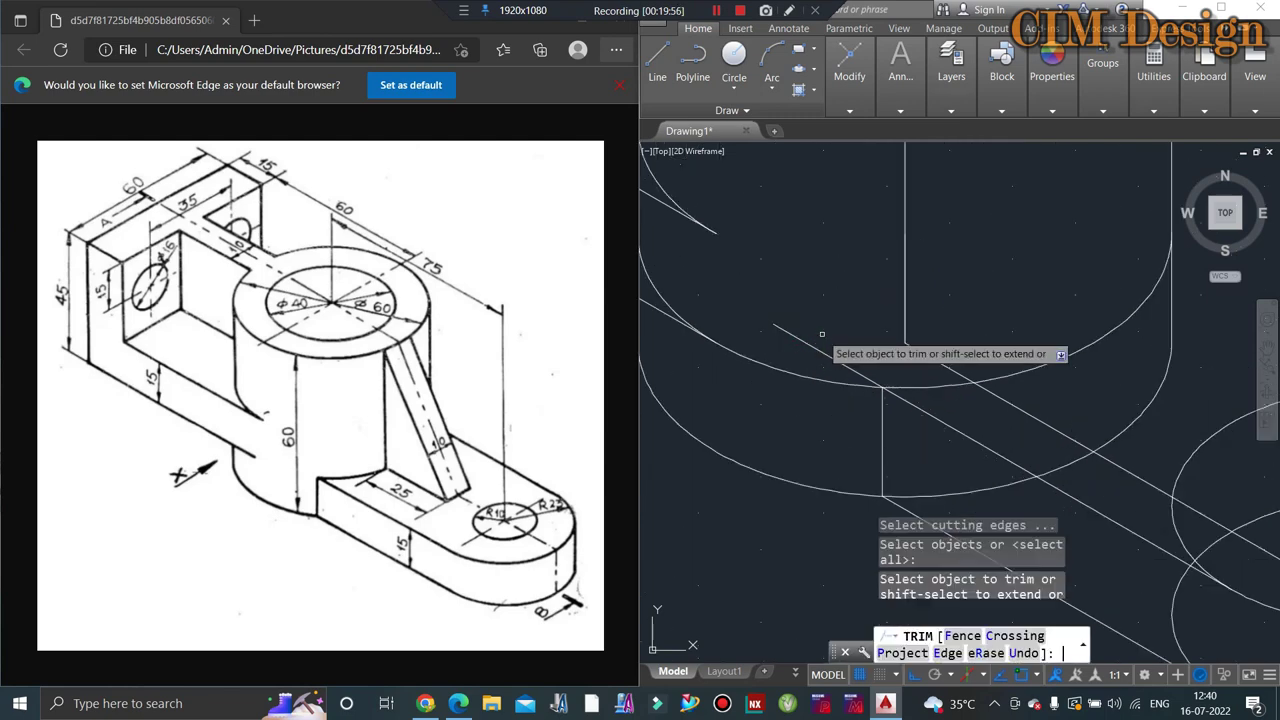
pyautogui.click(810, 347)
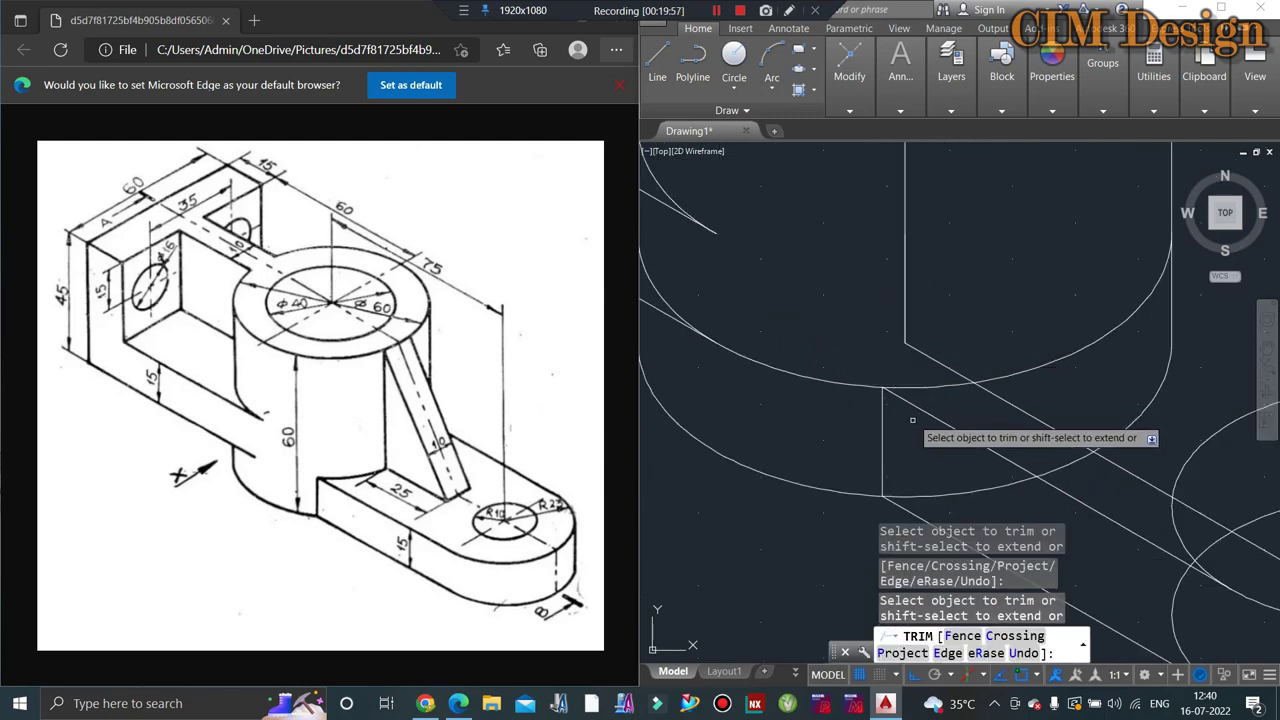
pyautogui.scroll(-4, 921, 406)
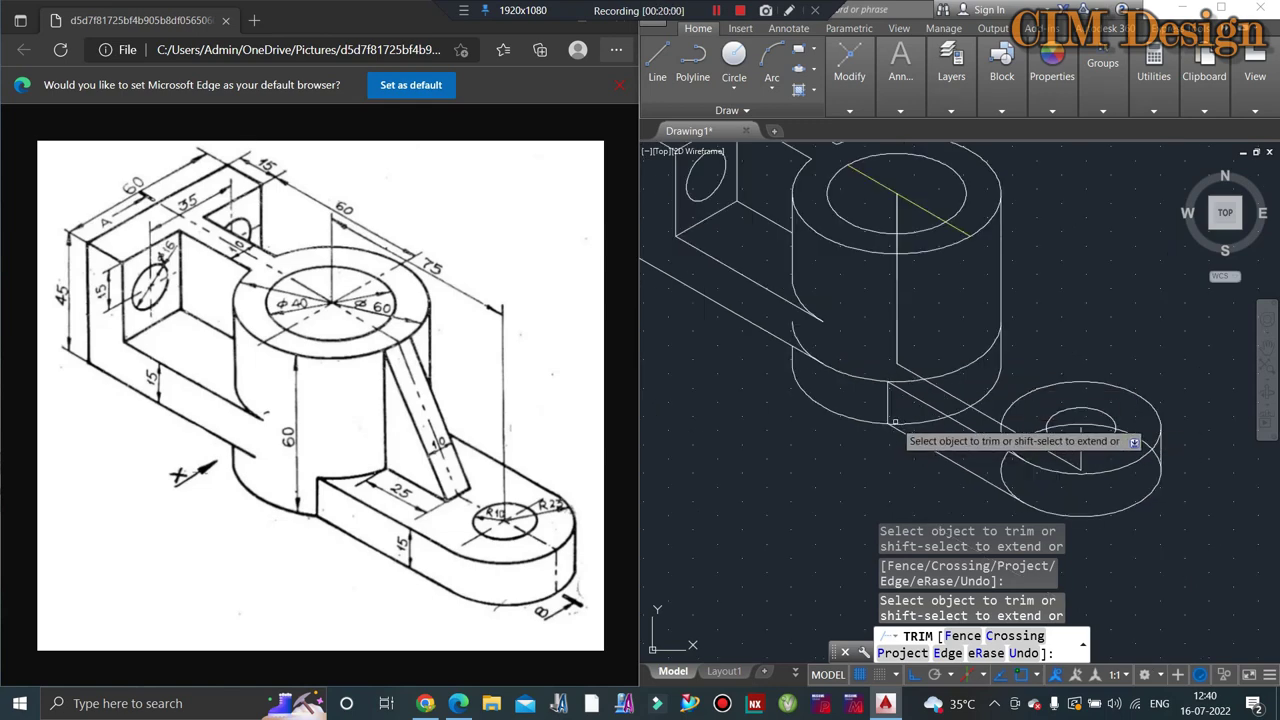
pyautogui.press('Escape')
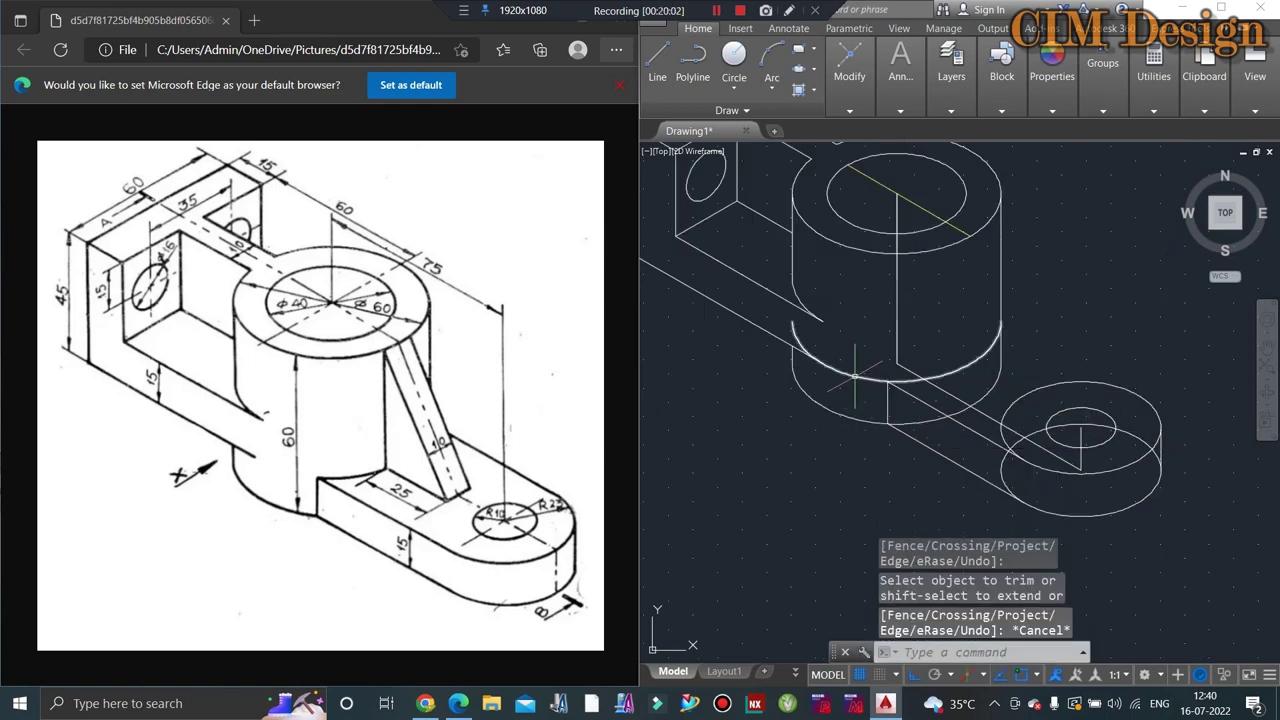
# Step: Restore the cylinder base's front arc and trim a piece at the base
pyautogui.click(853, 377)
pyautogui.press('Delete')
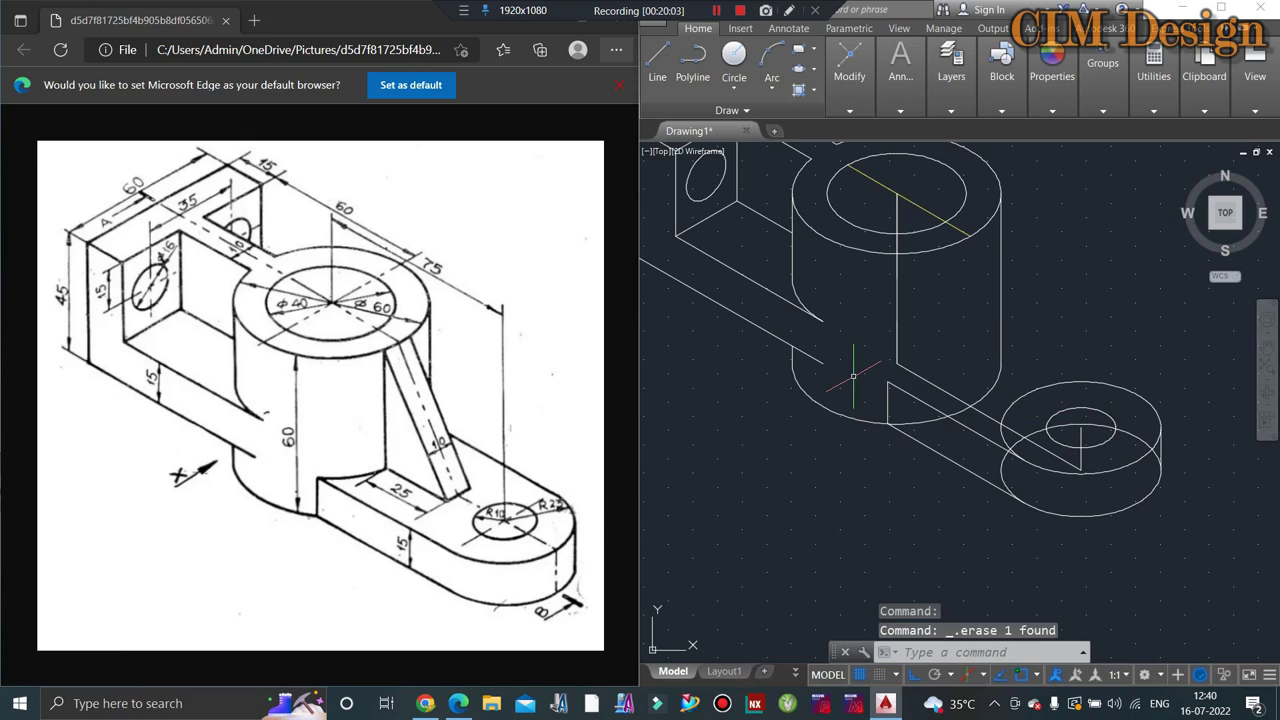
pyautogui.hotkey('ctrl', 'z')
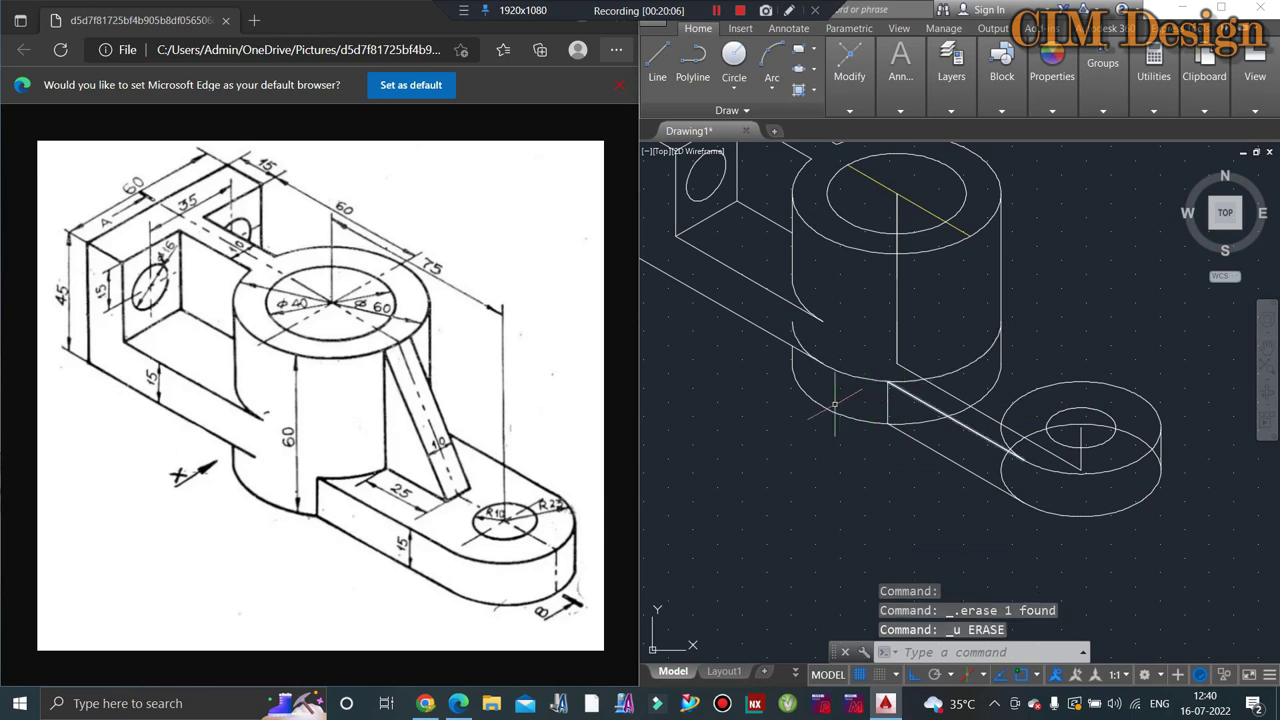
pyautogui.write('tr')
pyautogui.press('Return')
pyautogui.press('Return')
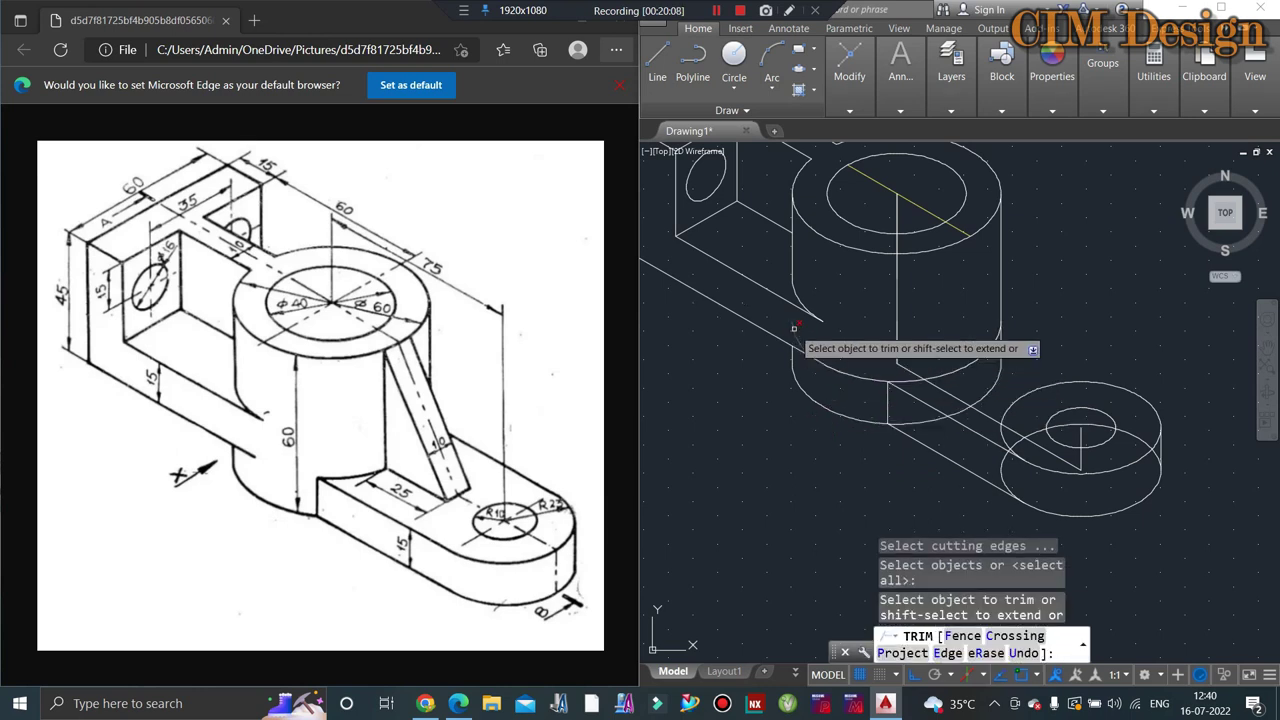
pyautogui.click(877, 377)
pyautogui.doubleClick(877, 377)
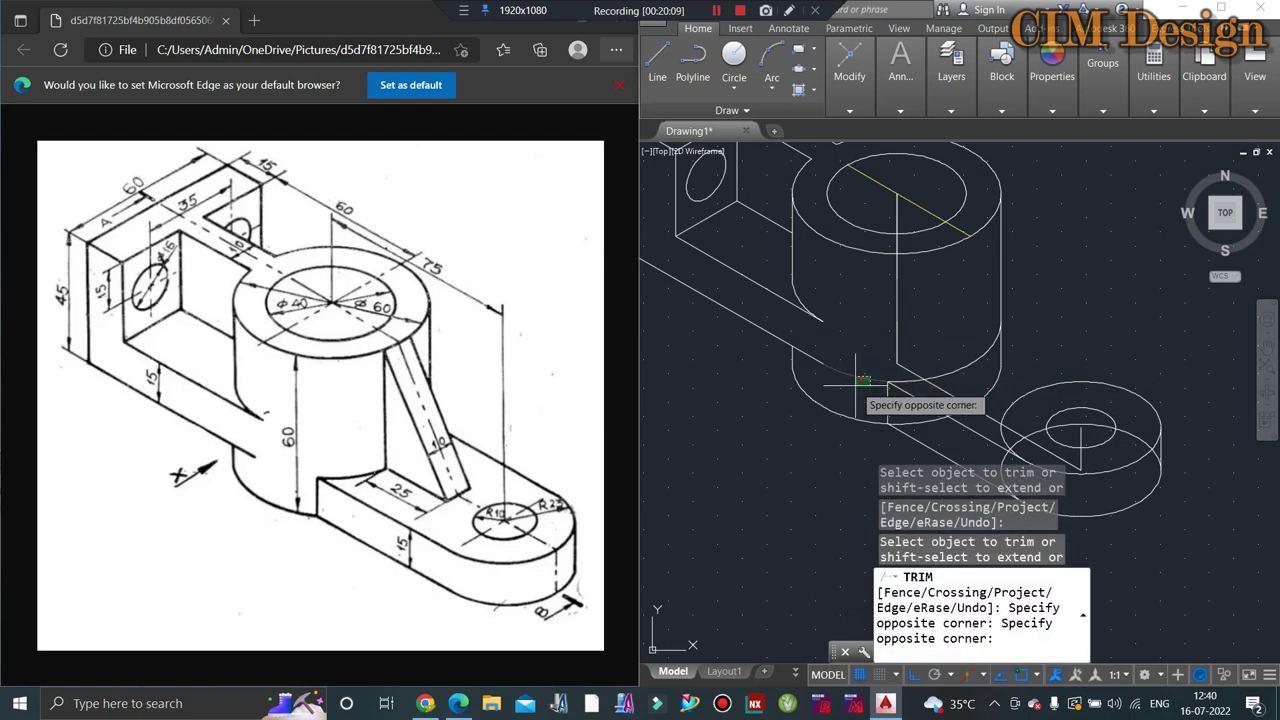
pyautogui.press('Escape')
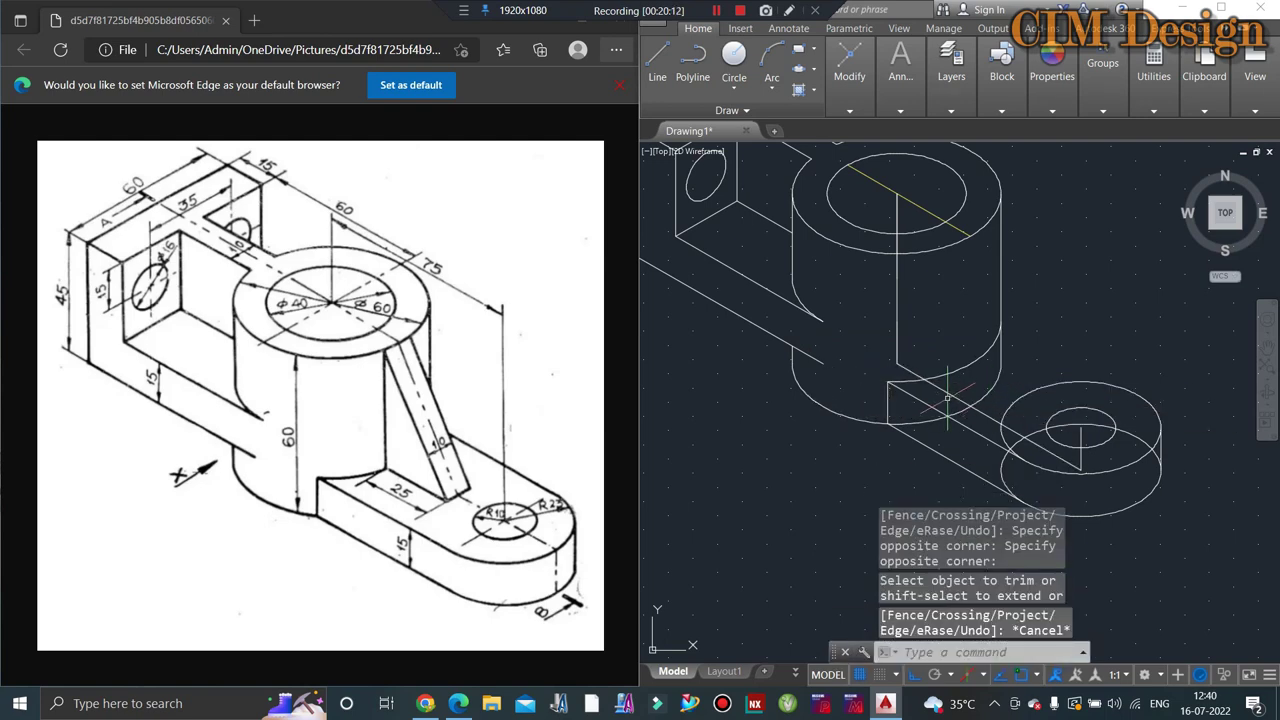
# Step: Trim the base edge stub with a small crossing window
pyautogui.write('tr')
pyautogui.press('Return')
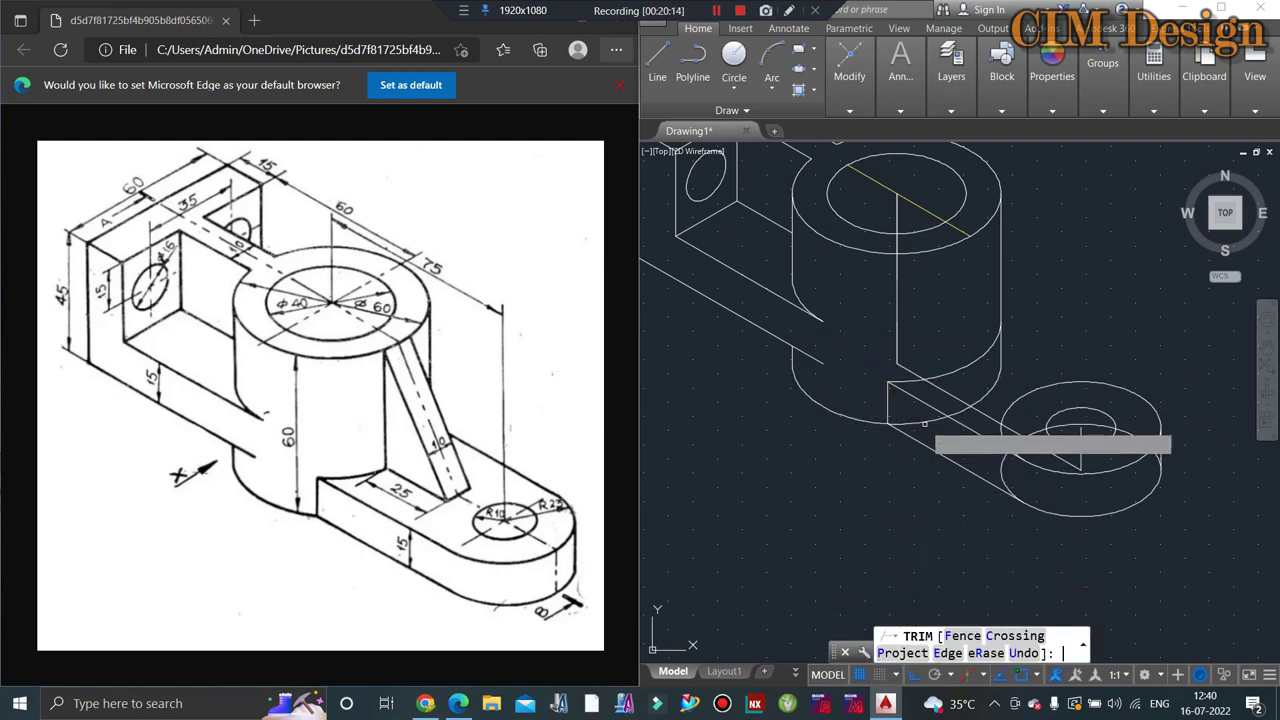
pyautogui.click(929, 428)
pyautogui.click(938, 430)
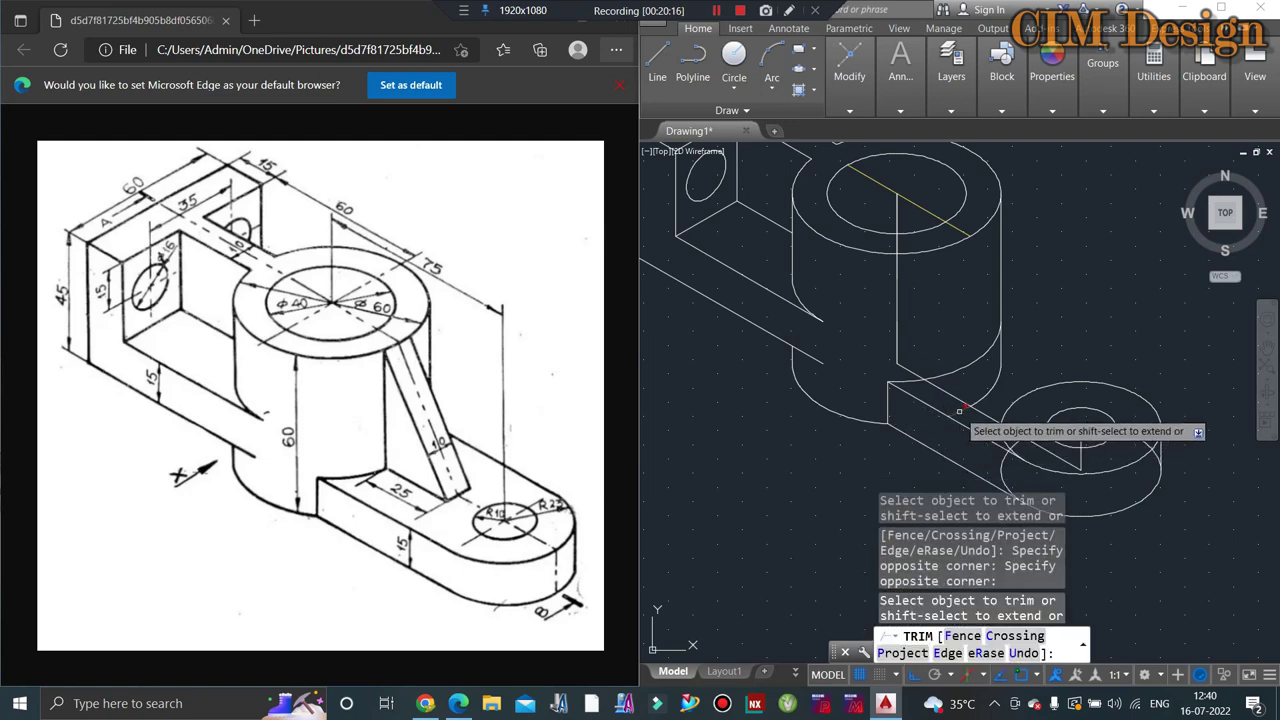
pyautogui.press('Escape')
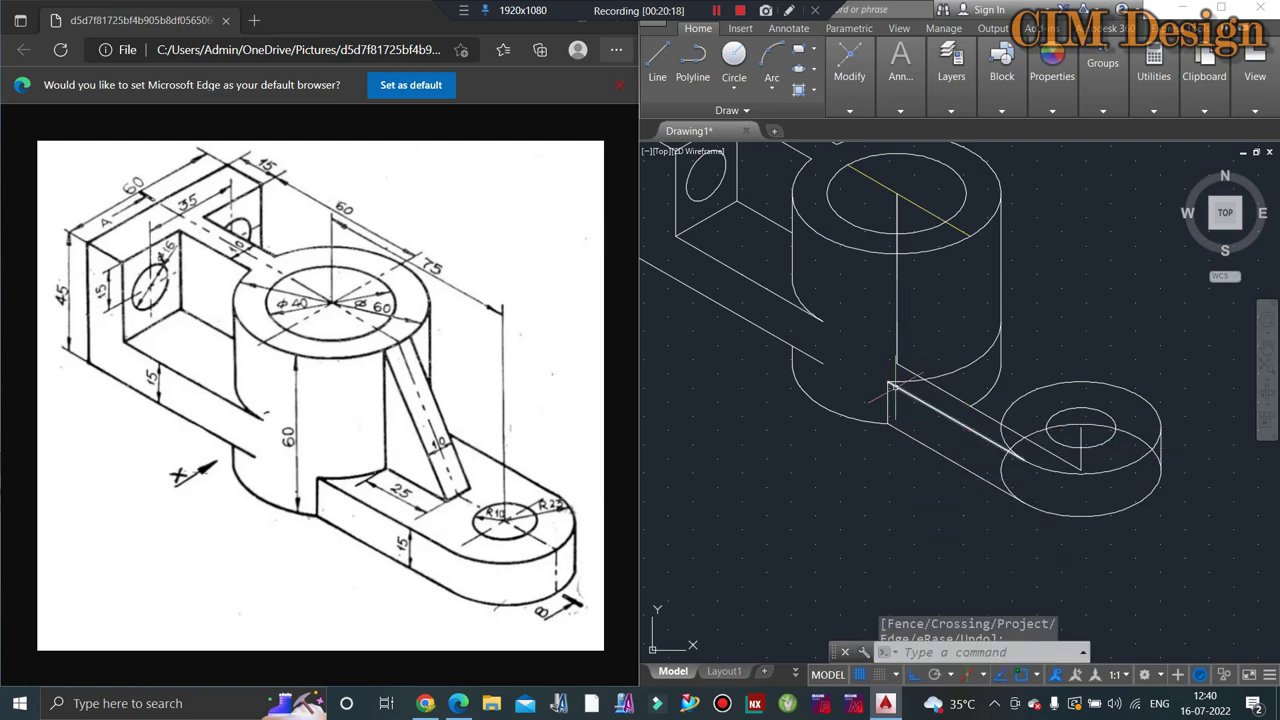
# Step: Select the vertical and diagonal rib lines and the line at the small circle
pyautogui.moveTo(876, 341); pyautogui.dragTo(851, 358, button='middle')
pyautogui.click(878, 316)
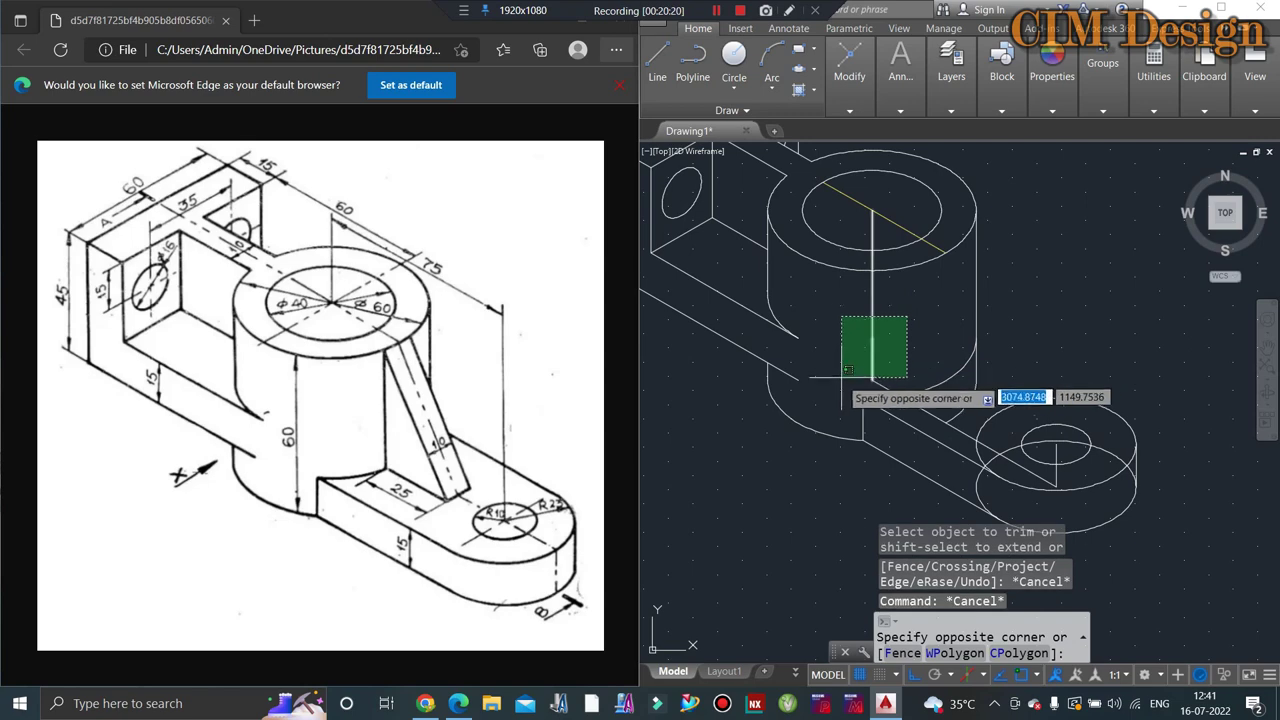
pyautogui.click(848, 383)
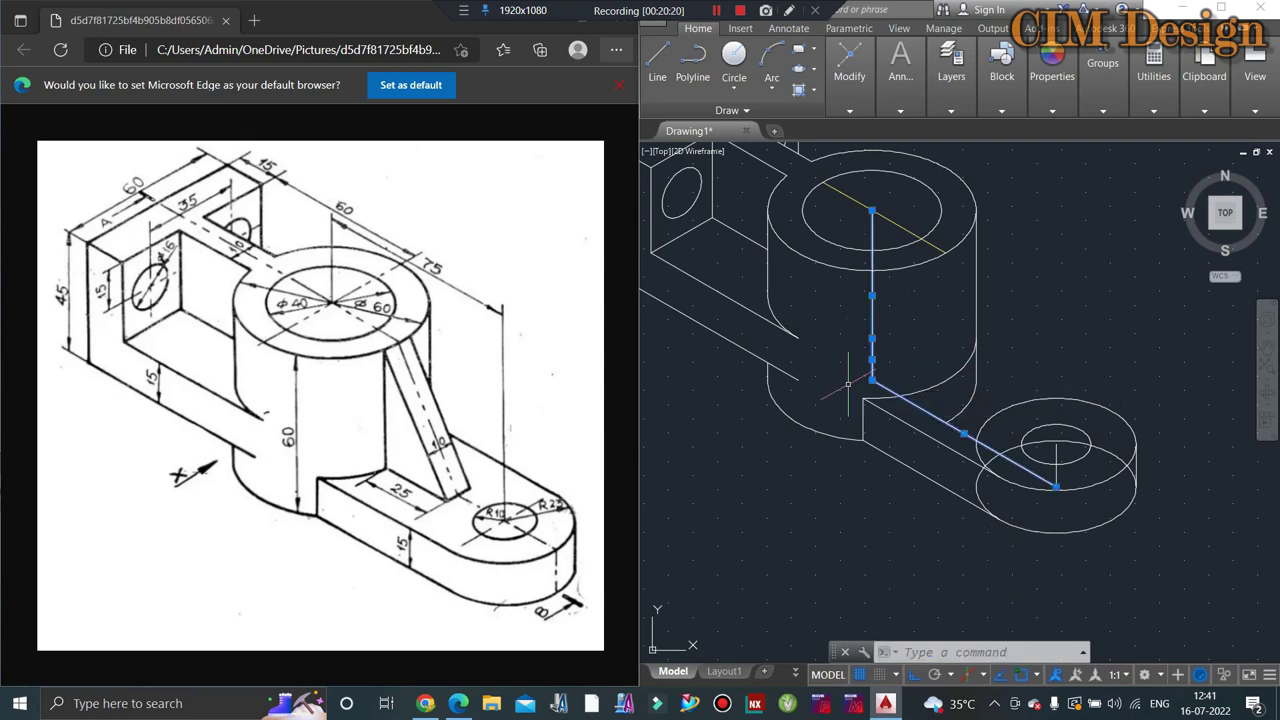
pyautogui.click(1052, 457)
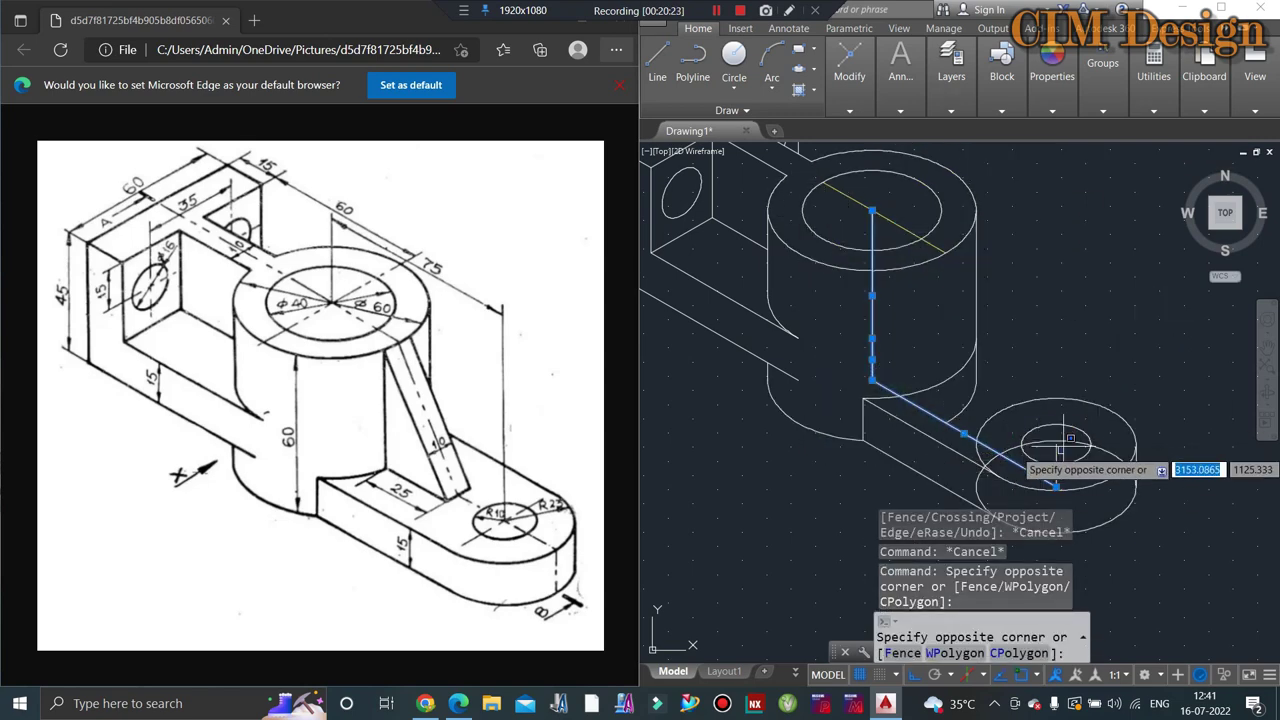
pyautogui.scroll(4, 1058, 457)
# Step: Make the selected rib lines and lug-hole line yellow
pyautogui.click(1040, 480)
pyautogui.click(1046, 95)
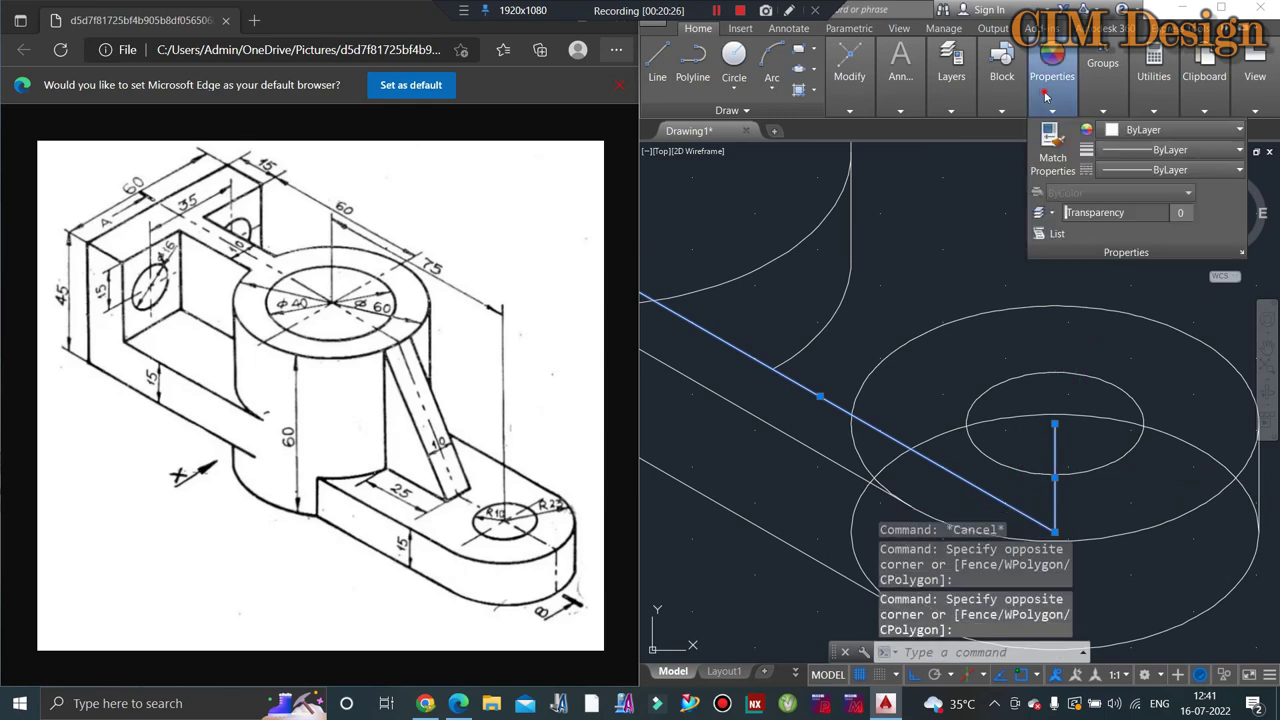
pyautogui.click(1108, 130)
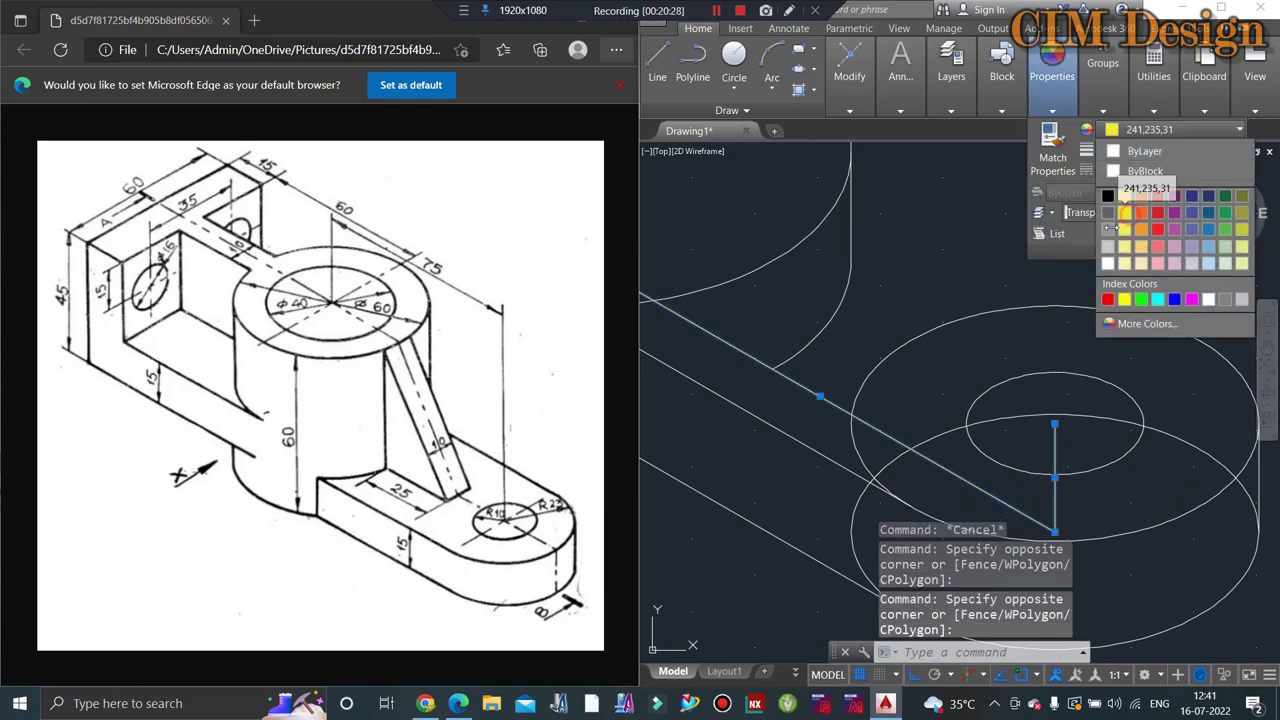
pyautogui.click(1129, 217)
pyautogui.press('Escape')
pyautogui.press('Escape')
pyautogui.scroll(-3, 930, 343)
pyautogui.scroll(-3, 930, 343)
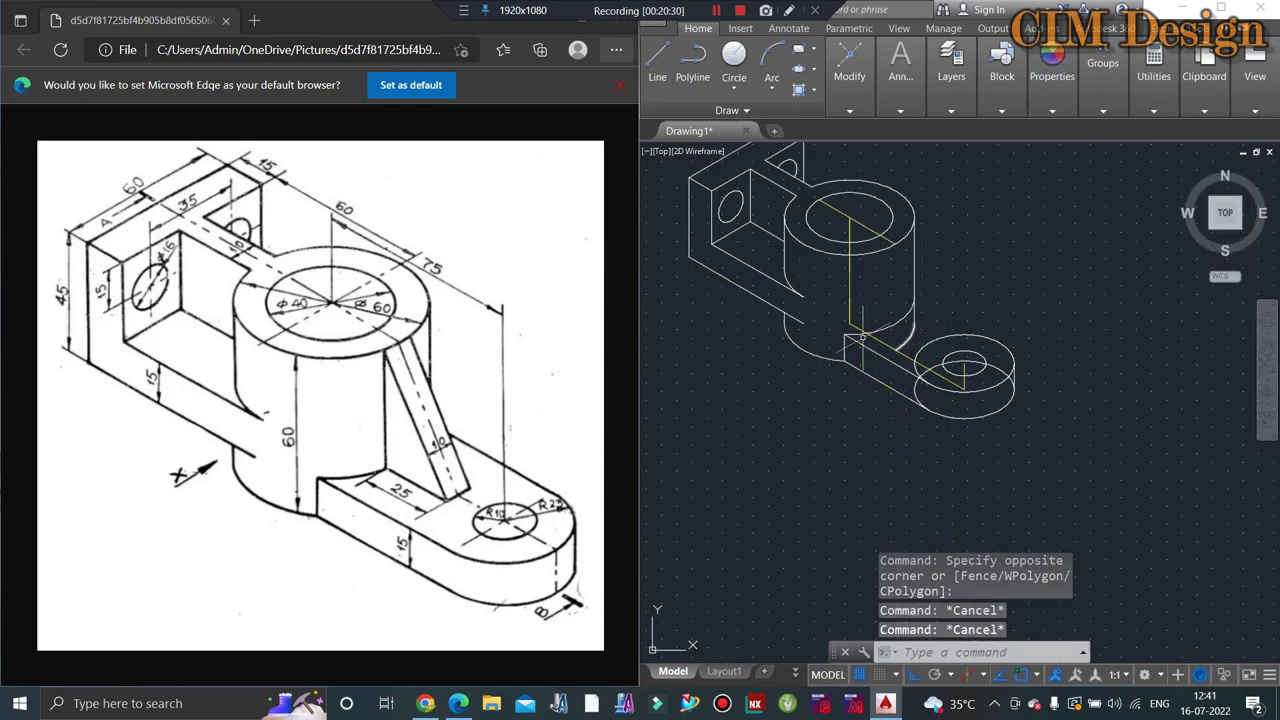
pyautogui.scroll(2, 958, 334)
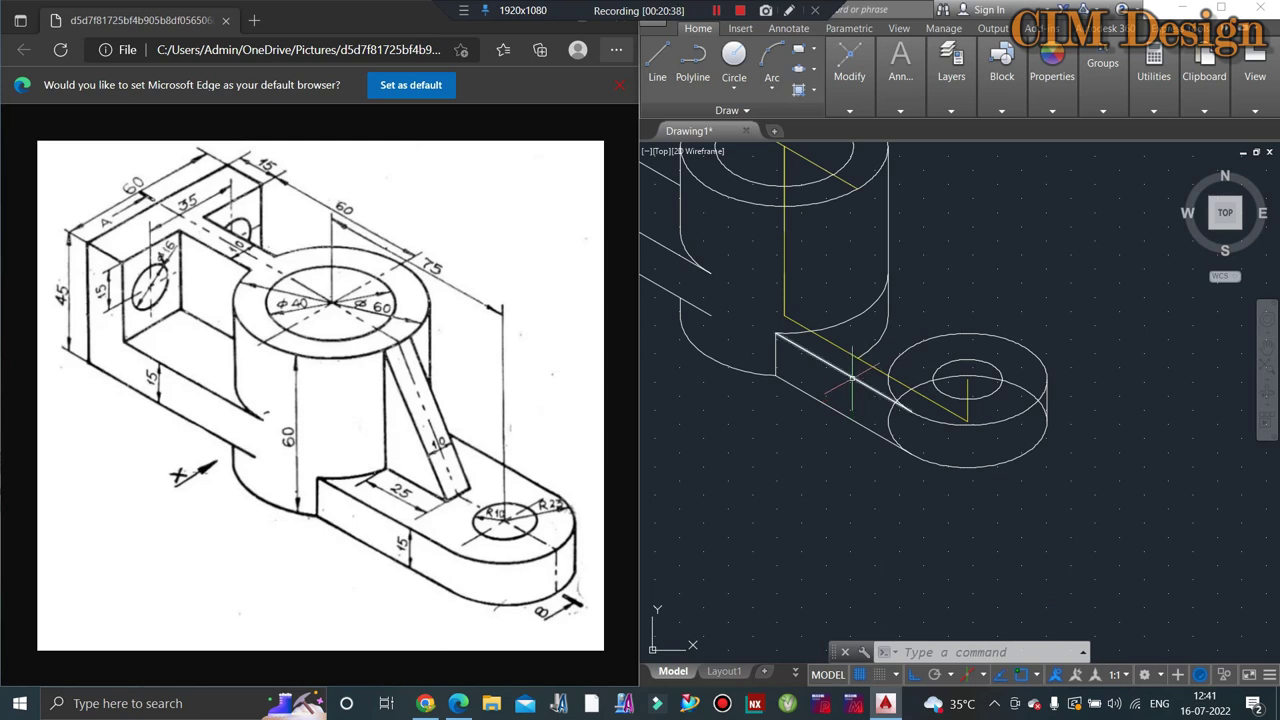
# Step: Copy the base arm's edge line from the lug ellipse toward the lug
pyautogui.click(854, 384)
pyautogui.write('co')
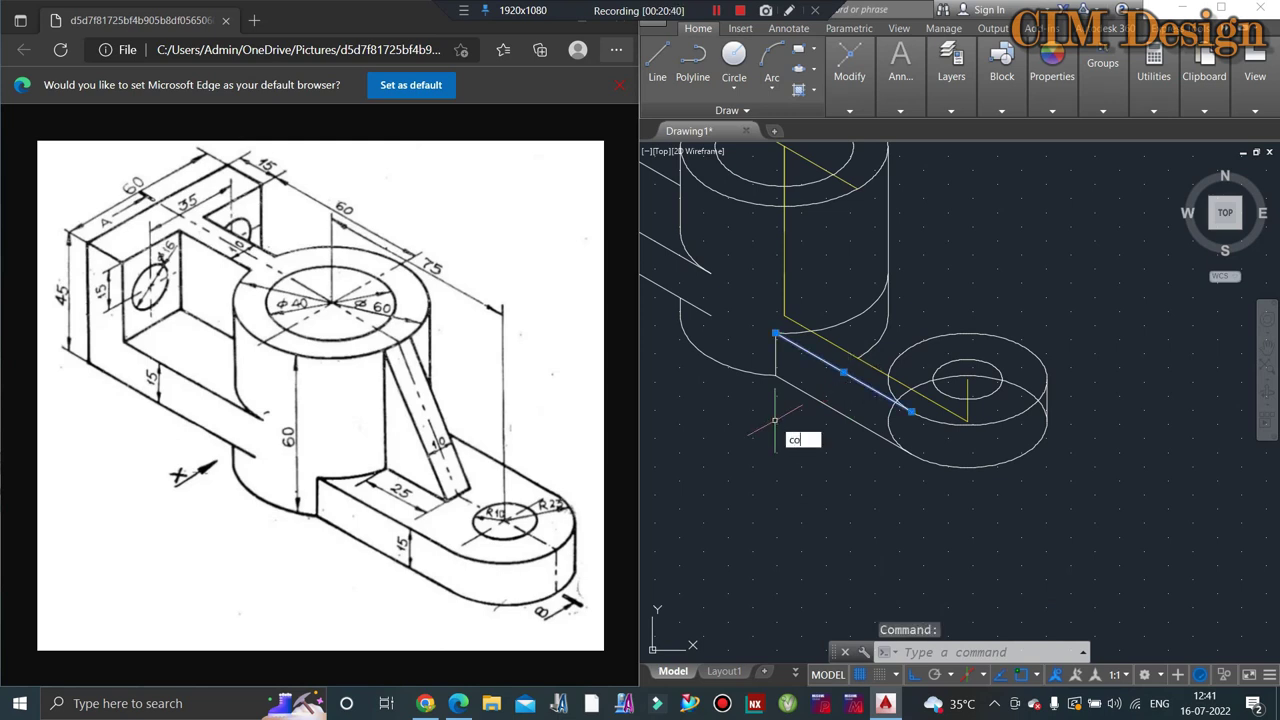
pyautogui.press('Return')
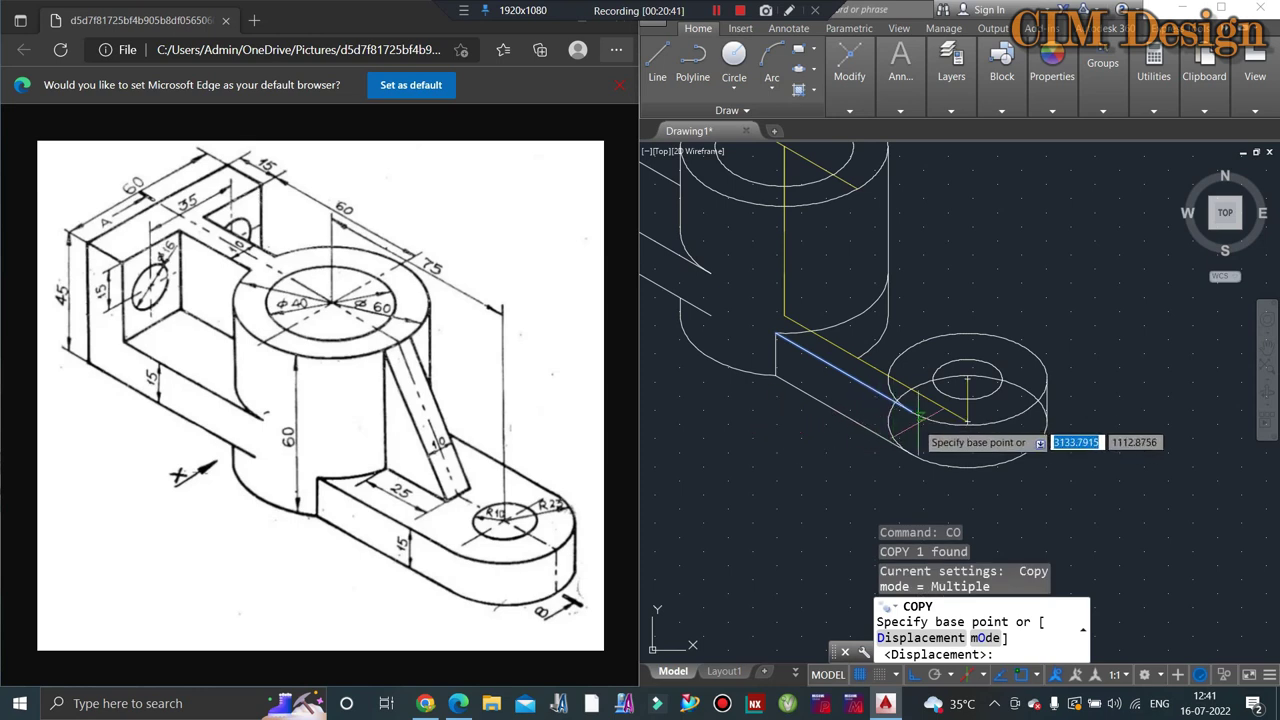
pyautogui.click(910, 410)
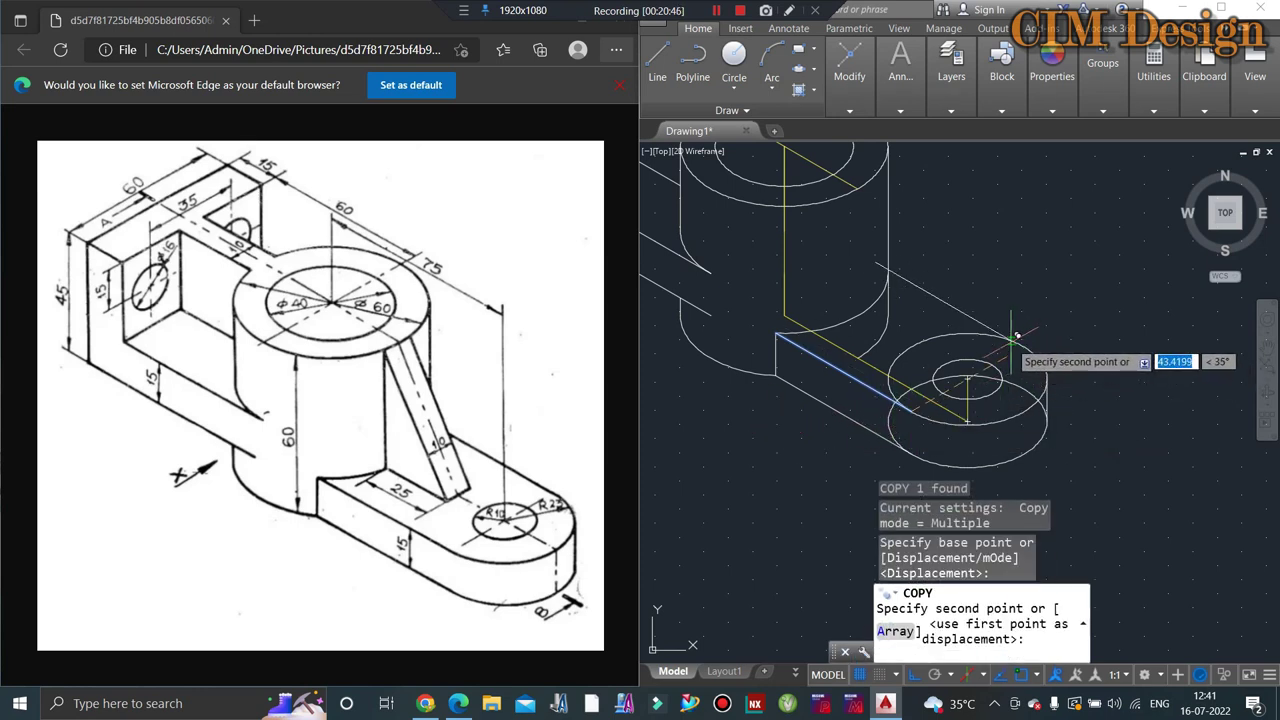
pyautogui.click(1028, 340)
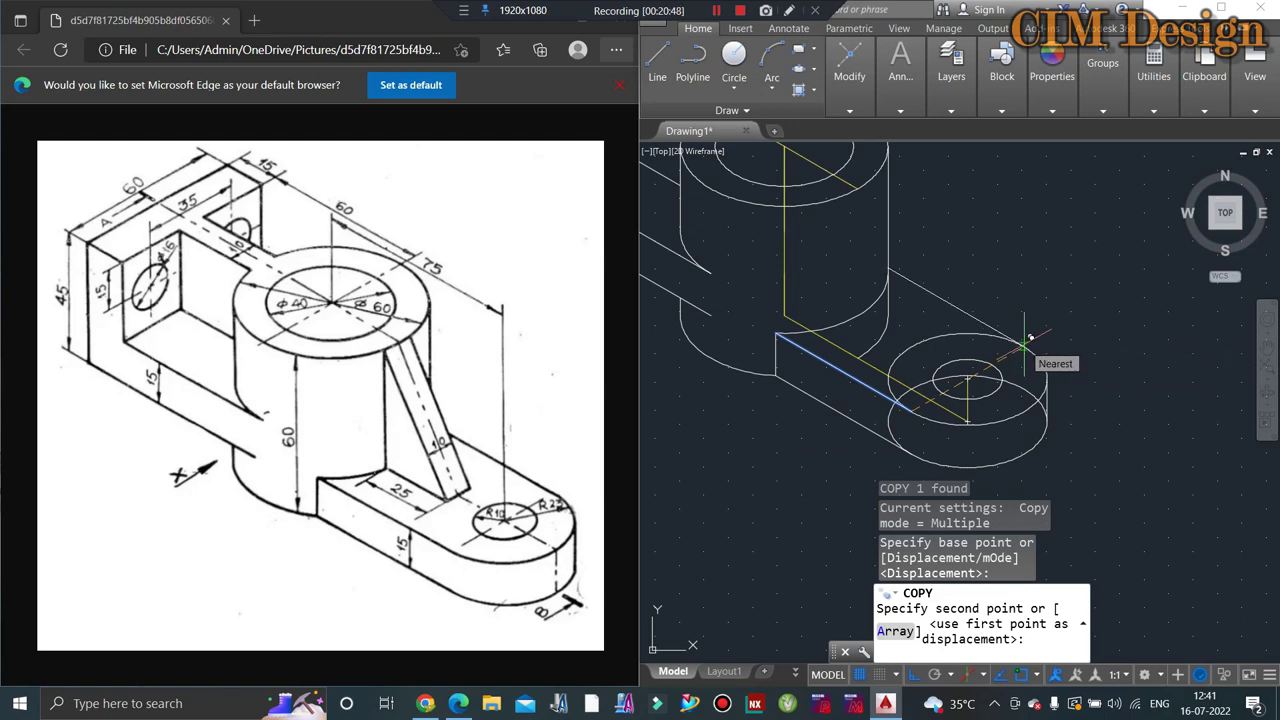
pyautogui.press('Escape')
pyautogui.press('Escape')
pyautogui.press('Escape')
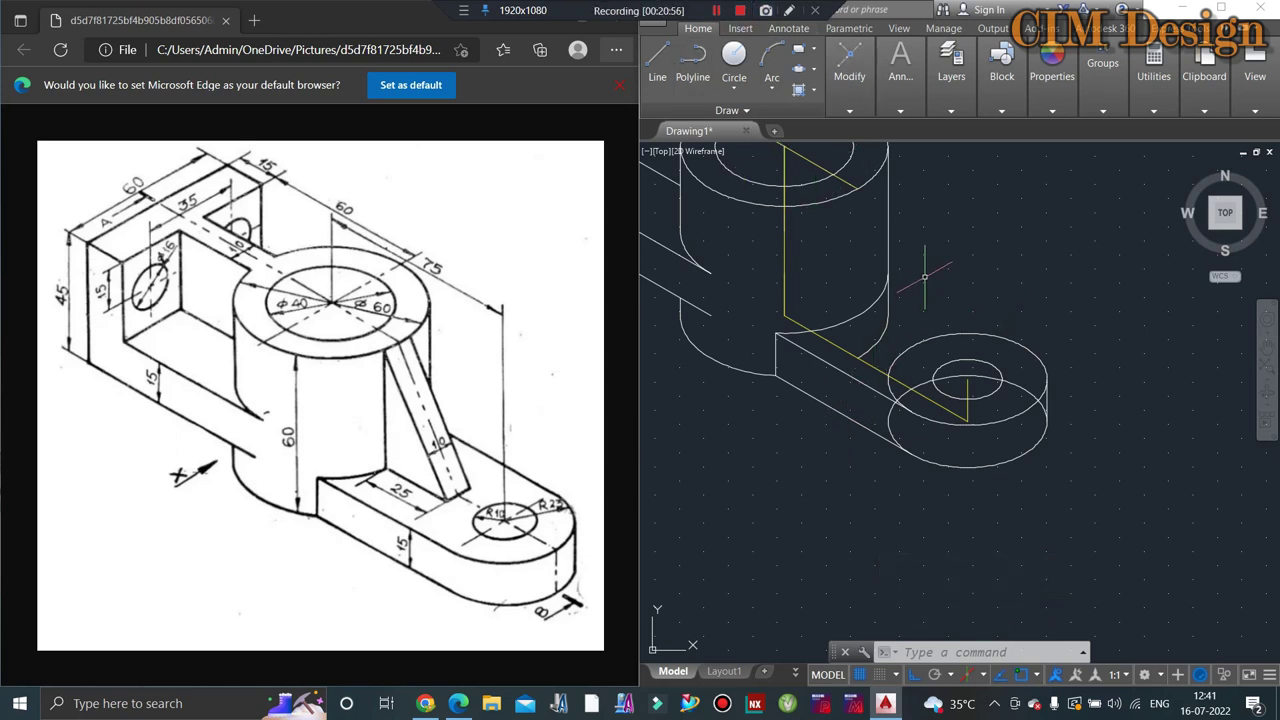
# Step: Draw a 46-unit line from a point on the lug
pyautogui.click(657, 58)
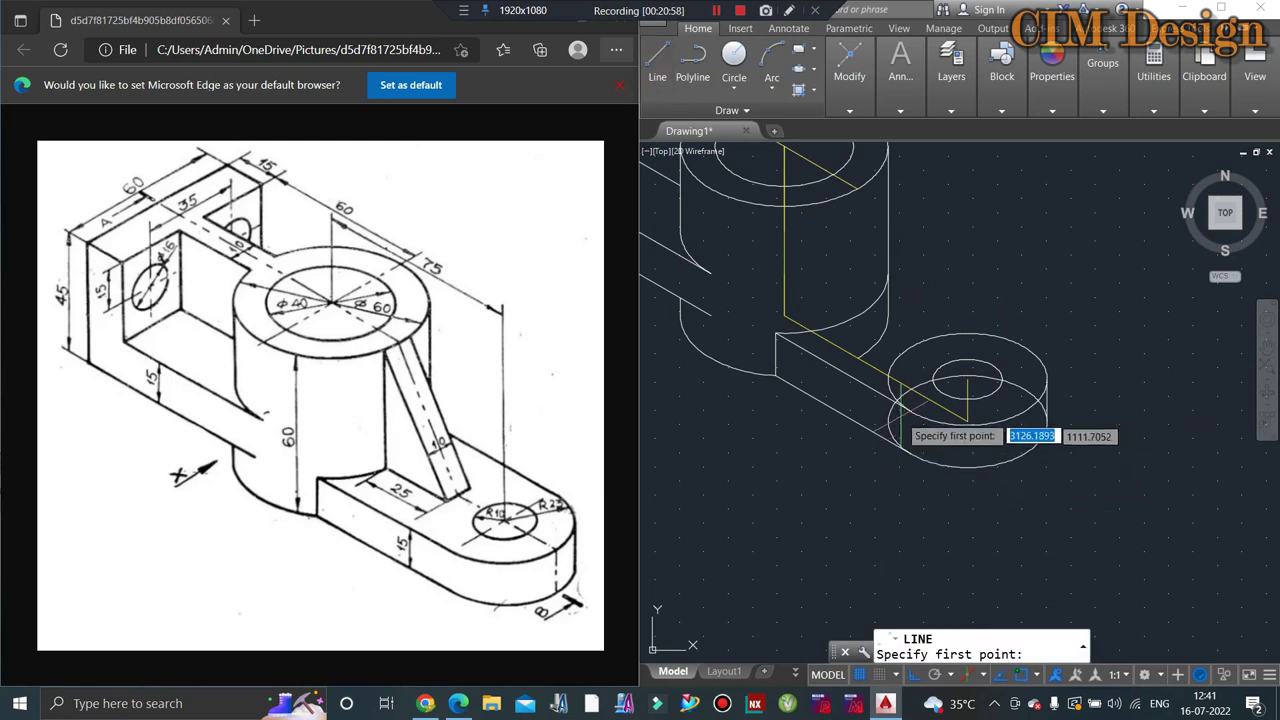
pyautogui.click(967, 420)
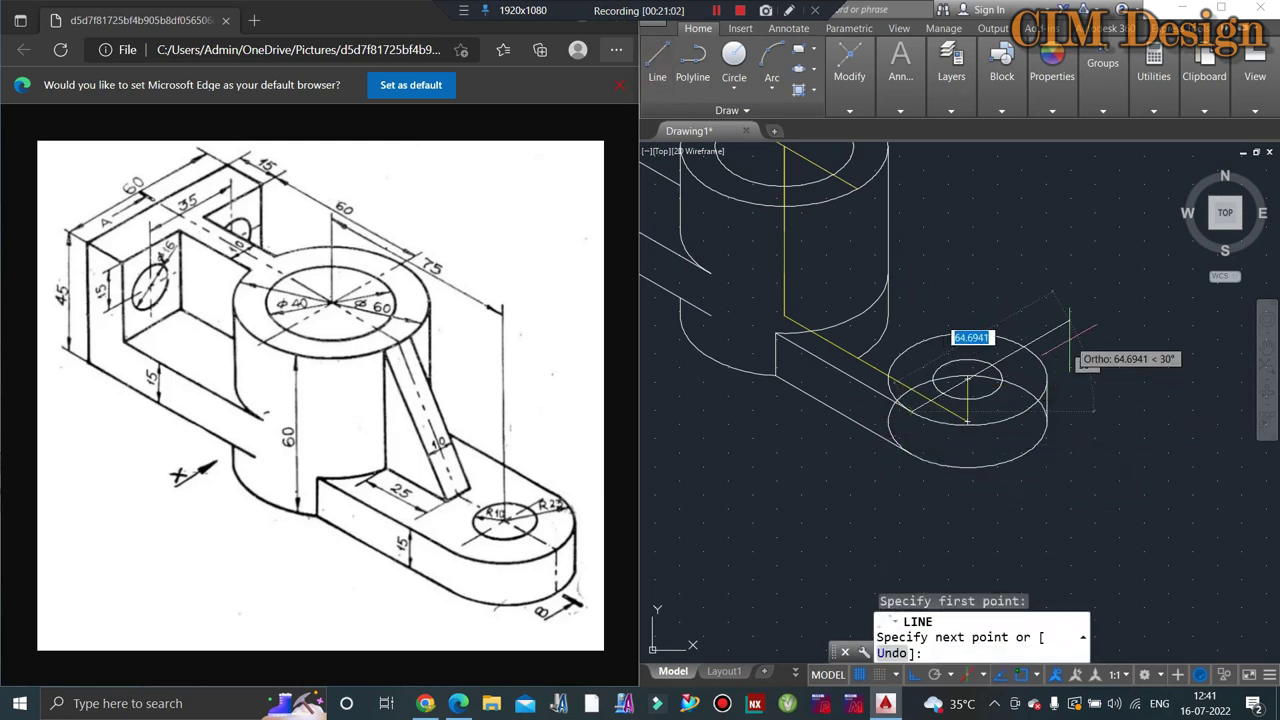
pyautogui.write('46')
pyautogui.press('Return')
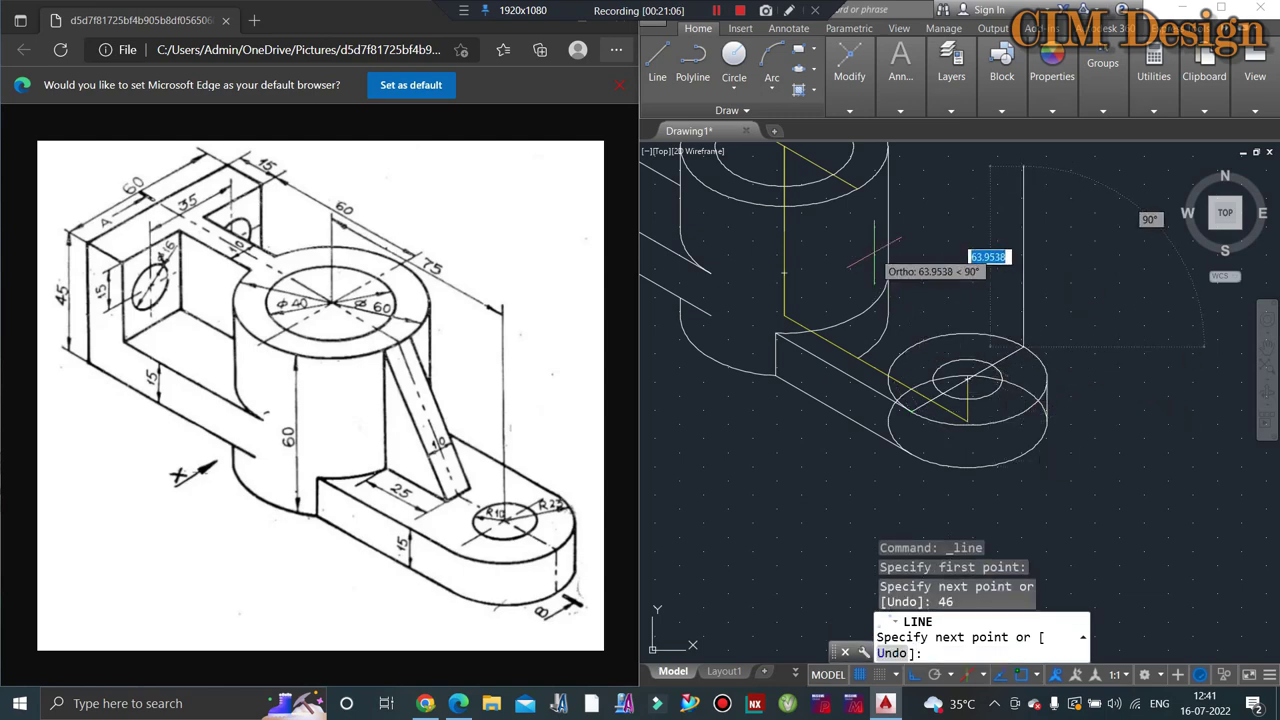
pyautogui.press('F5')
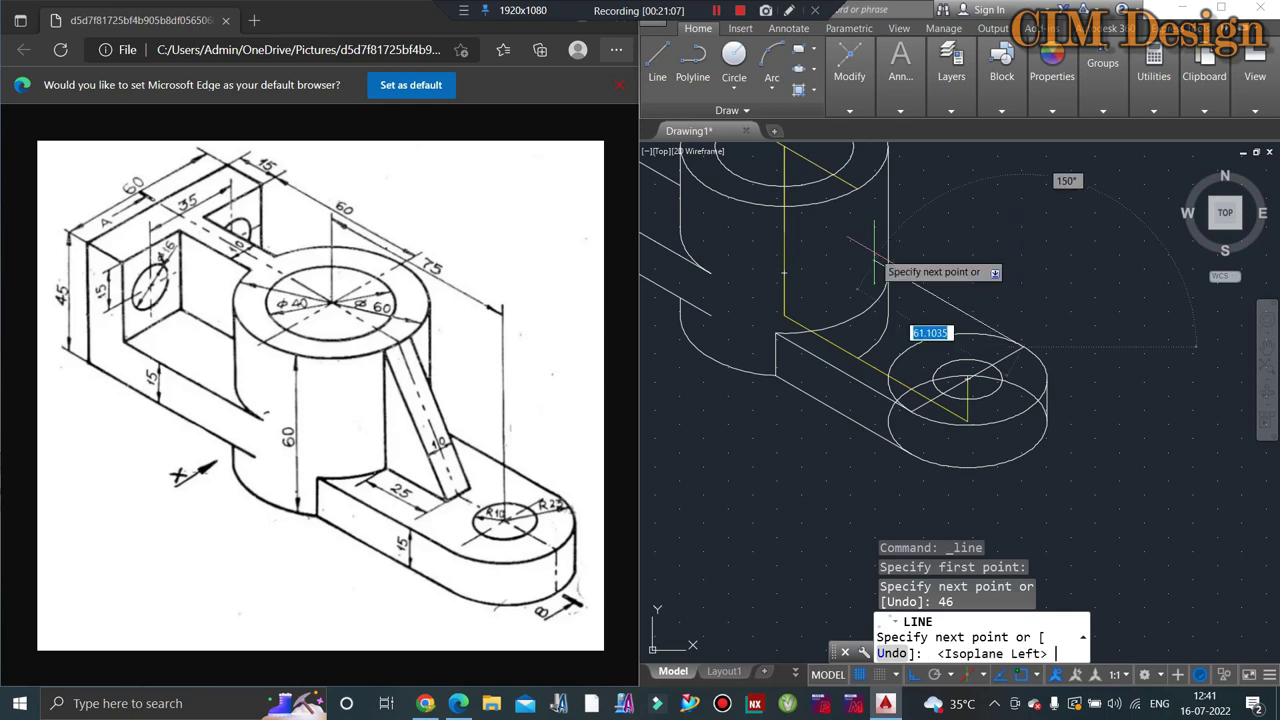
pyautogui.press('Escape')
pyautogui.press('Escape')
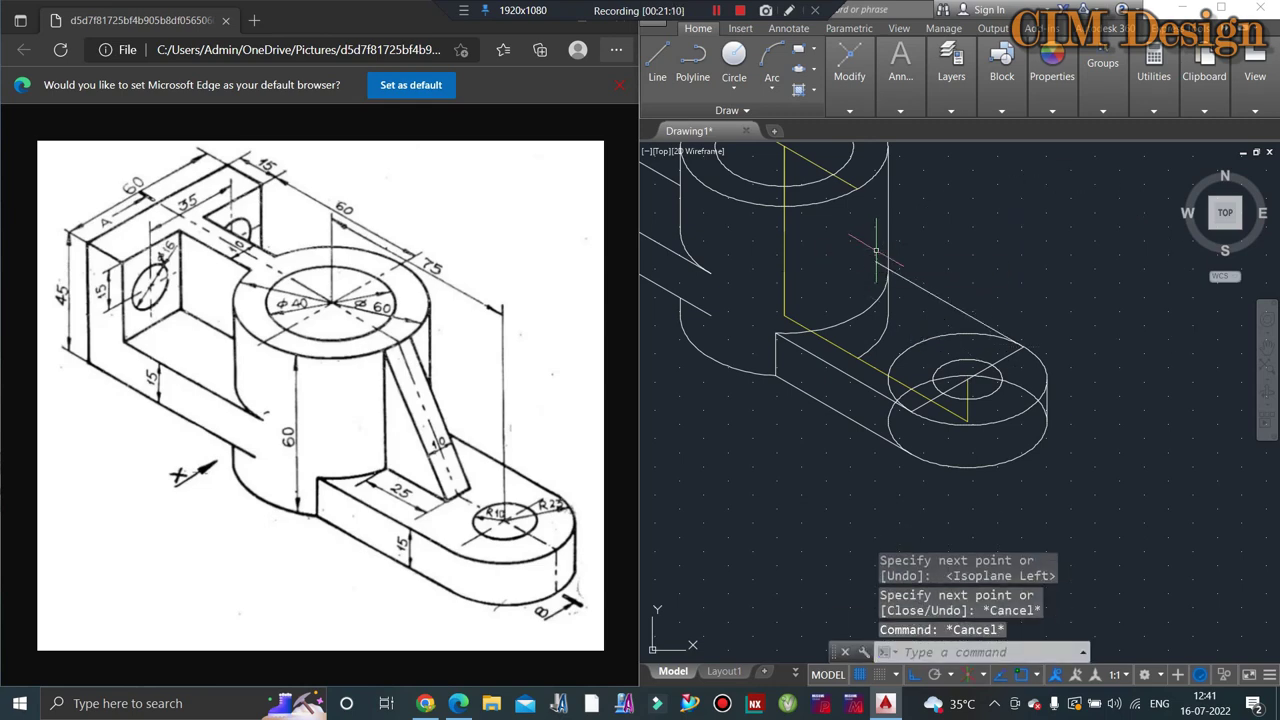
pyautogui.write('tr')
# Step: Delete the stray line across the lug and lower cylinder
pyautogui.press('Return')
pyautogui.press('Return')
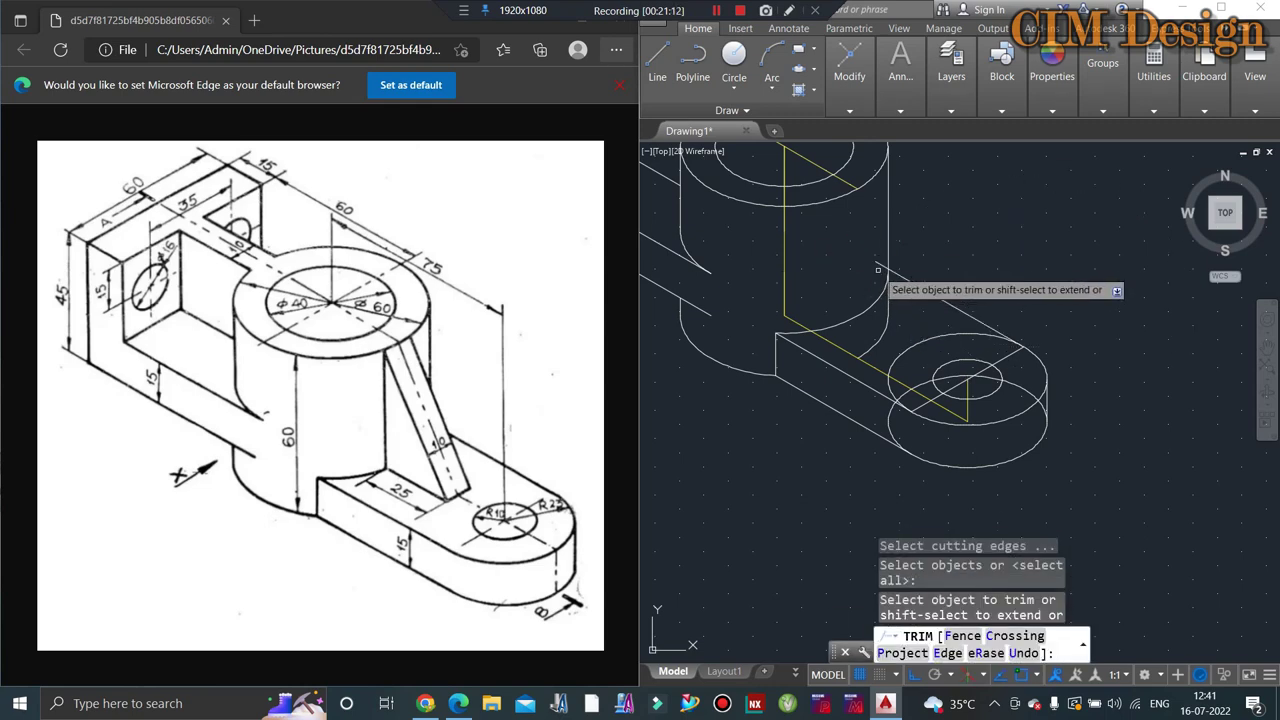
pyautogui.click(1010, 365)
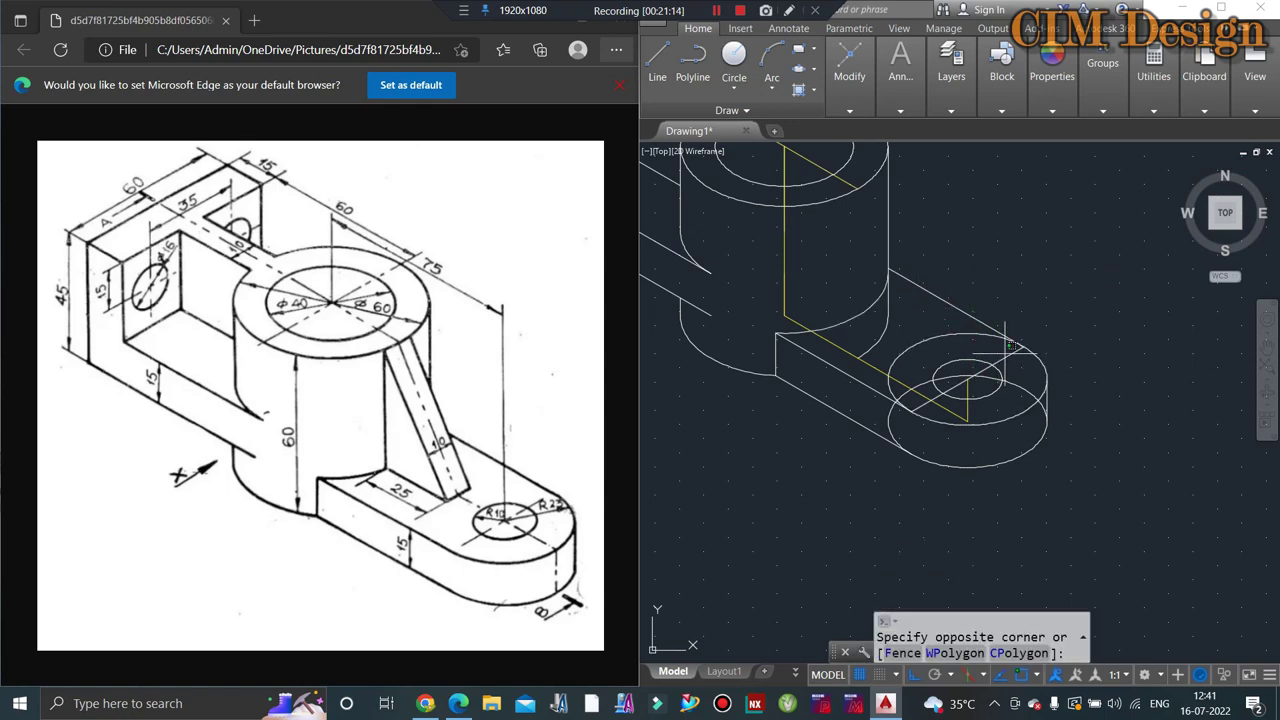
pyautogui.press('Escape')
pyautogui.press('Escape')
pyautogui.click(1010, 365)
pyautogui.press('Escape')
pyautogui.click(1010, 365)
pyautogui.click(1011, 354)
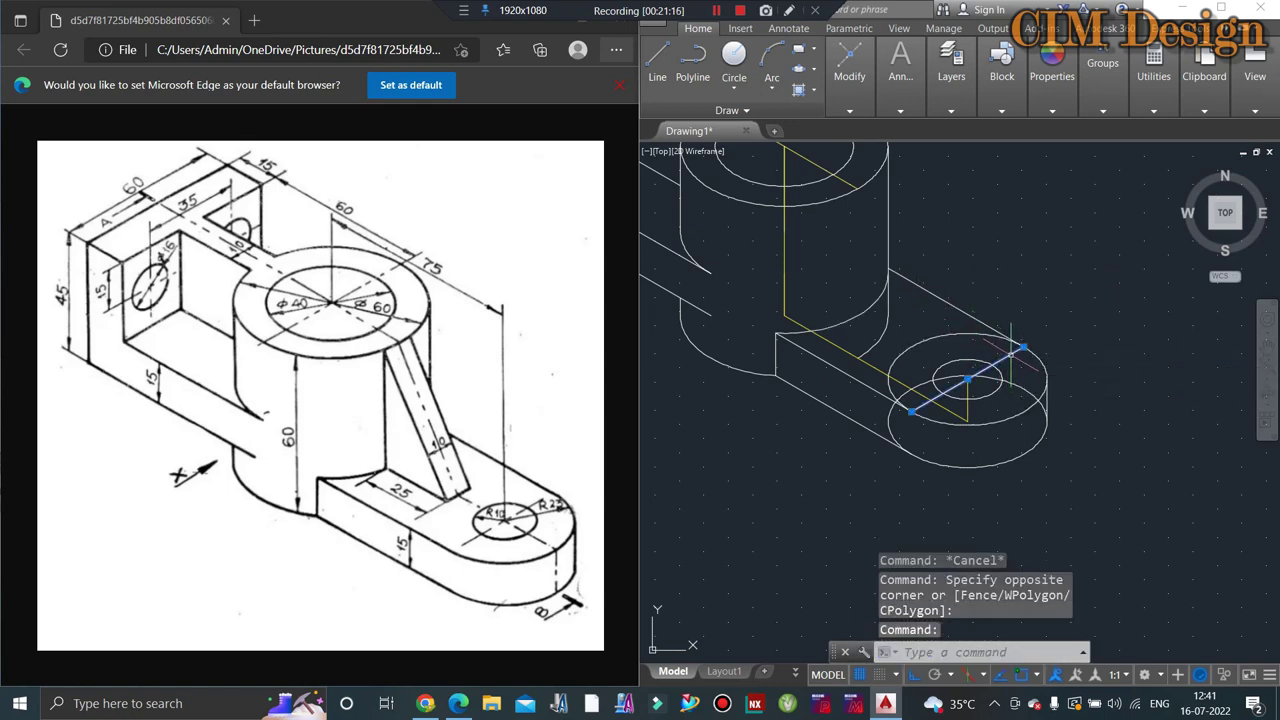
pyautogui.press('Delete')
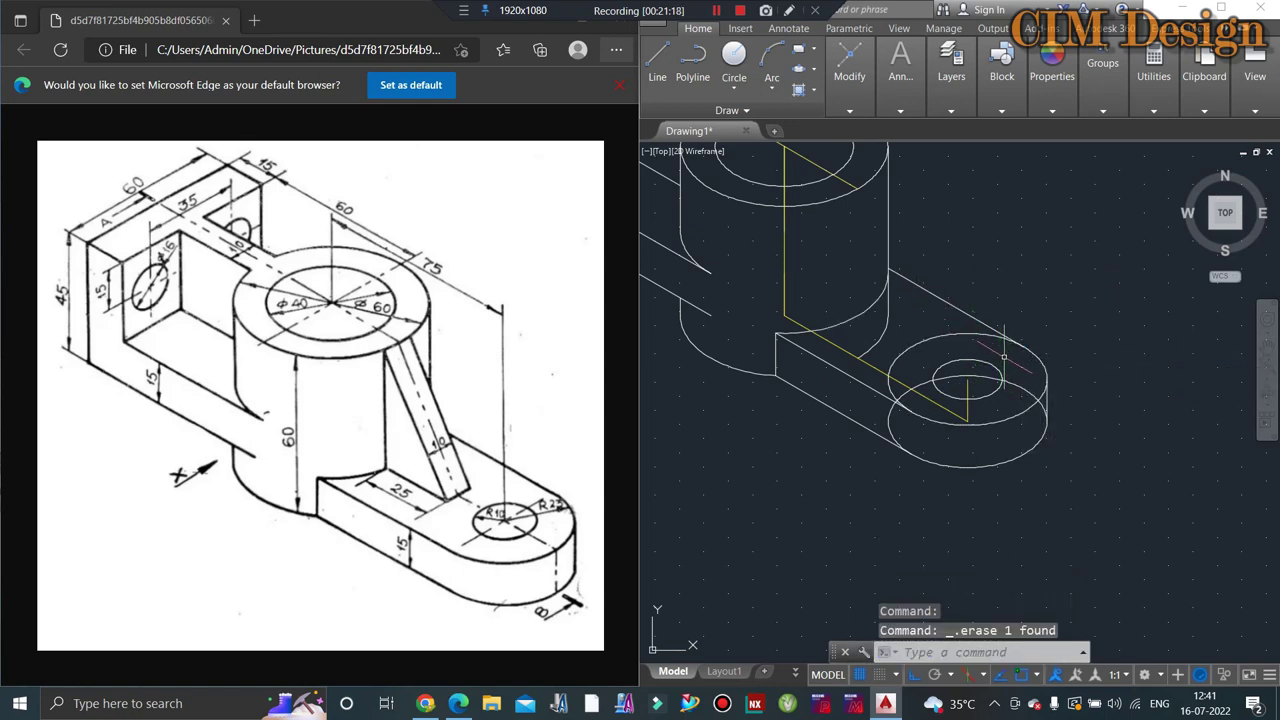
# Step: Trim the small arc near the lug hole and delete the leftover ellipse arc
pyautogui.write('tr')
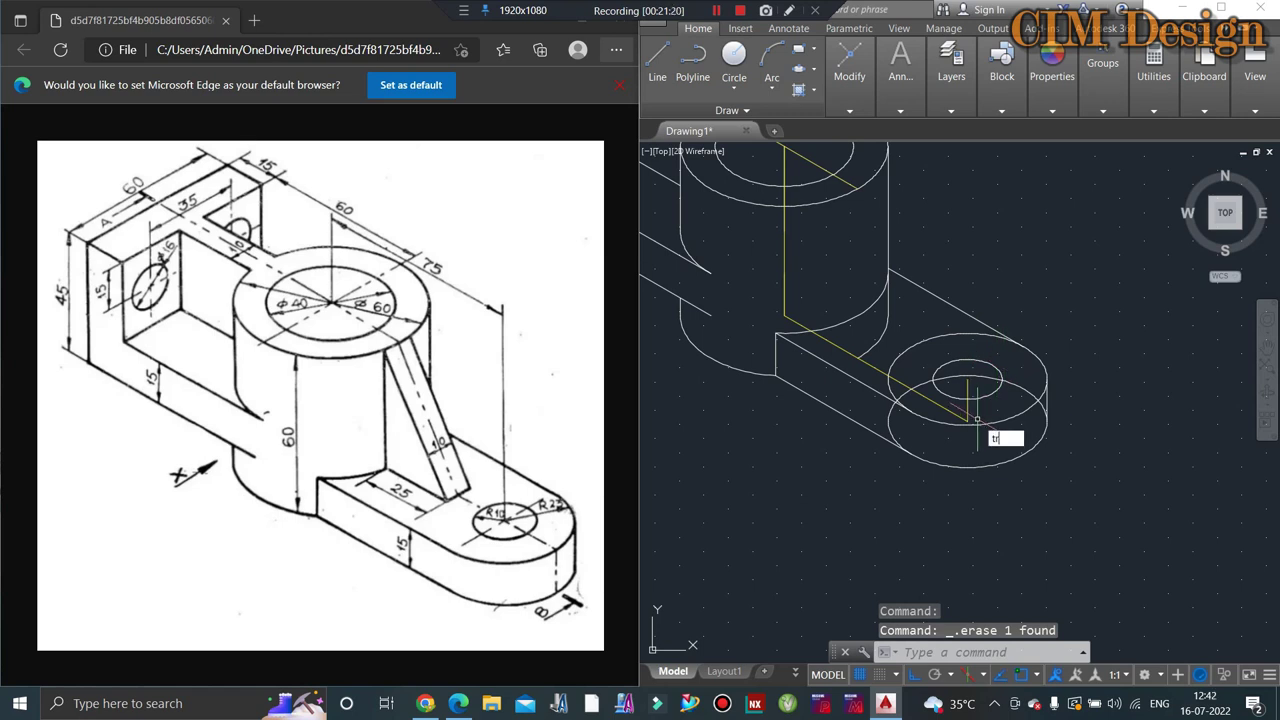
pyautogui.press('Return')
pyautogui.press('Return')
pyautogui.click(888, 427)
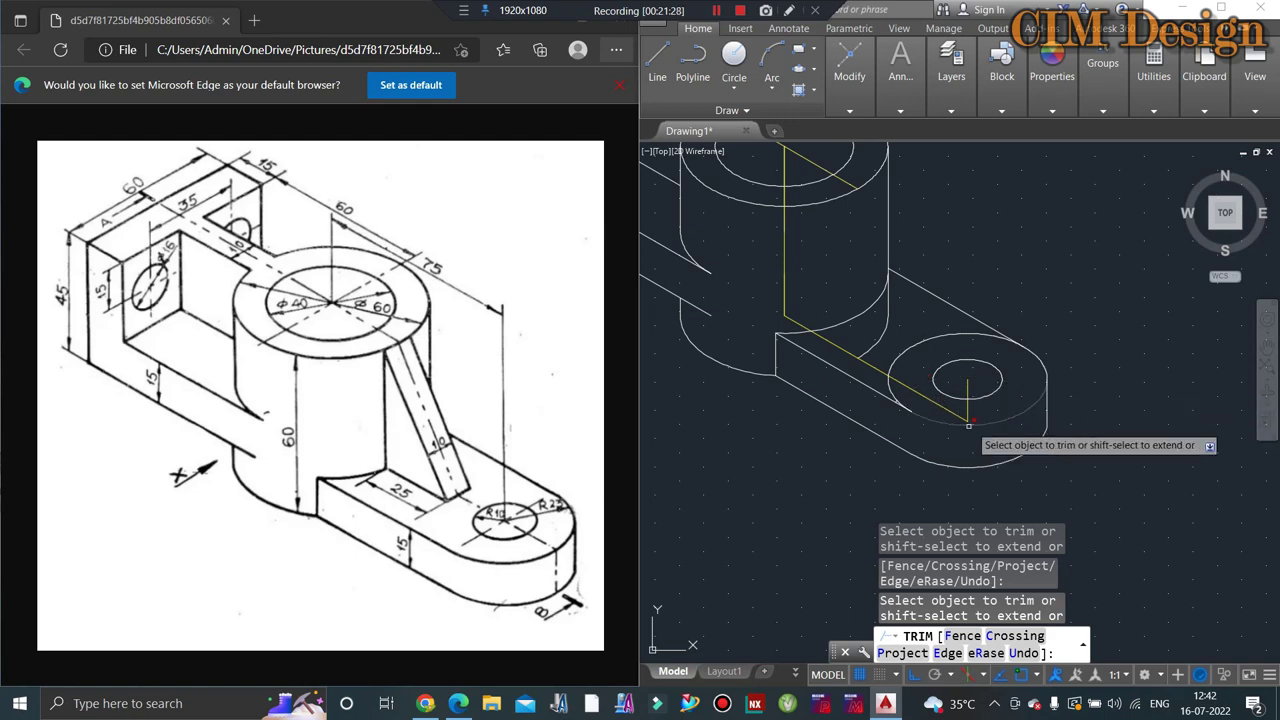
pyautogui.scroll(3, 850, 408)
pyautogui.scroll(3, 930, 404)
pyautogui.press('Escape')
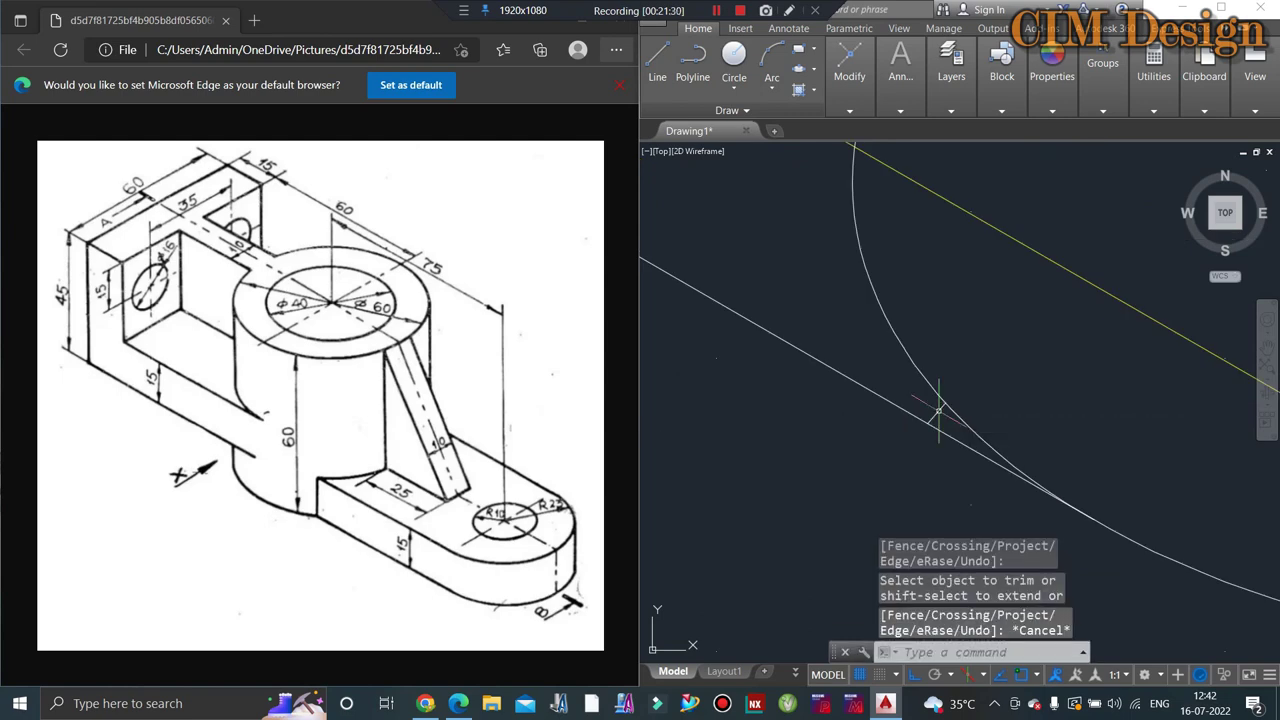
pyautogui.click(940, 405)
pyautogui.press('Delete')
pyautogui.scroll(-5, 960, 390)
pyautogui.scroll(-1, 1010, 348)
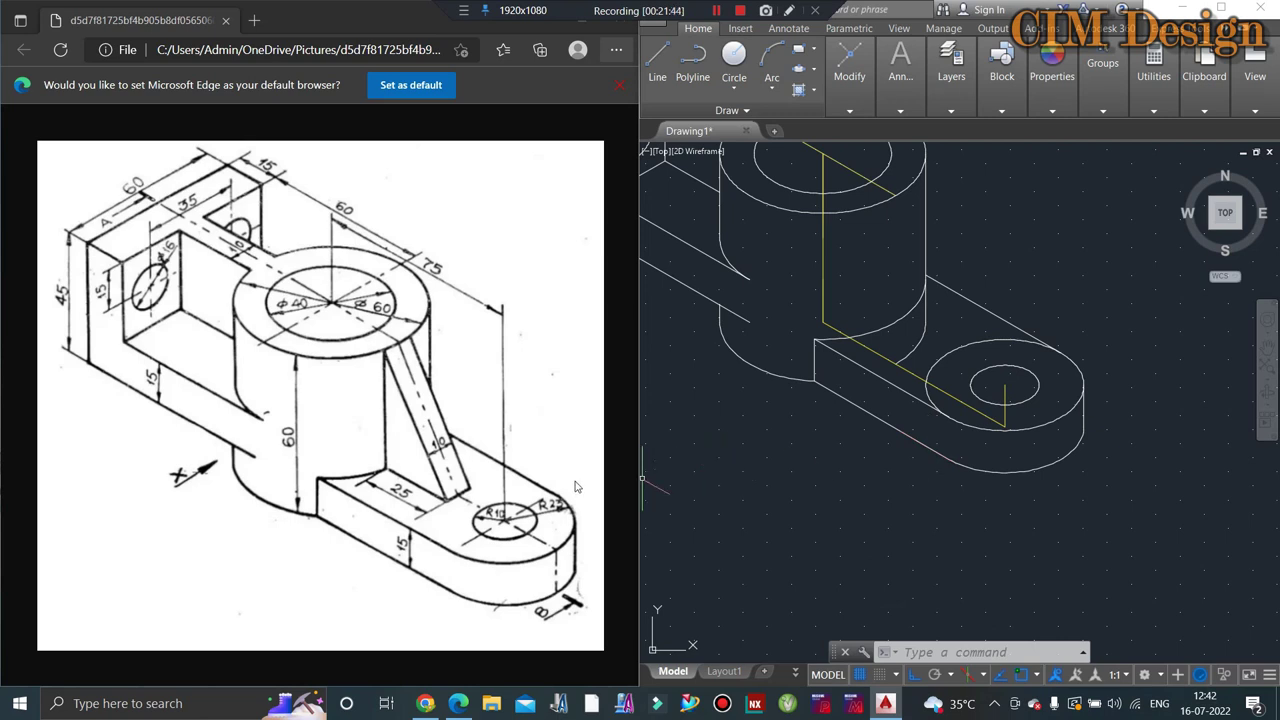
pyautogui.scroll(-2, 848, 297)
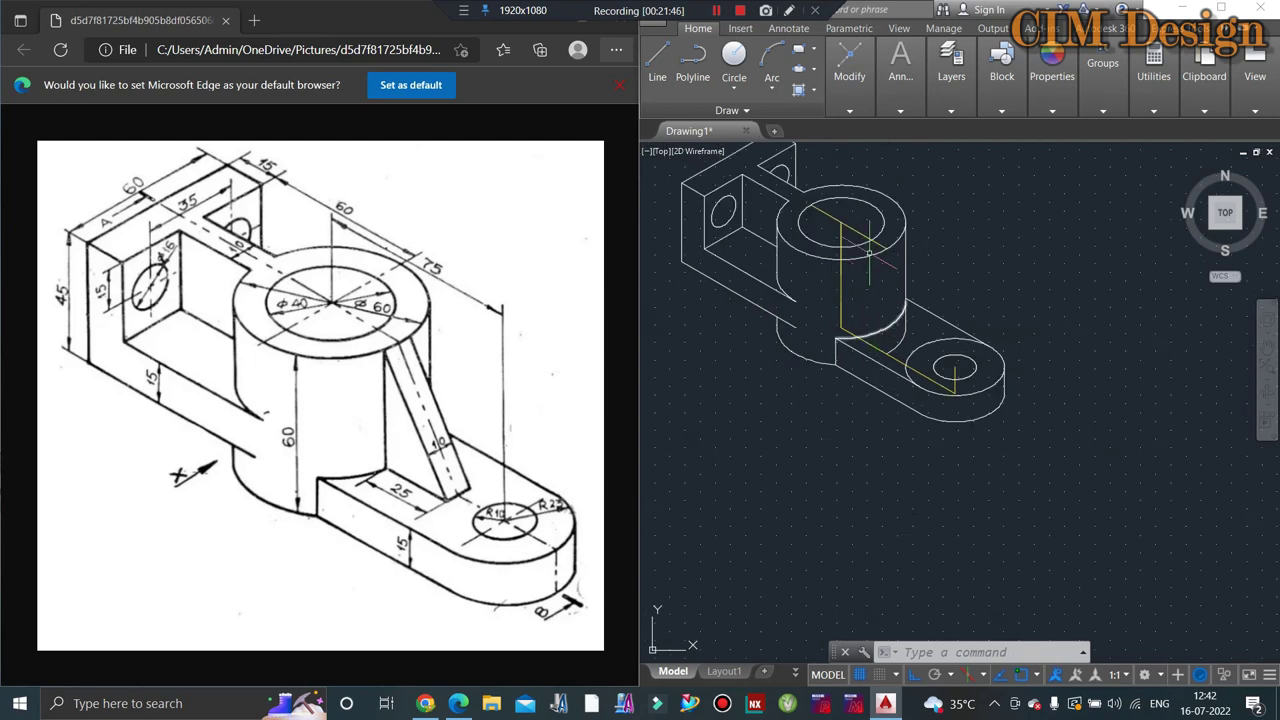
pyautogui.scroll(-2, 840, 290)
pyautogui.scroll(3, 810, 265)
pyautogui.scroll(-1, 807, 263)
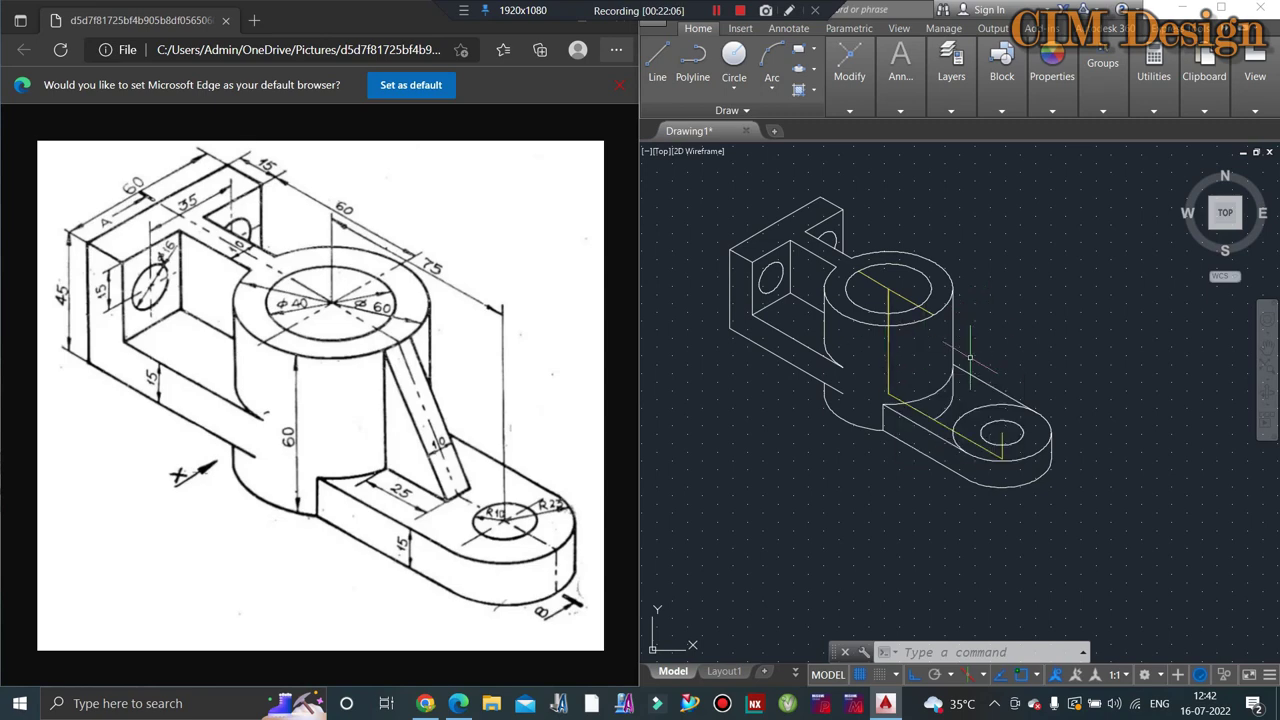
pyautogui.scroll(4, 969, 357)
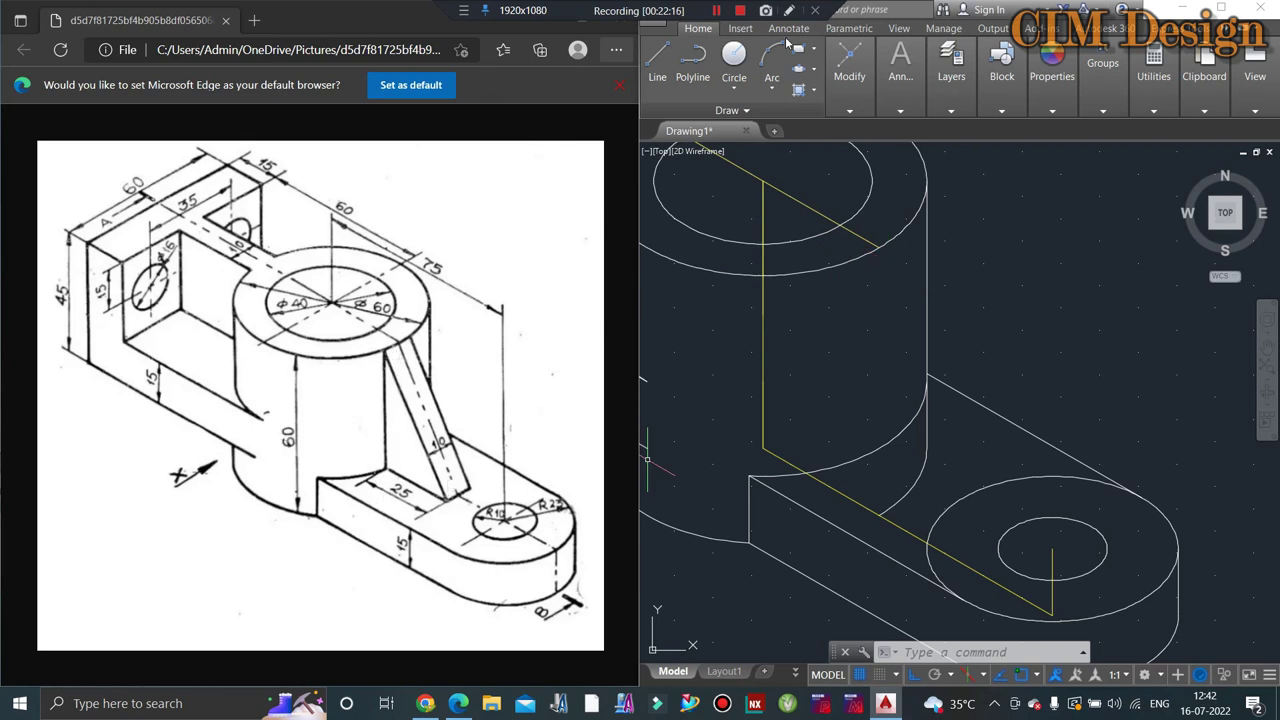
# Step: Draw a 45-unit vertical edge down from the yellow line's midpoint
pyautogui.click(657, 62)
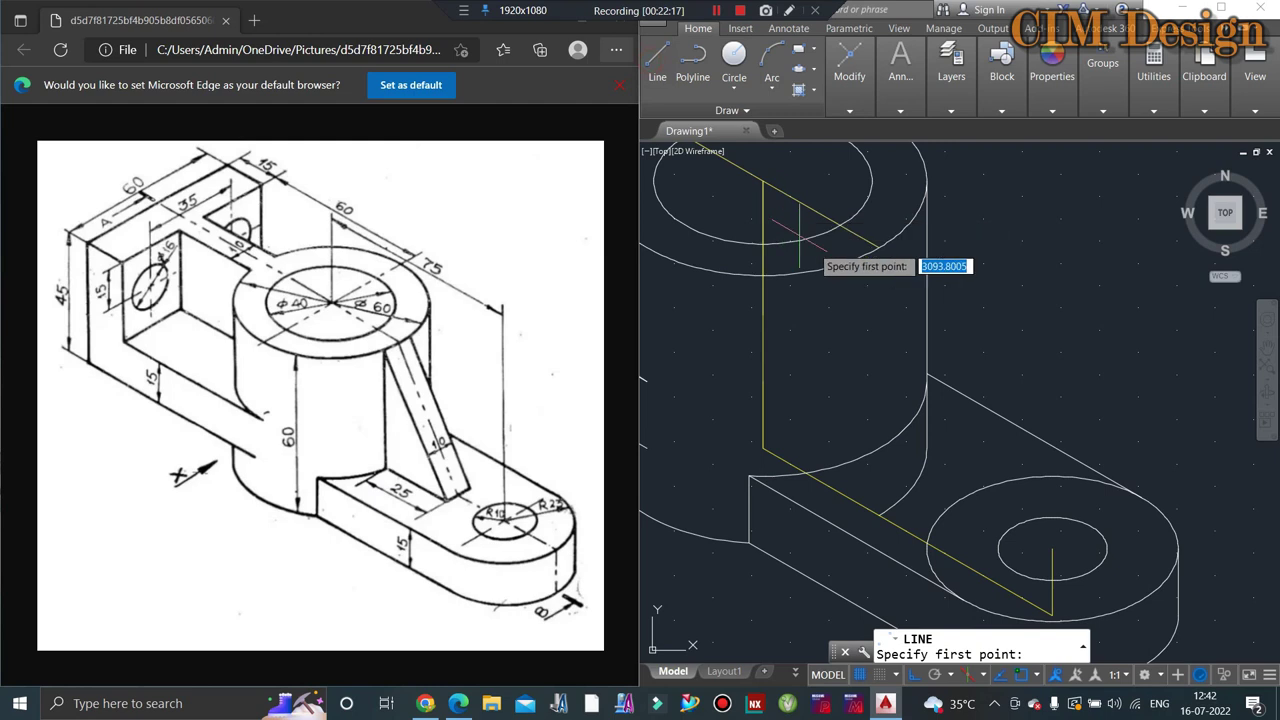
pyautogui.click(880, 245)
pyautogui.press('Escape')
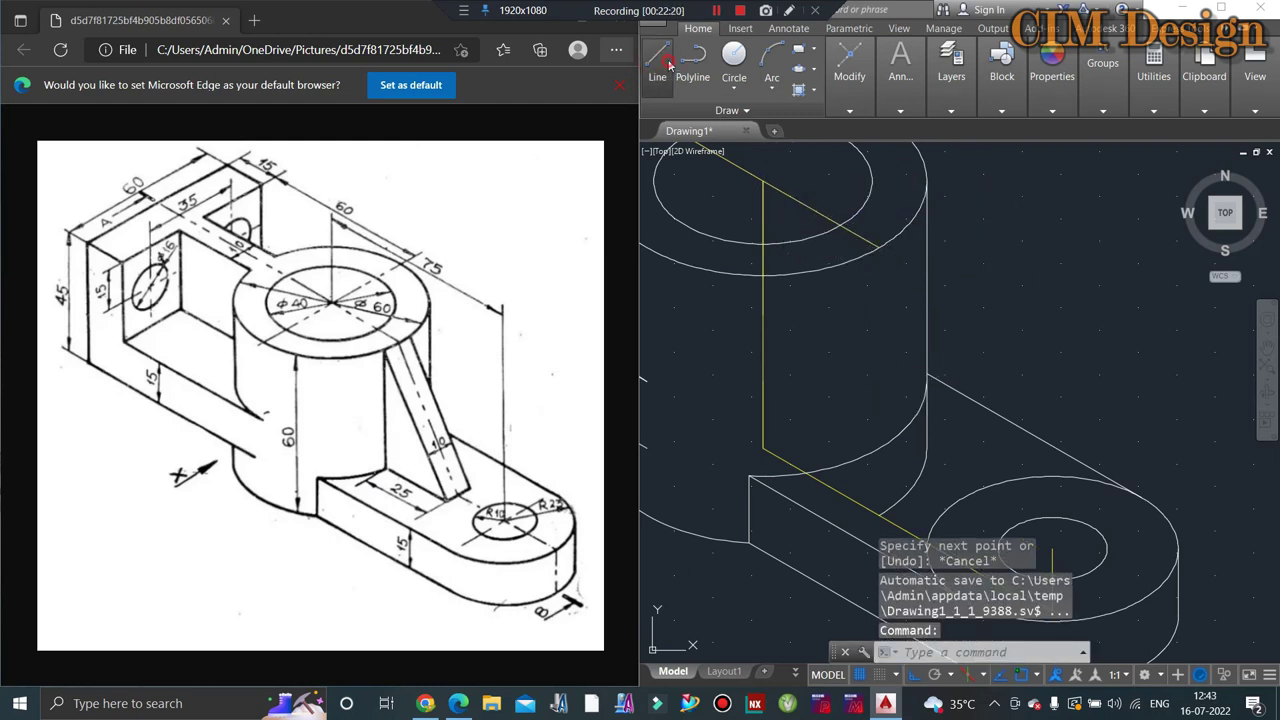
pyautogui.click(665, 62)
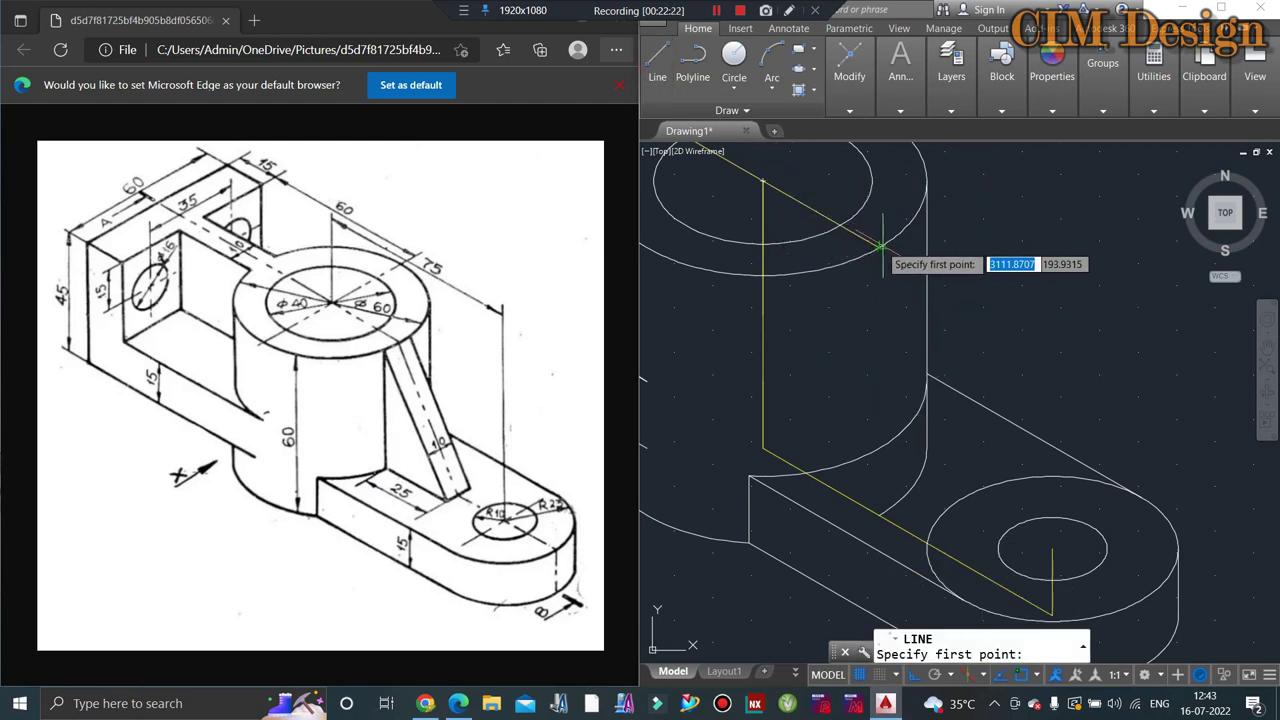
pyautogui.scroll(5, 880, 245)
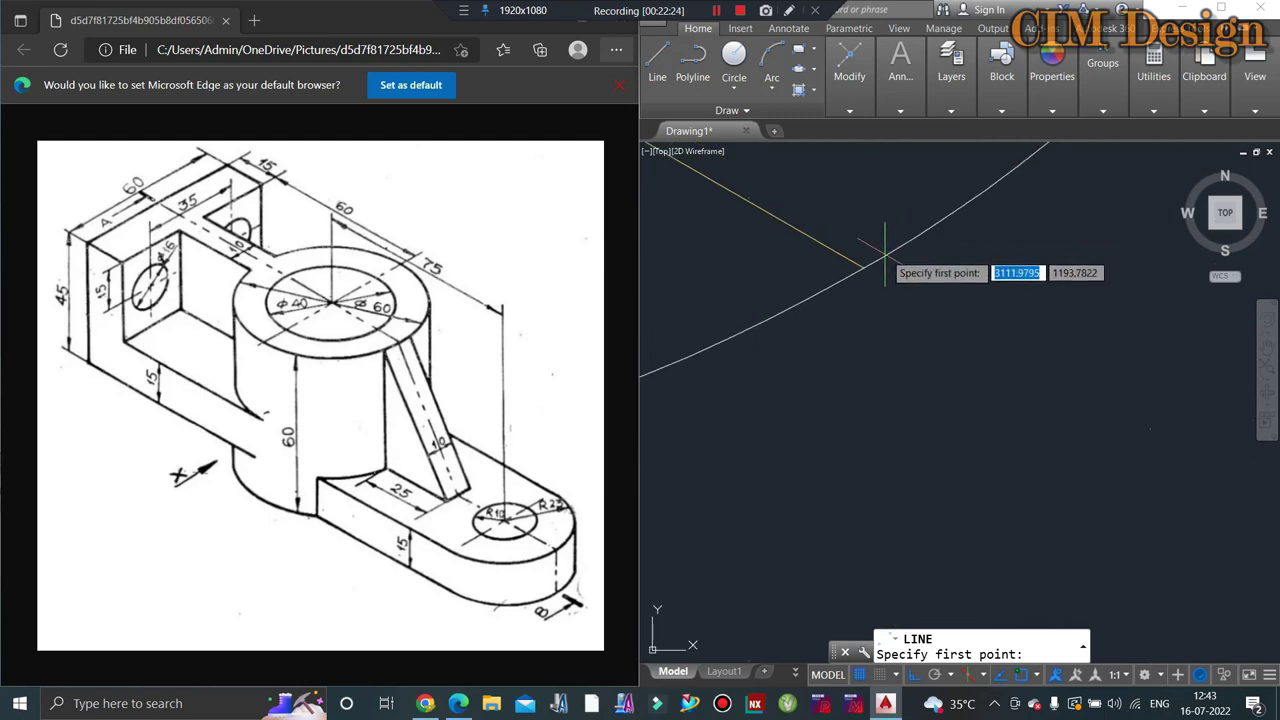
pyautogui.scroll(-2, 906, 241)
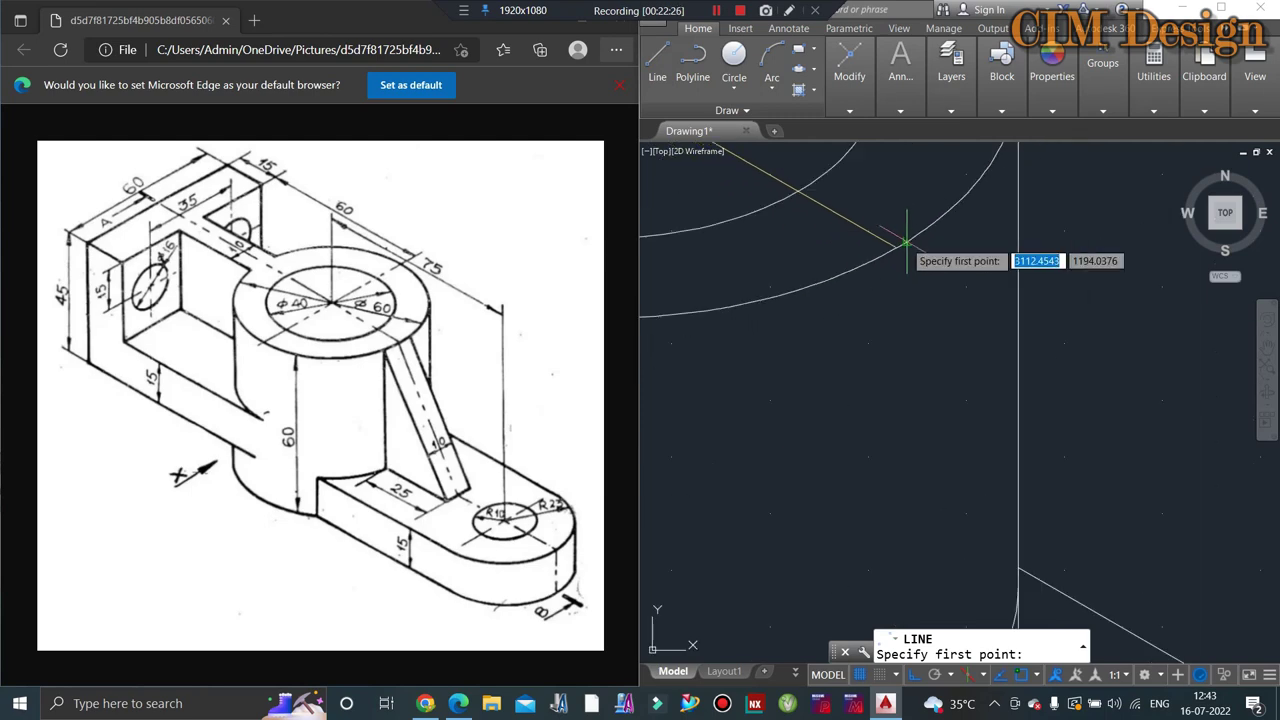
pyautogui.scroll(-3, 906, 242)
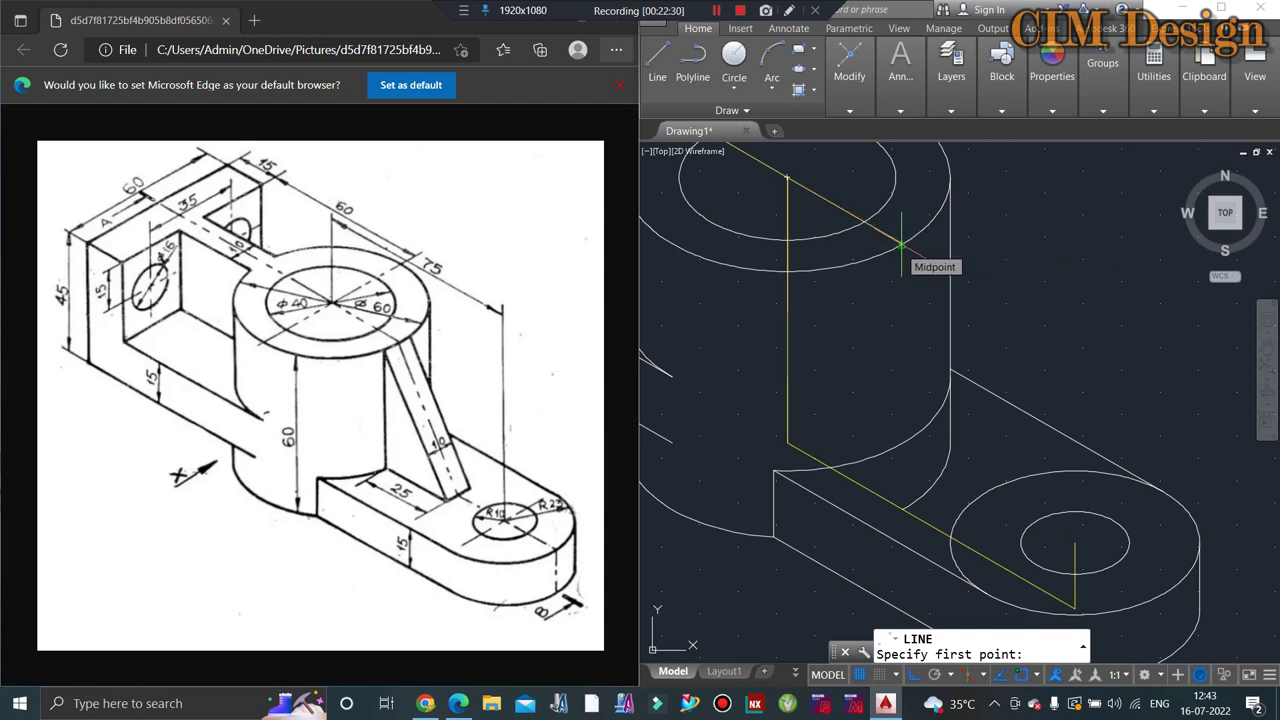
pyautogui.click(901, 244)
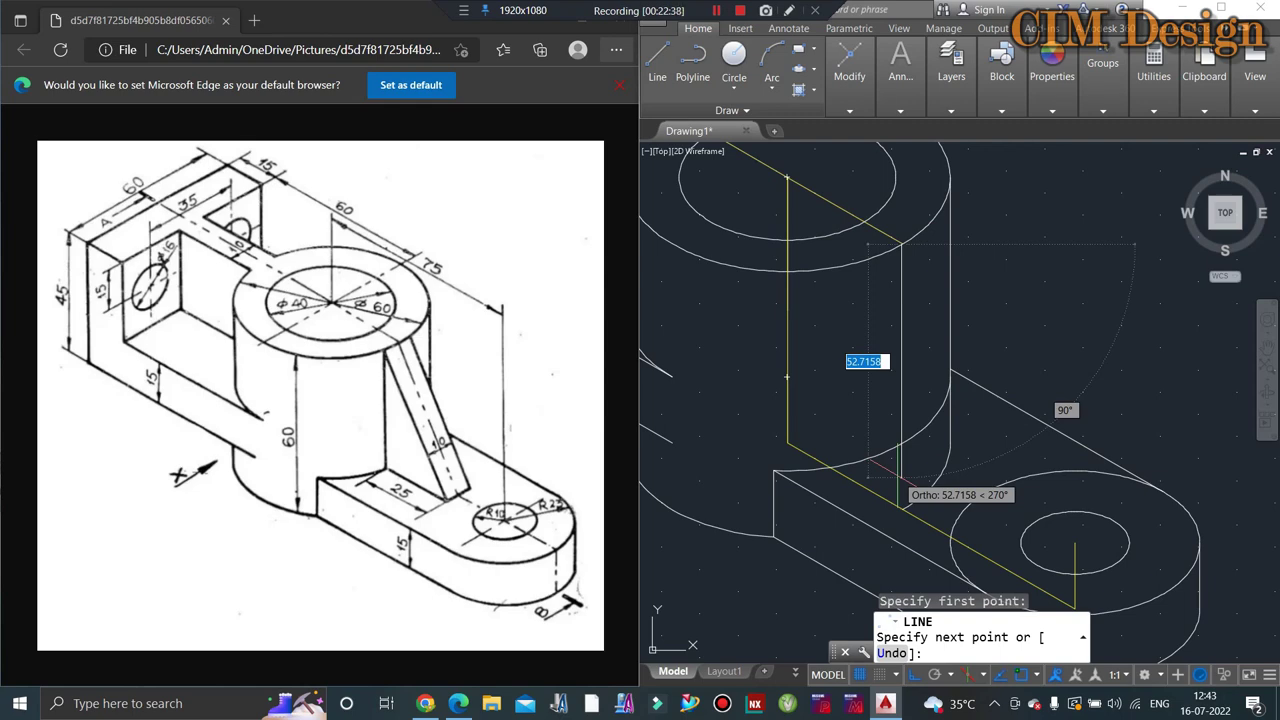
pyautogui.write('45')
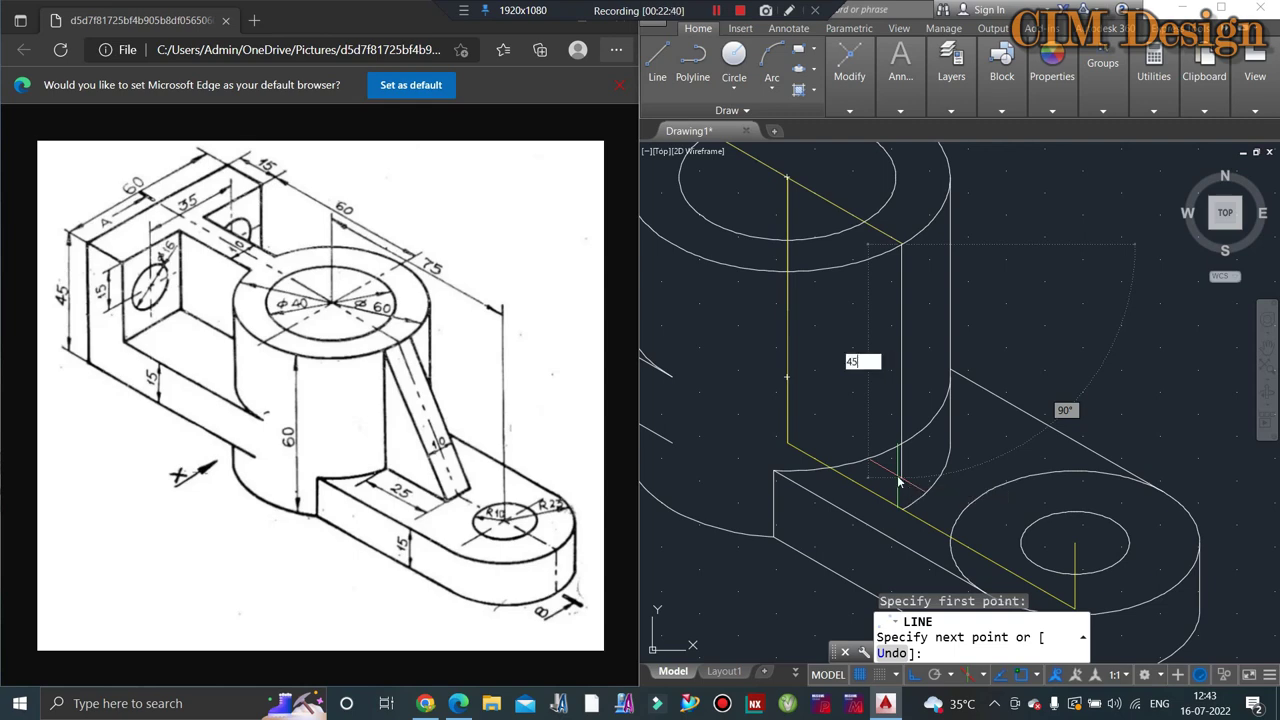
pyautogui.press('Return')
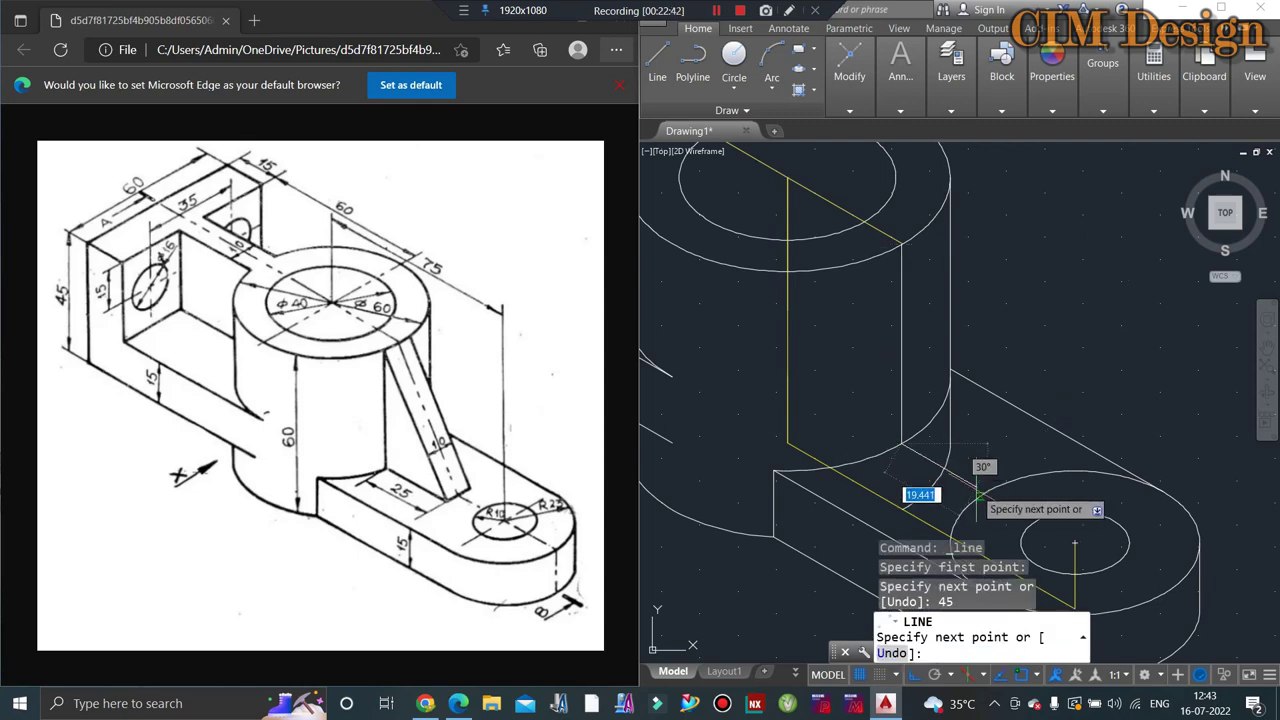
# Step: Continue with a 25-unit edge along the isometric axis
pyautogui.scroll(3, 972, 485)
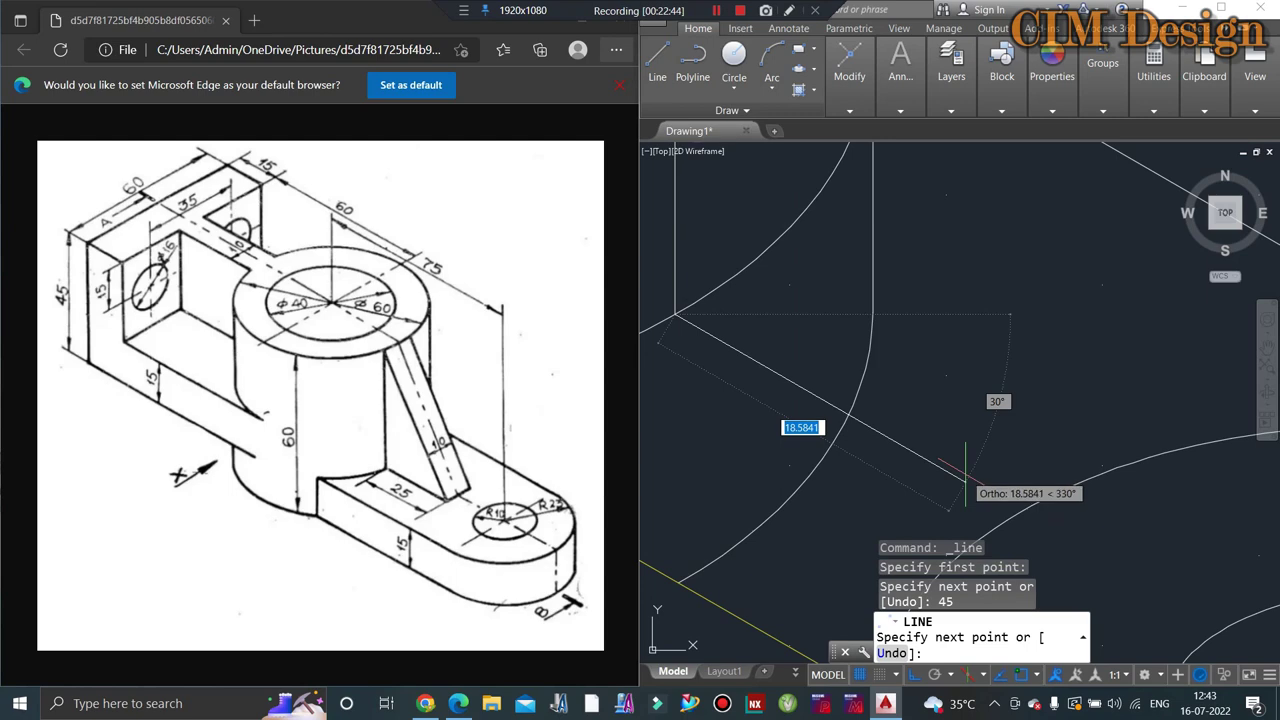
pyautogui.write('25')
pyautogui.press('Return')
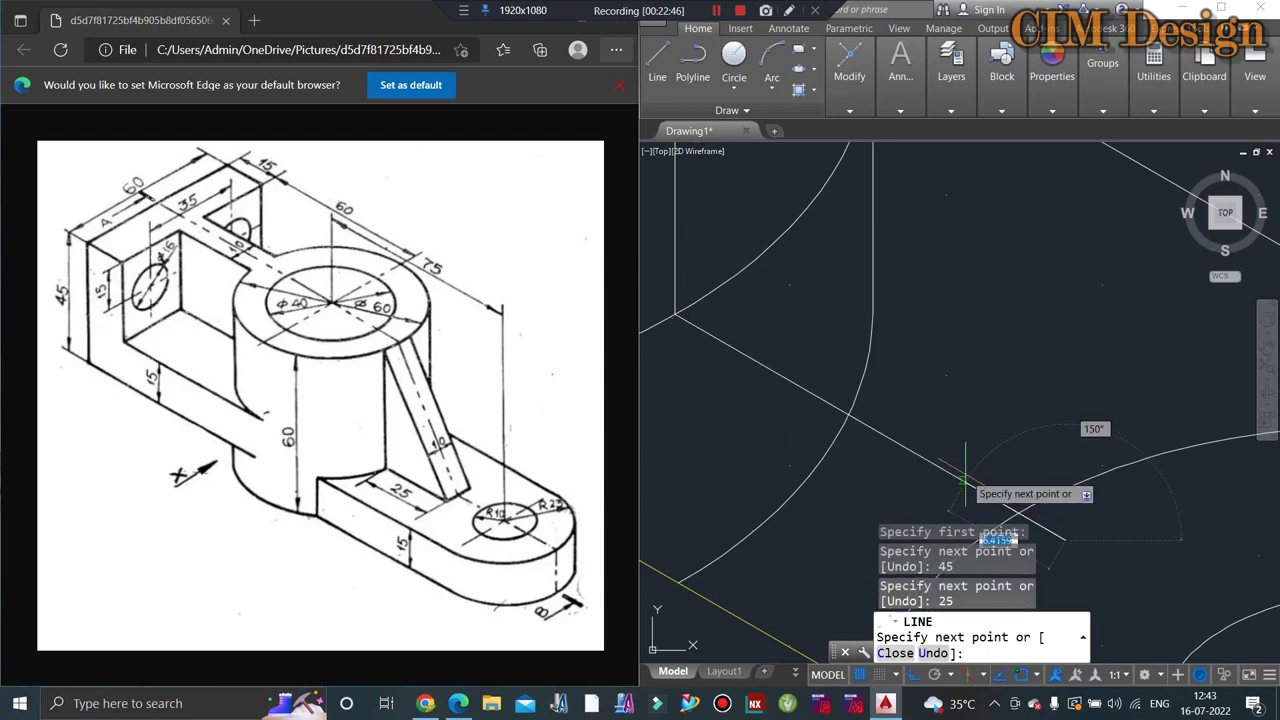
pyautogui.scroll(-2, 965, 480)
pyautogui.scroll(-2, 965, 477)
pyautogui.press('Escape')
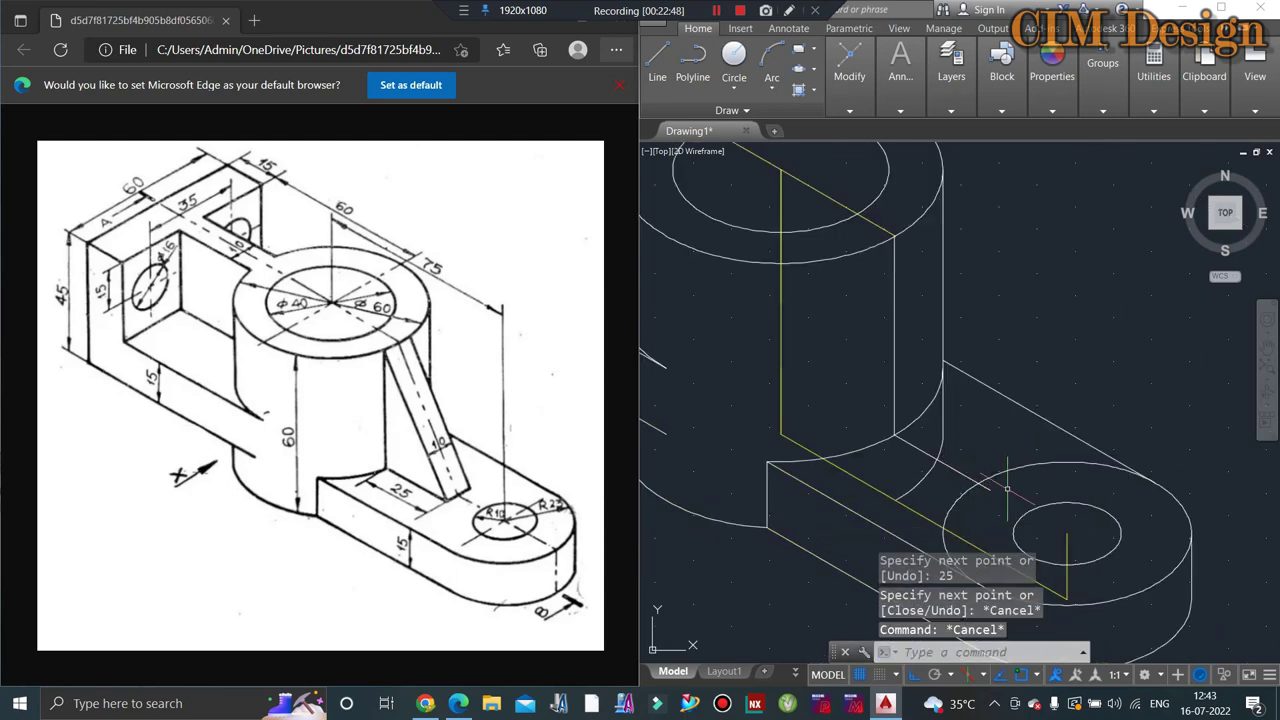
# Step: Trim parts of the lower ellipse and circle arcs with a crossing window
pyautogui.write('r')
pyautogui.press('Return')
pyautogui.press('Return')
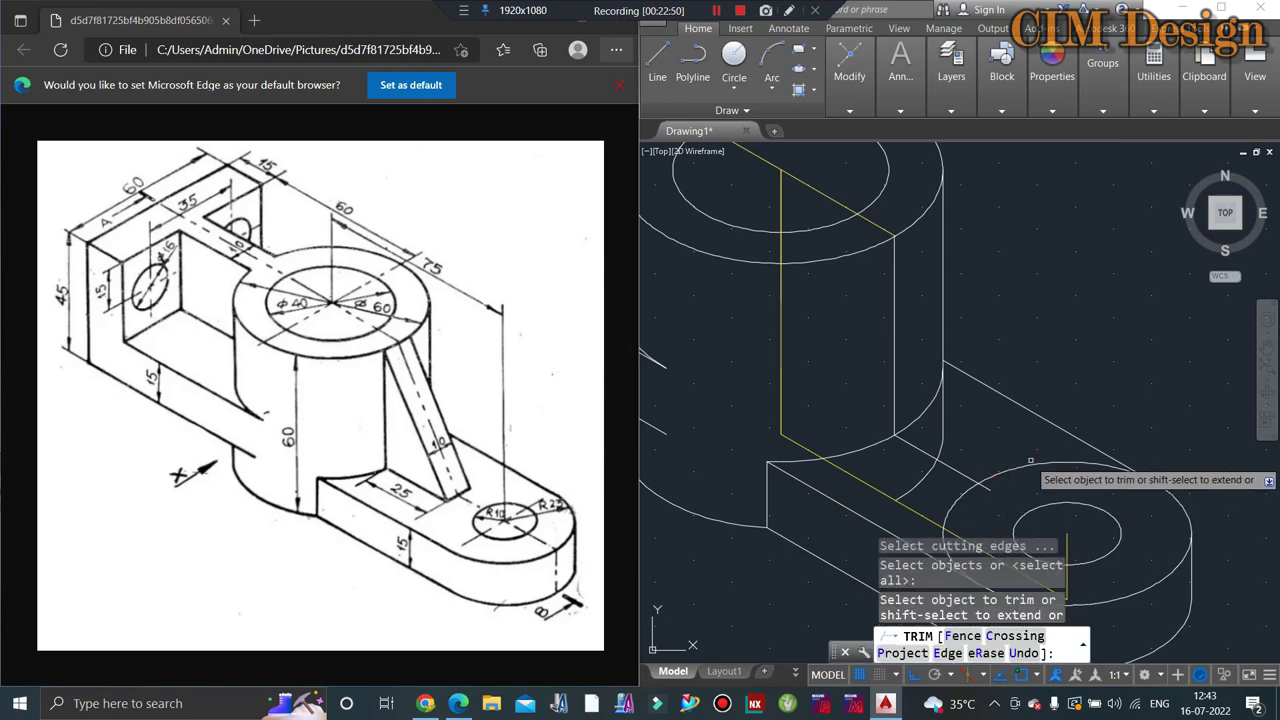
pyautogui.click(1030, 458)
pyautogui.press('Return')
pyautogui.moveTo(1030, 458); pyautogui.dragTo(967, 505)
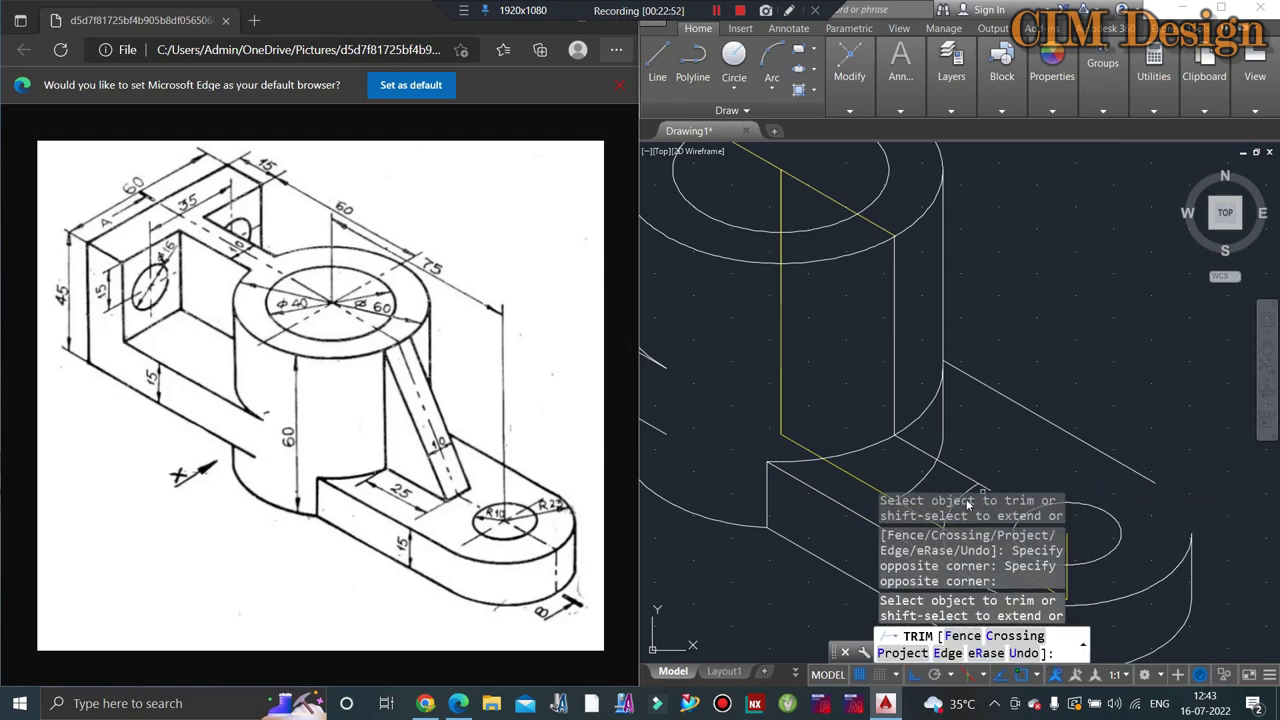
# Step: Trim another overlapping arc segment near the lug
pyautogui.click(963, 500)
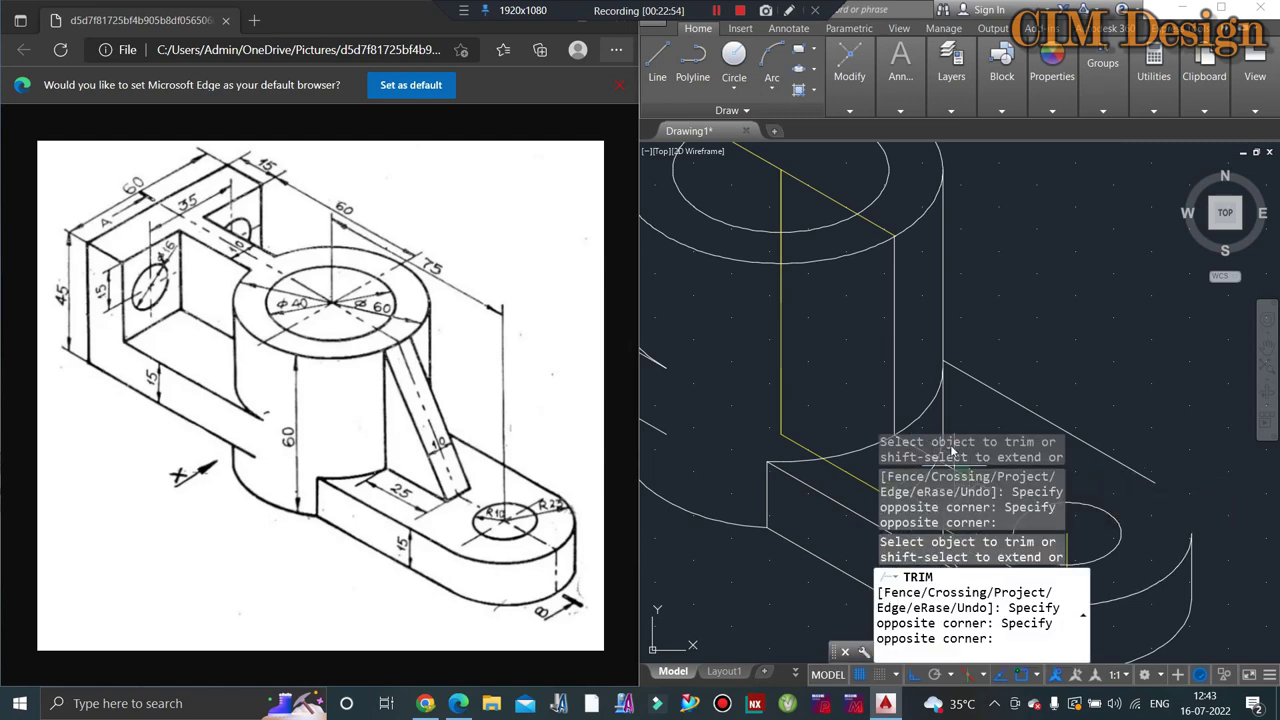
pyautogui.scroll(-3, 985, 364)
pyautogui.scroll(-3, 1000, 360)
pyautogui.scroll(3, 1015, 355)
pyautogui.scroll(3, 1005, 375)
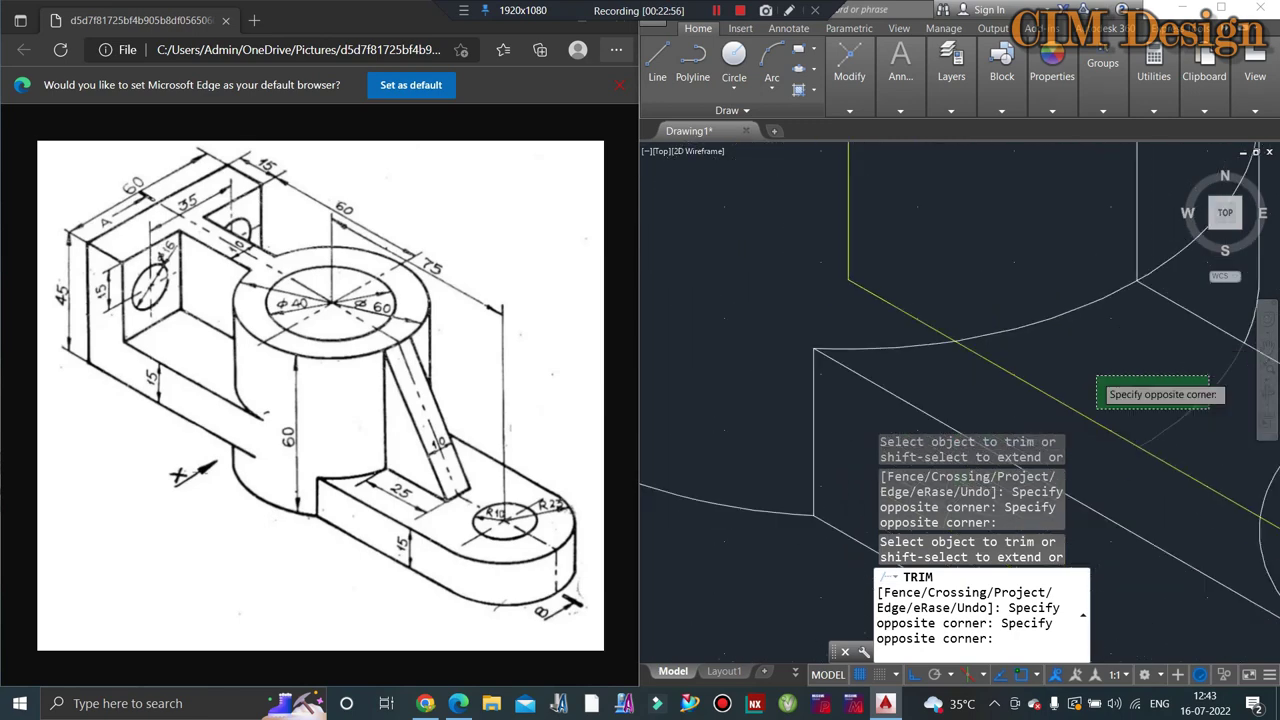
pyautogui.scroll(2, 1010, 375)
pyautogui.scroll(2, 1148, 410)
pyautogui.click(1088, 388)
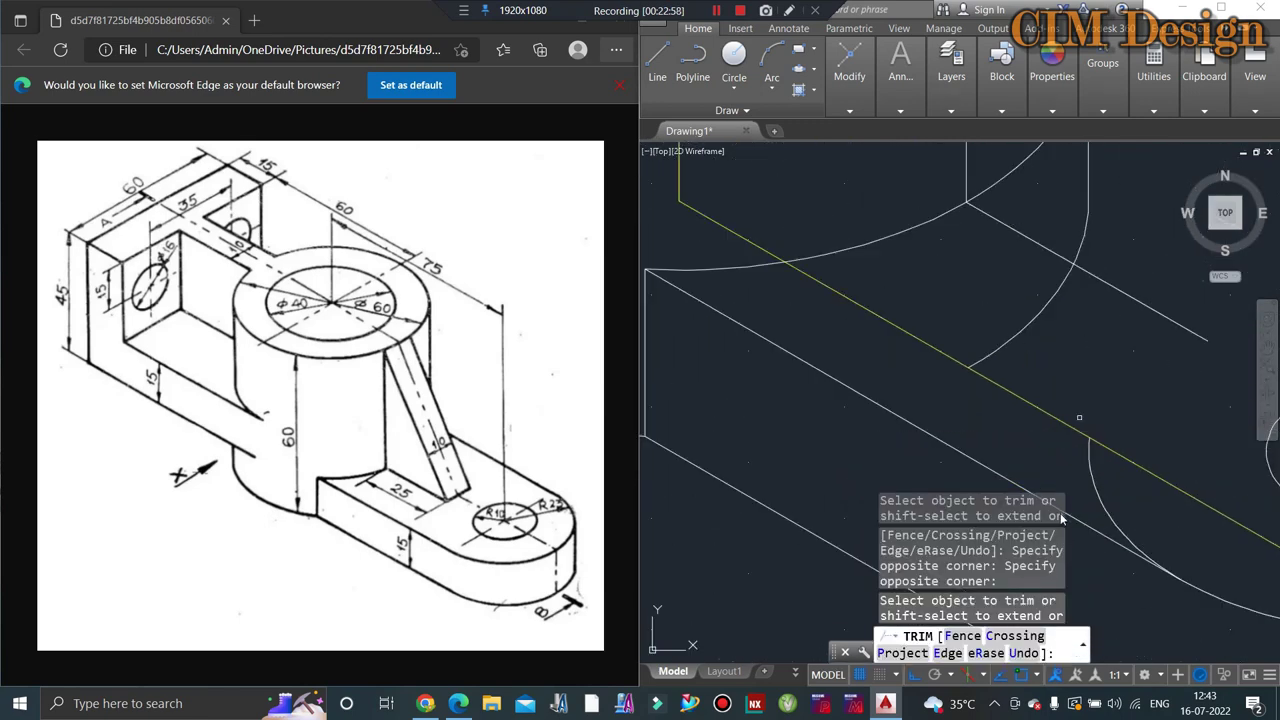
pyautogui.press('Escape')
pyautogui.scroll(-3, 960, 300)
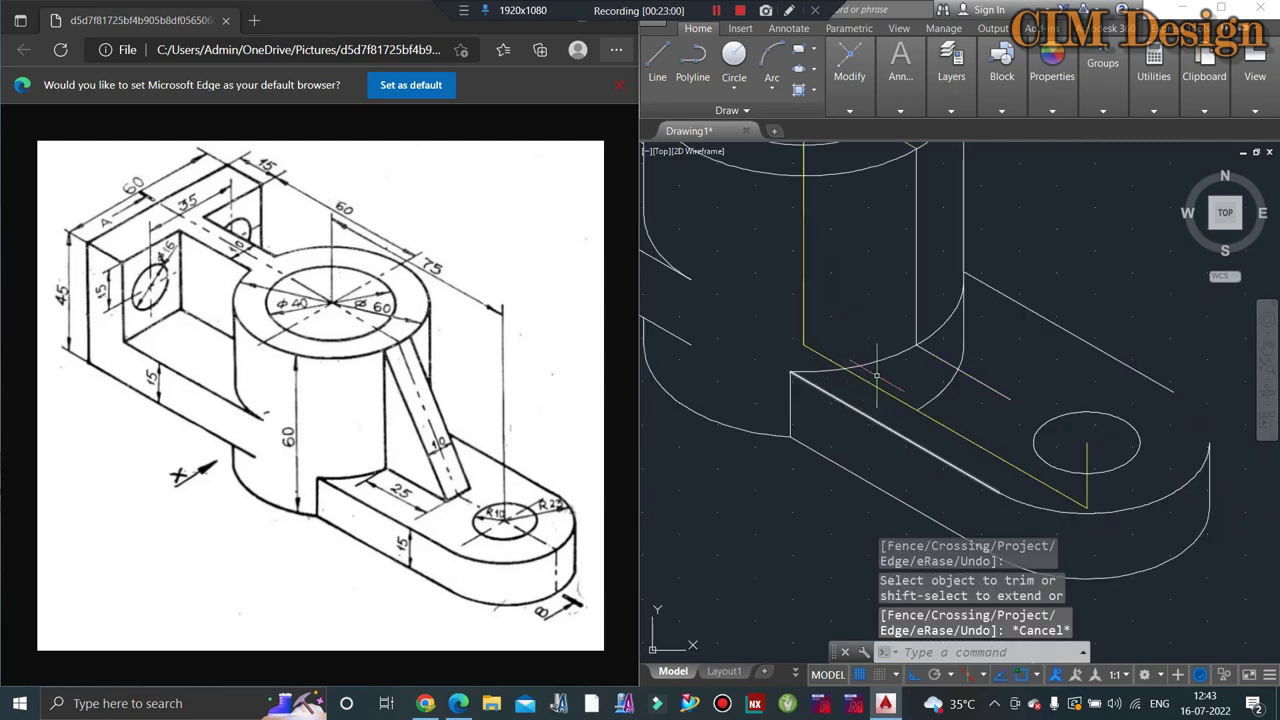
pyautogui.scroll(1, 930, 200)
pyautogui.scroll(2, 929, 199)
pyautogui.press('Escape')
pyautogui.press('Escape')
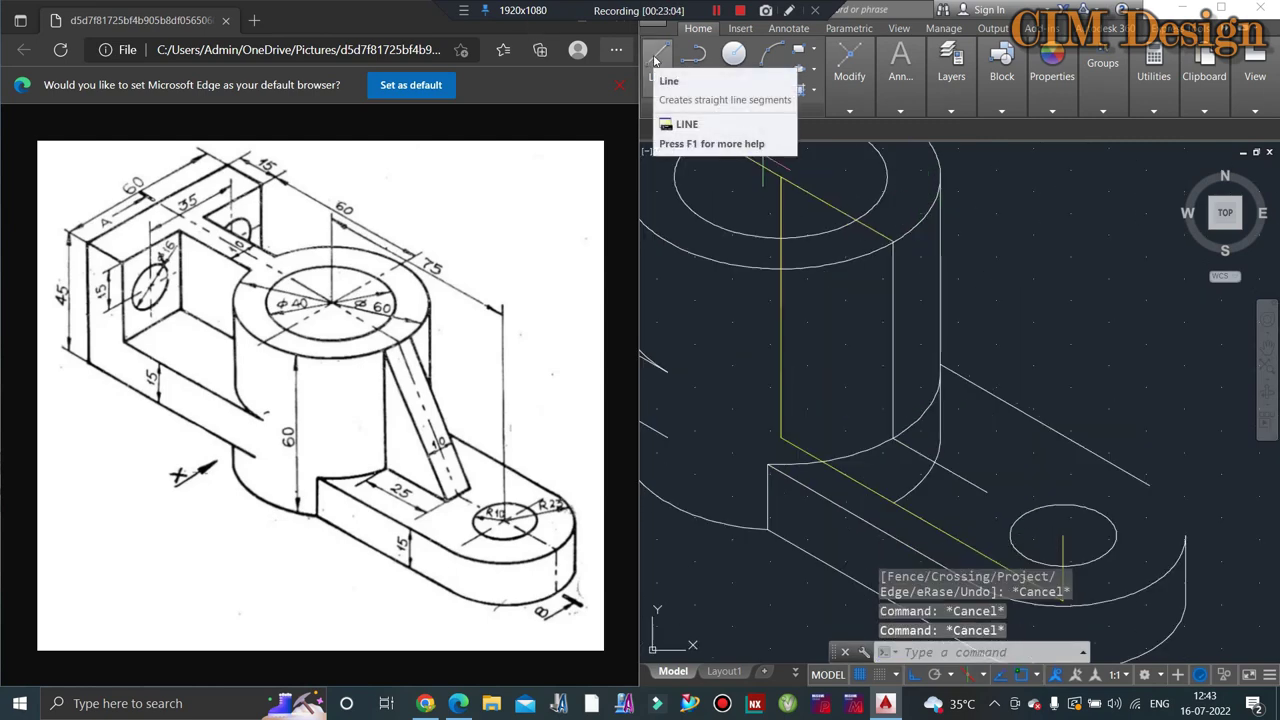
# Step: Try a 5-unit line from the base lug edge in the top isometric plane
pyautogui.click(655, 55)
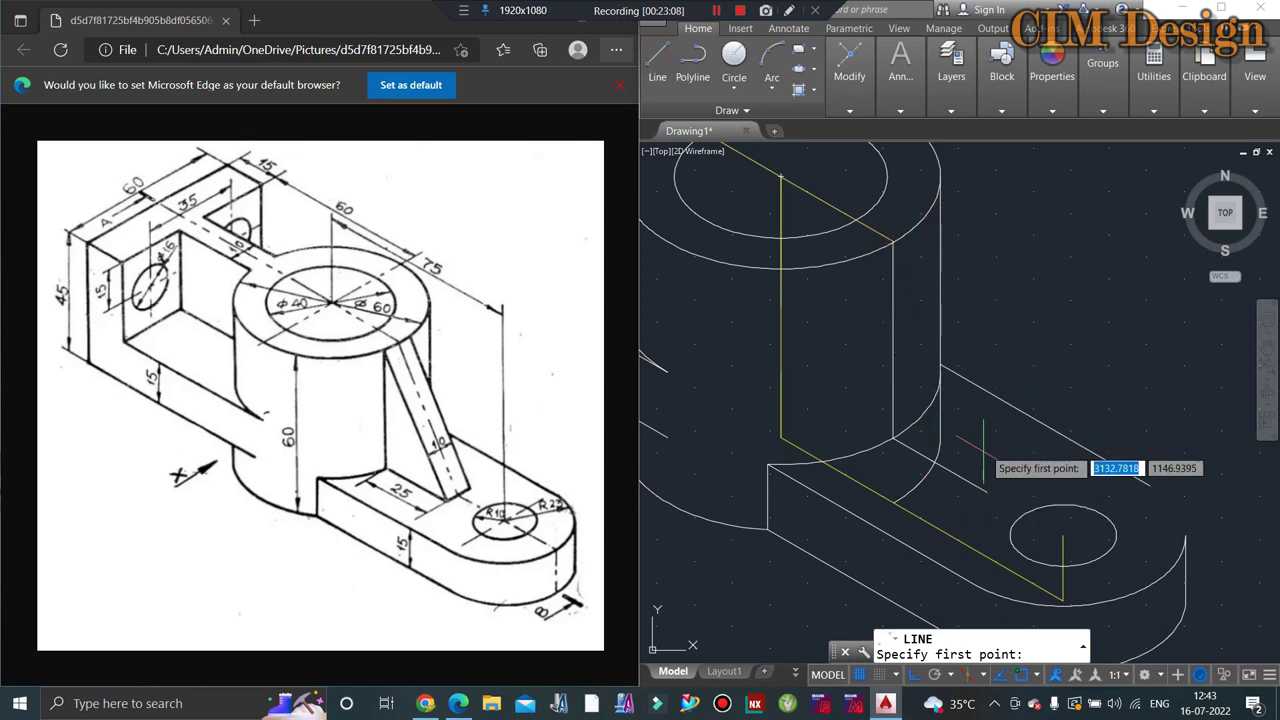
pyautogui.scroll(2, 970, 480)
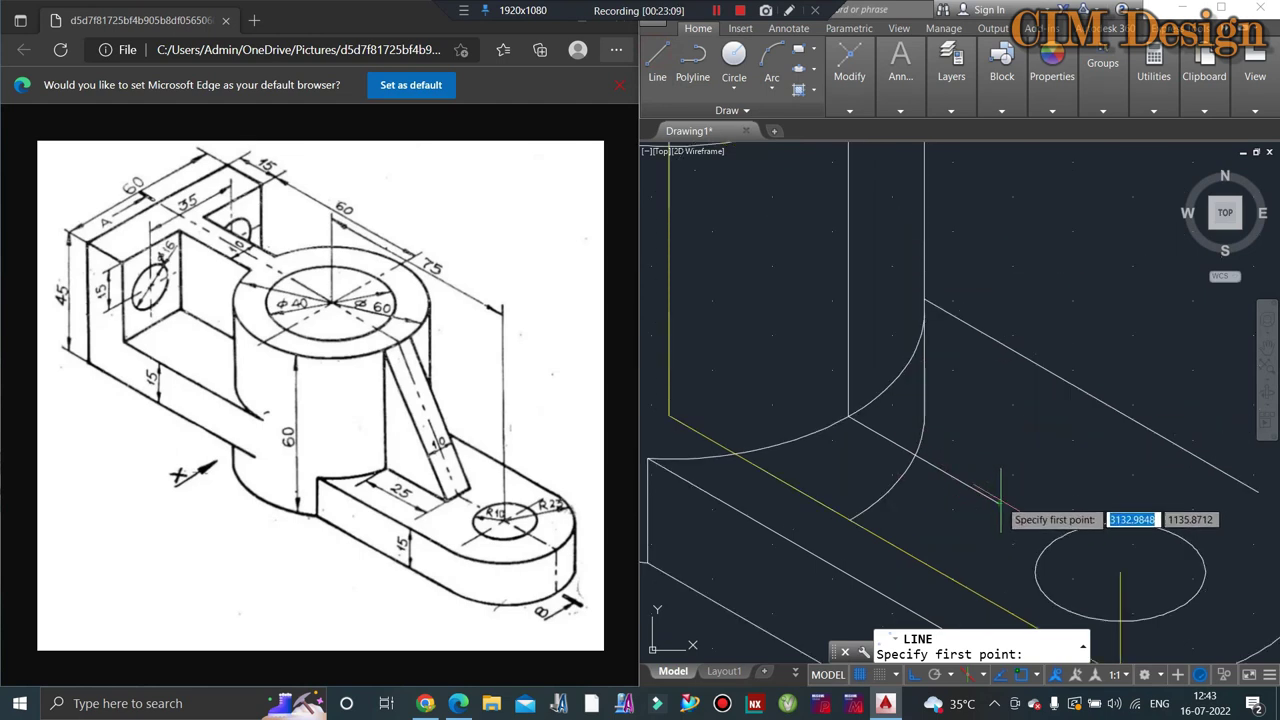
pyautogui.click(998, 490)
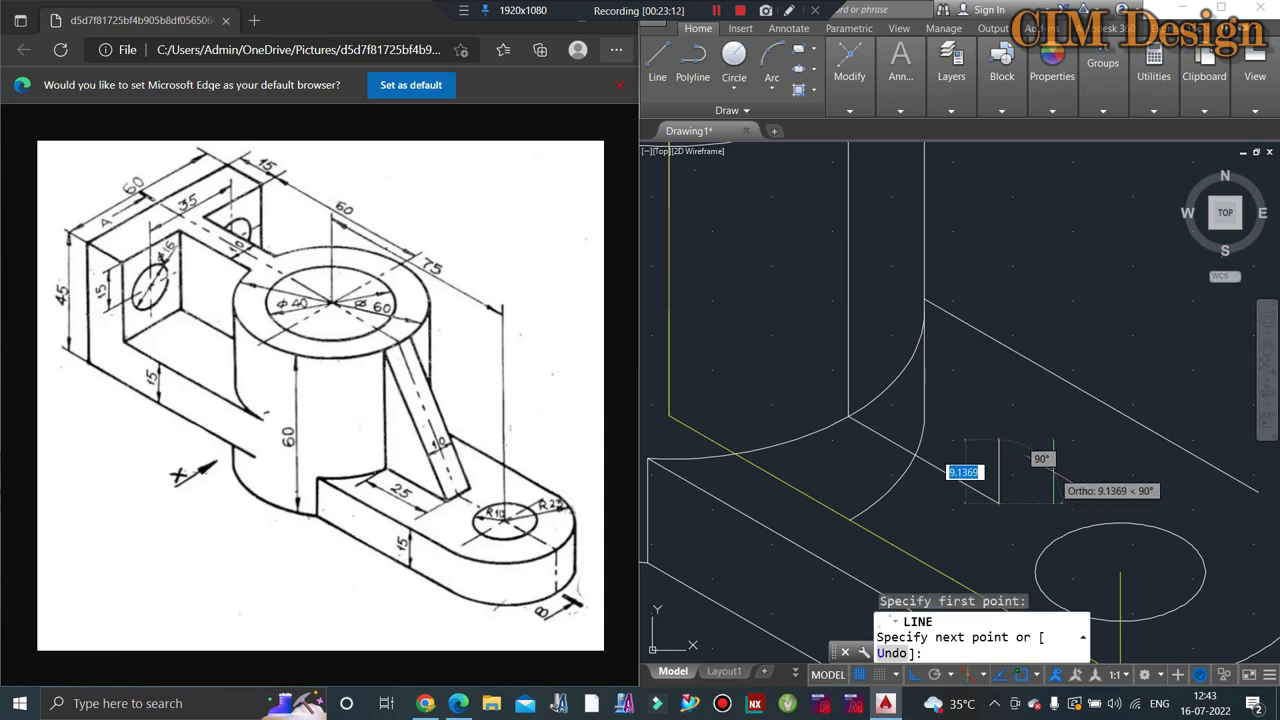
pyautogui.press('F5')
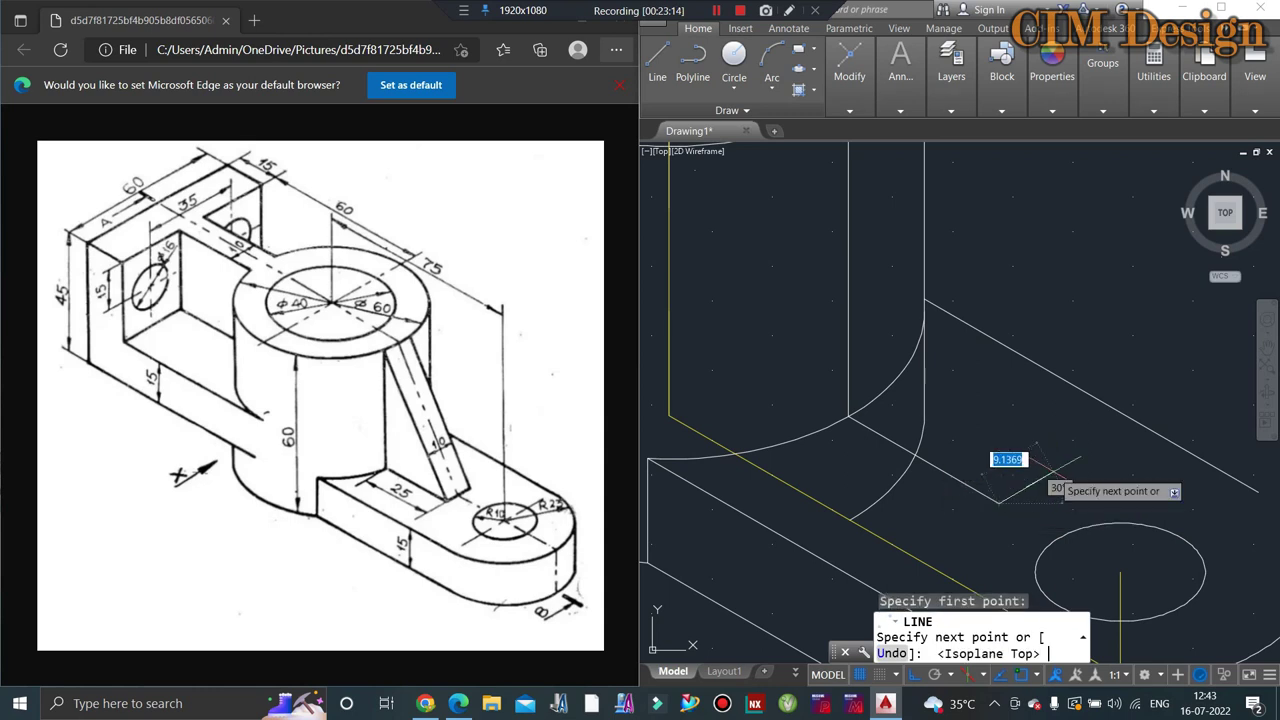
pyautogui.write('5')
pyautogui.press('Return')
pyautogui.press('Escape')
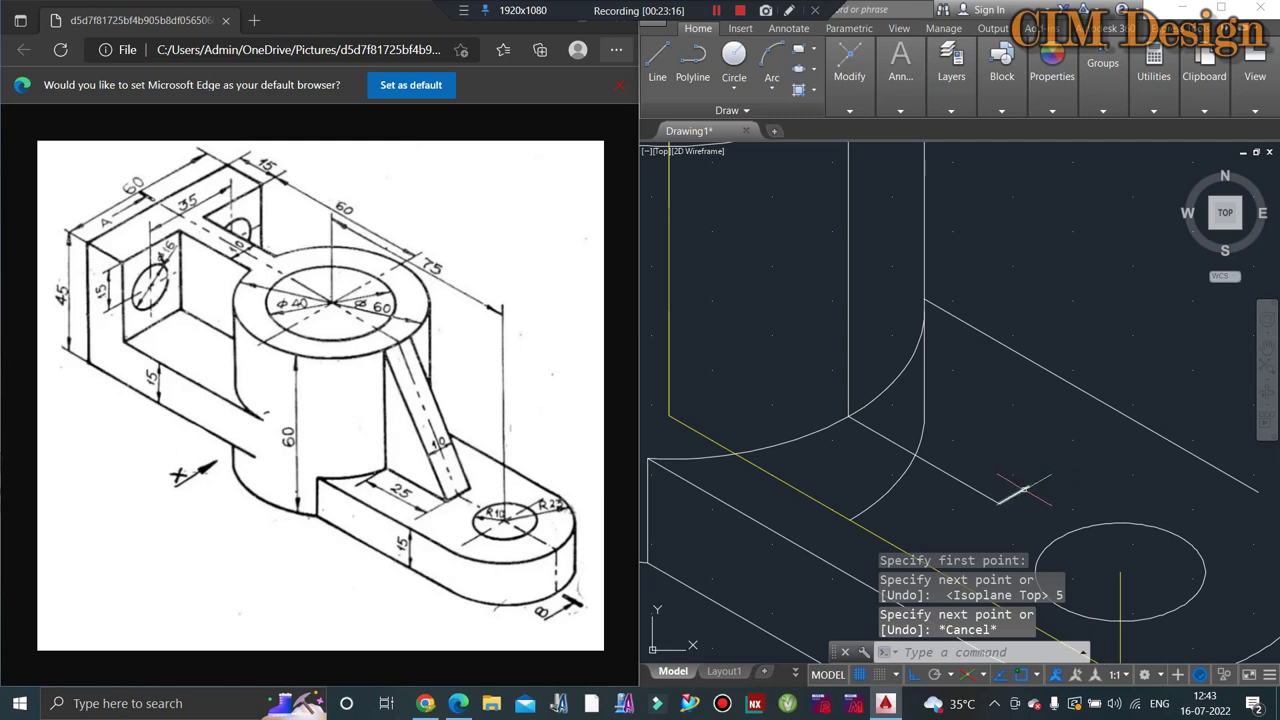
pyautogui.write('l')
pyautogui.press('Return')
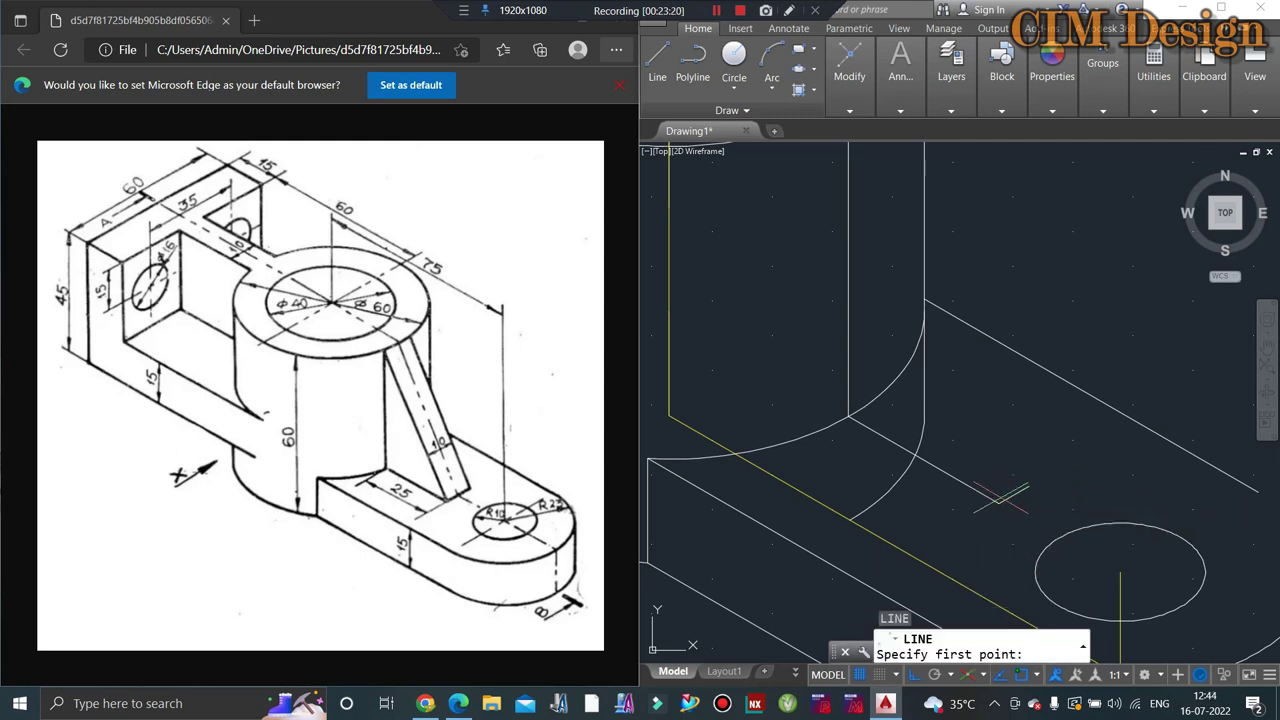
pyautogui.click(1000, 500)
pyautogui.press('Escape')
pyautogui.scroll(3, 1000, 500)
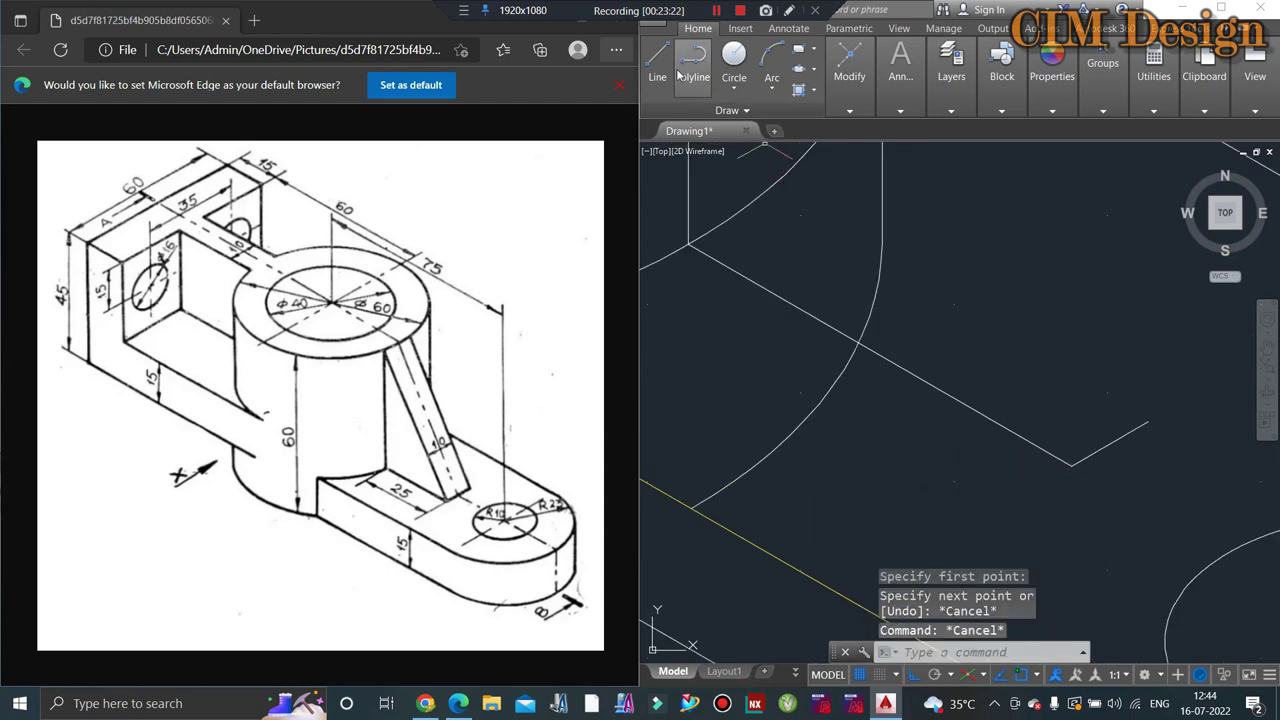
# Step: Draw a 5-unit line stub from the lug edge's endpoint
pyautogui.click(657, 60)
pyautogui.scroll(-2, 836, 250)
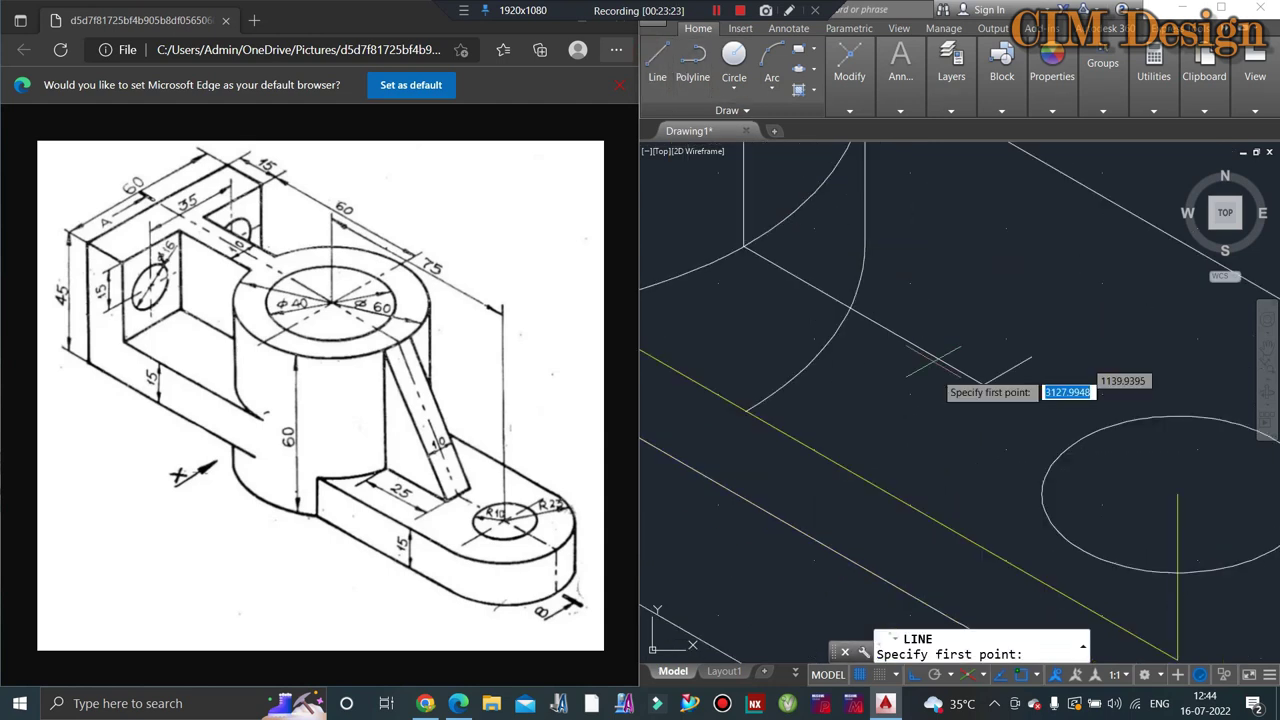
pyautogui.click(982, 384)
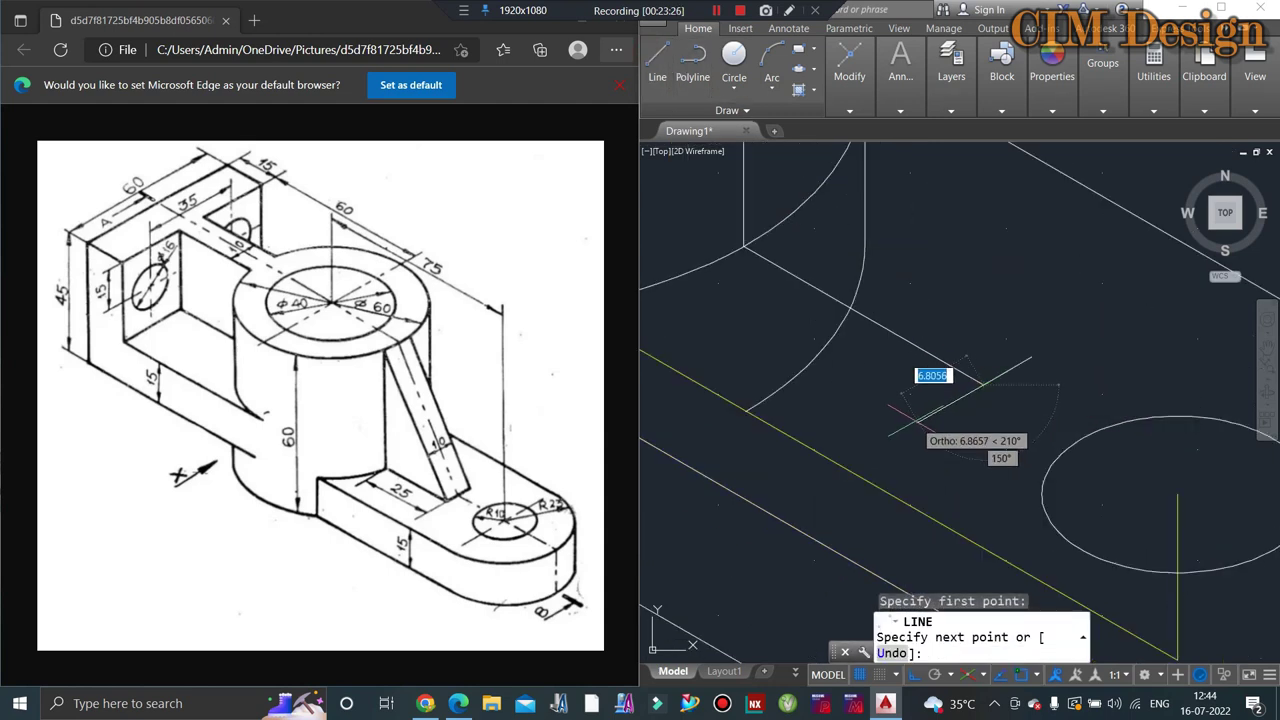
pyautogui.write('5')
pyautogui.press('Return')
pyautogui.press('Escape')
pyautogui.scroll(-2, 914, 419)
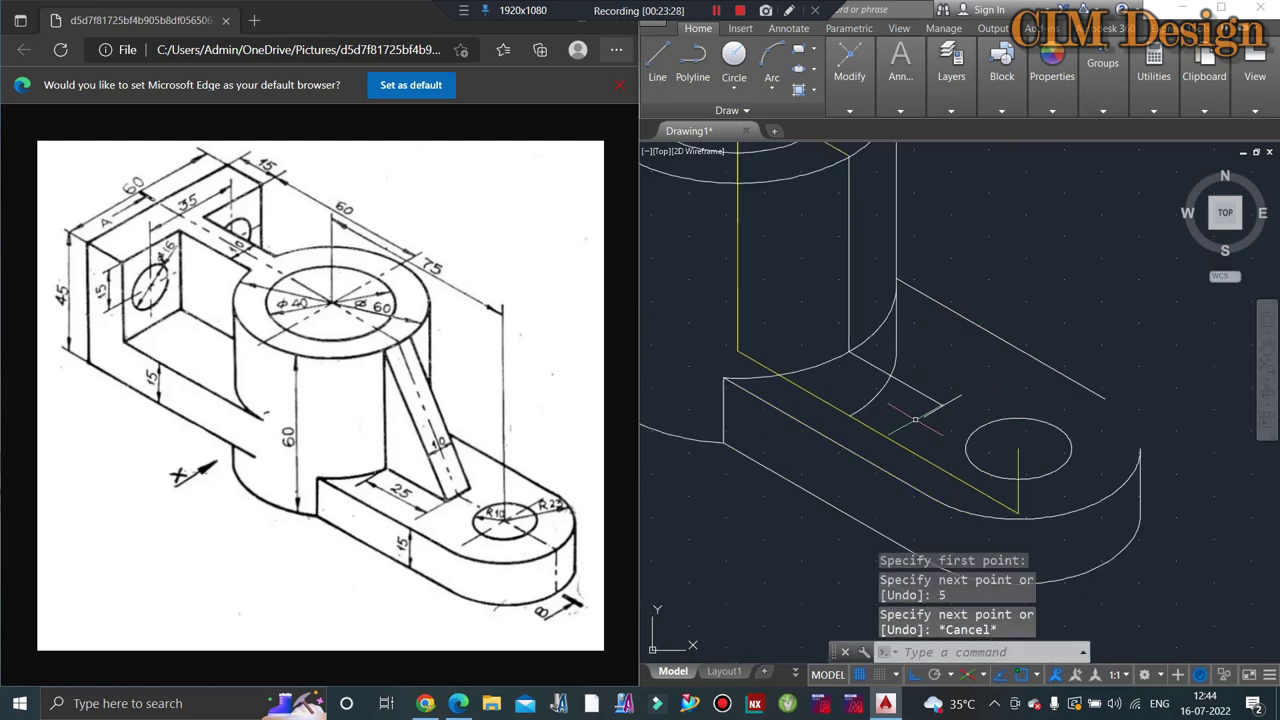
pyautogui.scroll(-2, 927, 391)
# Step: Begin a new line where the cylinder-top arc meets its vertical edge
pyautogui.click(657, 60)
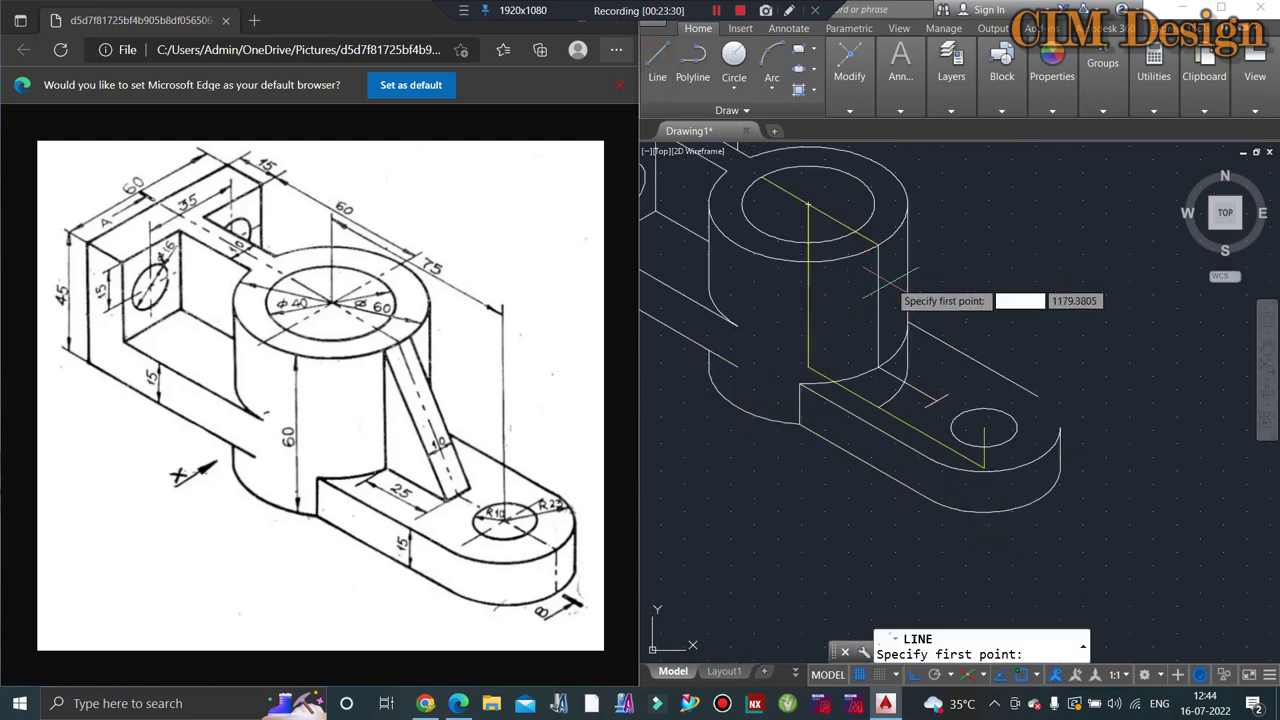
pyautogui.scroll(4, 870, 280)
pyautogui.scroll(2, 860, 195)
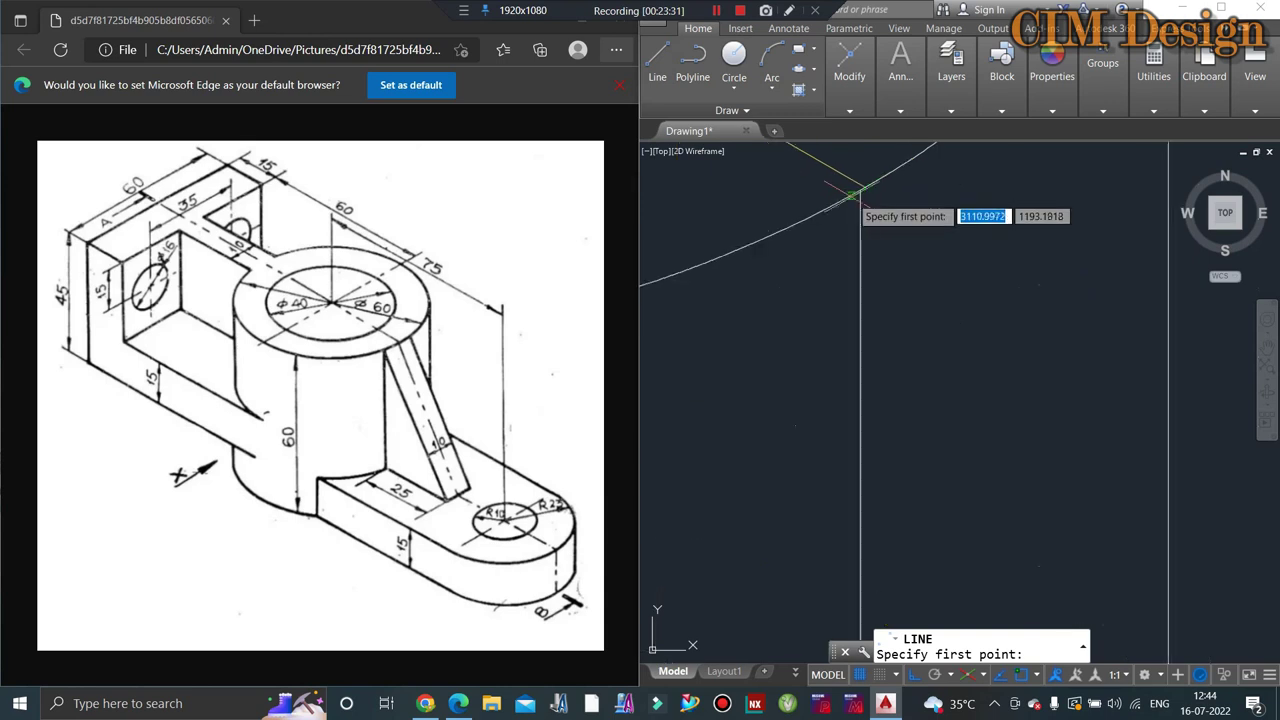
pyautogui.click(865, 185)
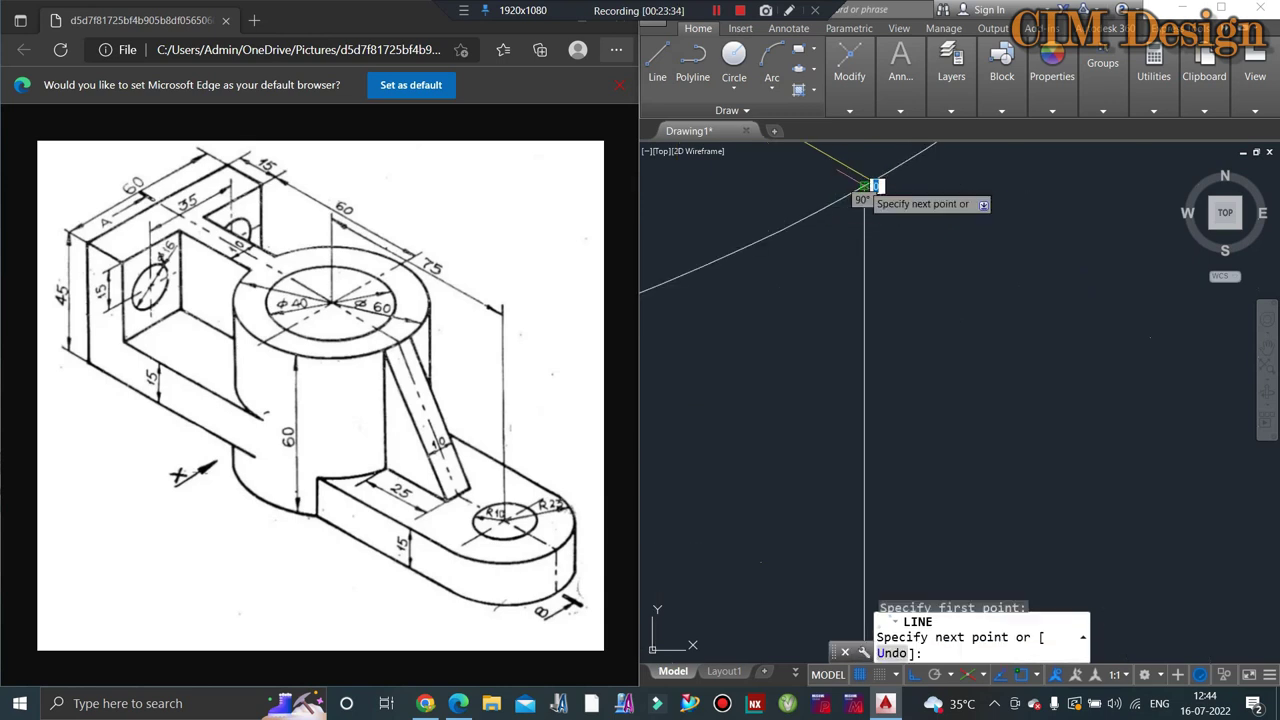
pyautogui.scroll(-3, 908, 203)
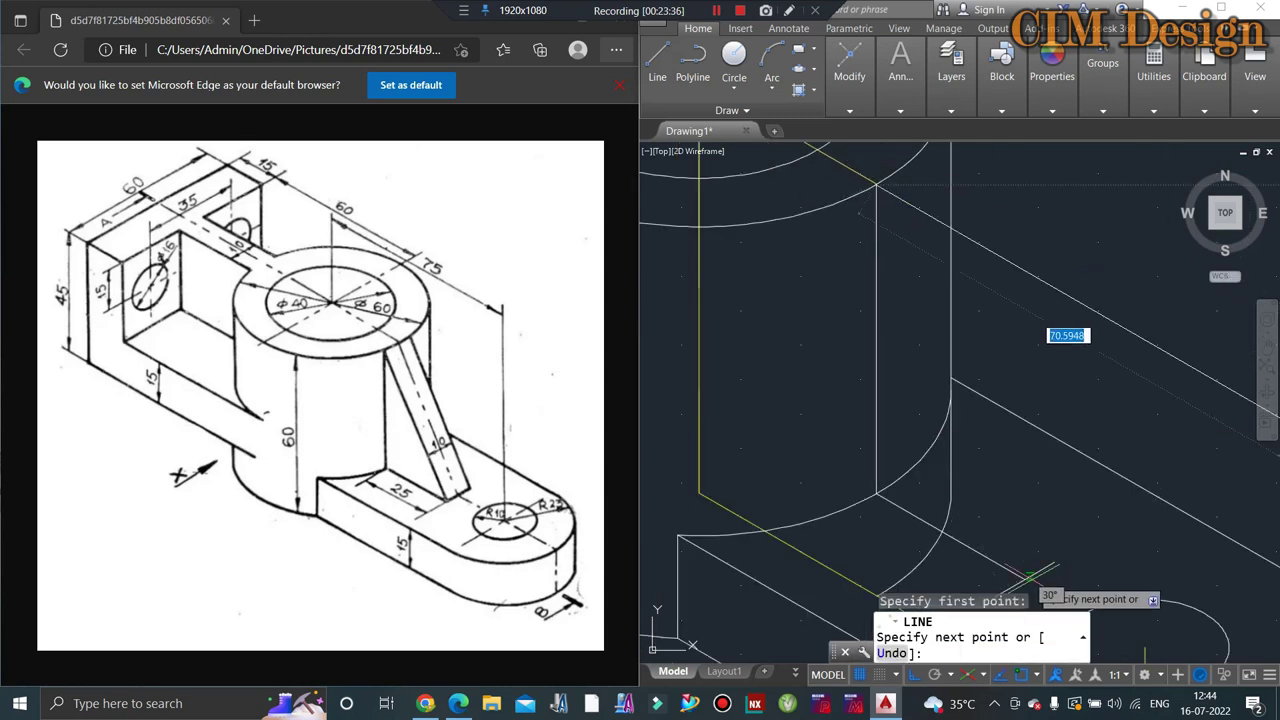
# Step: Finish the slanted rib line at length 70 and erase the stray line at the cylinder top
pyautogui.write('70')
pyautogui.press('Return')
pyautogui.press('Escape')
pyautogui.press('Escape')
pyautogui.scroll(-3, 1022, 320)
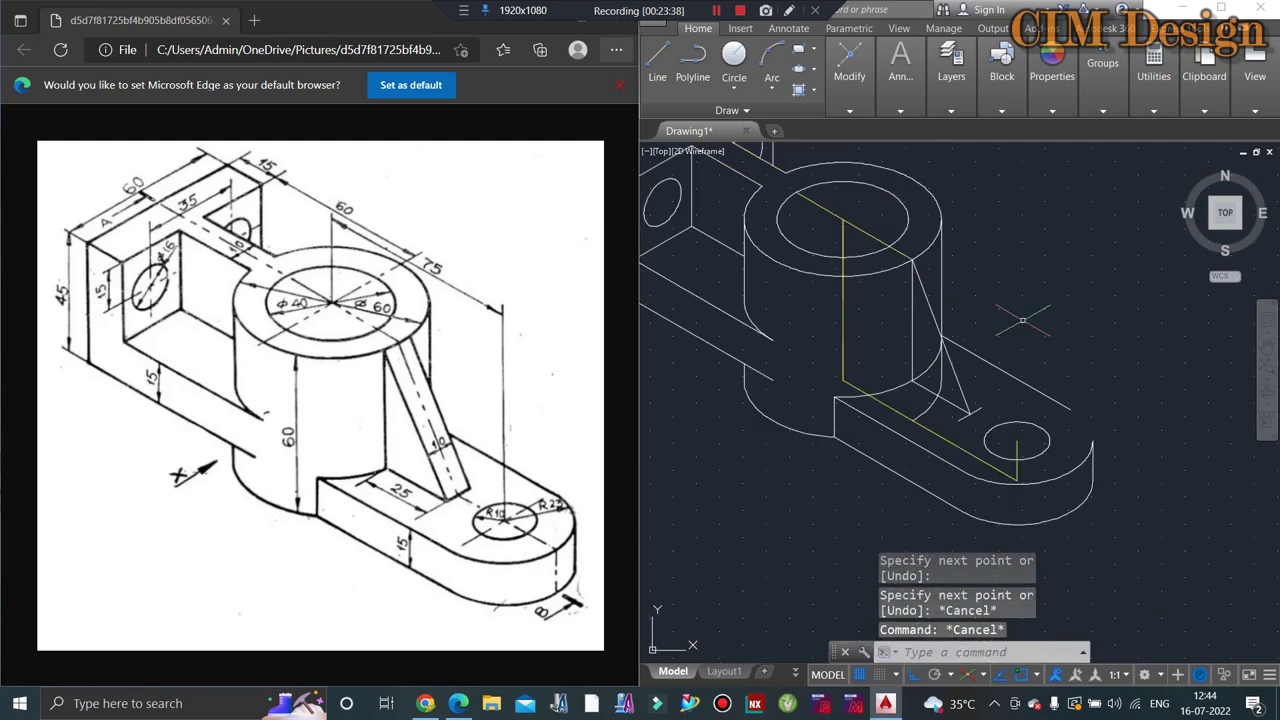
pyautogui.press('Escape')
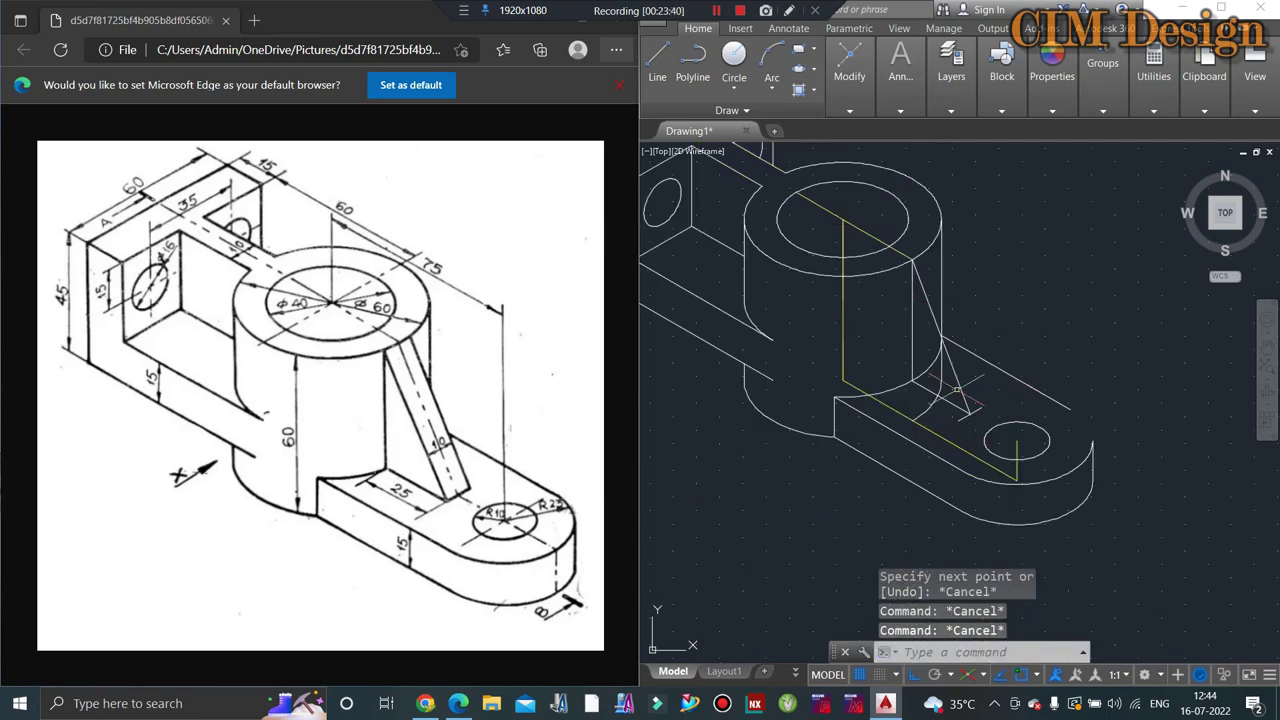
pyautogui.press('Escape')
pyautogui.scroll(2, 903, 250)
pyautogui.click(892, 257)
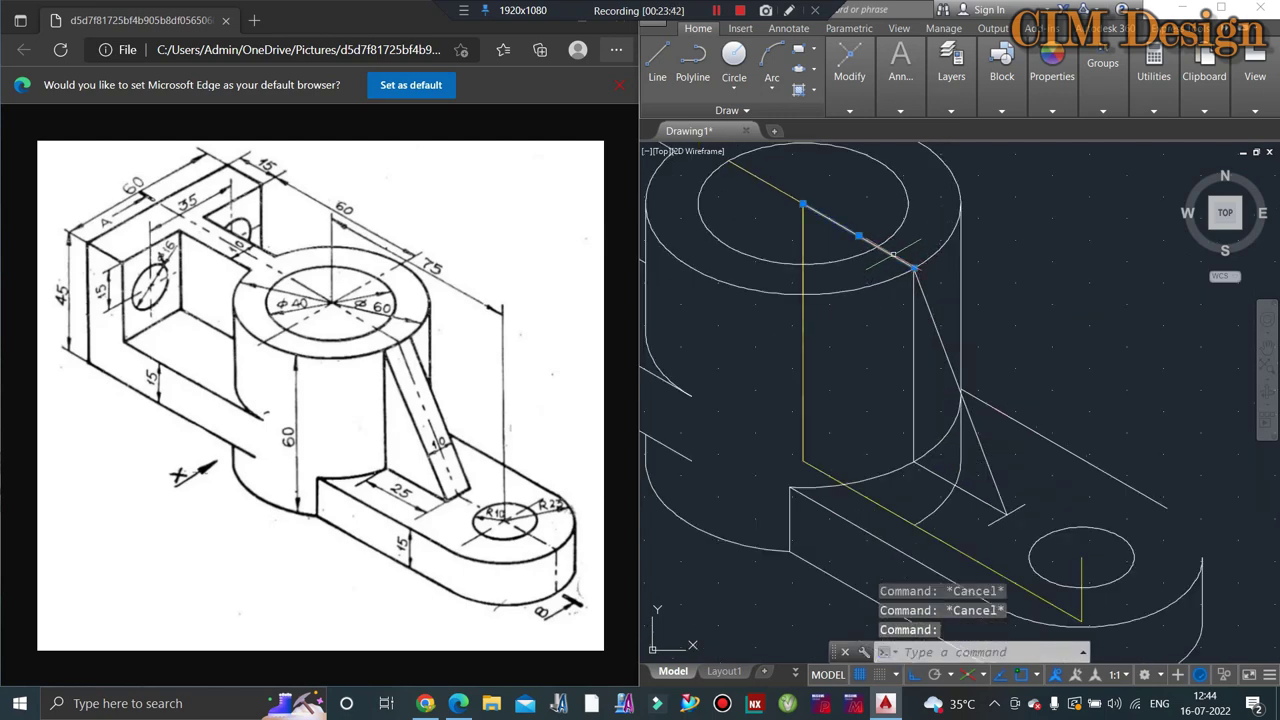
pyautogui.press('Delete')
pyautogui.write('co')
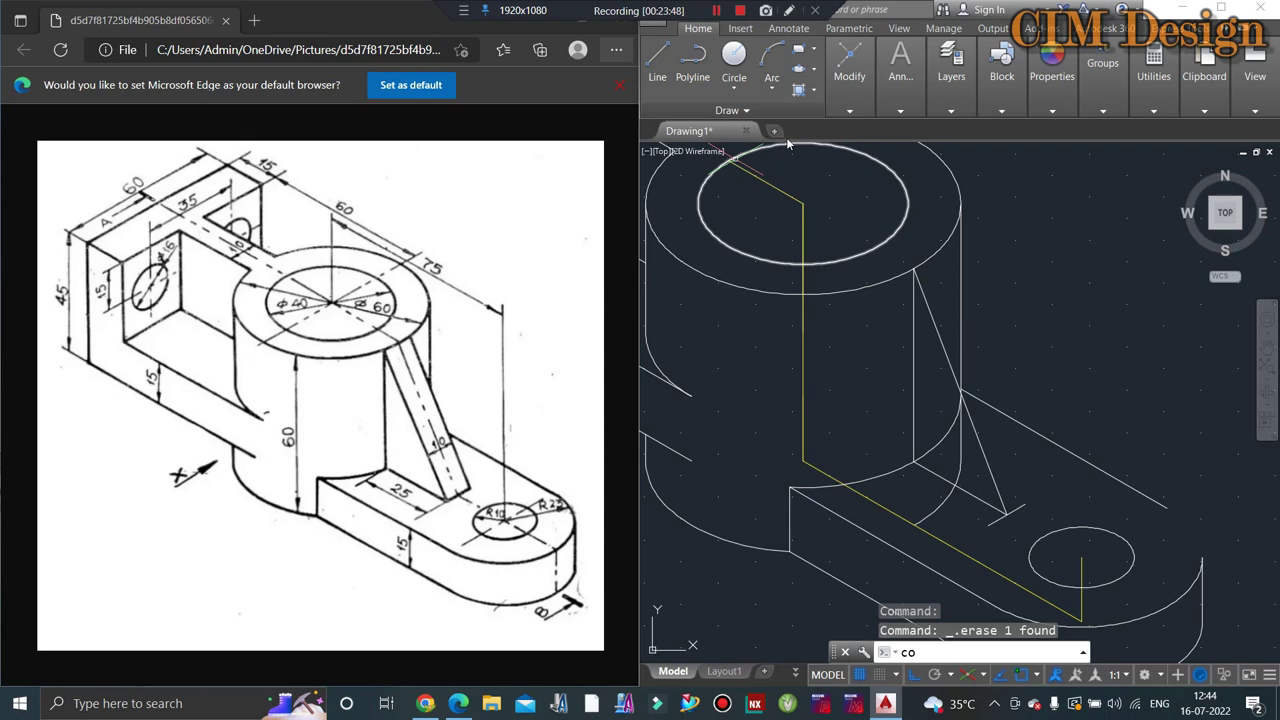
# Step: Copy the slanted rib line 5 units along the lug edge
pyautogui.press('Return')
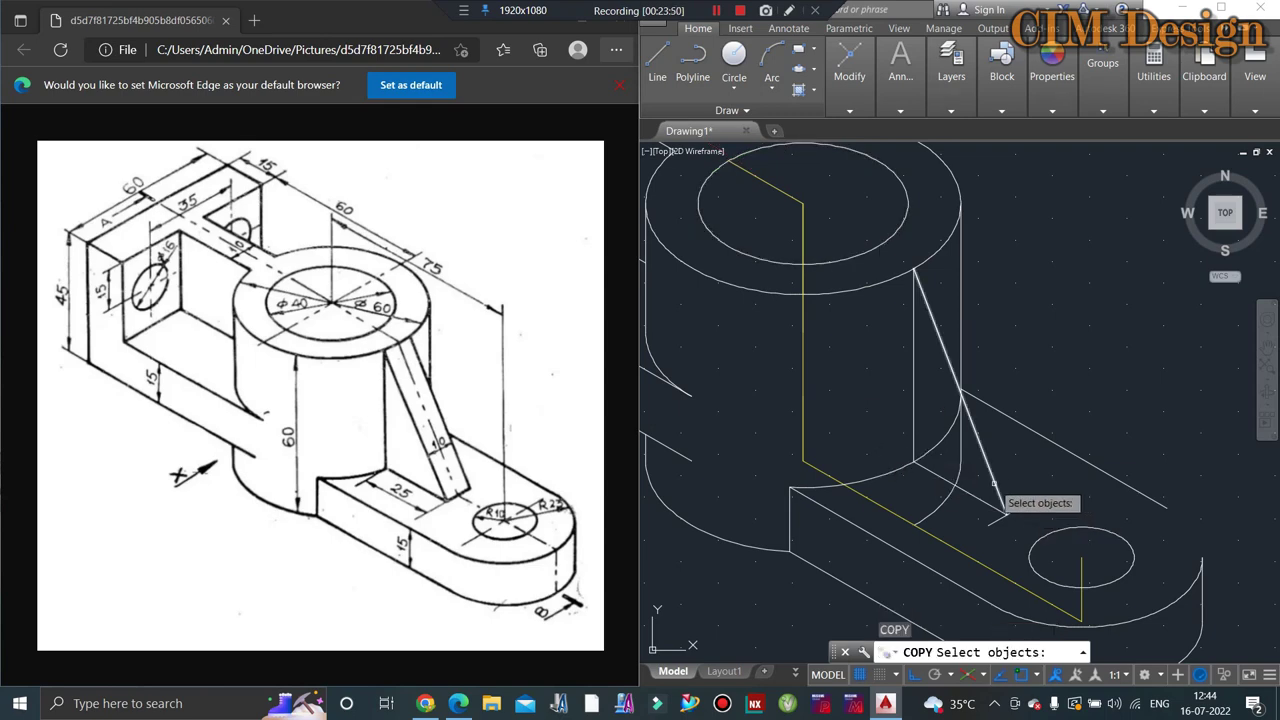
pyautogui.click(993, 483)
pyautogui.press('Return')
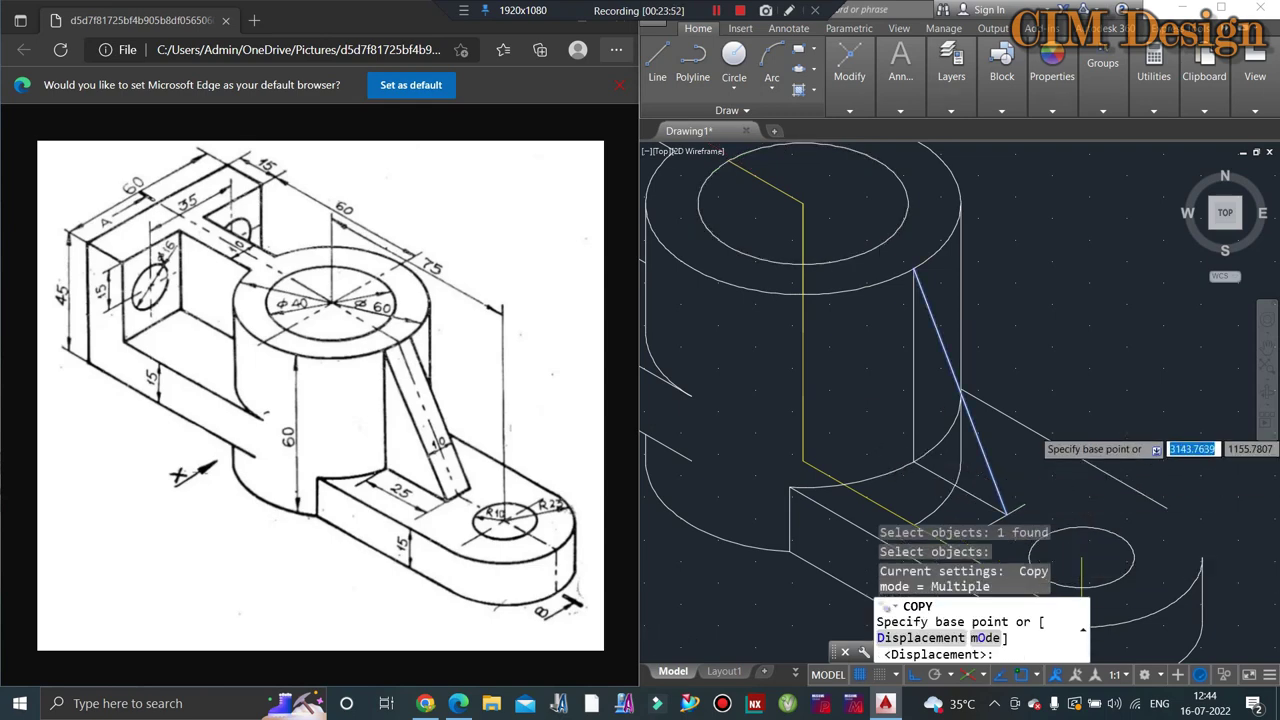
pyautogui.scroll(3, 1028, 432)
pyautogui.scroll(2, 953, 469)
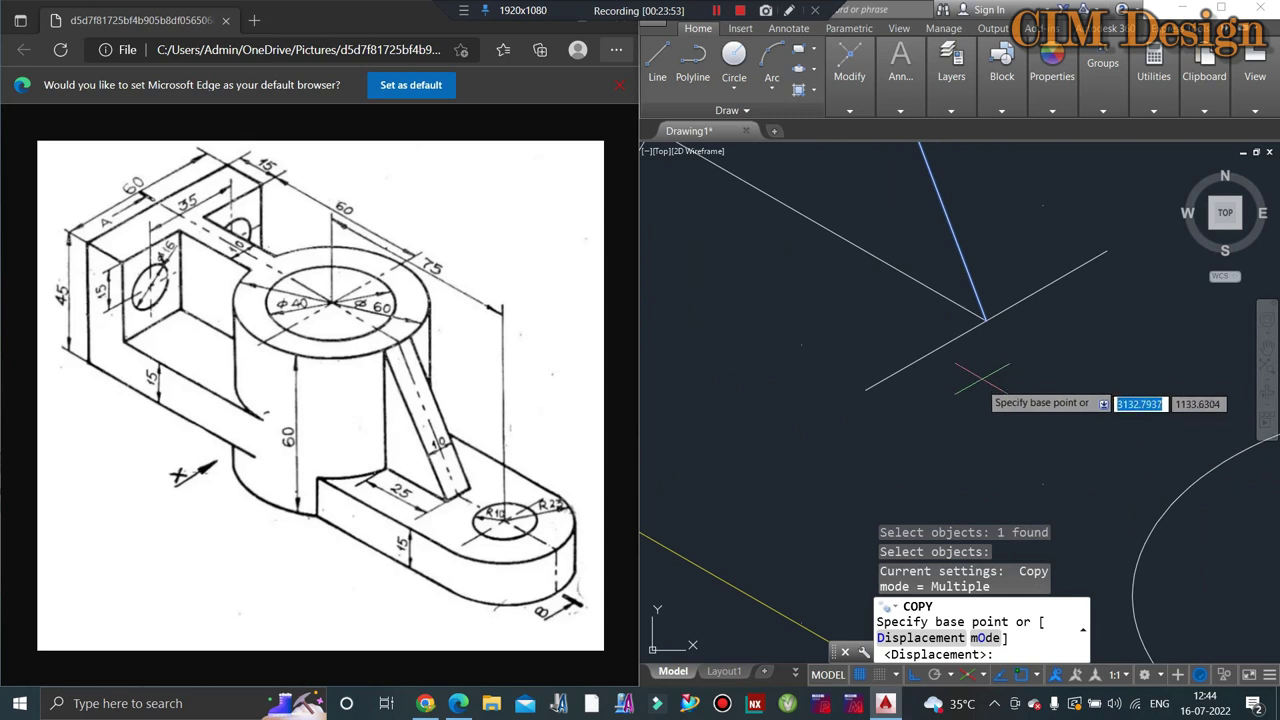
pyautogui.click(985, 320)
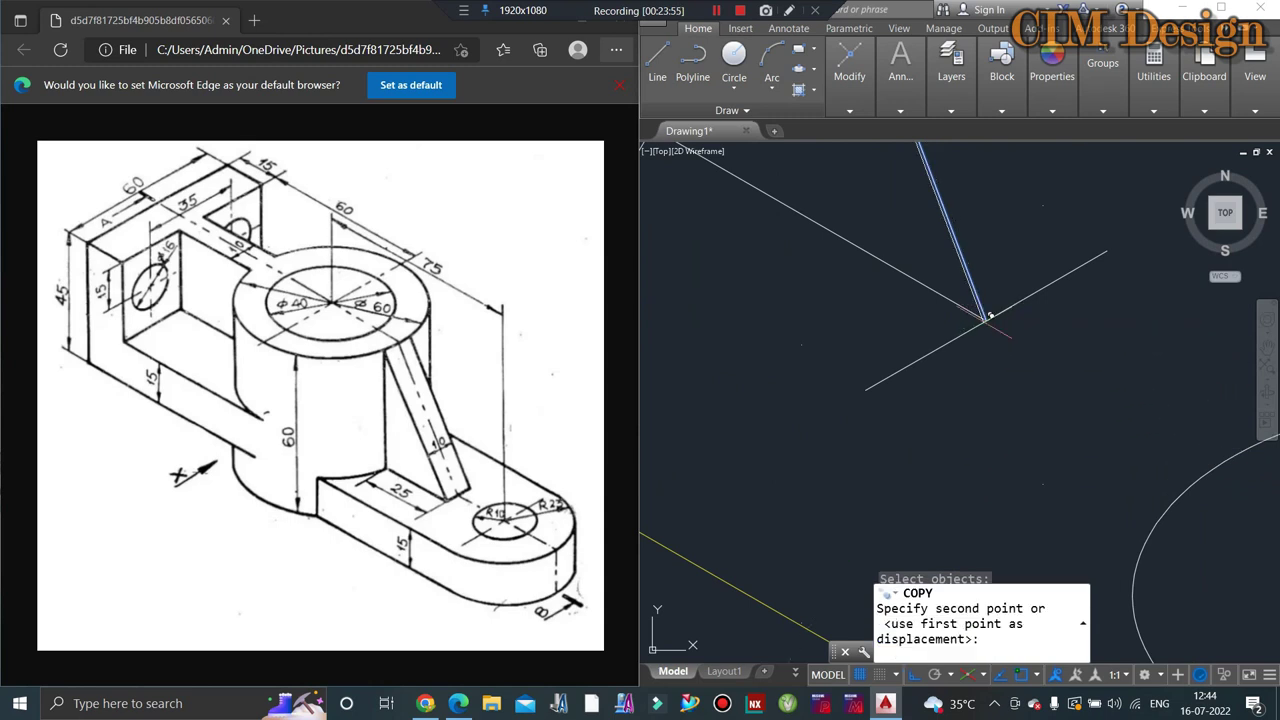
pyautogui.click(866, 388)
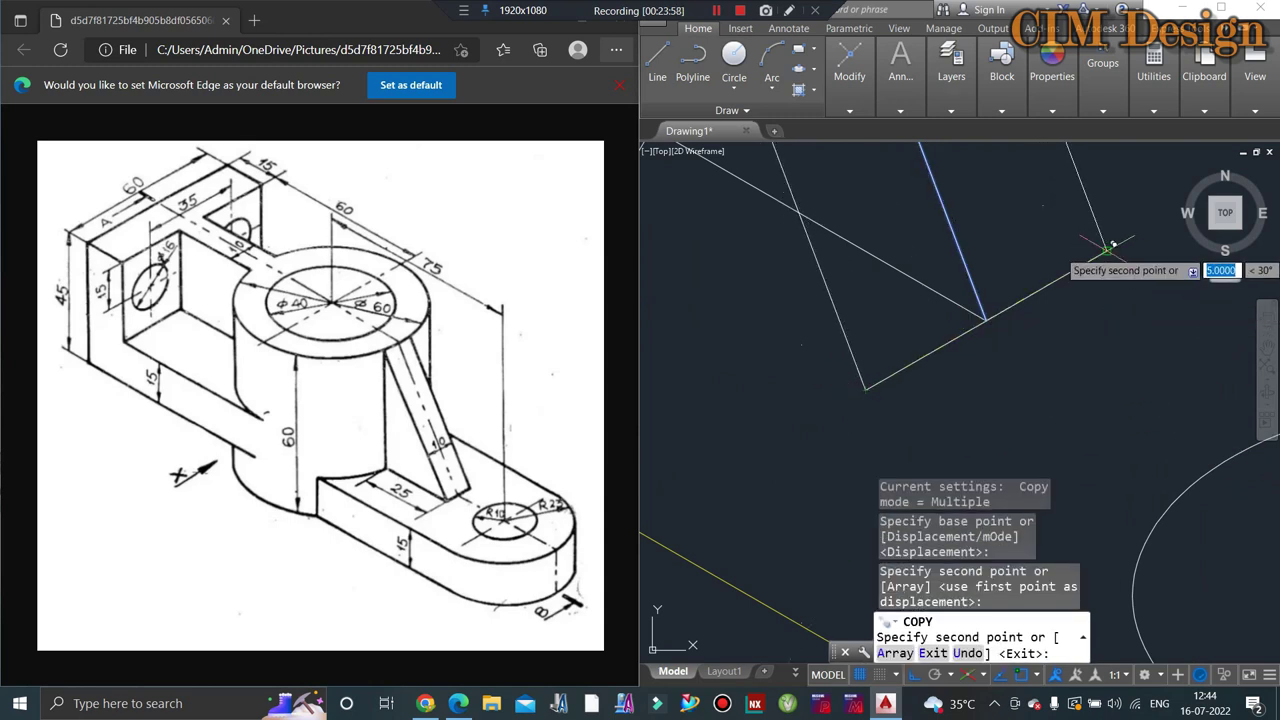
pyautogui.scroll(-2, 1070, 300)
pyautogui.press('Escape')
pyautogui.scroll(-2, 1032, 362)
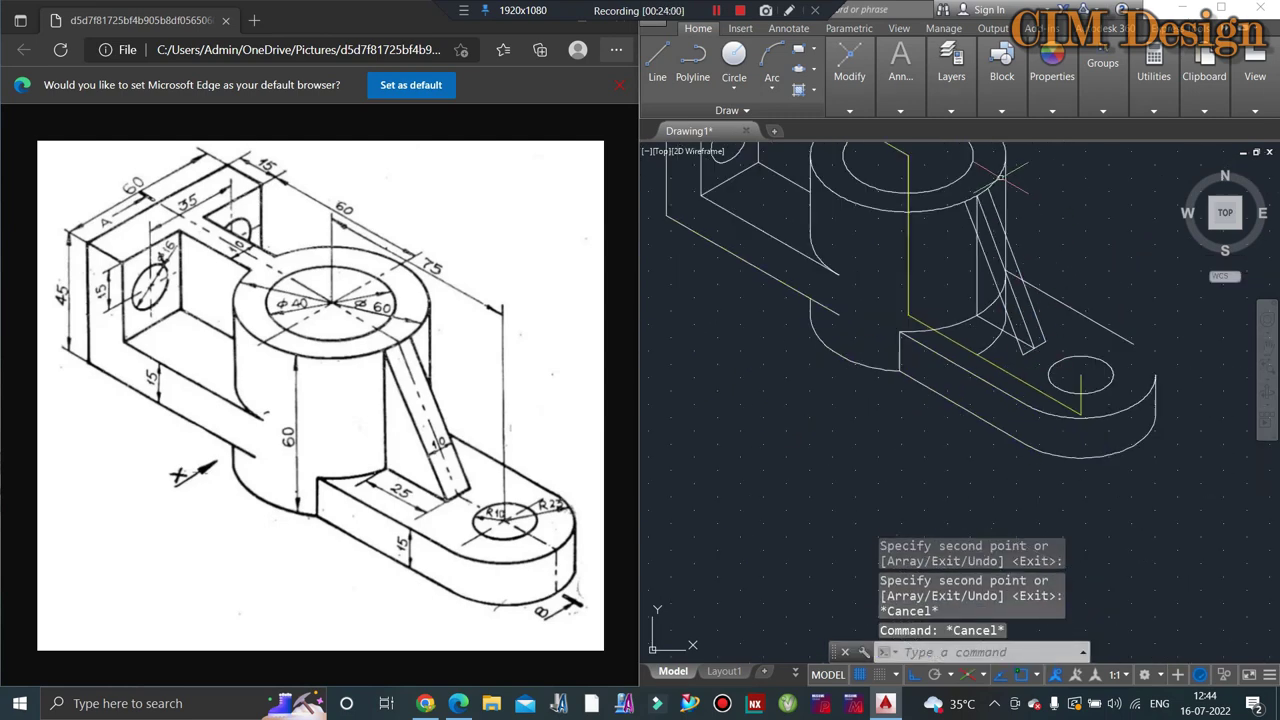
pyautogui.scroll(4, 1000, 177)
# Step: Try extending the rib lines to the cylinder's outer arc with EXTEND, then cancel
pyautogui.press('Escape')
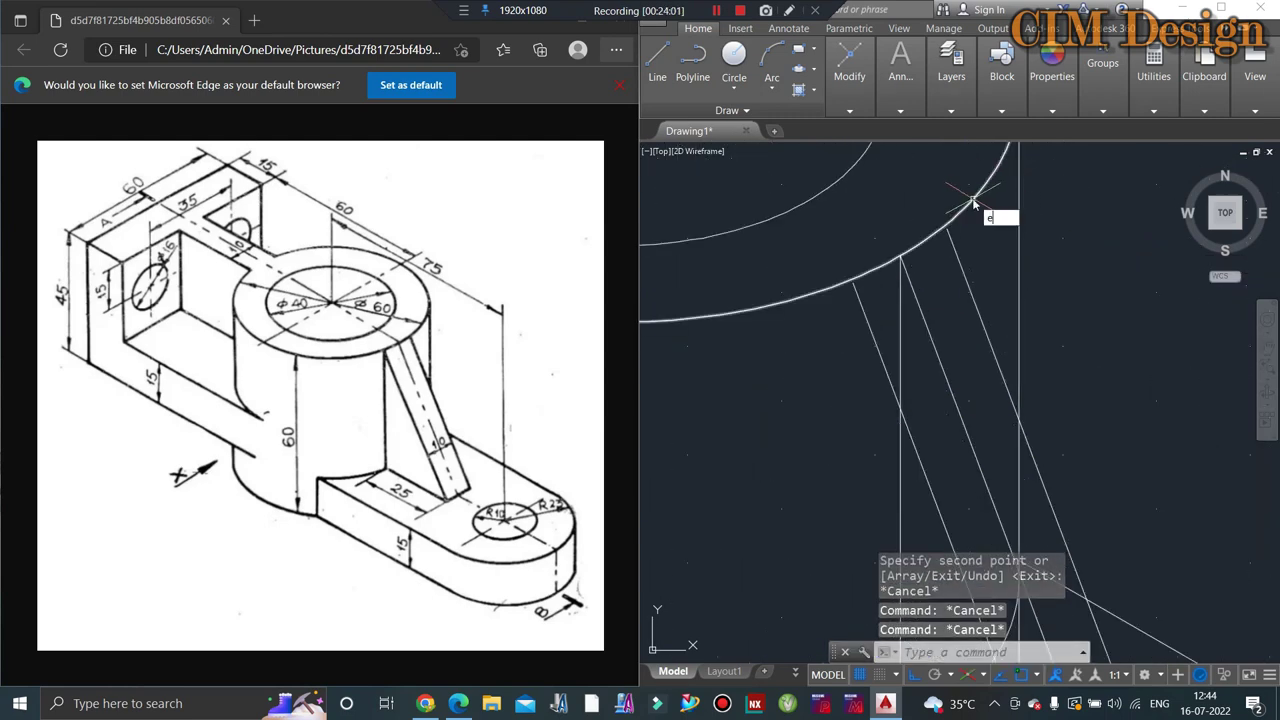
pyautogui.write('x')
pyautogui.press('Return')
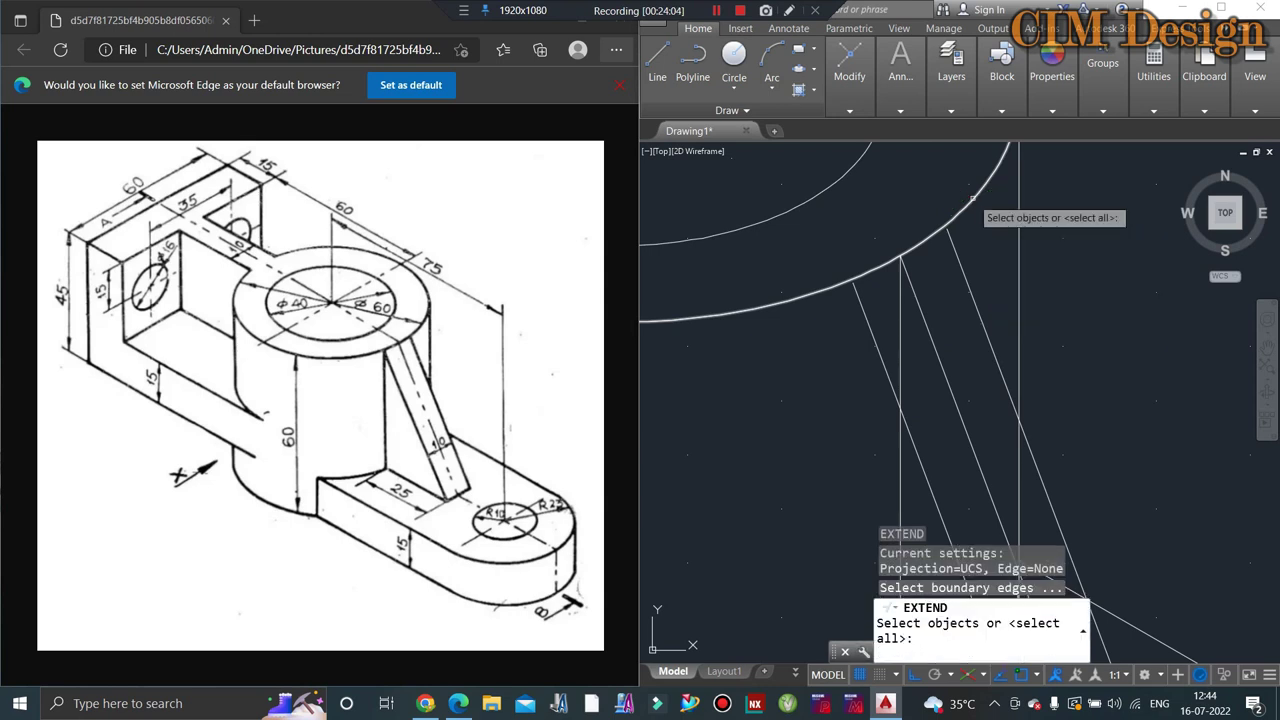
pyautogui.scroll(2, 860, 290)
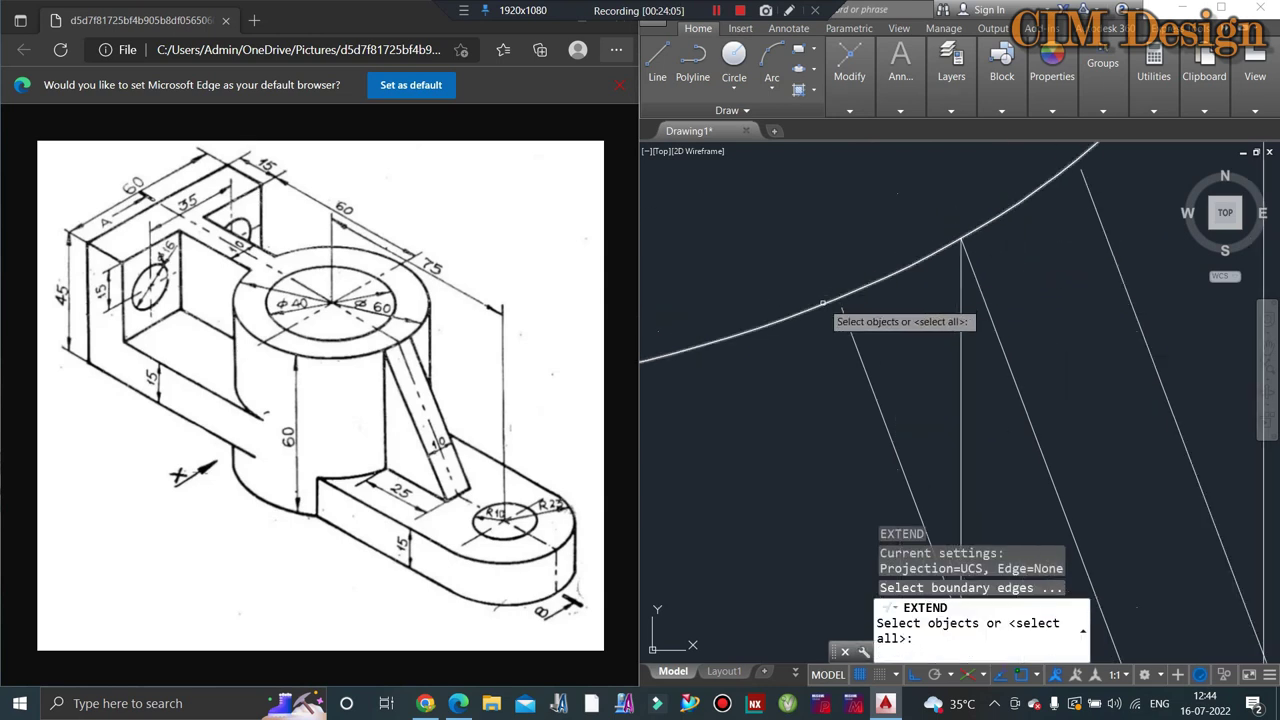
pyautogui.click(830, 303)
pyautogui.press('Return')
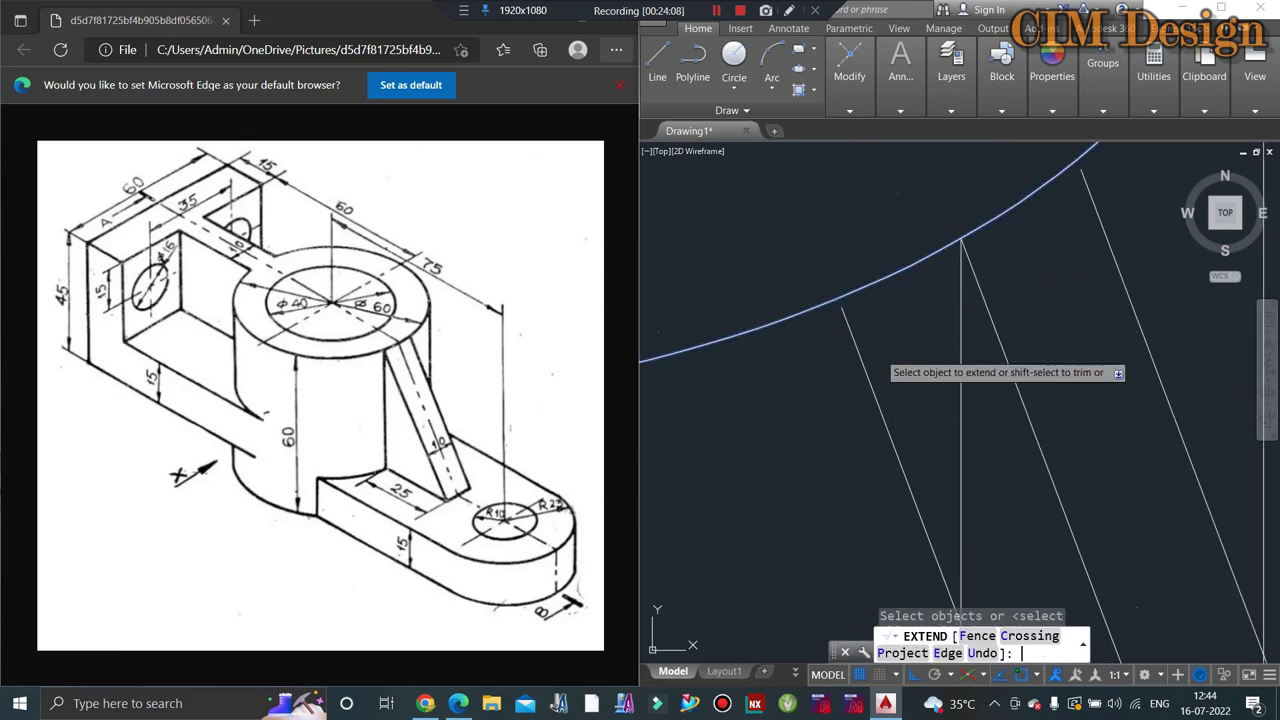
pyautogui.click(849, 324)
pyautogui.click(855, 358)
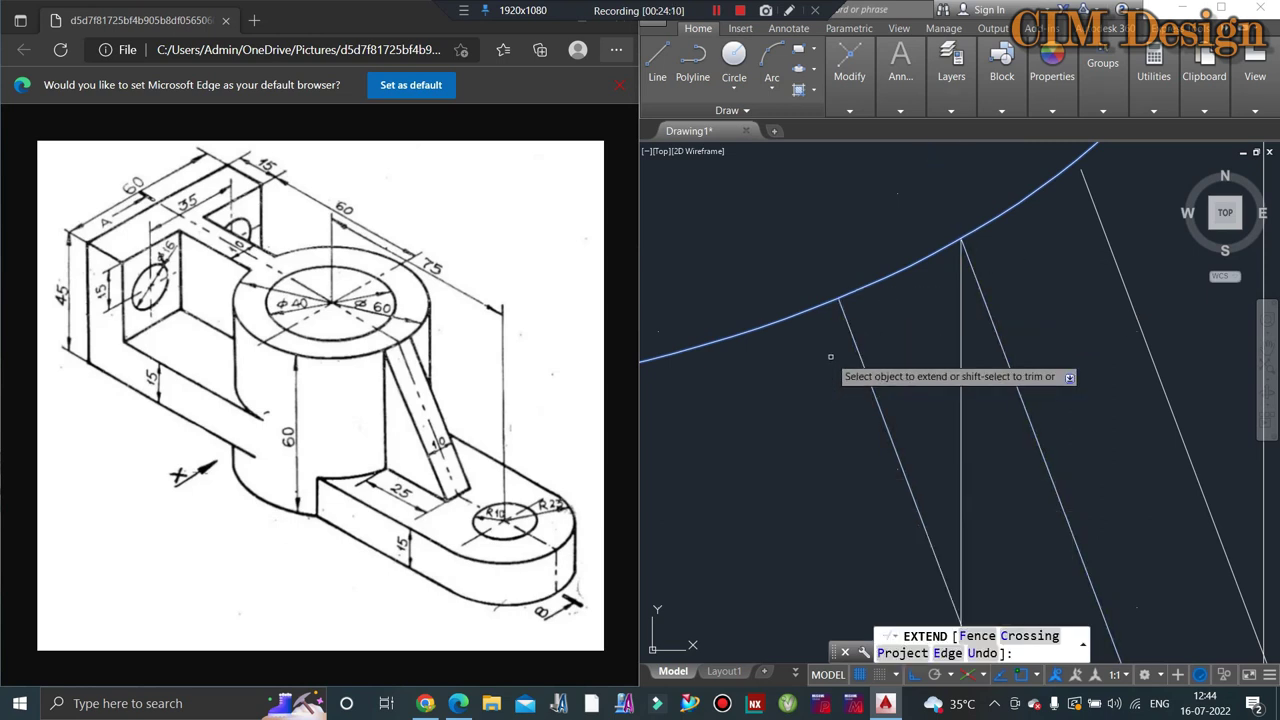
pyautogui.scroll(1, 1020, 311)
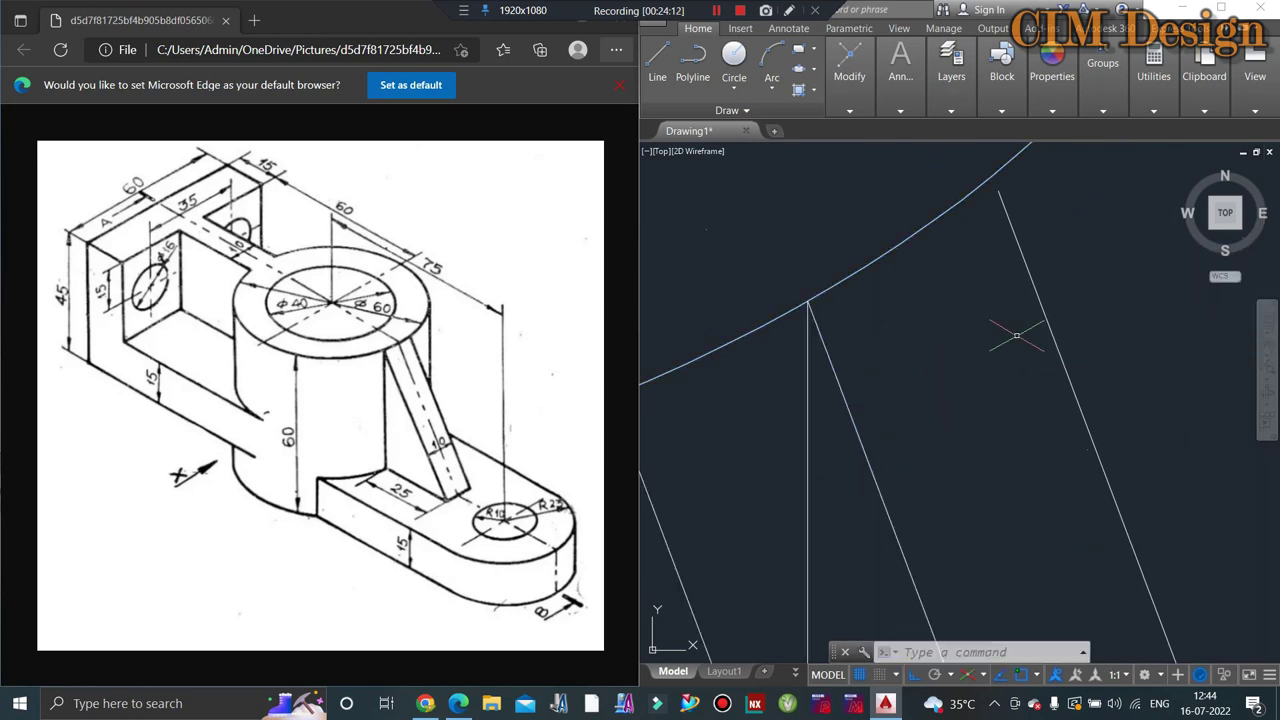
pyautogui.press('Escape')
# Step: Extend both rib lines up to the cylinder's outer arc
pyautogui.press('Return')
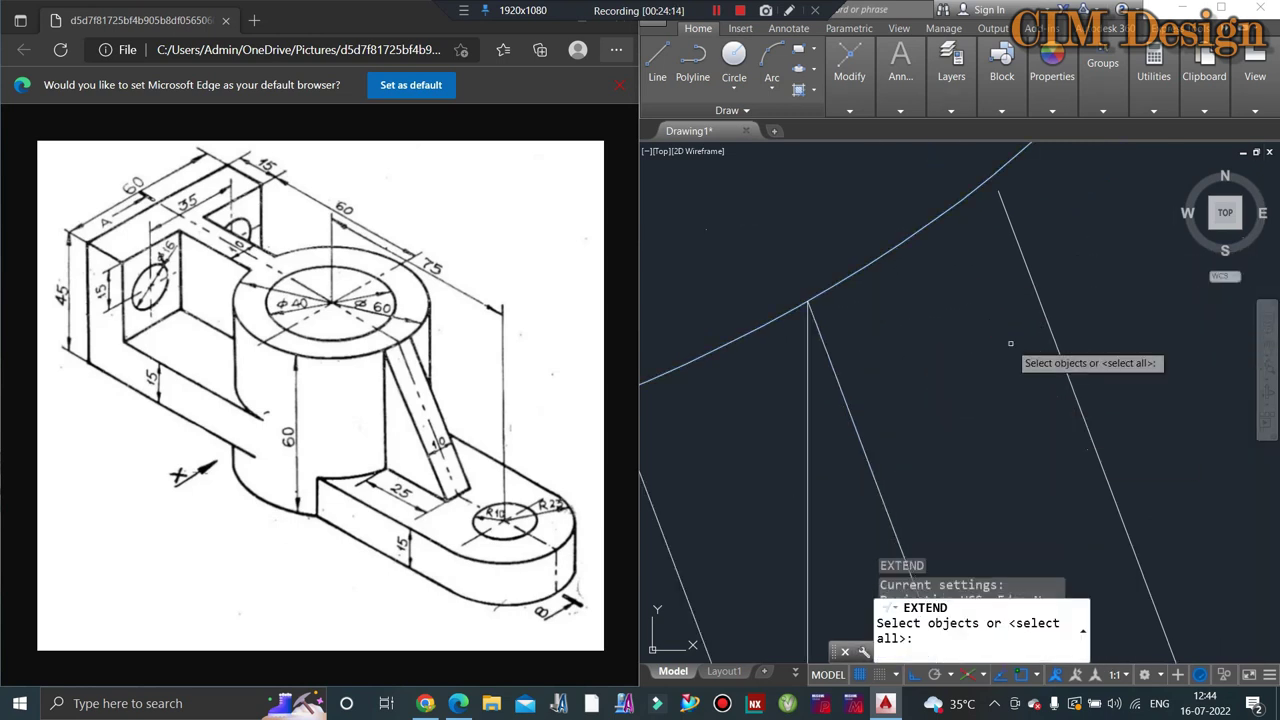
pyautogui.click(957, 196)
pyautogui.press('Return')
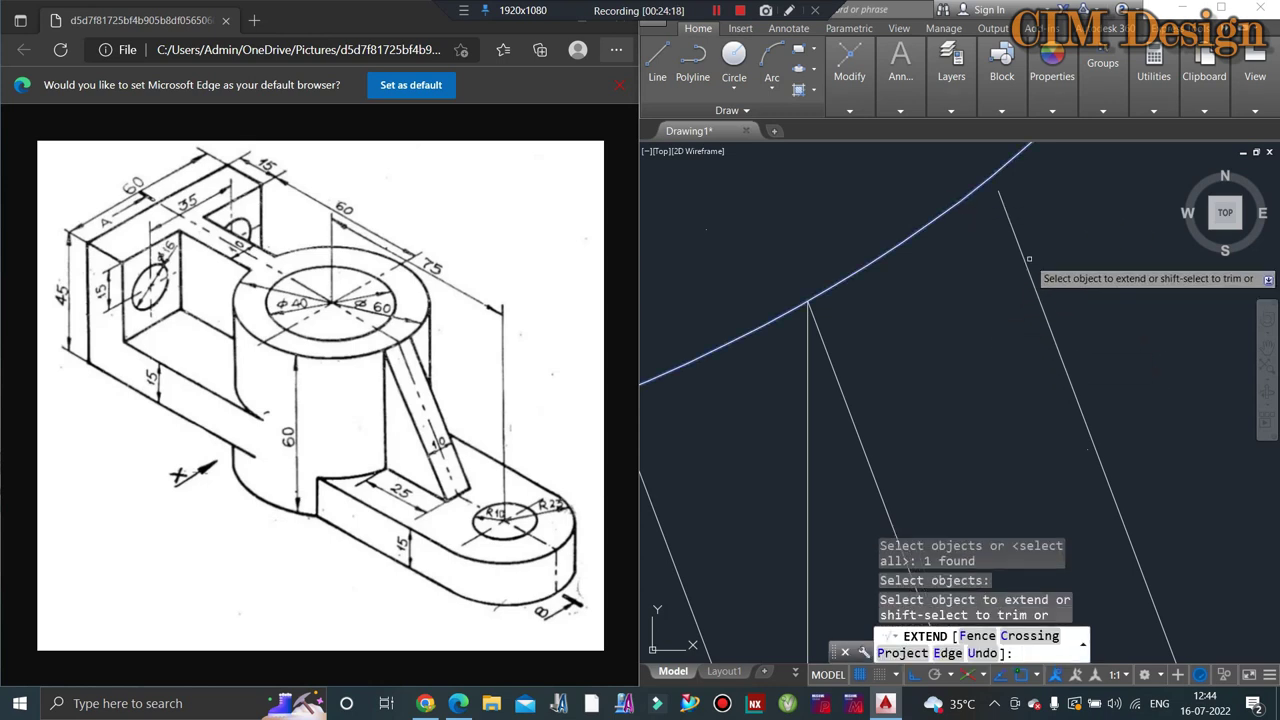
pyautogui.click(1022, 244)
pyautogui.click(1000, 262)
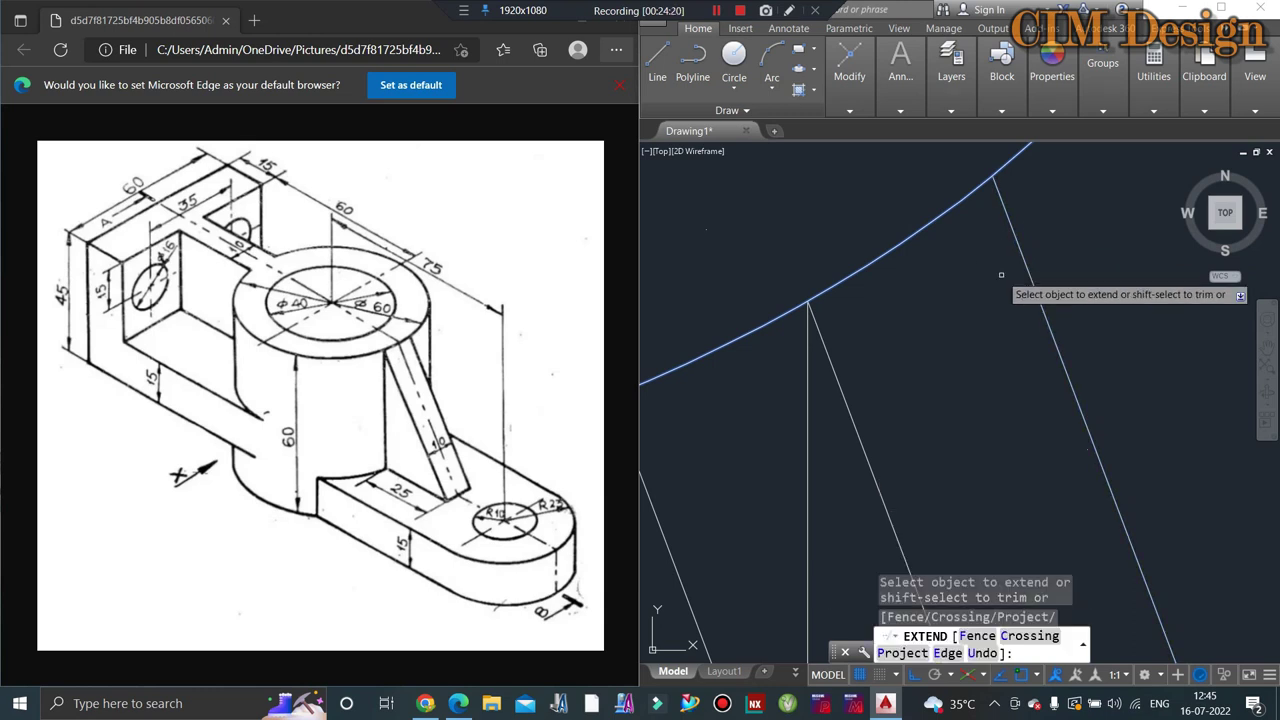
pyautogui.scroll(-1, 1208, 329)
pyautogui.press('Escape')
pyautogui.press('Escape')
pyautogui.scroll(-1, 900, 330)
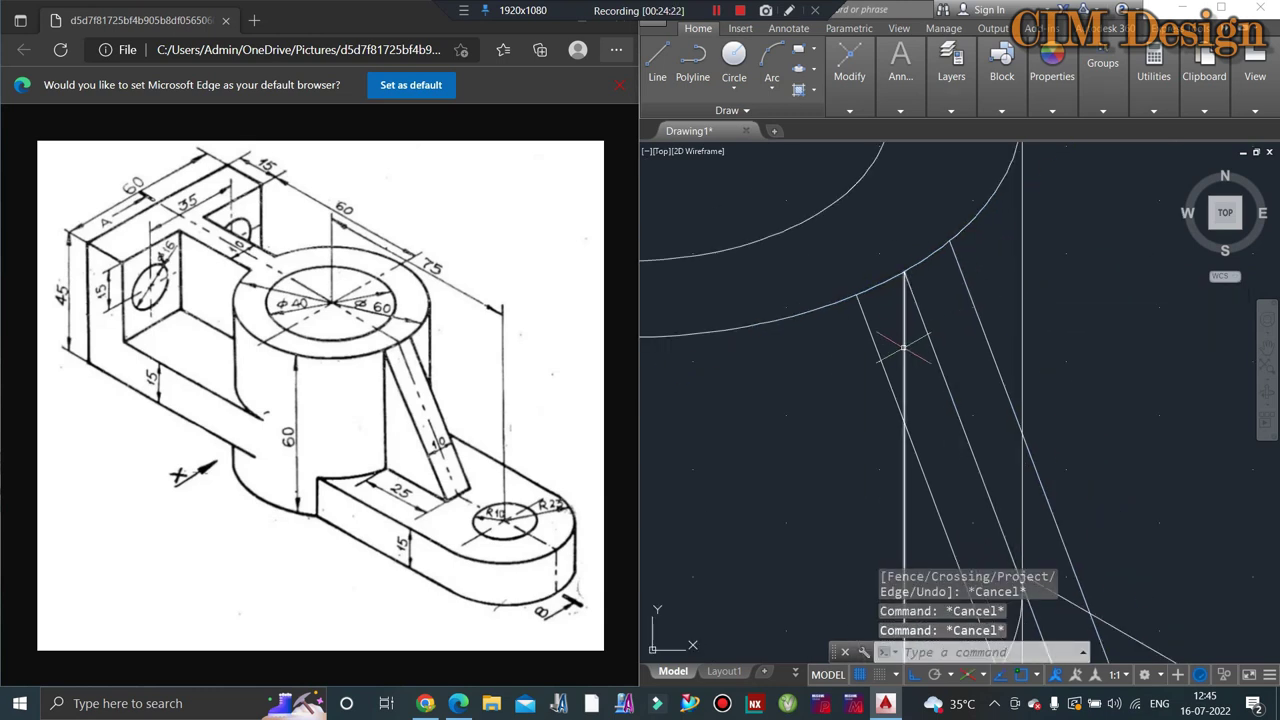
# Step: Delete the two leftover construction lines
pyautogui.click(939, 309)
pyautogui.click(897, 328)
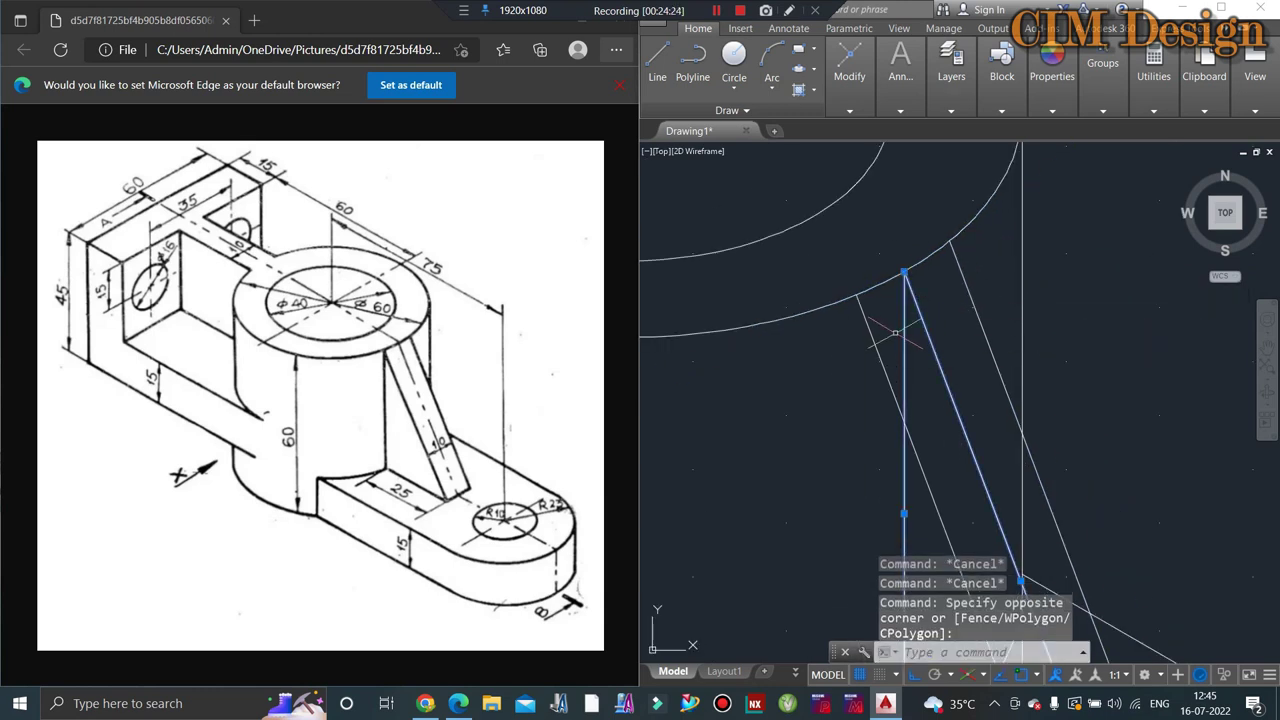
pyautogui.press('Delete')
pyautogui.scroll(-2, 910, 335)
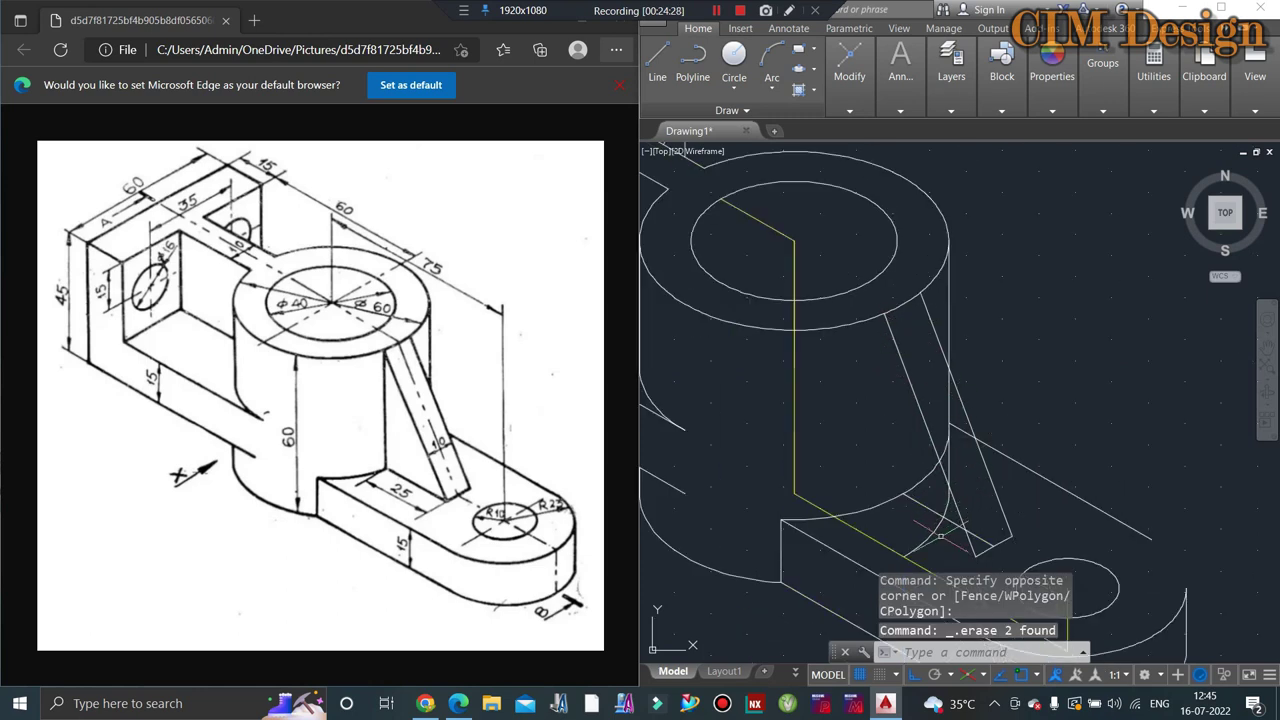
# Step: Trim the extra vertical line pieces at the rib apex, using all objects as cutting edges
pyautogui.write('tr')
pyautogui.press('Return')
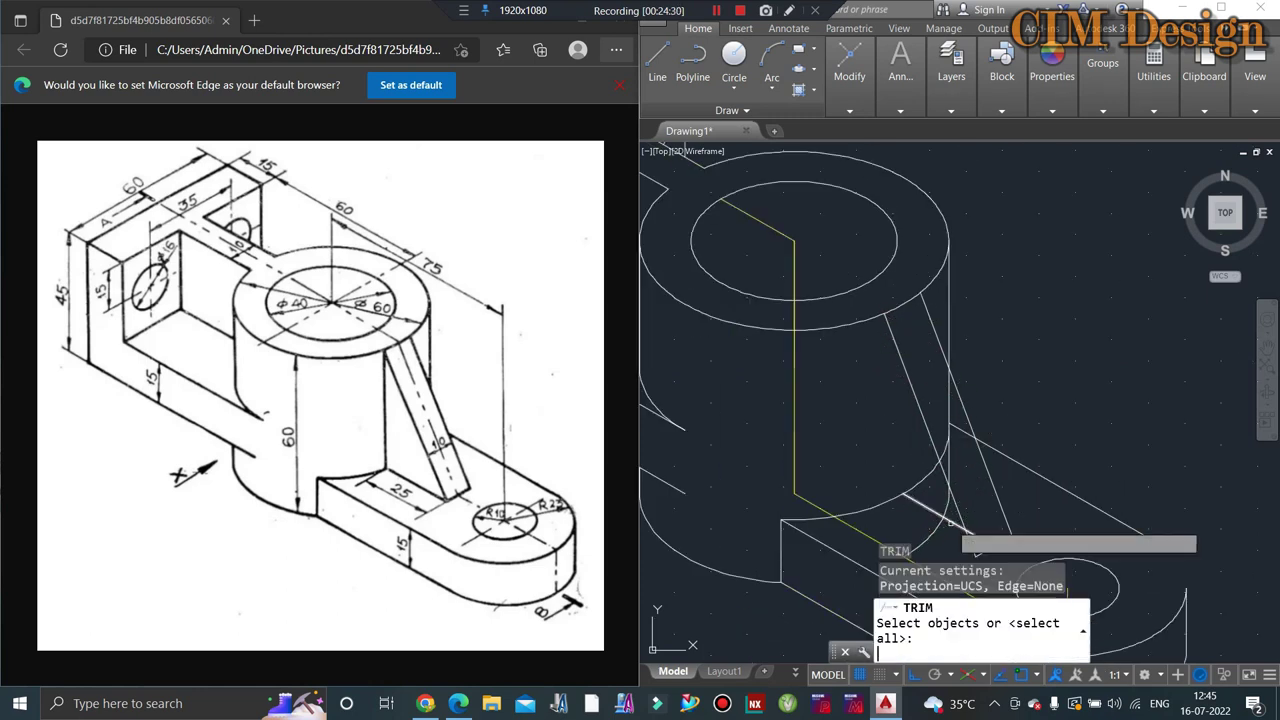
pyautogui.press('Return')
pyautogui.scroll(3, 947, 424)
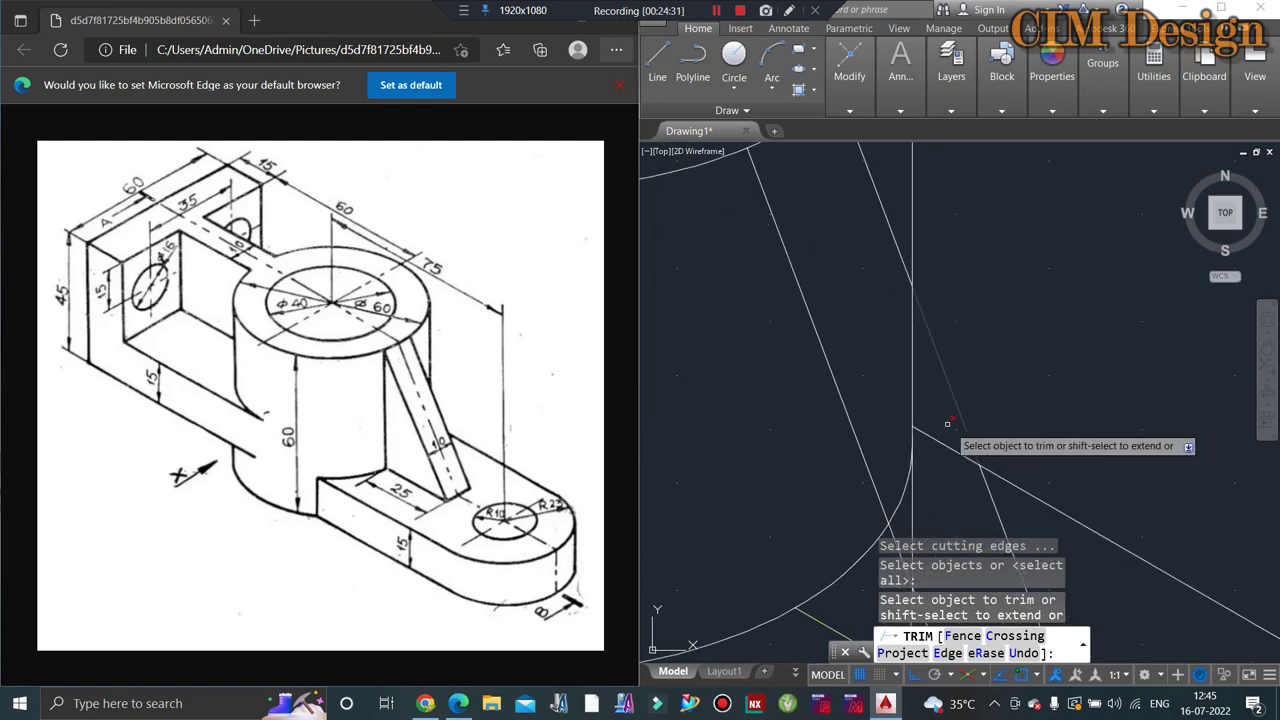
pyautogui.click(915, 365)
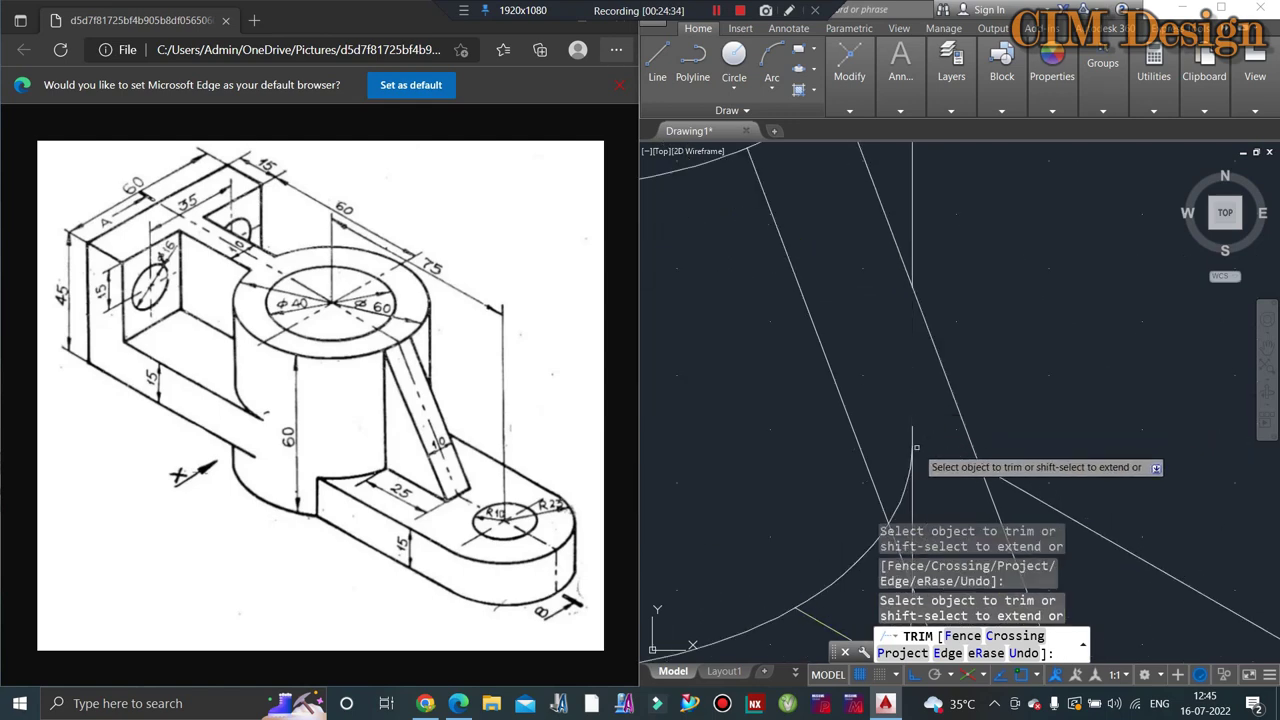
pyautogui.click(913, 440)
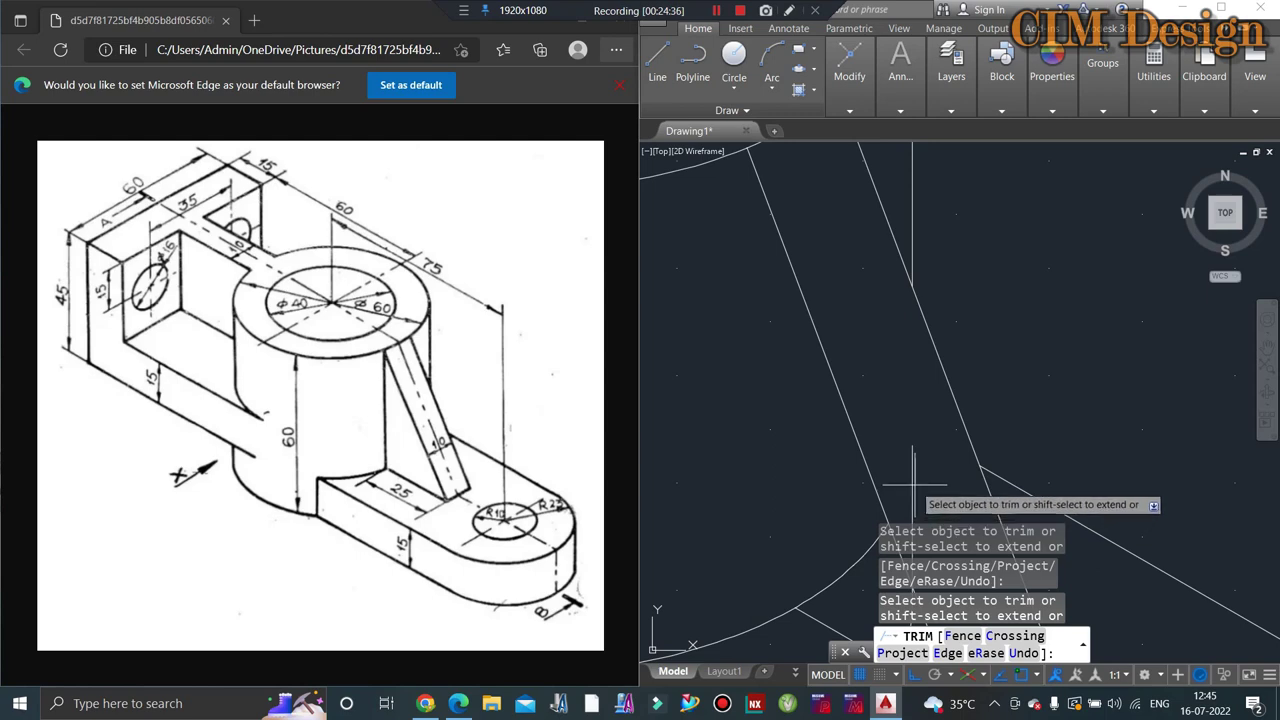
pyautogui.click(920, 487)
pyautogui.click(907, 454)
pyautogui.scroll(-5, 907, 454)
pyautogui.scroll(-3, 907, 450)
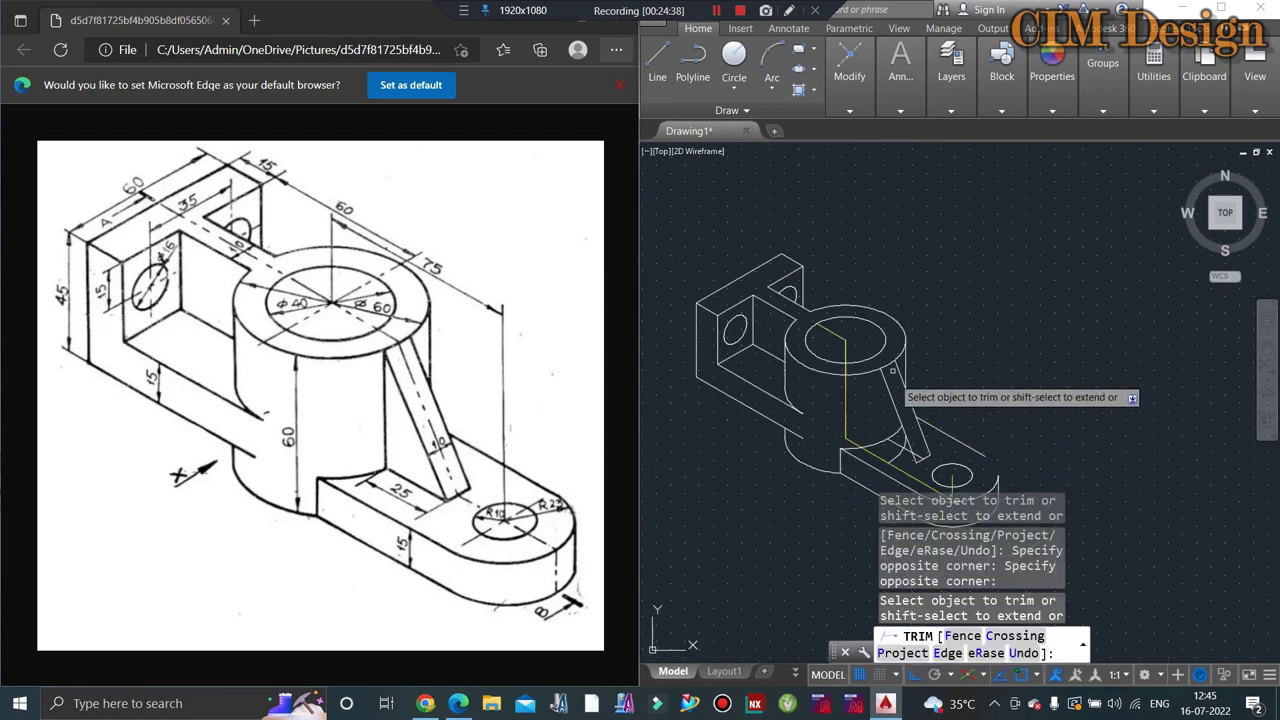
pyautogui.scroll(3, 915, 440)
pyautogui.scroll(2, 923, 429)
pyautogui.press('Escape')
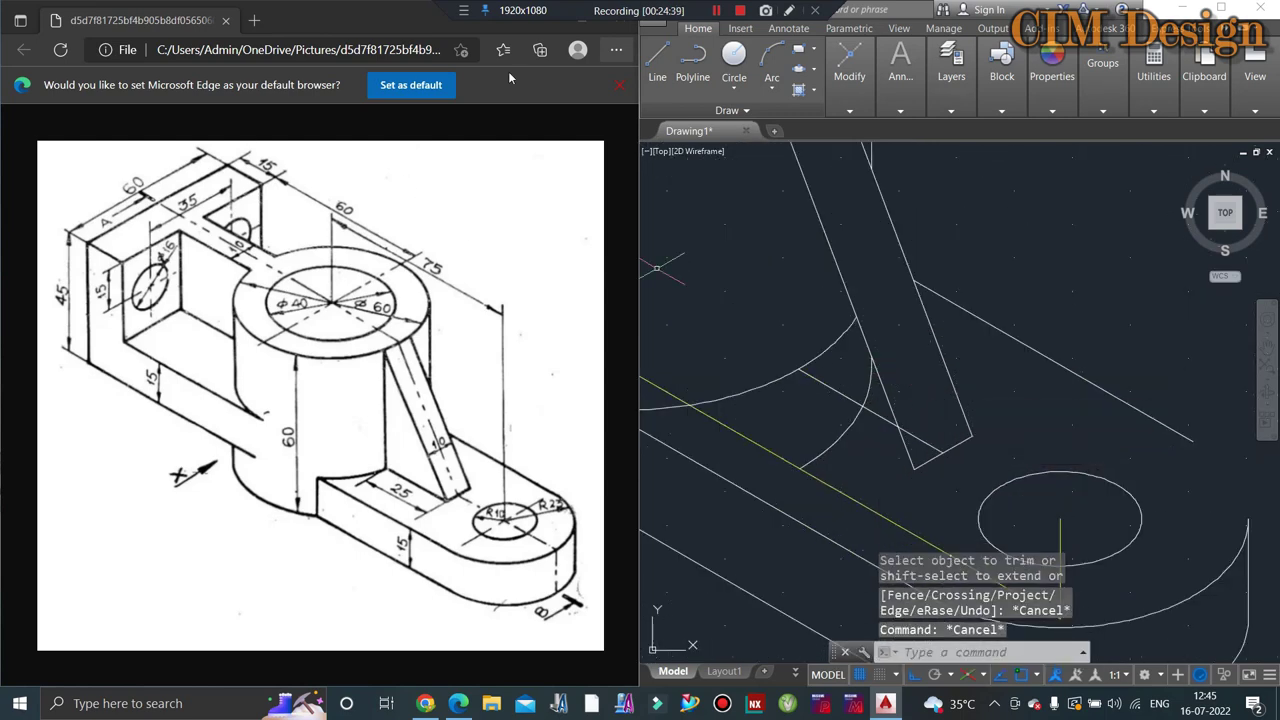
# Step: Abandon a stray line, then trim the short piece and crossing arc at the rib's lower end
pyautogui.write('l')
pyautogui.press('Return')
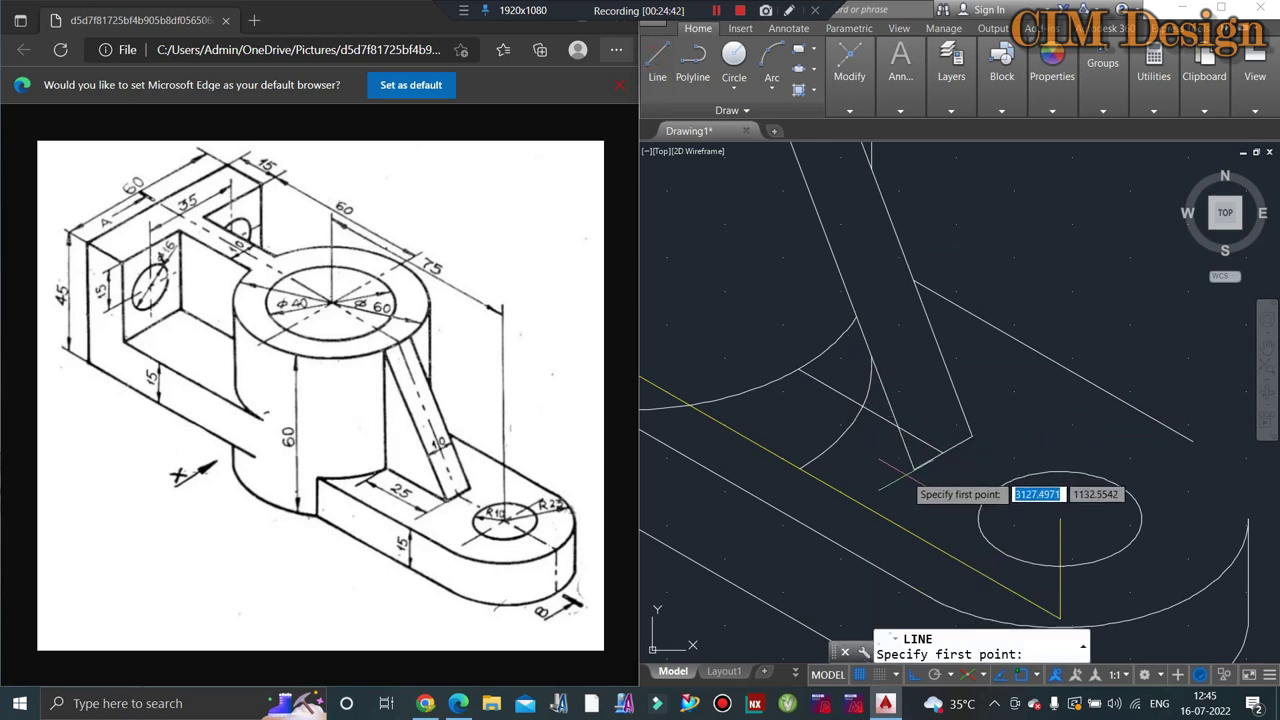
pyautogui.click(913, 468)
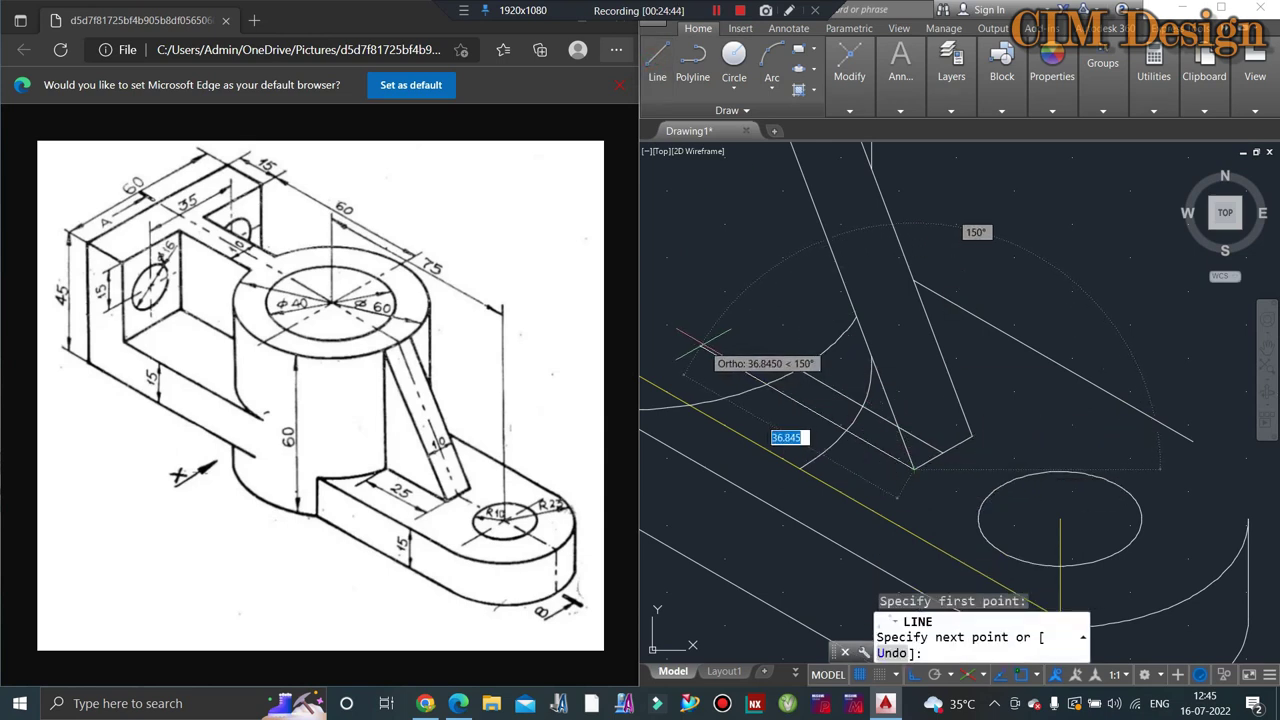
pyautogui.press('Escape')
pyautogui.press('Return')
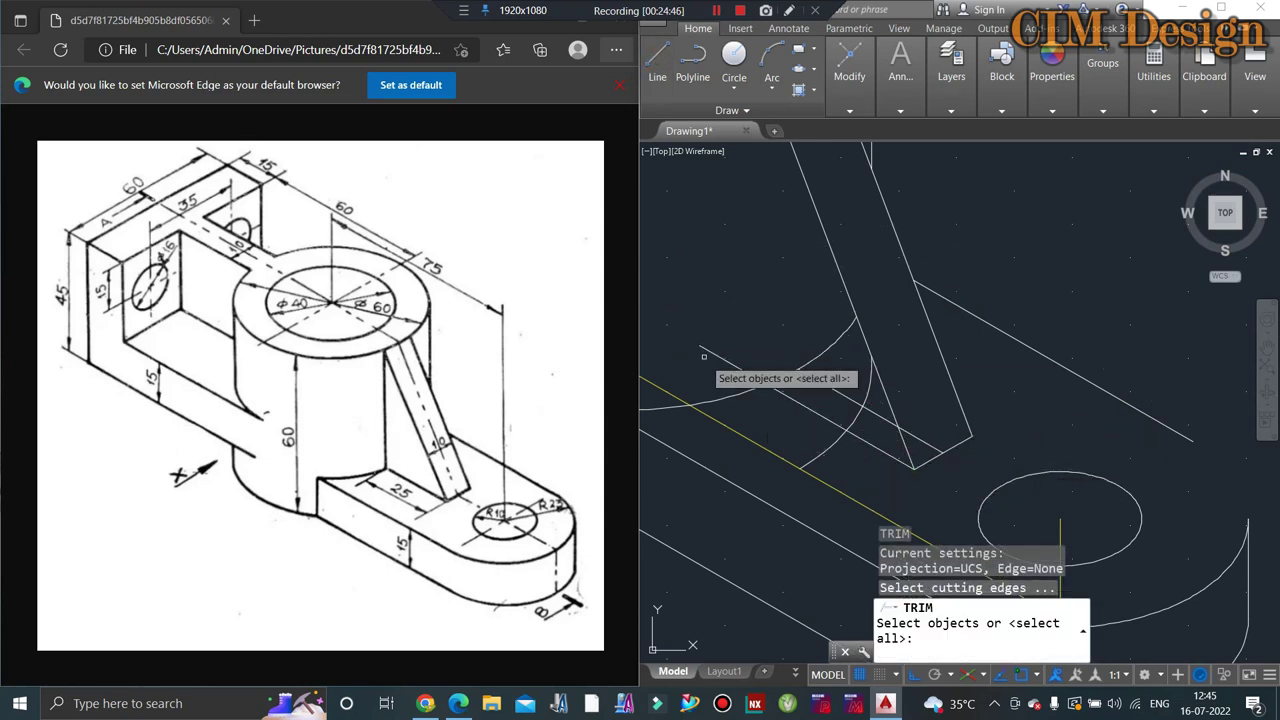
pyautogui.press('Return')
pyautogui.scroll(2, 797, 375)
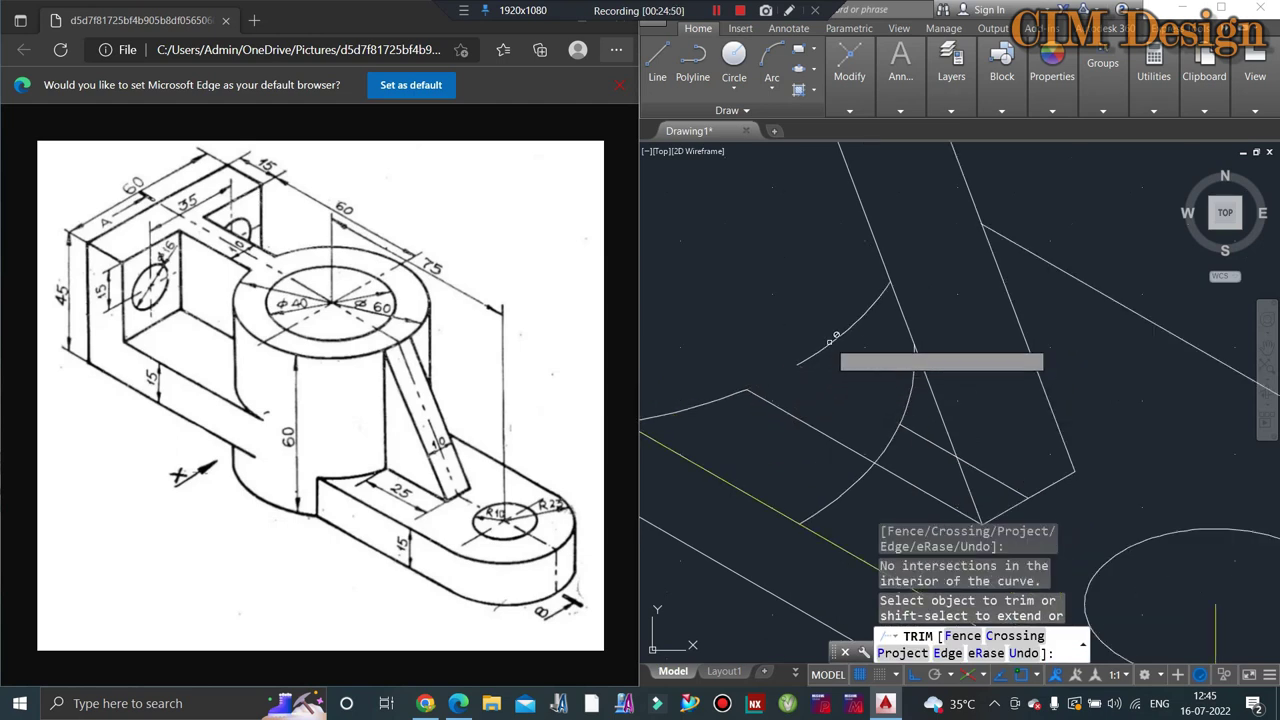
pyautogui.click(906, 400)
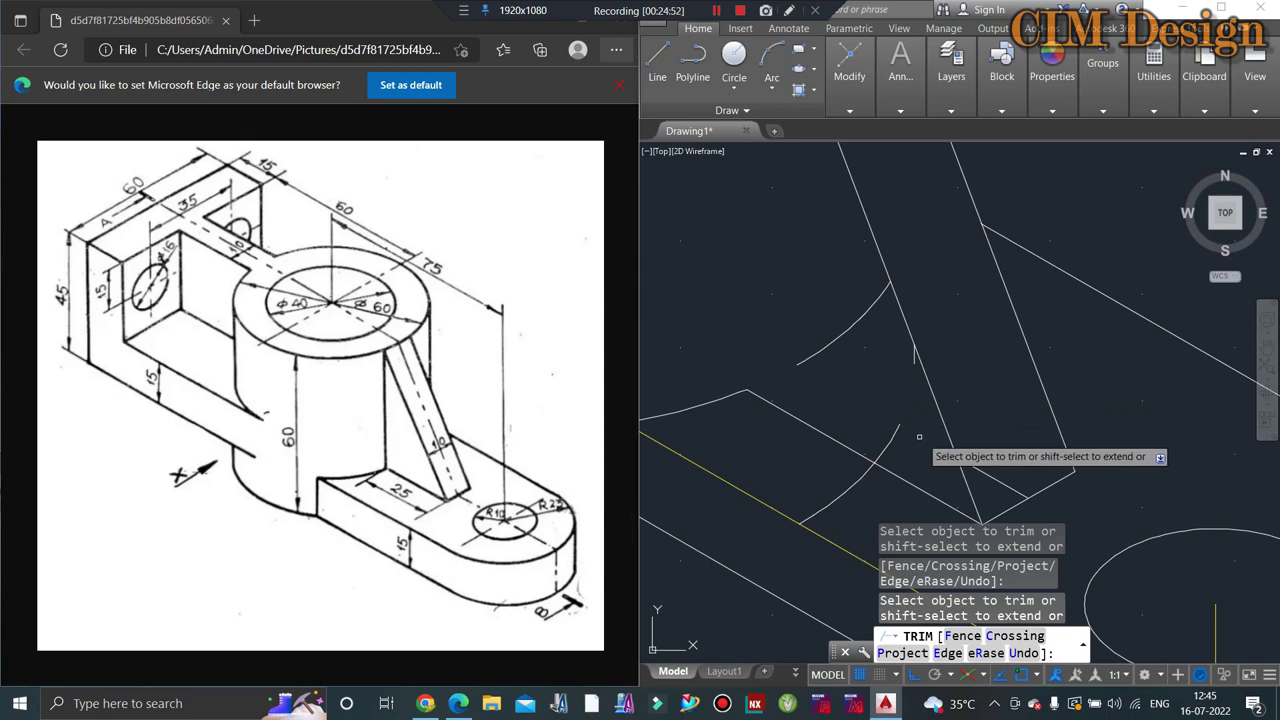
pyautogui.moveTo(916, 443); pyautogui.dragTo(880, 455)
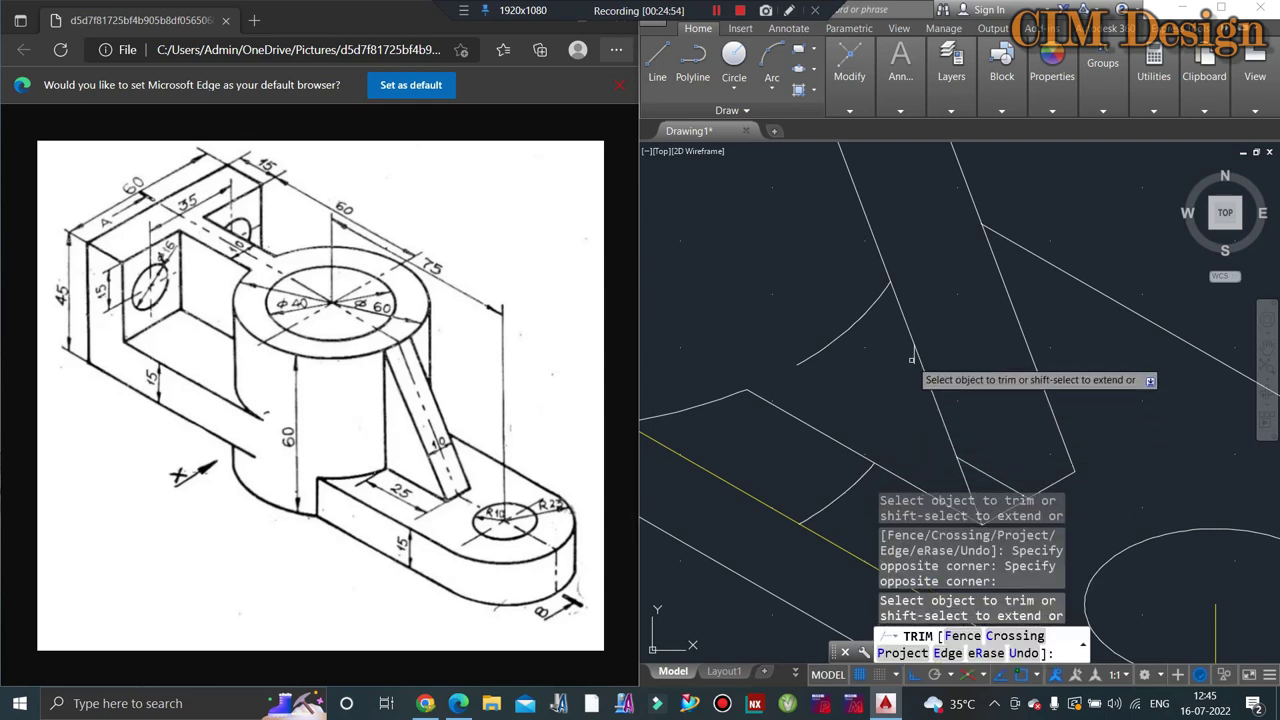
pyautogui.scroll(-1, 855, 320)
# Step: Erase the leftover arc and short segments where the rib meets the base lug
pyautogui.press('Escape')
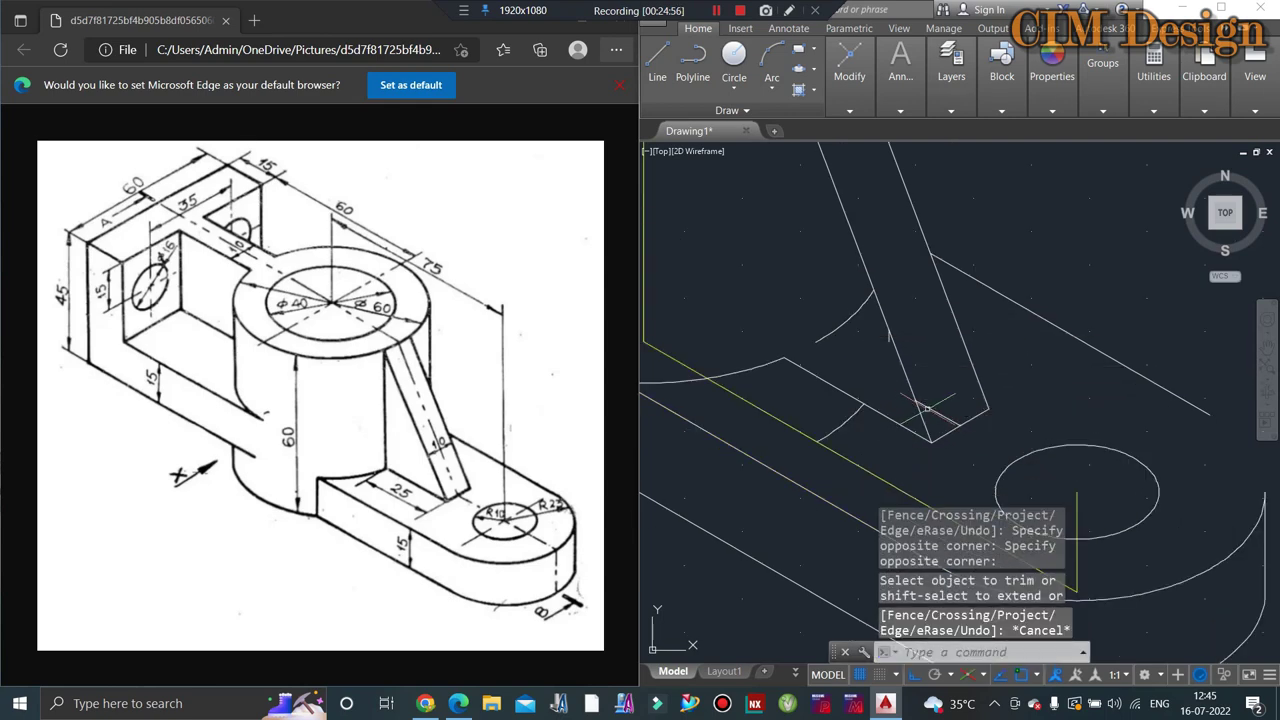
pyautogui.click(928, 415)
pyautogui.scroll(1, 890, 325)
pyautogui.click(882, 333)
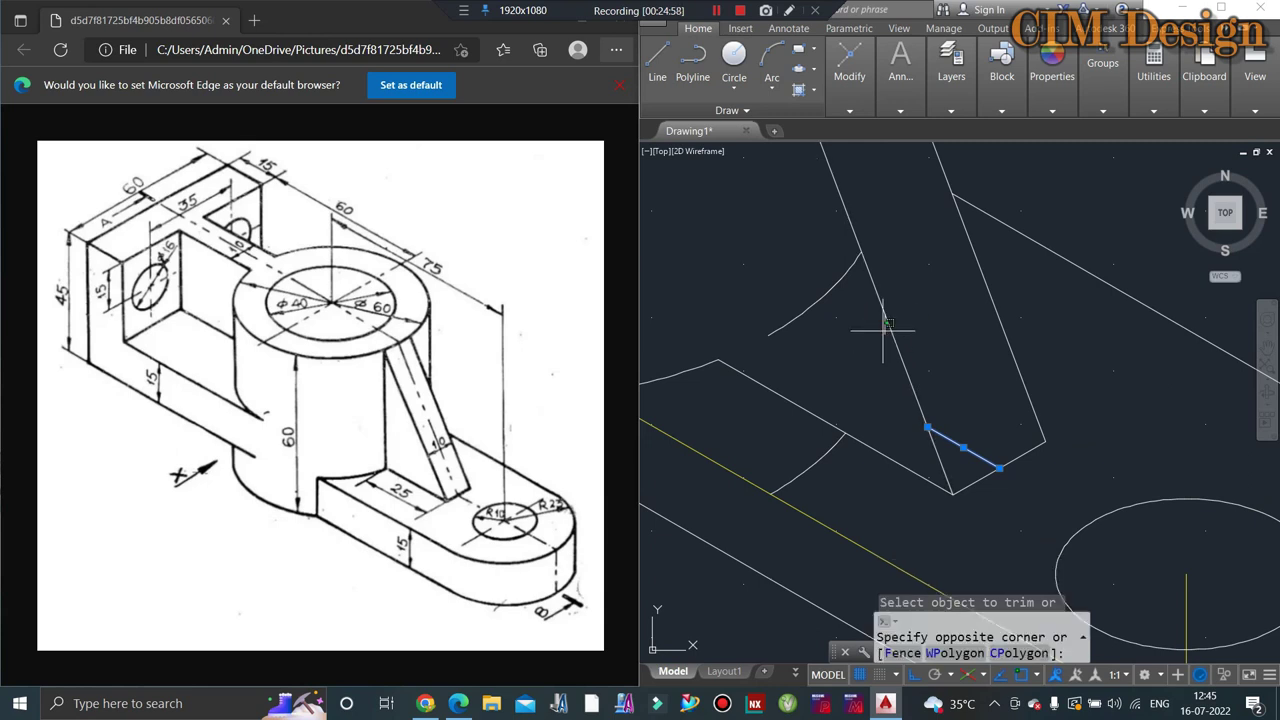
pyautogui.click(798, 310)
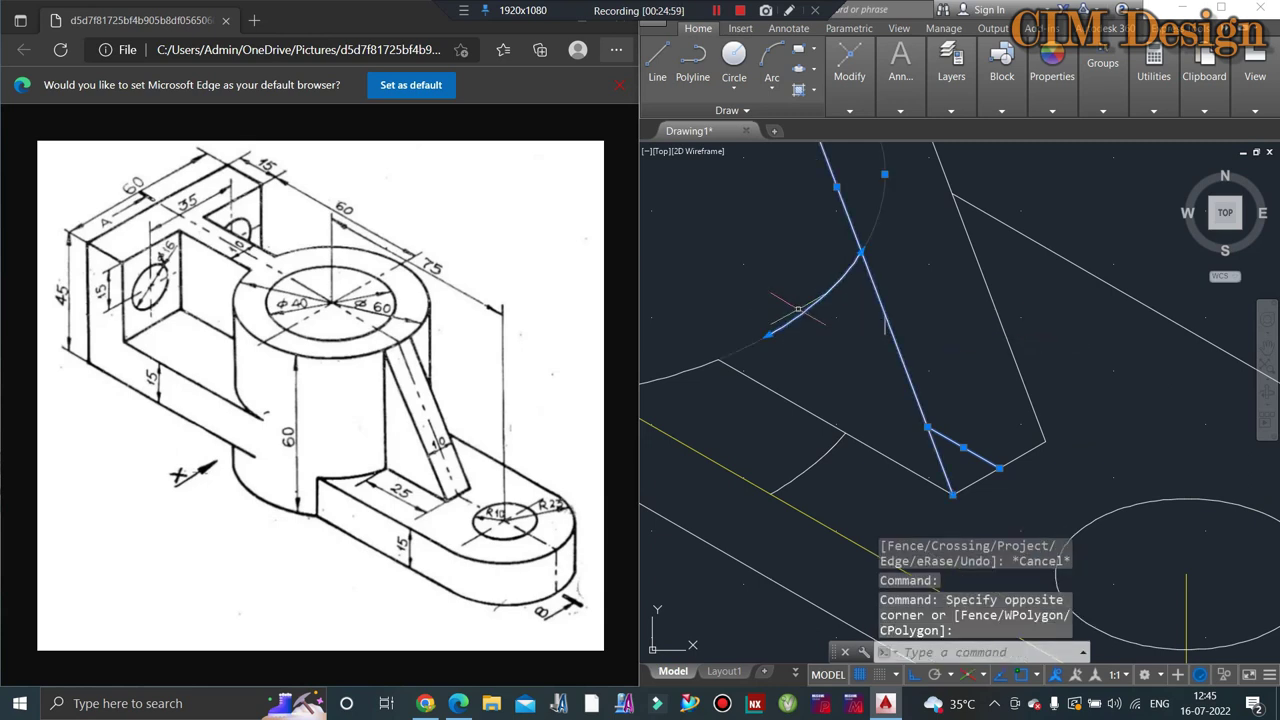
pyautogui.keyDown('shift'); pyautogui.click(888, 300); pyautogui.keyUp('shift')
pyautogui.keyDown('shift'); pyautogui.click(895, 338); pyautogui.keyUp('shift')
pyautogui.click(884, 328)
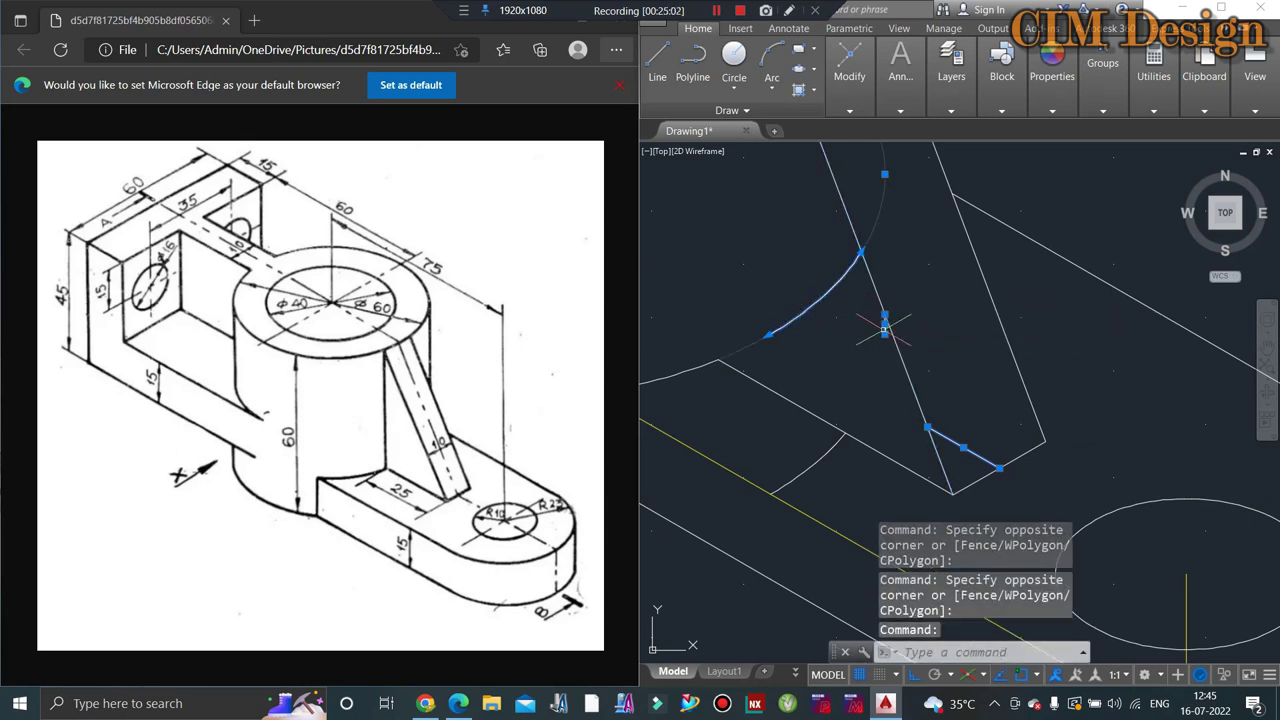
pyautogui.press('Delete')
pyautogui.scroll(-2, 828, 408)
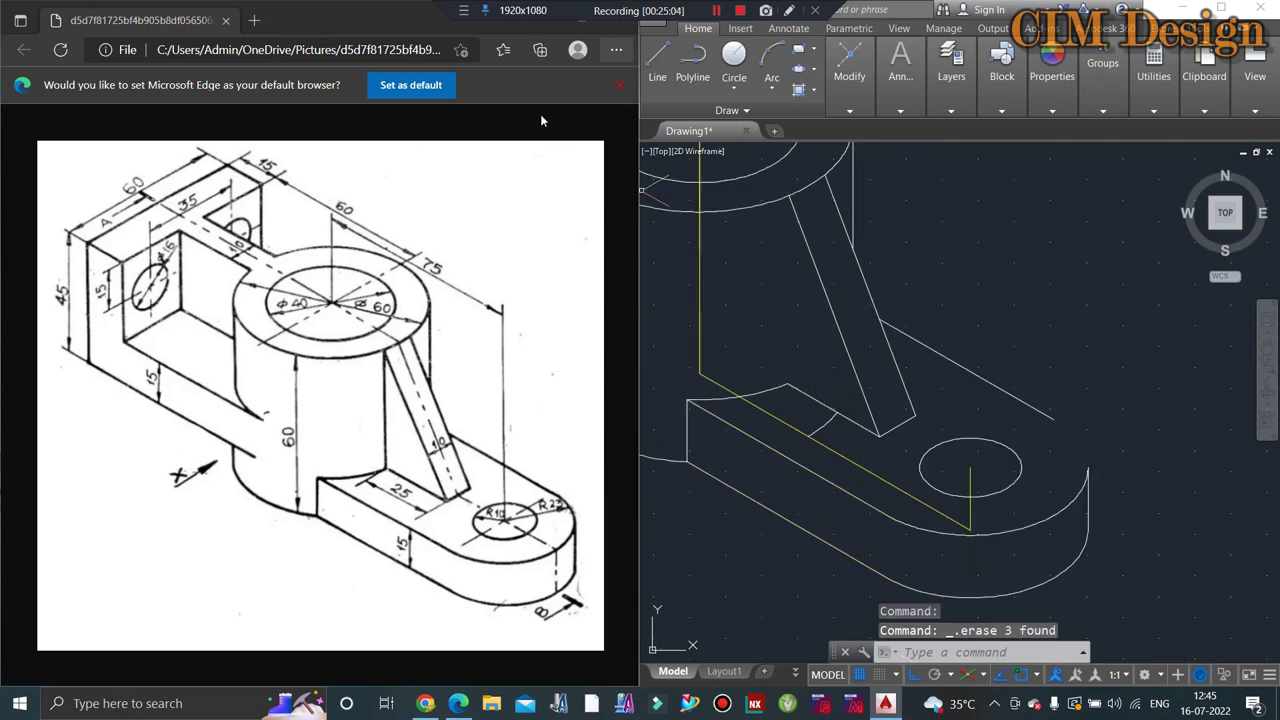
# Step: Draw a guide line from the arc along 150°
pyautogui.click(658, 54)
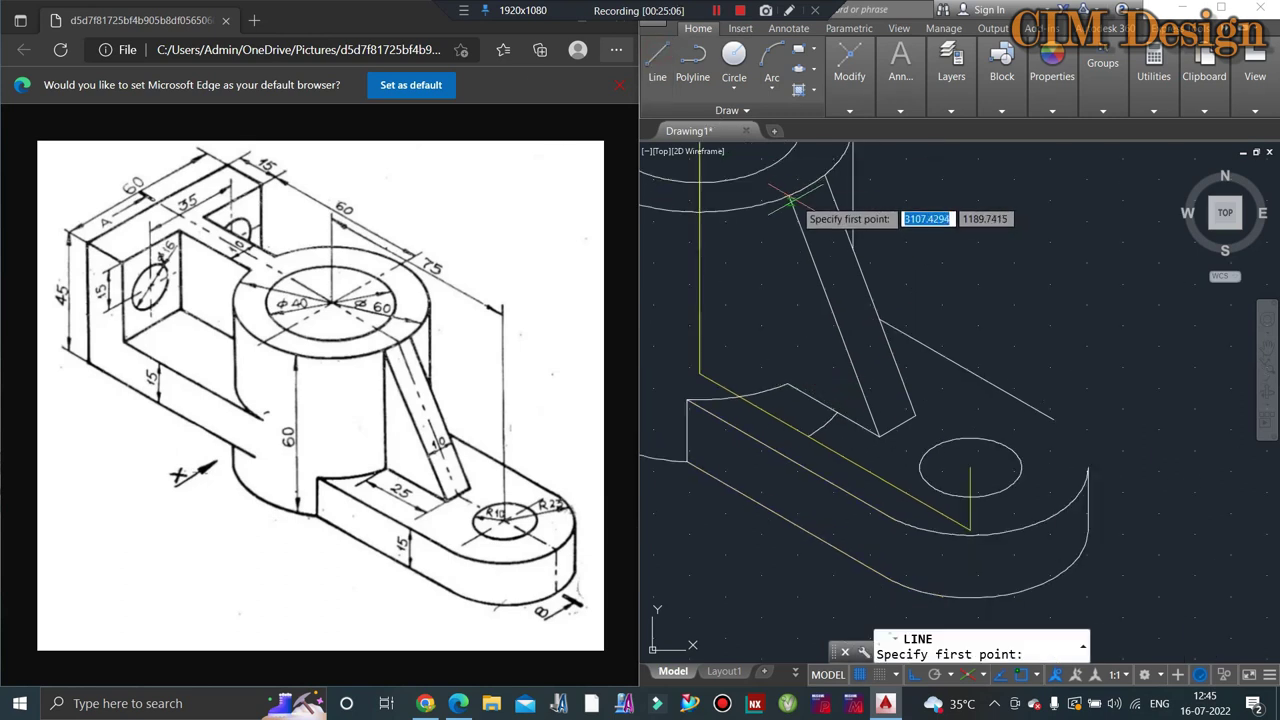
pyautogui.click(788, 195)
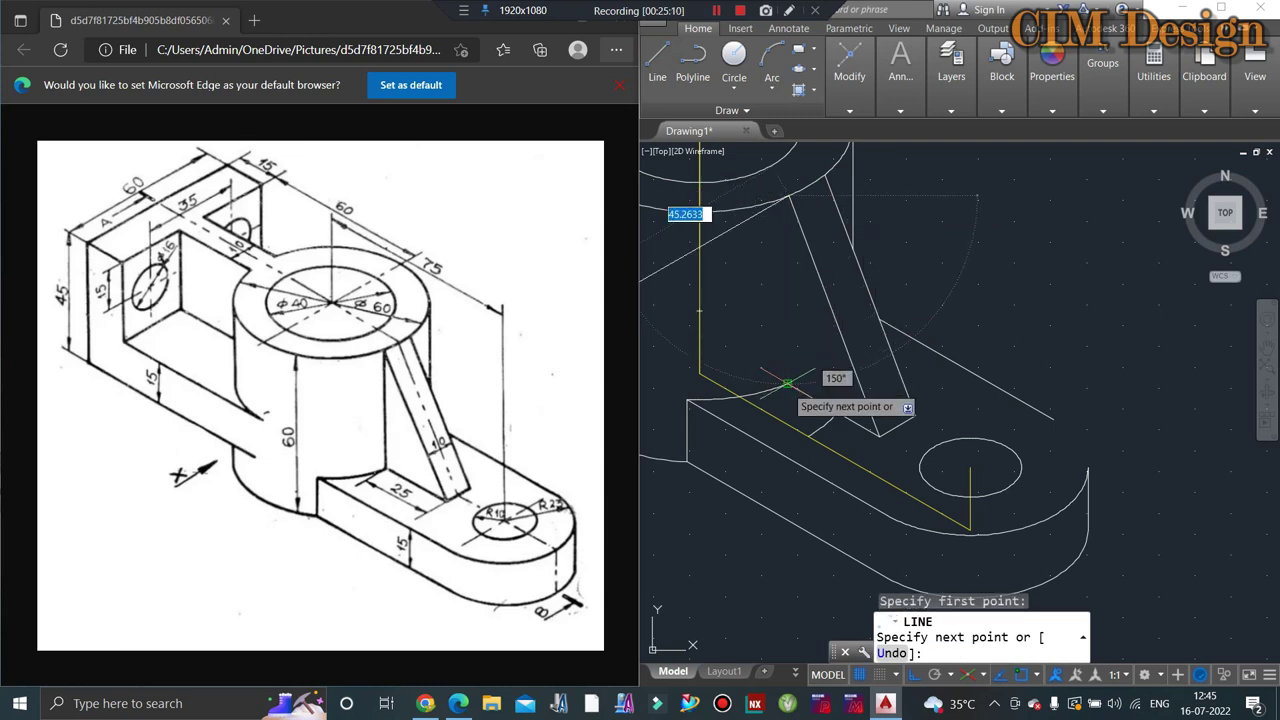
pyautogui.click(788, 384)
pyautogui.press('Escape')
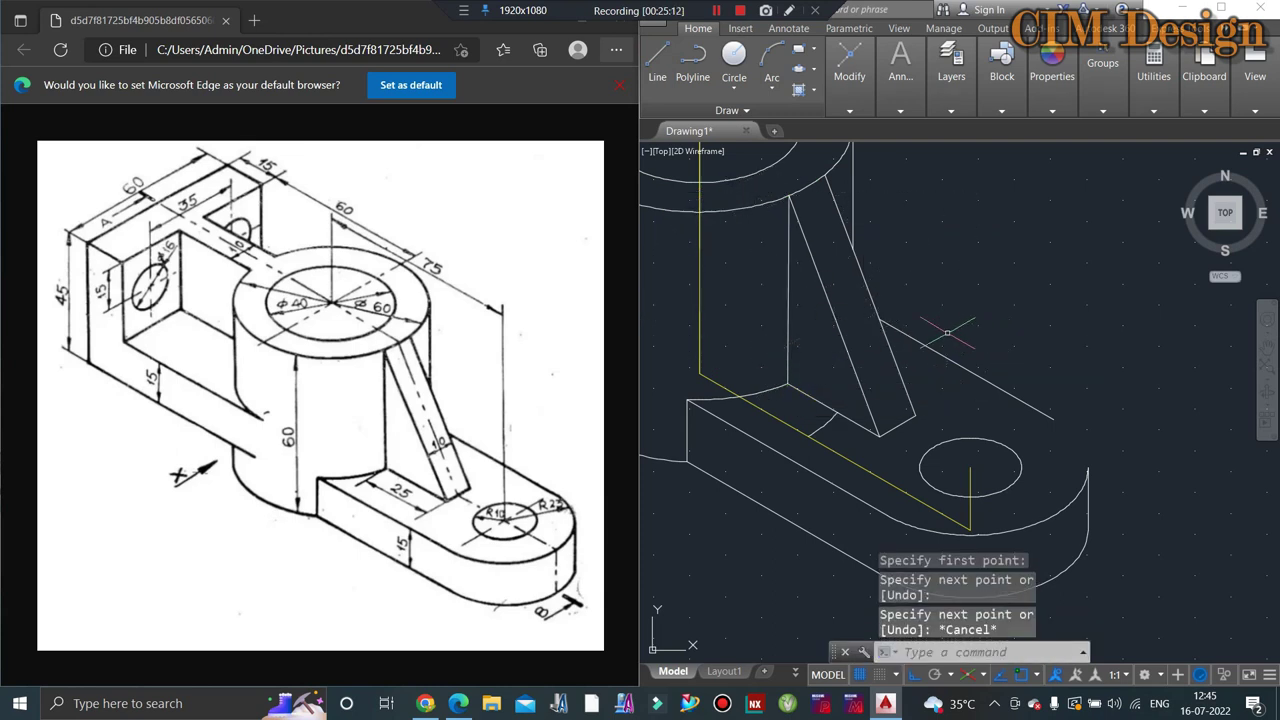
pyautogui.scroll(-2, 937, 331)
pyautogui.scroll(2, 1012, 374)
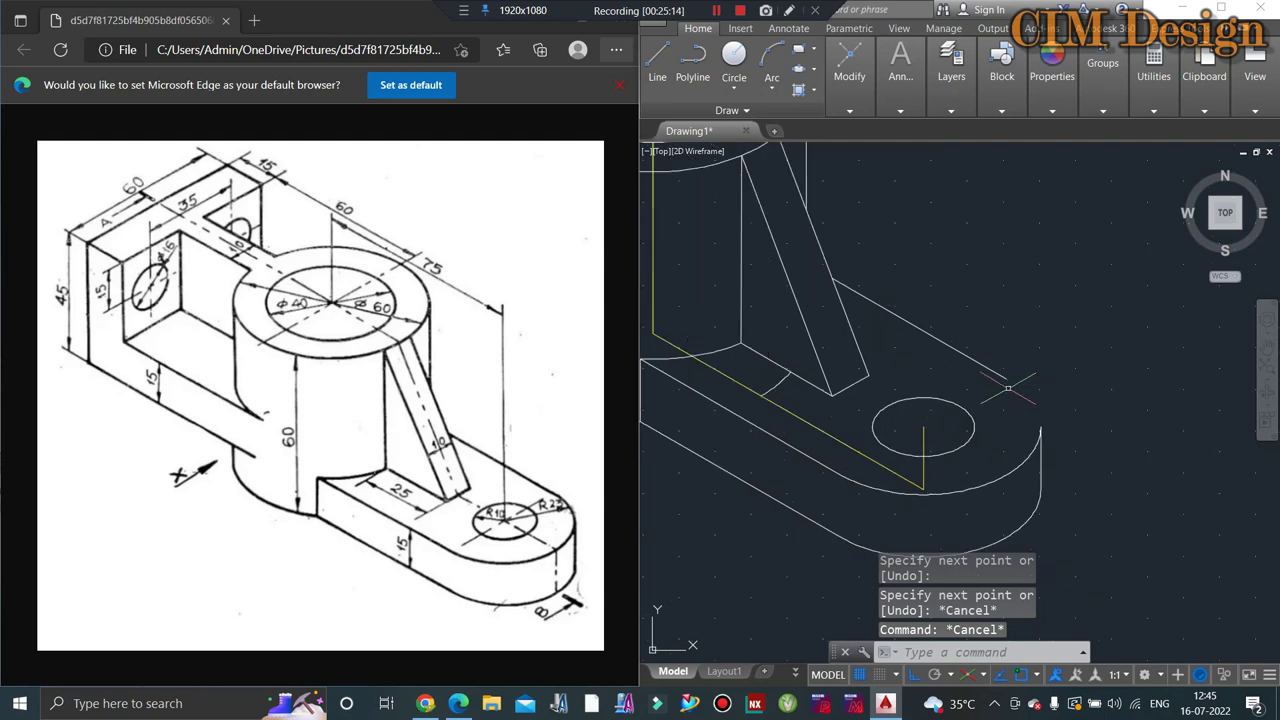
# Step: Erase the leftover arc beside the rib's base
pyautogui.click(778, 388)
pyautogui.click(799, 394)
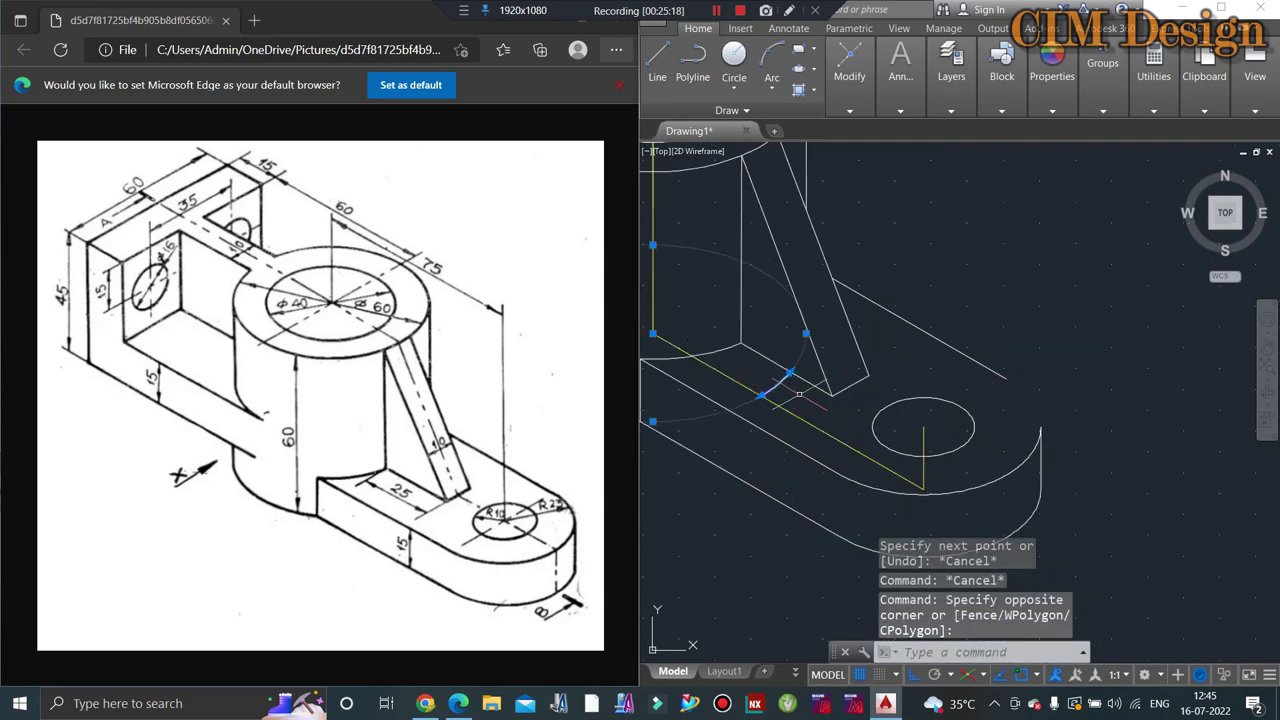
pyautogui.press('Delete')
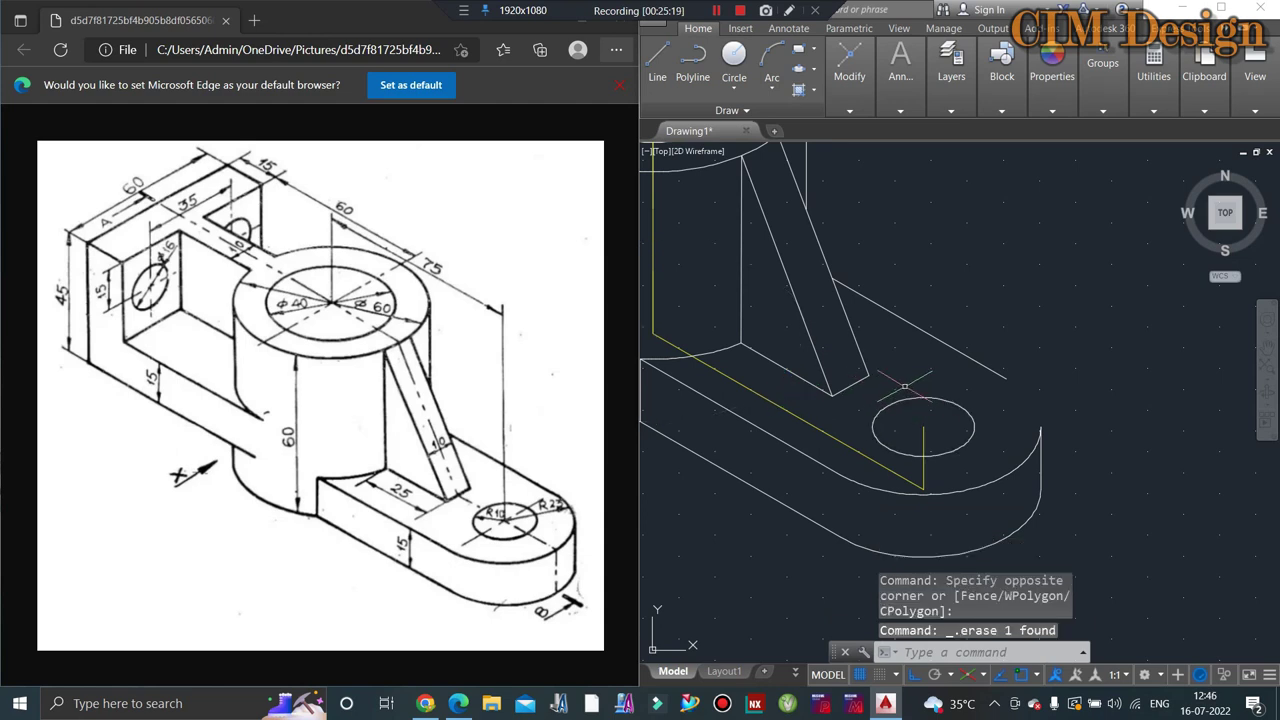
pyautogui.write('ex')
pyautogui.press('Return')
pyautogui.press('Return')
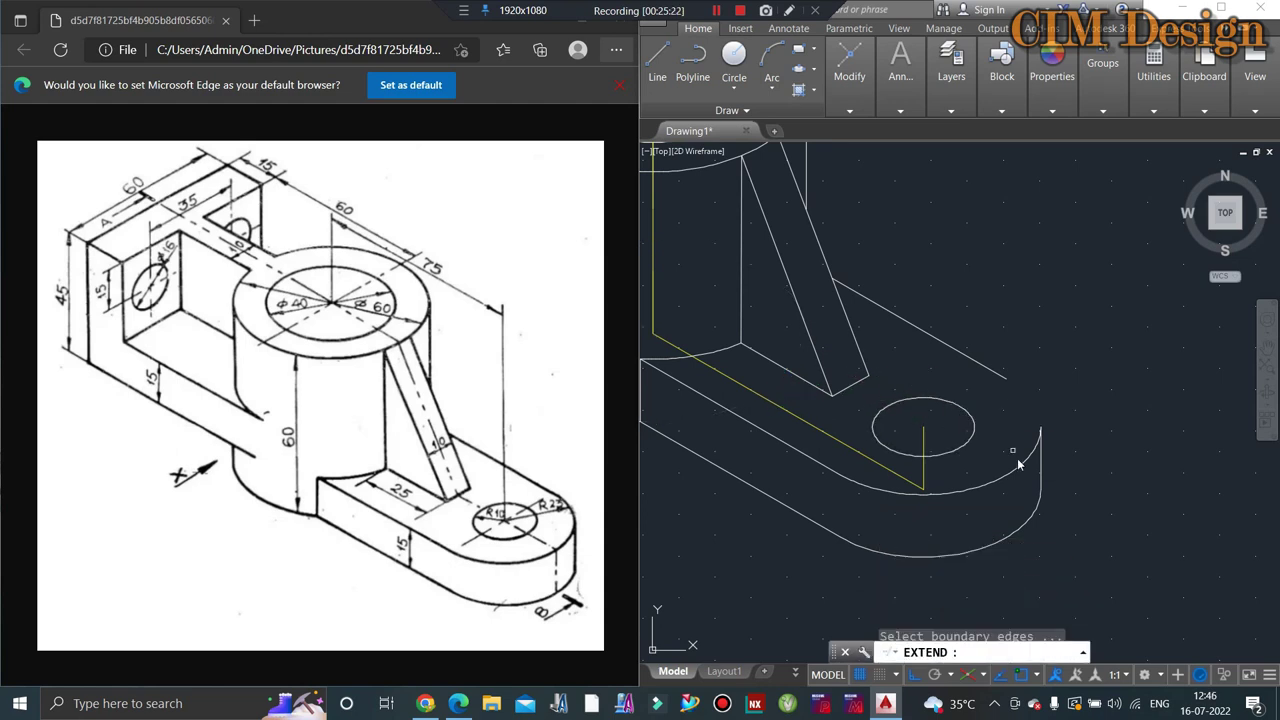
# Step: Attempt to extend the lug arc and the sloped rib line, then cancel
pyautogui.click(1037, 462)
pyautogui.press('Escape')
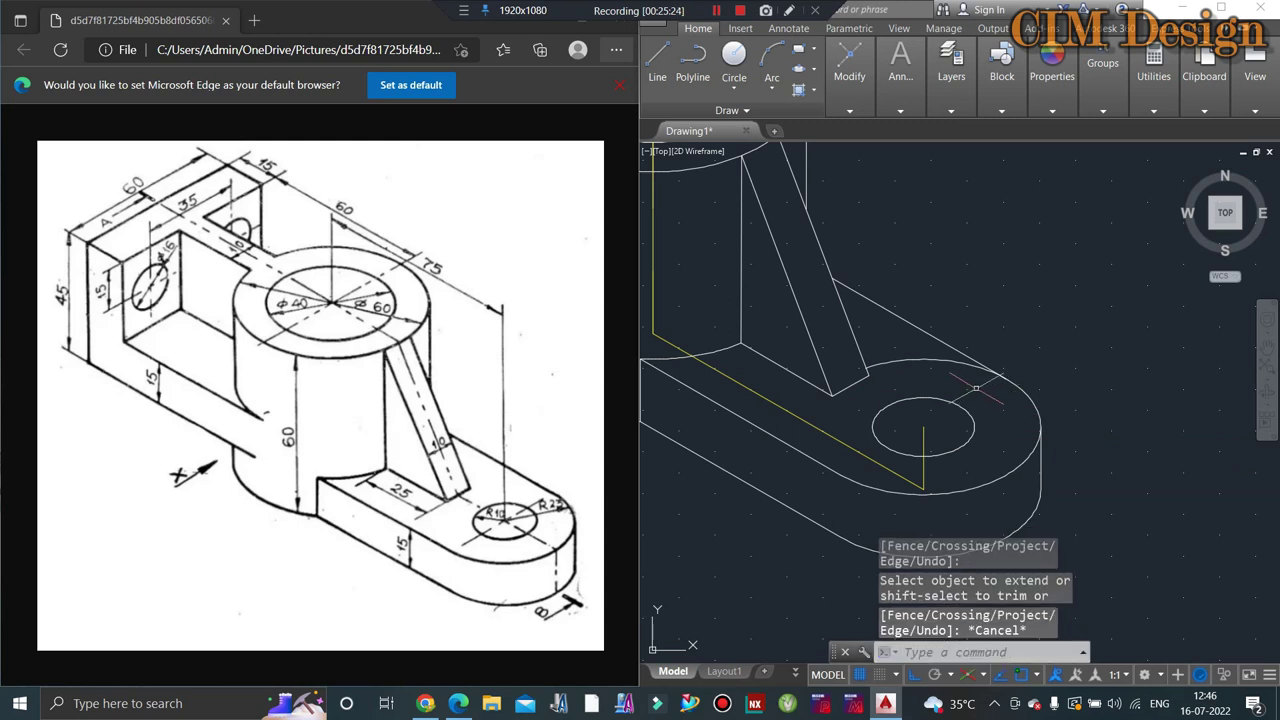
pyautogui.write('tr')
pyautogui.press('Return')
pyautogui.press('Return')
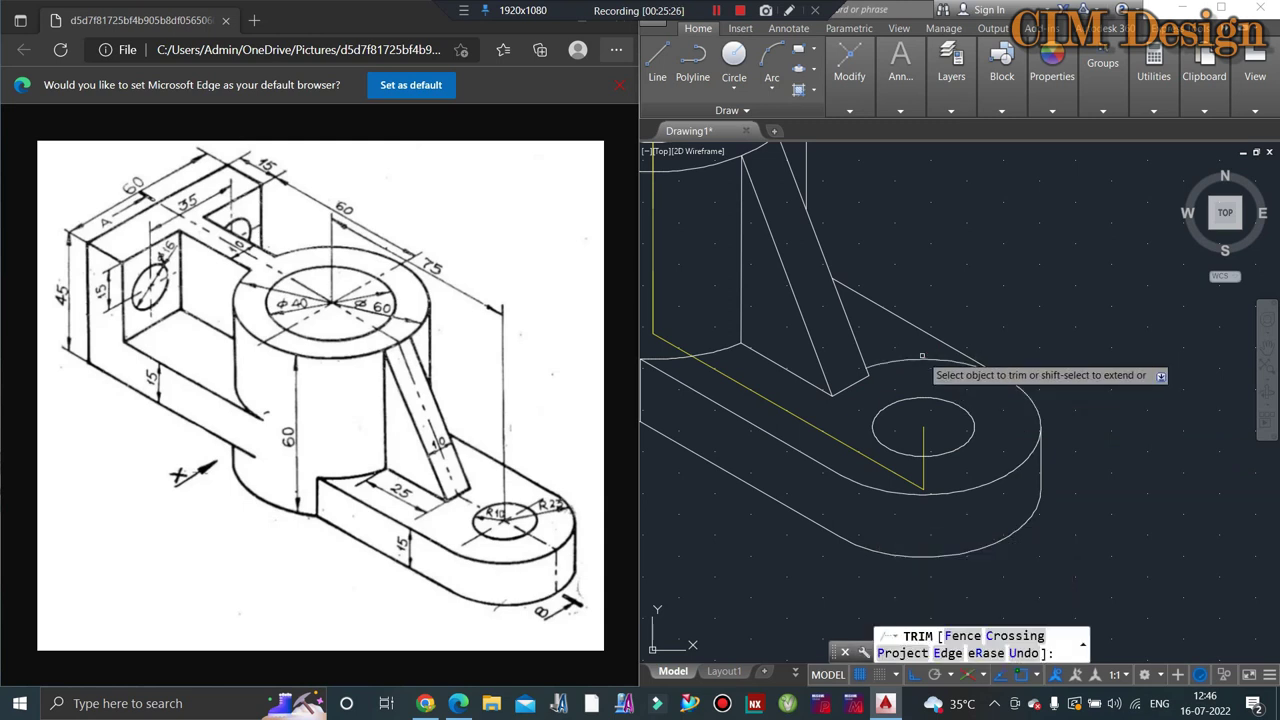
pyautogui.scroll(2, 997, 374)
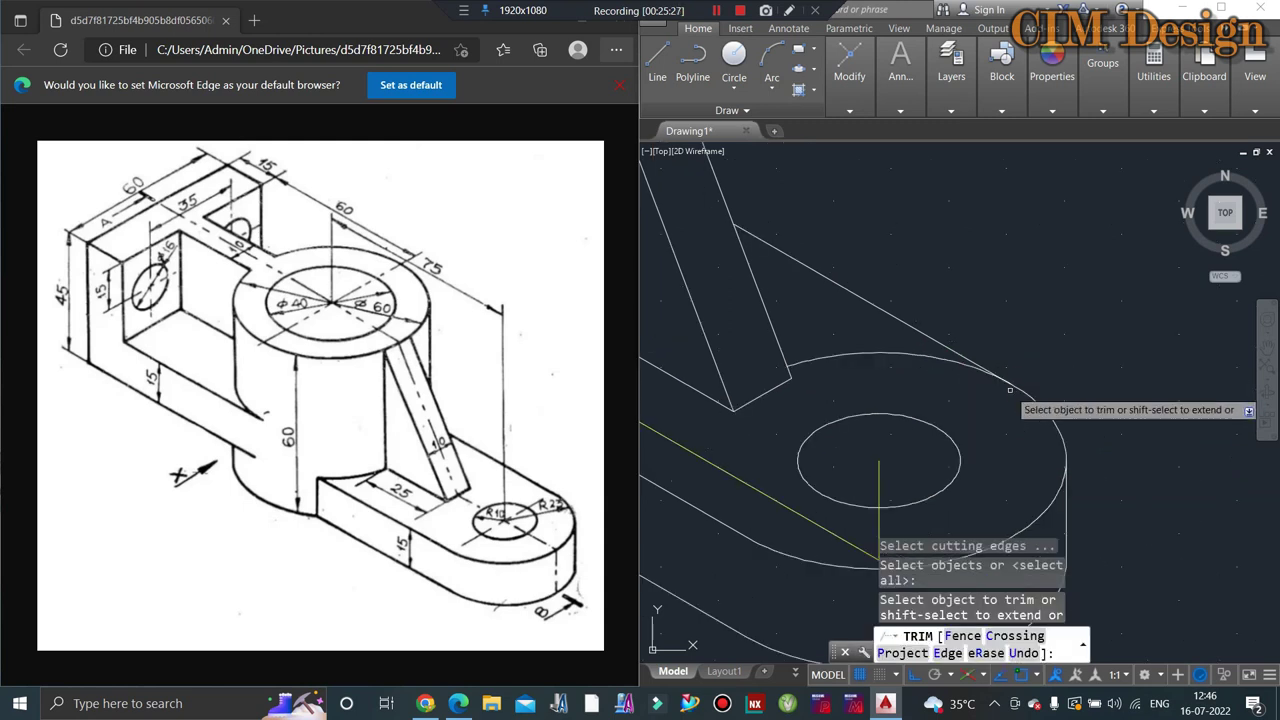
pyautogui.press('Escape')
pyautogui.write('ex')
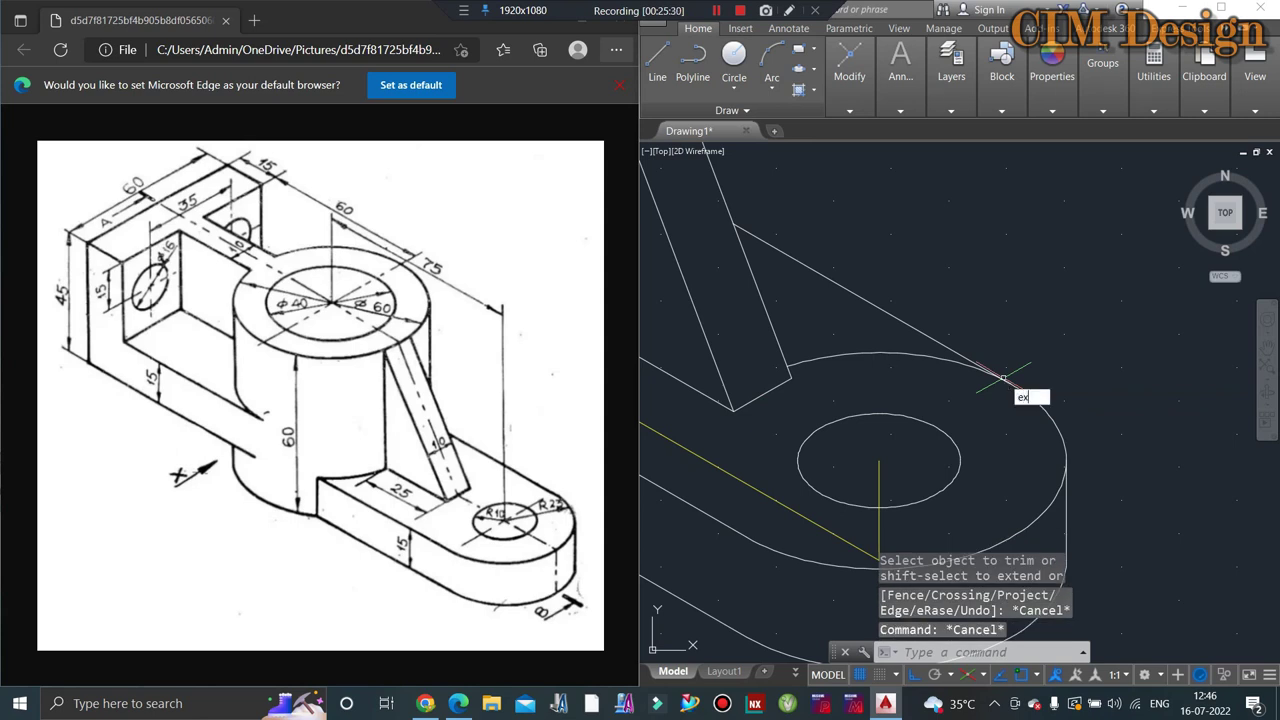
pyautogui.press('Return')
pyautogui.press('Return')
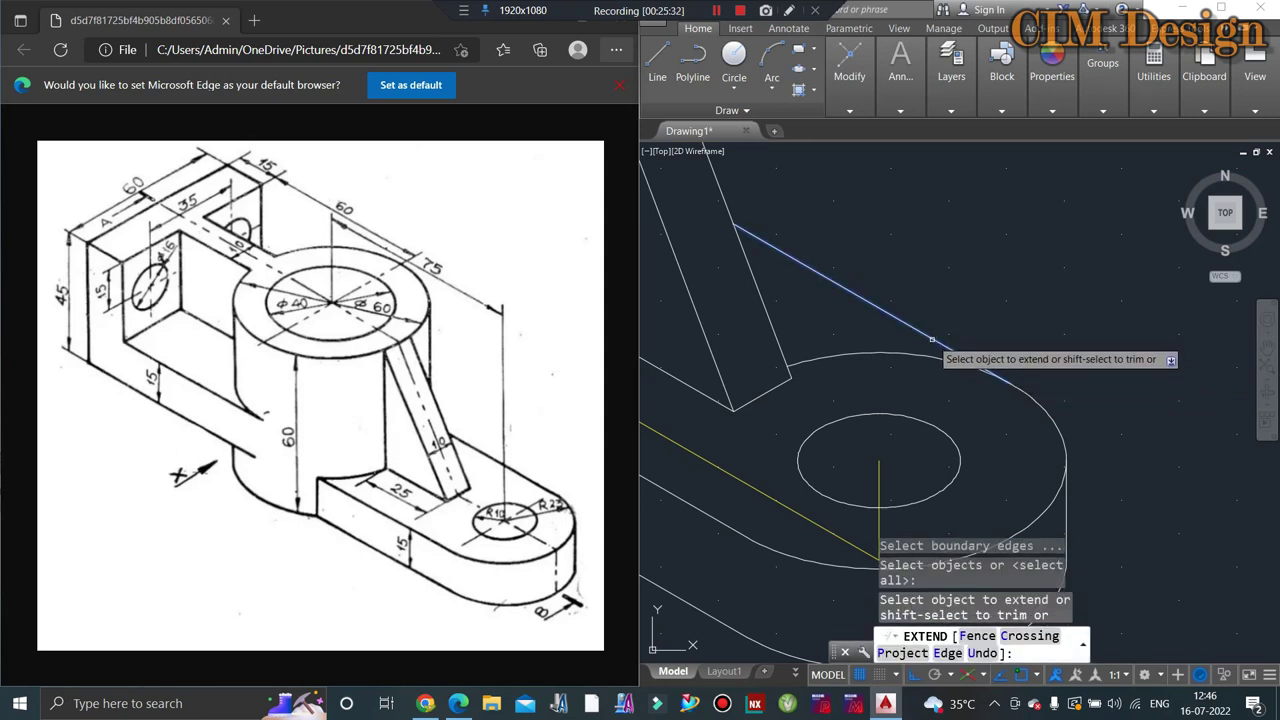
pyautogui.click(932, 340)
pyautogui.scroll(3, 1005, 400)
pyautogui.scroll(2, 1005, 400)
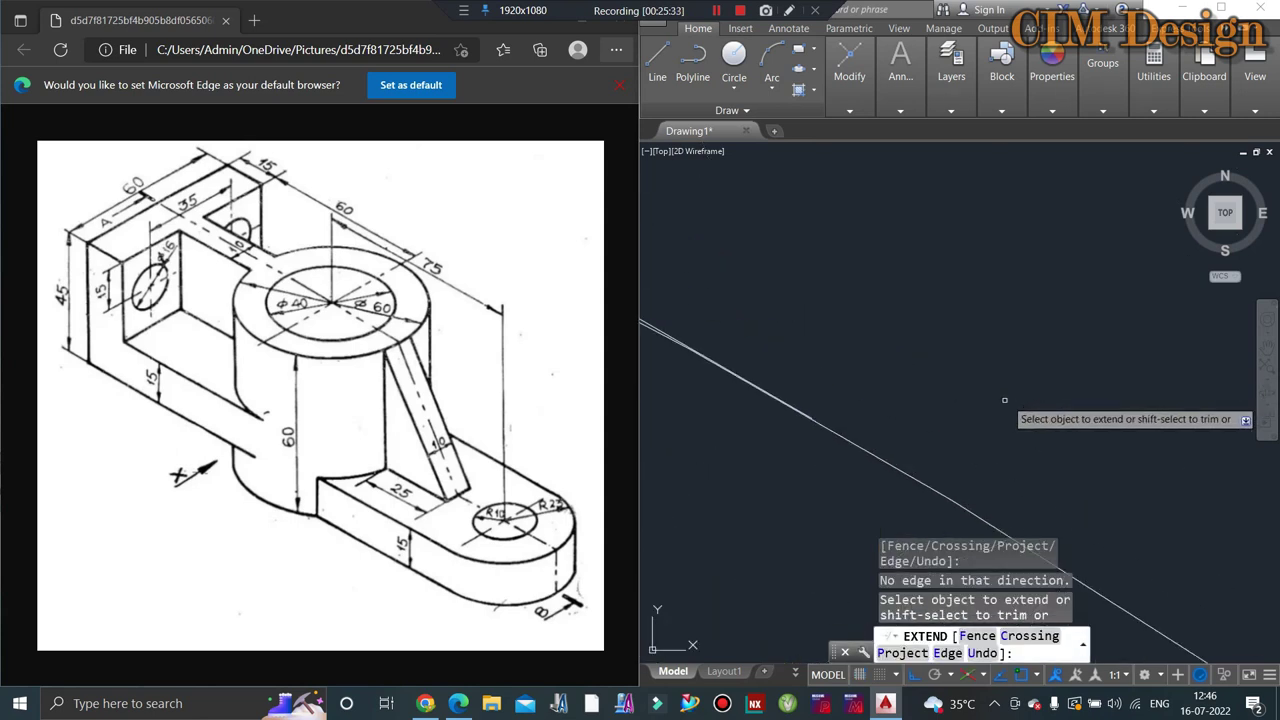
pyautogui.scroll(-1, 830, 420)
pyautogui.scroll(-1, 880, 405)
pyautogui.scroll(-2, 927, 397)
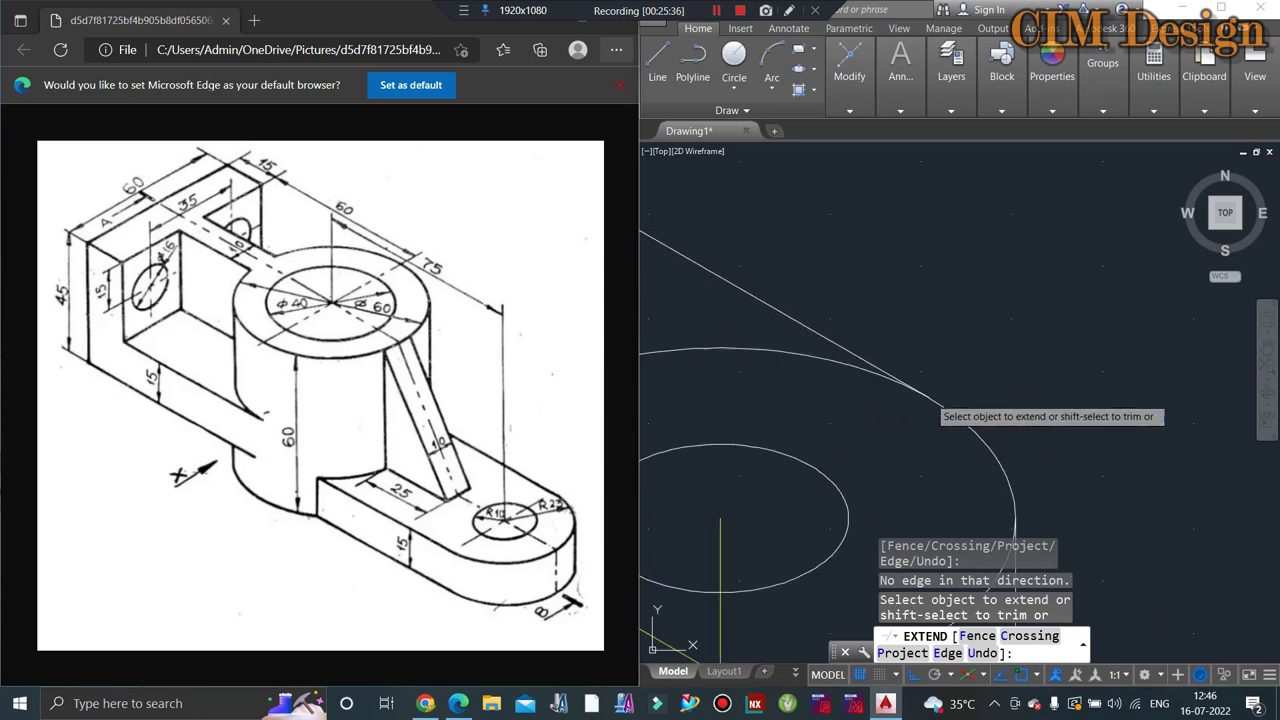
pyautogui.scroll(-2, 900, 390)
pyautogui.press('Escape')
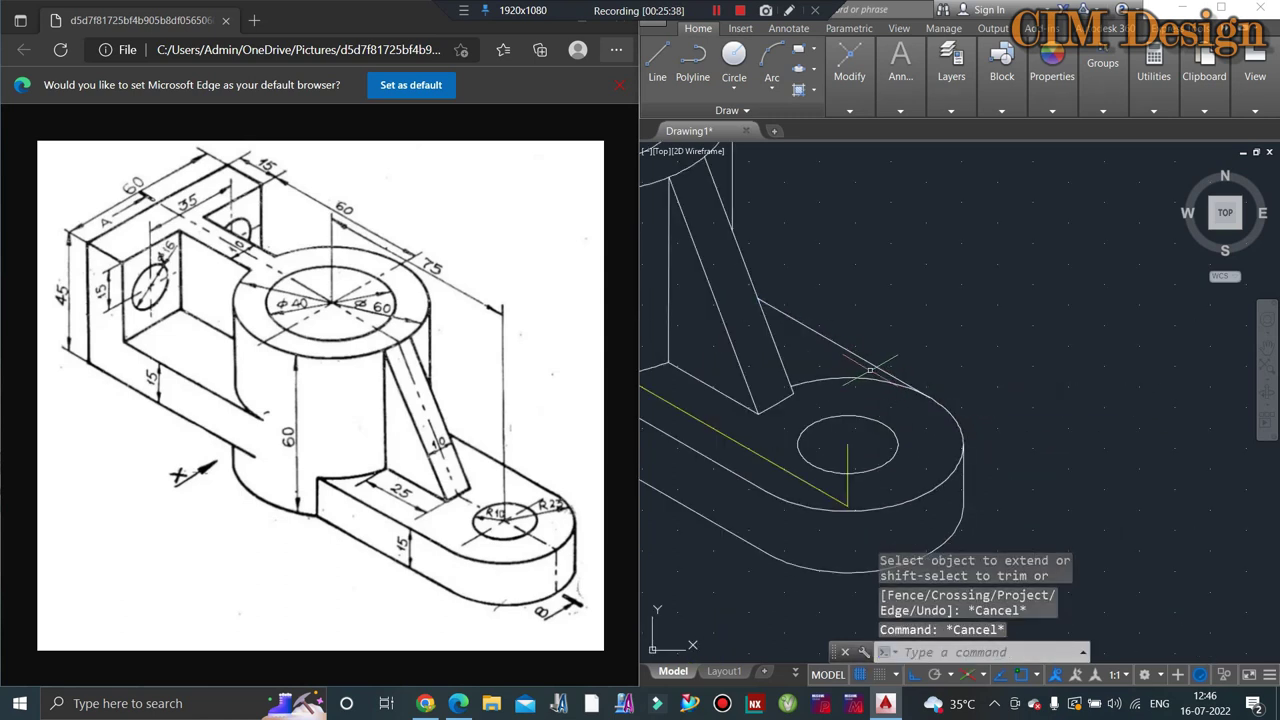
# Step: Trim the excess lines around the base lug's rounded end
pyautogui.press('Escape')
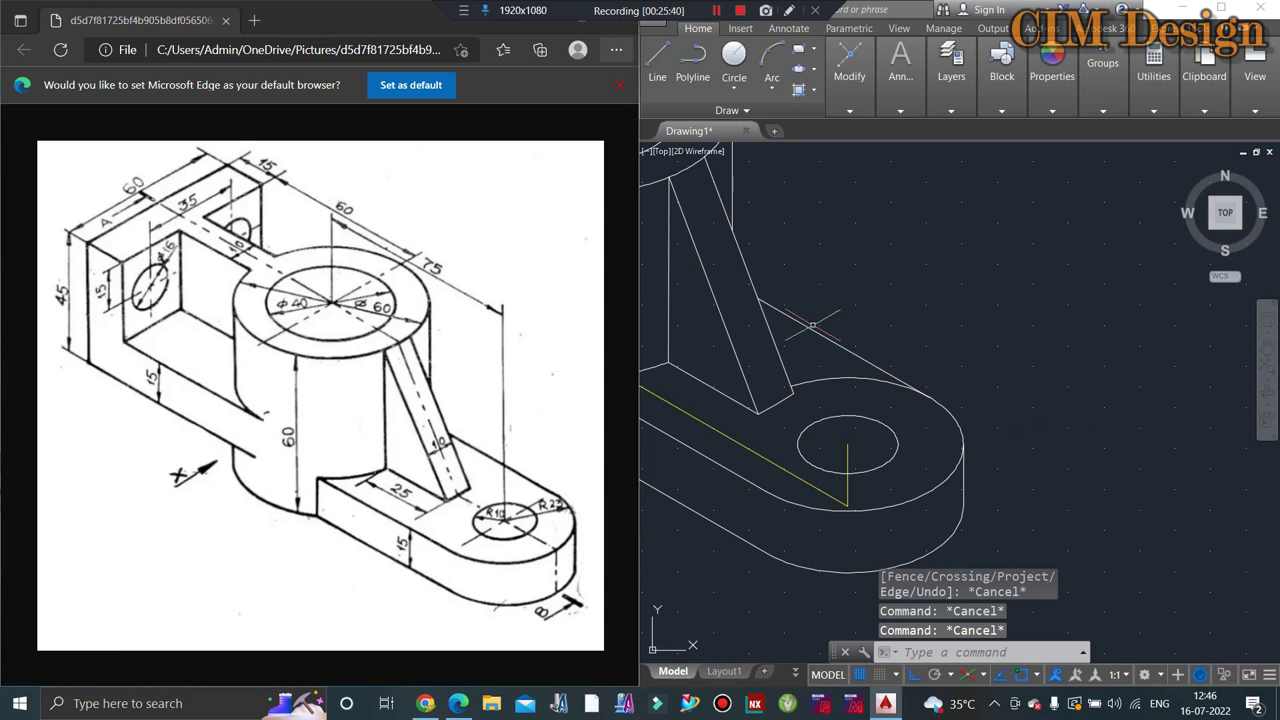
pyautogui.click(848, 378)
pyautogui.press('Escape')
pyautogui.write('tr')
pyautogui.press('Return')
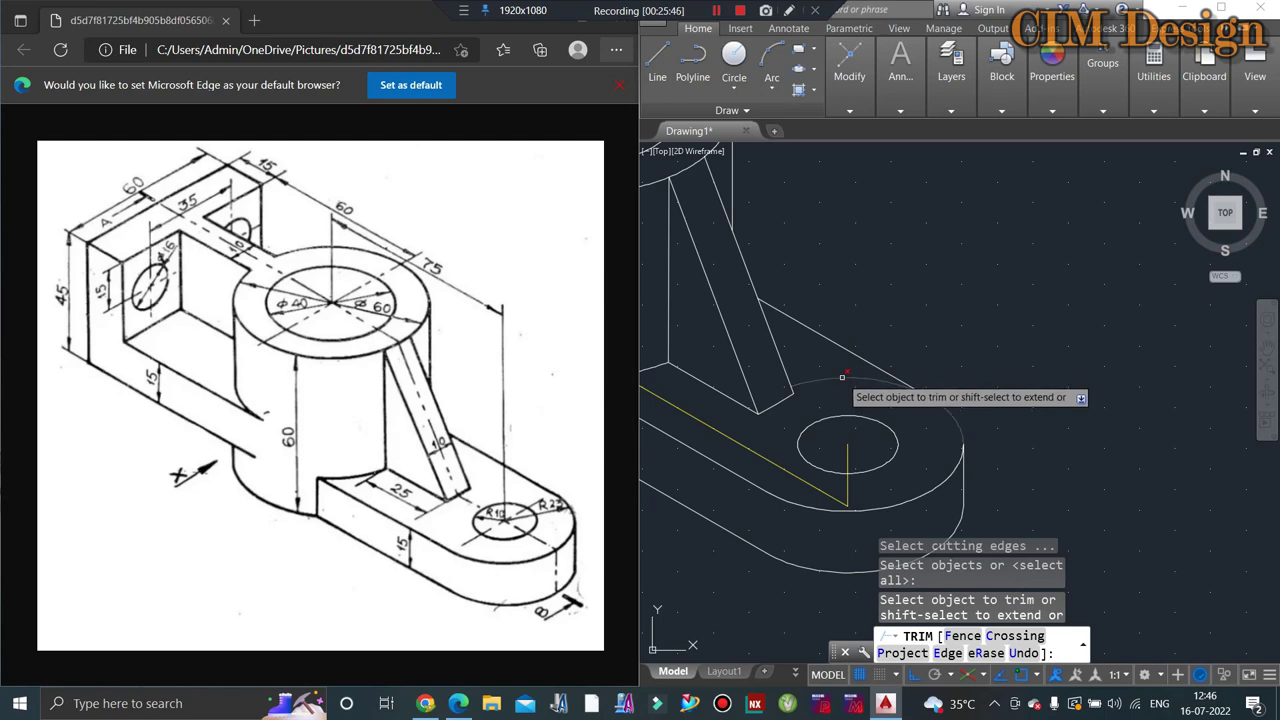
pyautogui.press('Escape')
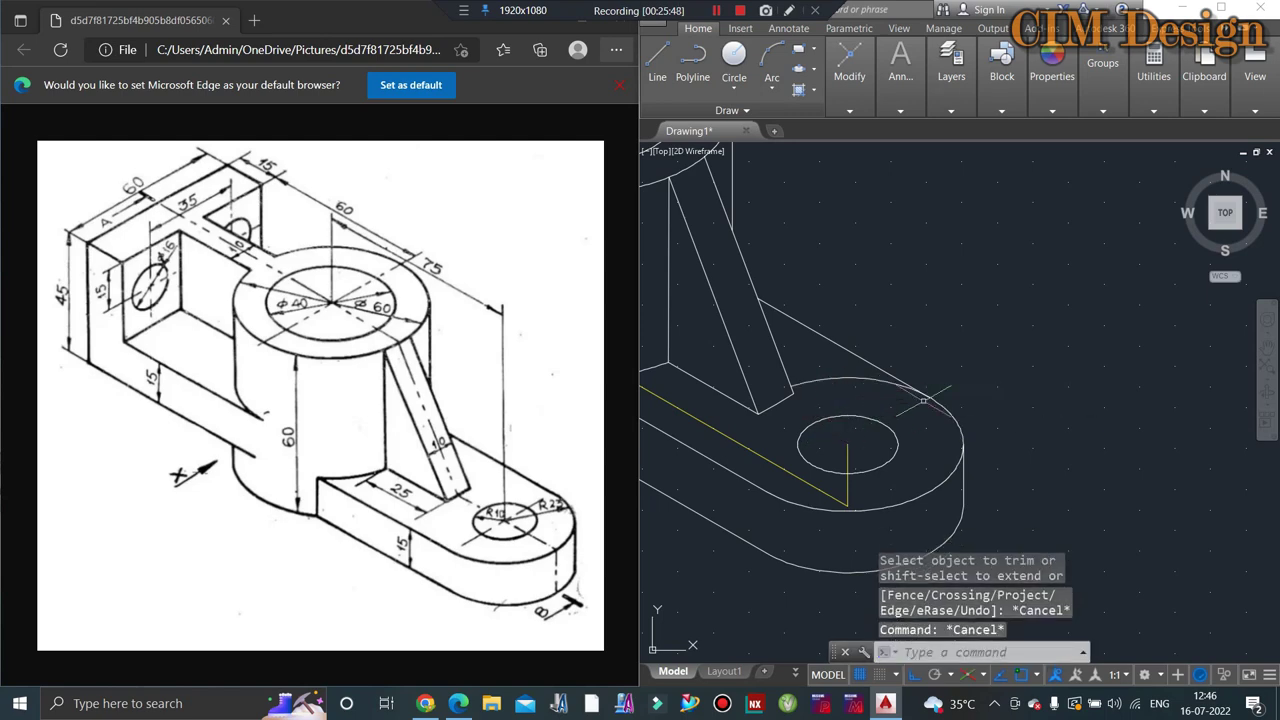
pyautogui.scroll(-4, 905, 388)
pyautogui.scroll(2, 790, 287)
# Step: Erase the vertical and diagonal construction lines and the stray vertical line beside the base
pyautogui.click(786, 288)
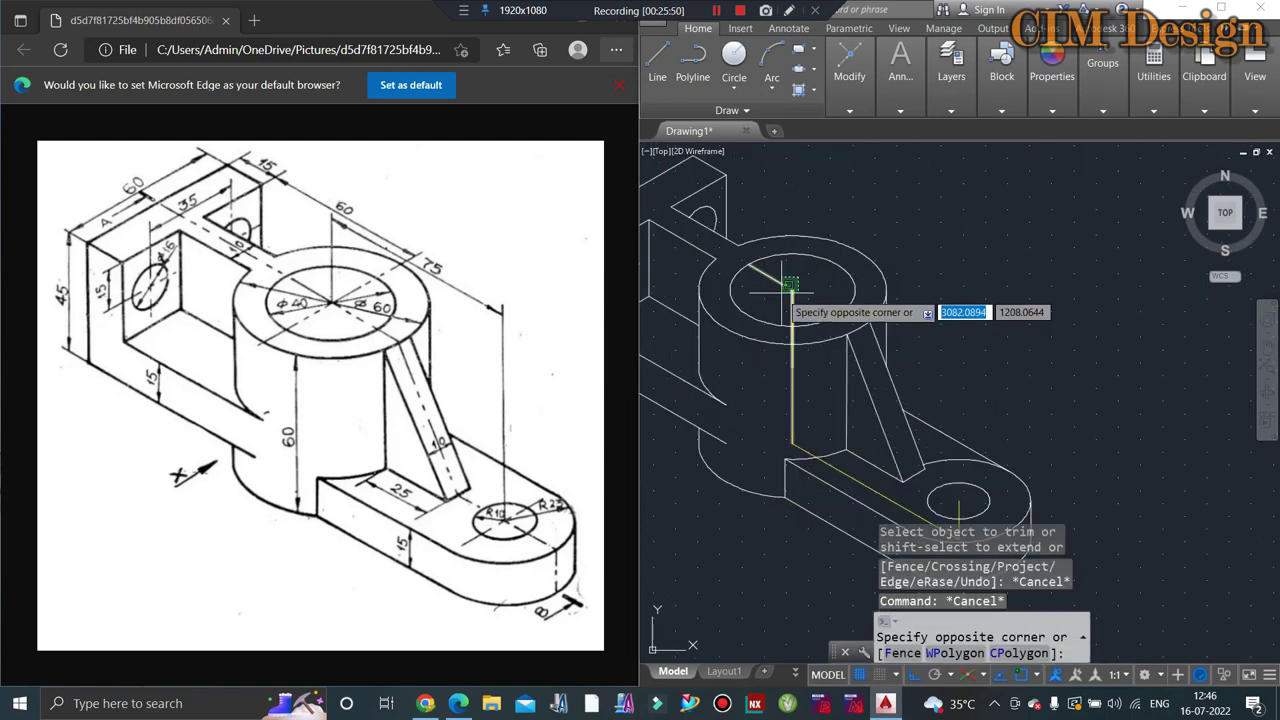
pyautogui.click(781, 307)
pyautogui.click(858, 487)
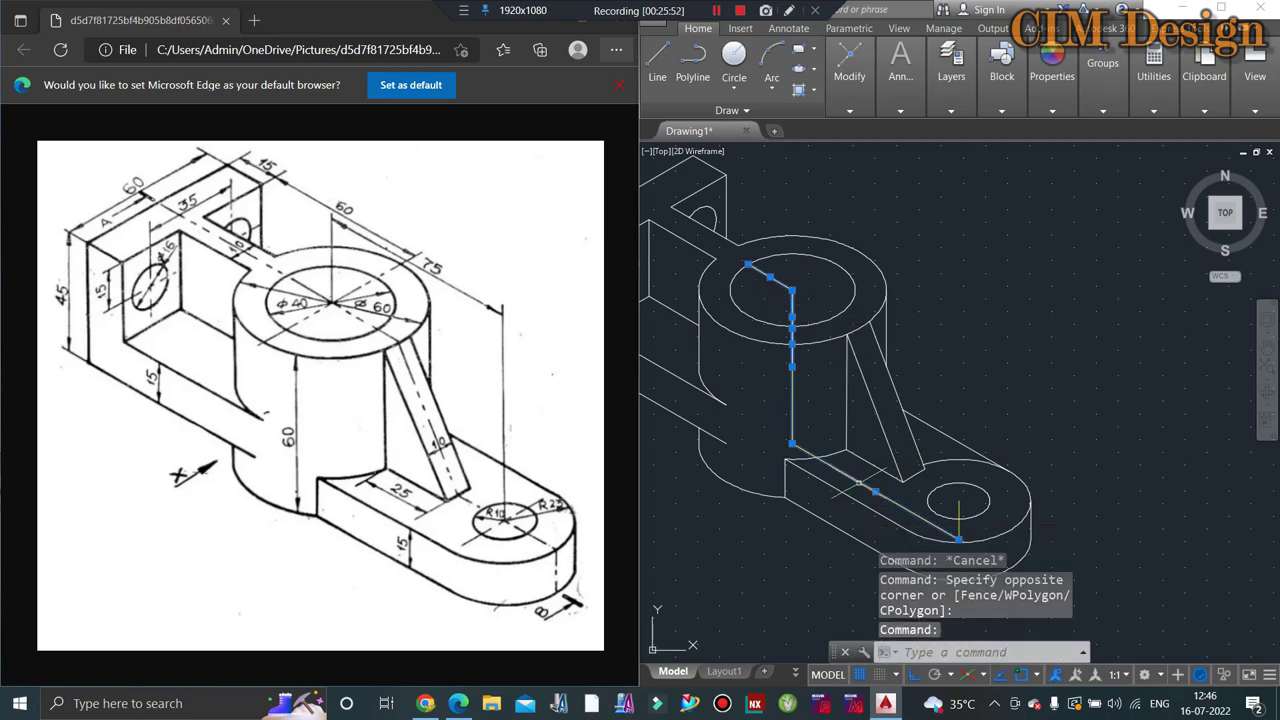
pyautogui.scroll(-1, 960, 470)
pyautogui.scroll(3, 970, 465)
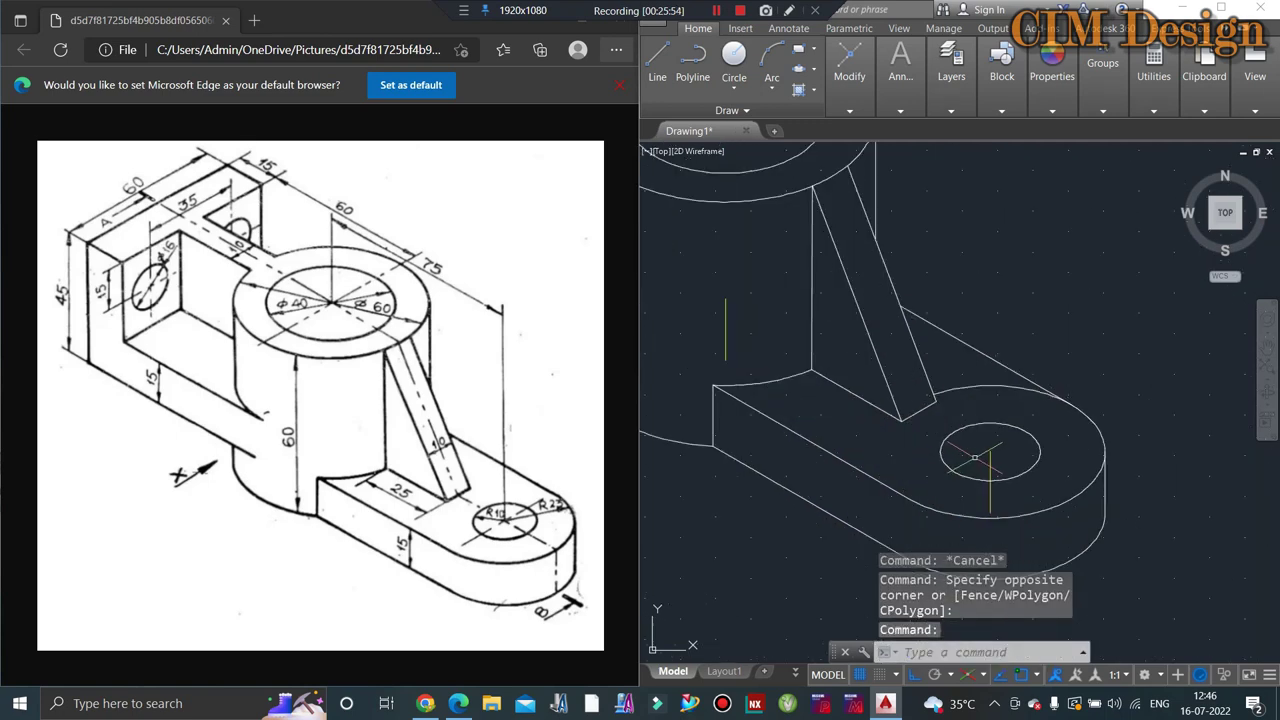
pyautogui.press('Delete')
pyautogui.click(738, 300)
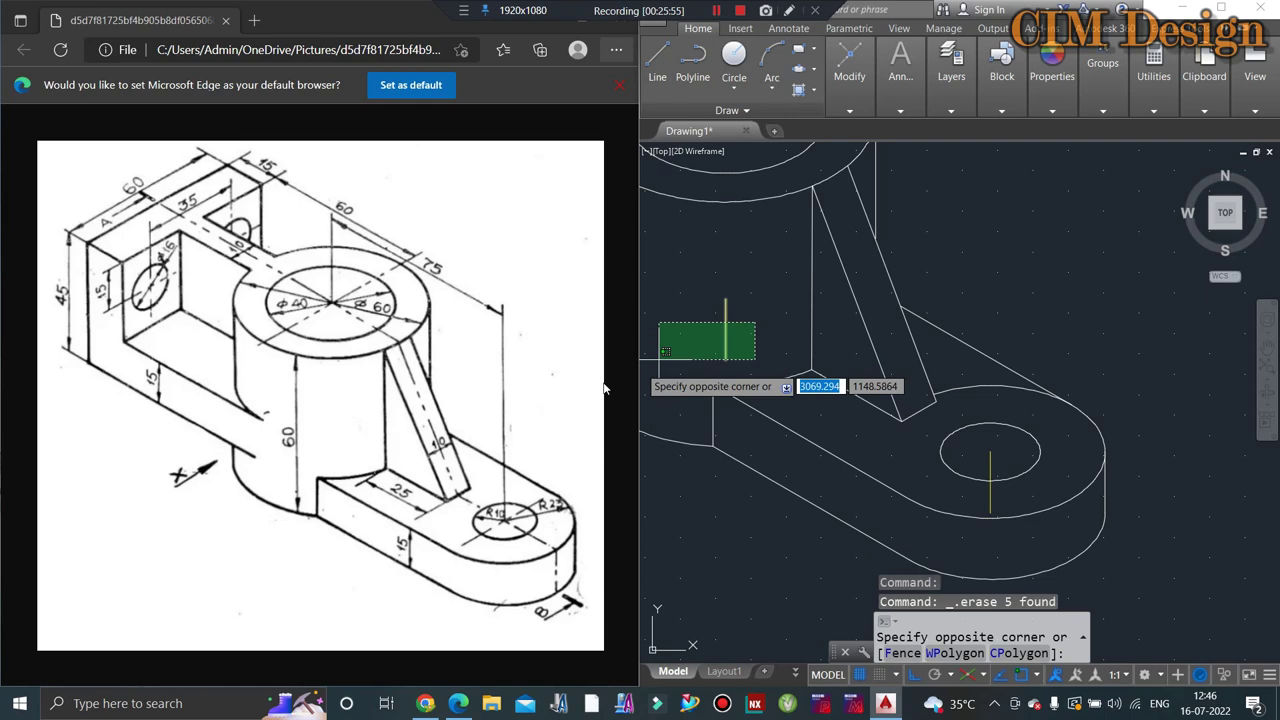
pyautogui.click(655, 368)
pyautogui.press('Delete')
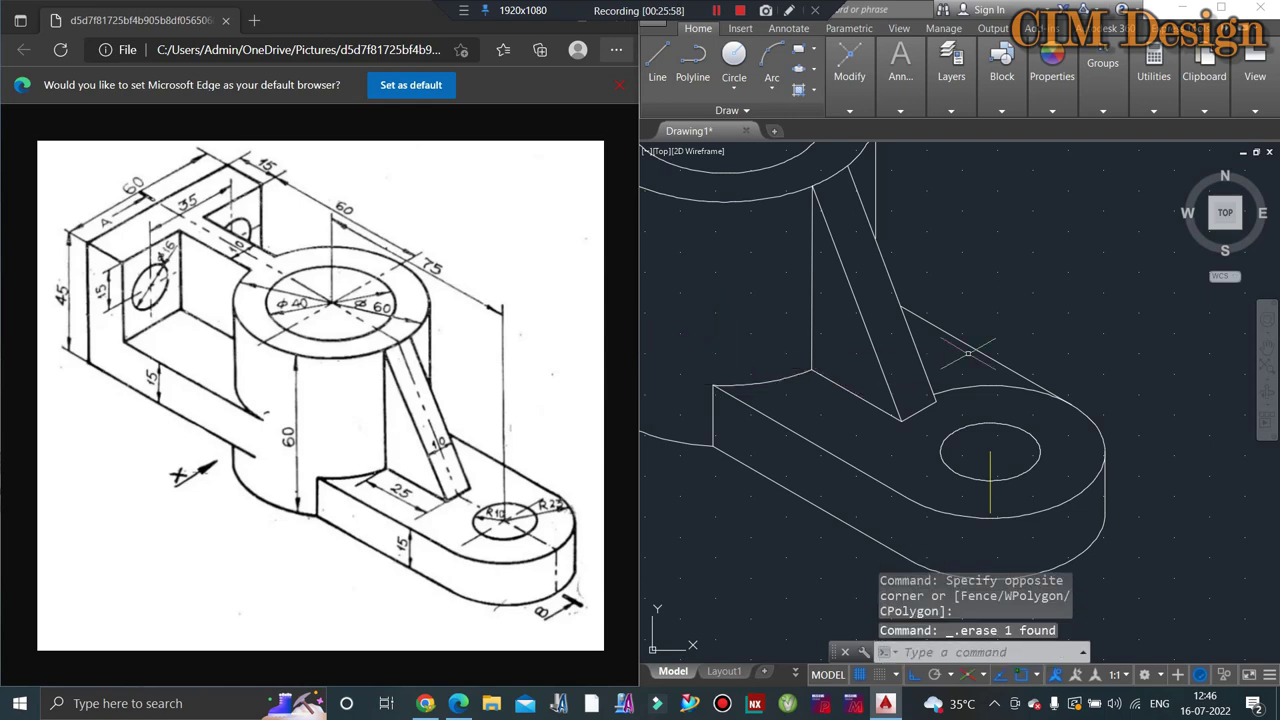
# Step: Check the lug arc, erase the sloped line at the rib's foot, and select the lower base edge
pyautogui.moveTo(968, 353); pyautogui.dragTo(1020, 419, button='middle')
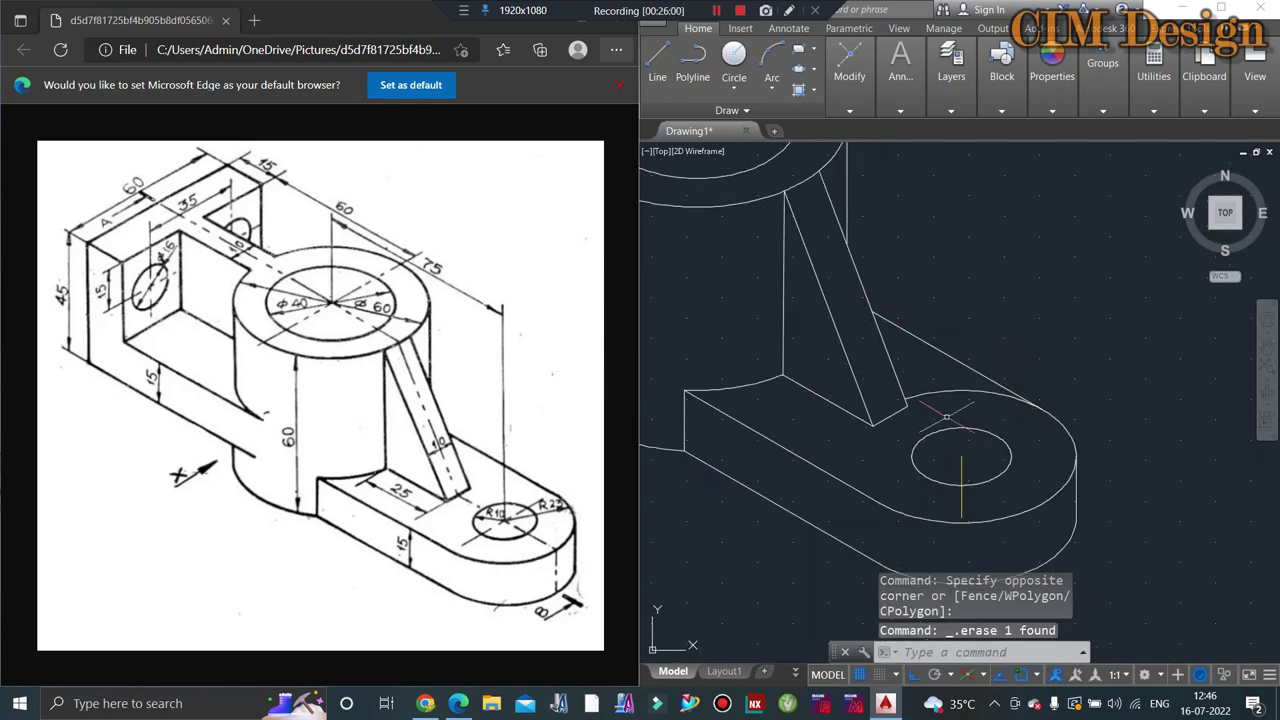
pyautogui.click(1010, 395)
pyautogui.click(975, 397)
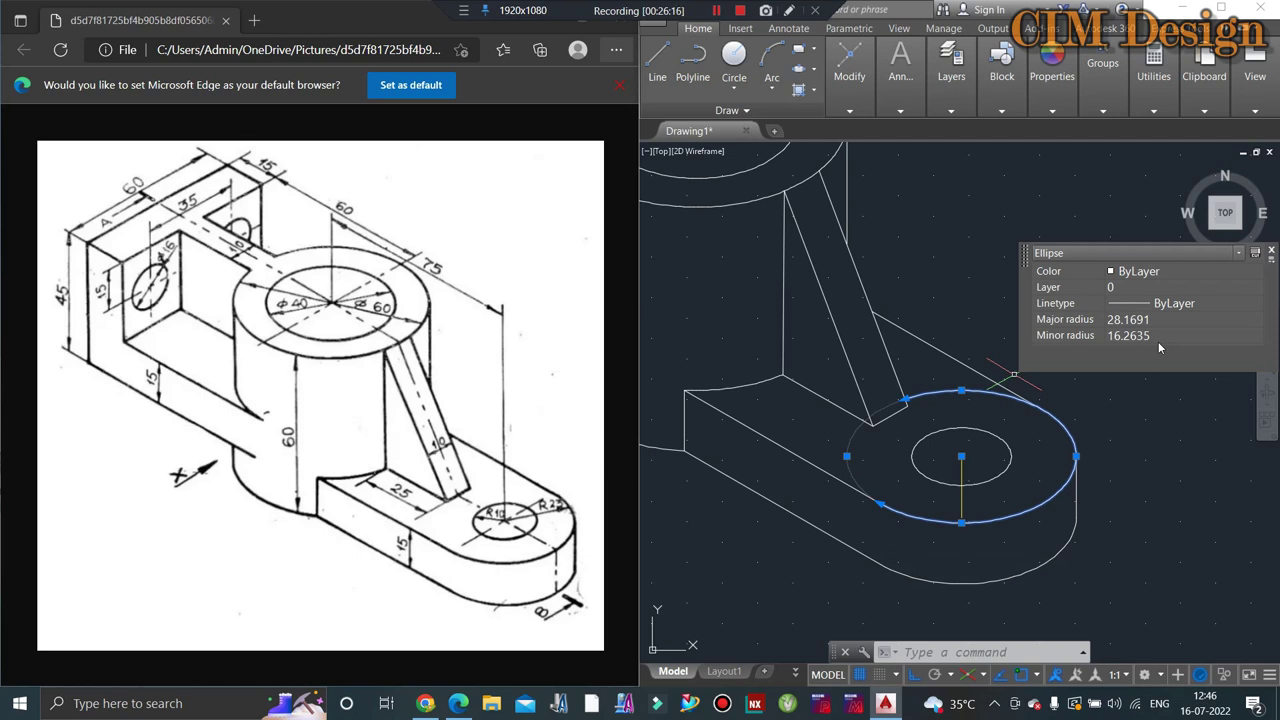
pyautogui.press('Escape')
pyautogui.press('Escape')
pyautogui.press('Escape')
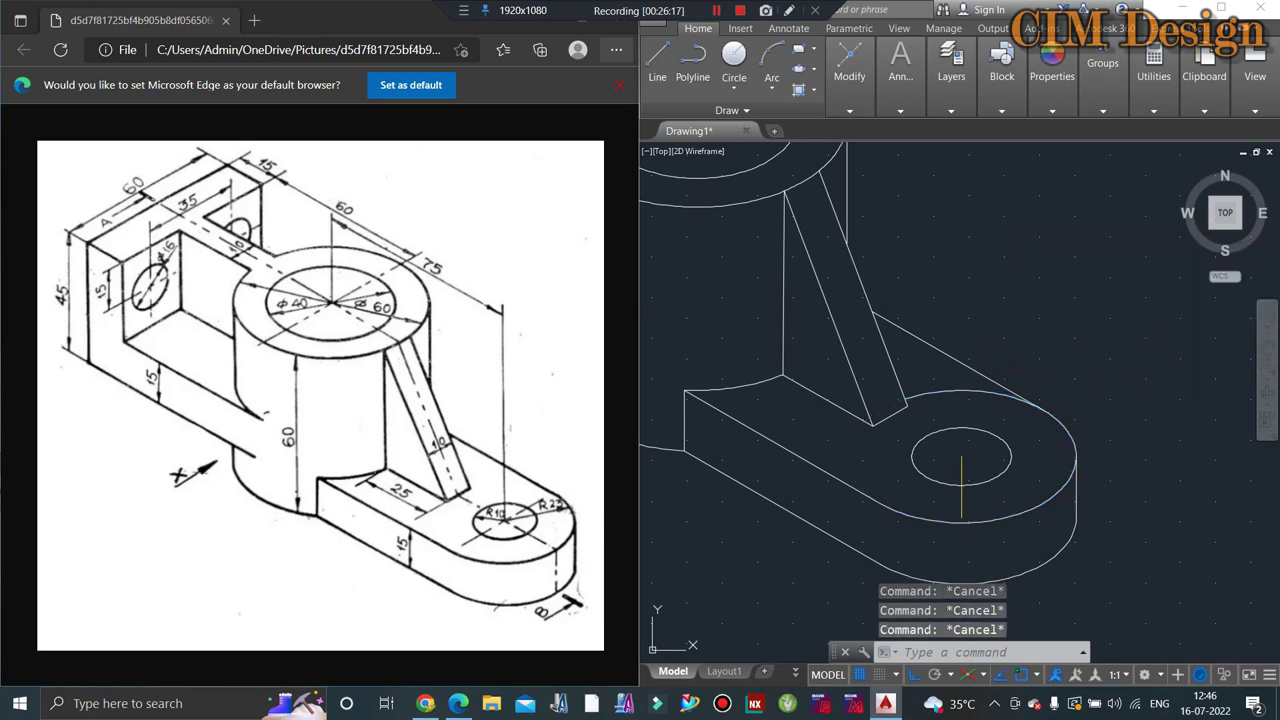
pyautogui.click(997, 381)
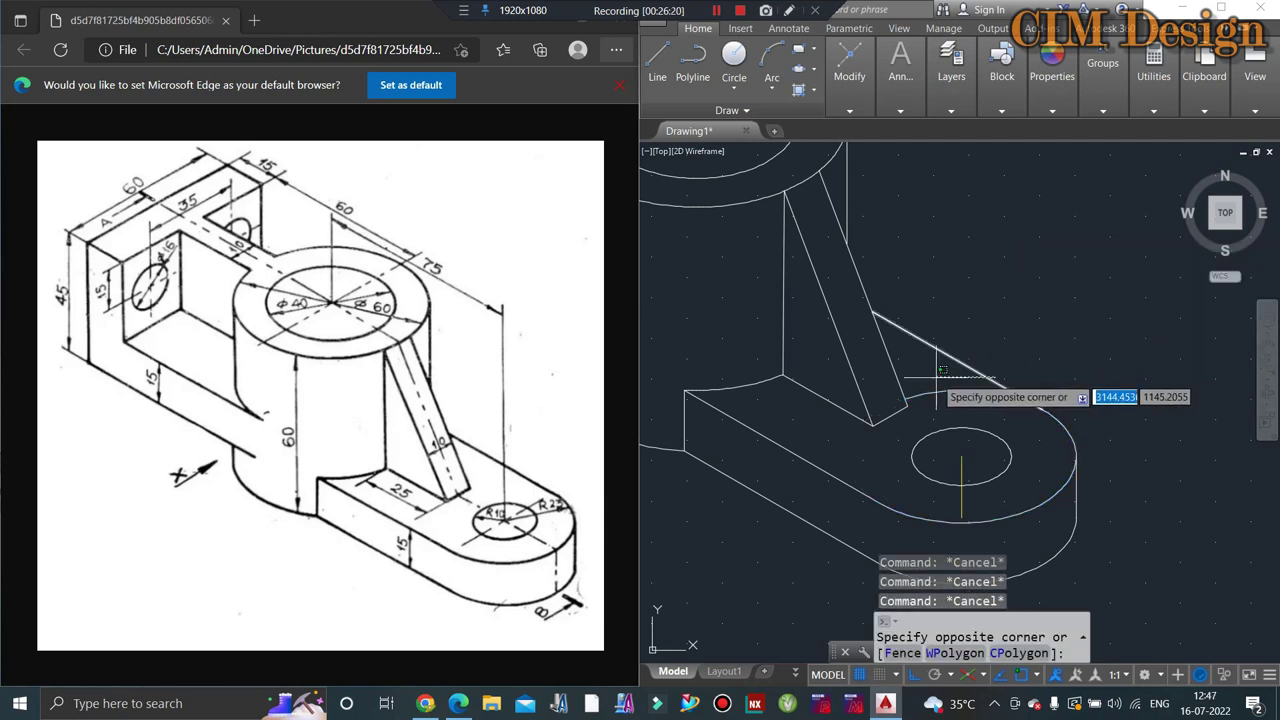
pyautogui.press('Delete')
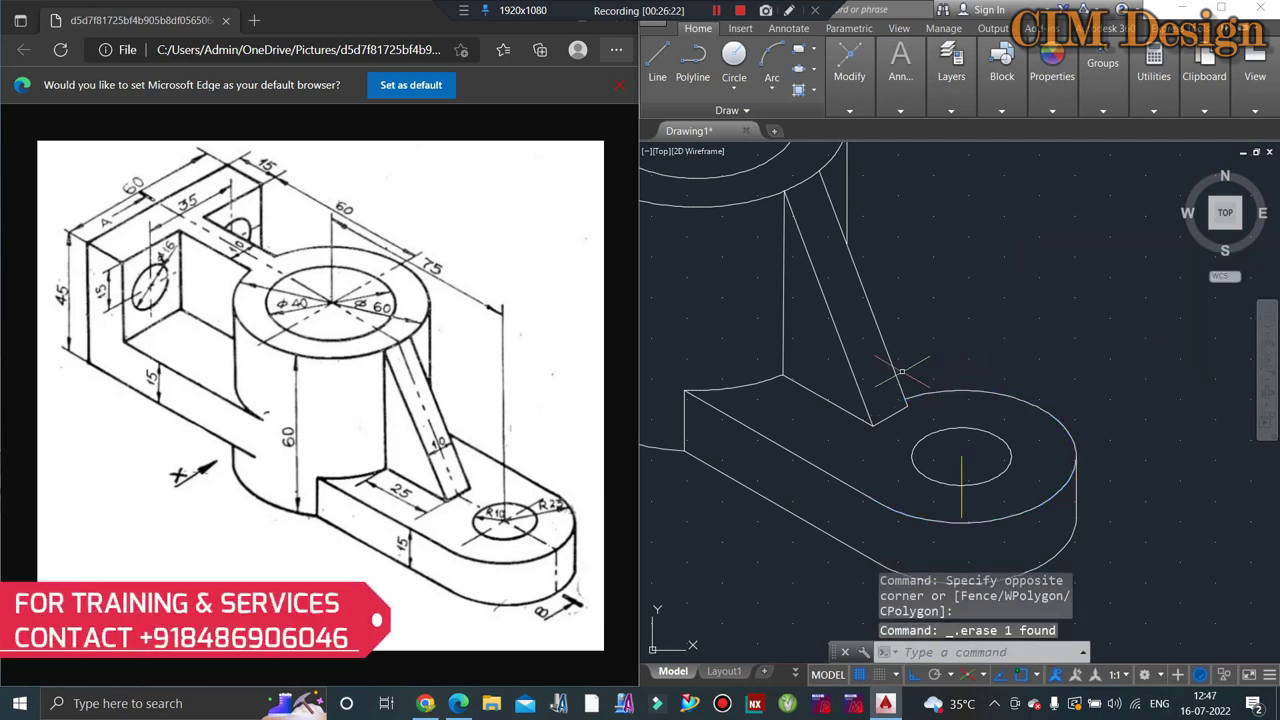
pyautogui.click(831, 460)
pyautogui.click(802, 476)
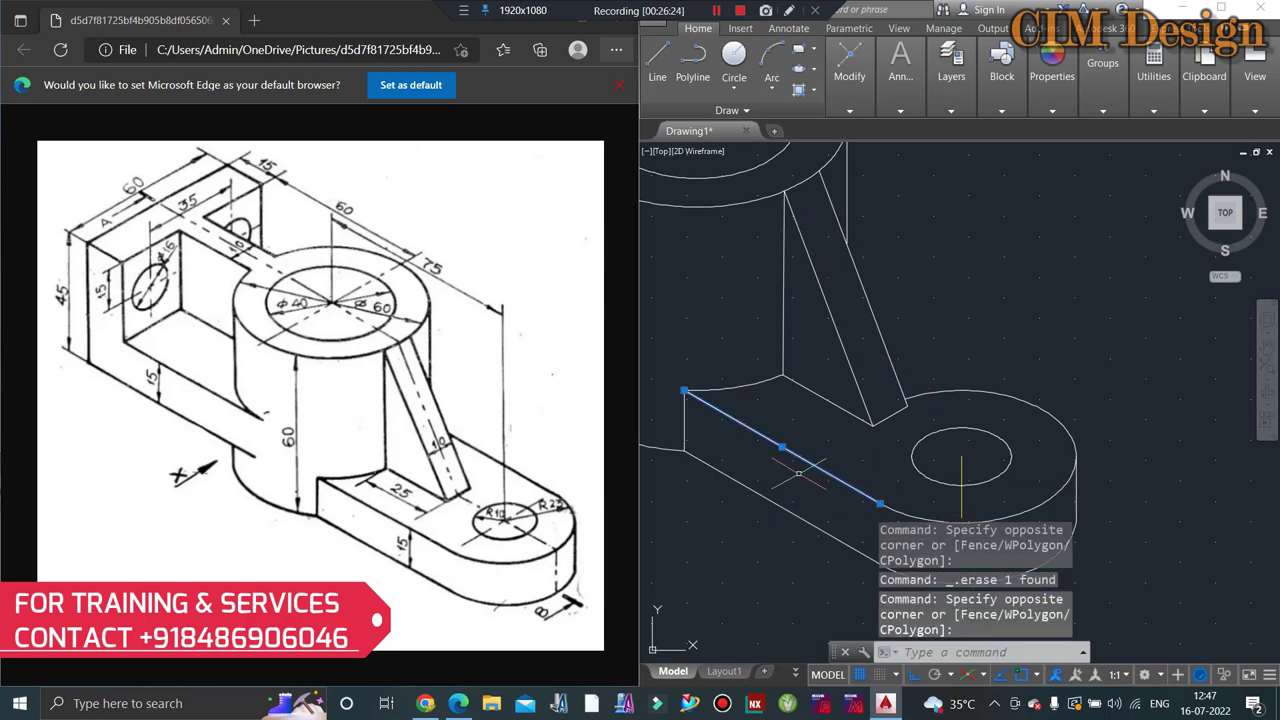
# Step: Copy the base's sloped lower edge from its endpoint to the tangent point on the lug arc
pyautogui.write('co')
pyautogui.press('Return')
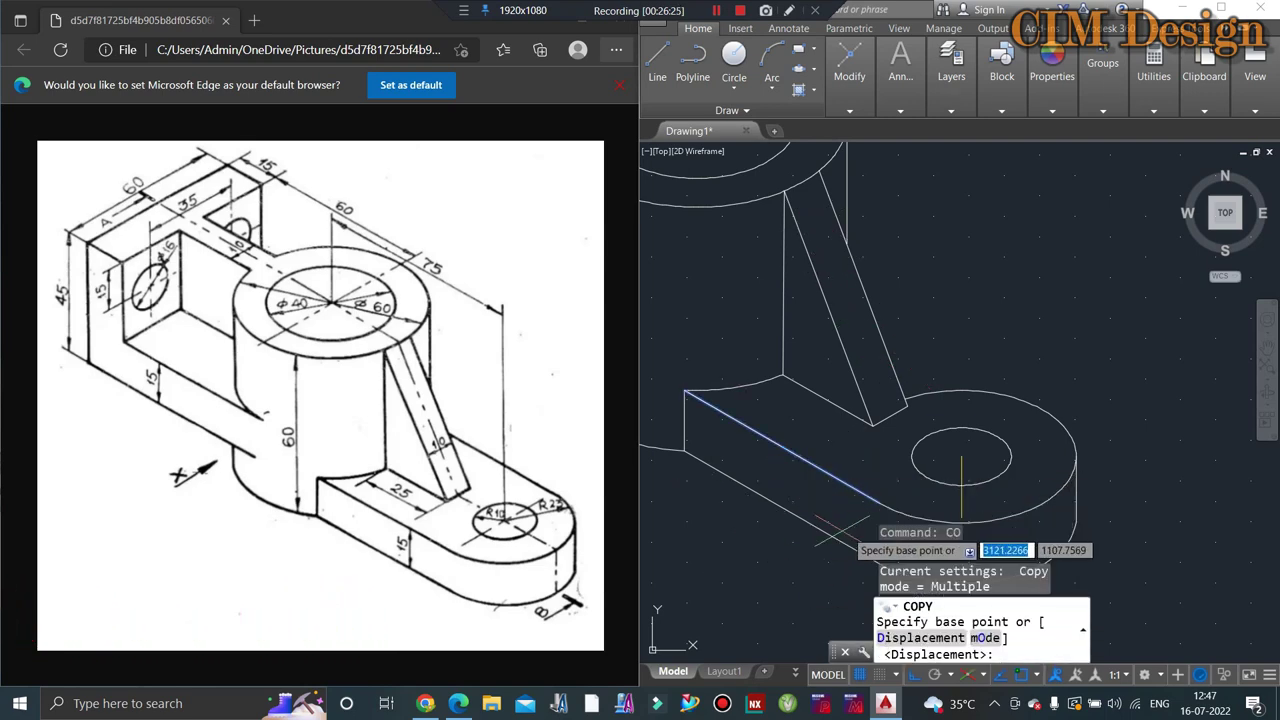
pyautogui.click(879, 503)
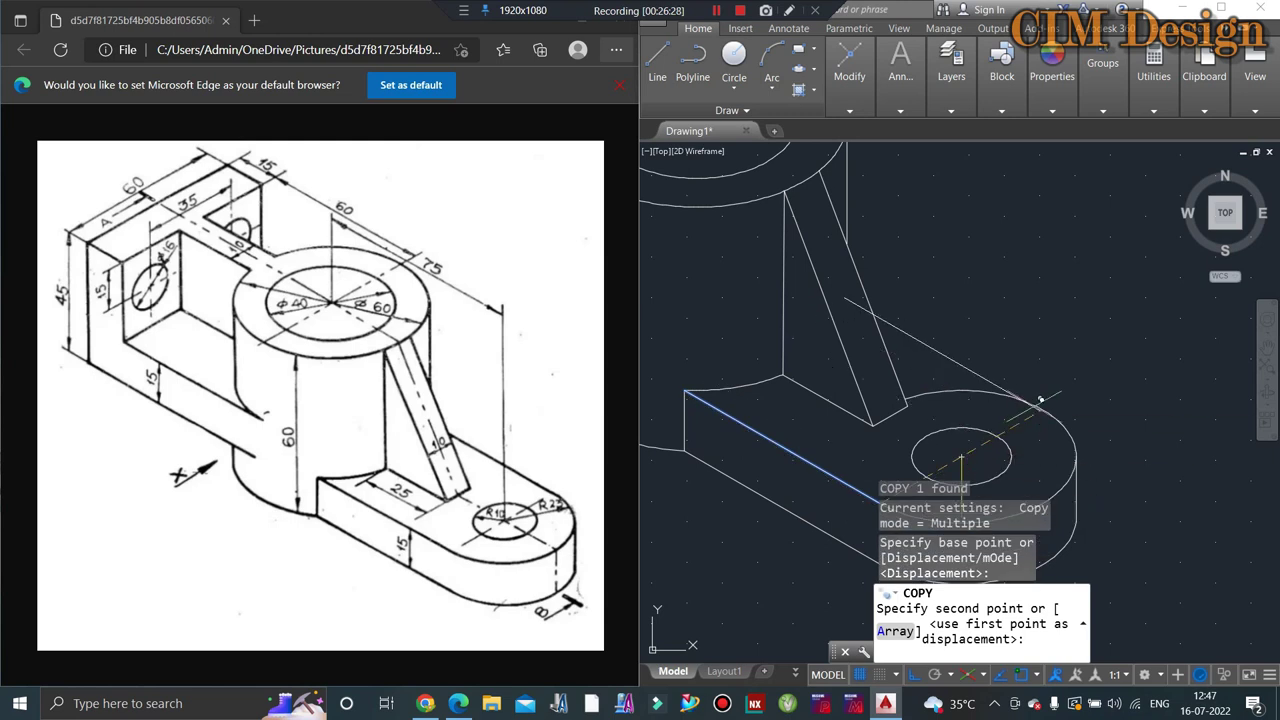
pyautogui.scroll(2, 1052, 407)
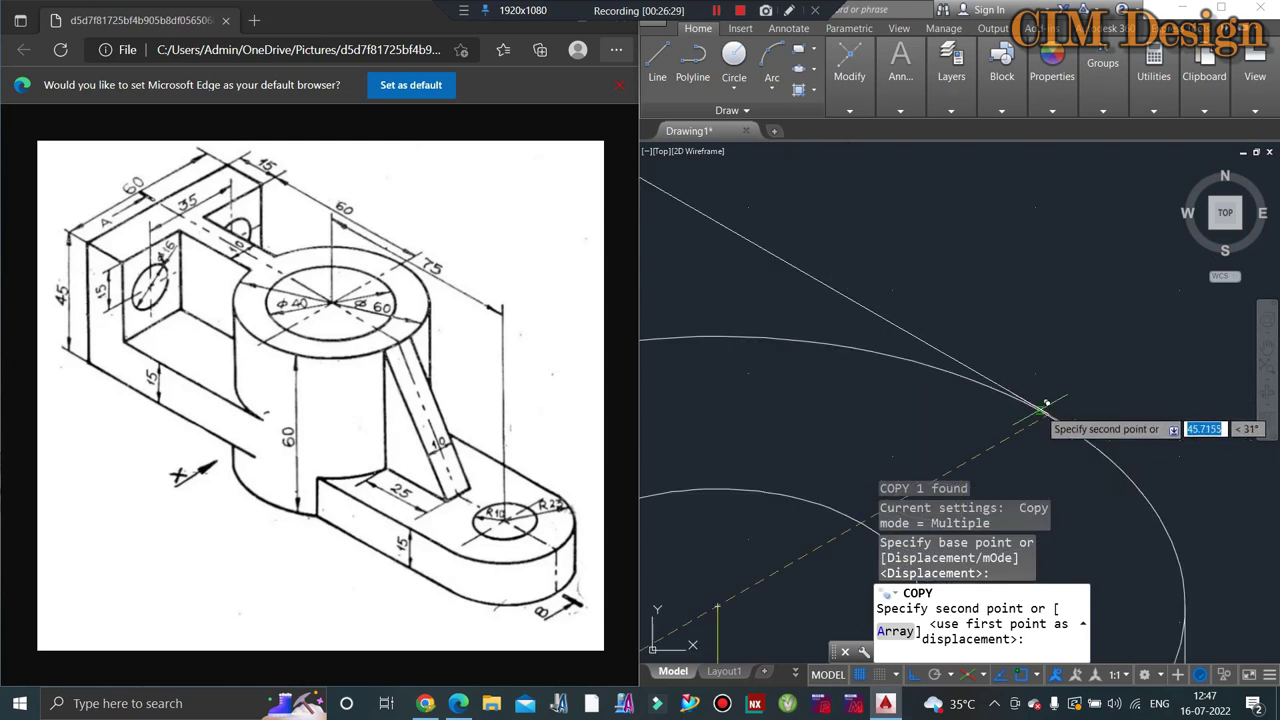
pyautogui.scroll(2, 1052, 408)
pyautogui.scroll(2, 1052, 410)
pyautogui.scroll(2, 1054, 408)
pyautogui.scroll(2, 1060, 402)
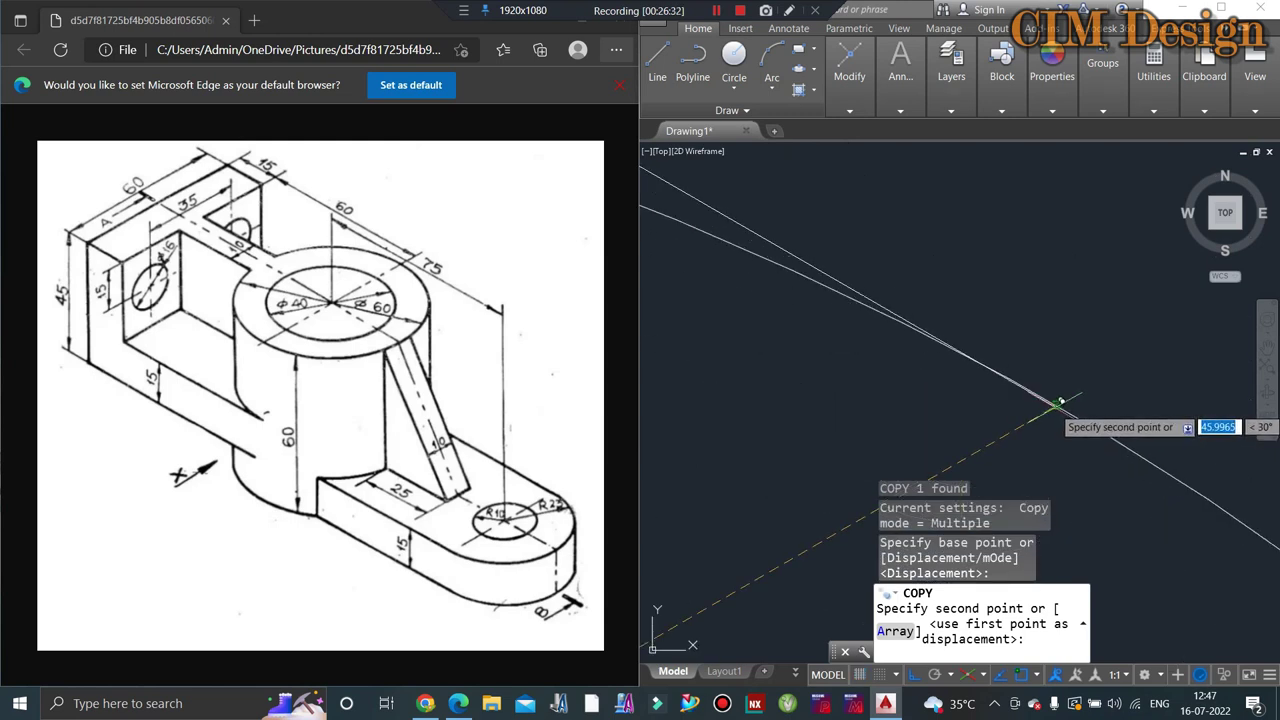
pyautogui.click(1060, 402)
pyautogui.scroll(-3, 929, 420)
pyautogui.scroll(-4, 1000, 400)
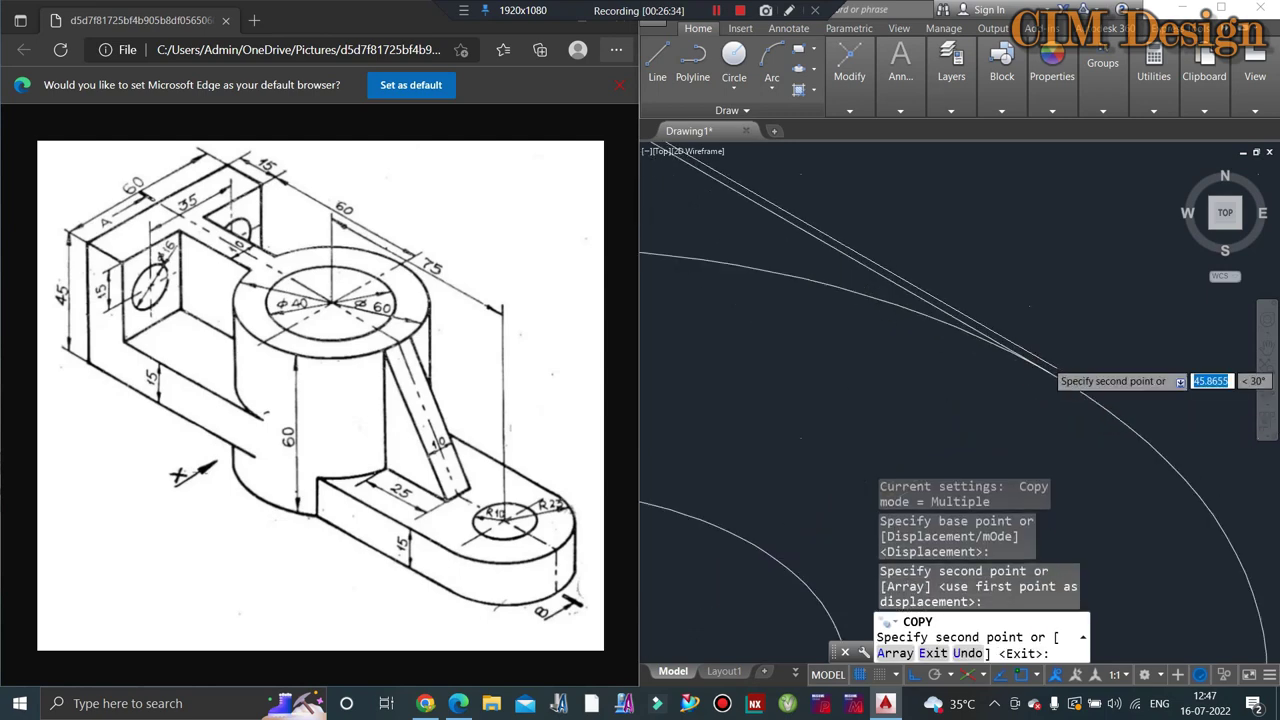
pyautogui.scroll(-4, 1047, 362)
pyautogui.press('Return')
pyautogui.press('Escape')
pyautogui.press('Escape')
# Step: Trim the overhanging line ends around the lug's rounded end
pyautogui.scroll(5, 1046, 362)
pyautogui.write('tr')
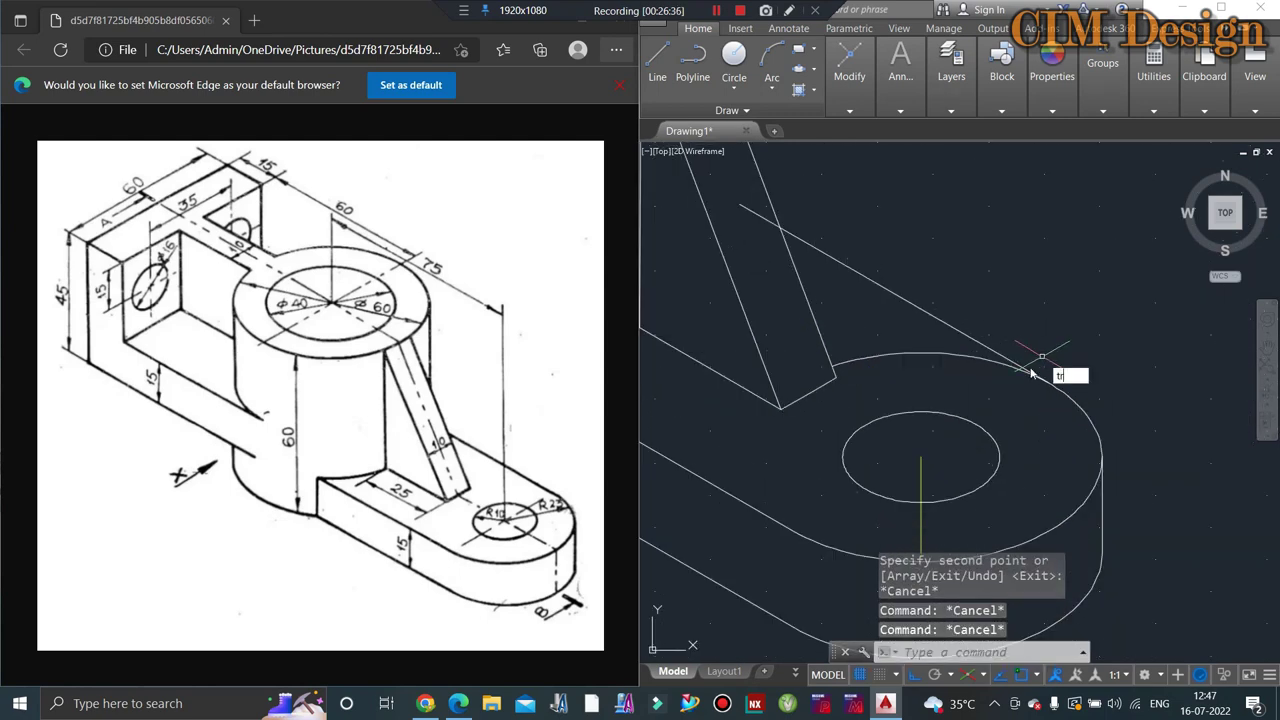
pyautogui.press('Return')
pyautogui.press('Return')
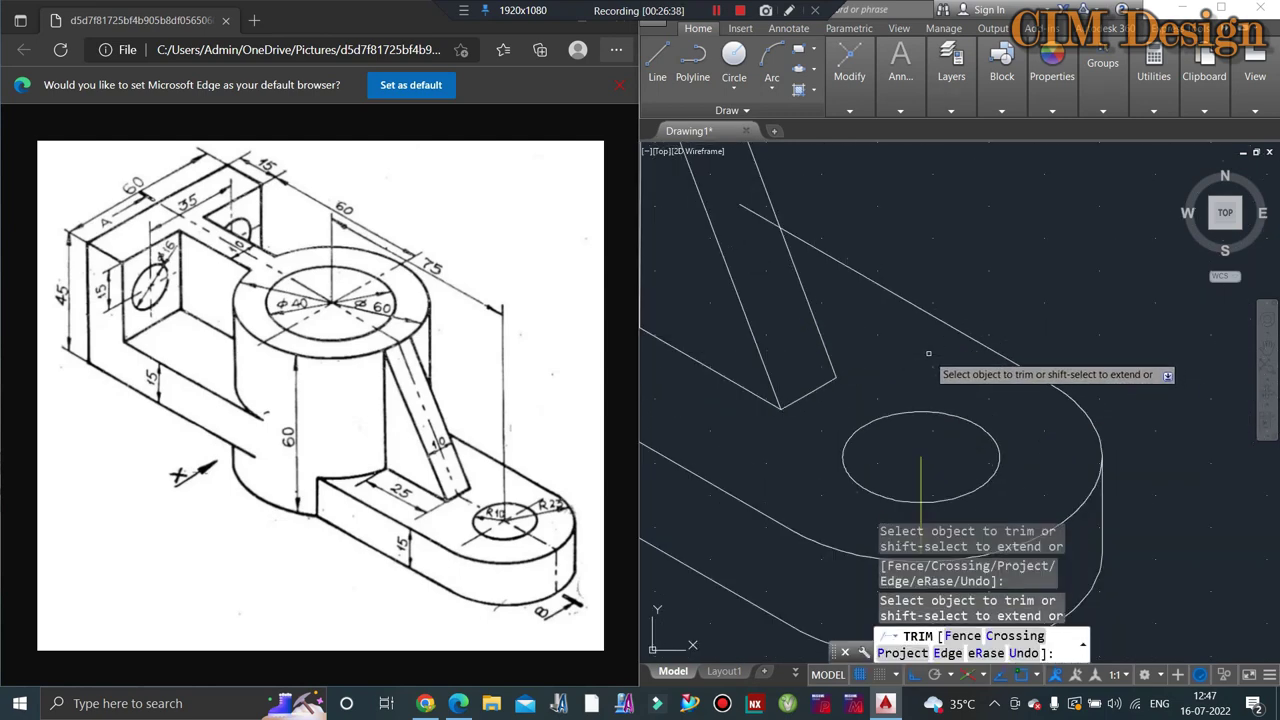
pyautogui.click(765, 210)
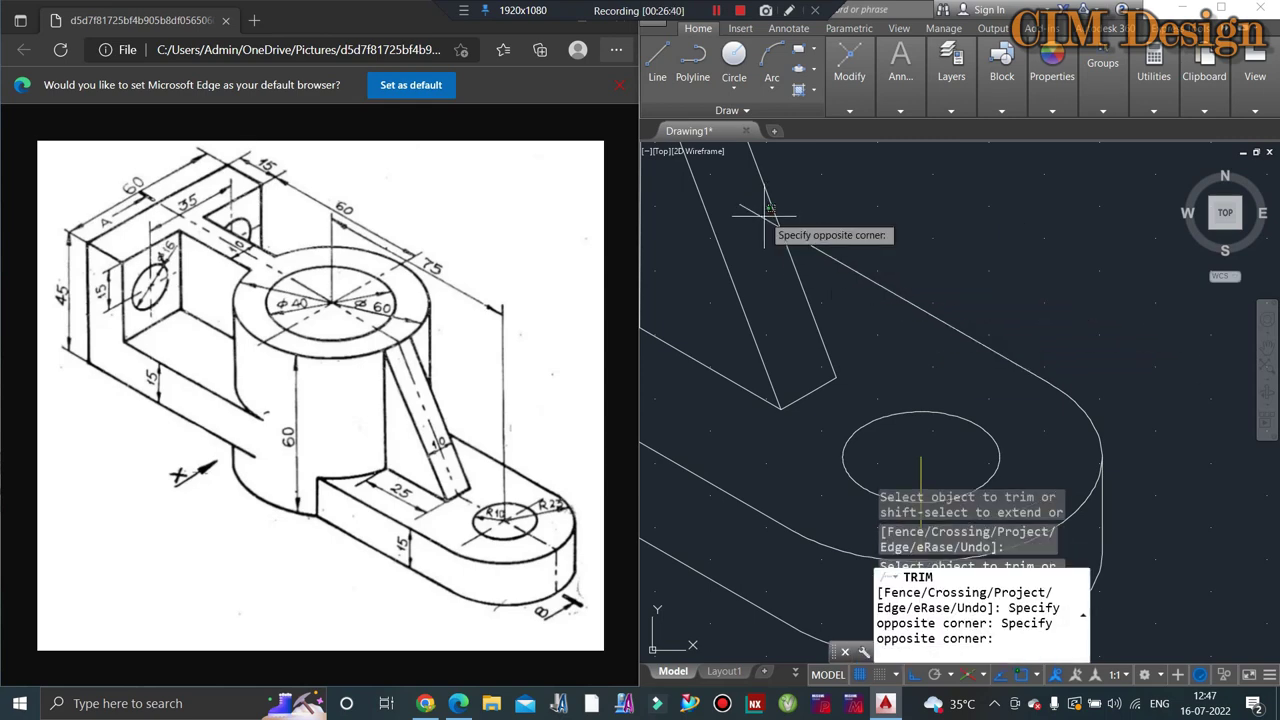
pyautogui.click(757, 194)
pyautogui.press('Escape')
pyautogui.scroll(3, 1029, 349)
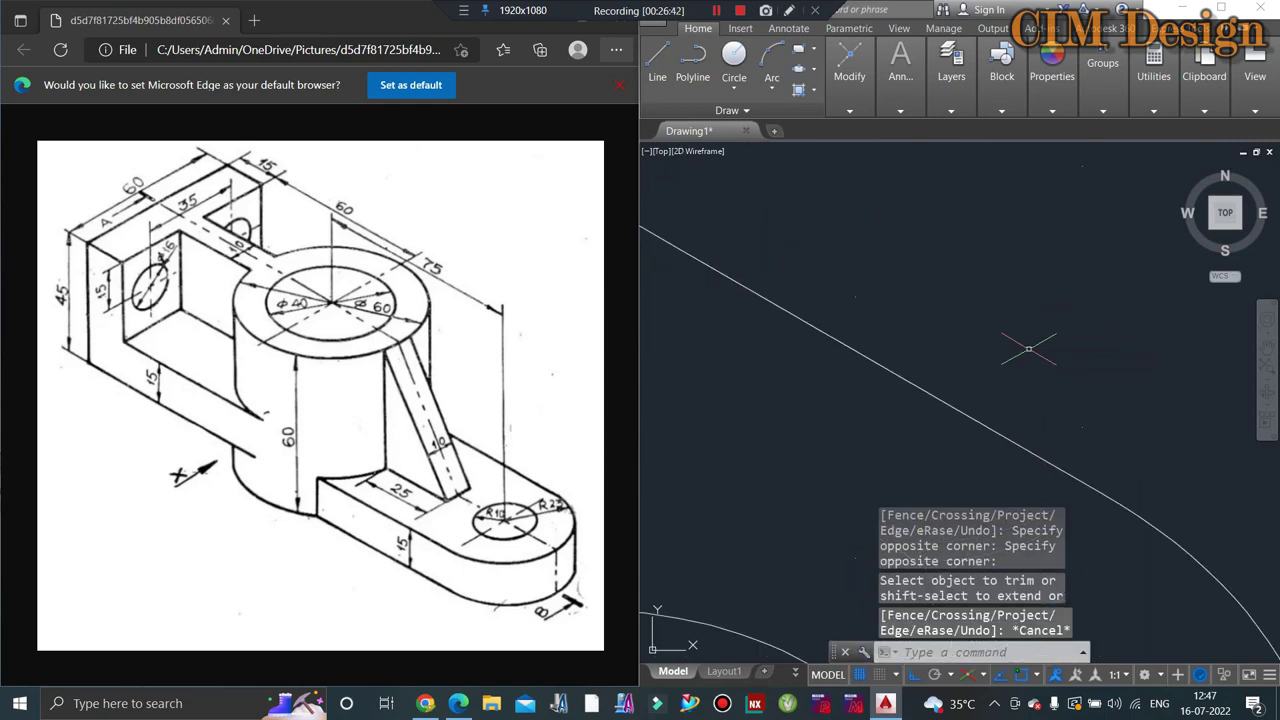
pyautogui.scroll(-2, 1029, 349)
pyautogui.scroll(-3, 1029, 349)
pyautogui.press('Escape')
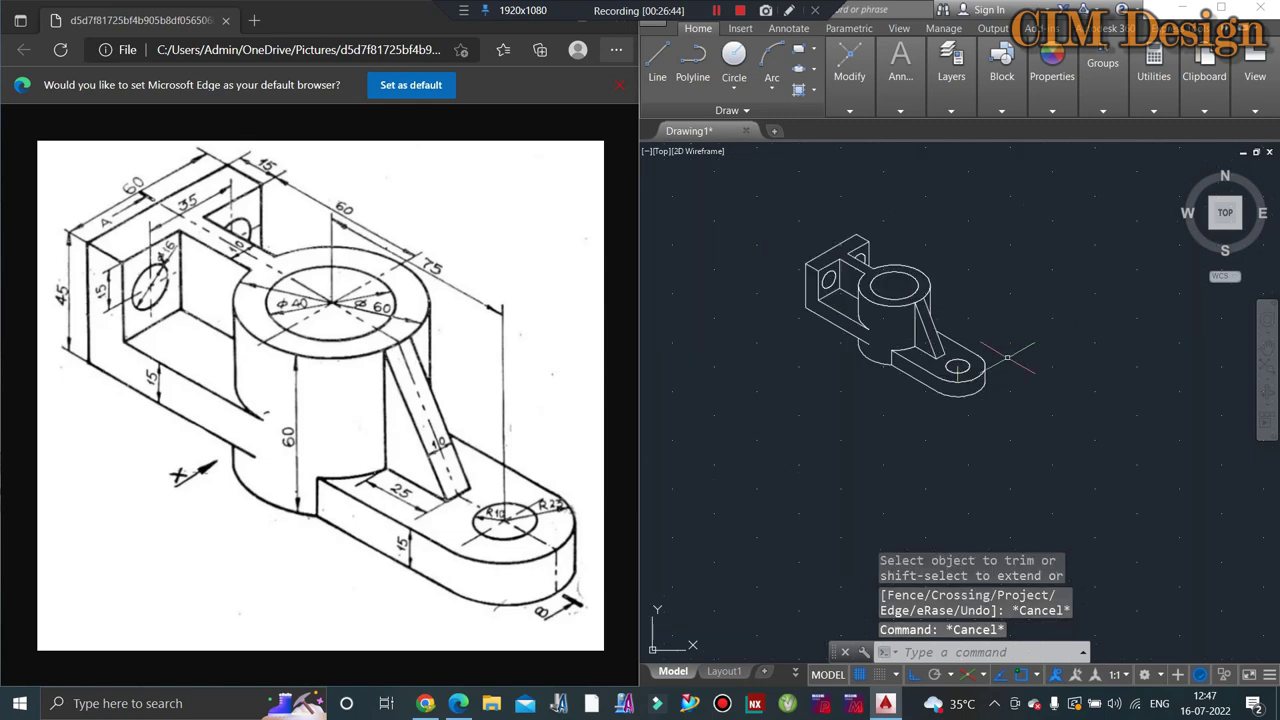
pyautogui.scroll(5, 946, 375)
# Step: Delete the short vertical line running through the lug's small hole
pyautogui.click(1000, 358)
pyautogui.click(975, 355)
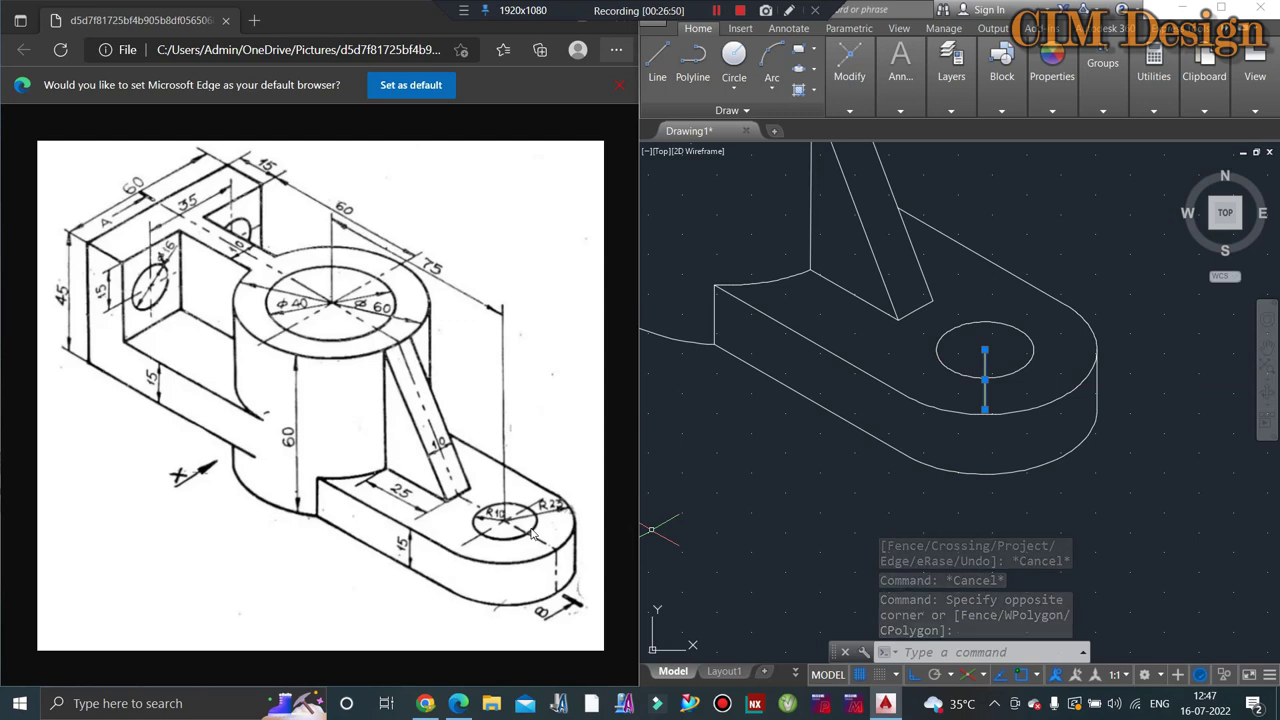
pyautogui.press('Delete')
pyautogui.scroll(-5, 1010, 290)
pyautogui.scroll(2, 1015, 282)
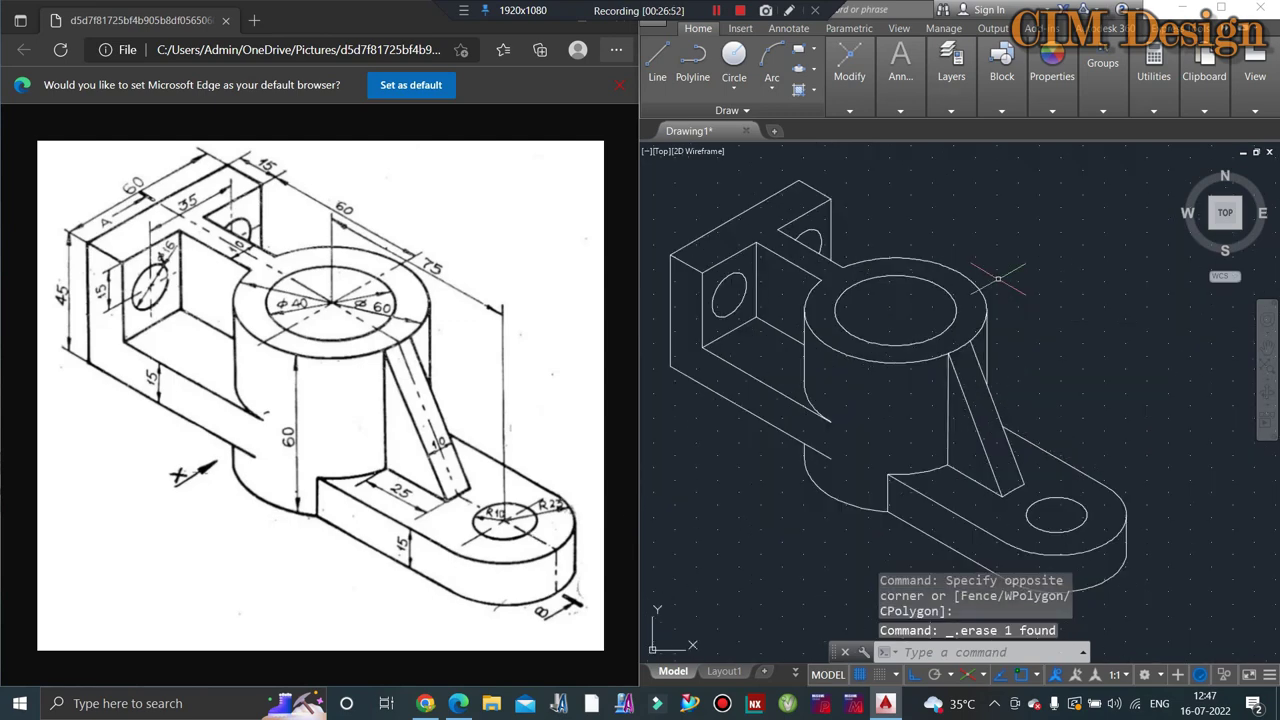
pyautogui.scroll(1, 1010, 282)
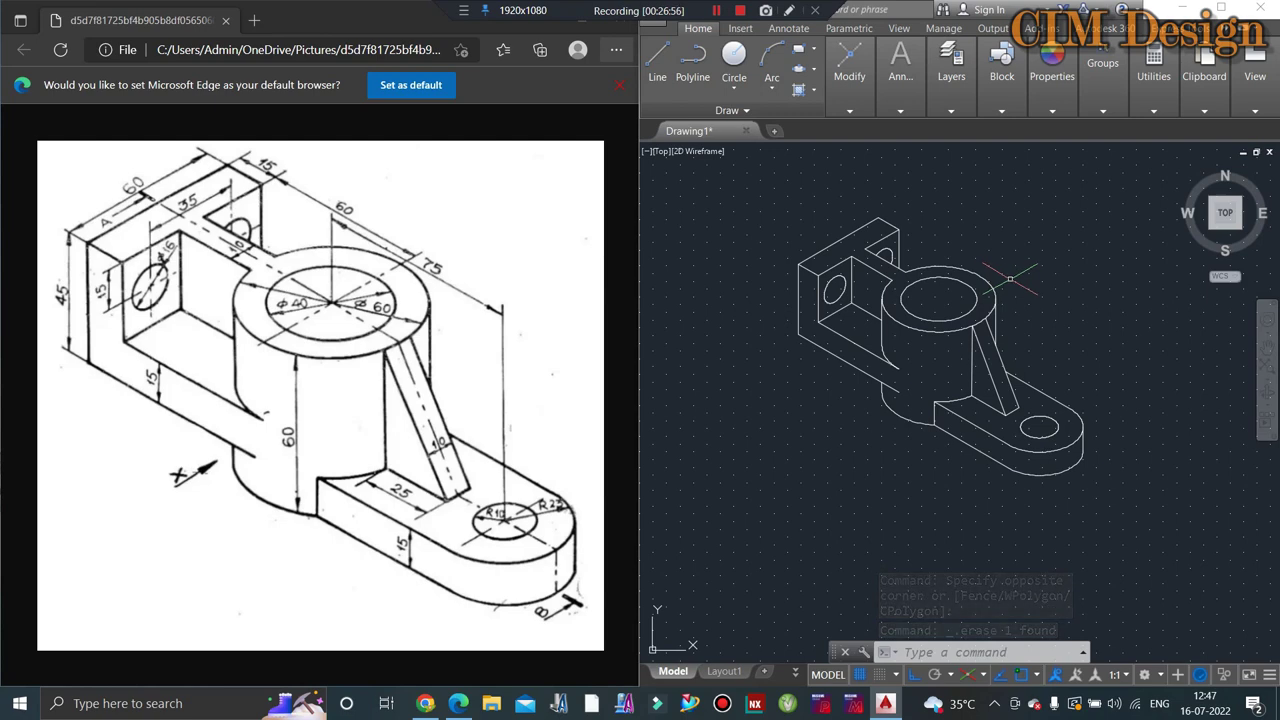
pyautogui.scroll(2, 879, 297)
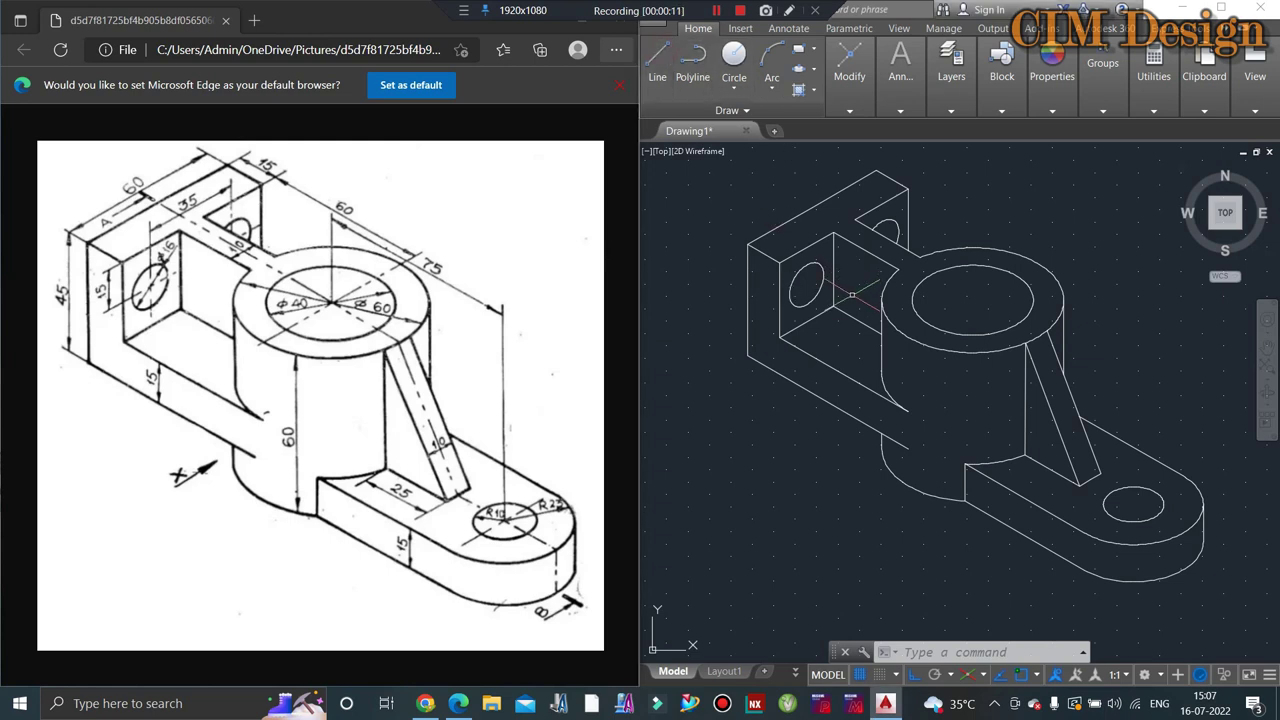
# Step: With Ortho on, draw a 12-unit line from the hole's centre along the 30° axis
pyautogui.click(657, 60)
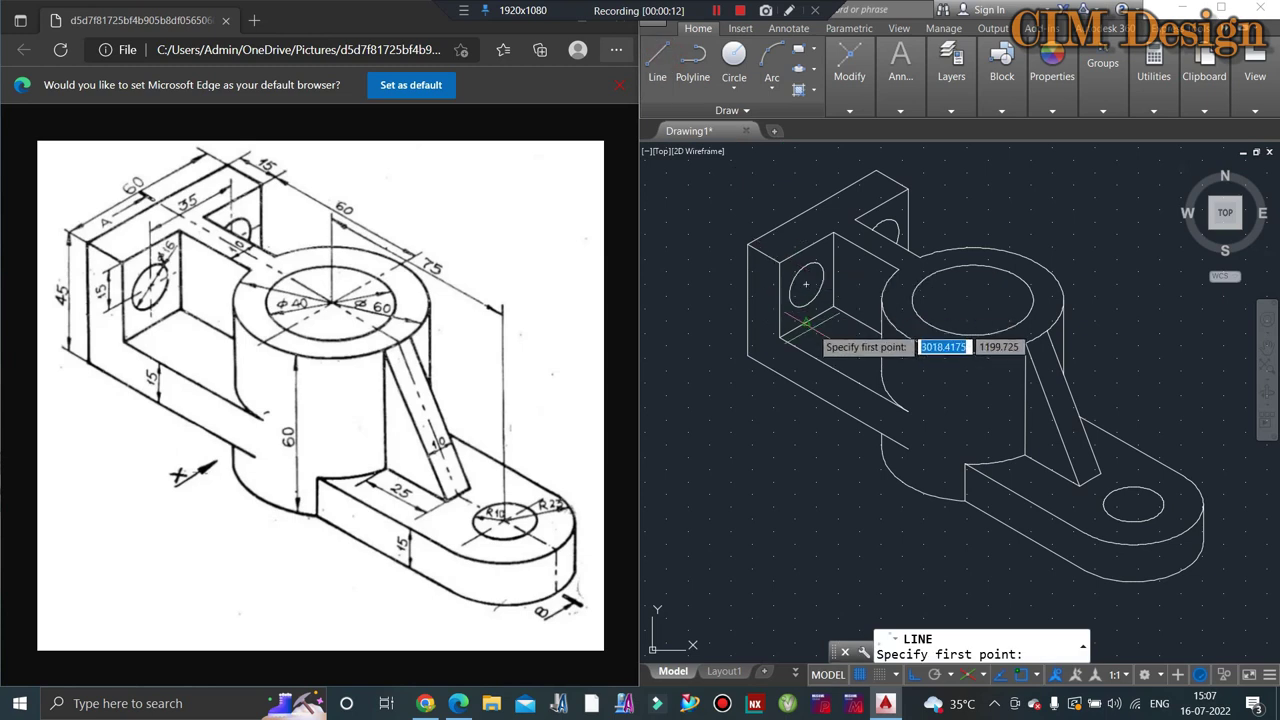
pyautogui.click(805, 284)
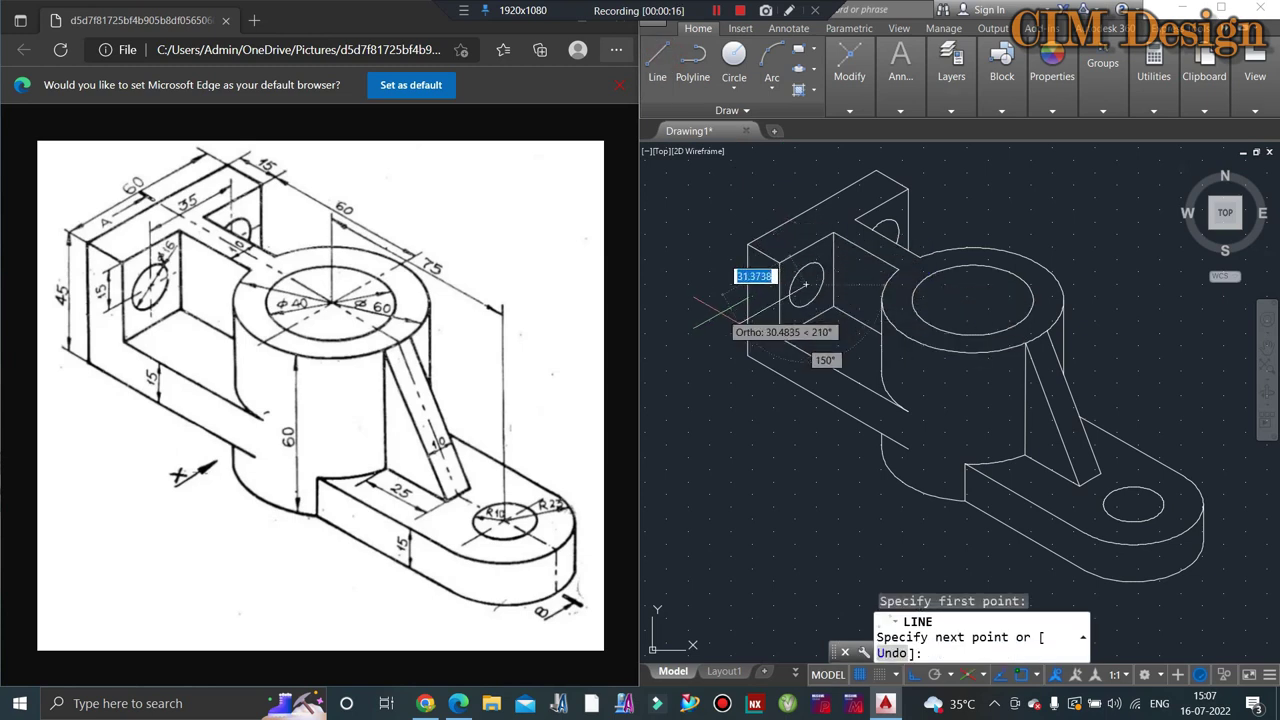
pyautogui.scroll(3, 762, 288)
pyautogui.scroll(2, 810, 320)
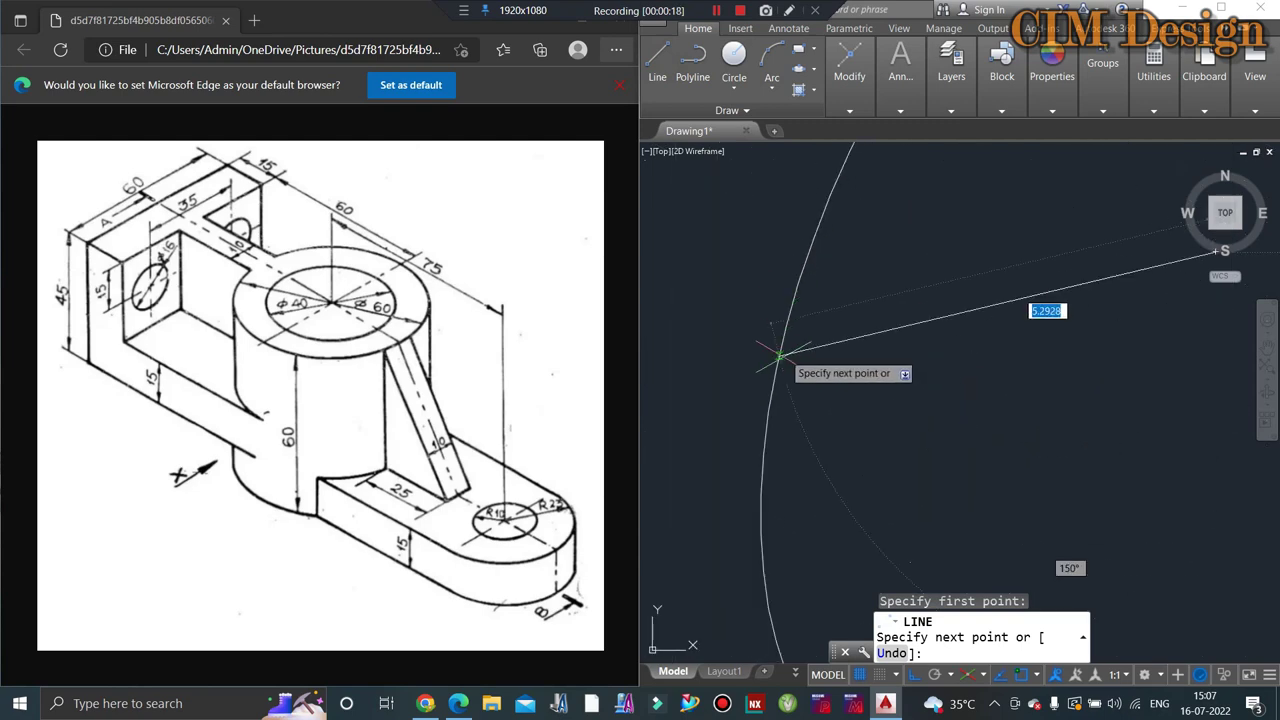
pyautogui.scroll(-1, 800, 375)
pyautogui.press('F8')
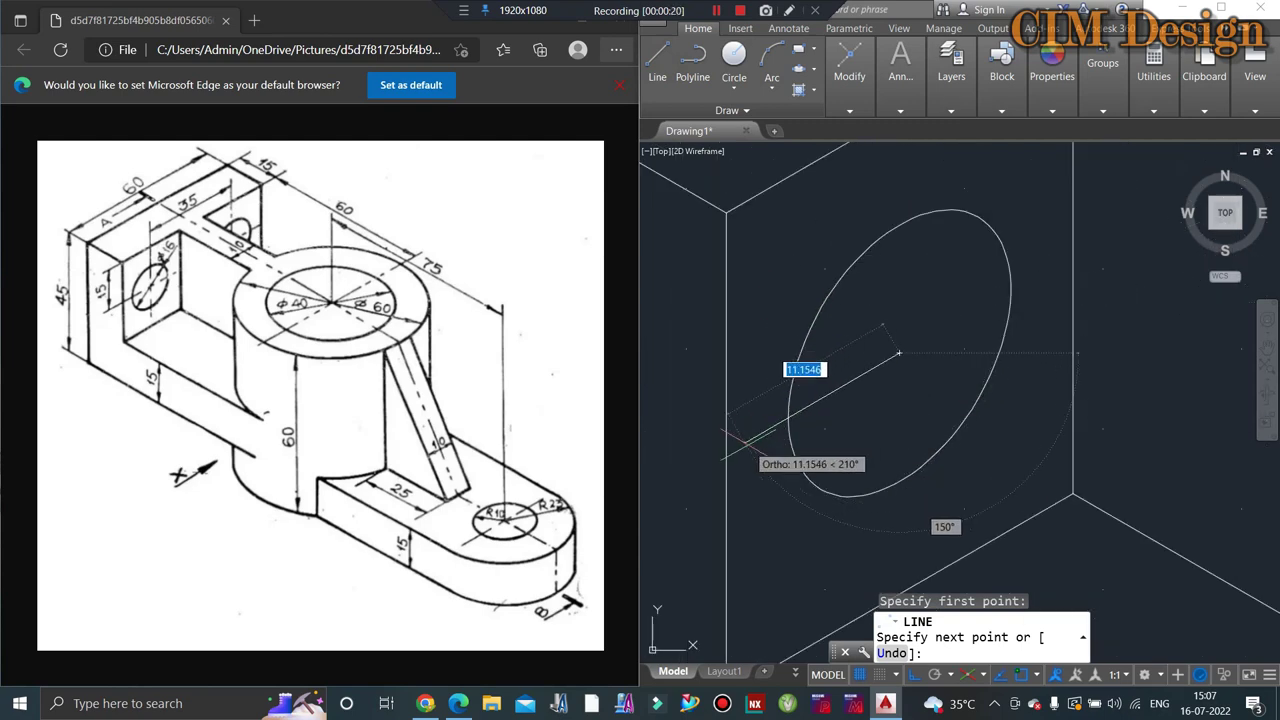
pyautogui.write('12')
pyautogui.press('Return')
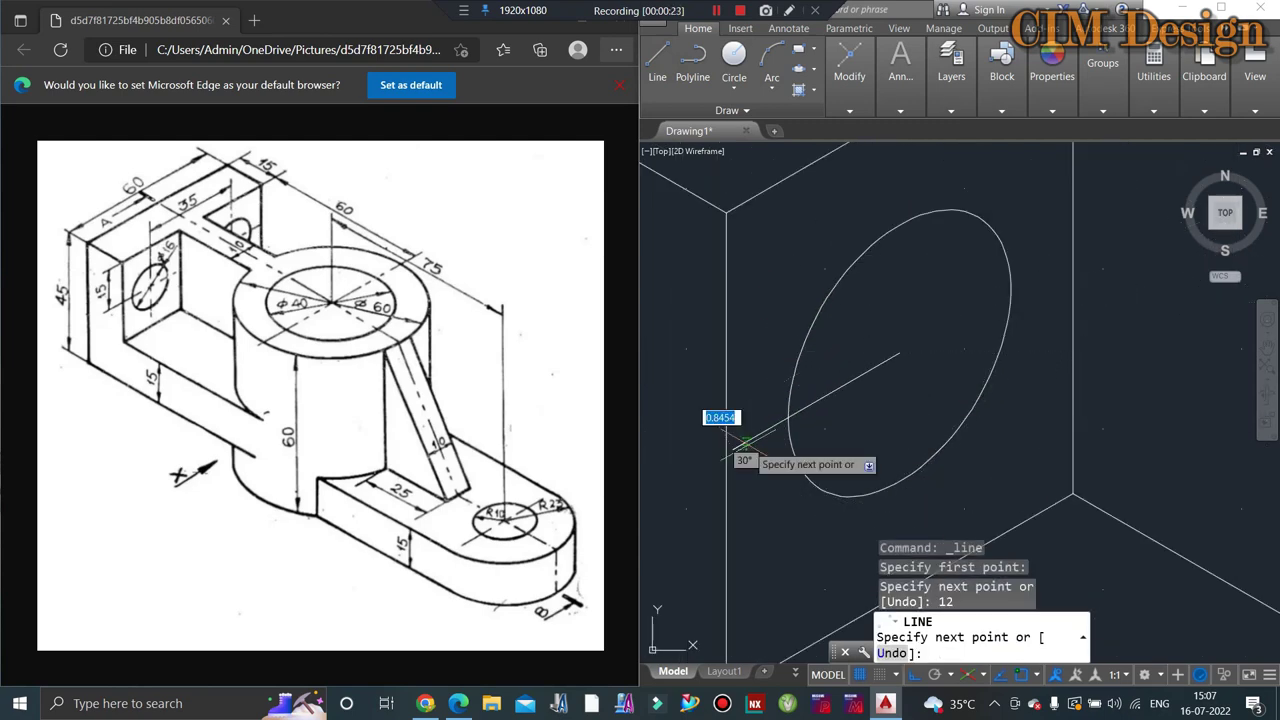
pyautogui.press('Escape')
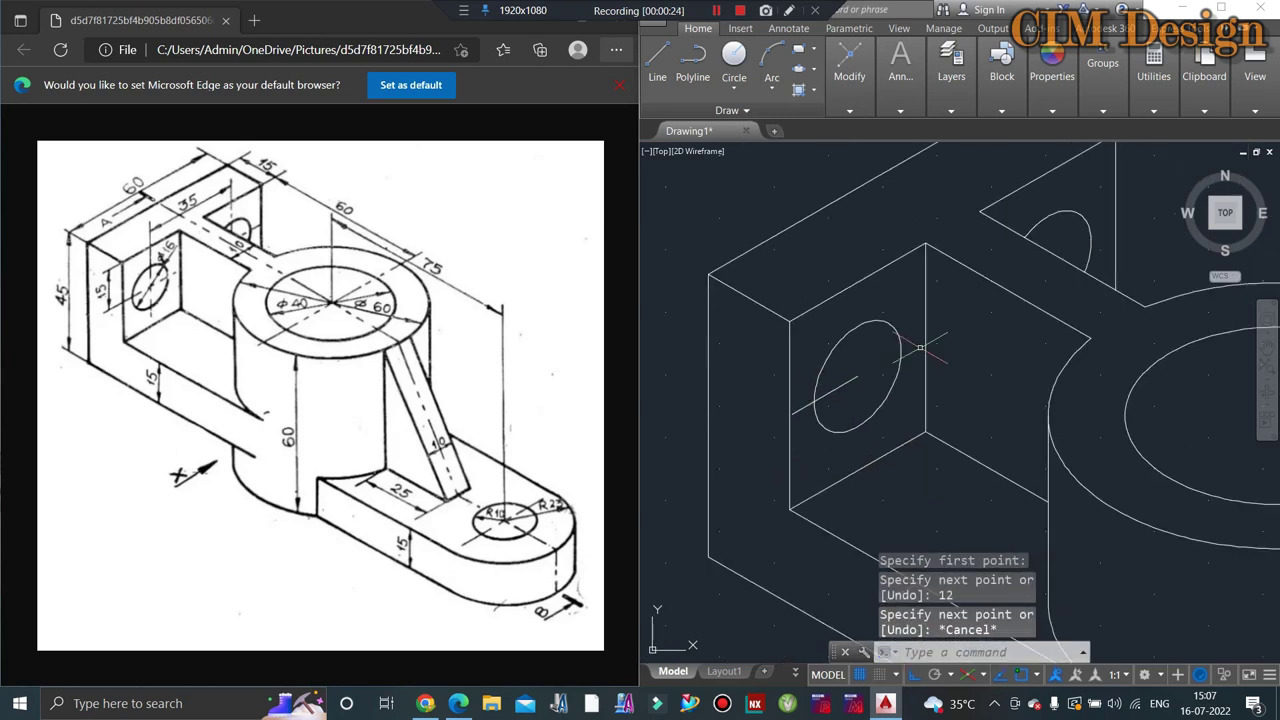
pyautogui.scroll(-4, 830, 389)
# Step: Draw a second 12-unit line along the 30° axis through the hole's centre
pyautogui.click(655, 62)
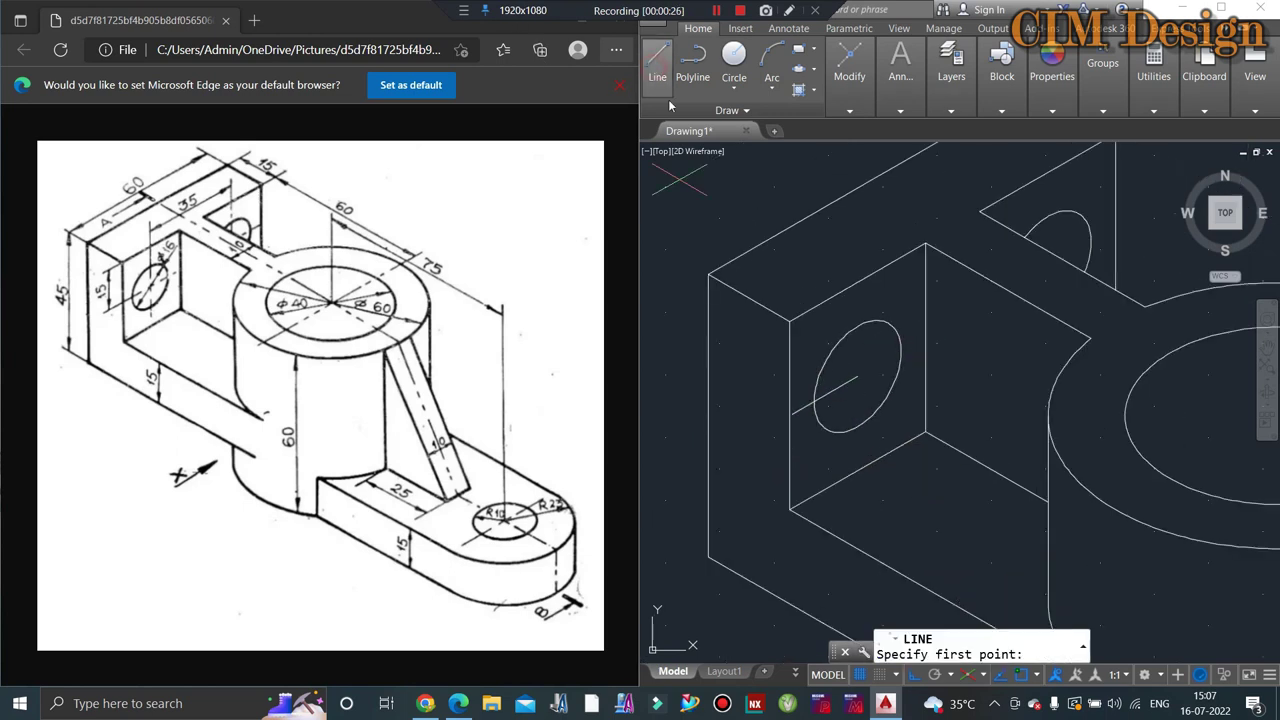
pyautogui.click(857, 377)
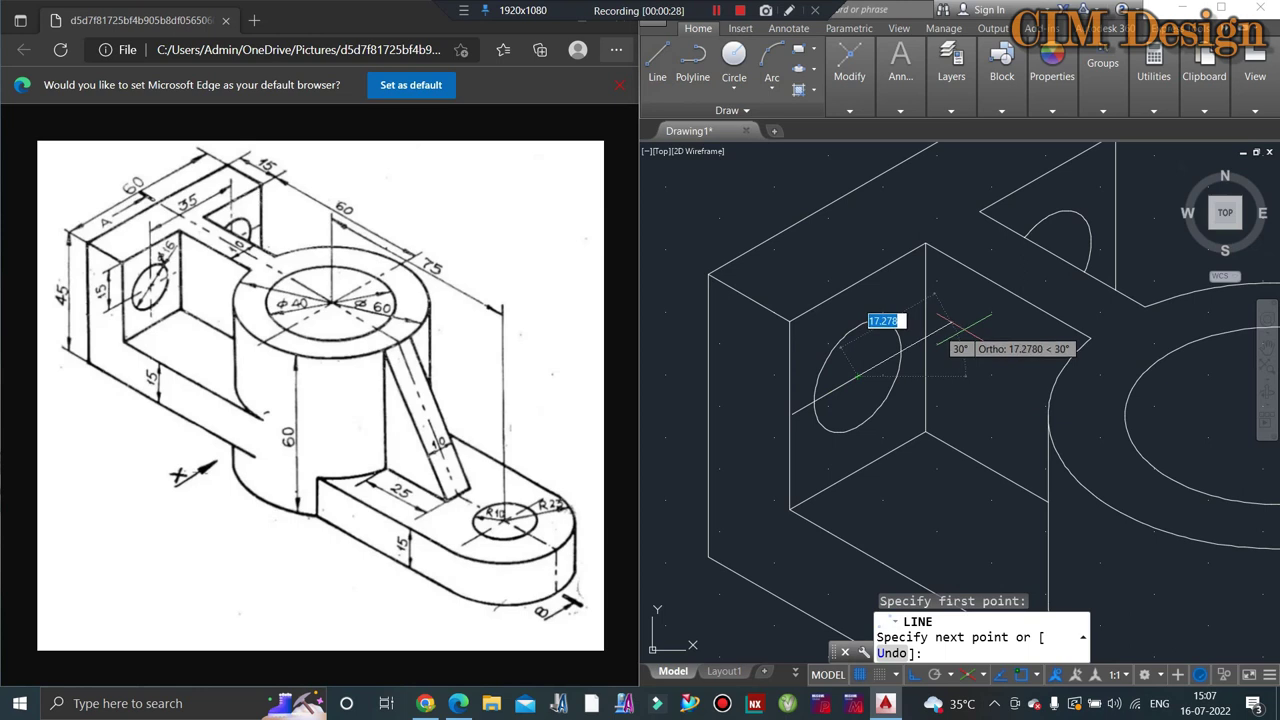
pyautogui.write('12')
pyautogui.press('Return')
pyautogui.press('Escape')
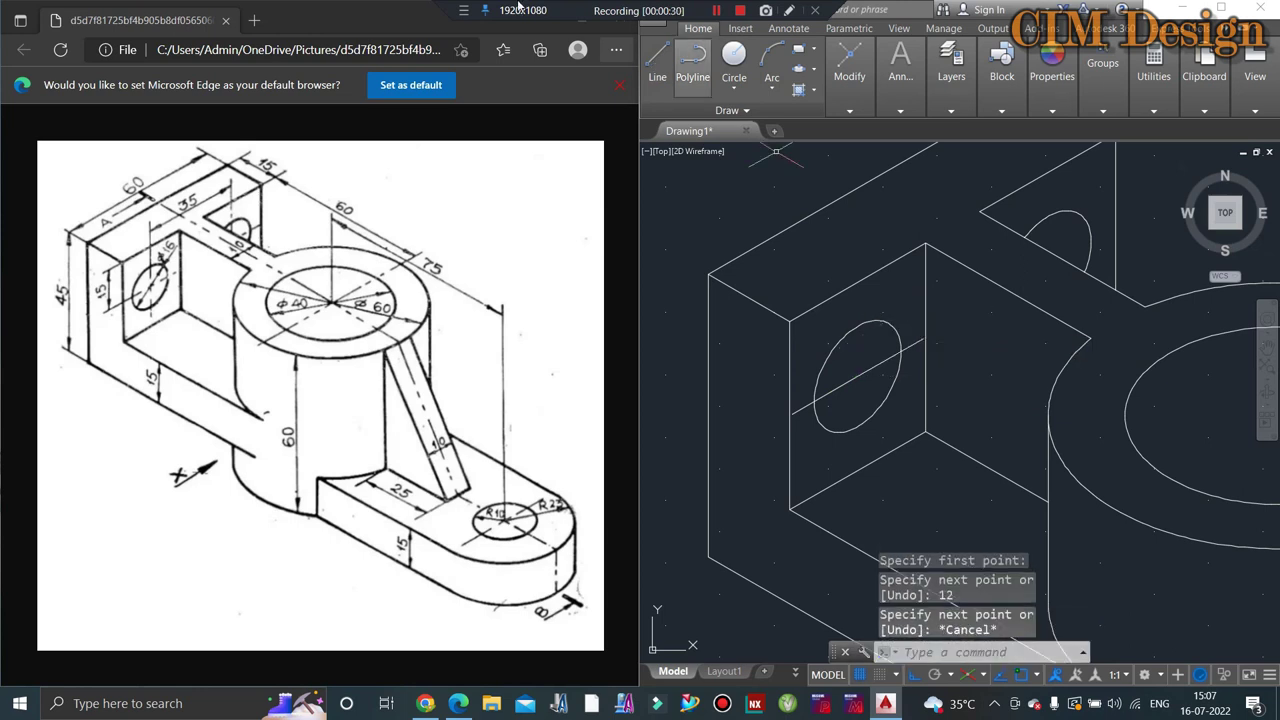
# Step: Switch to the Right isoplane and draw two 12-unit vertical lines through the hole's centre
pyautogui.press('Return')
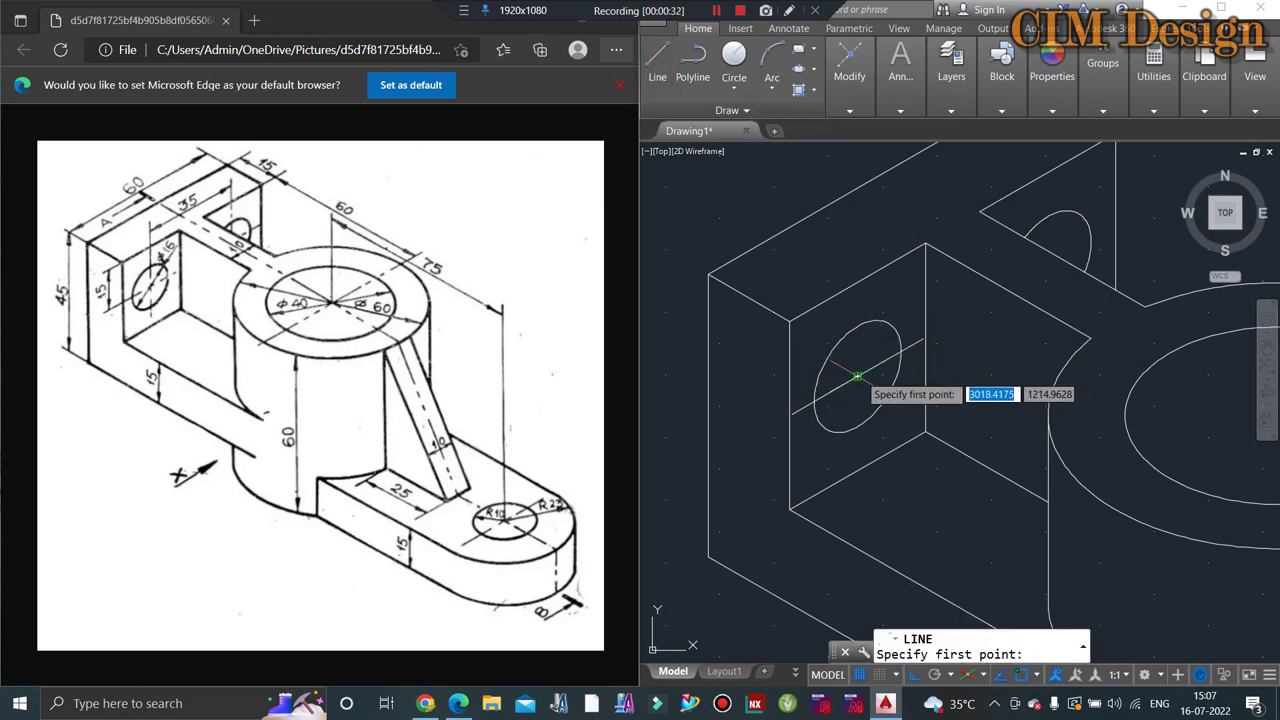
pyautogui.click(857, 377)
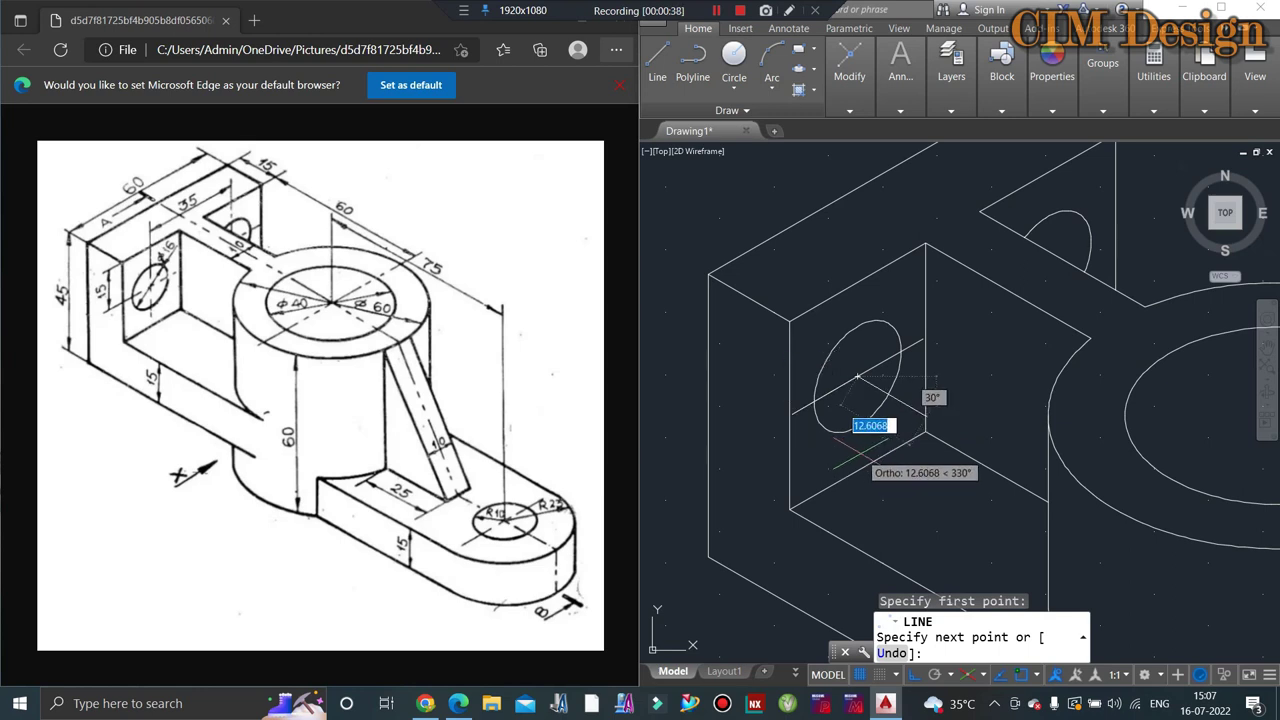
pyautogui.press('F5')
pyautogui.write('12')
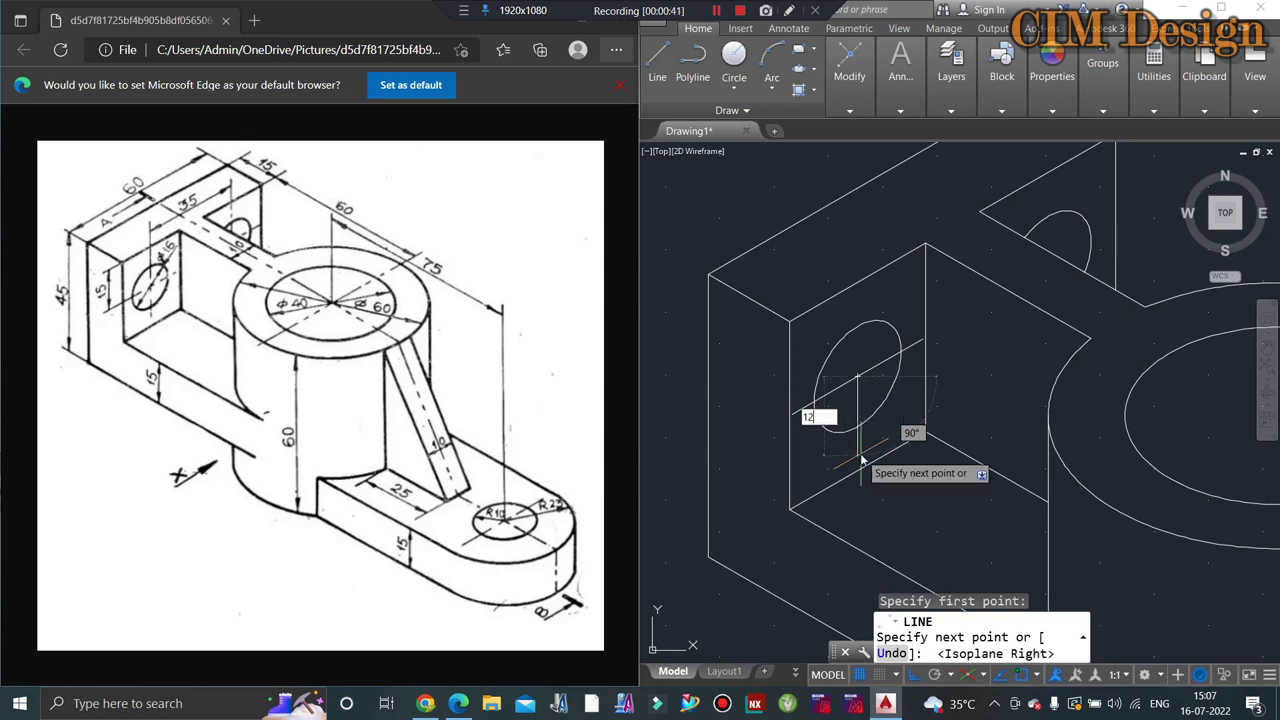
pyautogui.press('Return')
pyautogui.press('Escape')
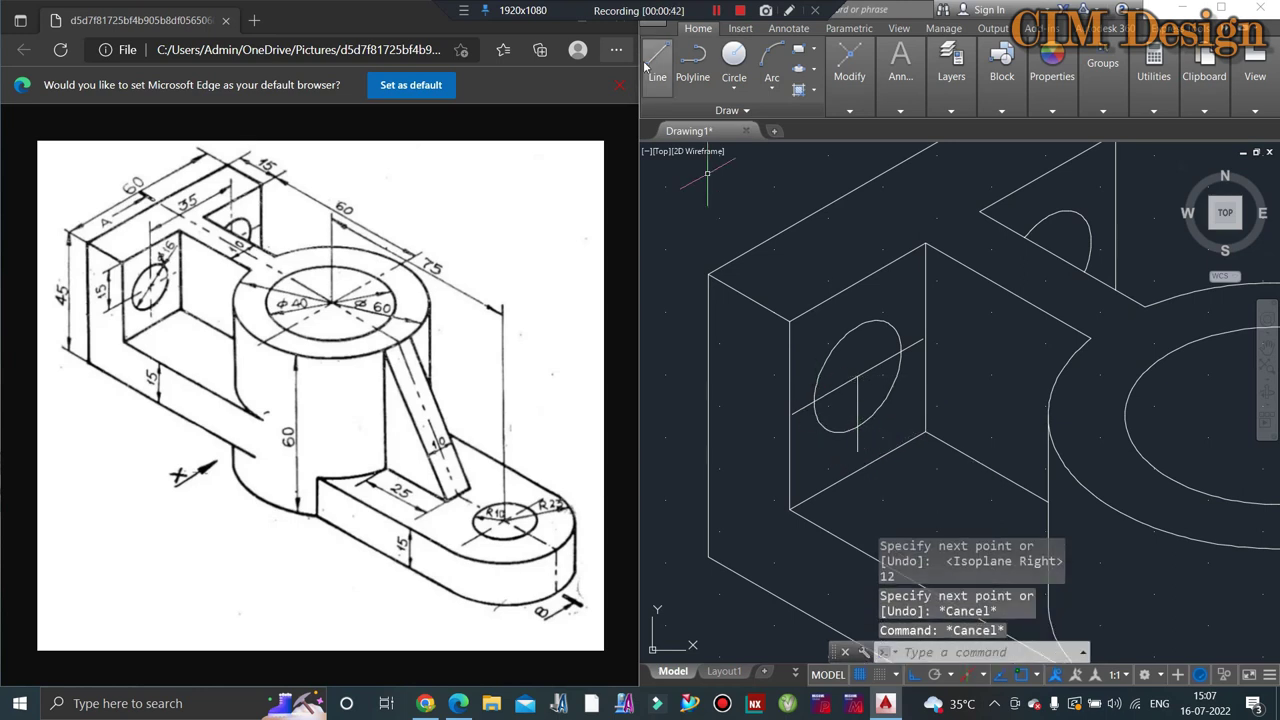
pyautogui.click(657, 58)
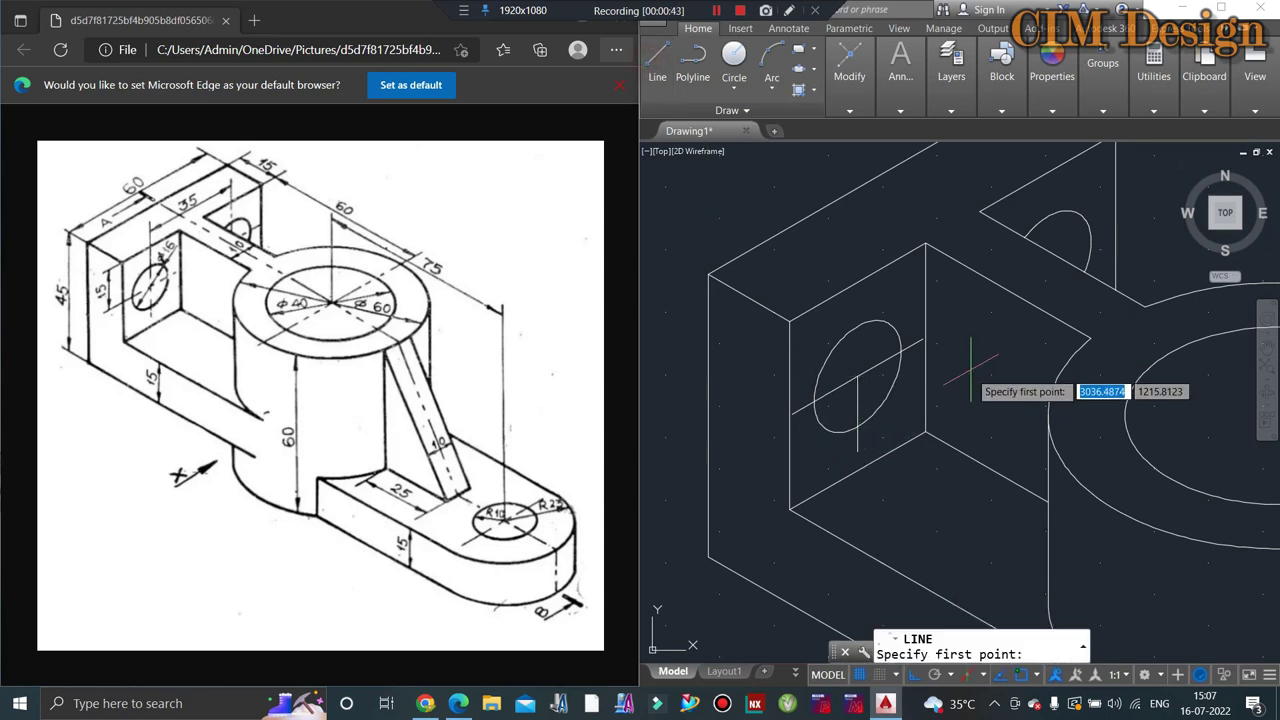
pyautogui.click(857, 377)
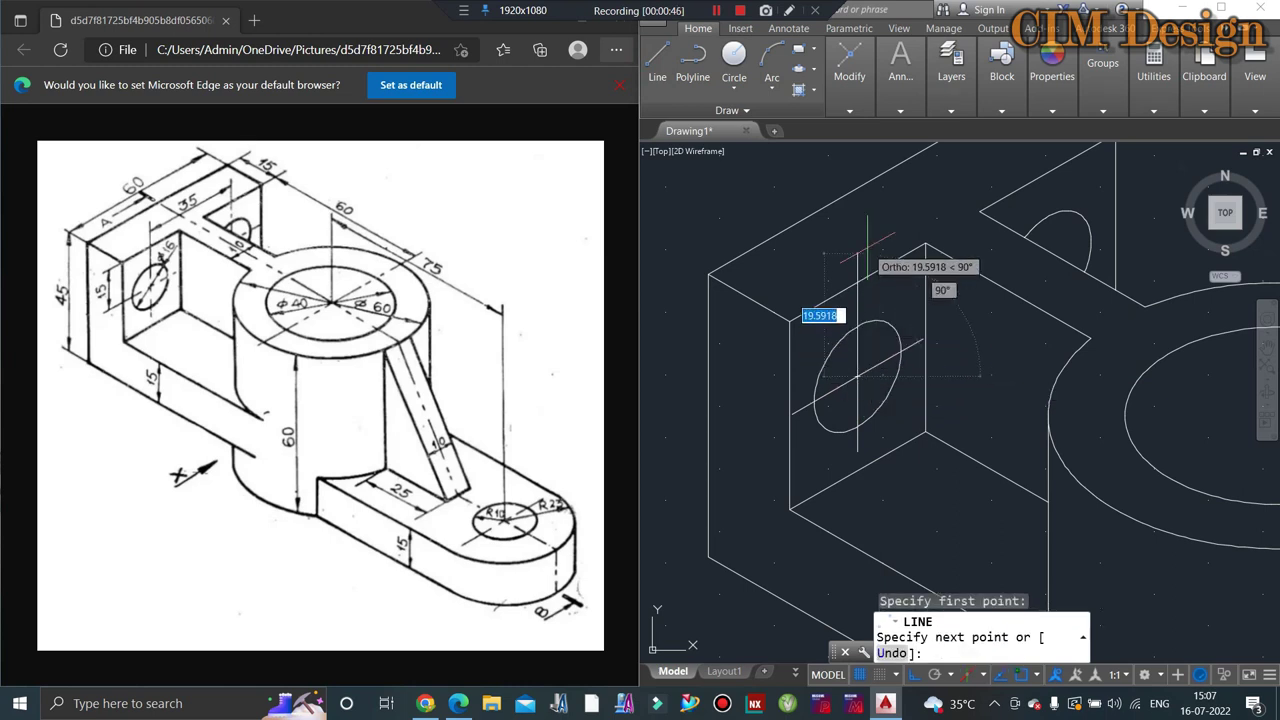
pyautogui.write('12')
pyautogui.press('Return')
pyautogui.press('Escape')
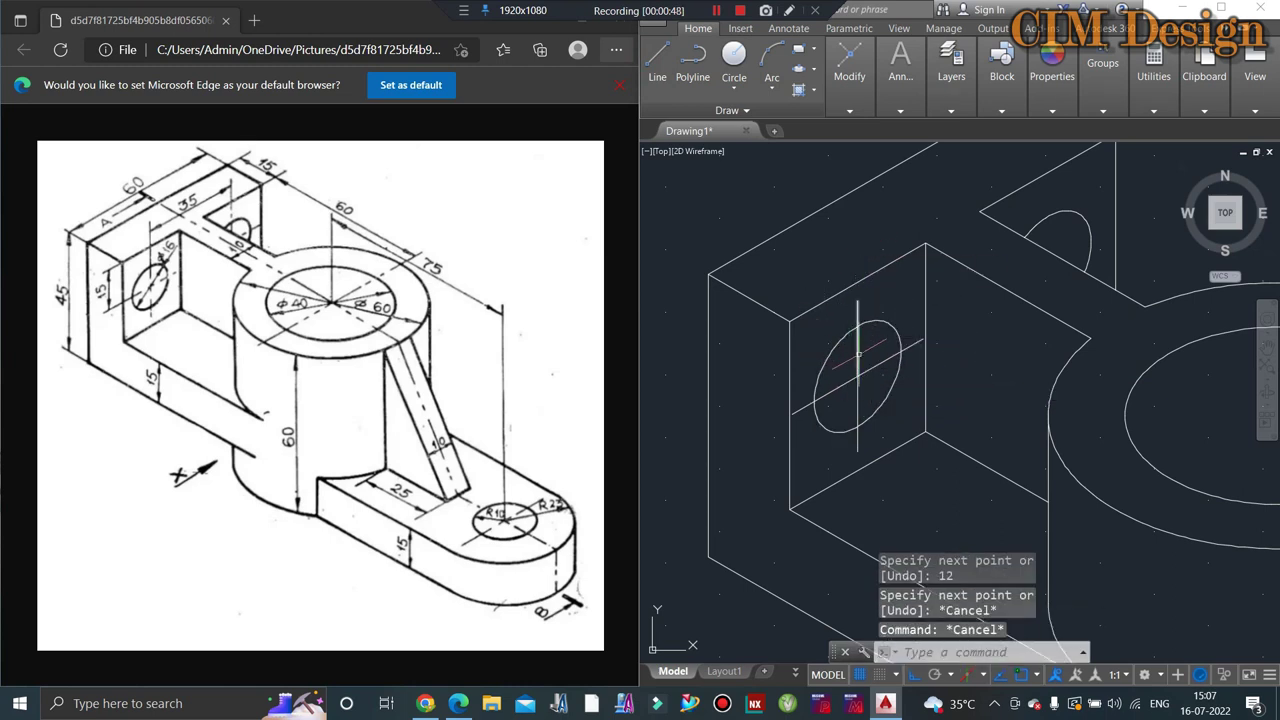
pyautogui.click(870, 358)
# Step: Load the CENTER linetype into the drawing through the Linetype Manager
pyautogui.click(843, 392)
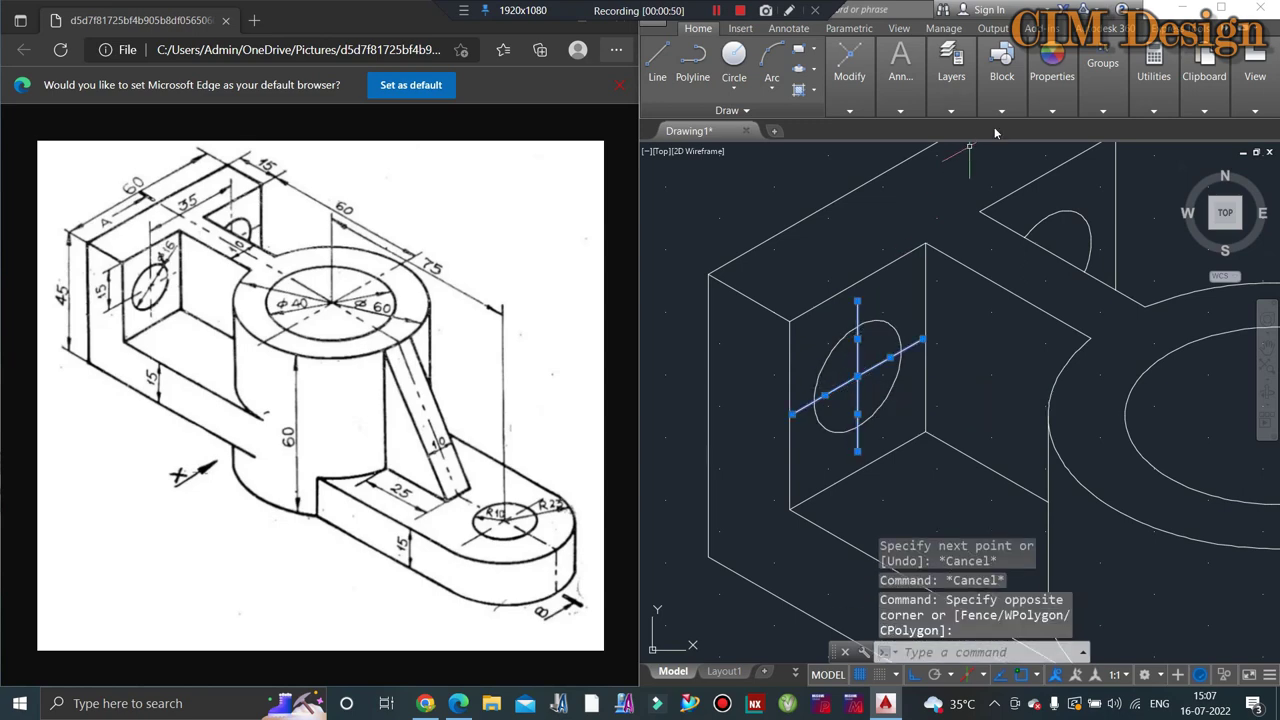
pyautogui.click(1058, 94)
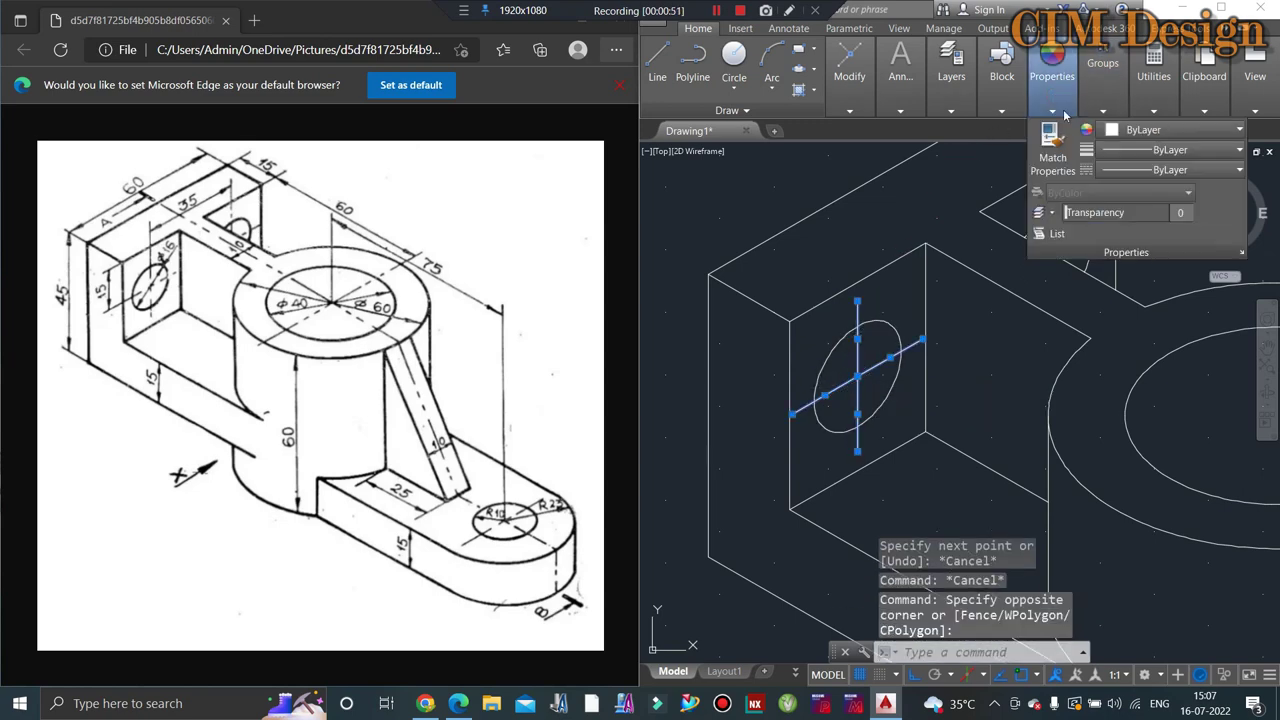
pyautogui.click(1131, 170)
pyautogui.click(1136, 249)
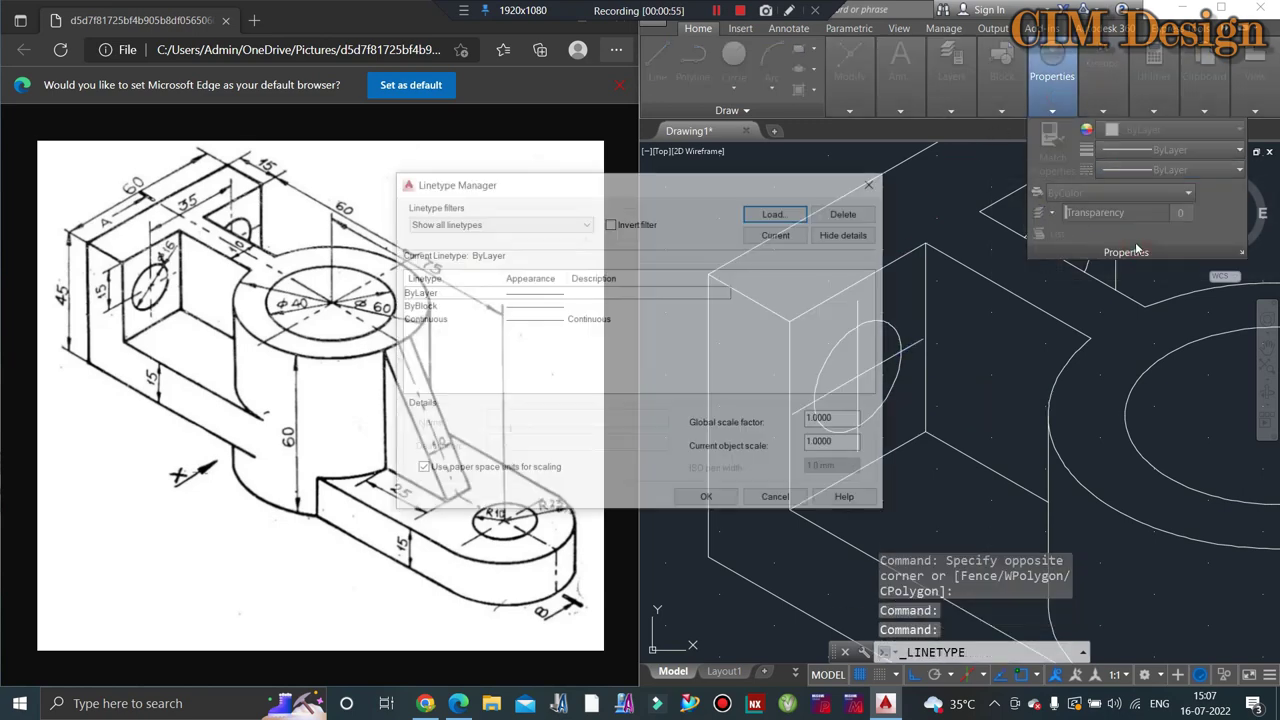
pyautogui.click(790, 213)
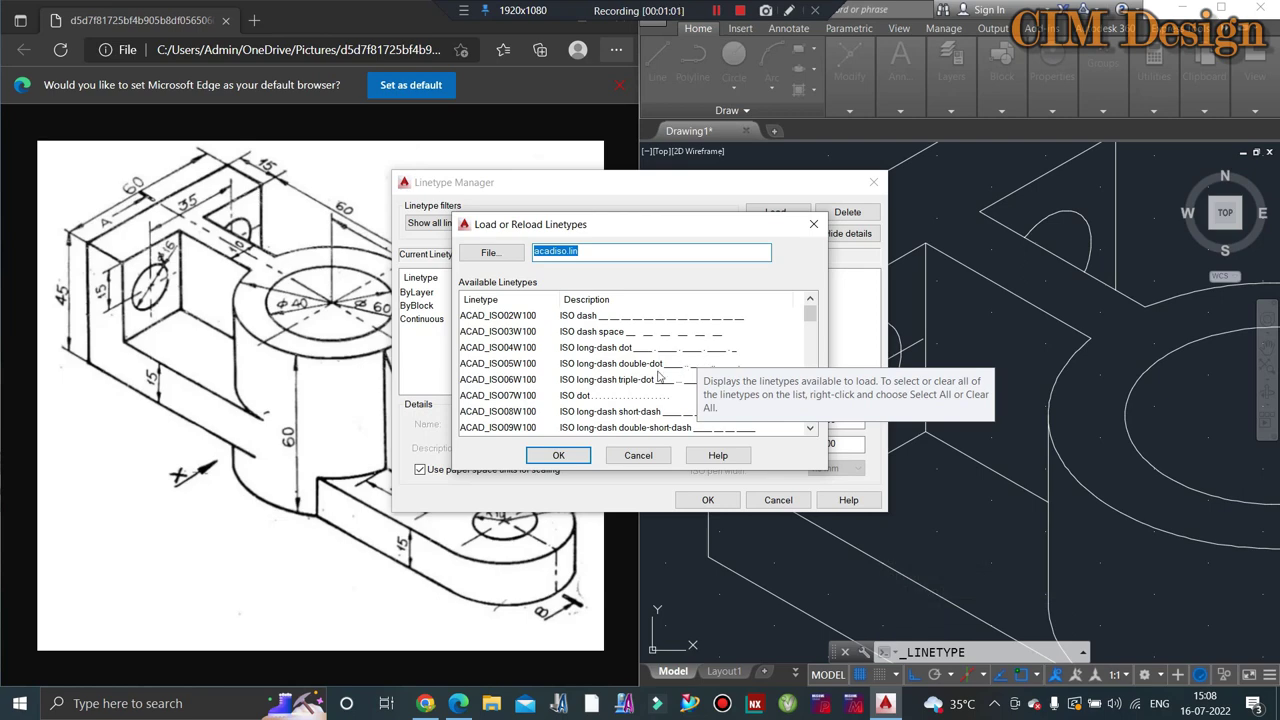
pyautogui.scroll(-1, 658, 375)
pyautogui.scroll(-2, 658, 375)
pyautogui.scroll(-1, 658, 375)
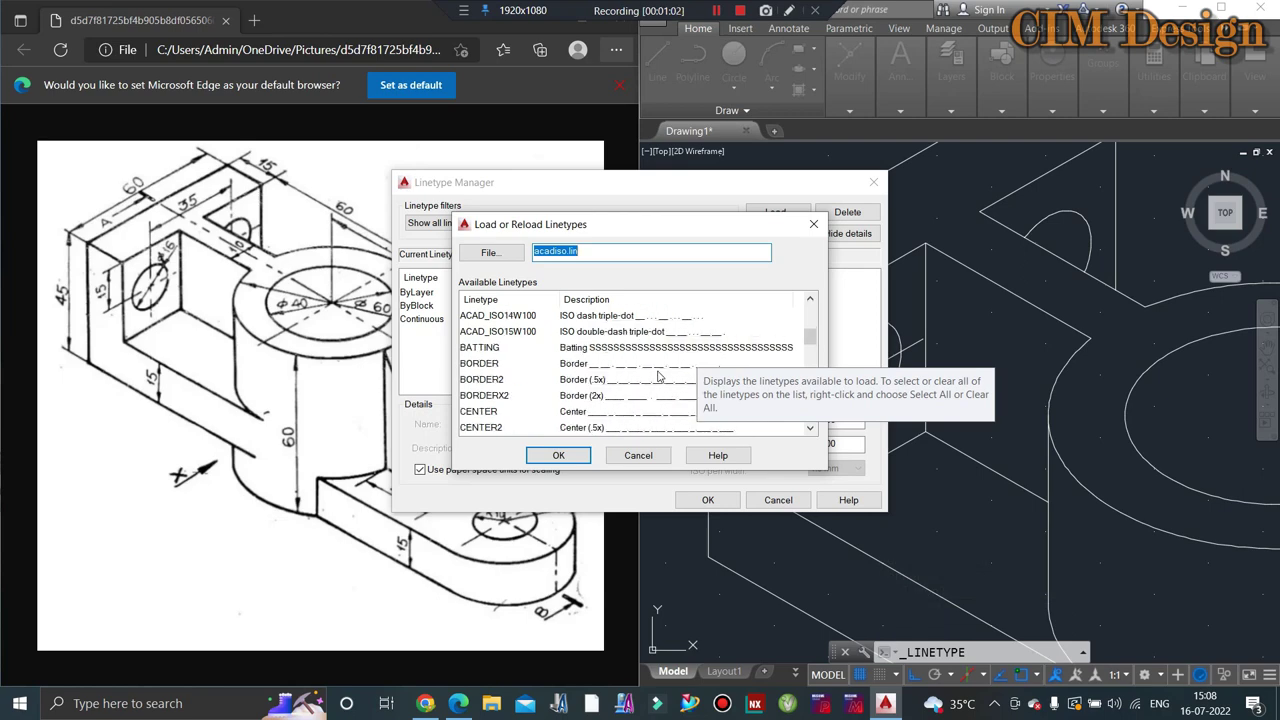
pyautogui.click(628, 420)
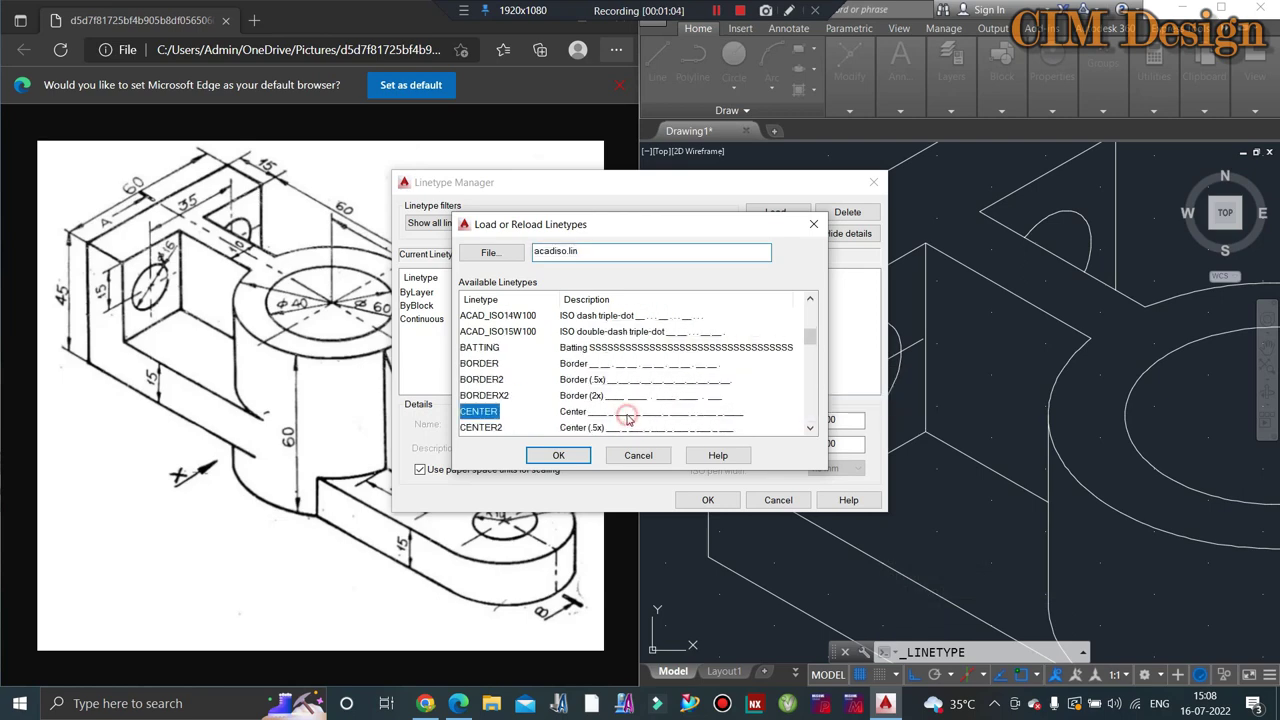
pyautogui.click(571, 455)
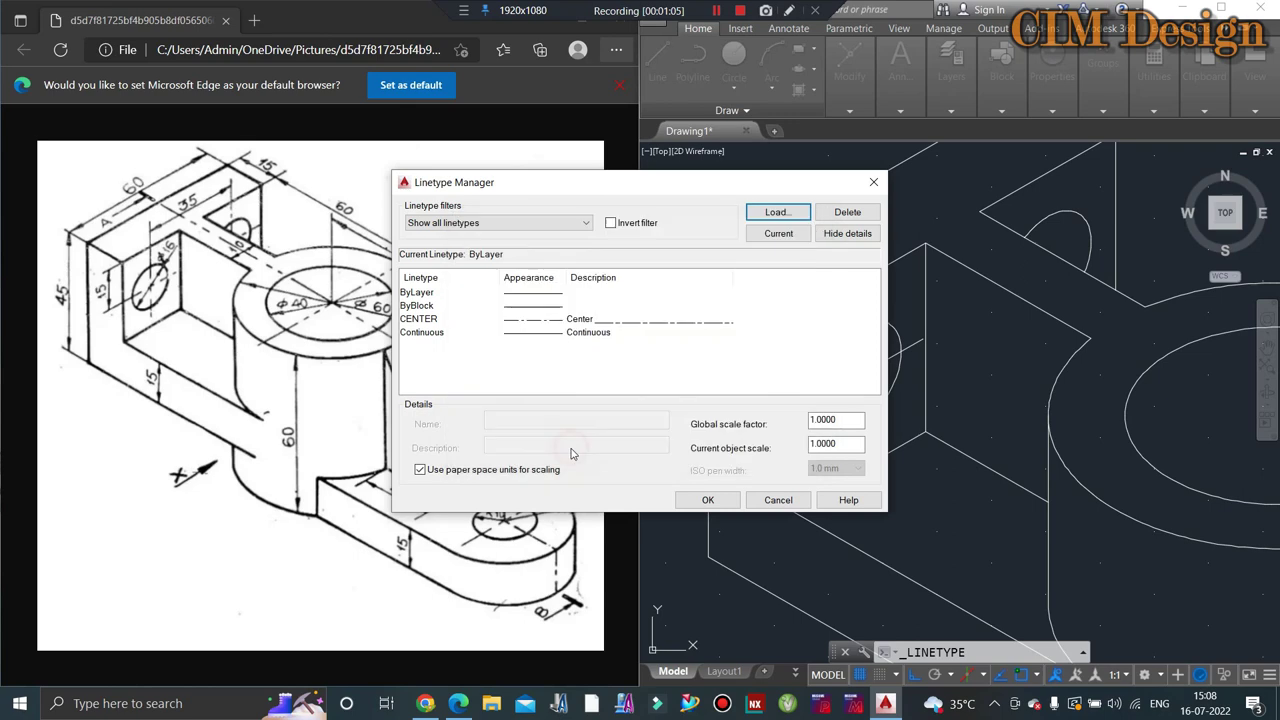
pyautogui.click(578, 320)
pyautogui.click(708, 500)
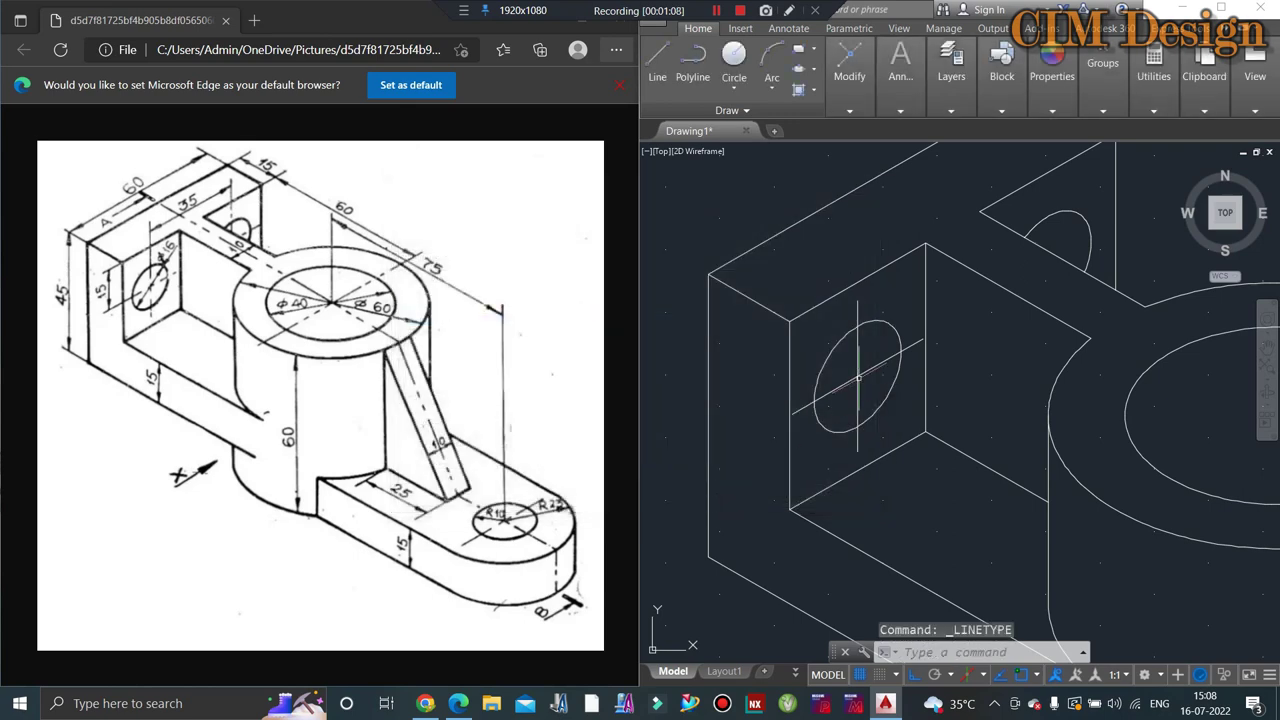
# Step: Assign the CENTER linetype to the two crossing centre lines
pyautogui.click(876, 337)
pyautogui.click(845, 412)
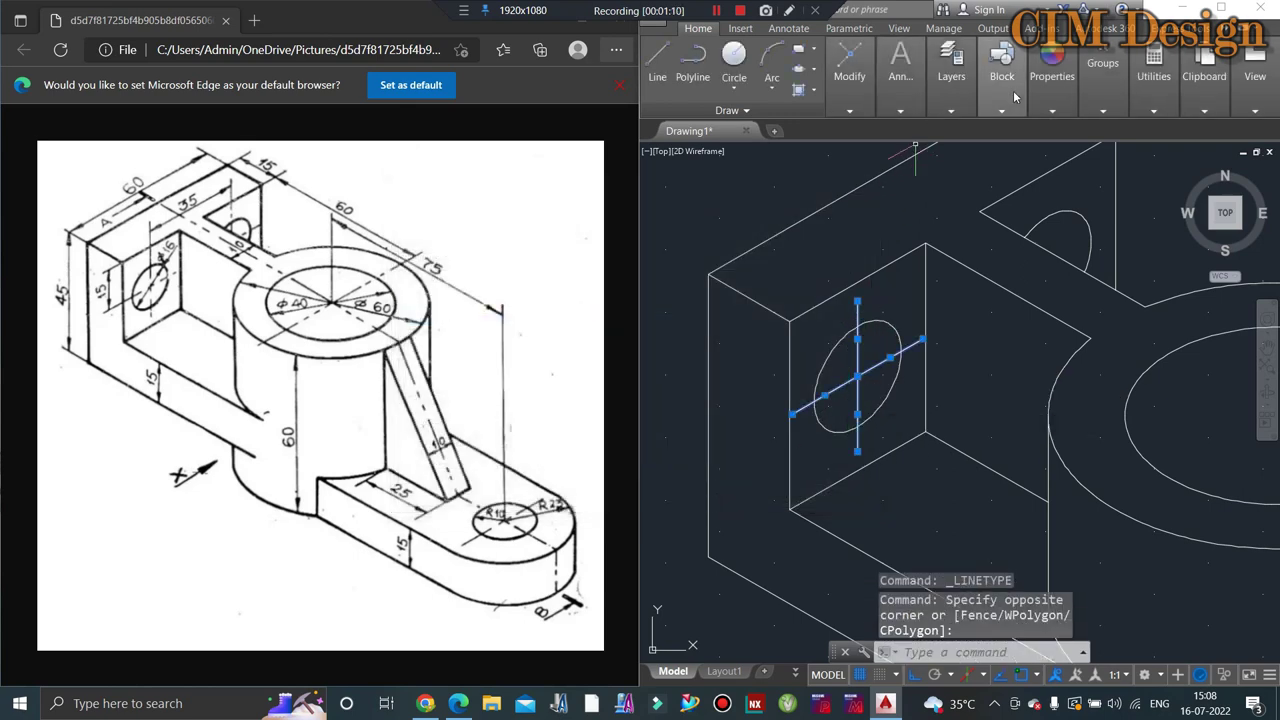
pyautogui.click(1052, 101)
pyautogui.click(1150, 170)
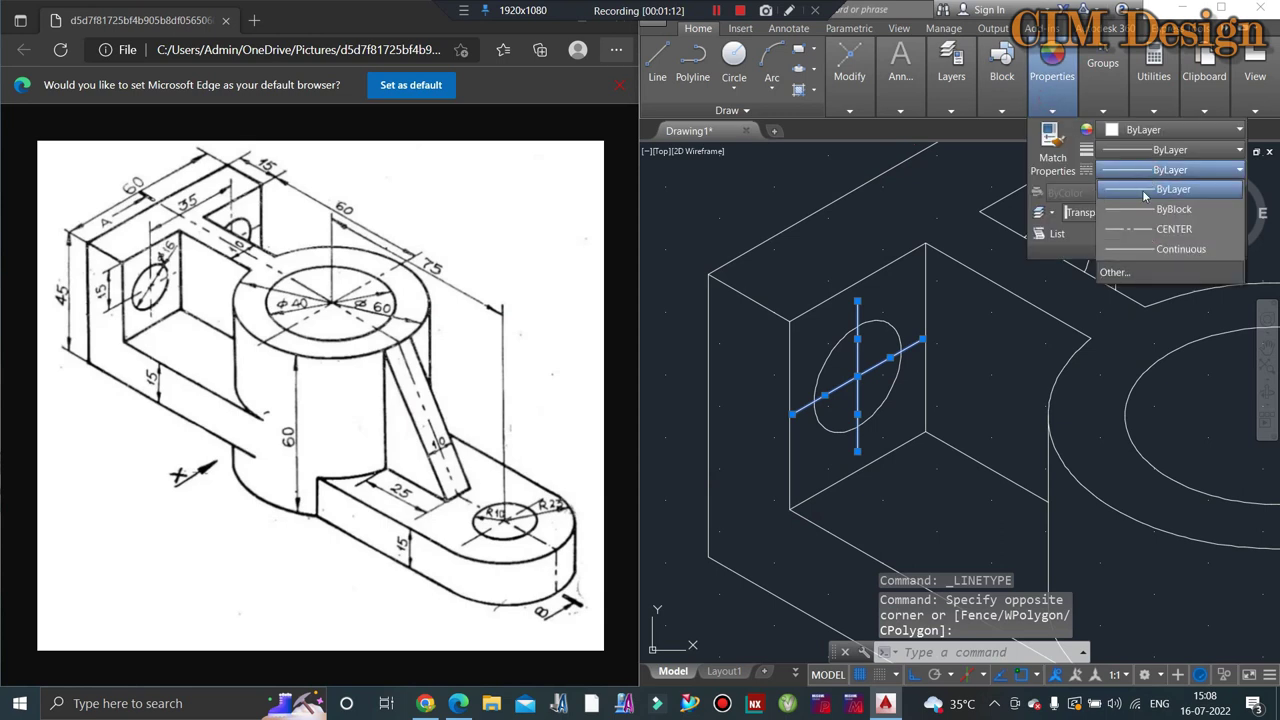
pyautogui.click(1110, 235)
pyautogui.press('Escape')
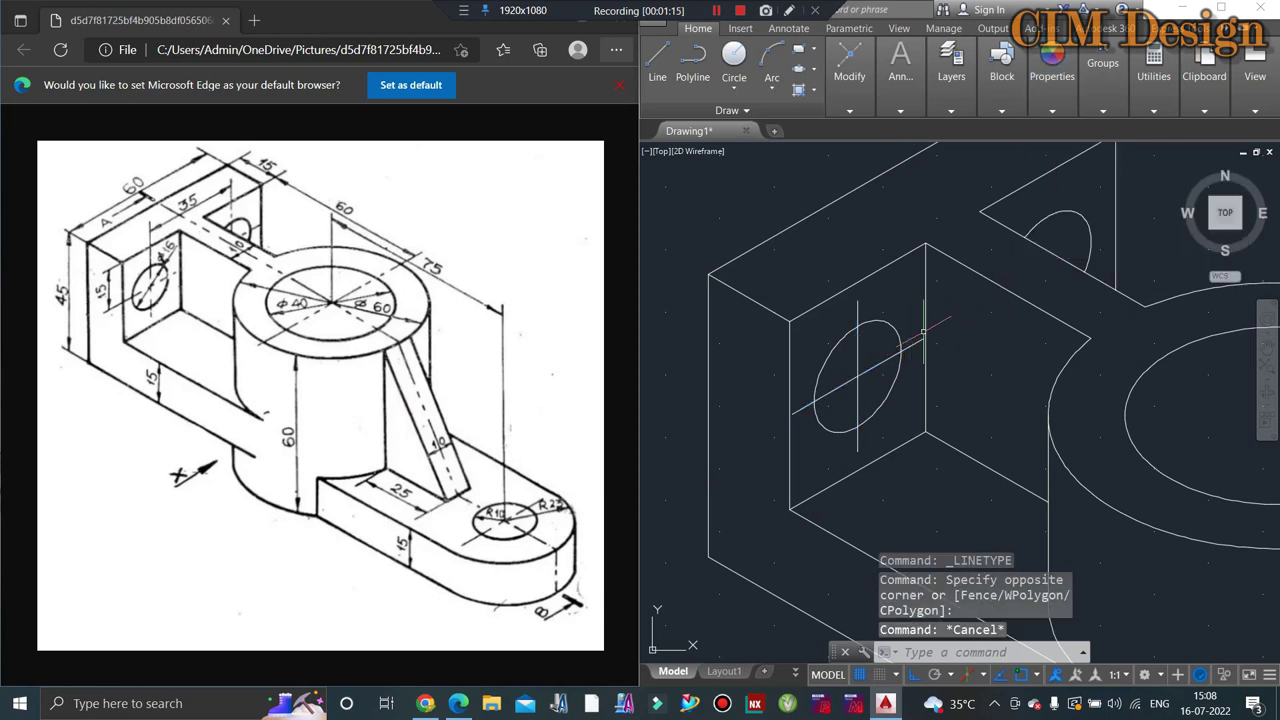
# Step: Set the global and current object linetype scales to 0.1, with CENTER selected
pyautogui.click(1052, 100)
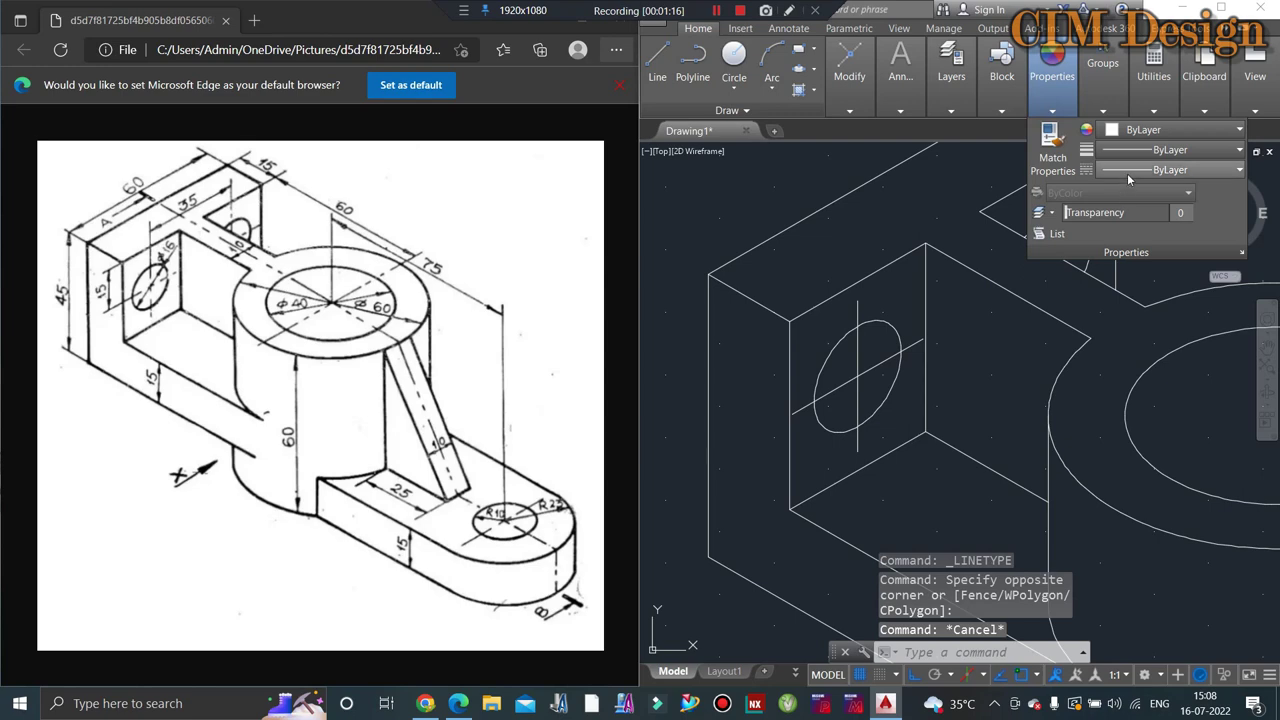
pyautogui.click(1170, 170)
pyautogui.click(1115, 272)
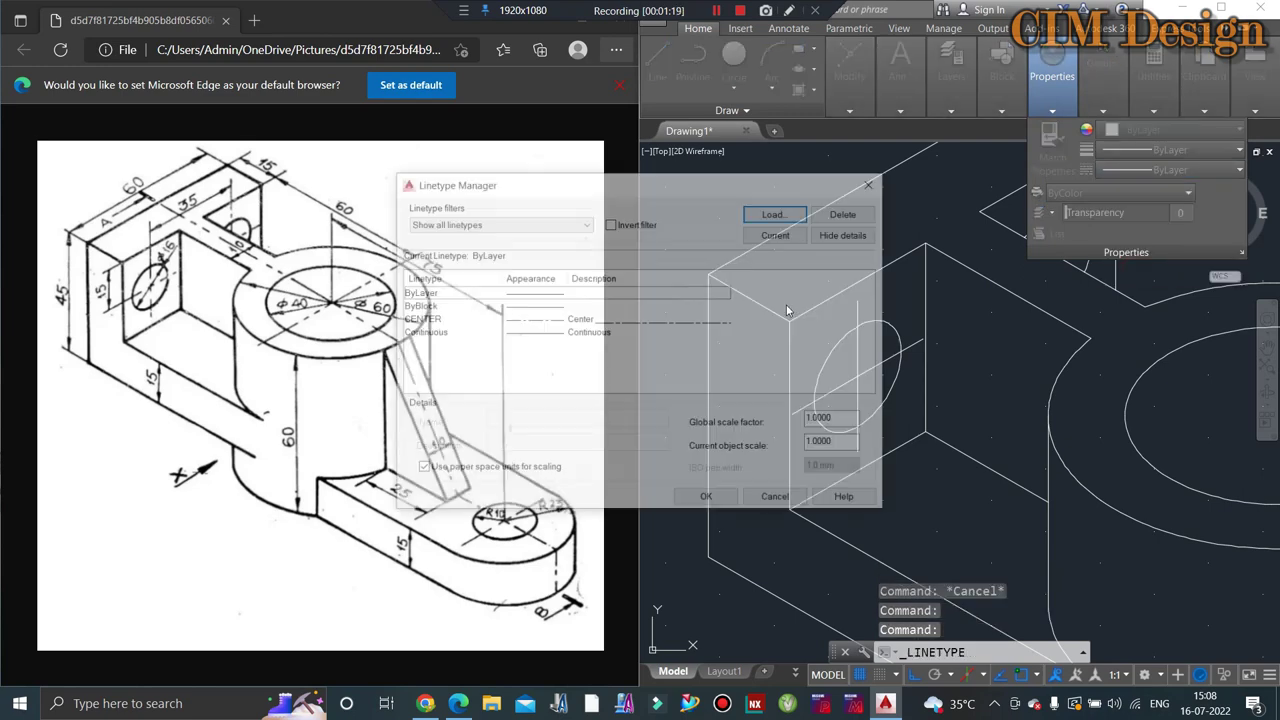
pyautogui.doubleClick(836, 419)
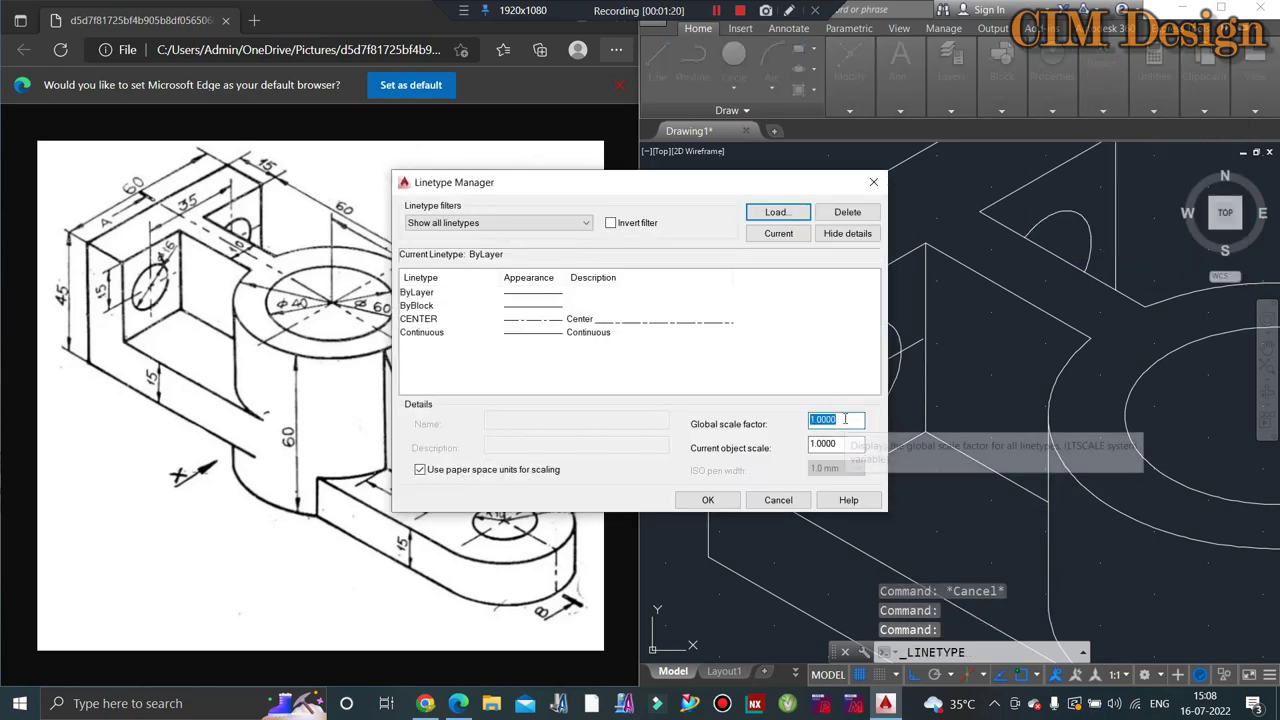
pyautogui.write('0.1')
pyautogui.press('Tab')
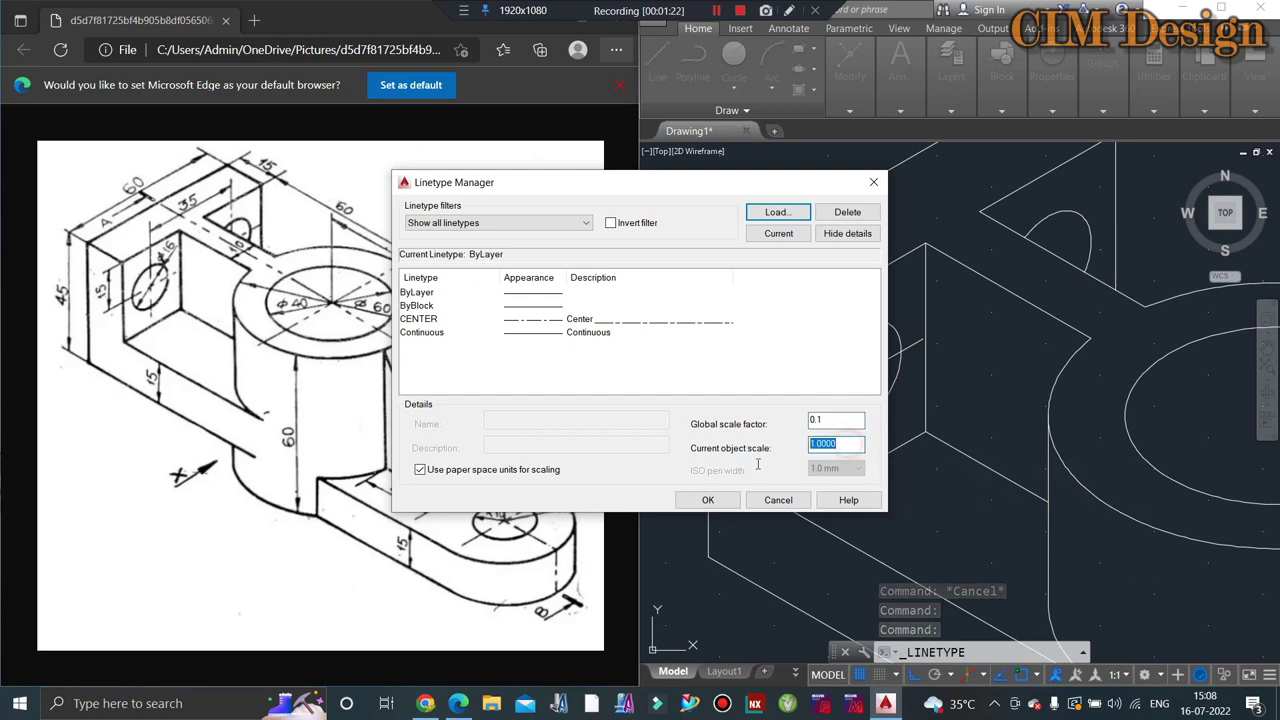
pyautogui.write('0.1')
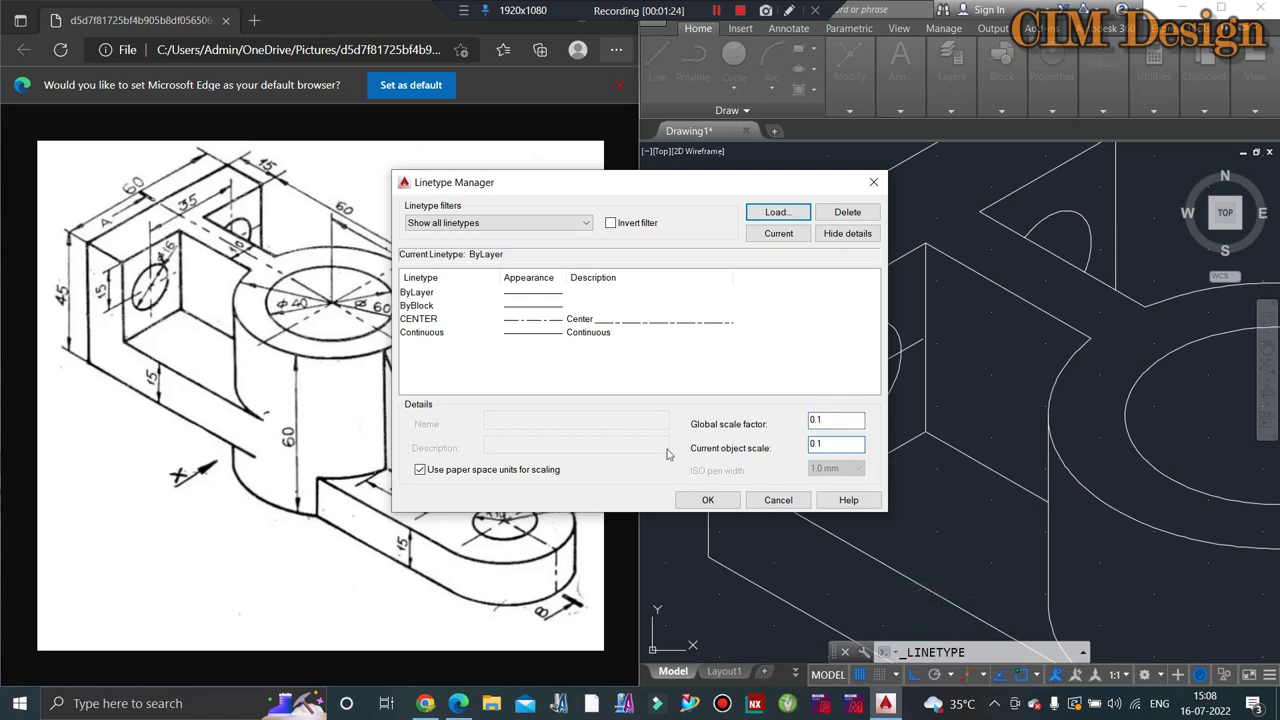
pyautogui.click(544, 322)
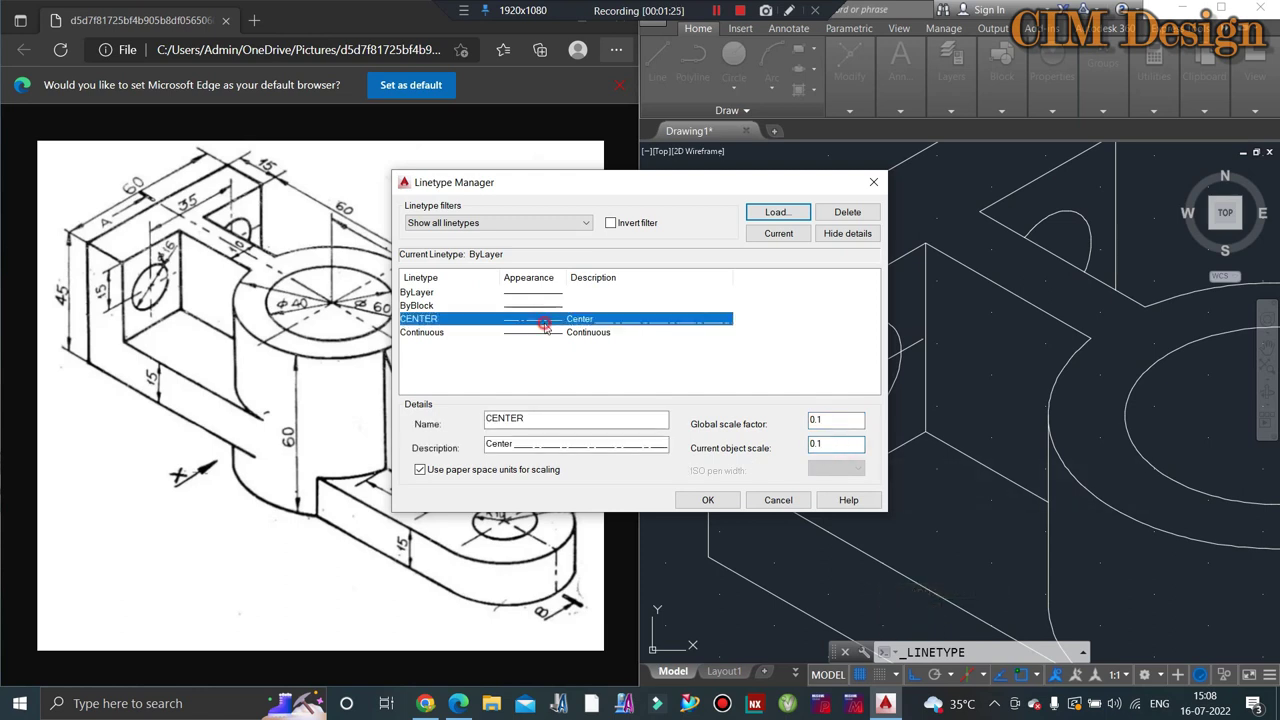
pyautogui.click(712, 497)
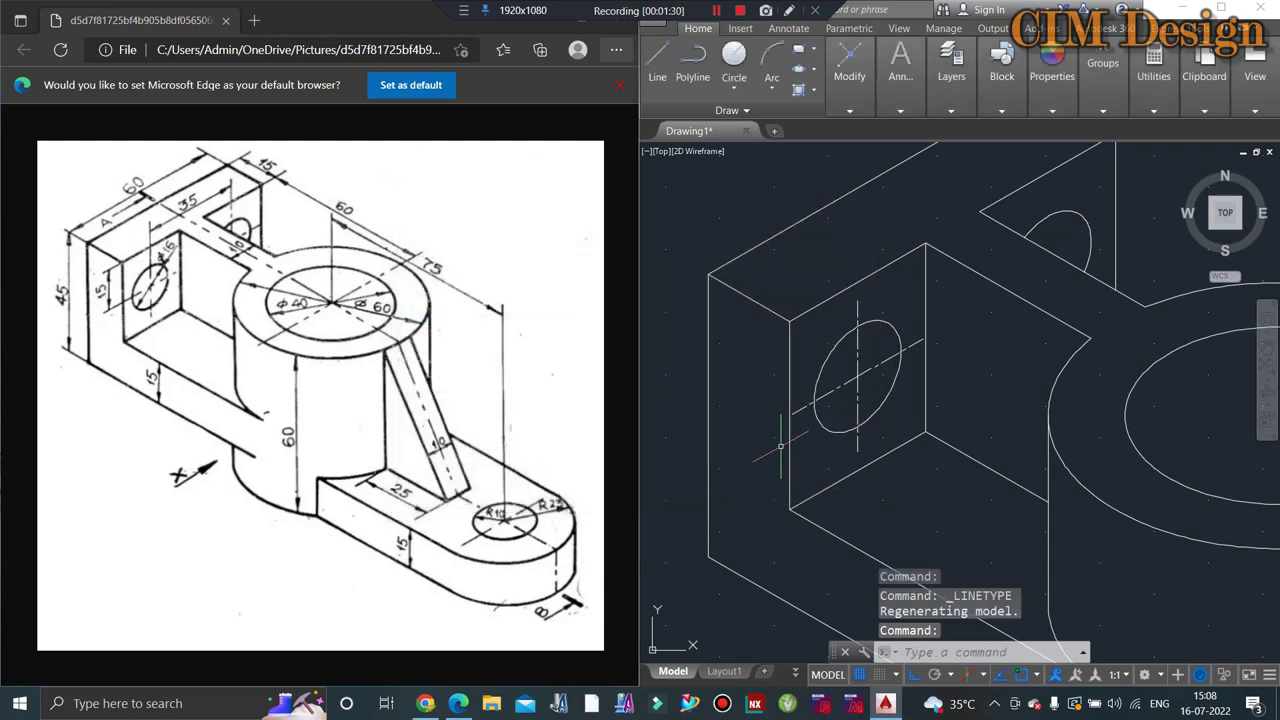
pyautogui.scroll(-3, 846, 420)
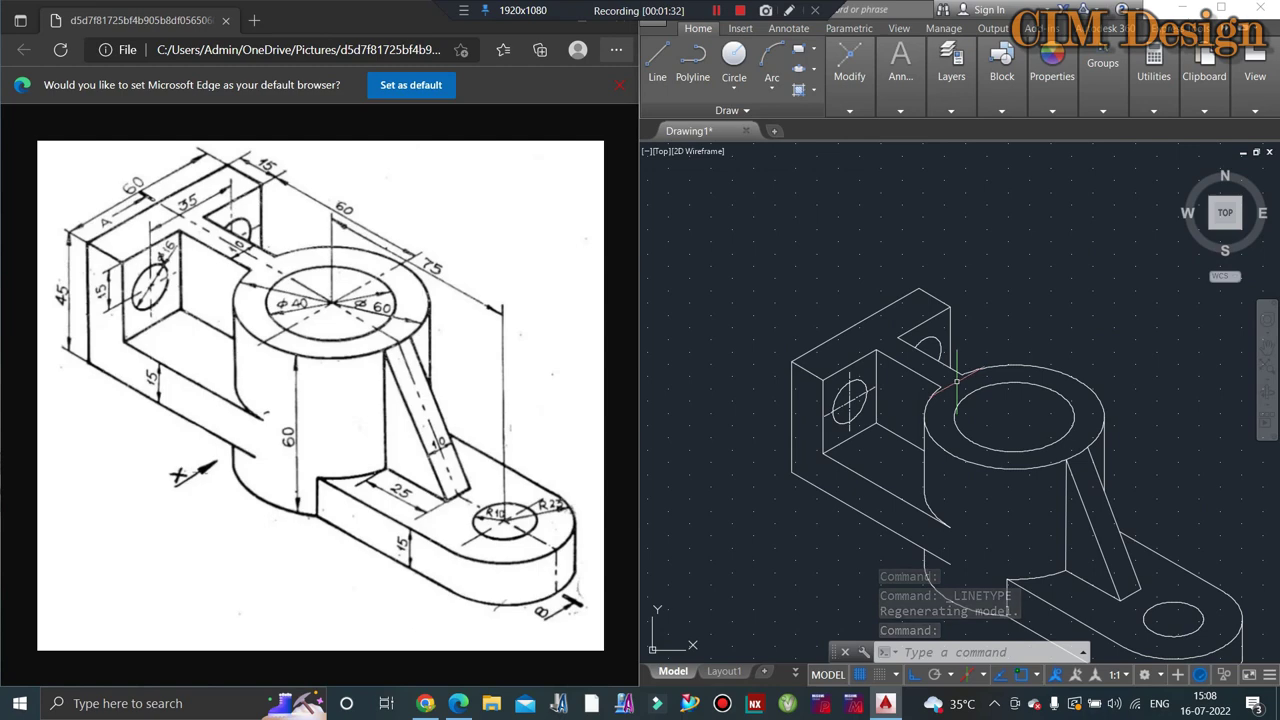
pyautogui.scroll(-2, 896, 325)
pyautogui.scroll(5, 862, 323)
pyautogui.scroll(-3, 830, 300)
pyautogui.scroll(4, 743, 280)
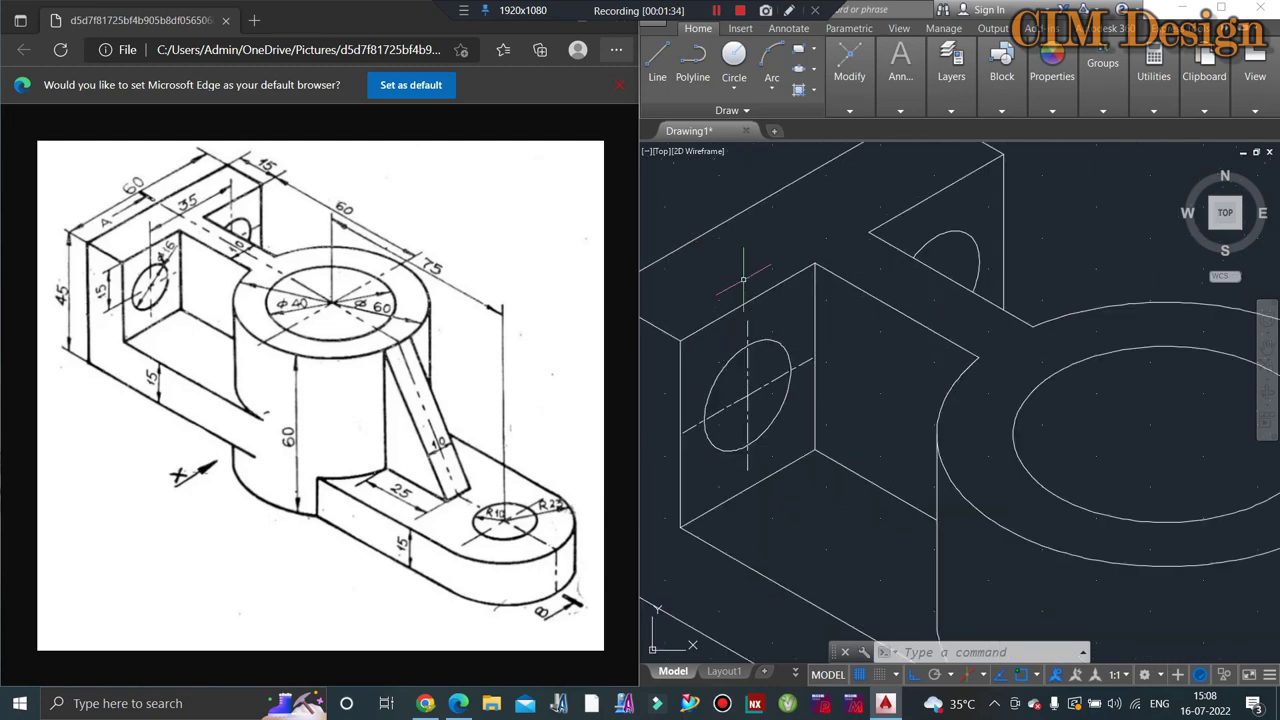
pyautogui.scroll(-4, 760, 398)
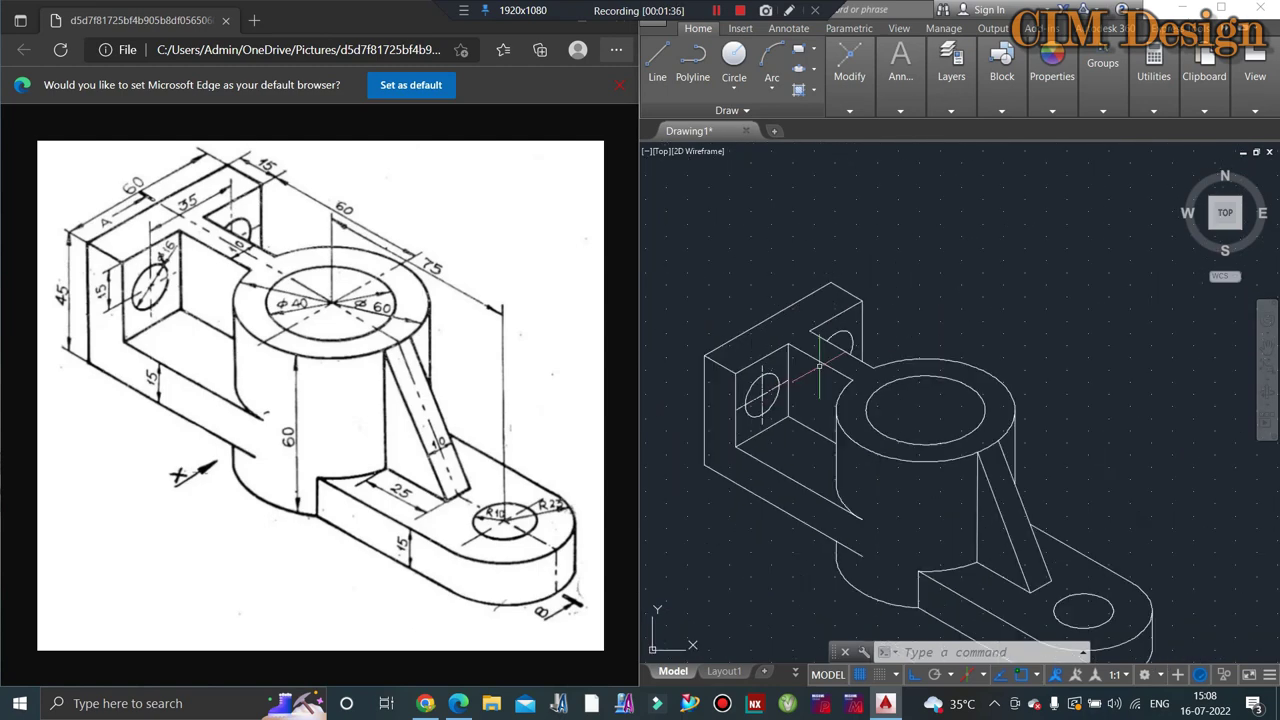
pyautogui.scroll(-2, 850, 440)
pyautogui.scroll(2, 859, 480)
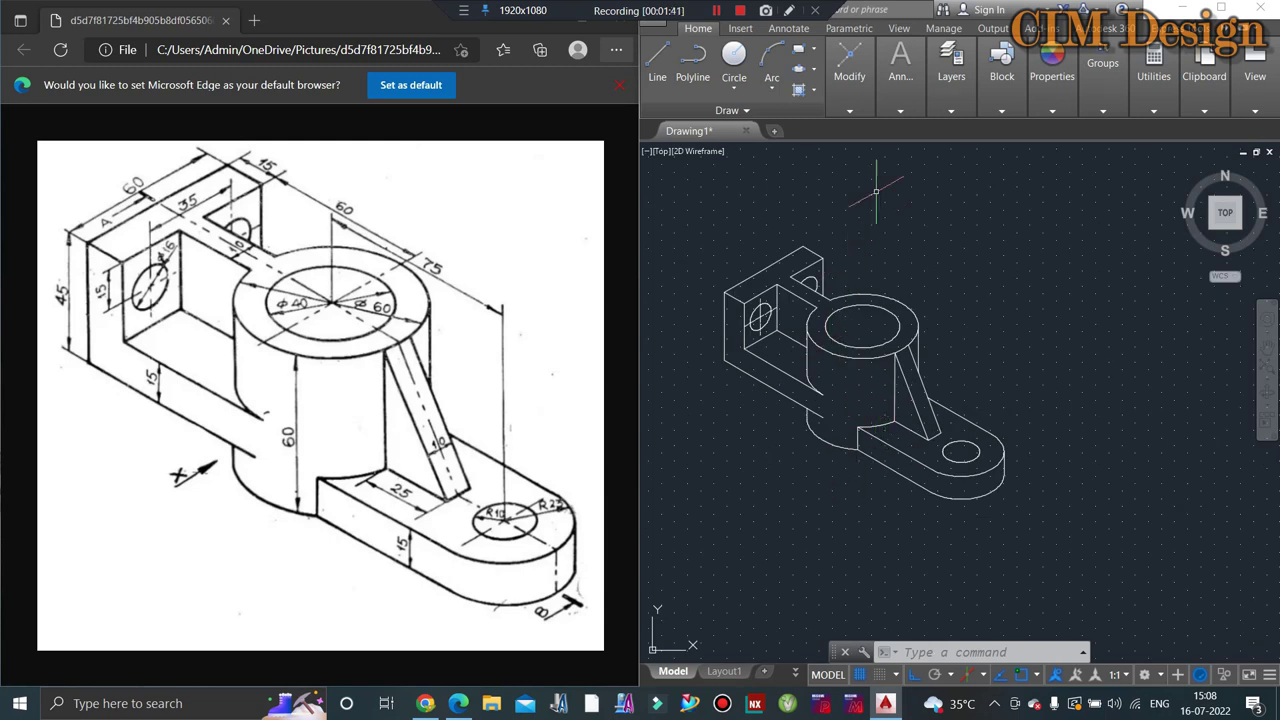
# Step: Add an aligned 60 dimension between the two ends of the upright block's top edge
pyautogui.click(887, 108)
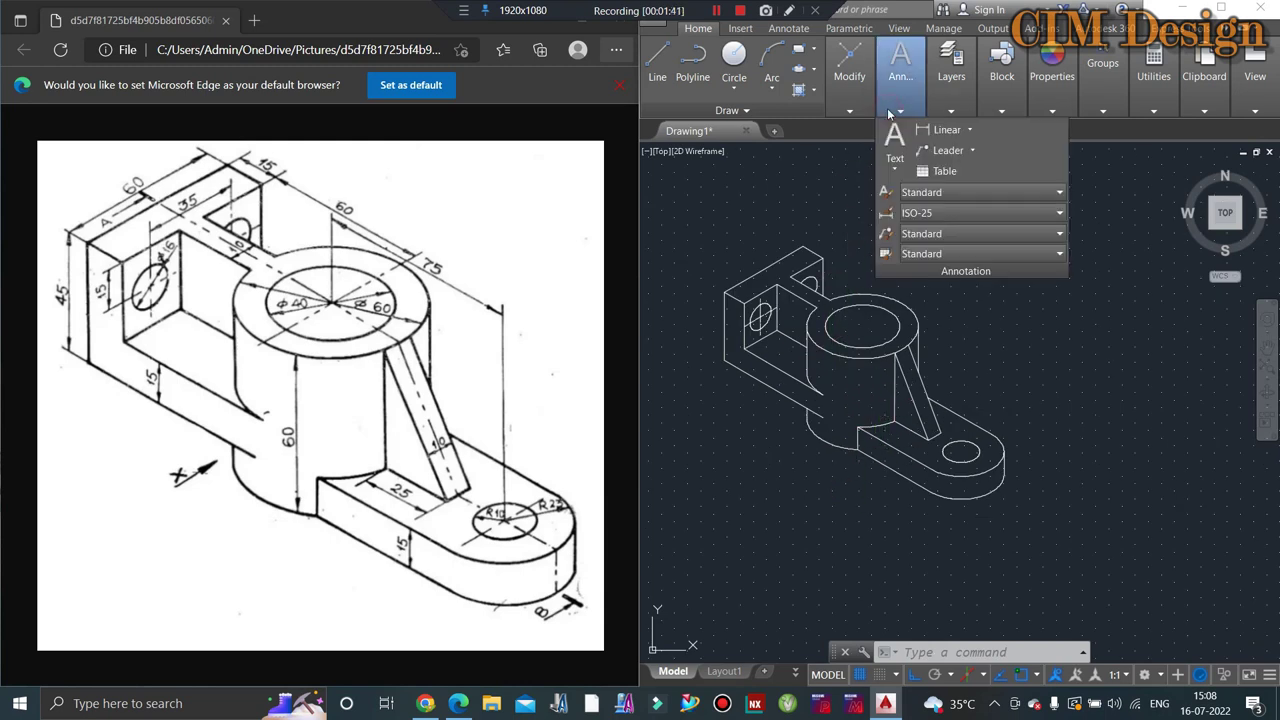
pyautogui.click(969, 129)
pyautogui.click(977, 190)
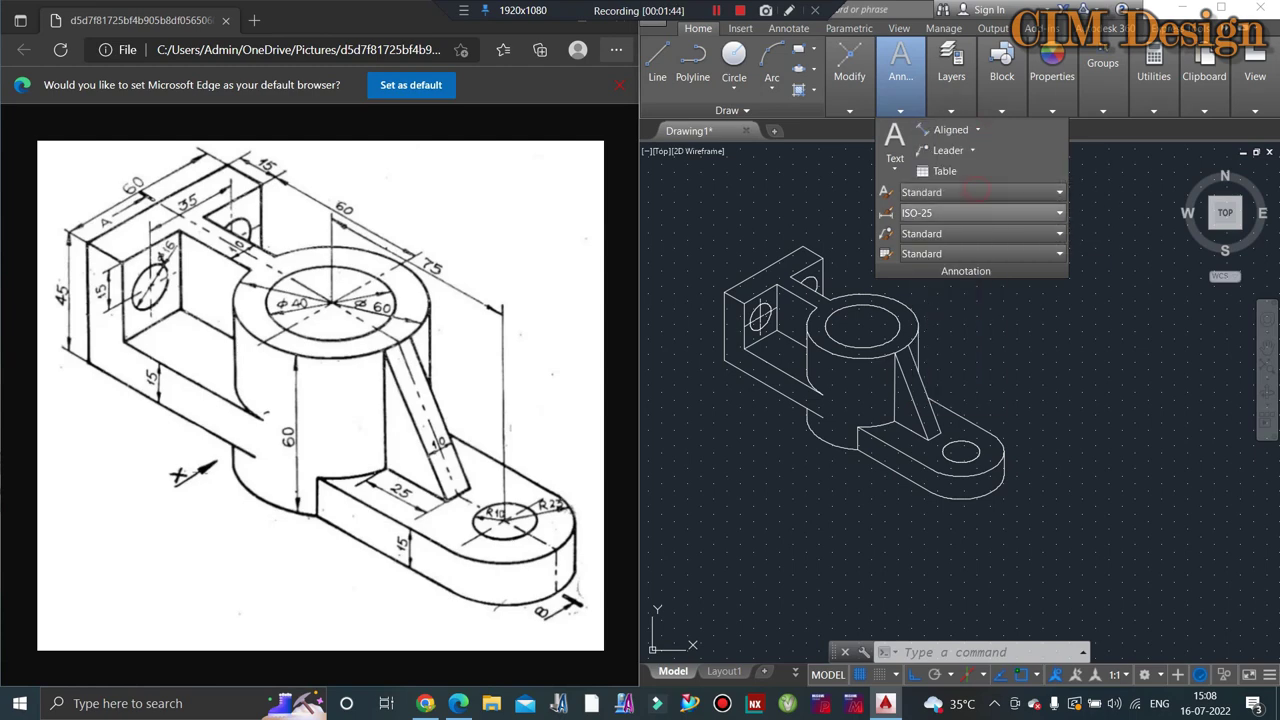
pyautogui.scroll(3, 902, 400)
pyautogui.scroll(-3, 898, 490)
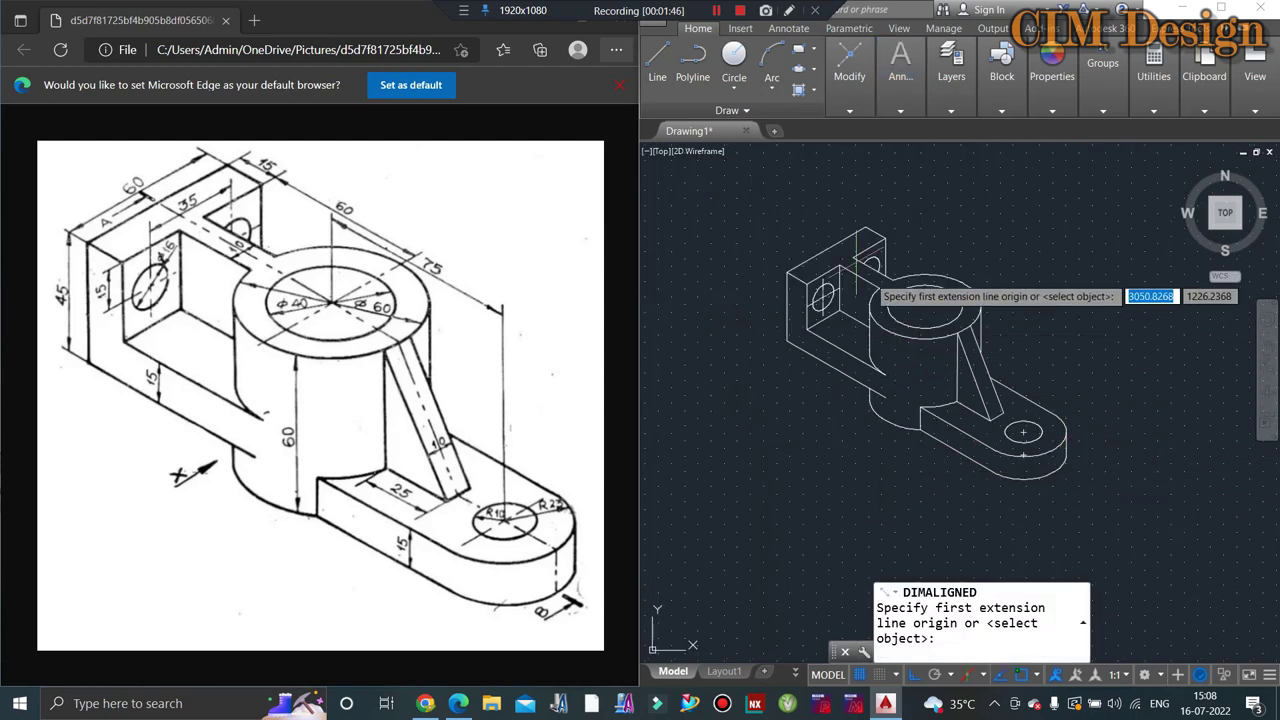
pyautogui.scroll(5, 867, 281)
pyautogui.click(737, 340)
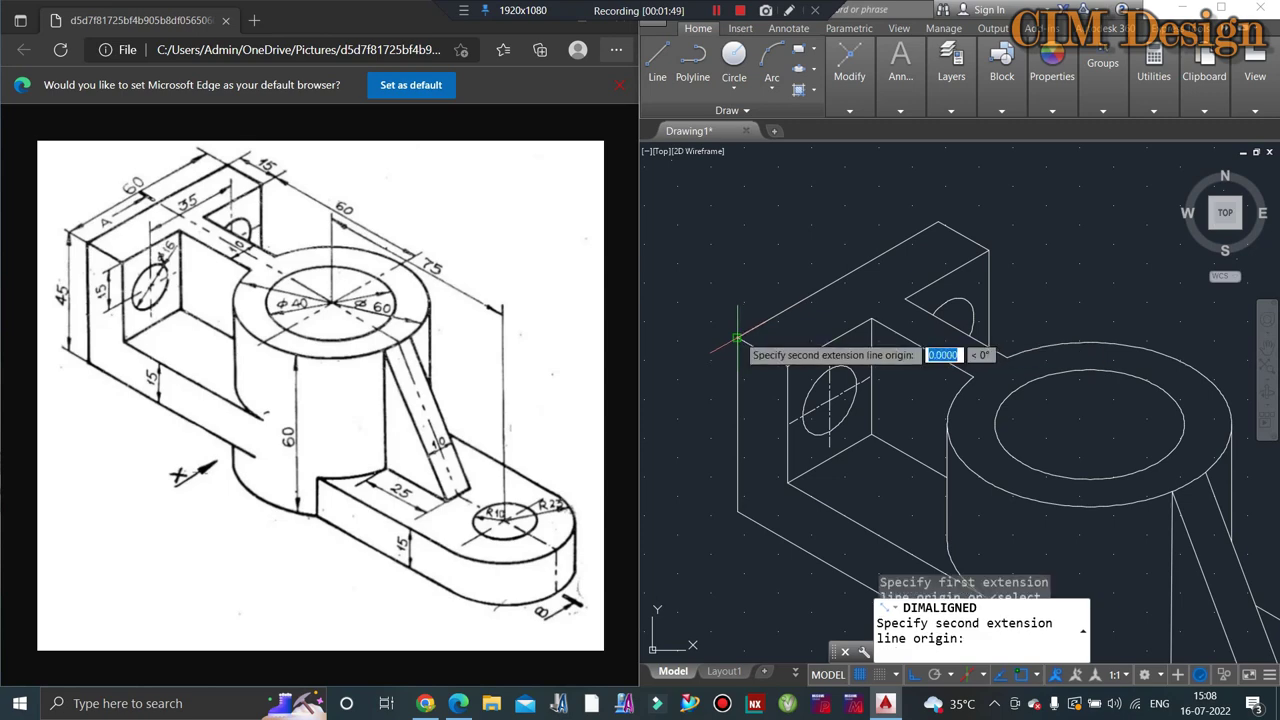
pyautogui.click(938, 222)
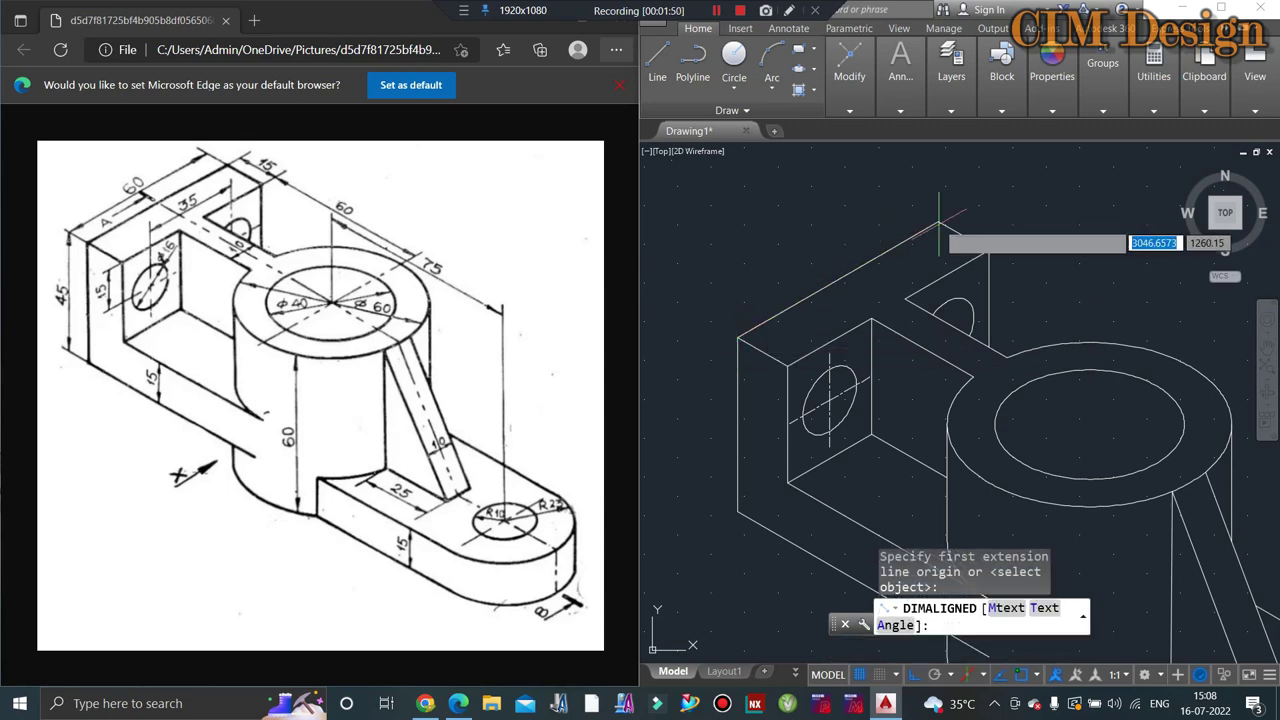
pyautogui.click(802, 253)
pyautogui.scroll(-2, 823, 247)
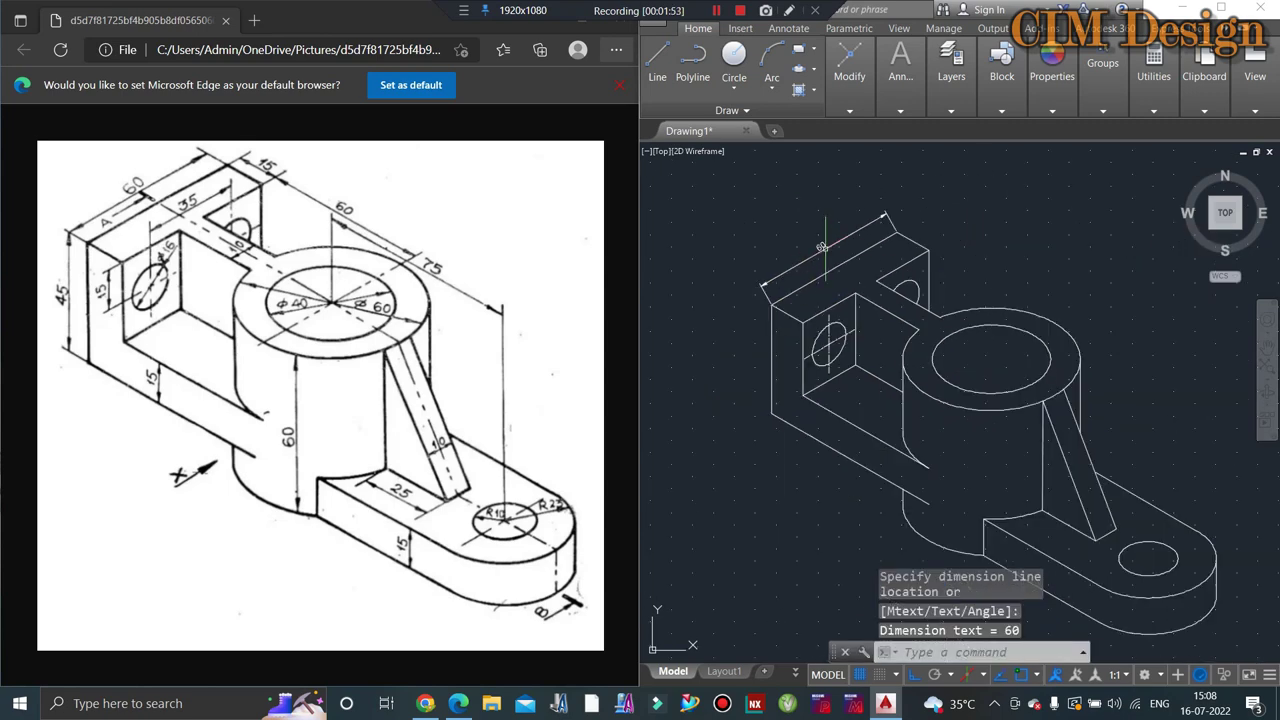
pyautogui.scroll(2, 825, 246)
pyautogui.press('Escape')
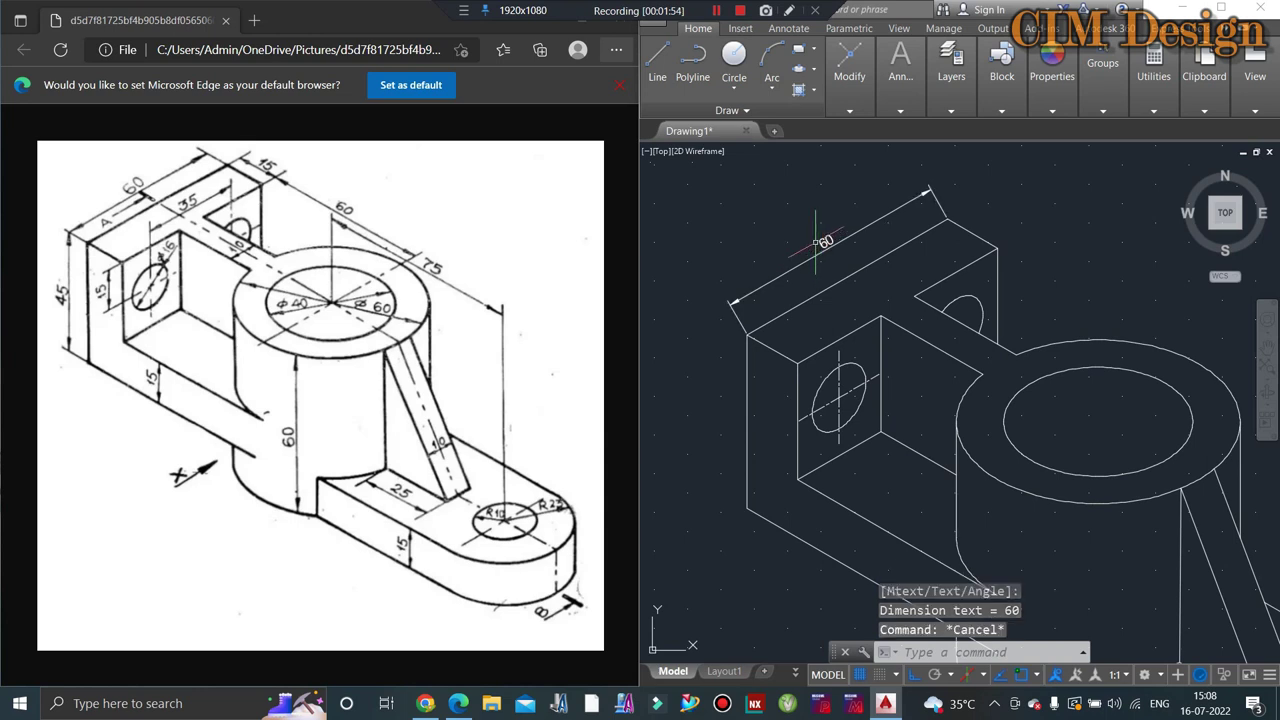
# Step: Modify the ISO-25 dimension style to centre mark size 3 and text height 3
pyautogui.write('D')
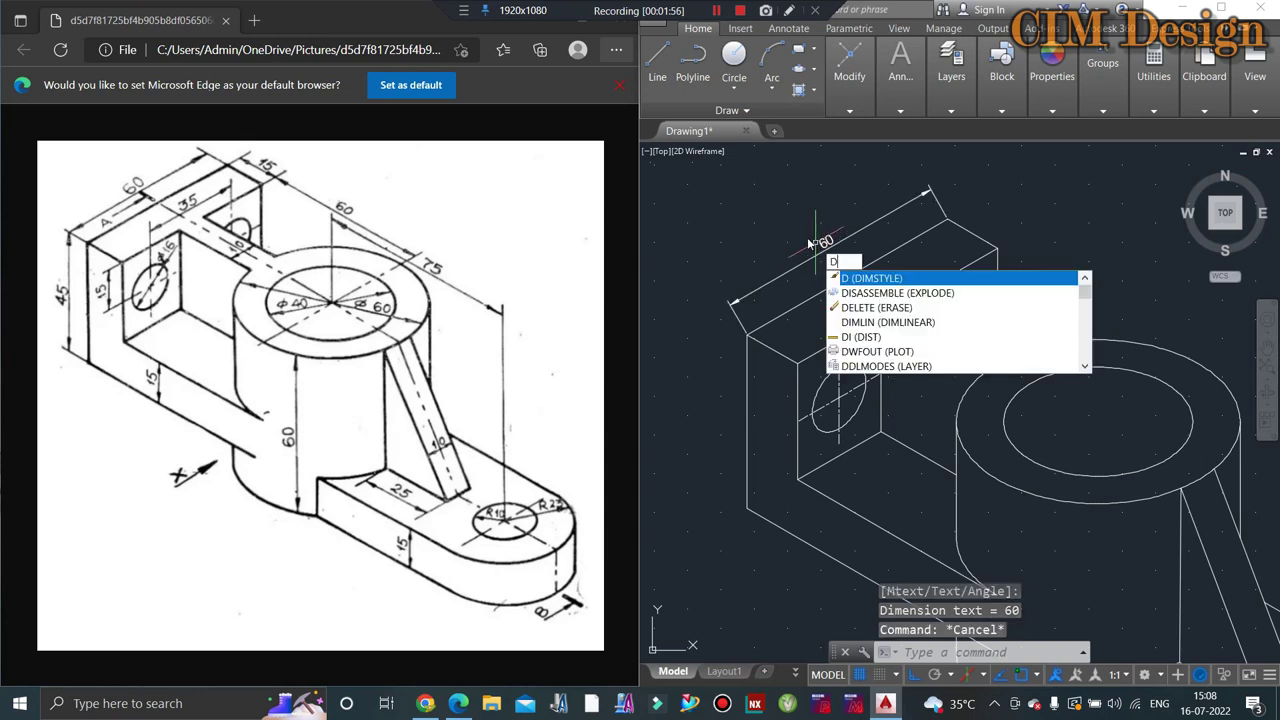
pyautogui.press('Return')
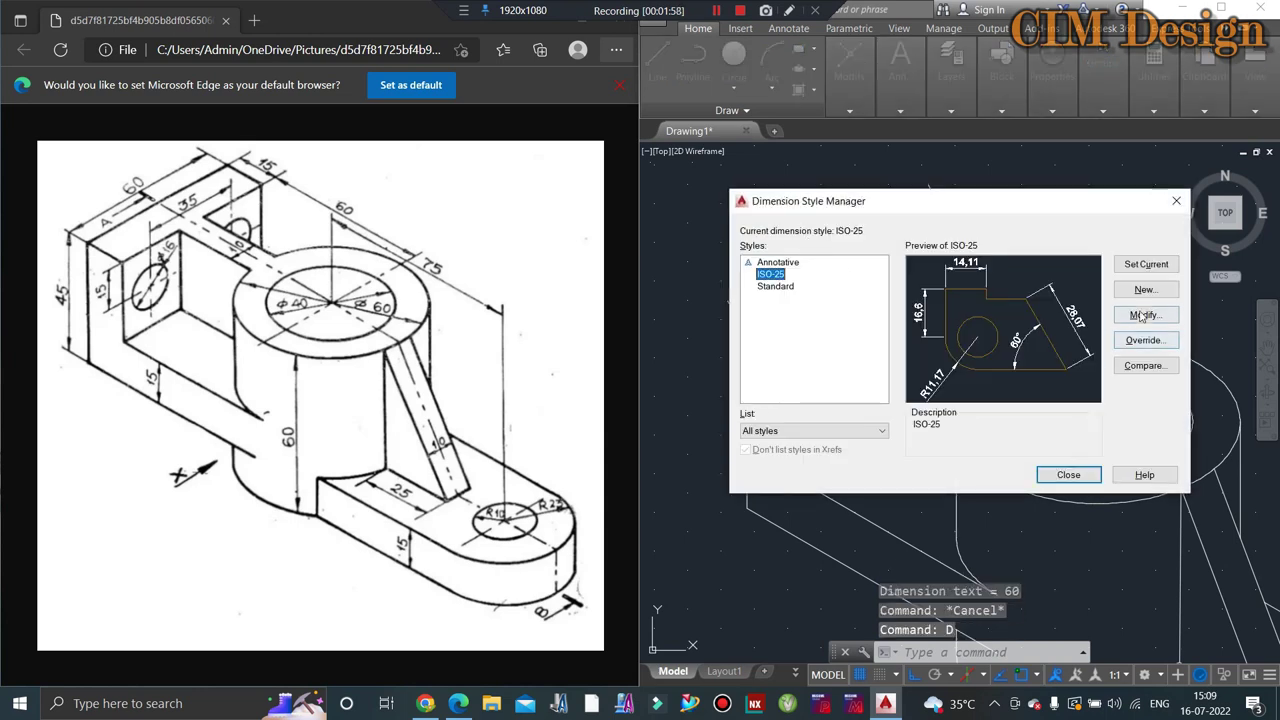
pyautogui.click(1142, 316)
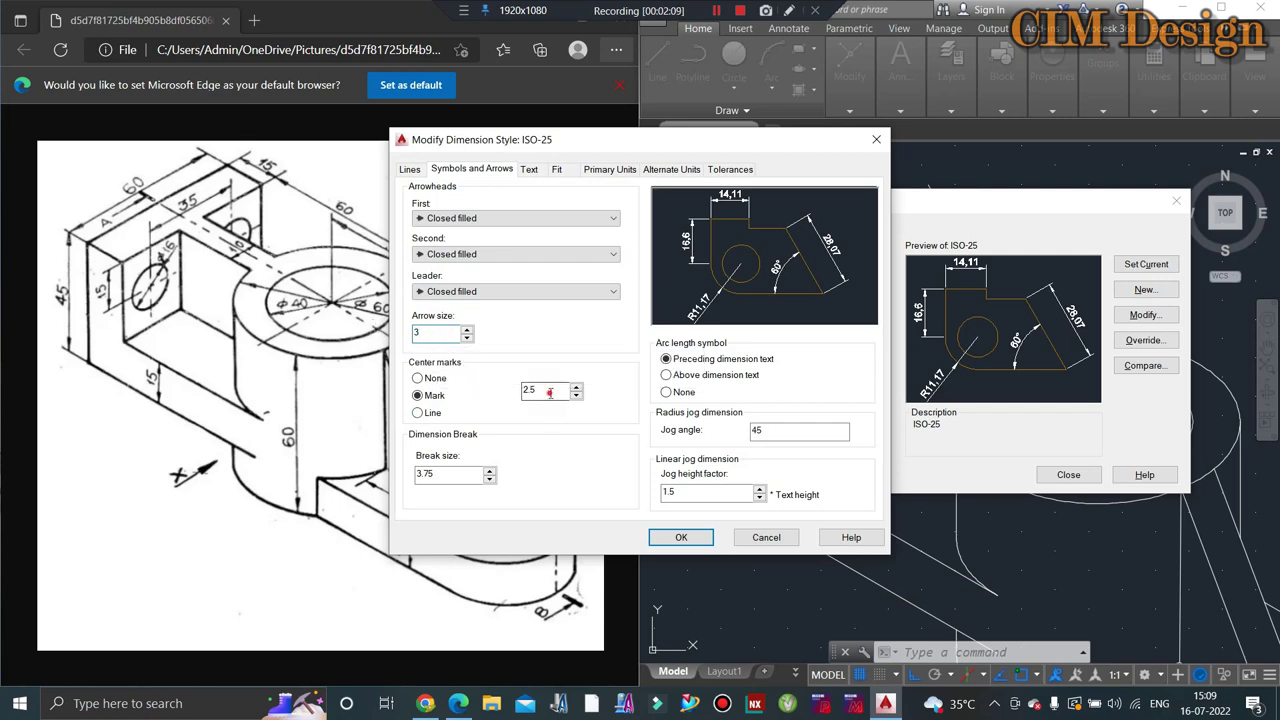
pyautogui.moveTo(549, 393); pyautogui.dragTo(465, 388)
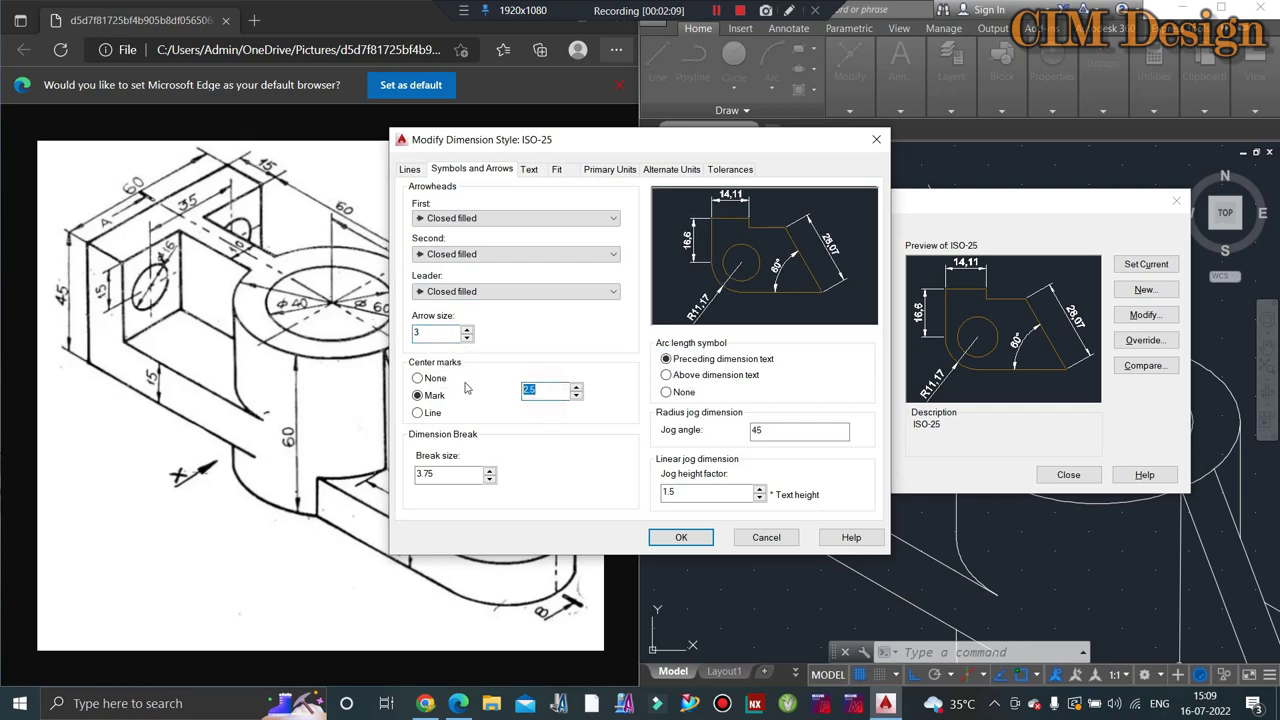
pyautogui.click(527, 170)
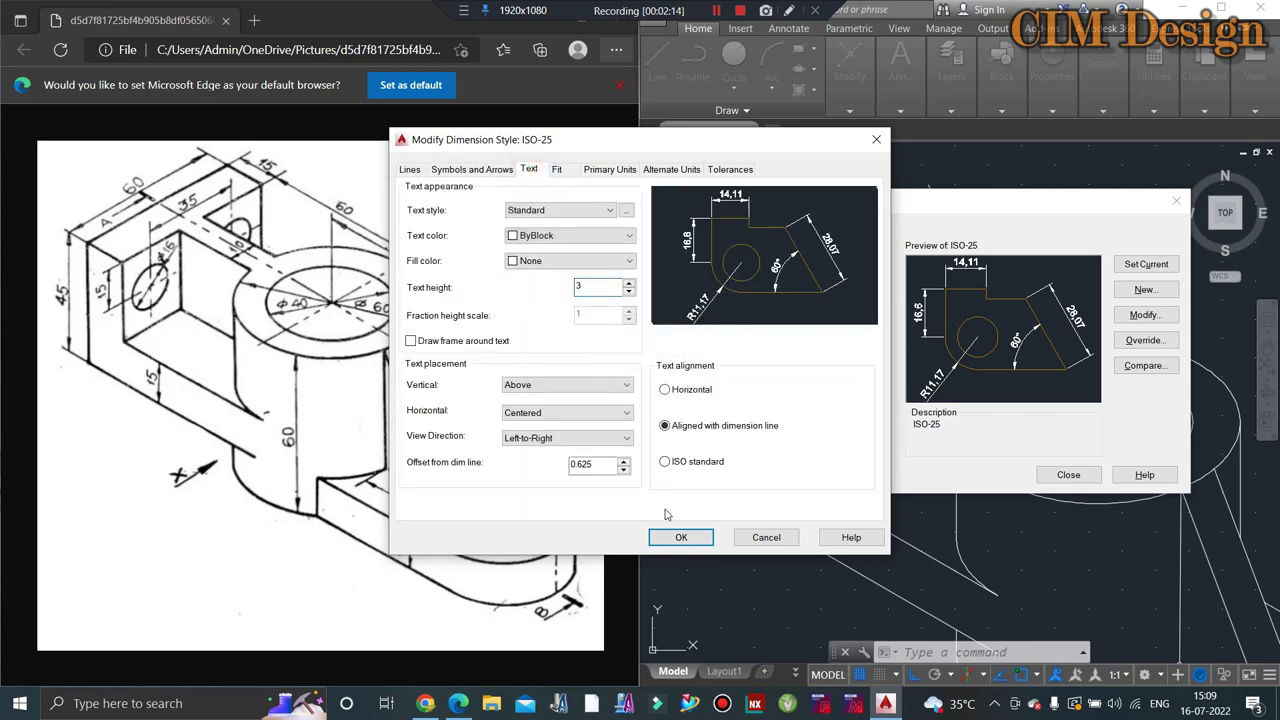
pyautogui.click(673, 538)
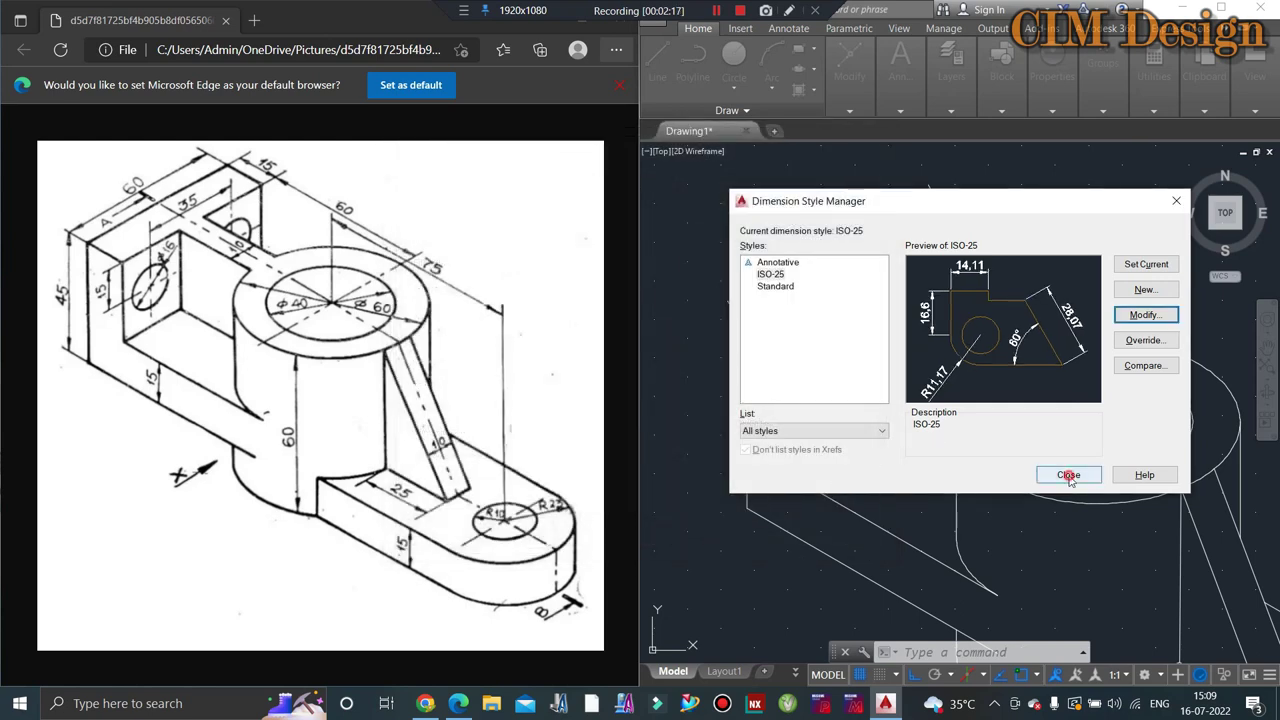
pyautogui.click(1069, 477)
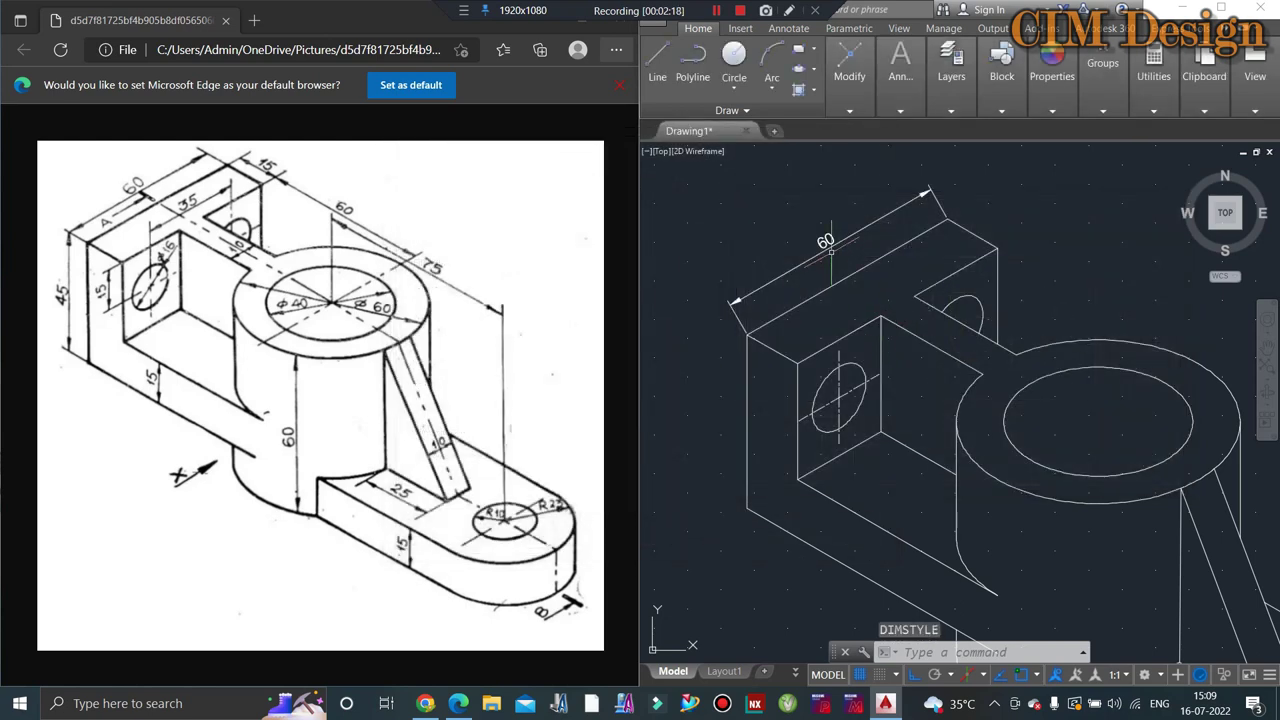
# Step: Add an aligned 45 dimension along the block's vertical front edge
pyautogui.press('Escape')
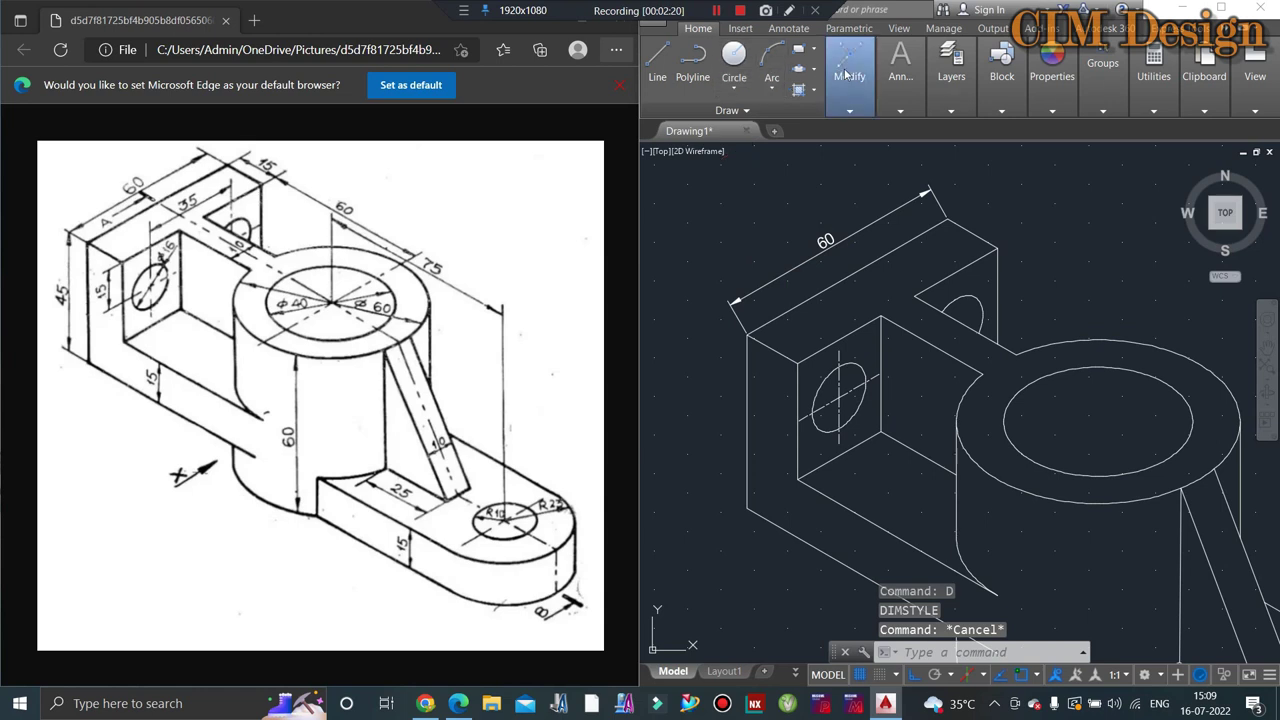
pyautogui.click(882, 104)
pyautogui.click(973, 150)
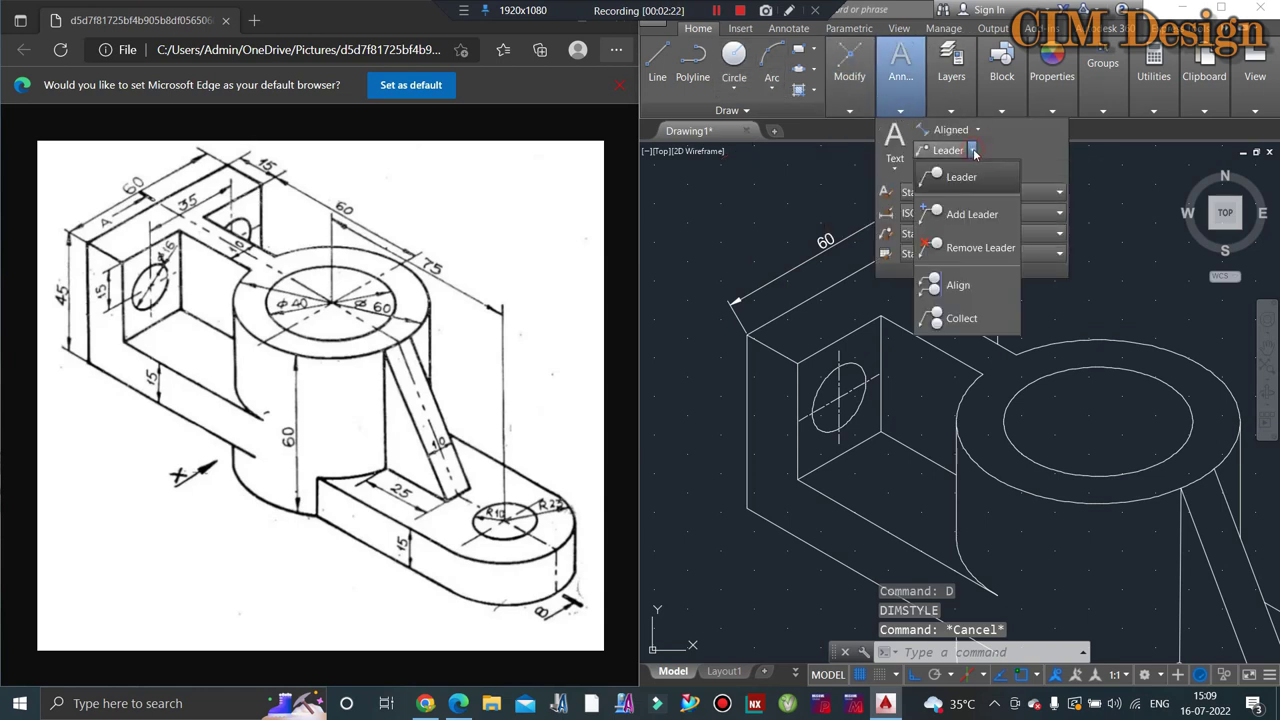
pyautogui.click(944, 125)
pyautogui.click(948, 129)
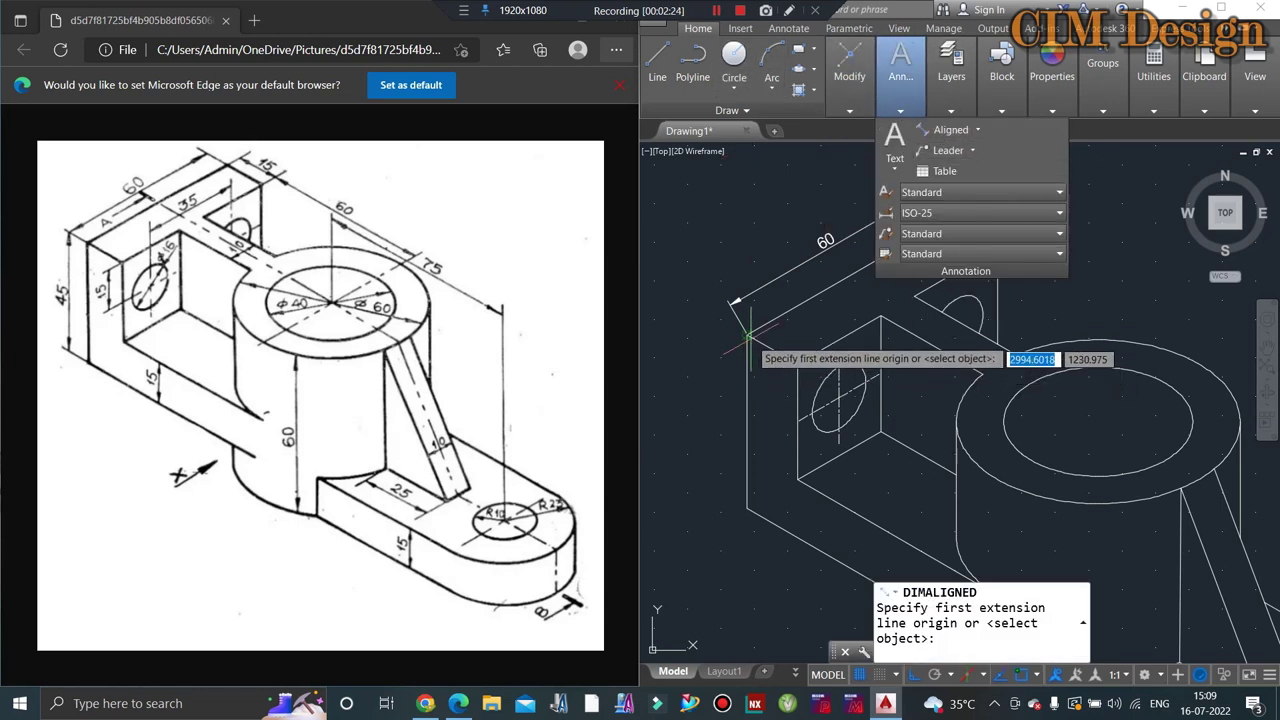
pyautogui.scroll(3, 745, 335)
pyautogui.scroll(2, 700, 360)
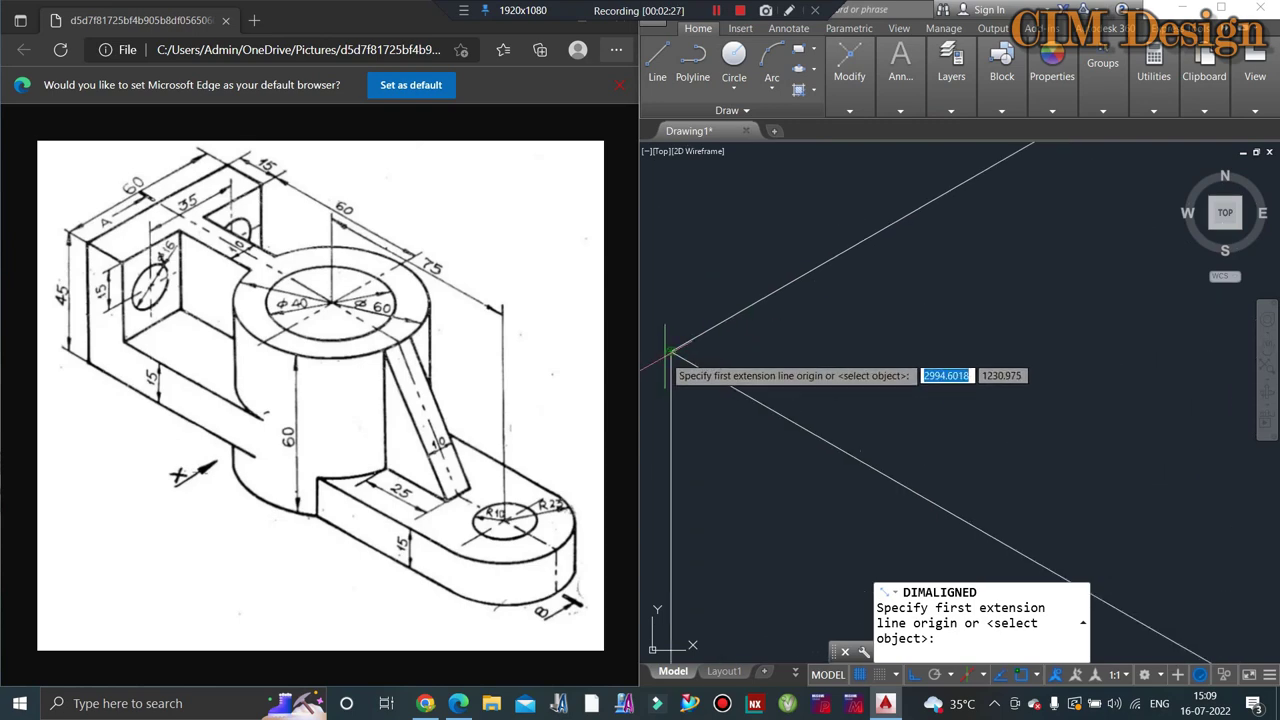
pyautogui.click(671, 352)
pyautogui.scroll(-3, 900, 310)
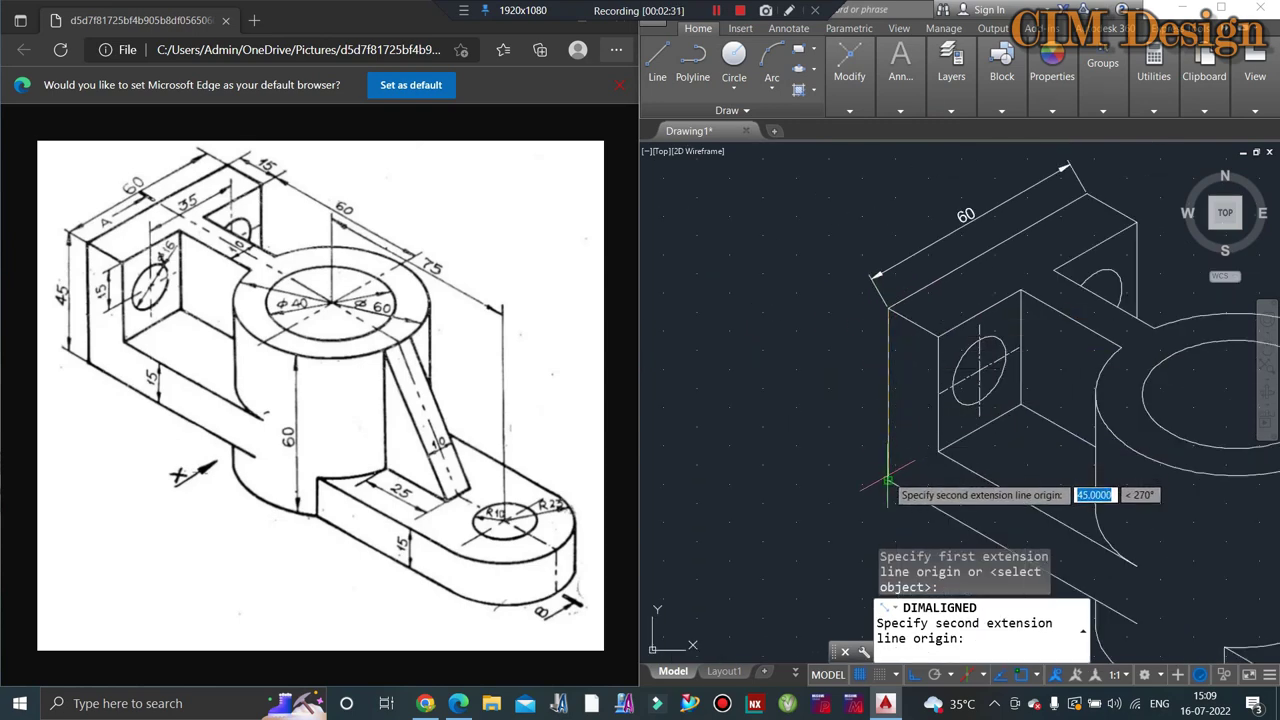
pyautogui.click(888, 480)
pyautogui.click(843, 415)
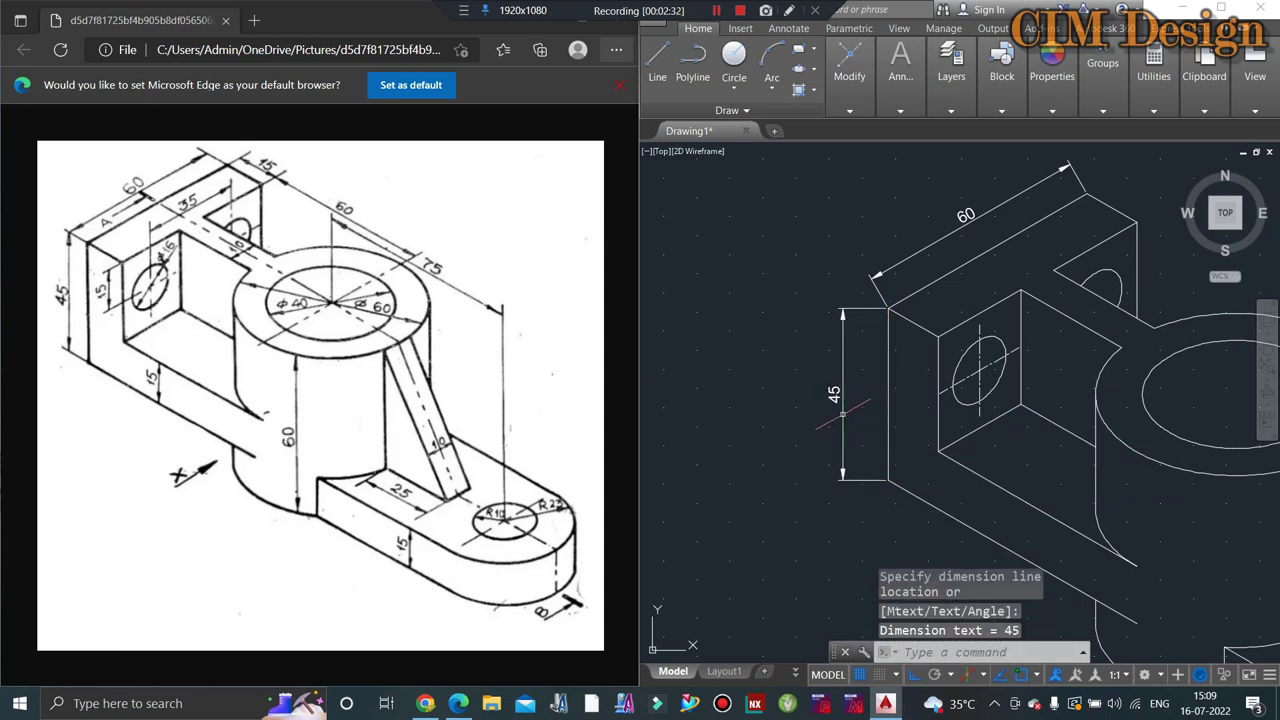
pyautogui.press('Escape')
pyautogui.press('Escape')
# Step: Place the 60 dimension along the box's top edge
pyautogui.scroll(2, 856, 379)
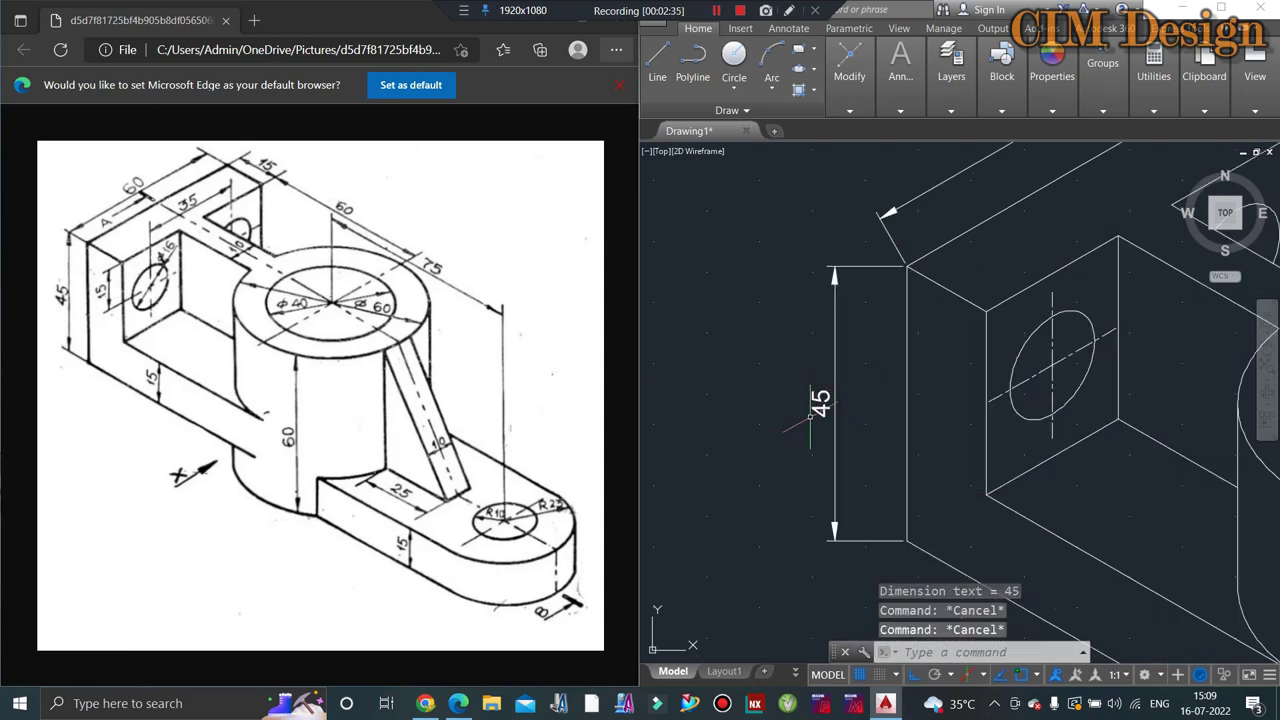
pyautogui.scroll(-2, 810, 418)
pyautogui.scroll(4, 848, 410)
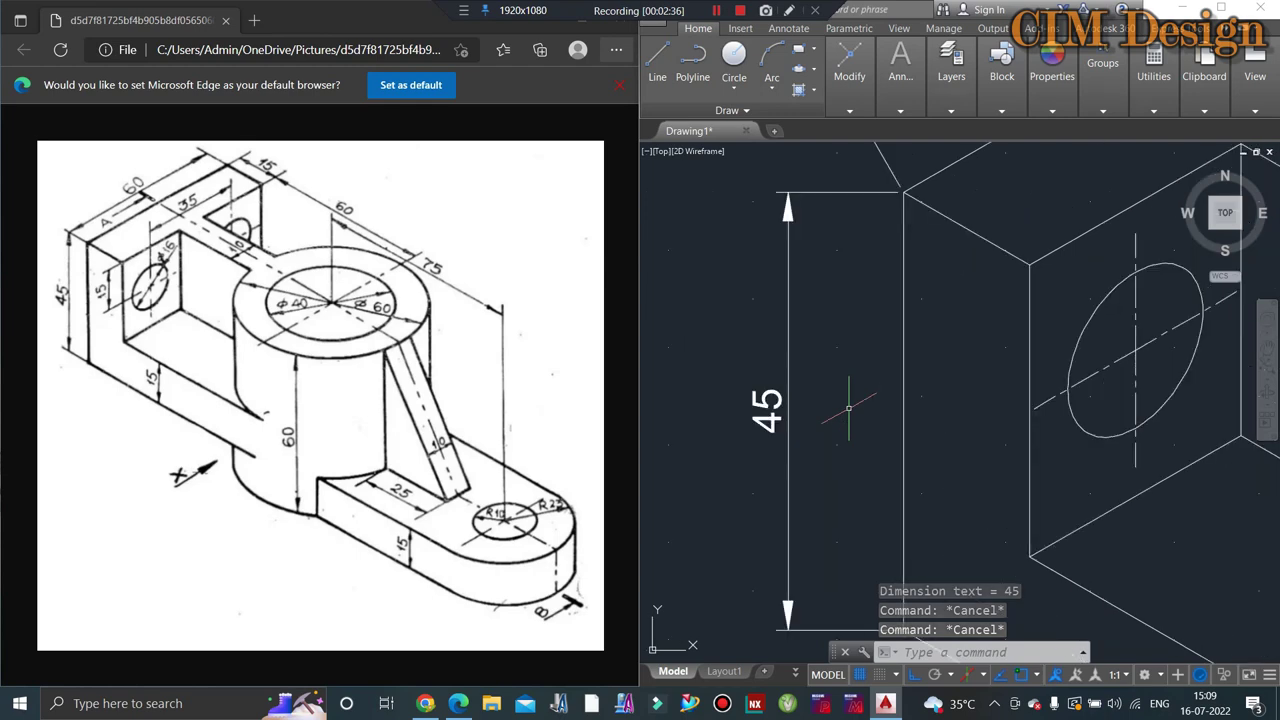
pyautogui.scroll(-3, 848, 408)
pyautogui.scroll(2, 886, 300)
pyautogui.click(903, 300)
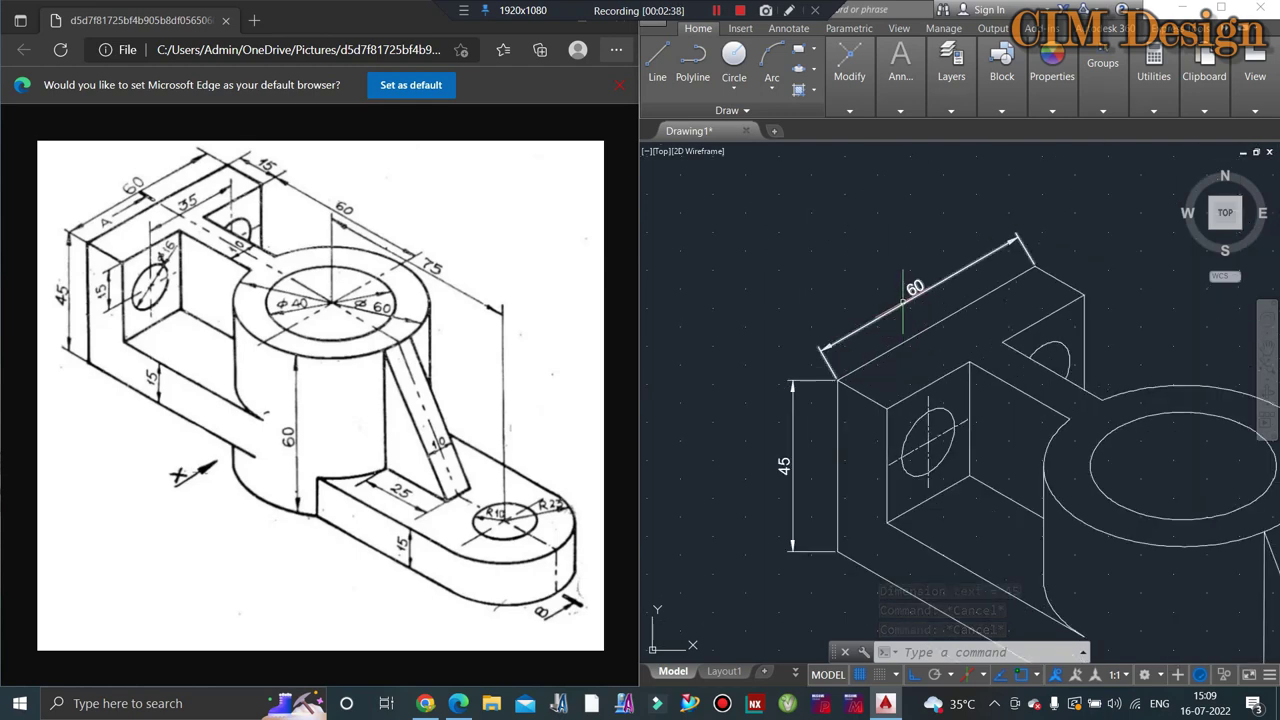
pyautogui.press('Escape')
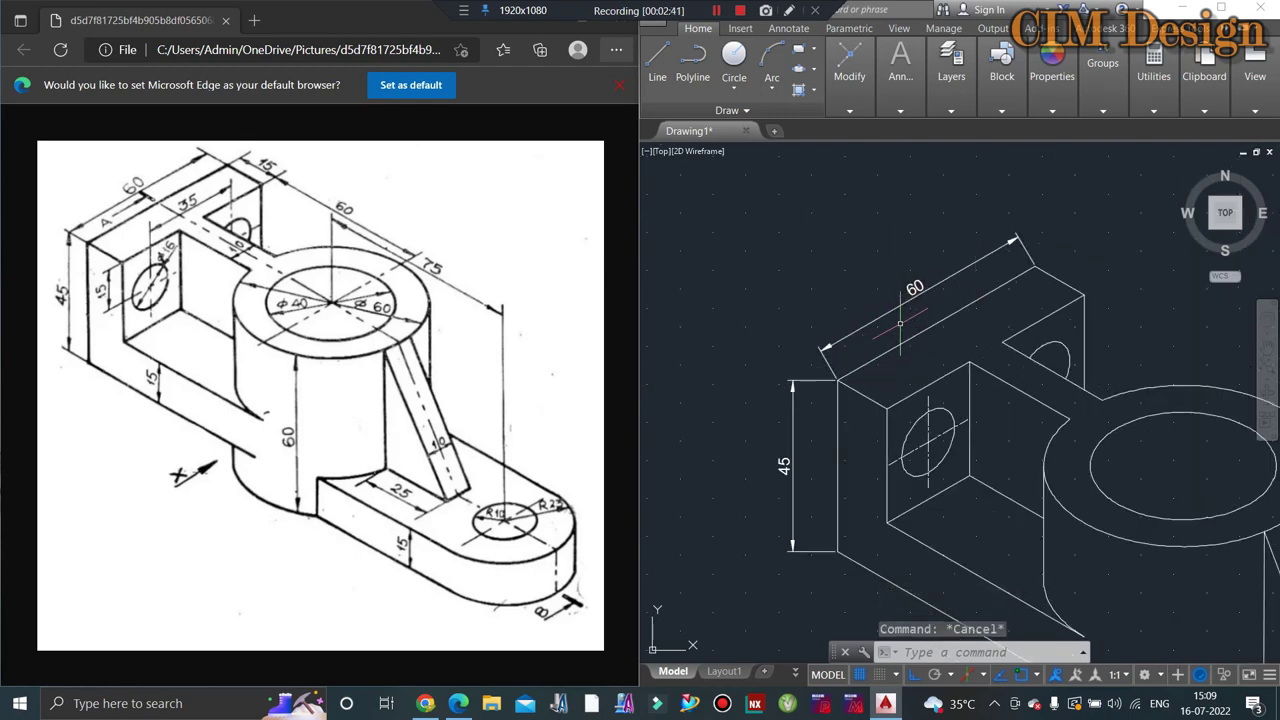
pyautogui.press('Escape')
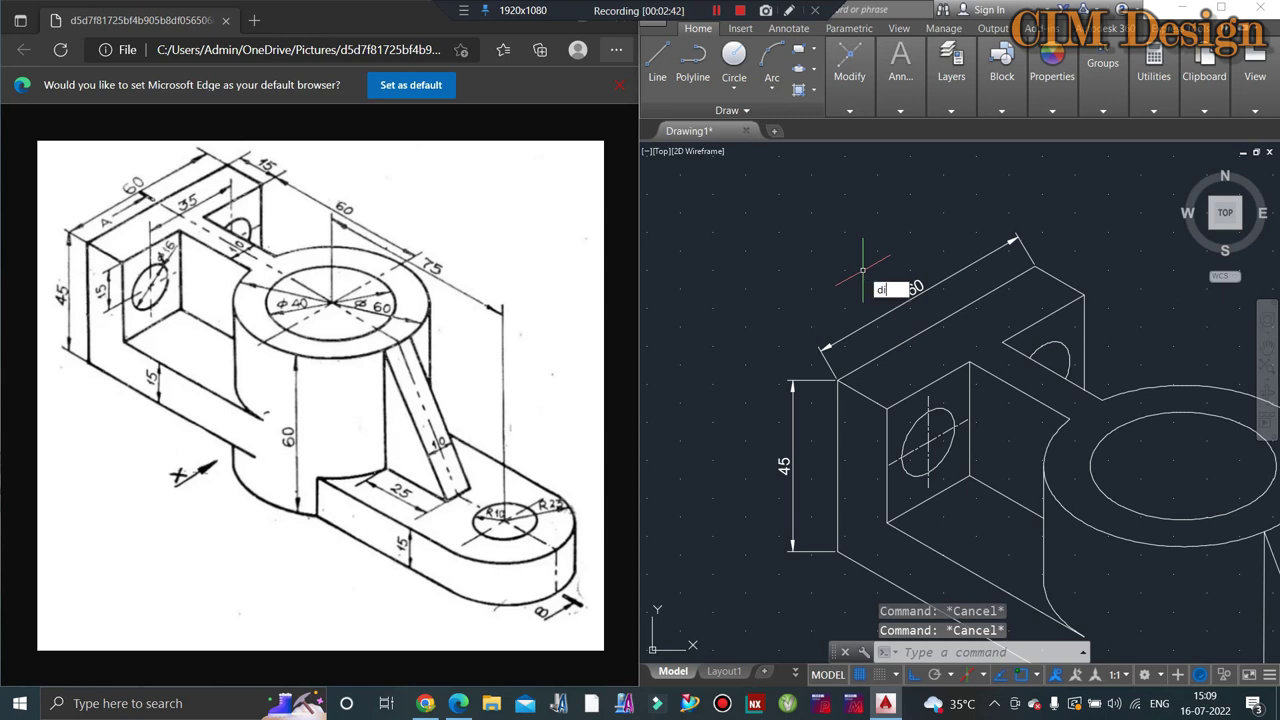
# Step: Oblique the 60 dimension at -30° using DIMEDIT
pyautogui.write('m')
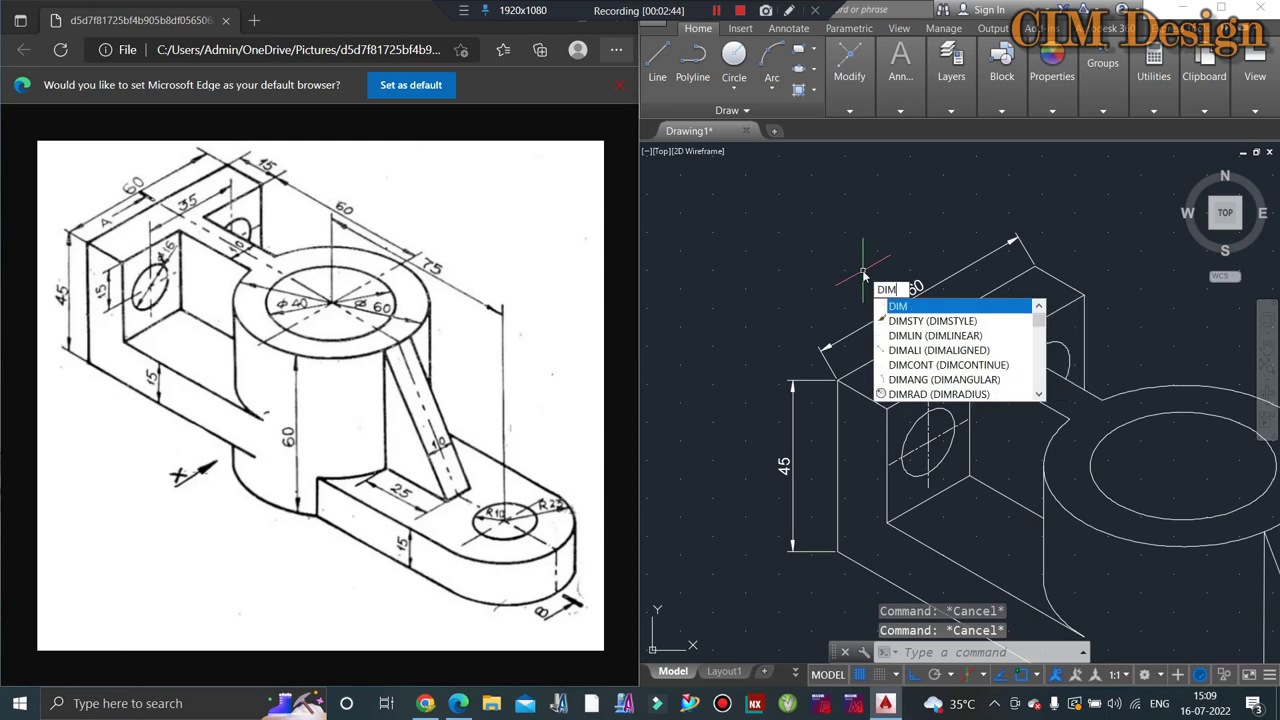
pyautogui.write('3')
pyautogui.press('BackSpace')
pyautogui.write('ed')
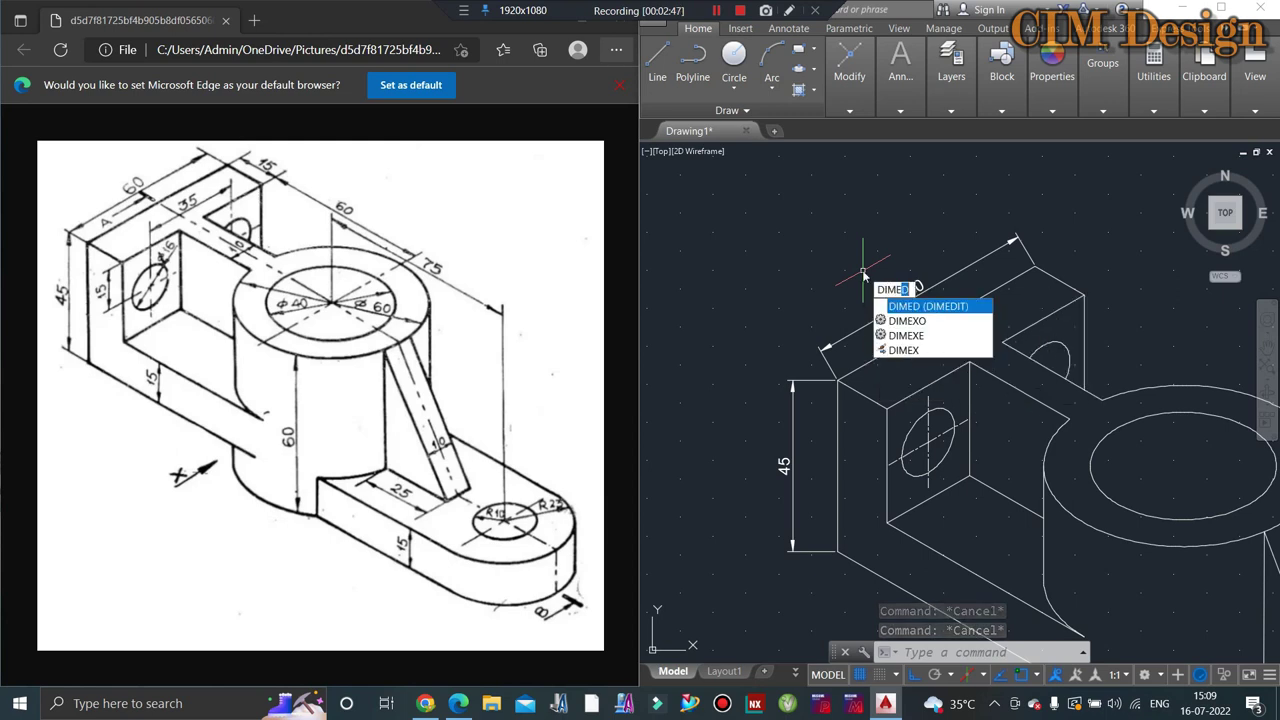
pyautogui.click(919, 310)
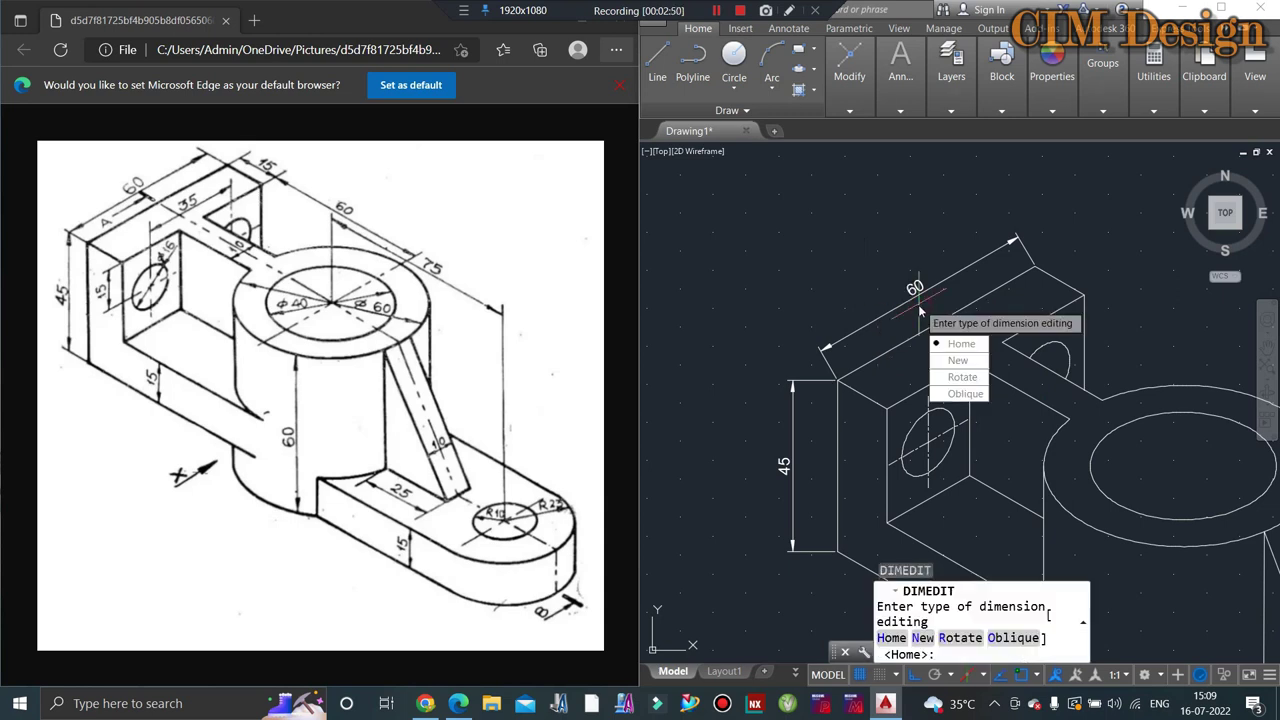
pyautogui.click(957, 394)
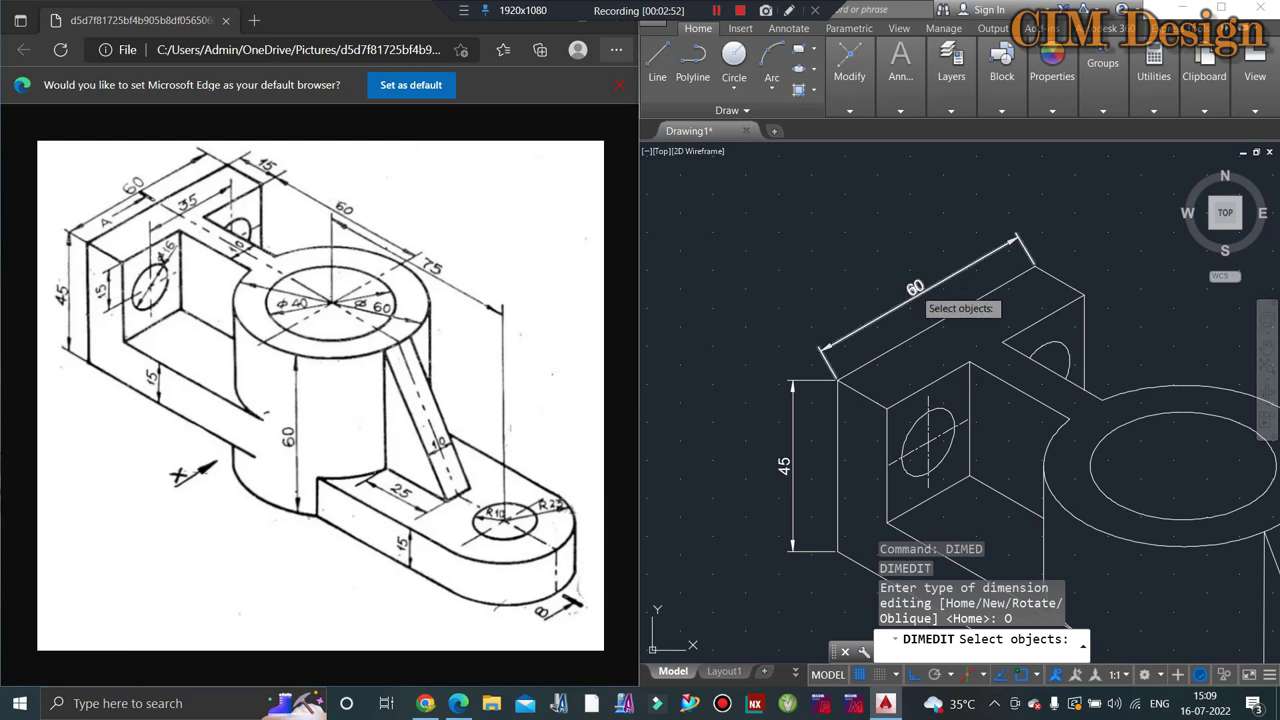
pyautogui.click(915, 292)
pyautogui.press('Return')
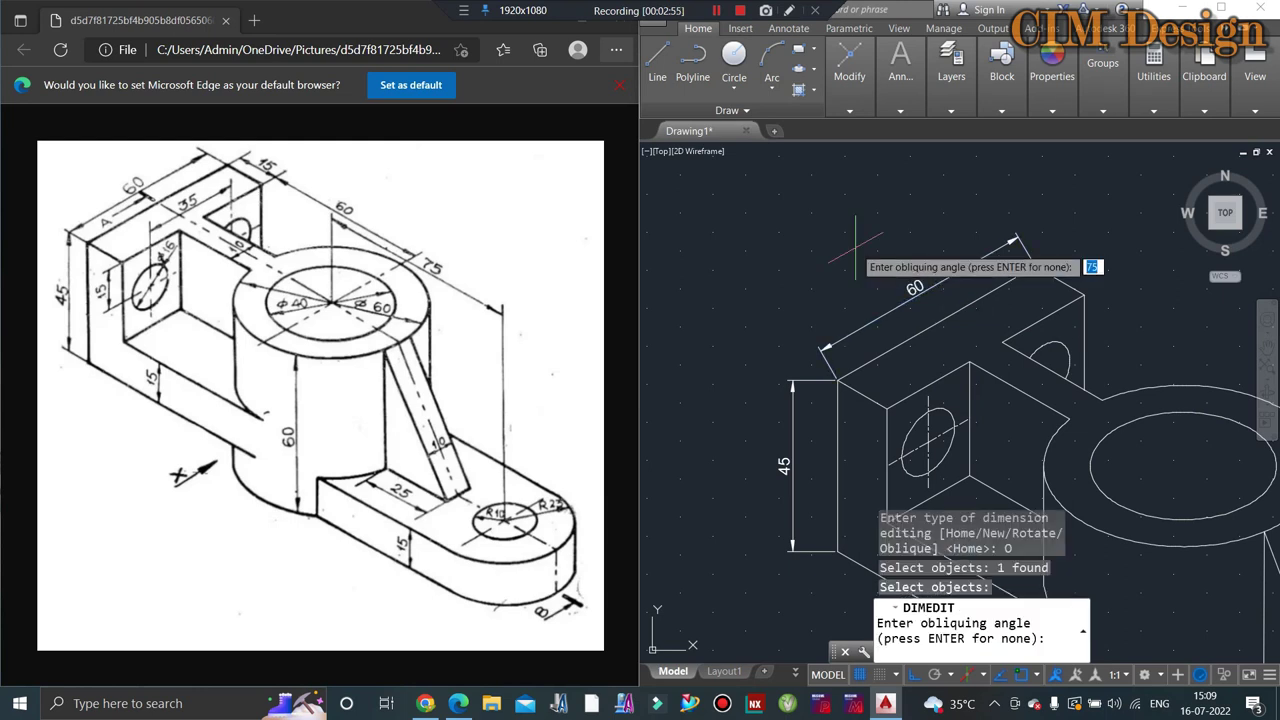
pyautogui.write('-30')
pyautogui.press('Return')
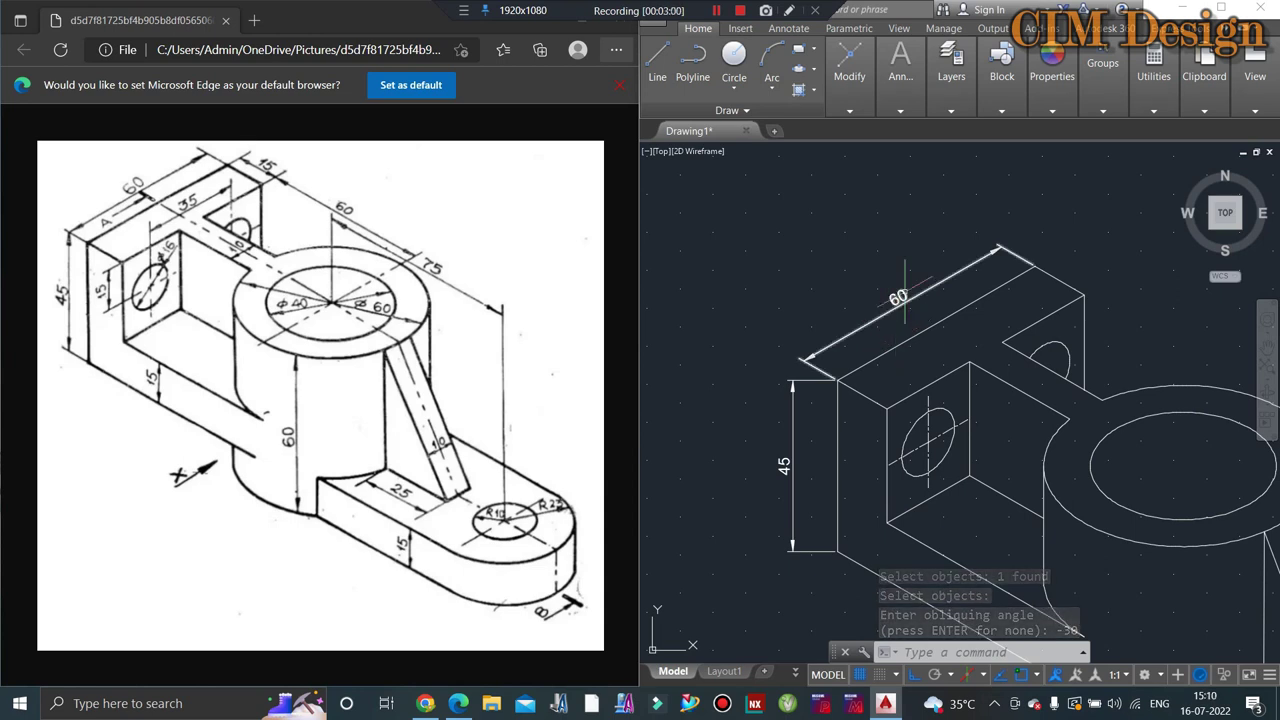
pyautogui.scroll(2, 905, 292)
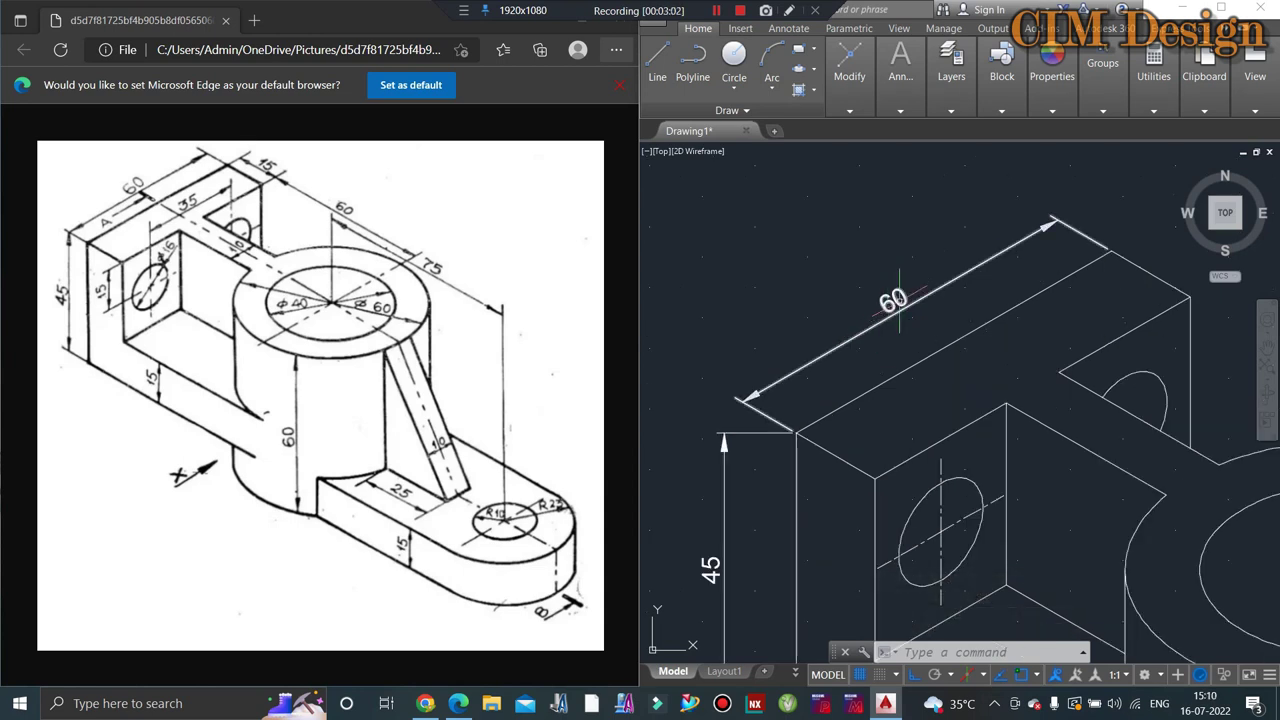
pyautogui.scroll(-2, 898, 300)
pyautogui.scroll(2, 824, 427)
pyautogui.scroll(-2, 824, 427)
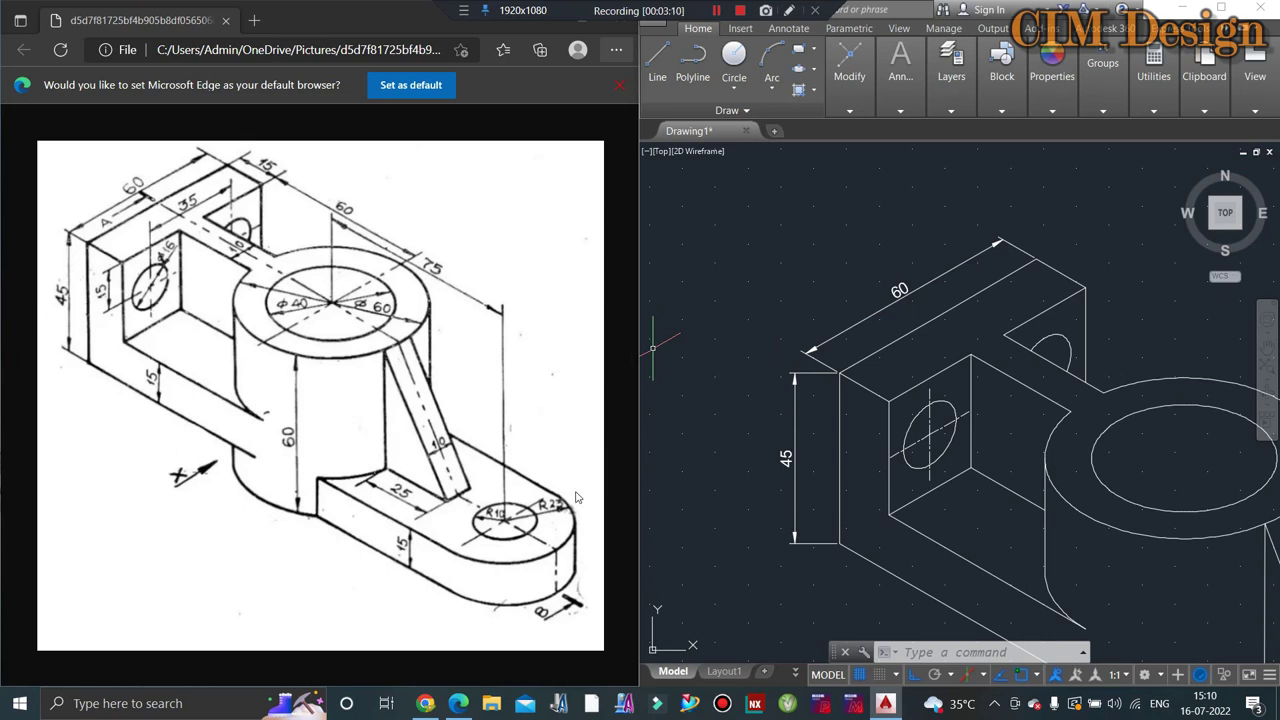
# Step: Oblique the 45 dimension at -30° so its extension lines follow the isometric axis
pyautogui.write('ded')
pyautogui.press('Return')
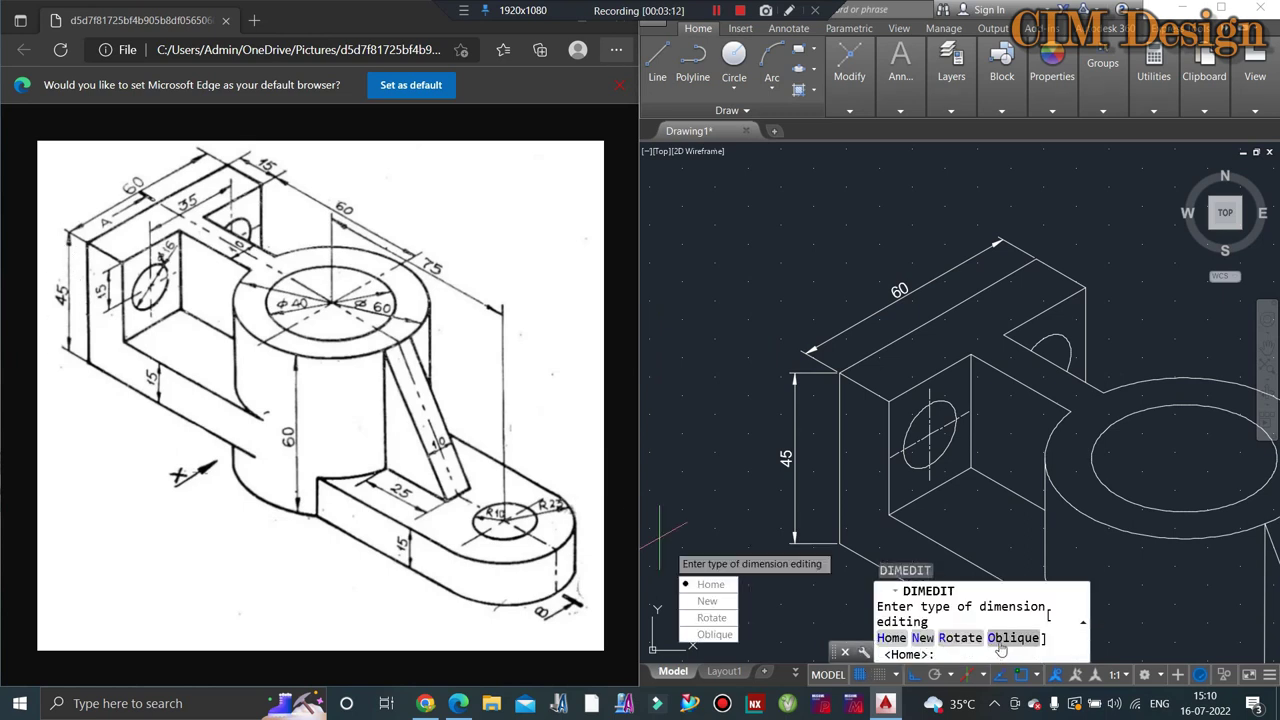
pyautogui.click(1000, 638)
pyautogui.click(794, 465)
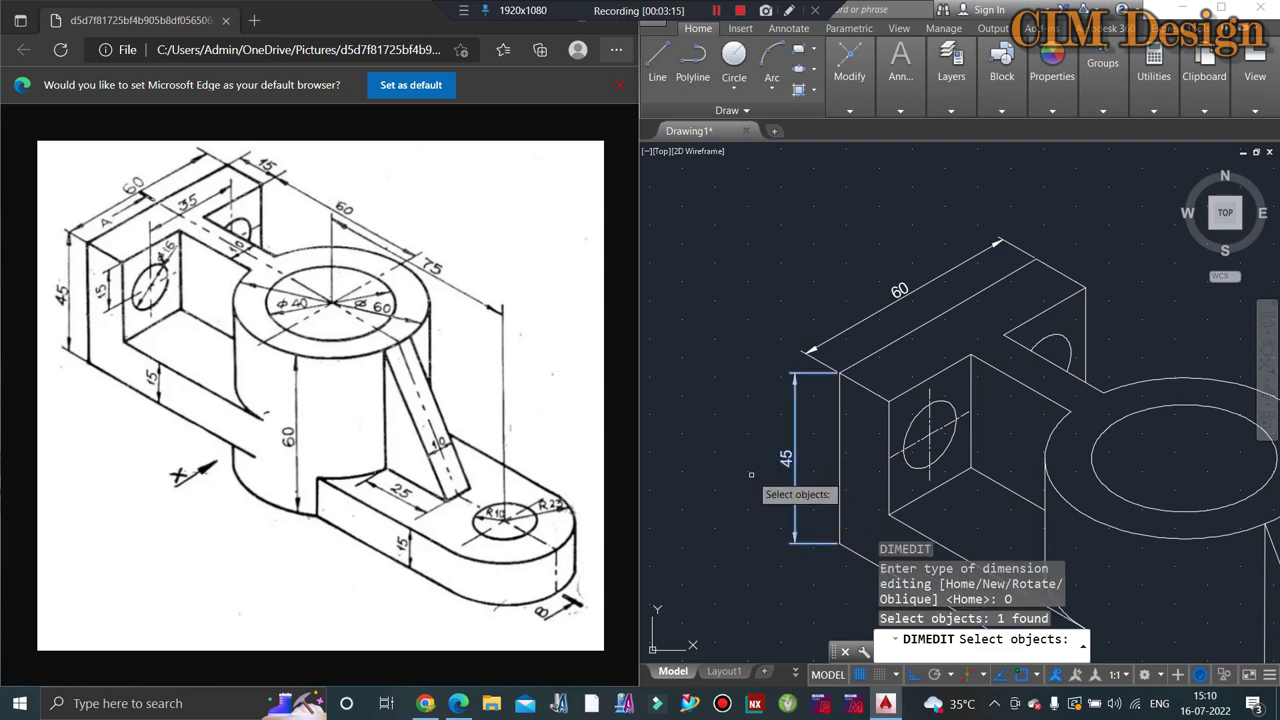
pyautogui.press('Return')
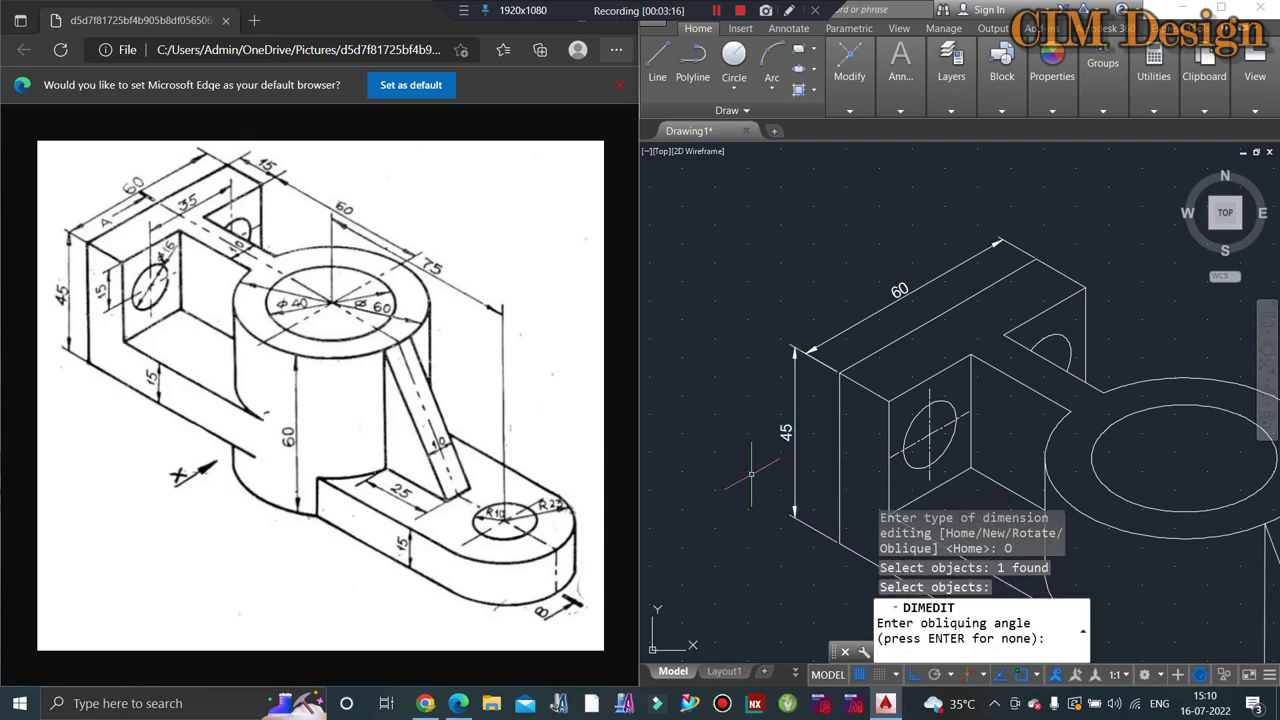
pyautogui.write('-30')
pyautogui.press('Return')
pyautogui.press('Escape')
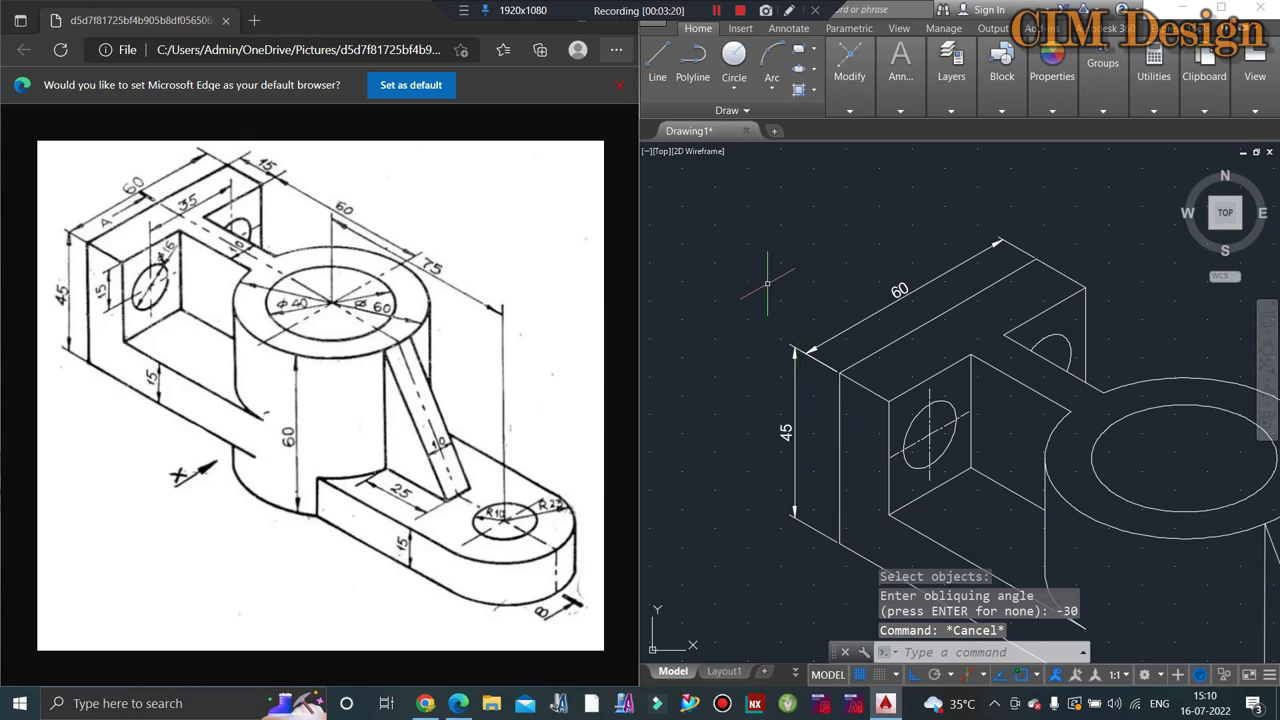
pyautogui.scroll(-2, 809, 312)
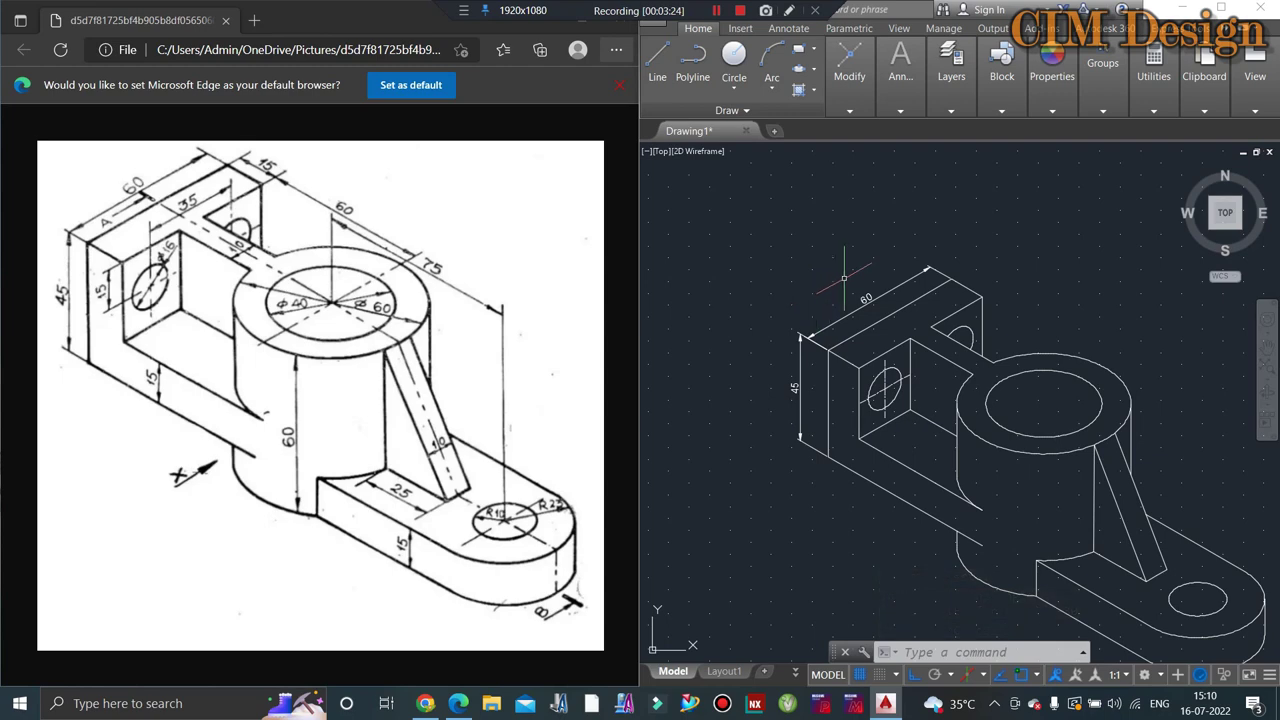
pyautogui.scroll(-2, 825, 290)
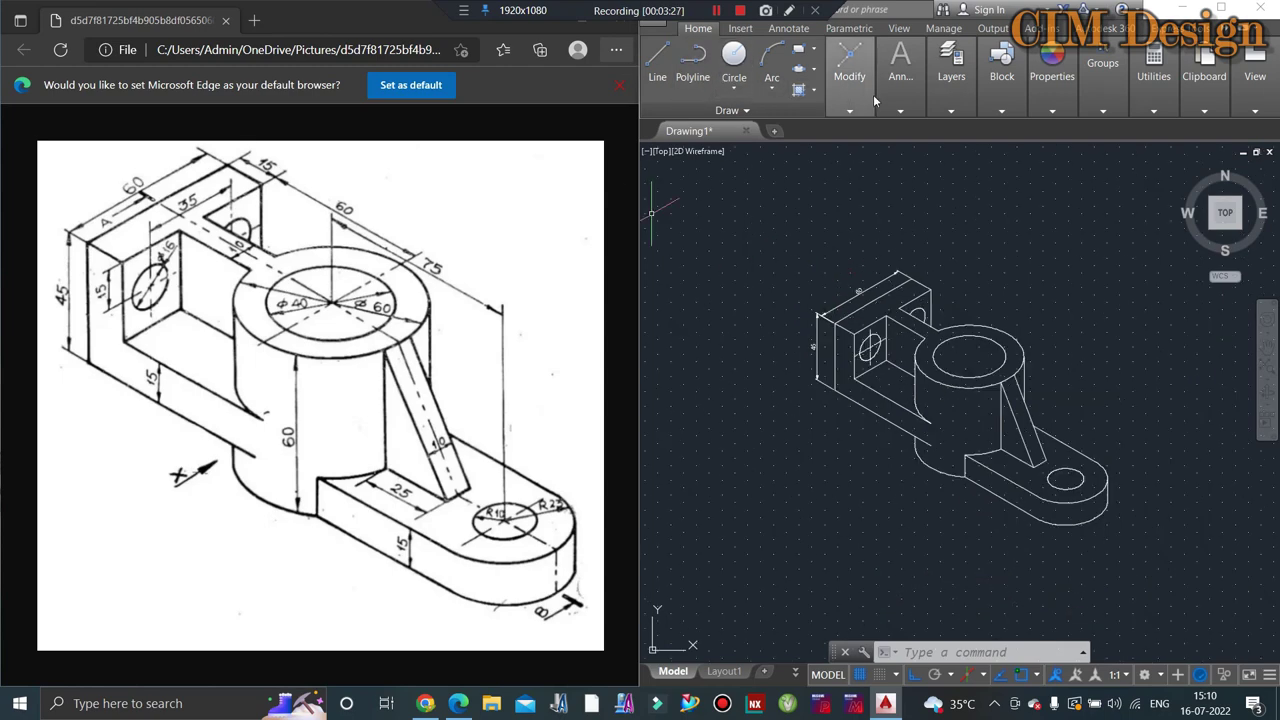
pyautogui.click(900, 70)
pyautogui.click(945, 130)
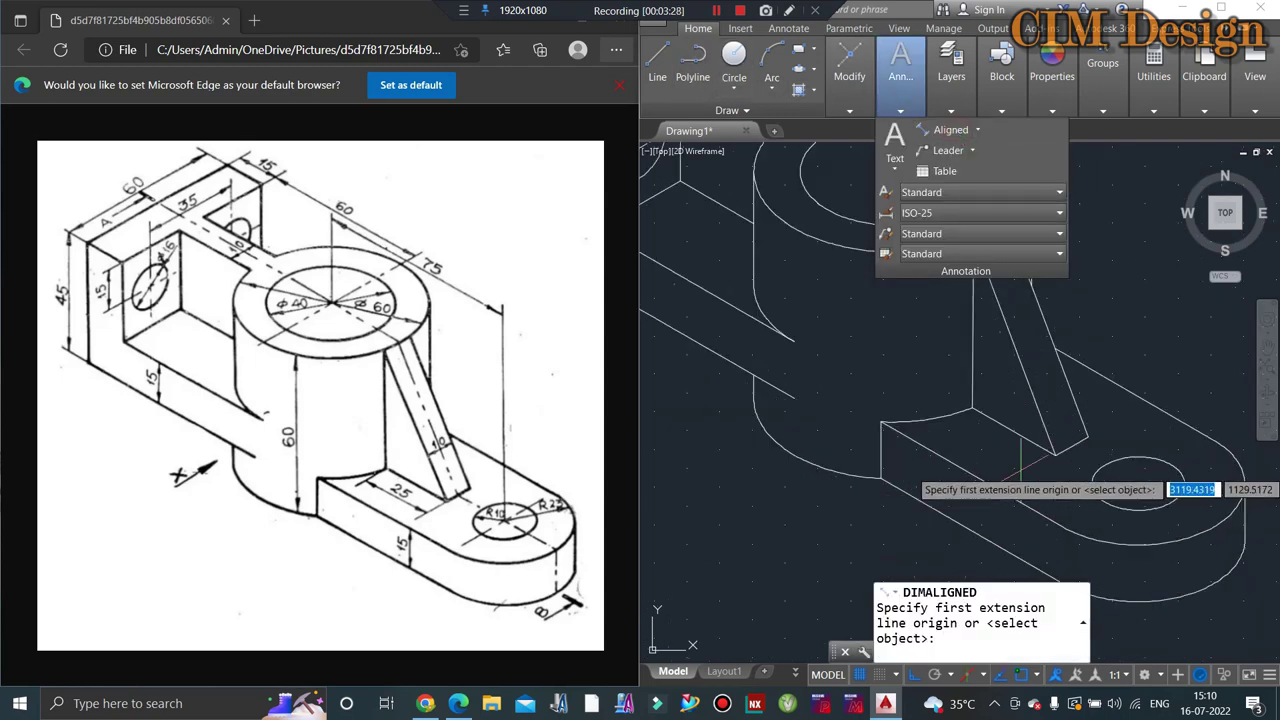
pyautogui.scroll(4, 820, 480)
pyautogui.click(821, 253)
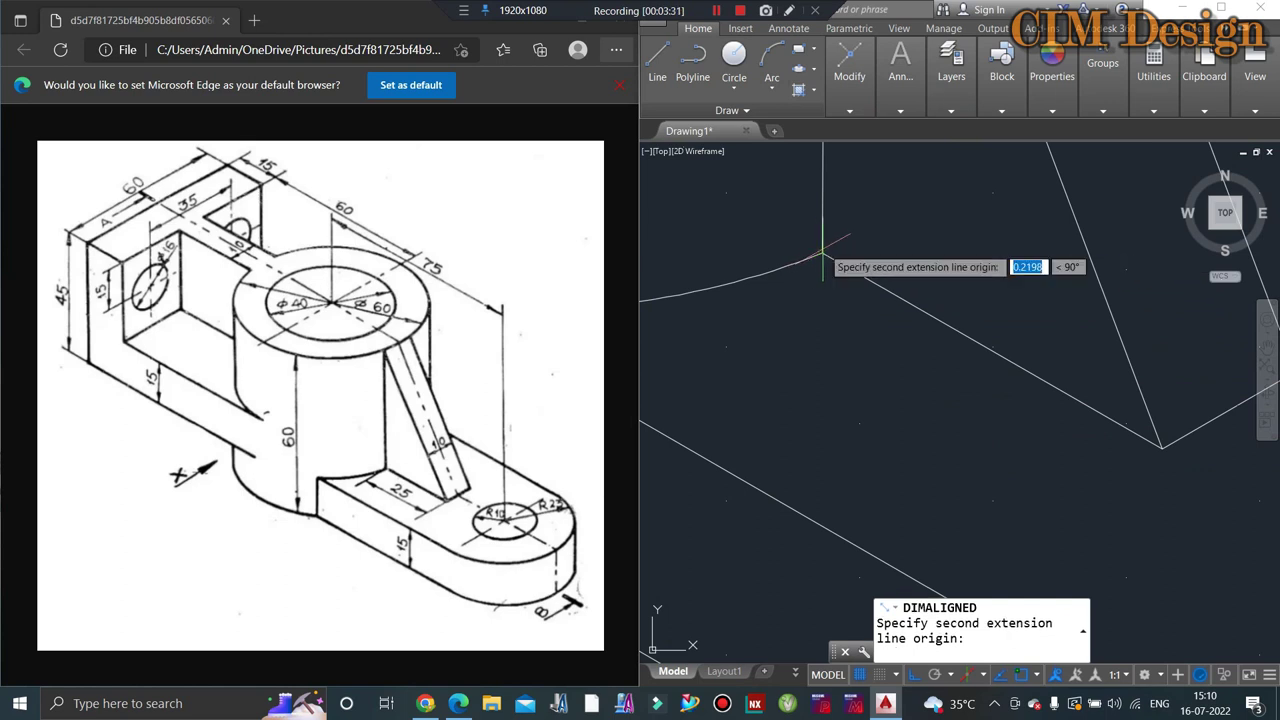
pyautogui.click(1160, 447)
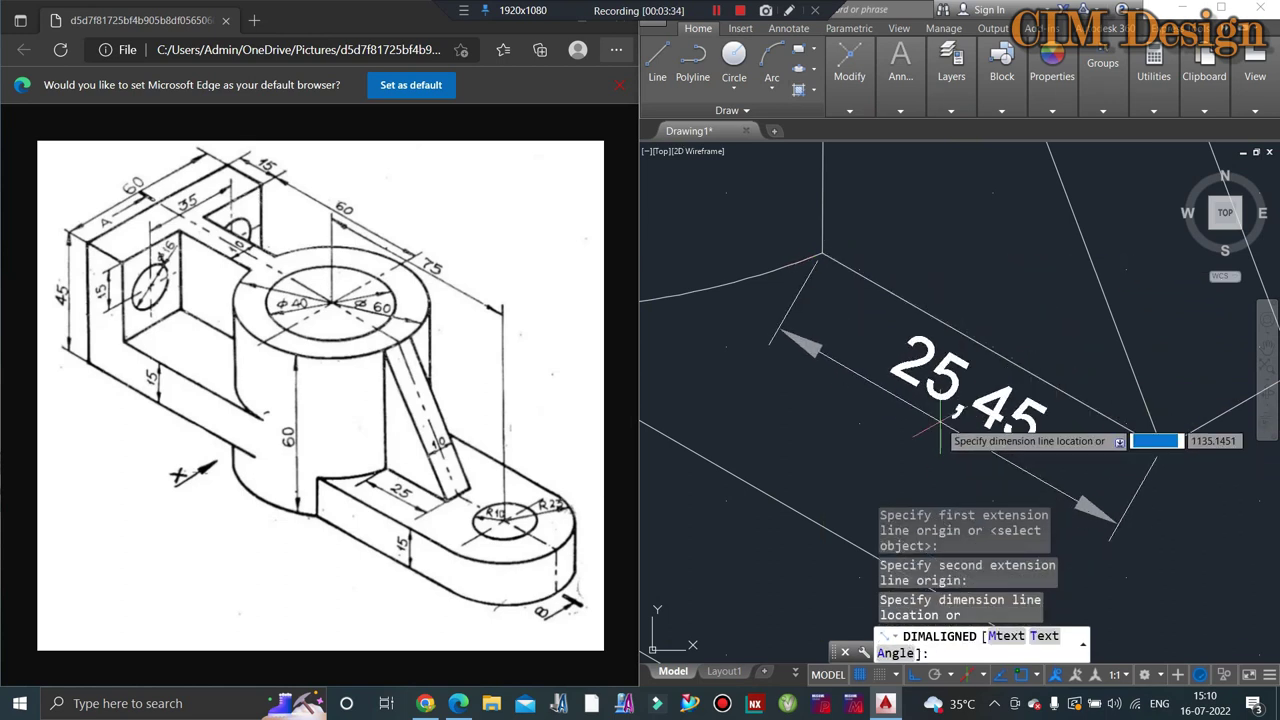
pyautogui.scroll(-2, 944, 426)
pyautogui.press('Escape')
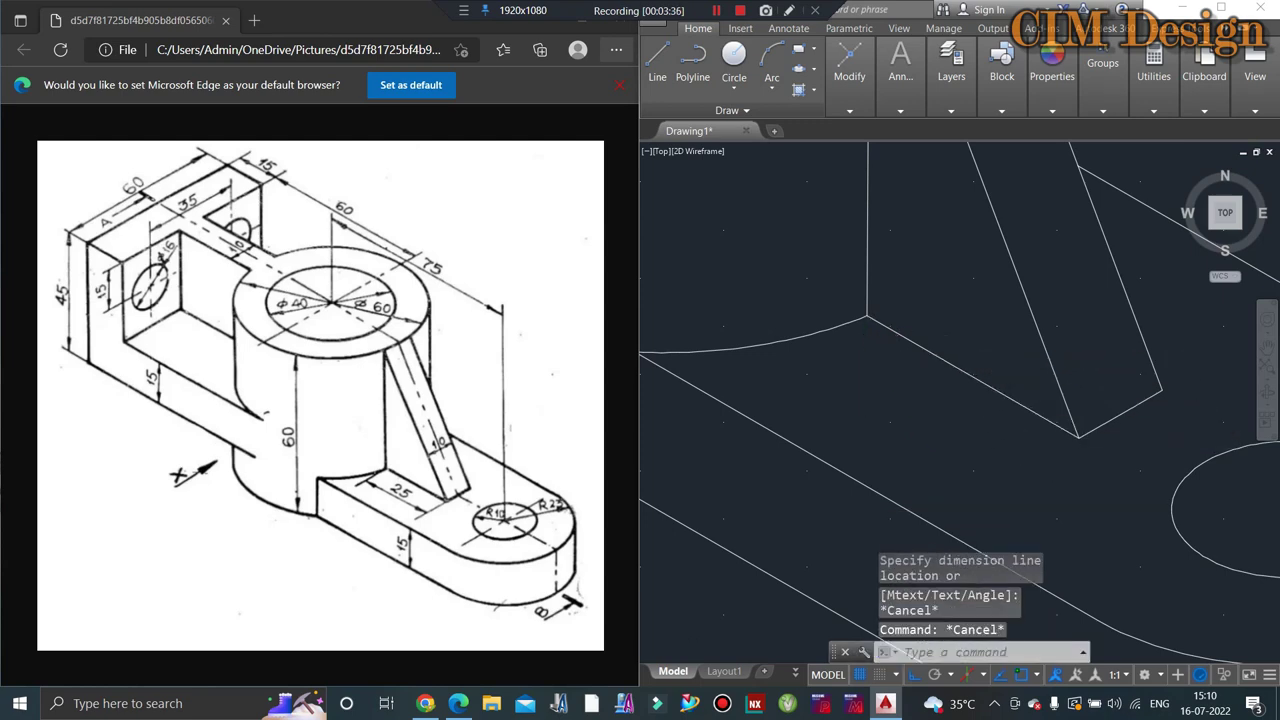
pyautogui.scroll(-2, 895, 345)
pyautogui.scroll(-2, 905, 342)
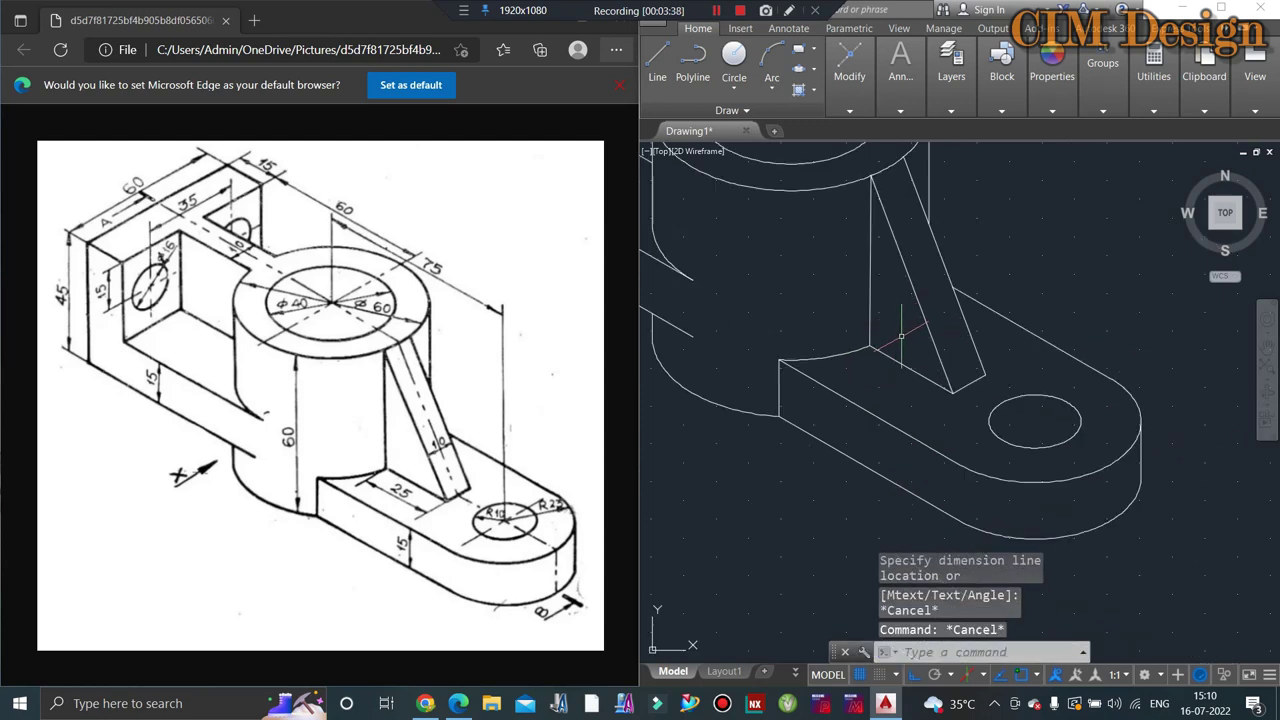
pyautogui.scroll(-2, 910, 343)
pyautogui.scroll(-2, 918, 346)
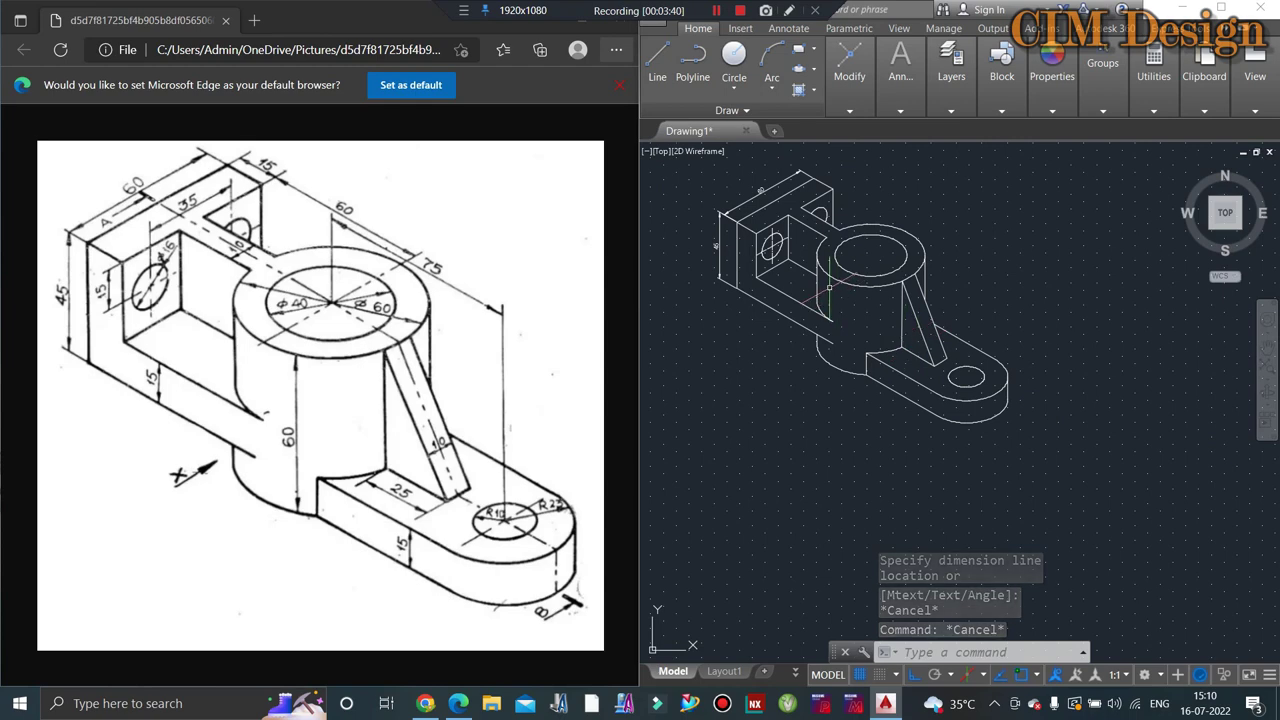
pyautogui.scroll(5, 830, 296)
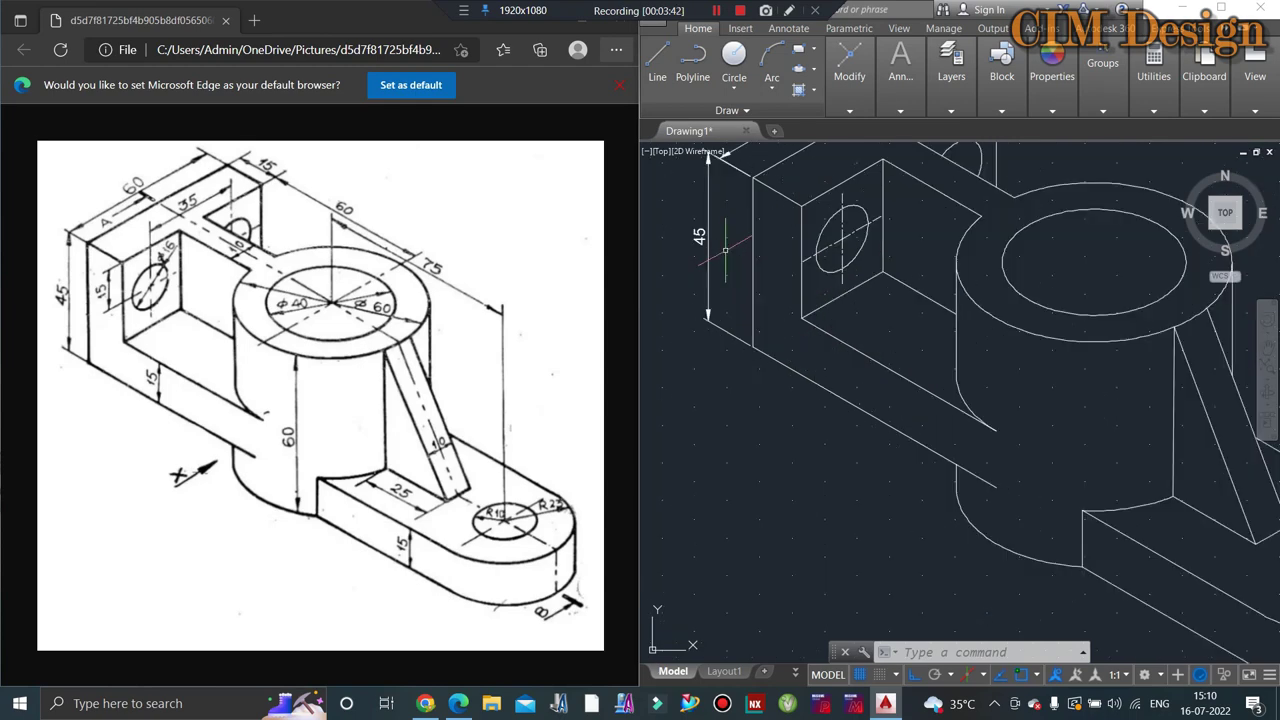
pyautogui.scroll(-2, 838, 294)
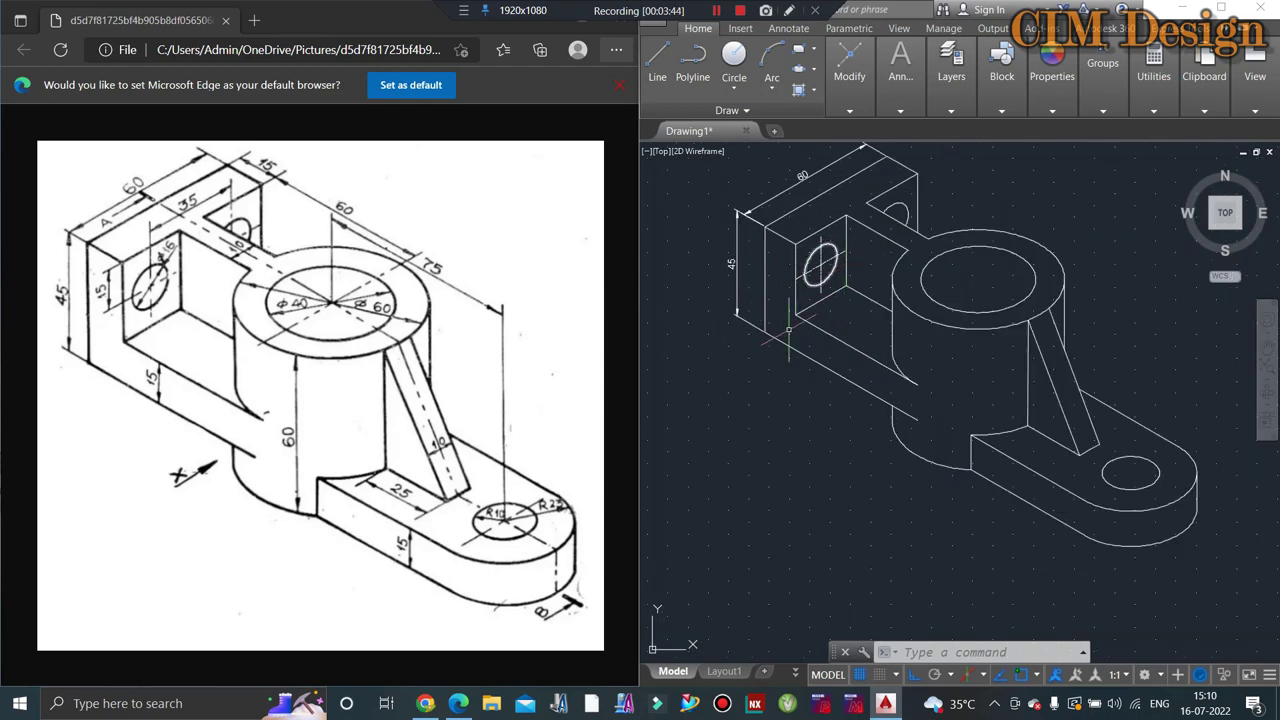
pyautogui.scroll(-2, 895, 375)
pyautogui.scroll(6, 871, 270)
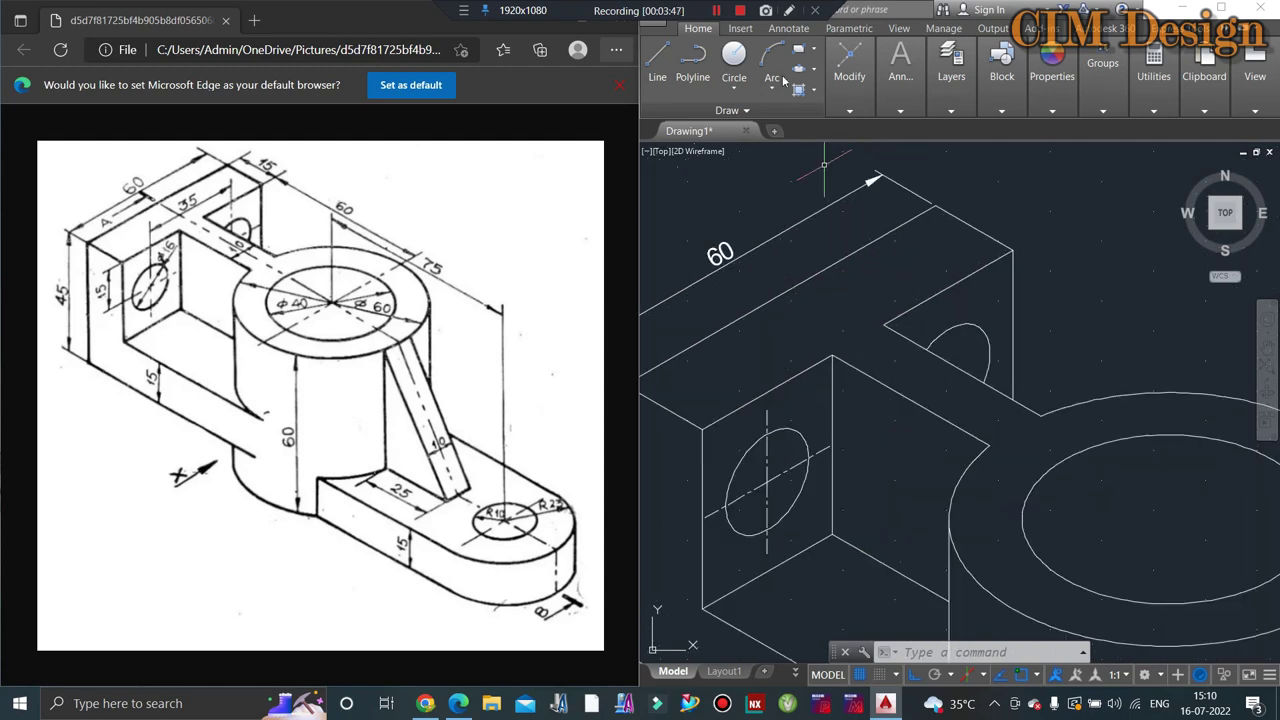
# Step: Add an aligned 15 dimension on the block's short top edge, placed outside the block
pyautogui.click(903, 62)
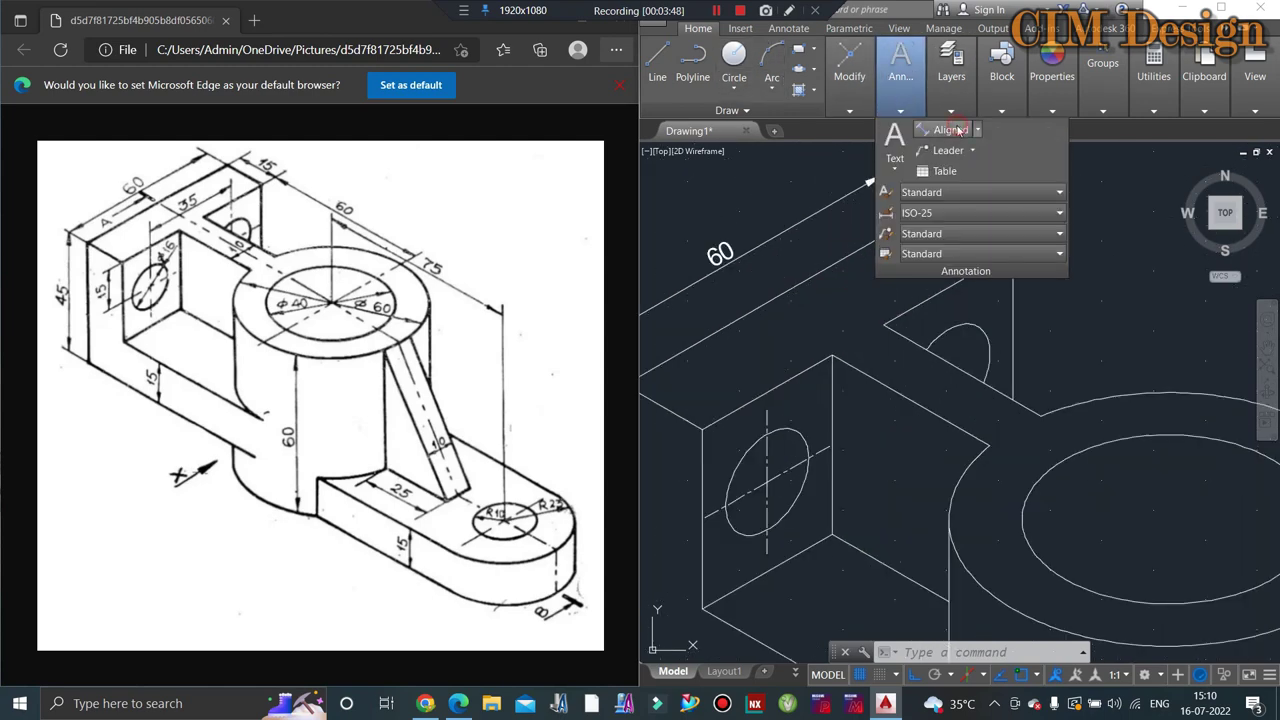
pyautogui.click(957, 130)
pyautogui.scroll(-2, 1127, 245)
pyautogui.scroll(4, 1127, 245)
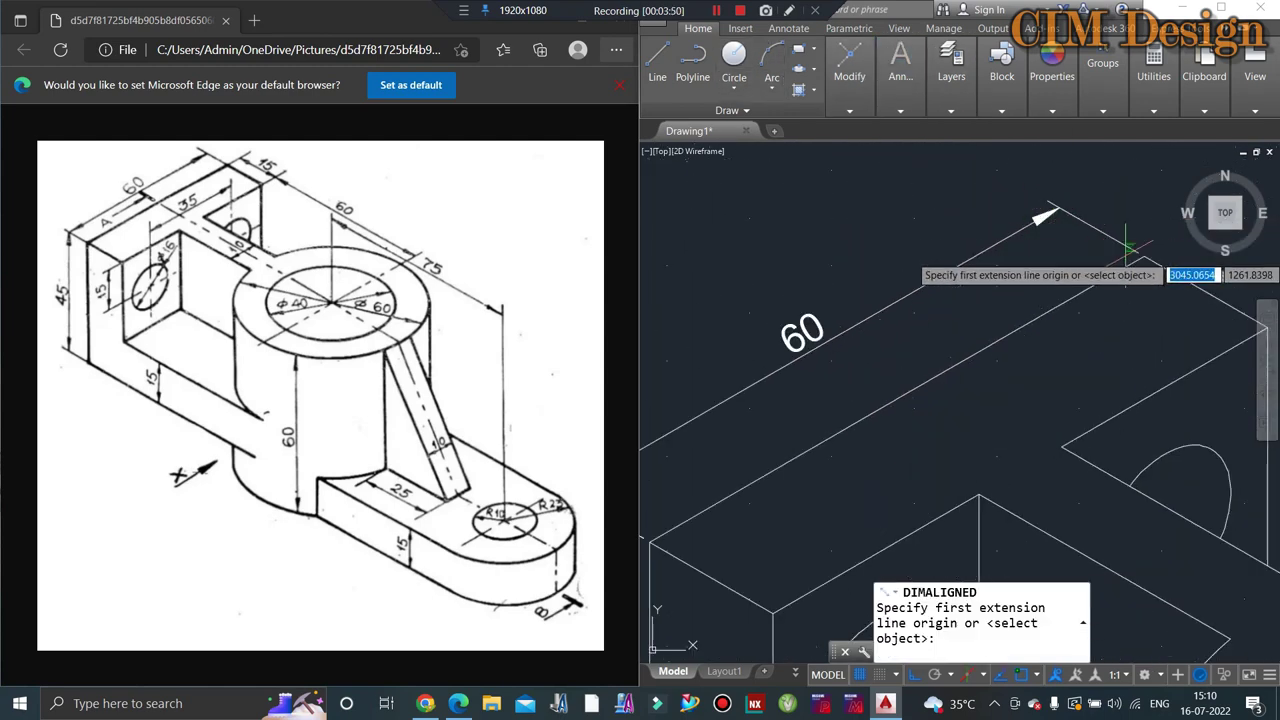
pyautogui.scroll(3, 1110, 240)
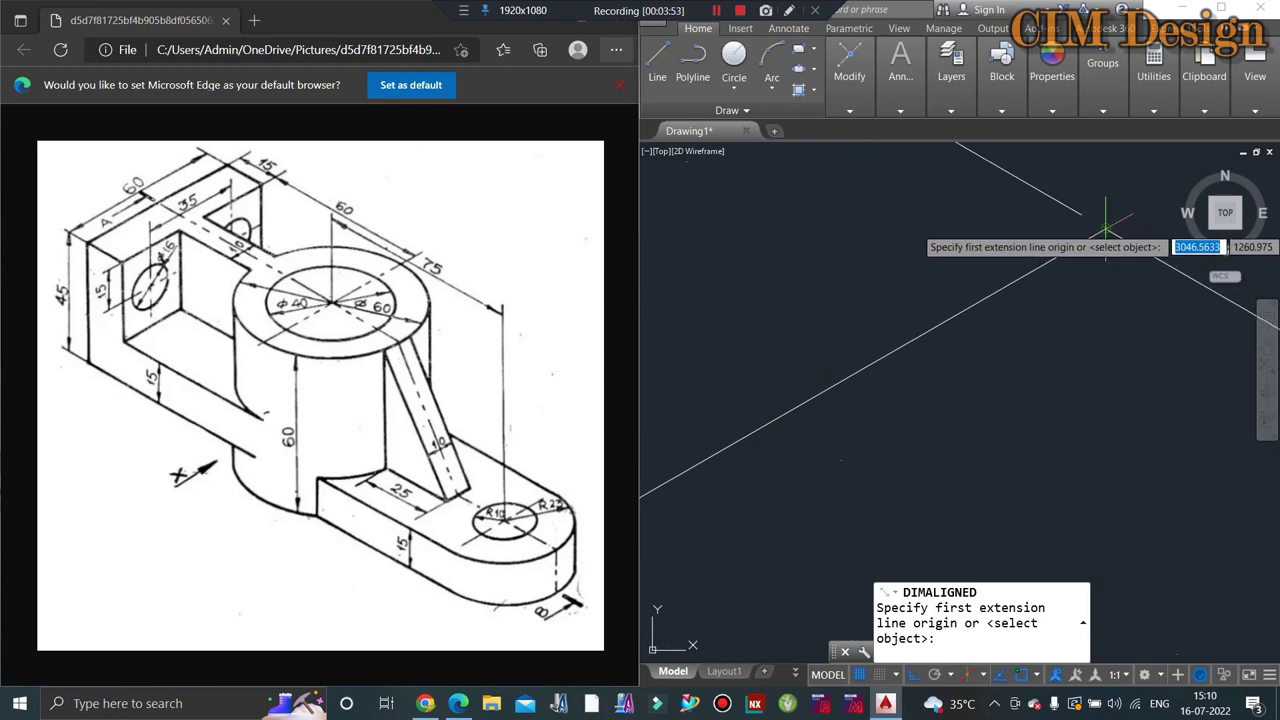
pyautogui.click(1105, 230)
pyautogui.scroll(-2, 930, 265)
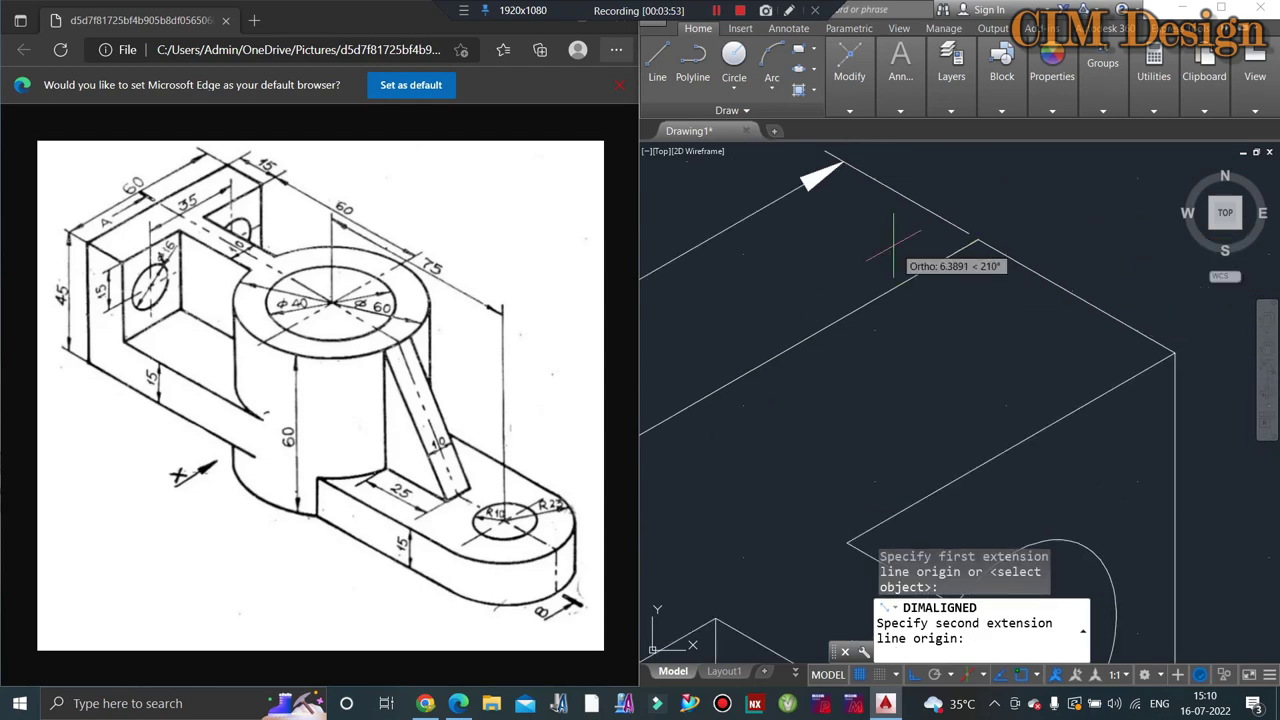
pyautogui.click(1175, 352)
pyautogui.scroll(-2, 960, 320)
pyautogui.scroll(3, 960, 320)
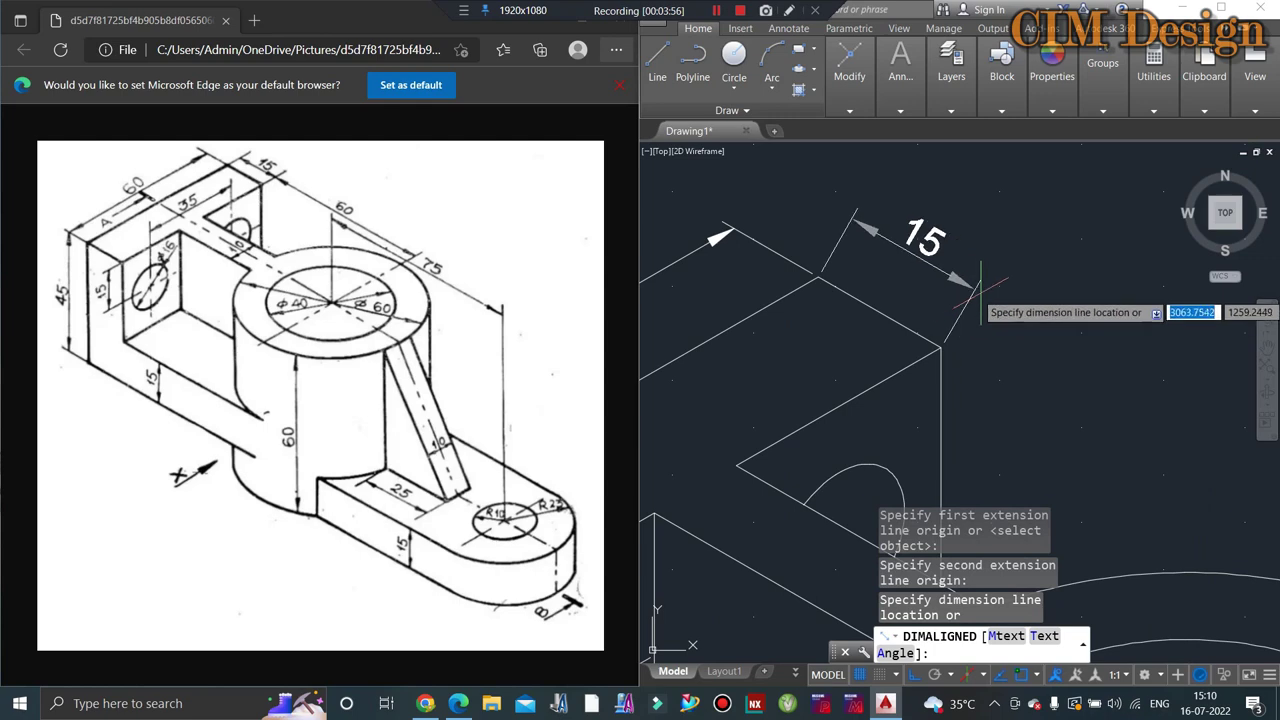
pyautogui.click(980, 290)
pyautogui.scroll(-2, 1041, 273)
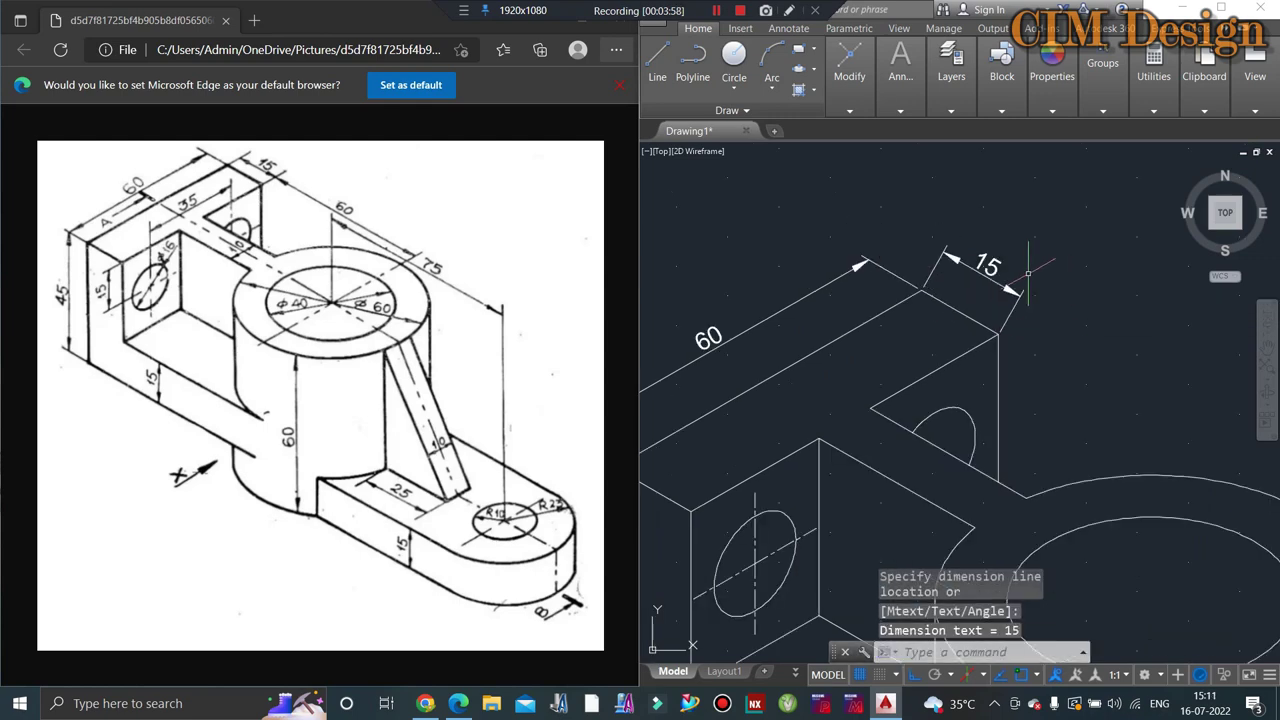
pyautogui.press('Escape')
pyautogui.scroll(4, 965, 269)
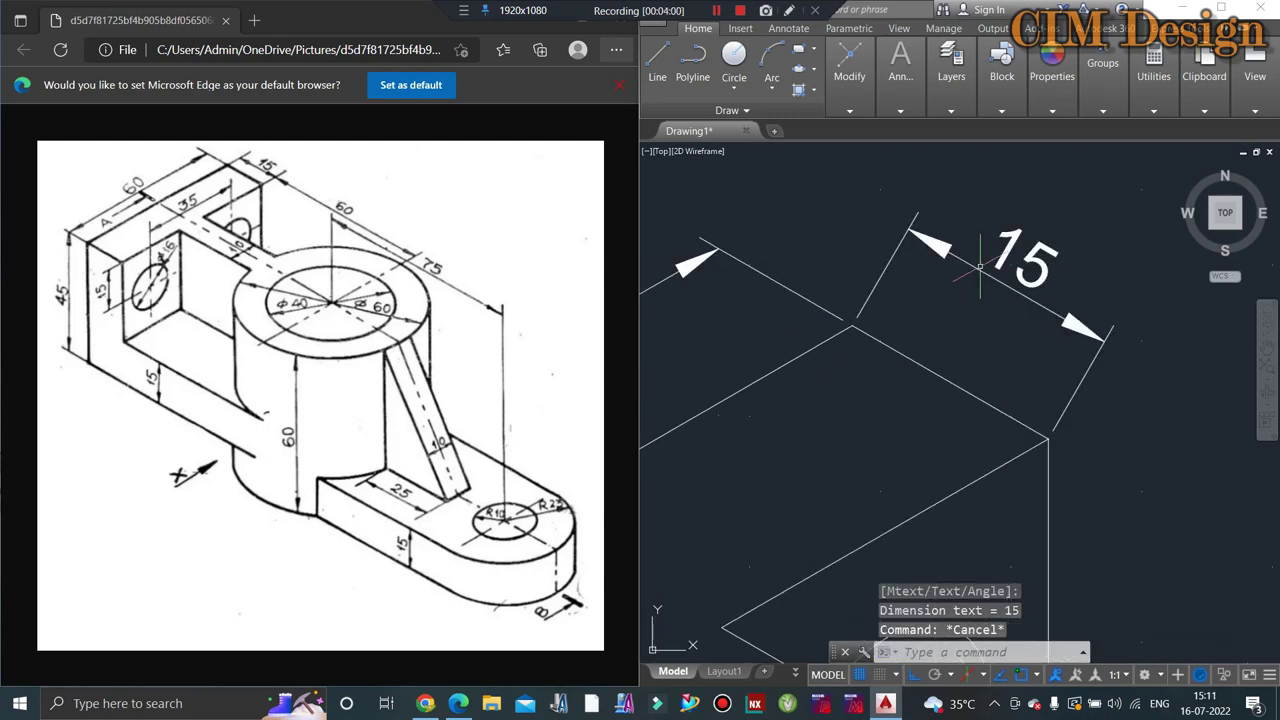
pyautogui.write('di')
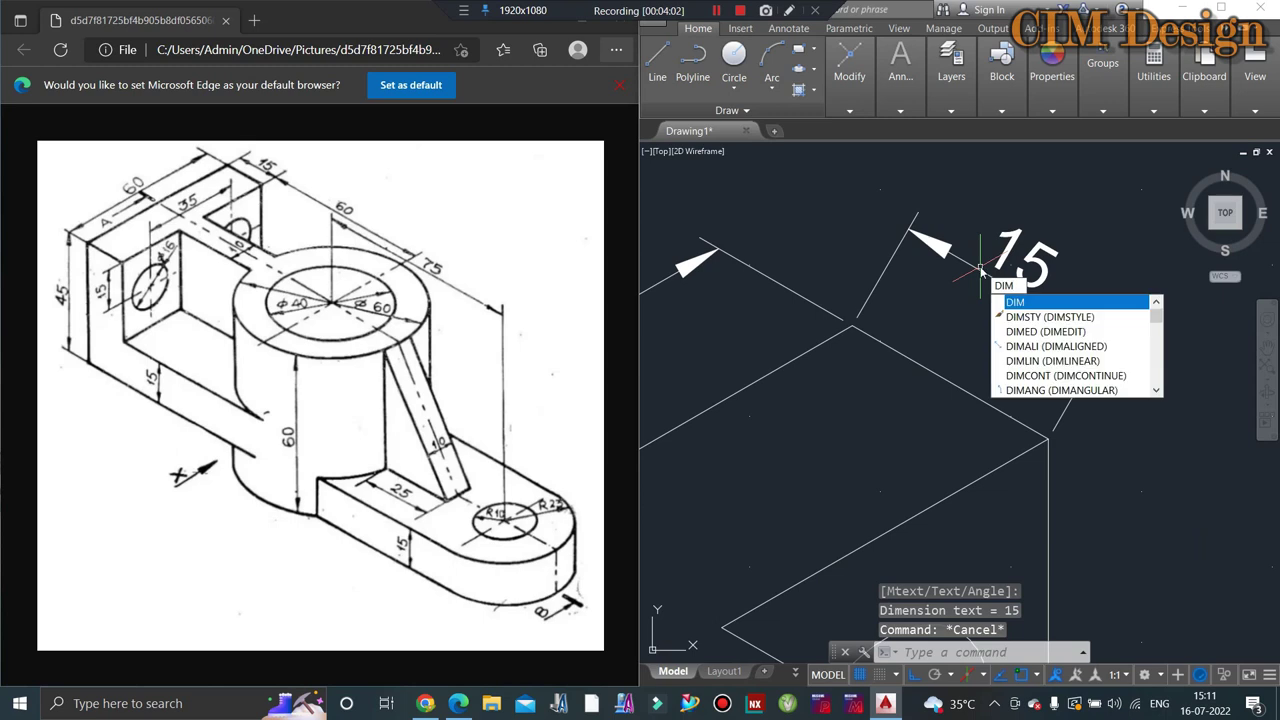
# Step: Rotate the 15 dimension's text to 30° with DIMEDIT Rotate
pyautogui.click(1045, 331)
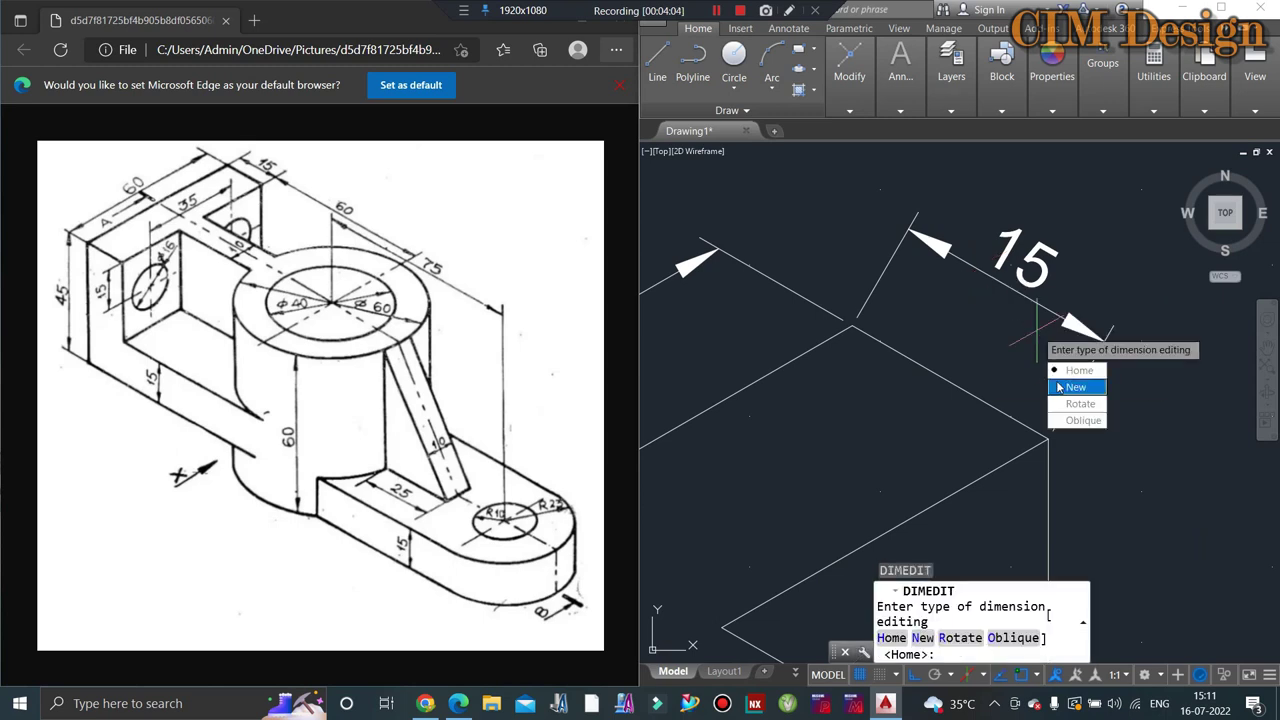
pyautogui.click(1076, 405)
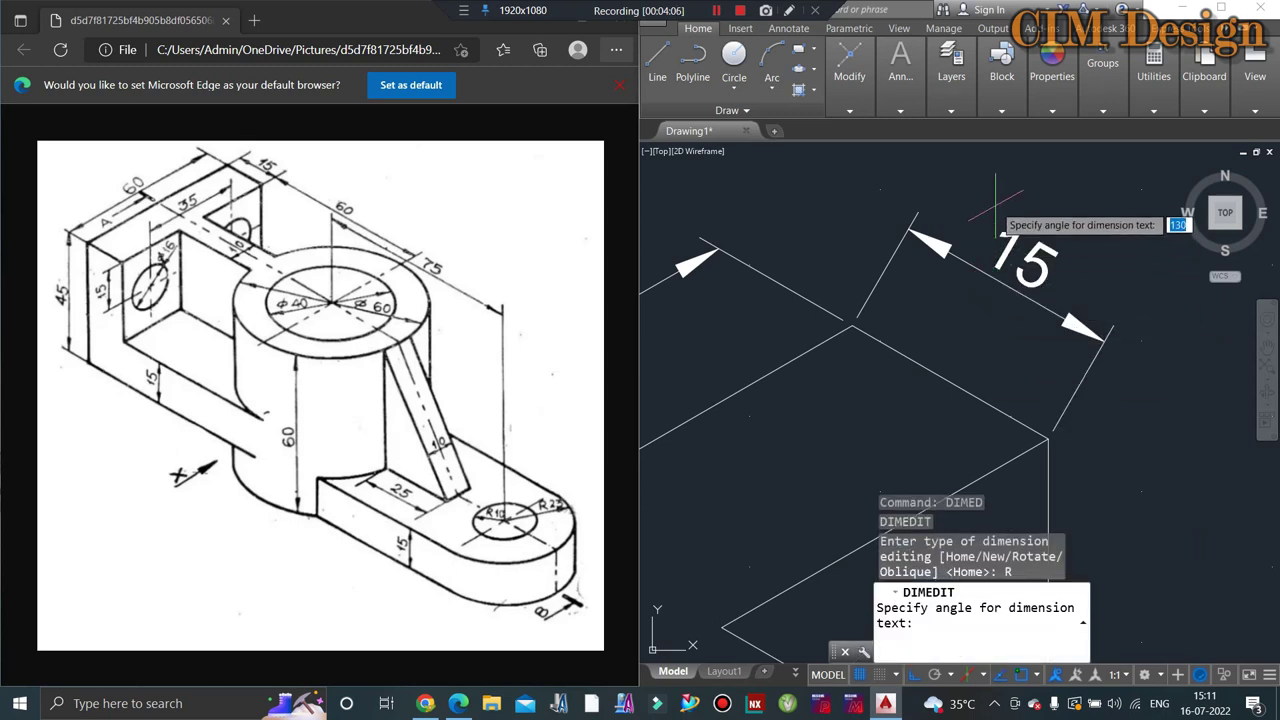
pyautogui.write('30')
pyautogui.press('Return')
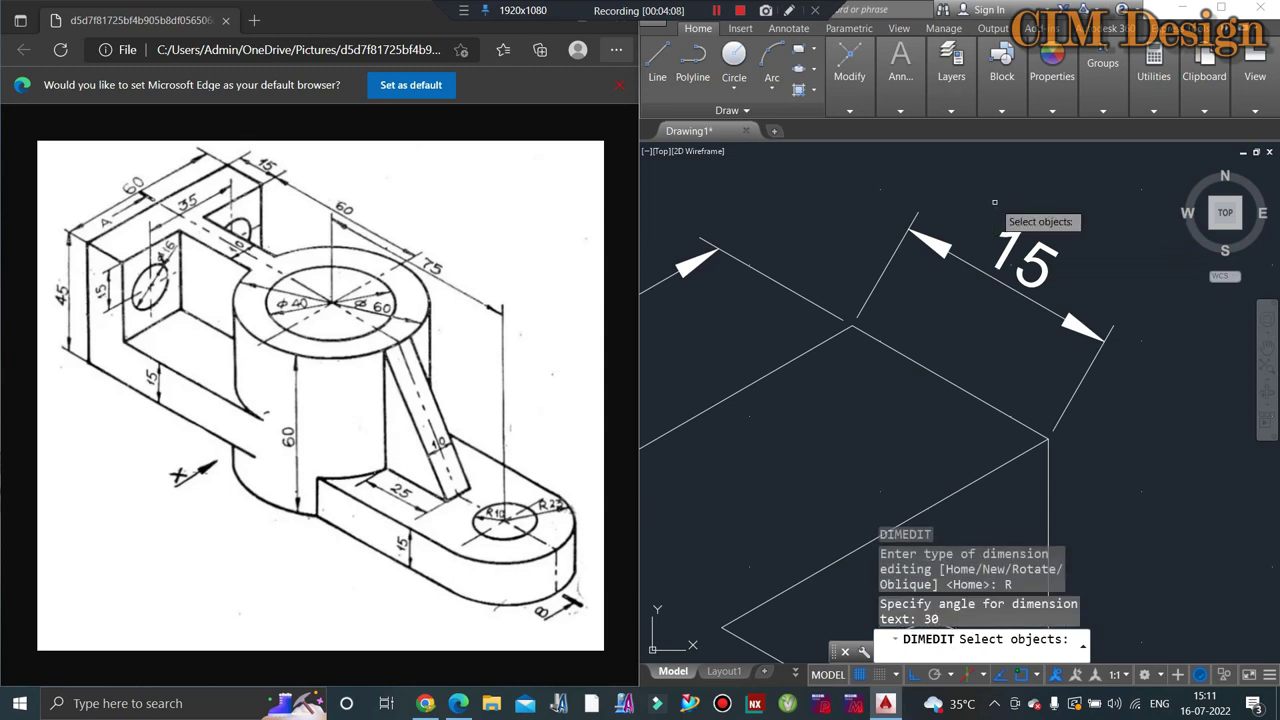
pyautogui.click(1012, 284)
pyautogui.click(968, 318)
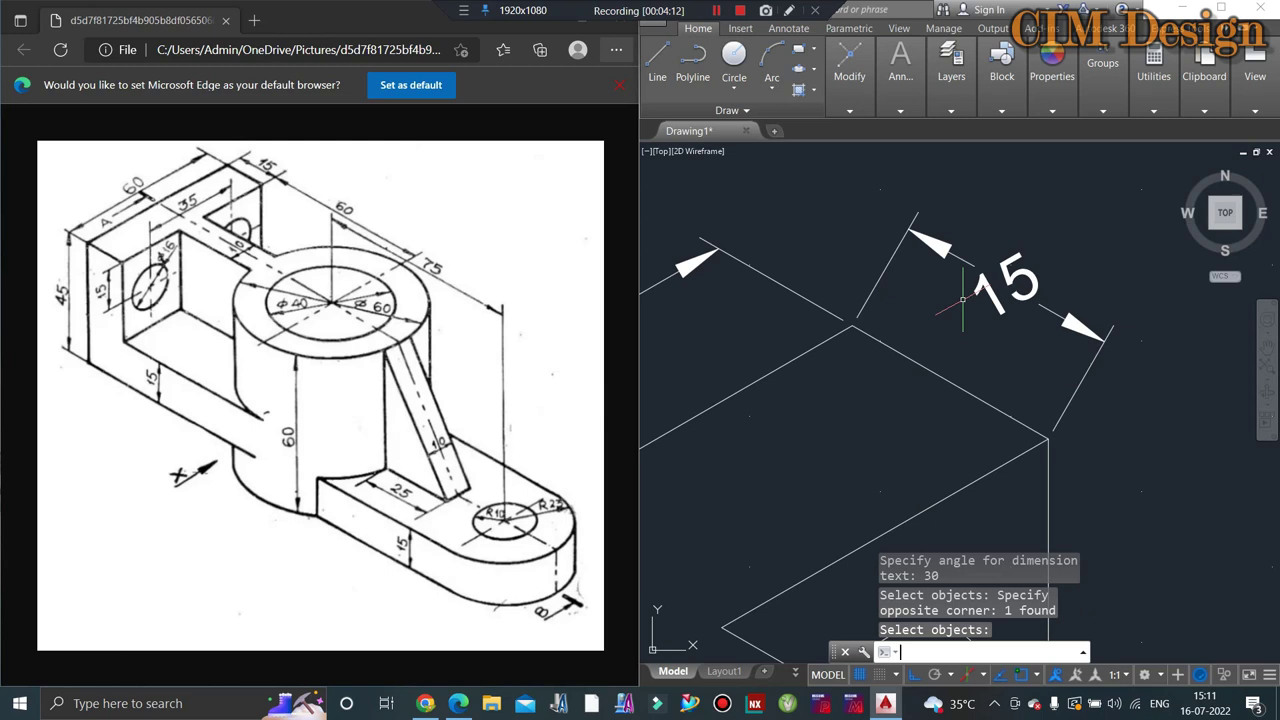
pyautogui.moveTo(962, 298); pyautogui.dragTo(934, 302, button='middle')
pyautogui.press('Return')
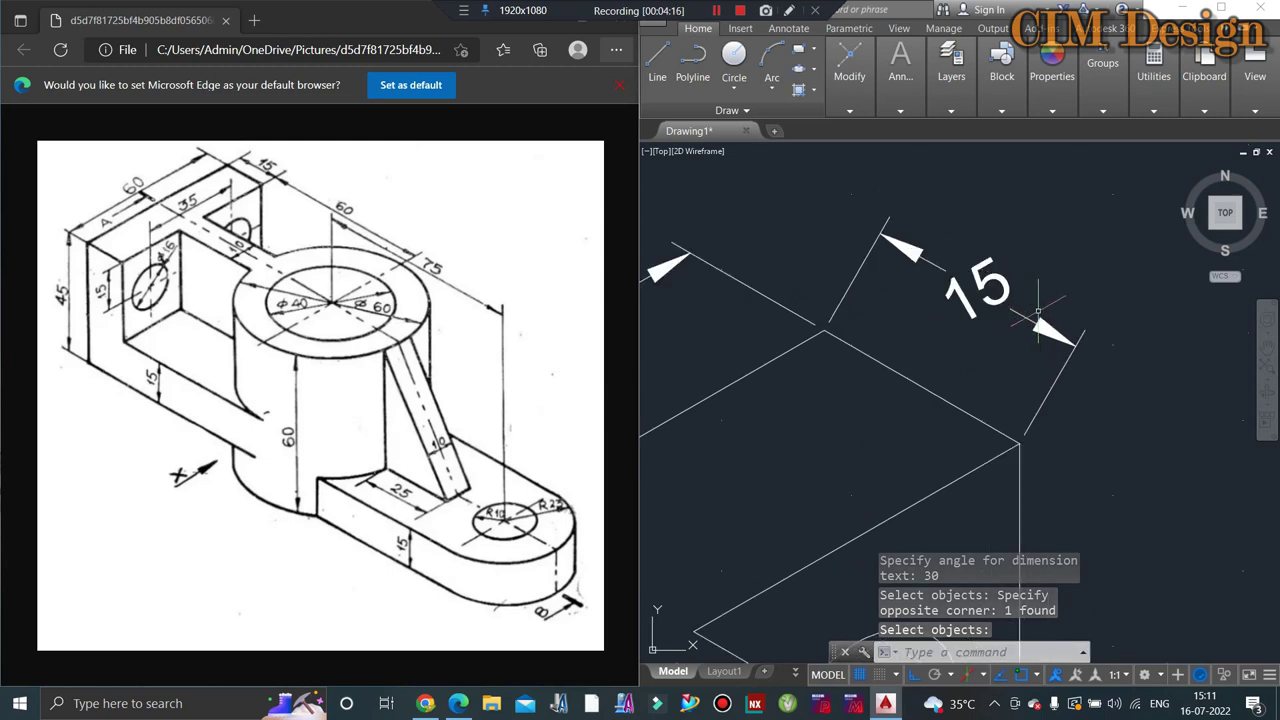
# Step: Oblique the 15 dimension's extension lines at 30° to follow the isometric edge
pyautogui.press('Return')
pyautogui.click(1082, 400)
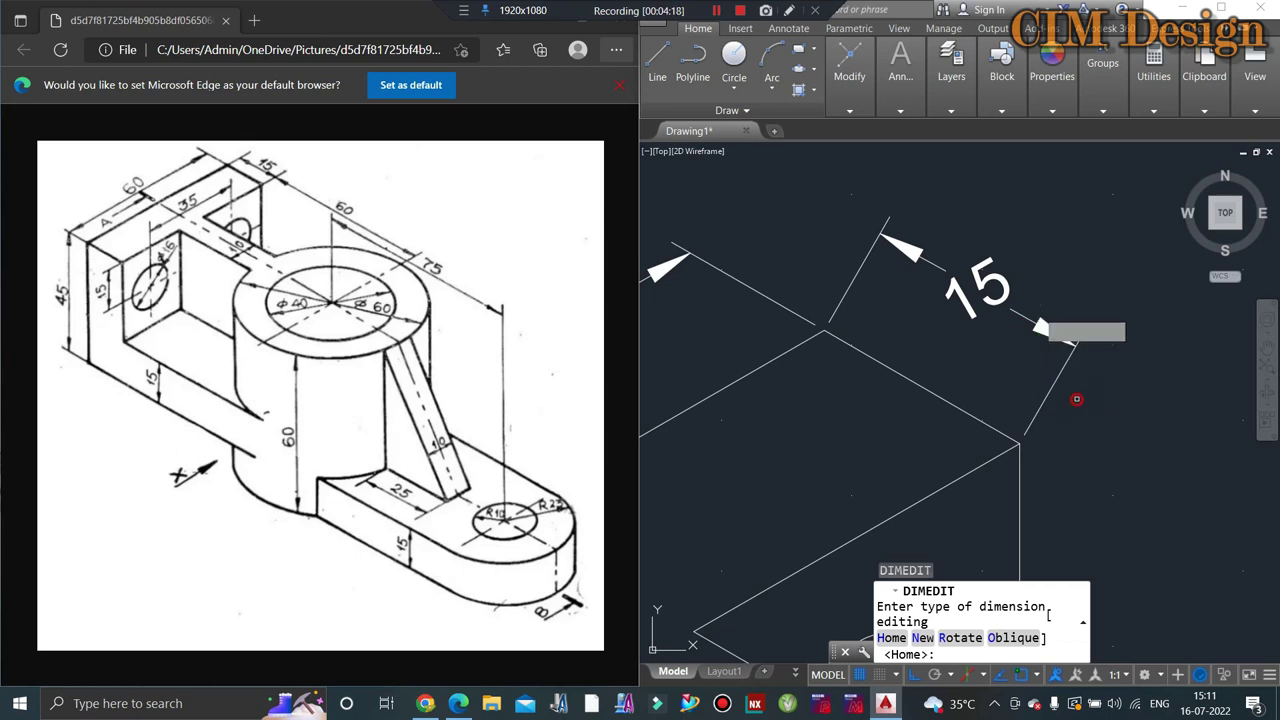
pyautogui.write('O')
pyautogui.click(988, 293)
pyautogui.press('Return')
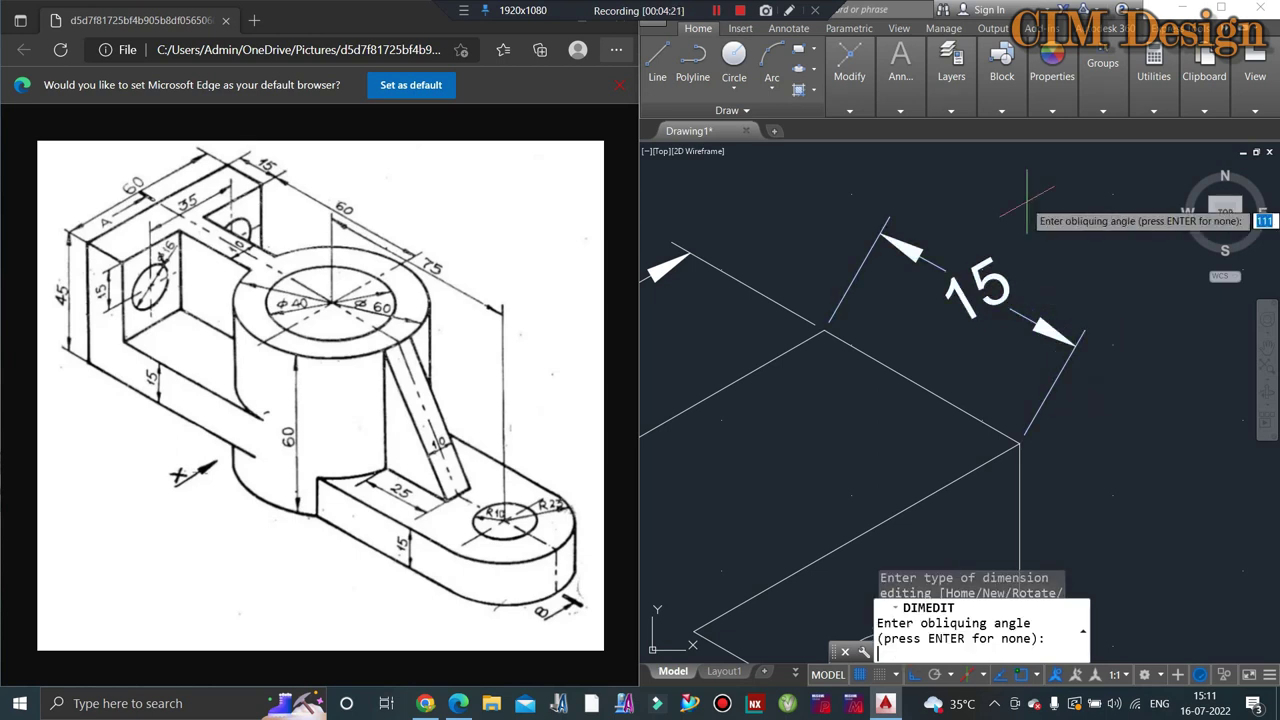
pyautogui.write('30')
pyautogui.press('Return')
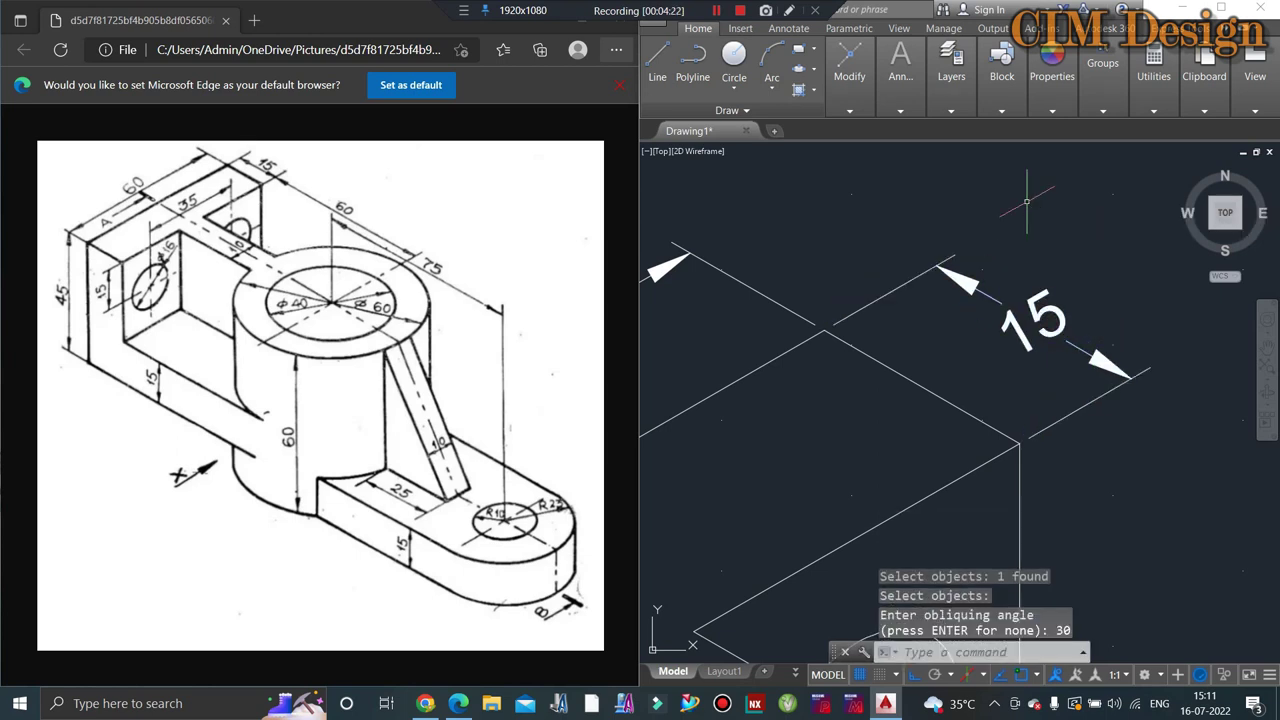
pyautogui.scroll(-1, 1008, 270)
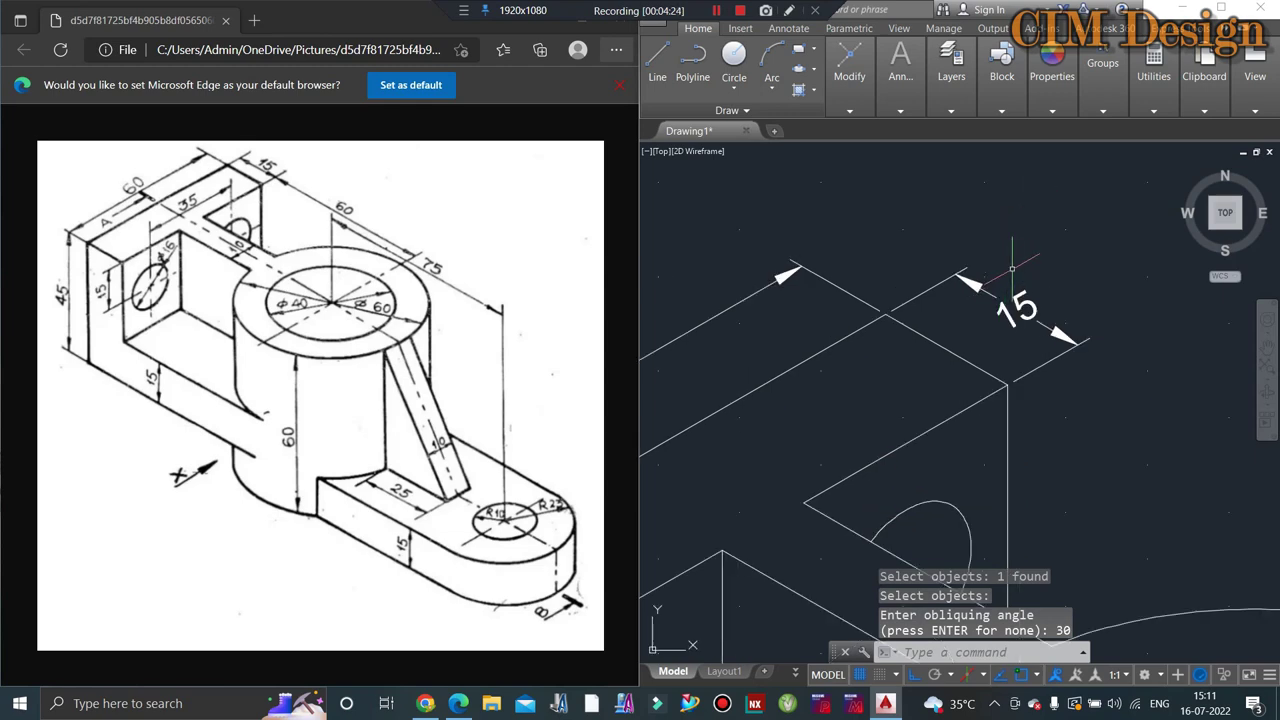
pyautogui.scroll(1, 1005, 275)
pyautogui.scroll(-2, 1021, 280)
pyautogui.scroll(1, 1021, 280)
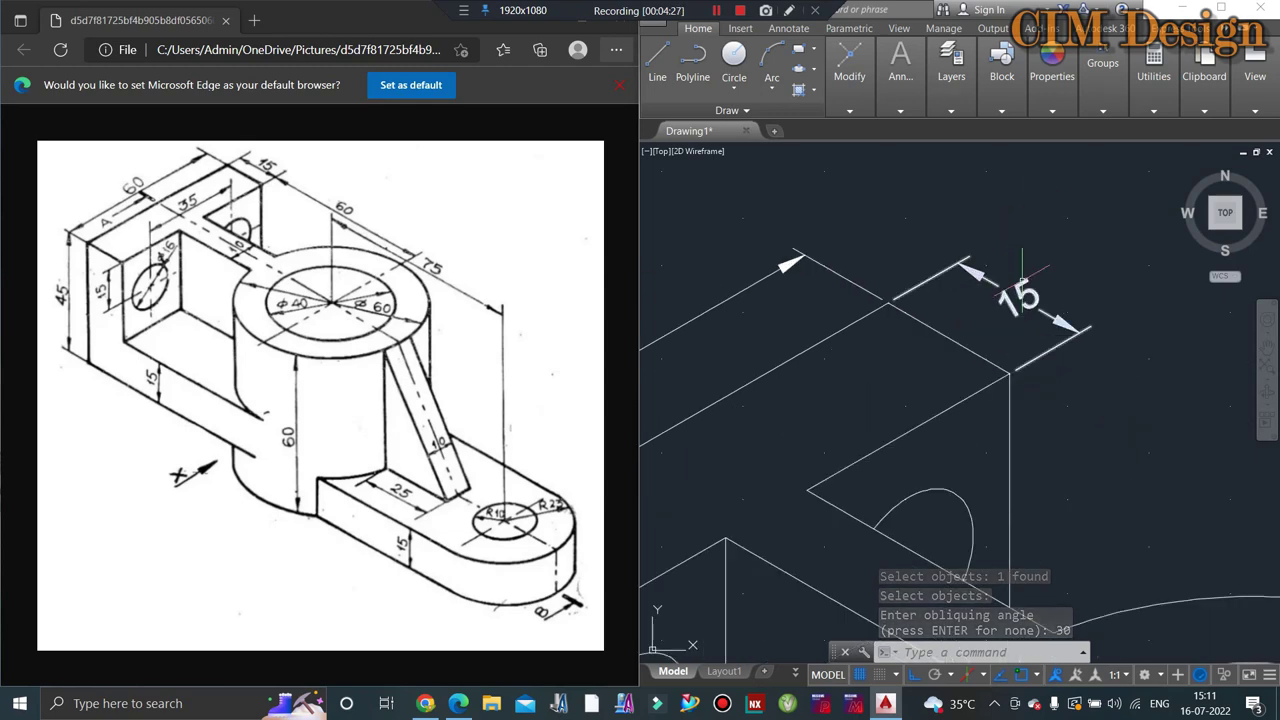
# Step: Rotate the 15 dimension text to -30° so it reads along its dimension line
pyautogui.write('DIM')
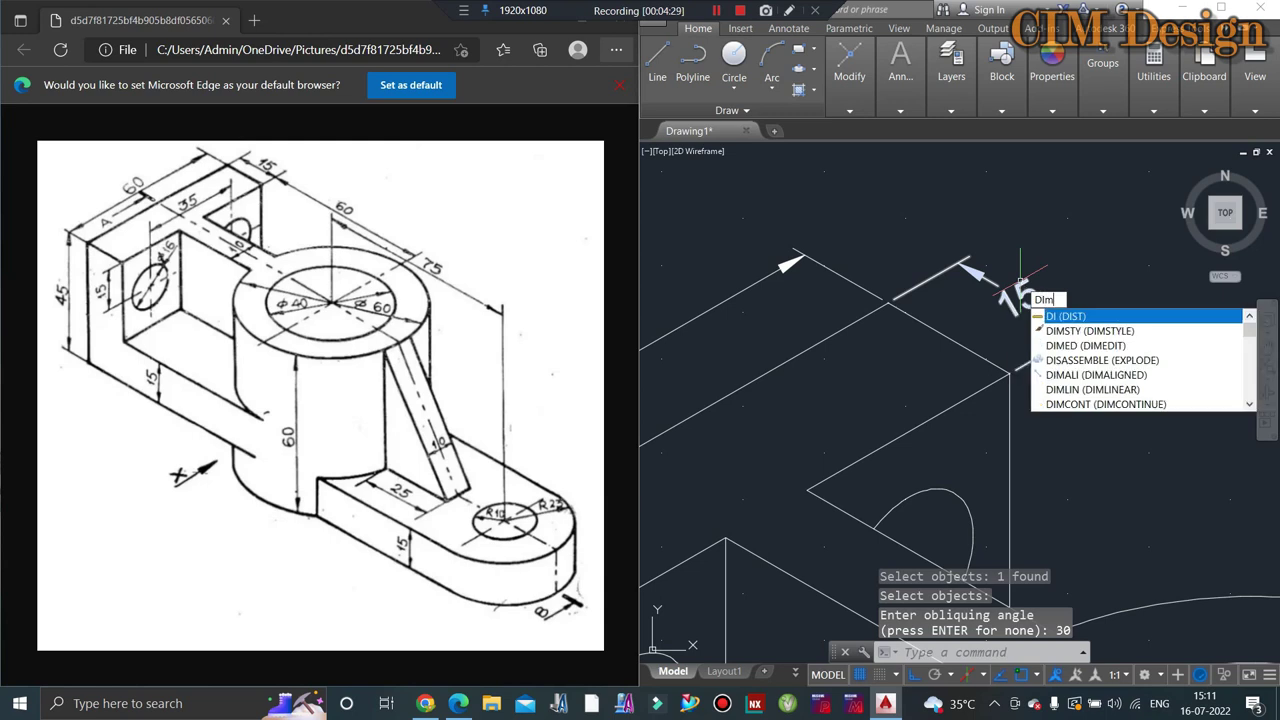
pyautogui.click(1070, 346)
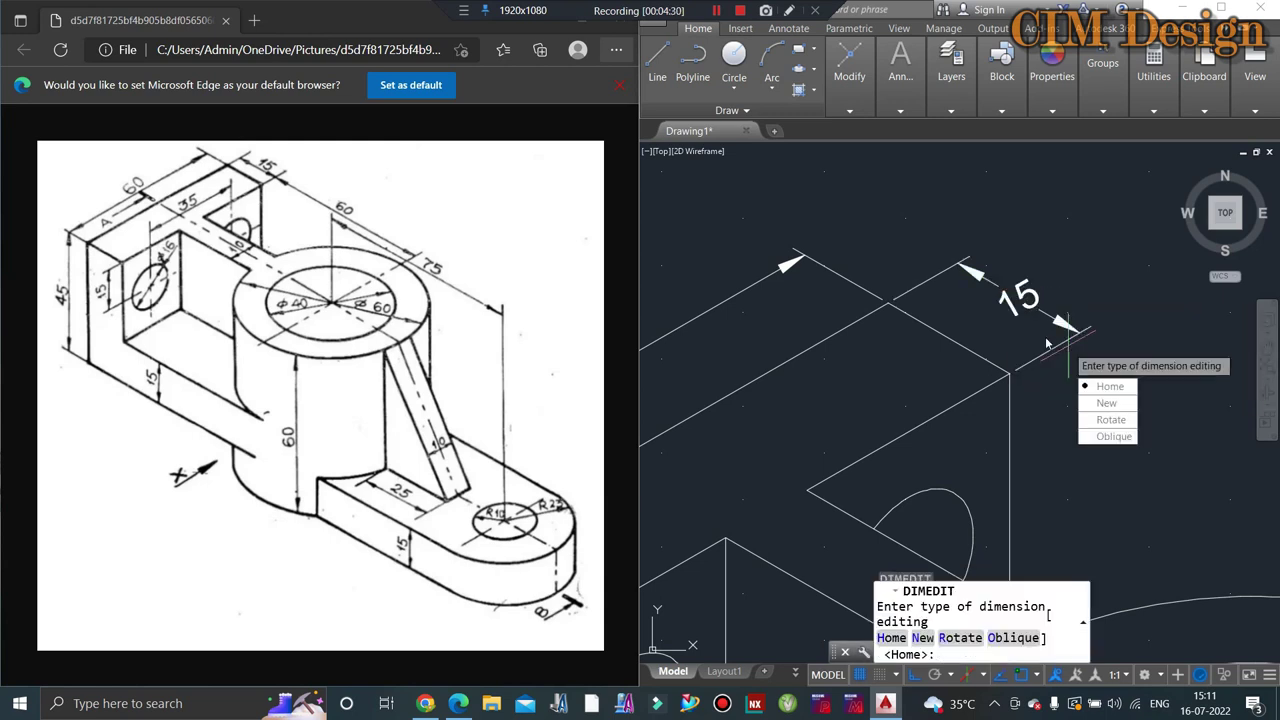
pyautogui.click(1131, 420)
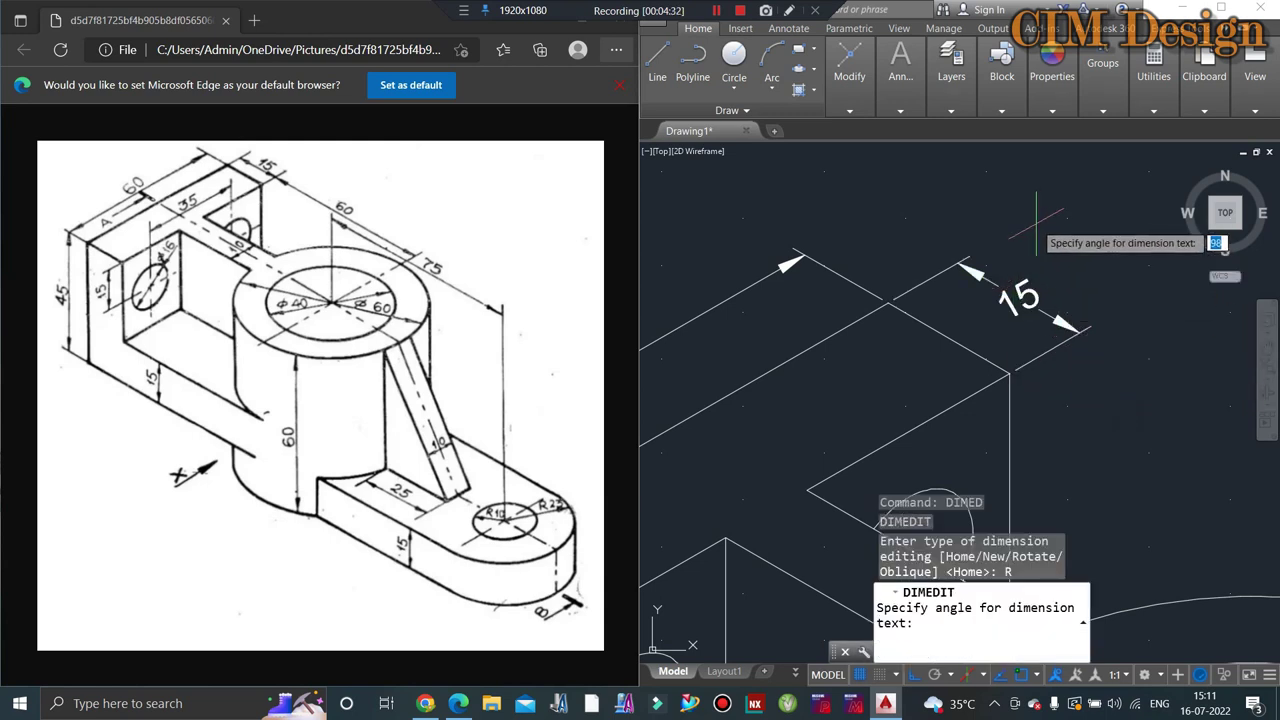
pyautogui.write('-30')
pyautogui.press('Return')
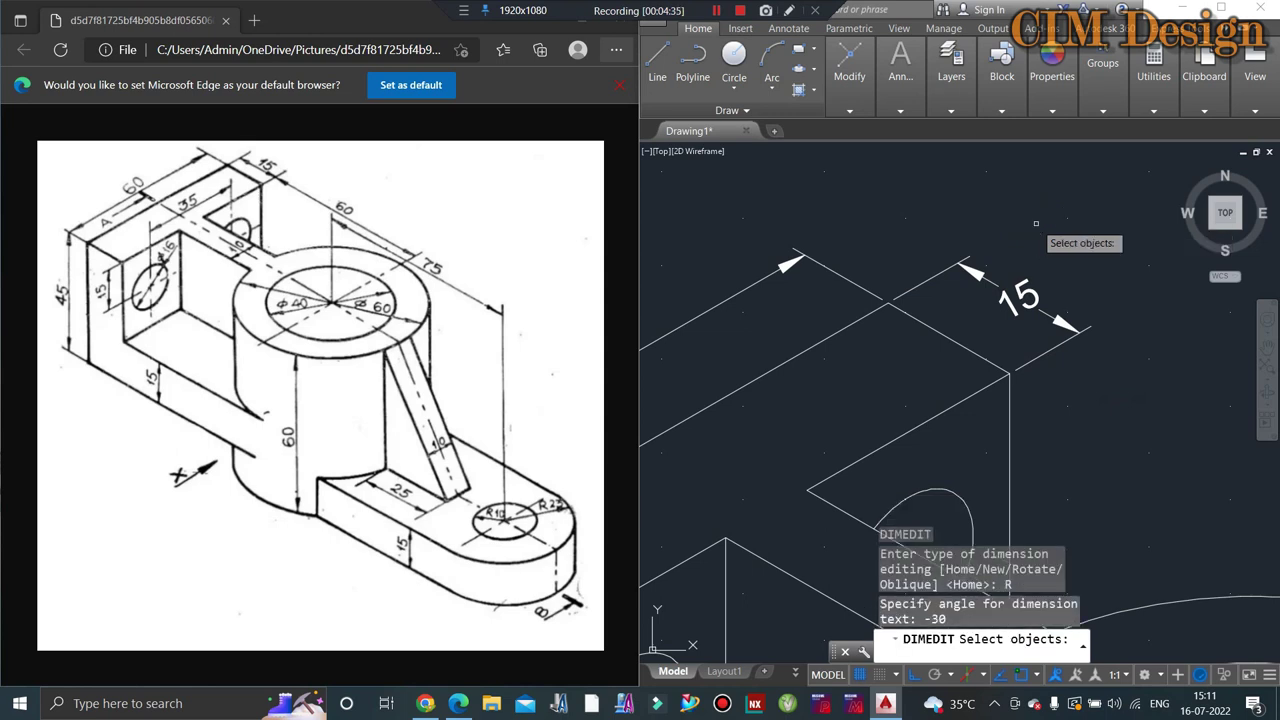
pyautogui.click(1016, 307)
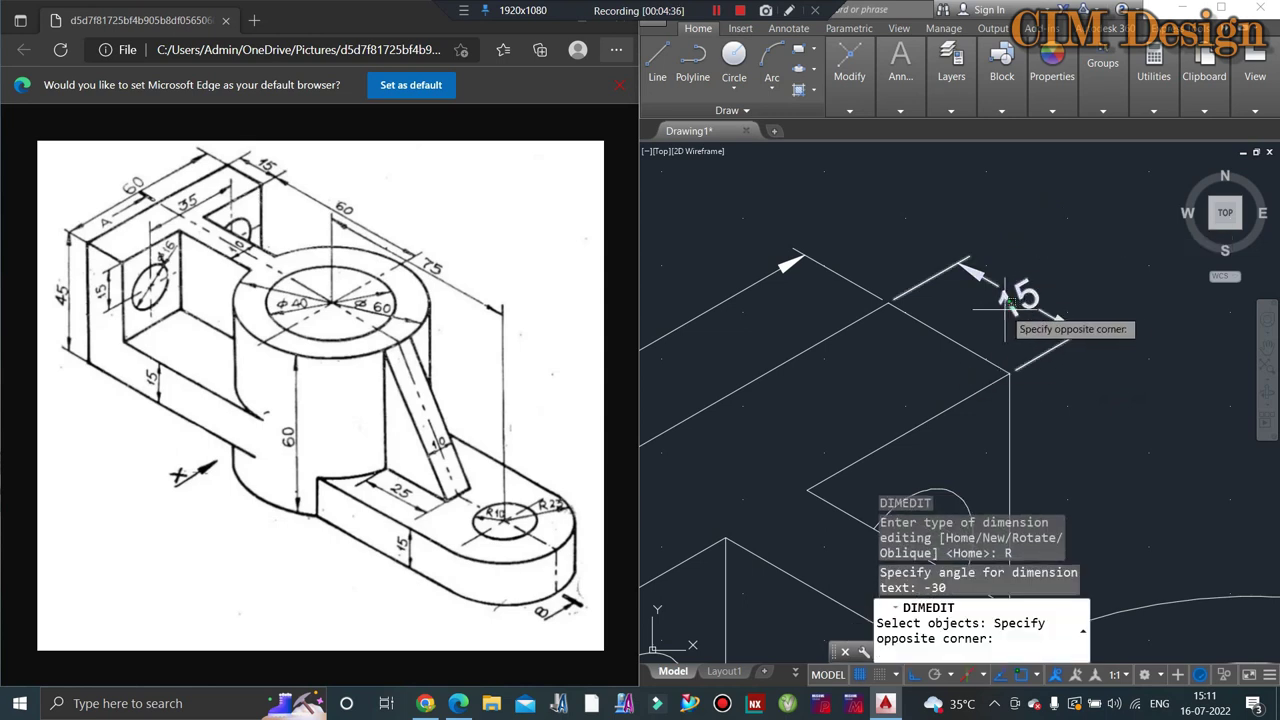
pyautogui.click(1000, 320)
pyautogui.press('Return')
pyautogui.press('Escape')
pyautogui.press('Escape')
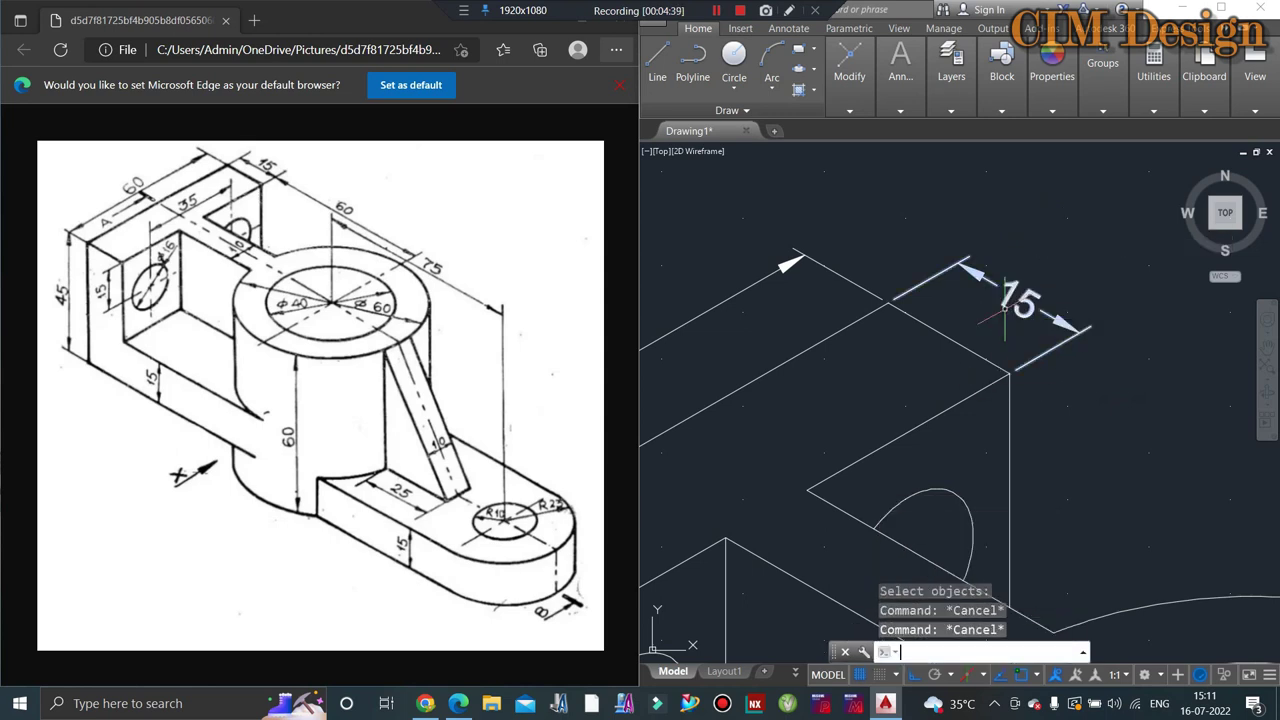
# Step: Zoom out to view the whole part with its 60, 45 and 15 dimensions
pyautogui.scroll(-3, 1010, 305)
pyautogui.scroll(2, 1027, 293)
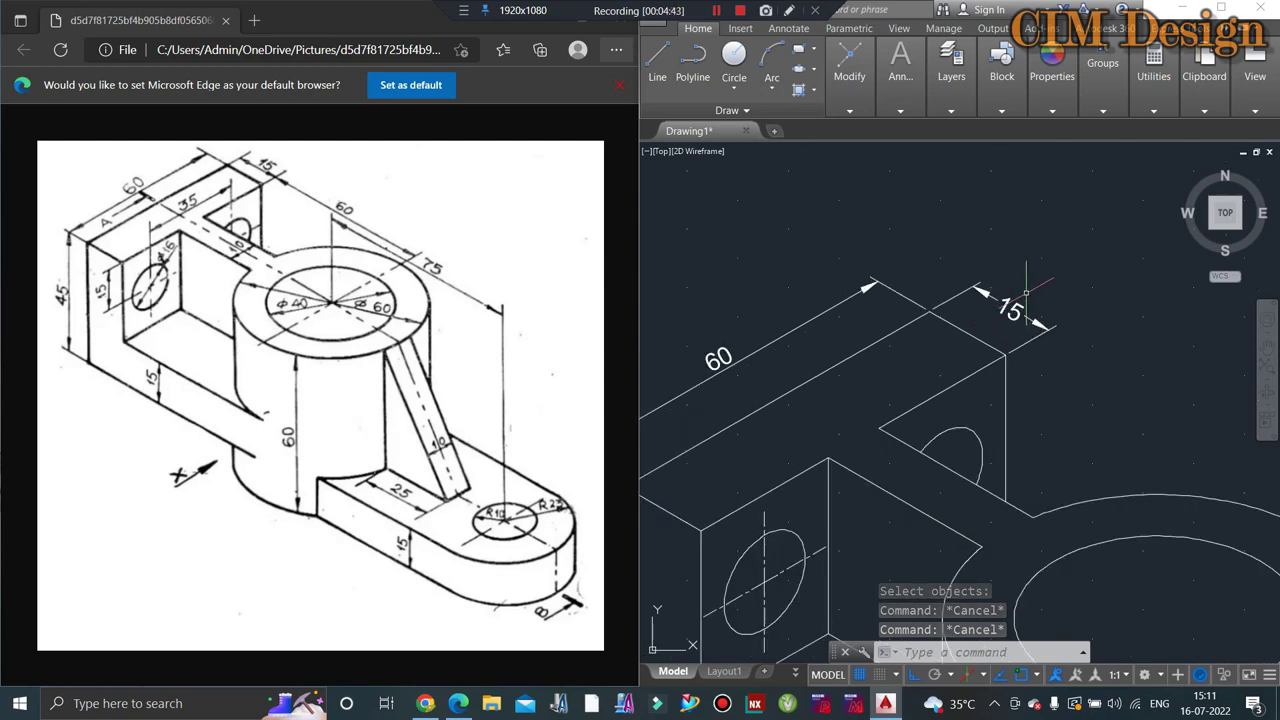
pyautogui.scroll(-3, 1027, 293)
pyautogui.scroll(-2, 1027, 363)
pyautogui.scroll(2, 1120, 490)
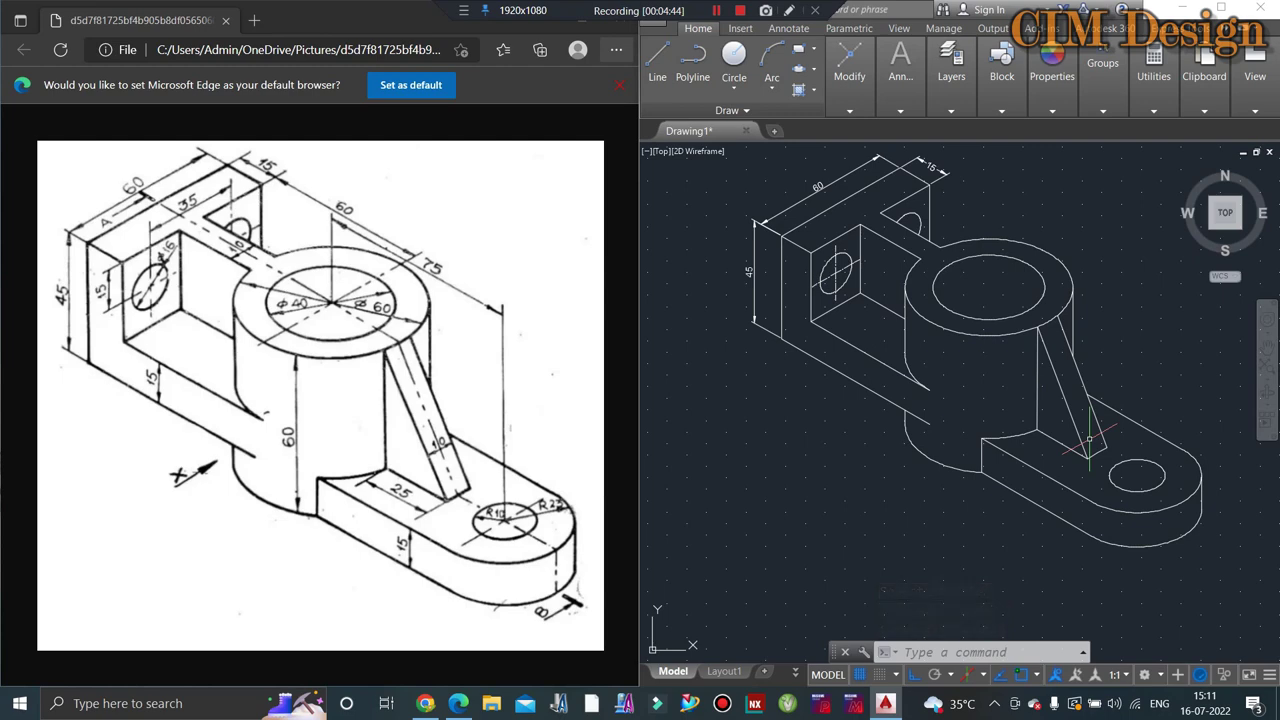